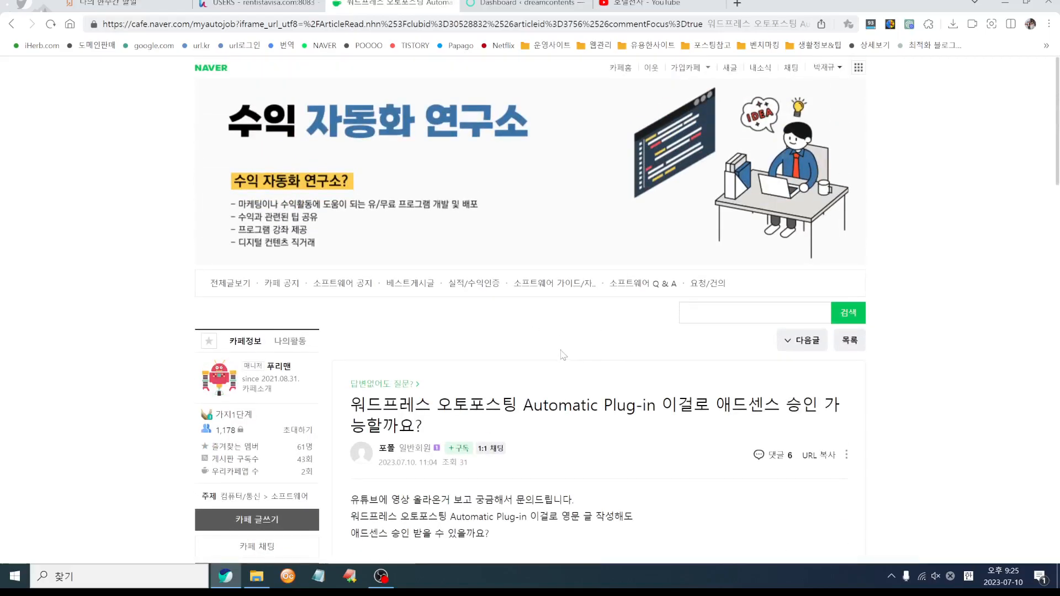
- Read the cafe question about AdSense approval with the WordPress Automatic Plug-in and its comments
scroll(563, 354, "down", 5)
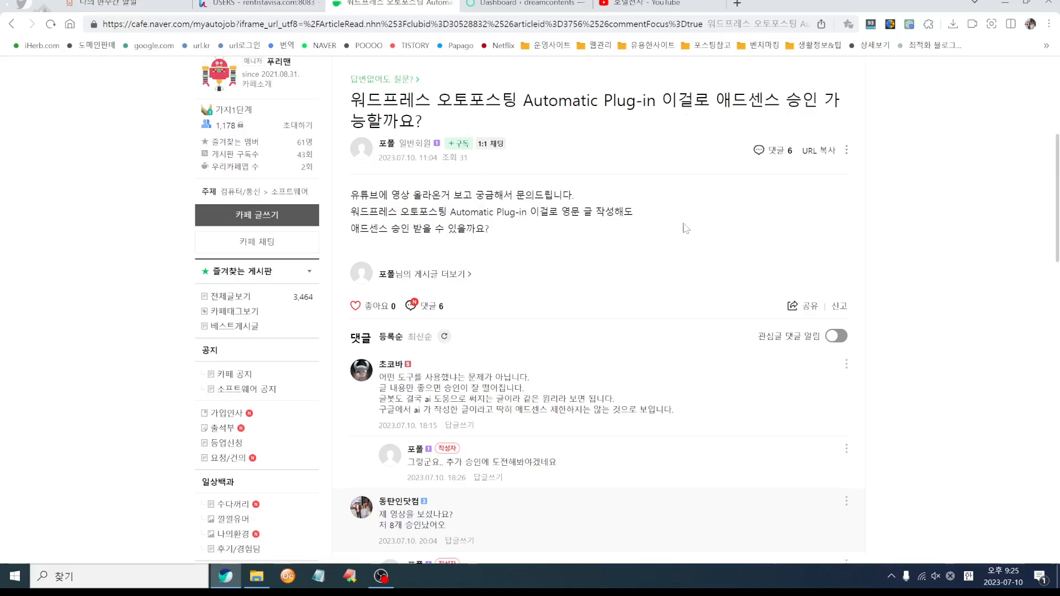
scroll(684, 228, "down", 4)
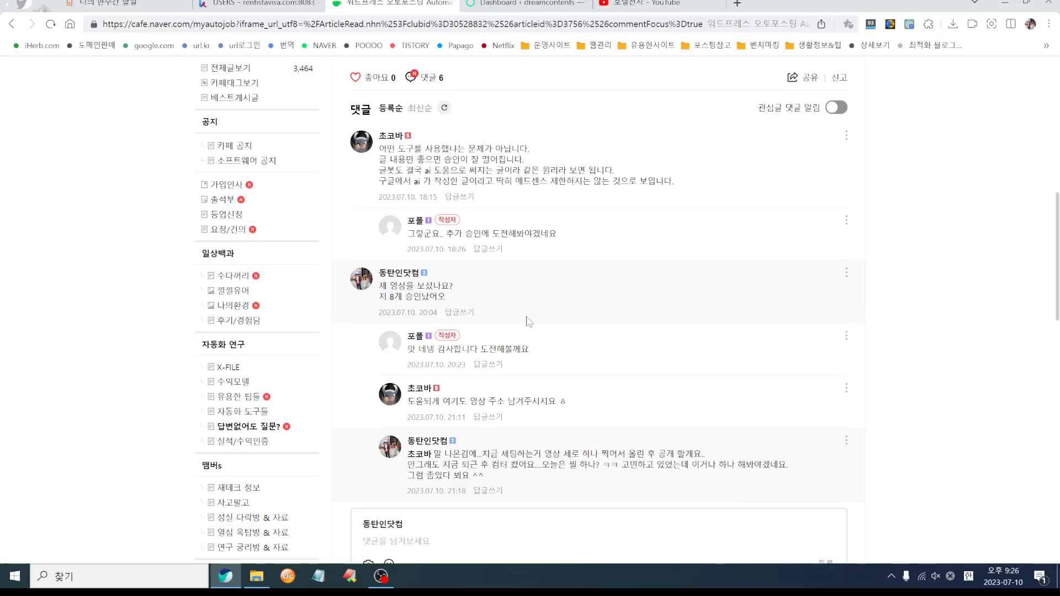
- Open url.kr in a new tab and show the site link directory near the page's end
left_click(738, 5)
left_click(202, 46)
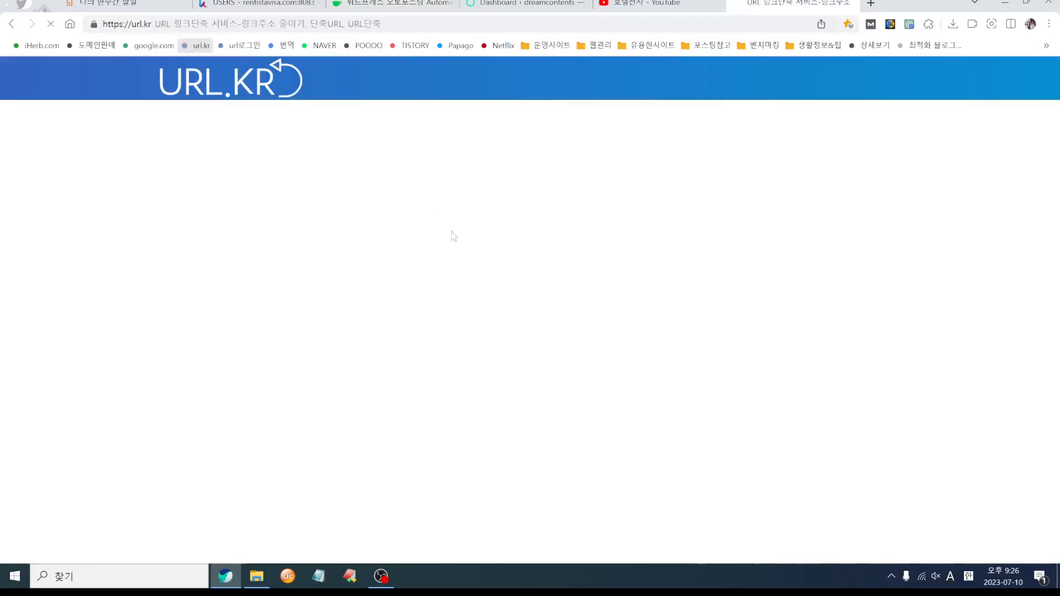
scroll(653, 323, "down", 7)
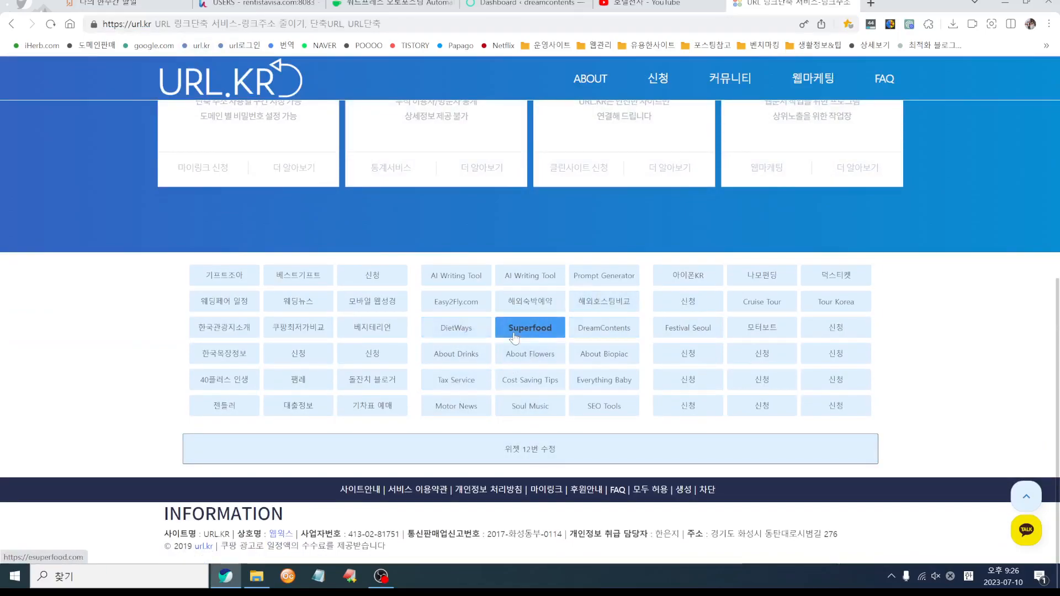
- Open the About Drinks, About Flowers, About Biopiac and Tax Service sites from the url.kr directory
left_click(453, 356)
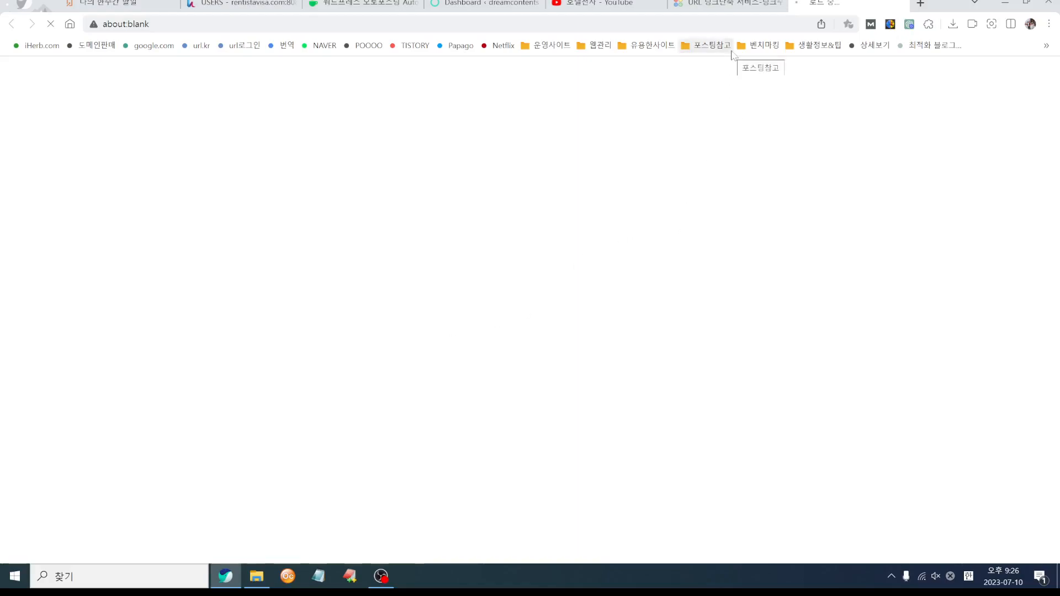
left_click(720, 10)
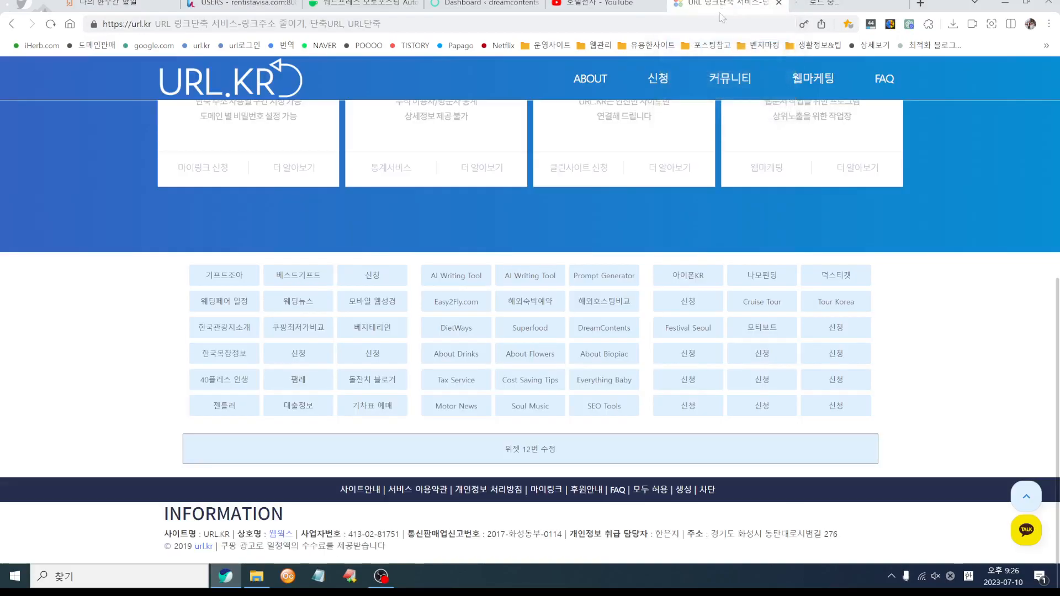
left_click(529, 360)
left_click(638, 9)
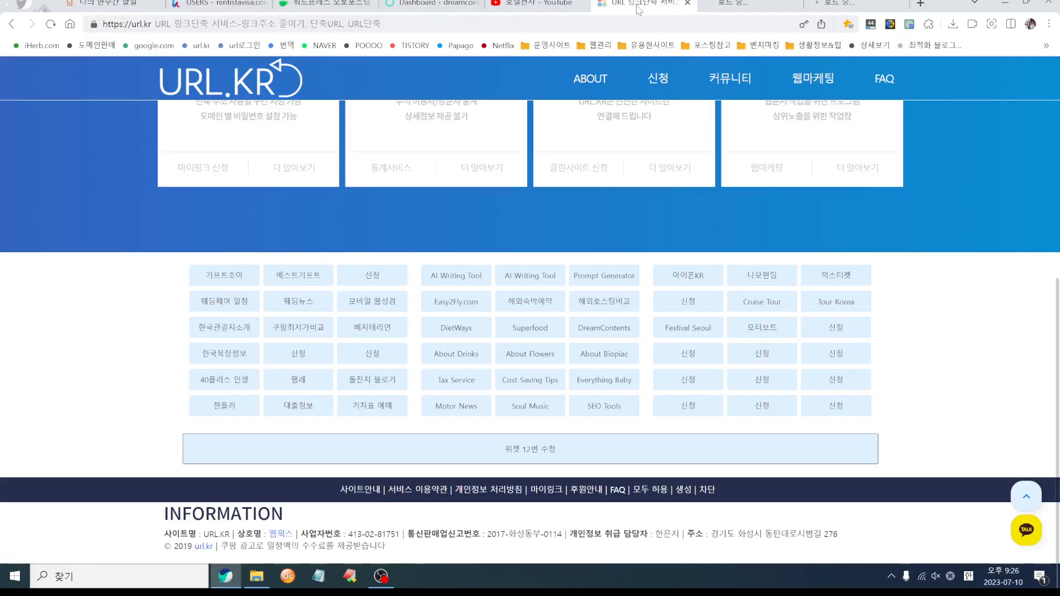
left_click(605, 358)
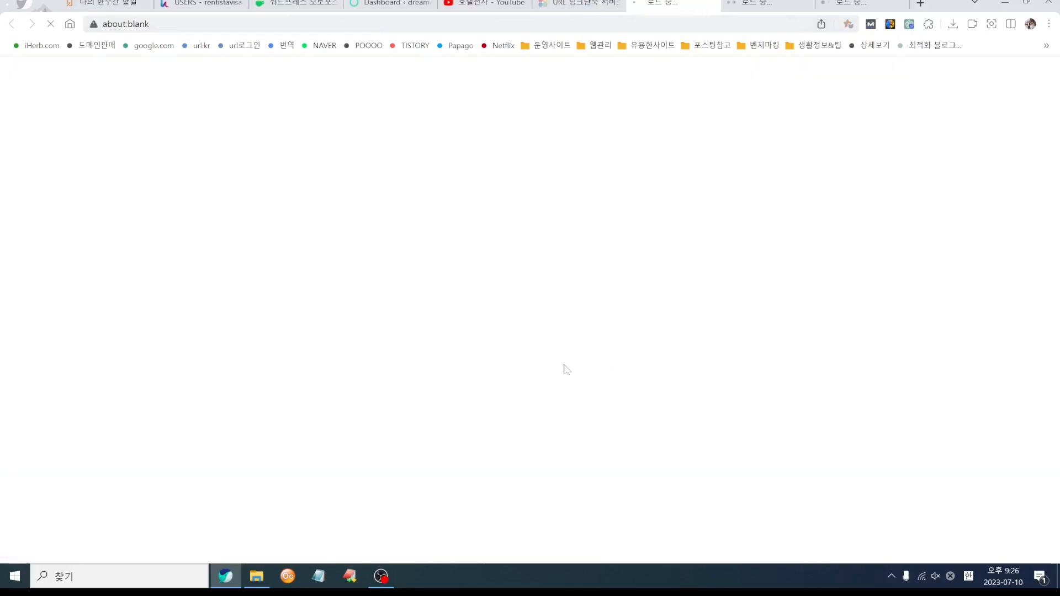
left_click(580, 5)
left_click(454, 379)
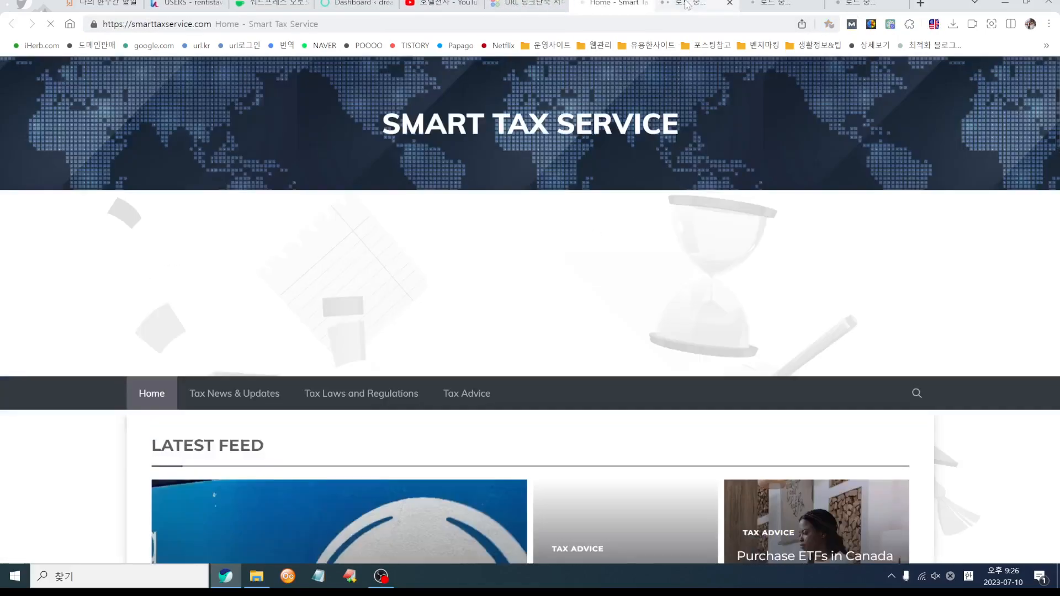
- Look over the ads and articles on the Smart Tax Service home page and check the Biopiac and Floweri sites
left_click(688, 4)
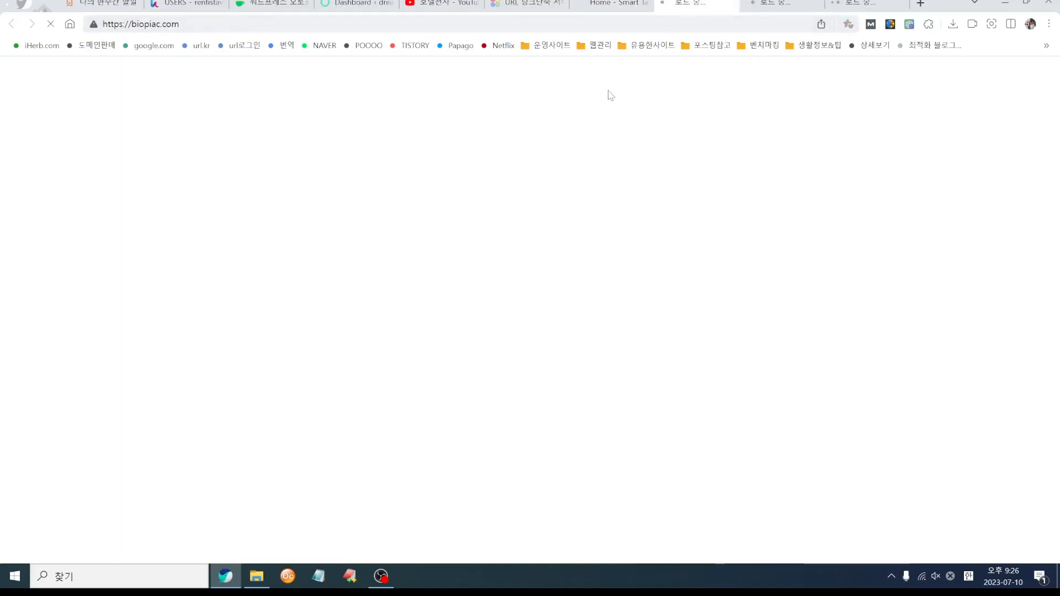
left_click(613, 5)
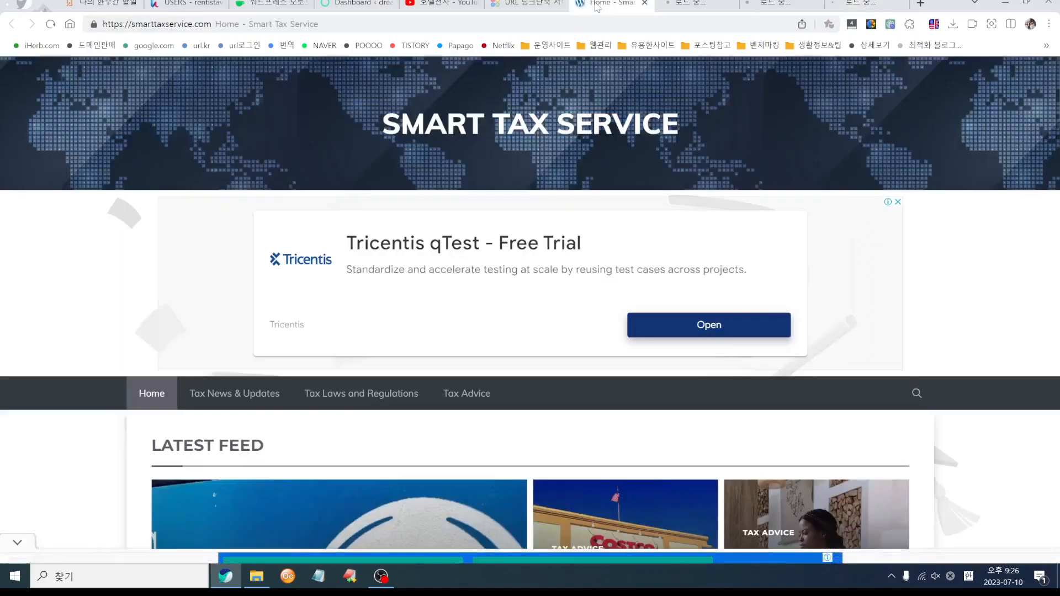
scroll(540, 331, "down", 4)
scroll(540, 334, "down", 7)
scroll(540, 334, "up", 10)
left_click(698, 4)
left_click(774, 5)
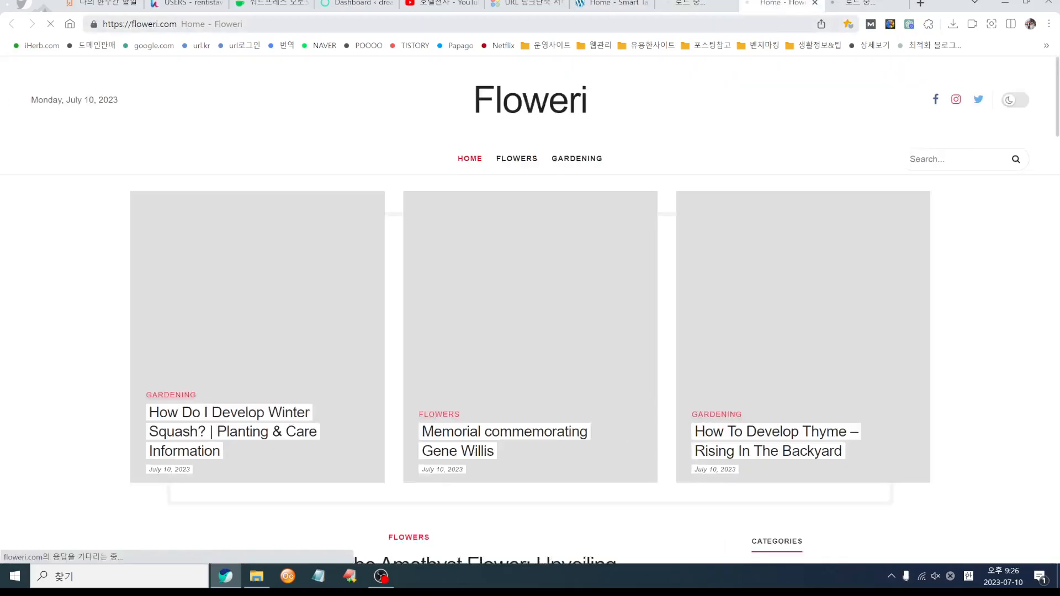
left_click(694, 5)
left_click(622, 6)
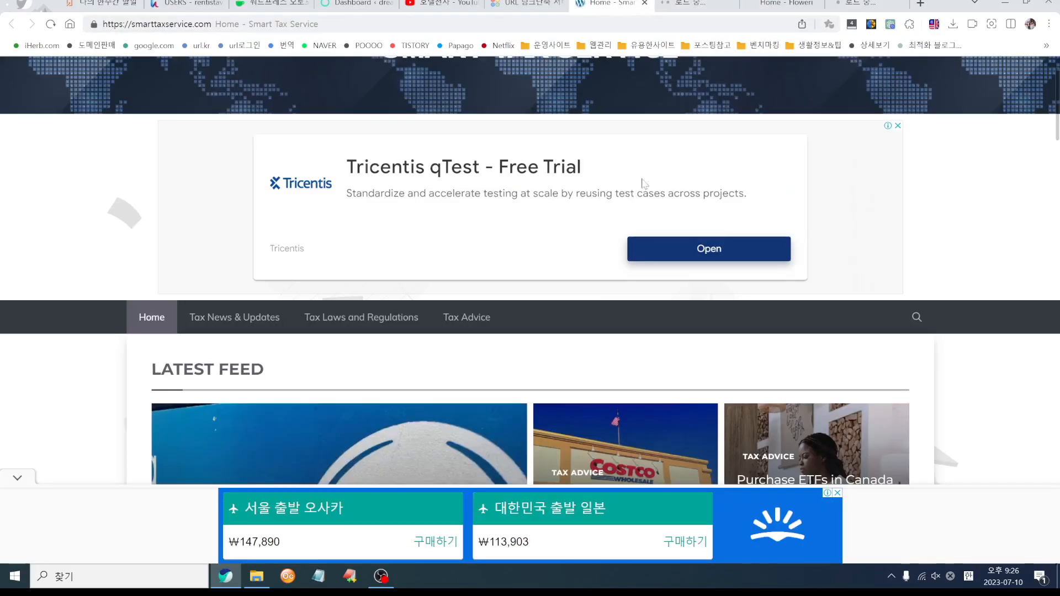
scroll(608, 419, "down", 4)
scroll(608, 420, "up", 6)
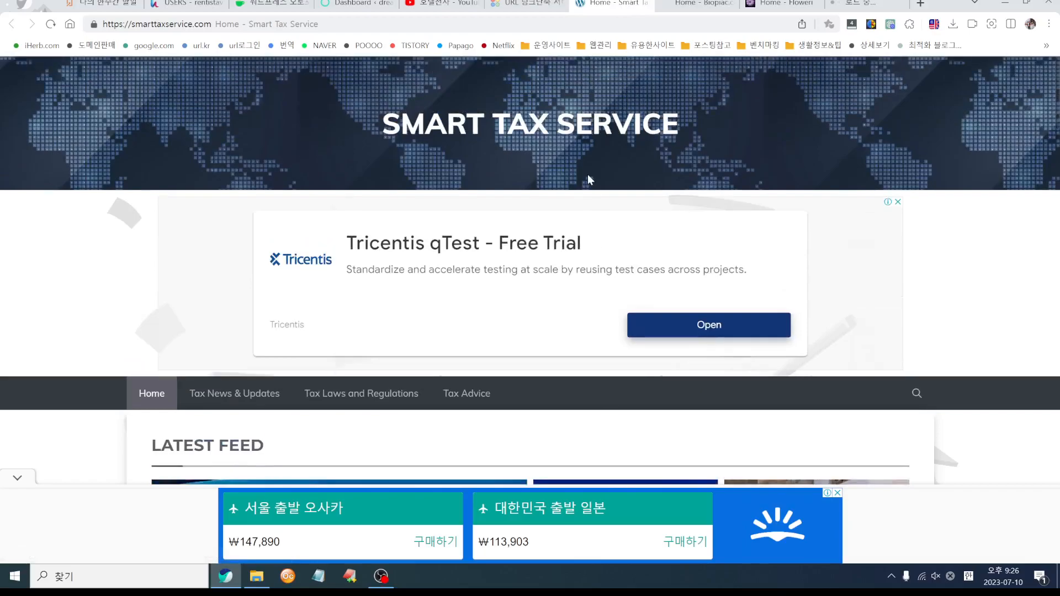
- Open the Cost Saving Tips, Everything Baby, Motor News and Soul Music sites from the url.kr directory
left_click(525, 5)
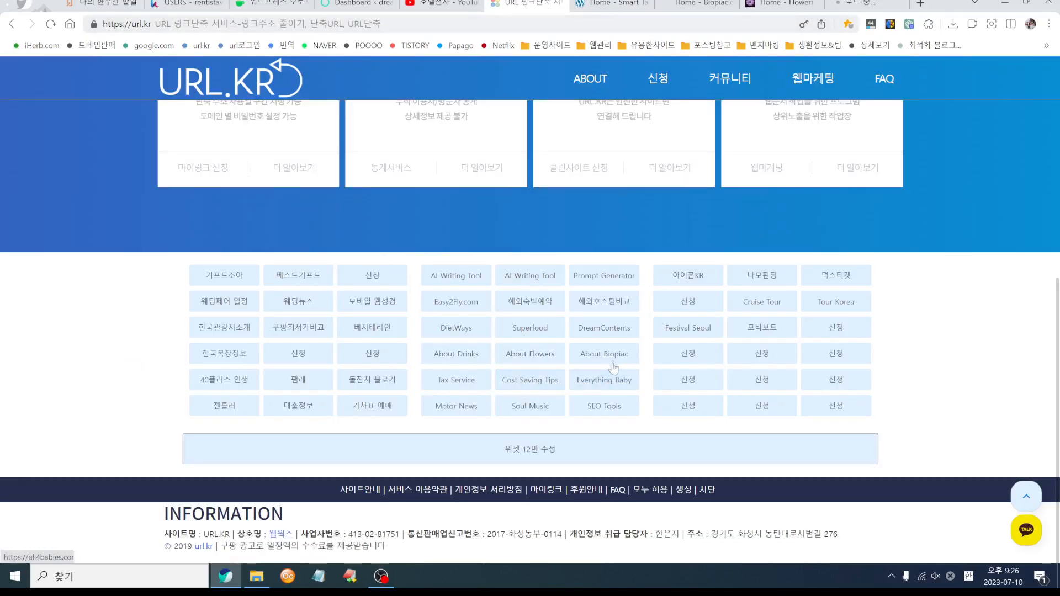
left_click(531, 379)
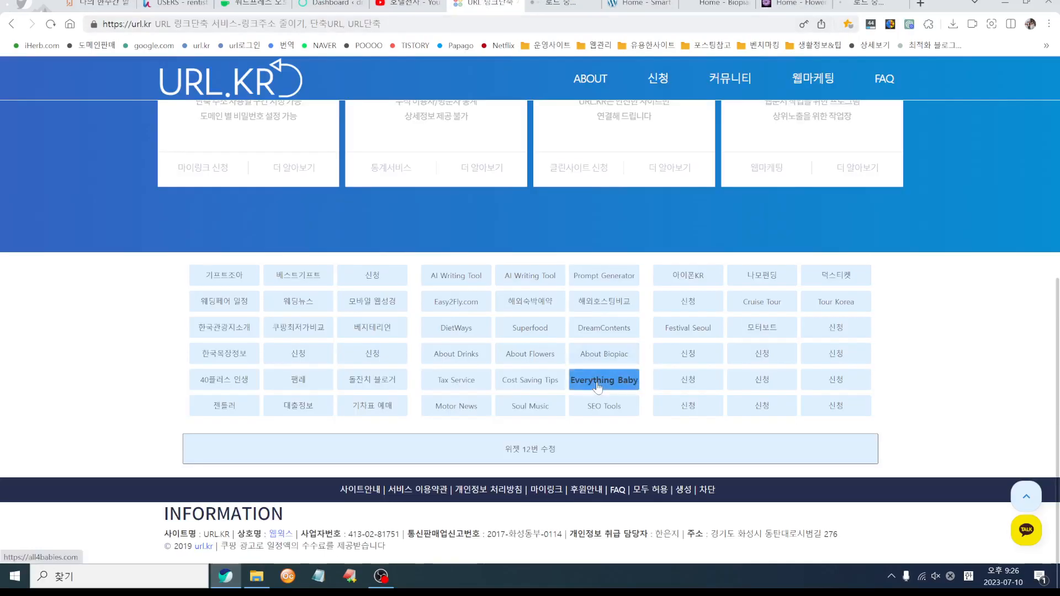
left_click(597, 387)
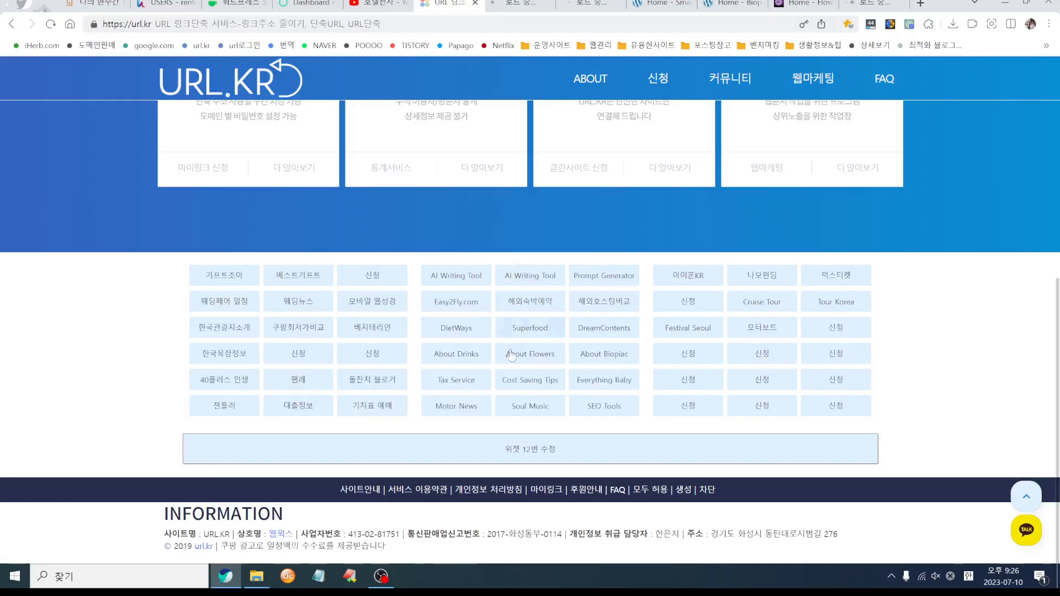
left_click(456, 407)
left_click(423, 8)
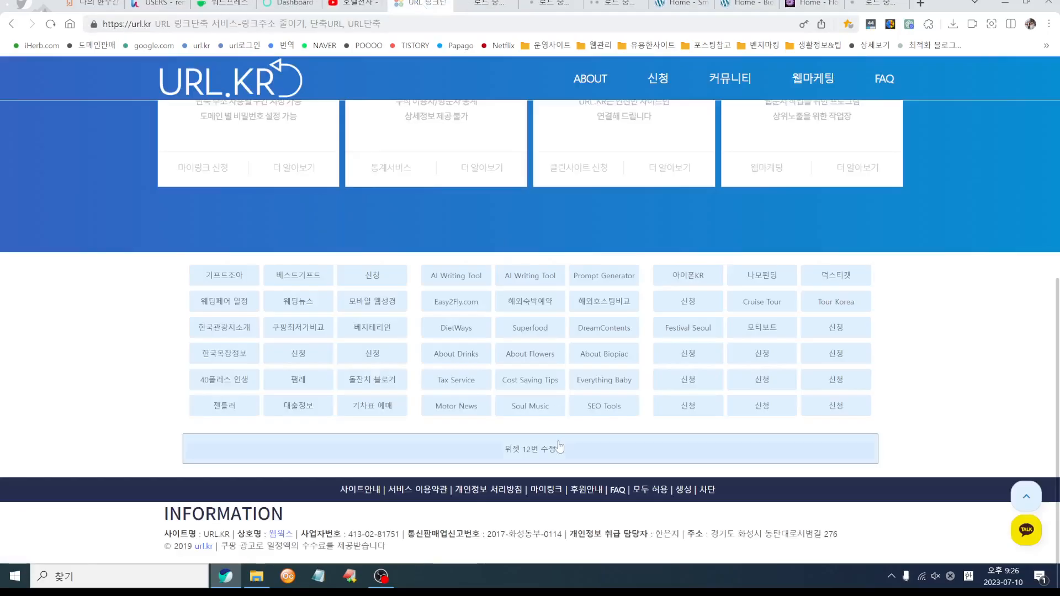
left_click(527, 408)
- Open the Tour Korea site from the url.kr directory and view its home page
left_click(395, 5)
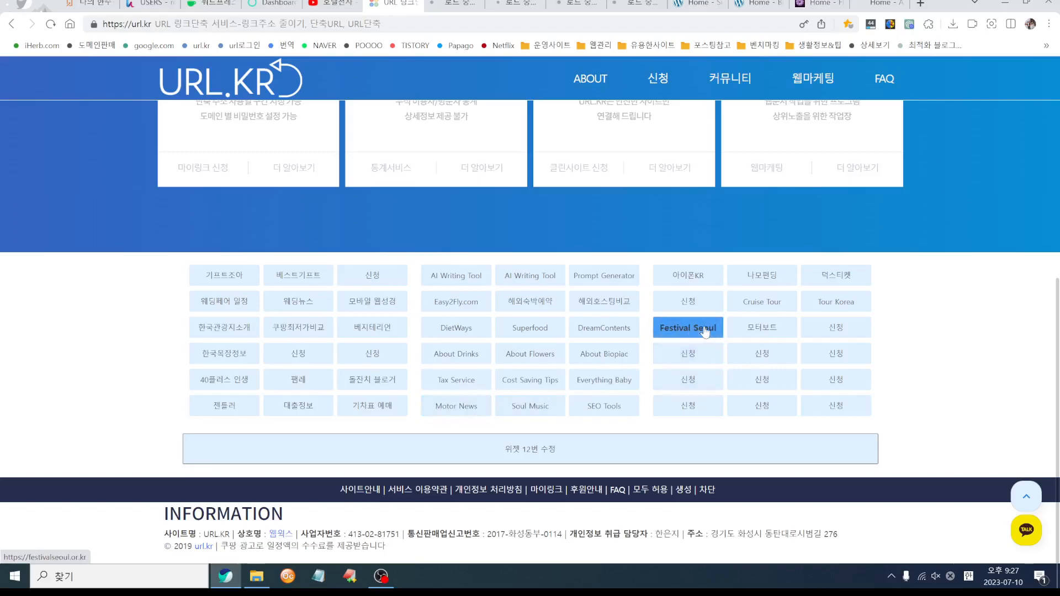
left_click(833, 303)
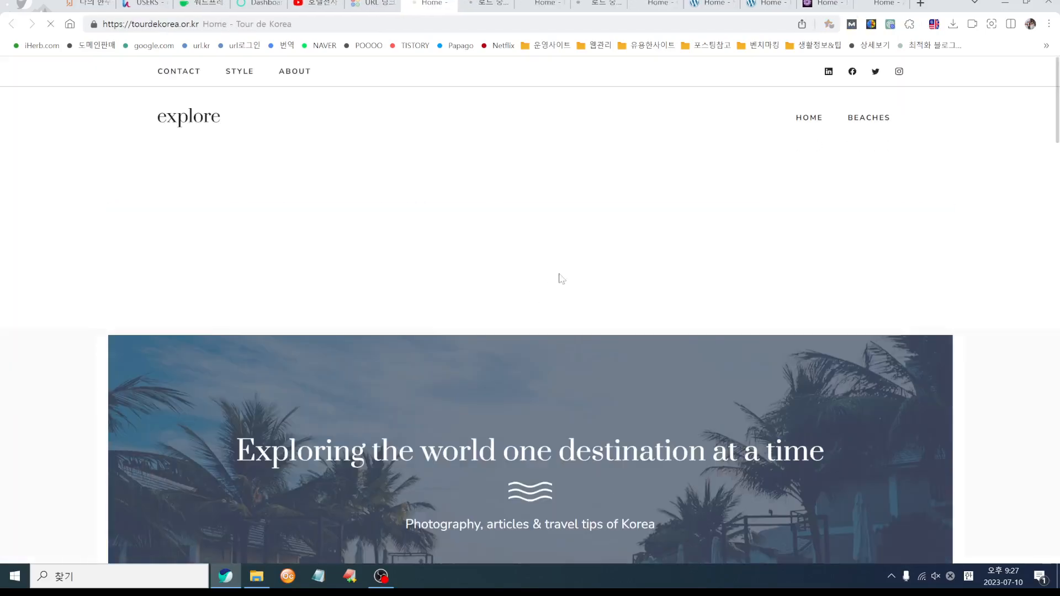
left_click(387, 7)
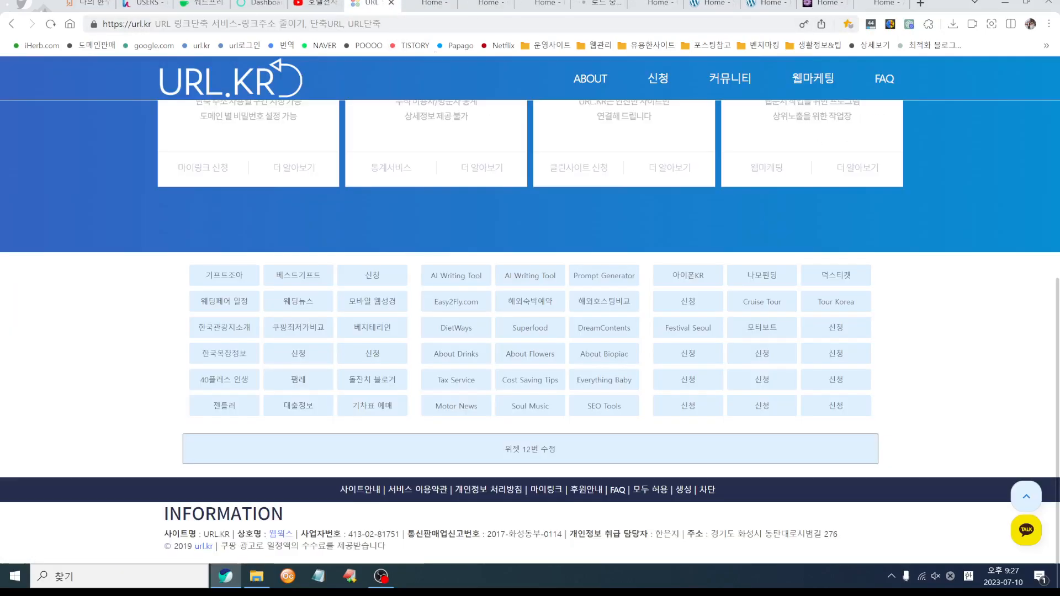
left_click(428, 5)
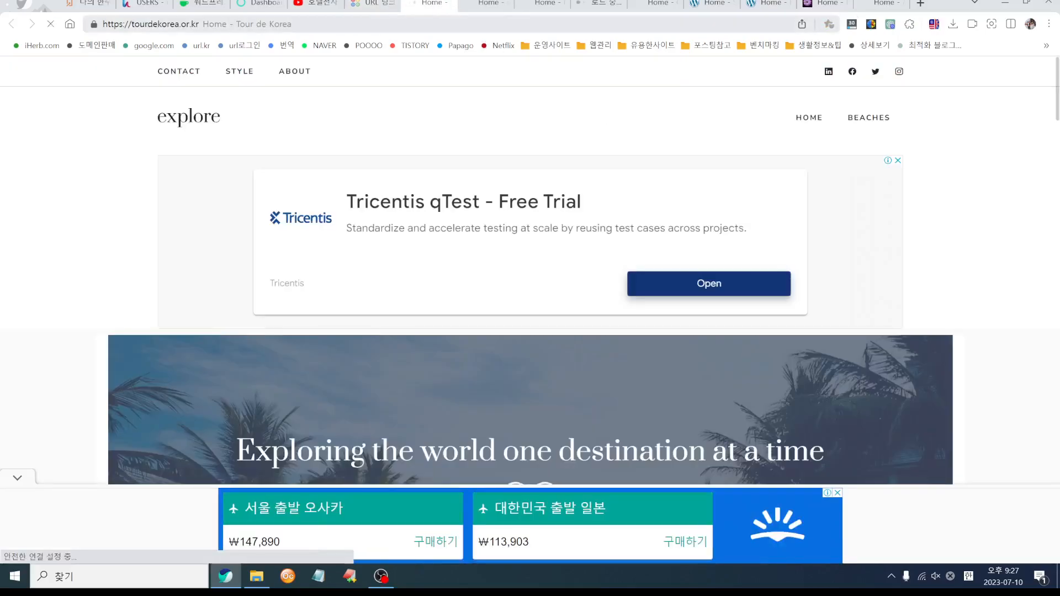
- Examine the ad placements and article sections down the Smart Tax Service home page
left_click(689, 11)
scroll(733, 275, "down", 5)
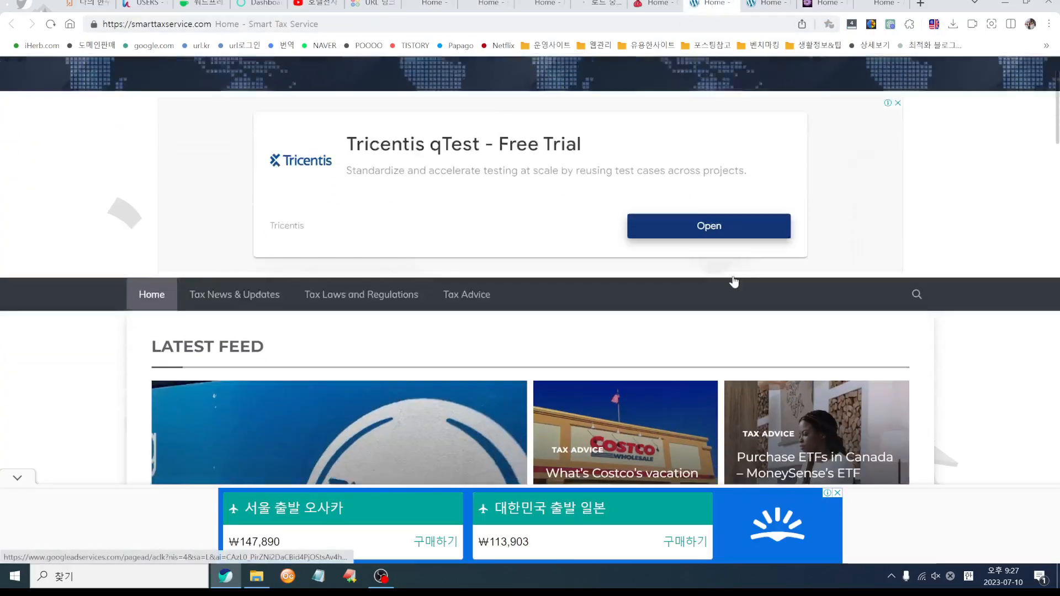
scroll(733, 275, "down", 15)
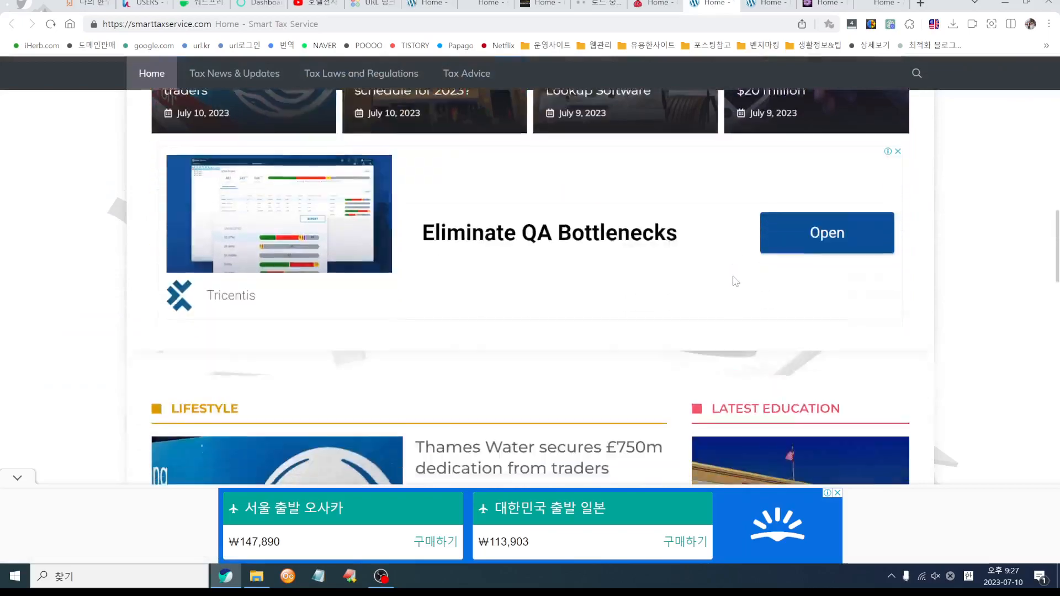
scroll(733, 275, "down", 3)
scroll(734, 275, "up", 3)
- Open the Thames Water article under Lifestyle, dismissing the full-page ad, and look through its text
left_click(474, 356)
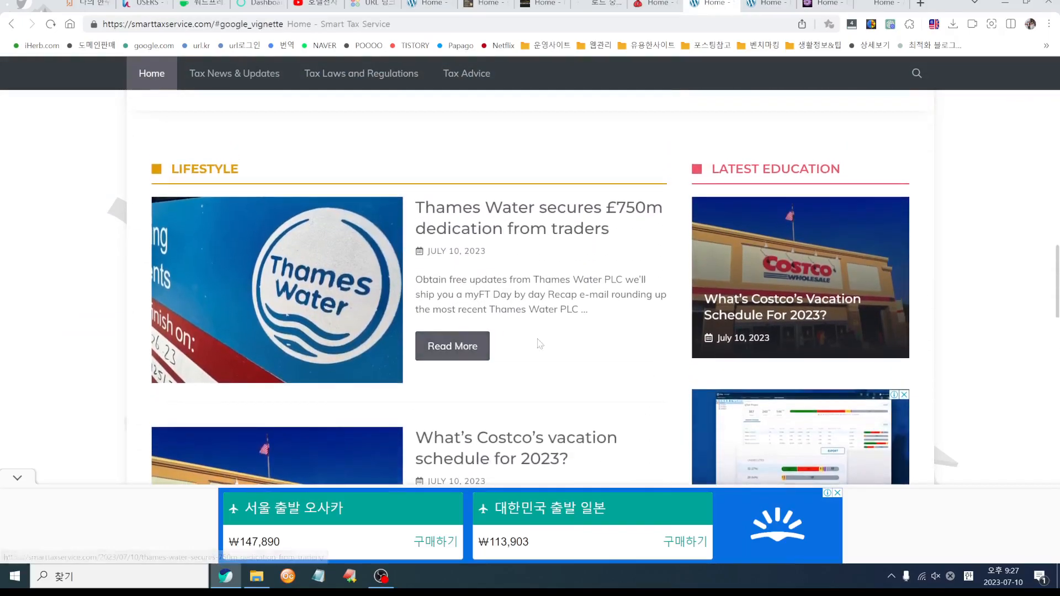
left_click(606, 193)
scroll(575, 365, "down", 10)
scroll(572, 371, "down", 15)
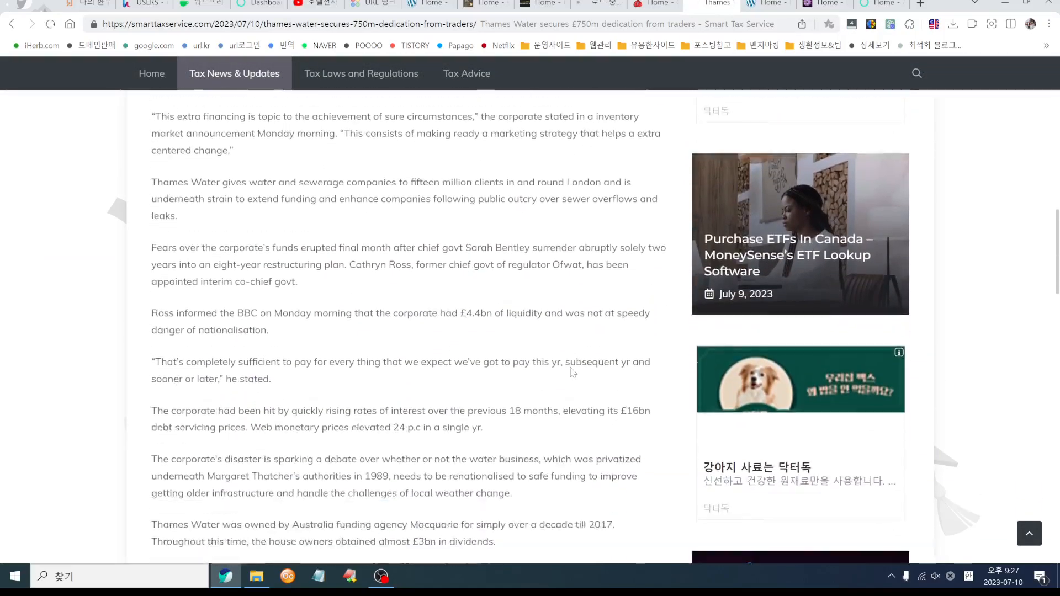
scroll(573, 371, "down", 10)
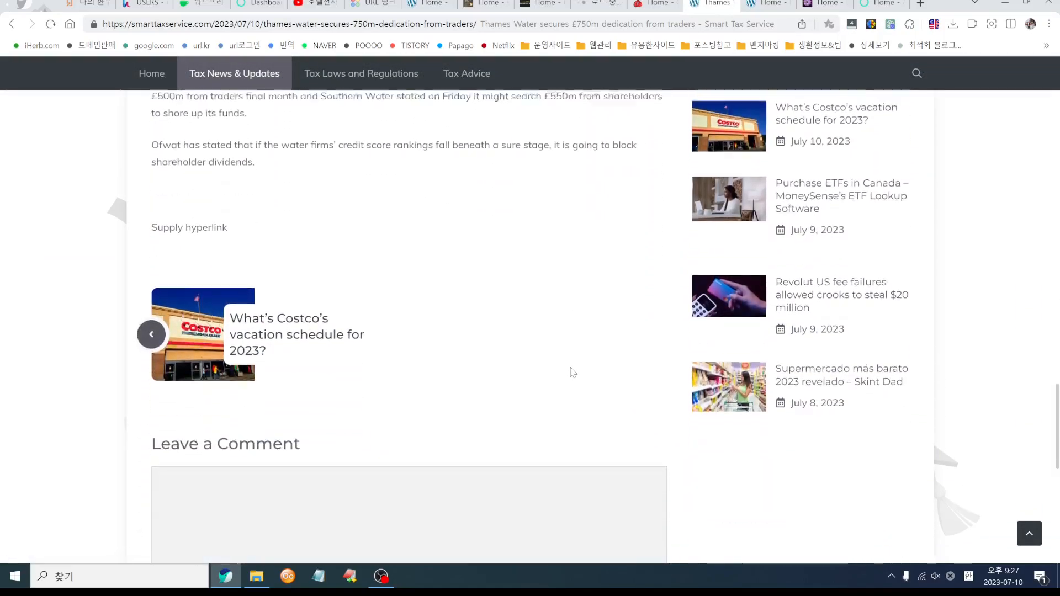
scroll(573, 371, "up", 10)
scroll(573, 372, "up", 12)
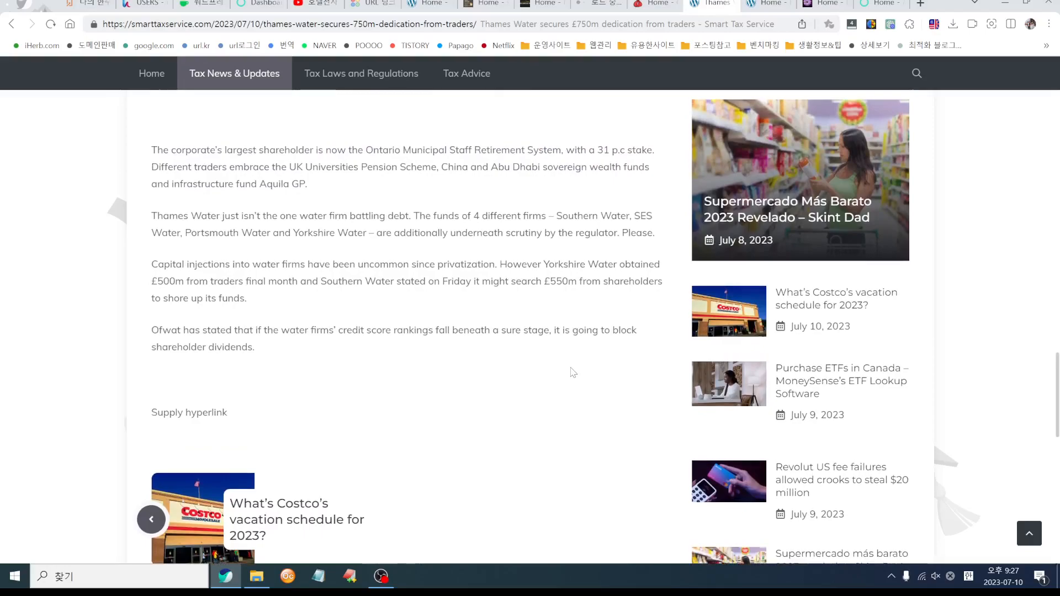
scroll(572, 372, "up", 10)
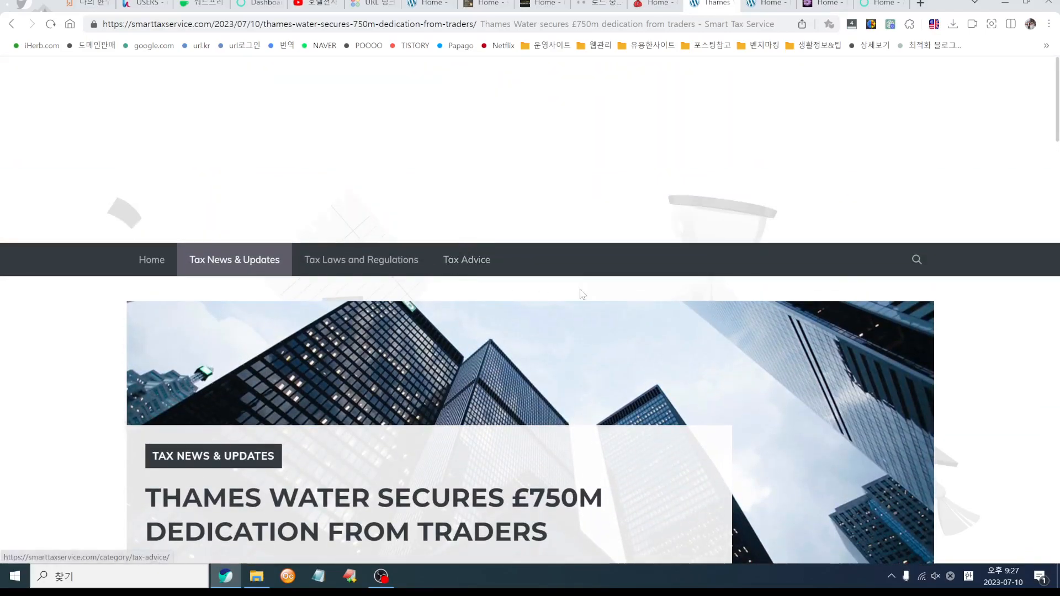
- Examine the Biopiac home page's articles and ads, opening a story and closing the full-page ad
left_click(728, 5)
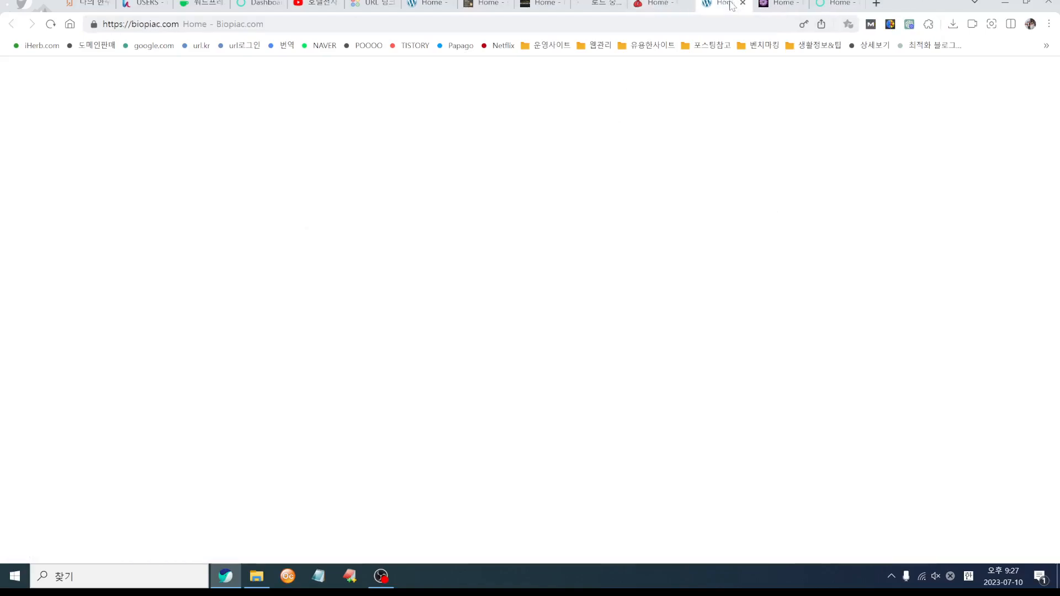
scroll(512, 320, "down", 10)
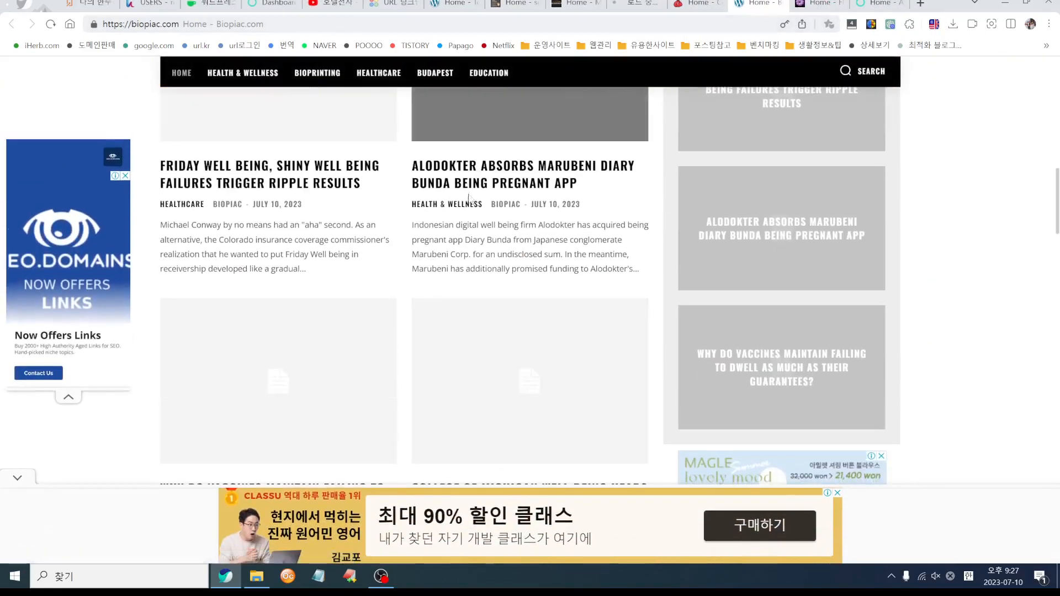
left_click(513, 320)
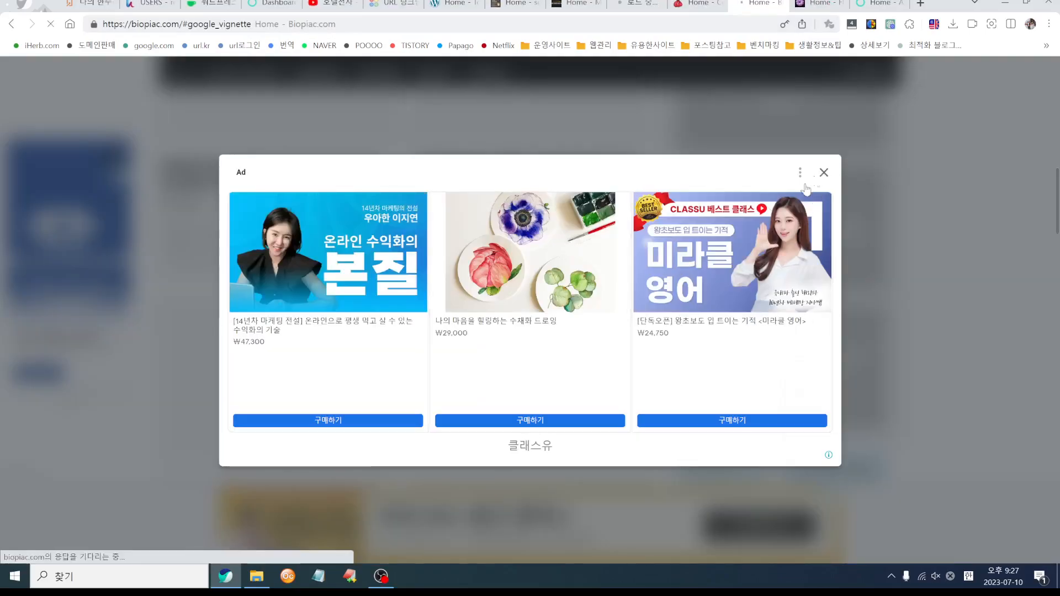
left_click(824, 173)
scroll(513, 342, "down", 10)
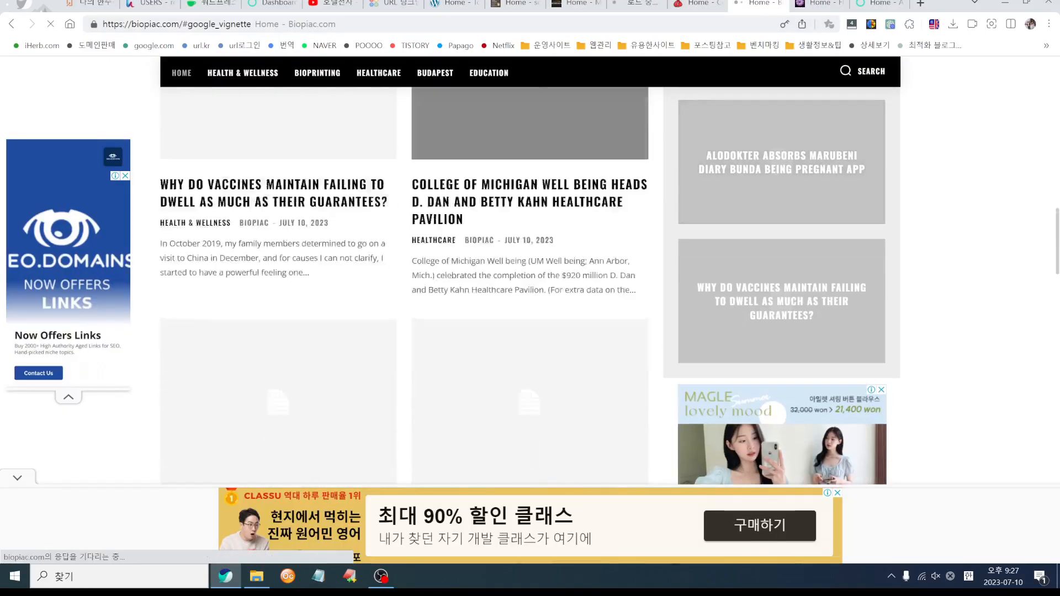
scroll(513, 342, "down", 14)
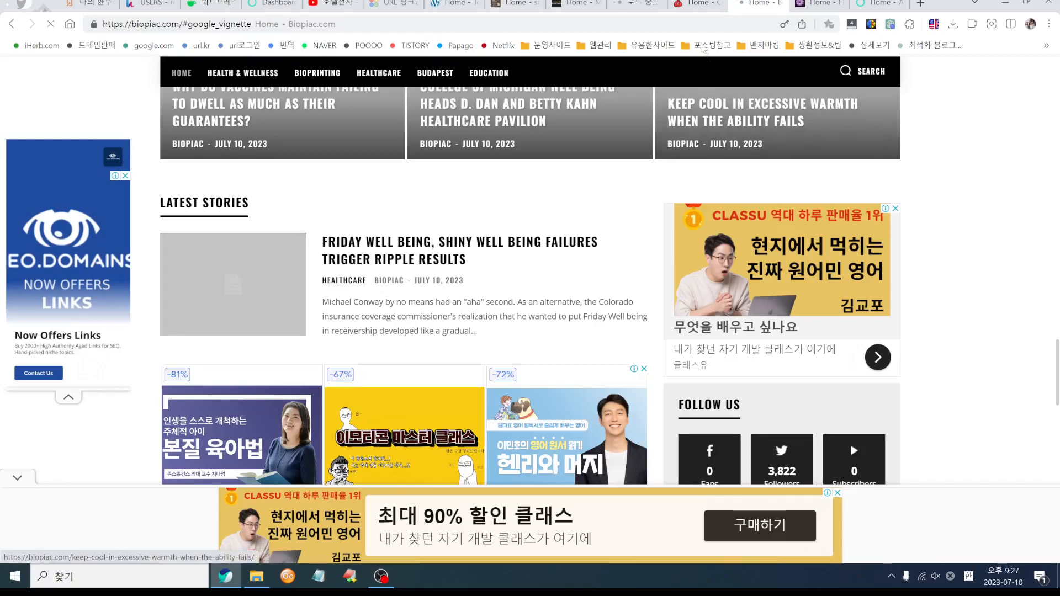
- Close the Biopiac site and examine the articles and ad placements on the Cost-cut home page
left_click(780, 2)
left_click(706, 3)
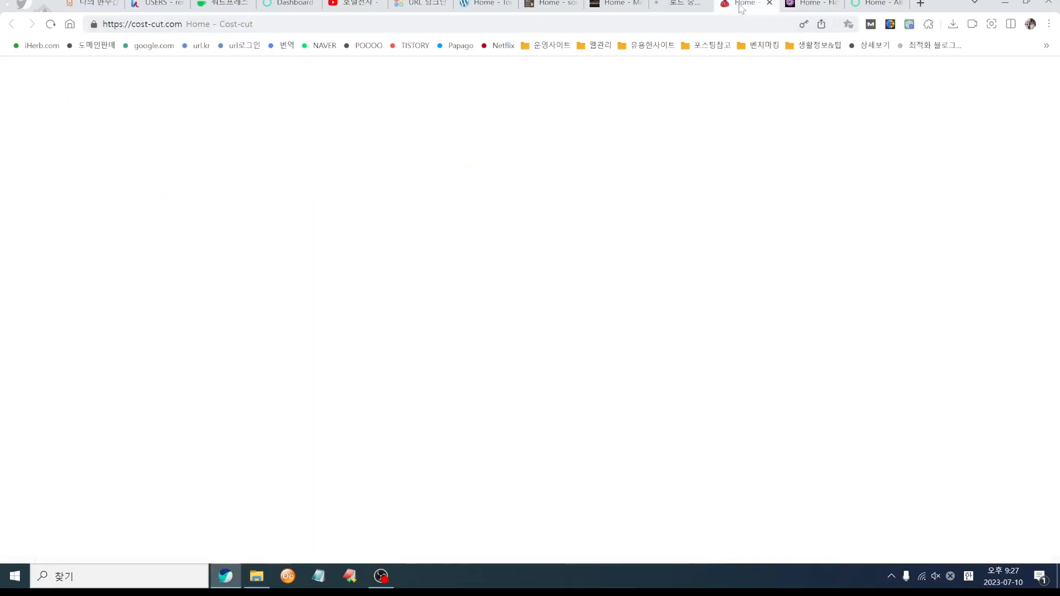
scroll(497, 336, "down", 15)
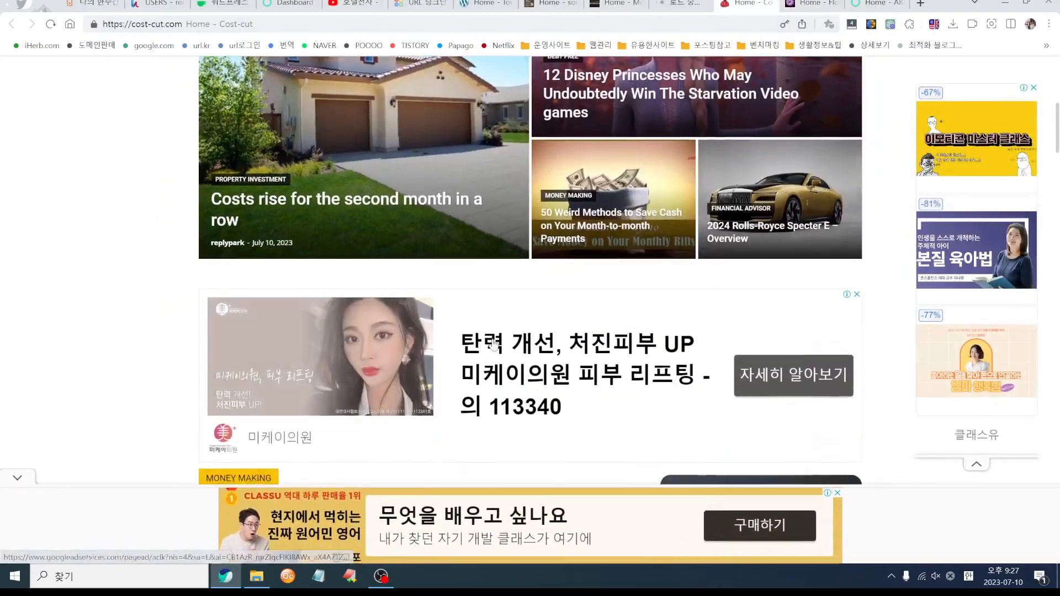
scroll(495, 343, "down", 5)
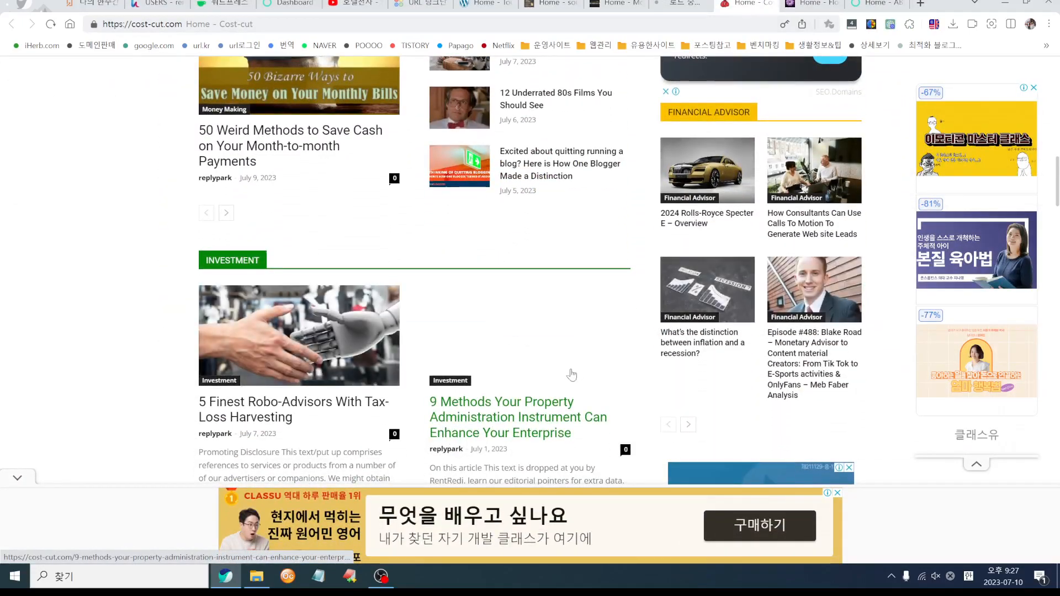
scroll(639, 307, "up", 12)
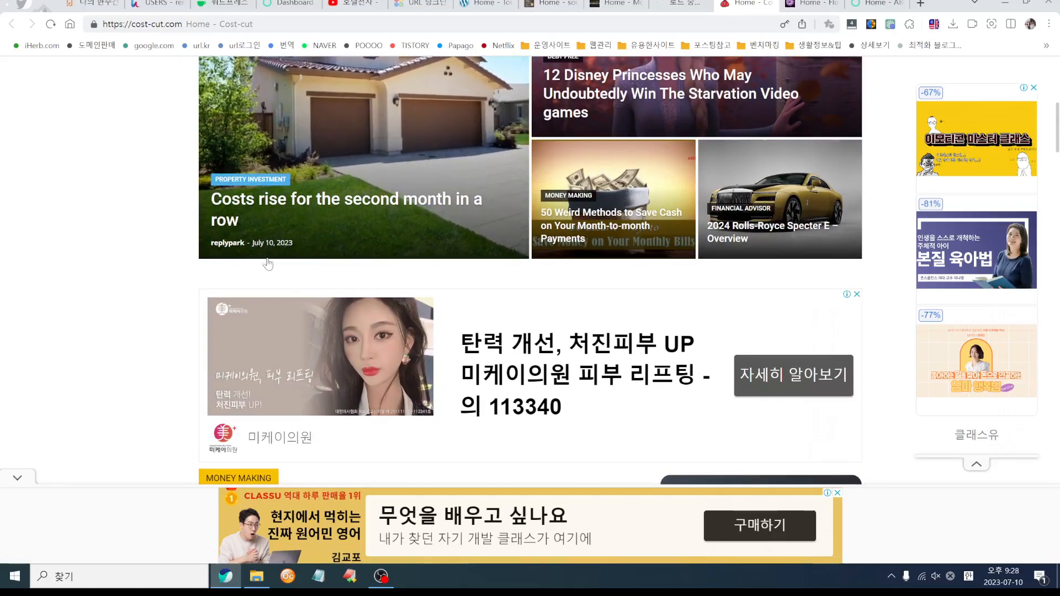
scroll(462, 260, "up", 1)
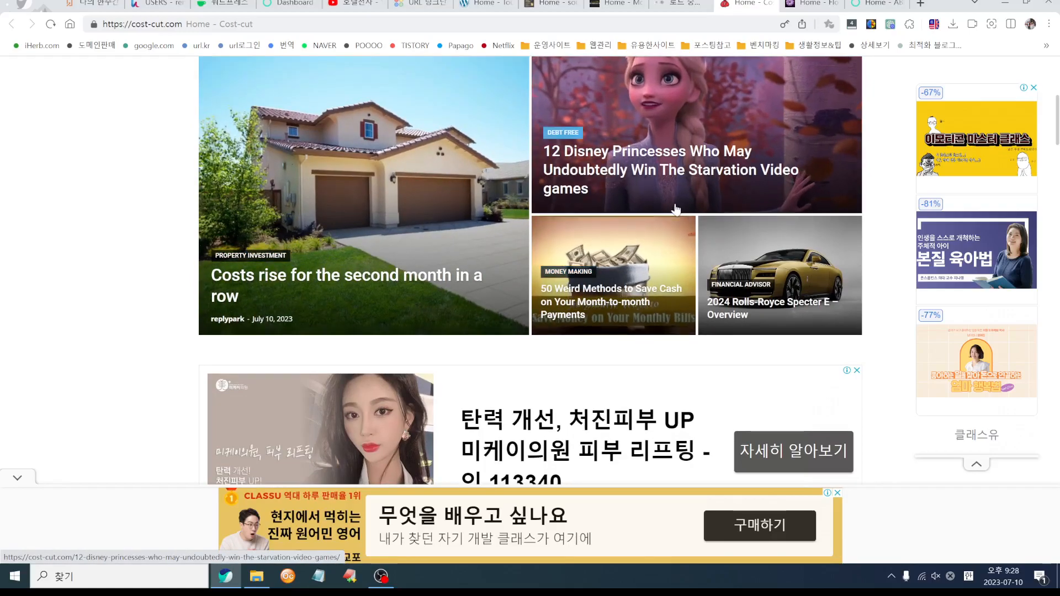
scroll(497, 332, "up", 1)
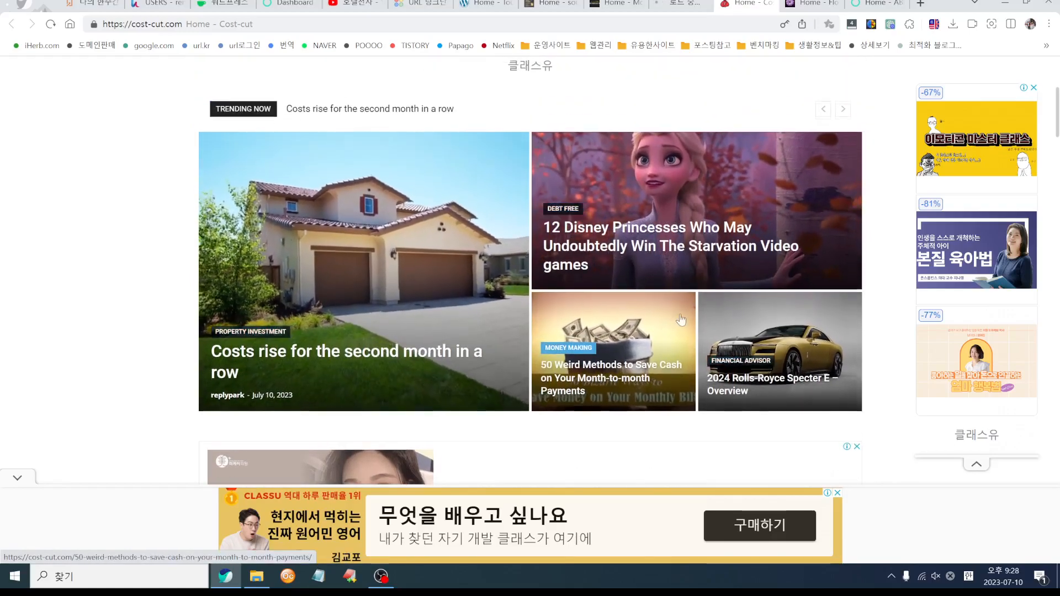
scroll(488, 339, "up", 3)
- Close the Cost-cut, Floweri and all4babies sites and bring up the ABC Drinks home page
left_click(769, 3)
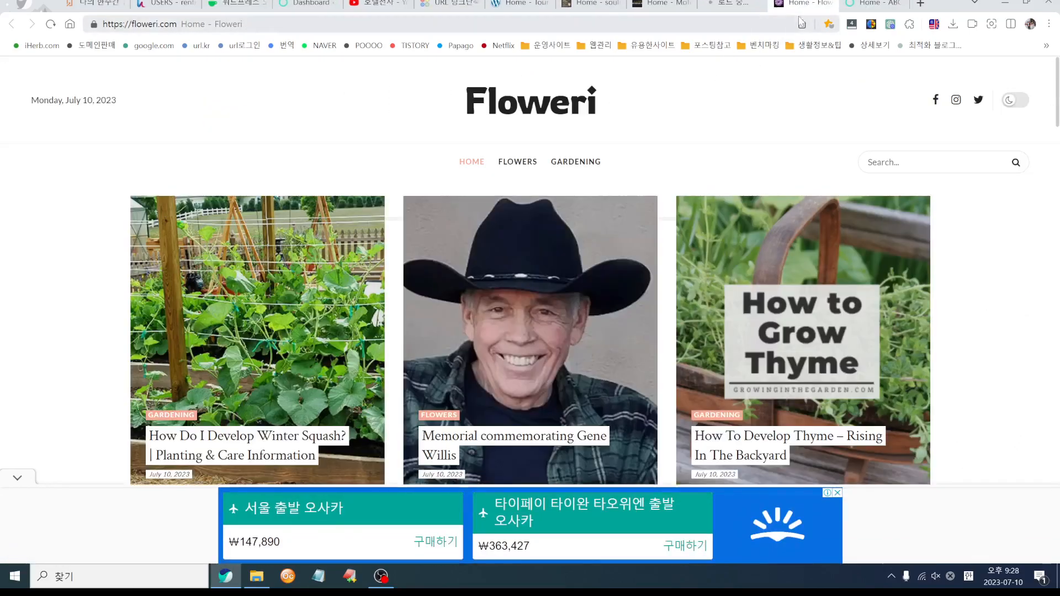
left_click(829, 3)
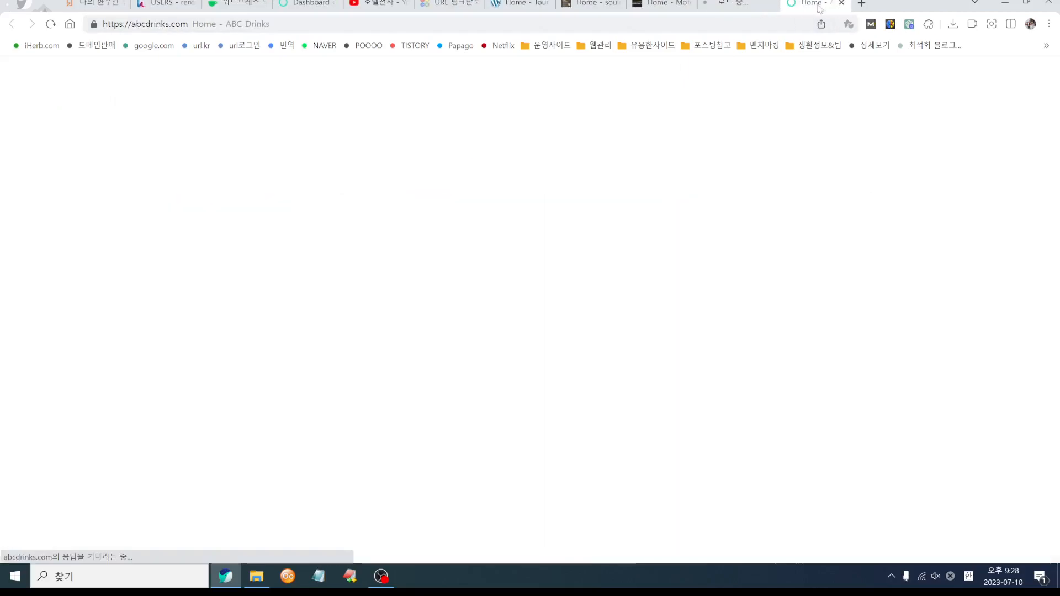
left_click(734, 3)
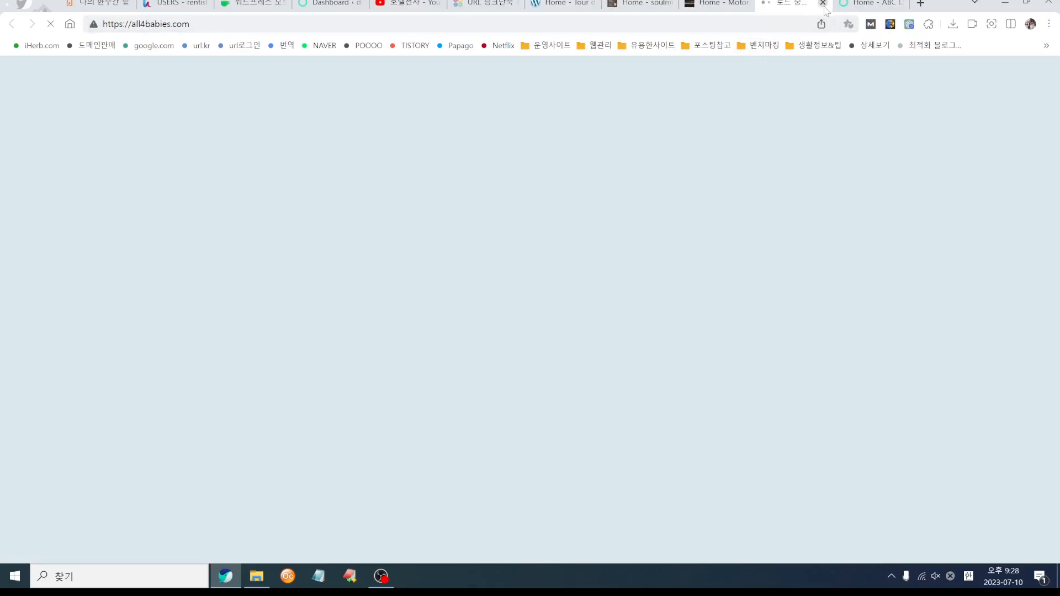
left_click(823, 4)
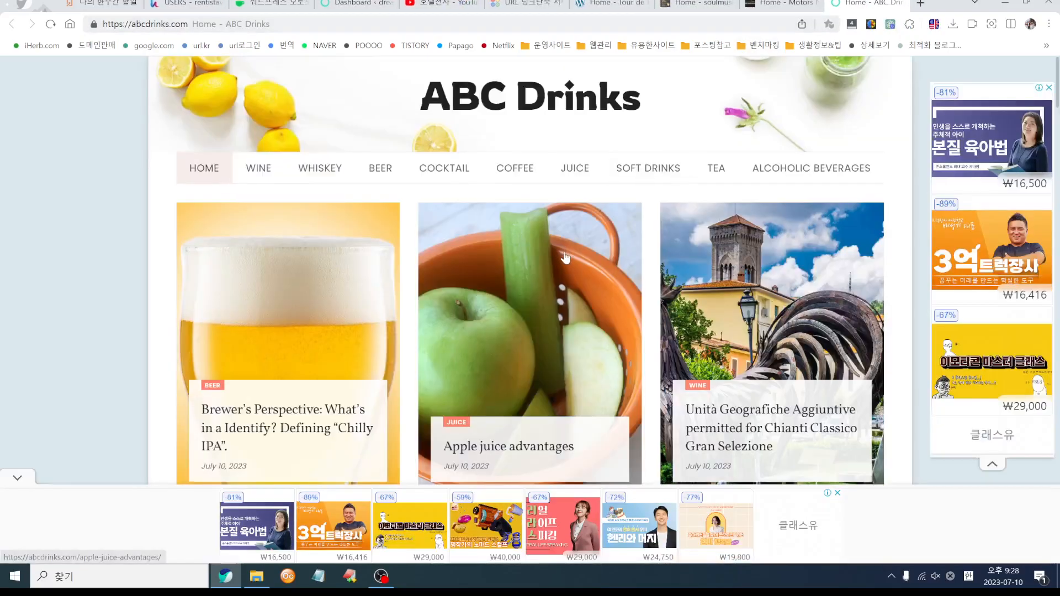
- Look through the ABC Drinks home page's articles, categories and ads, and close the site
scroll(565, 257, "down", 10)
scroll(574, 332, "down", 12)
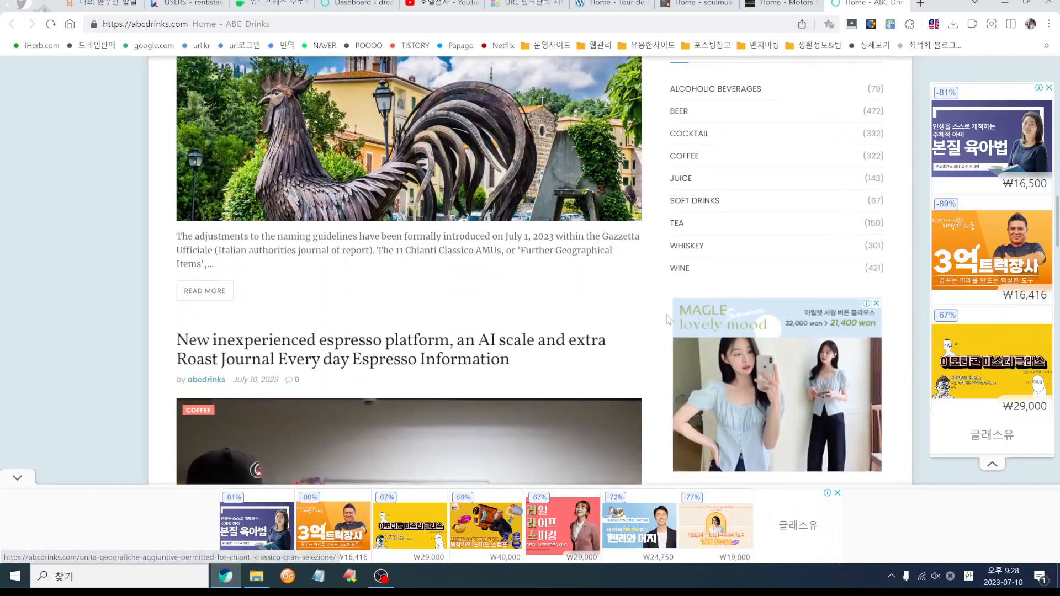
scroll(534, 317, "down", 5)
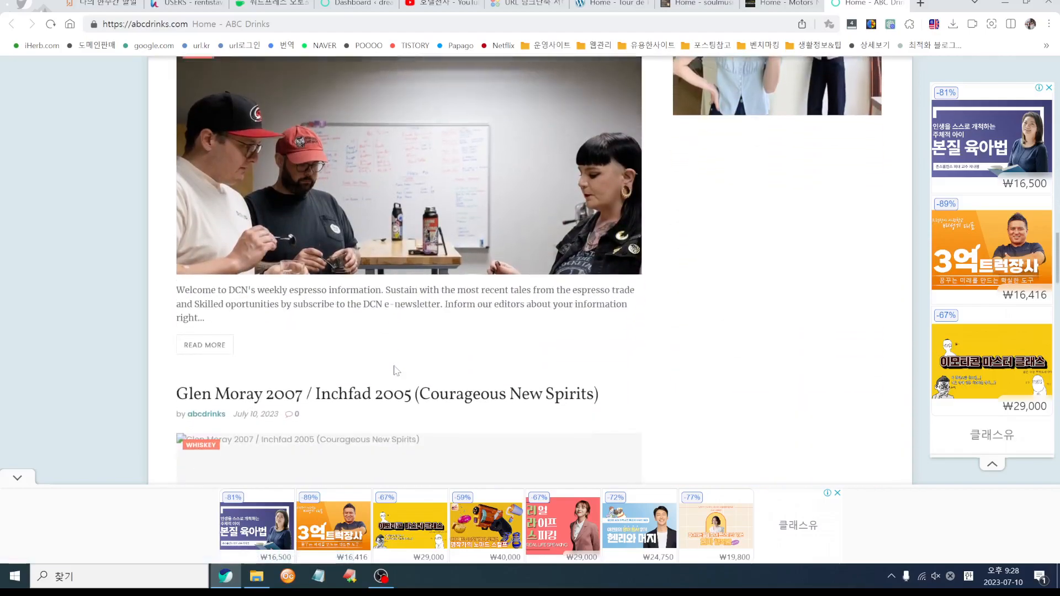
scroll(397, 371, "up", 15)
scroll(395, 372, "up", 8)
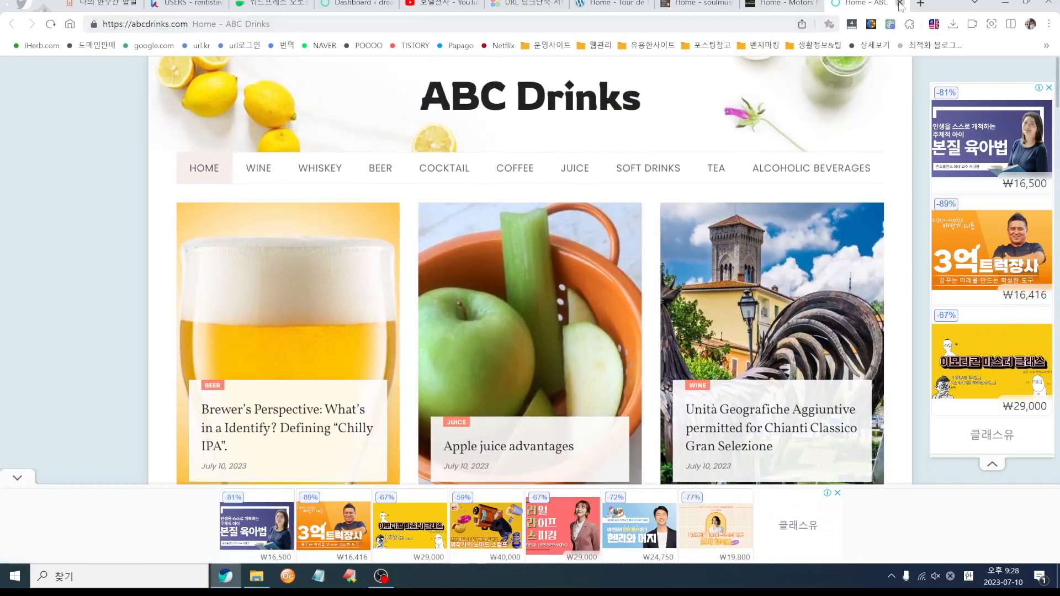
left_click(900, 5)
- Look down the motor news site's home page and back up, and close the site
scroll(533, 287, "down", 9)
scroll(524, 318, "down", 7)
scroll(686, 301, "up", 12)
scroll(734, 223, "up", 3)
left_click(906, 3)
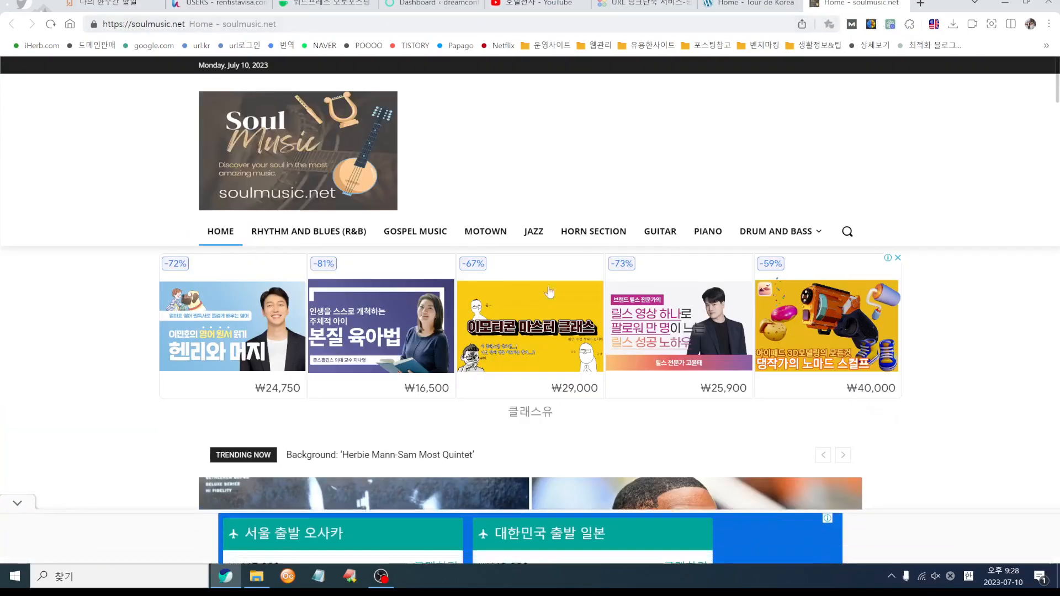
- View the ads and article sections on the Soul Music home page, and close the site
scroll(551, 288, "down", 12)
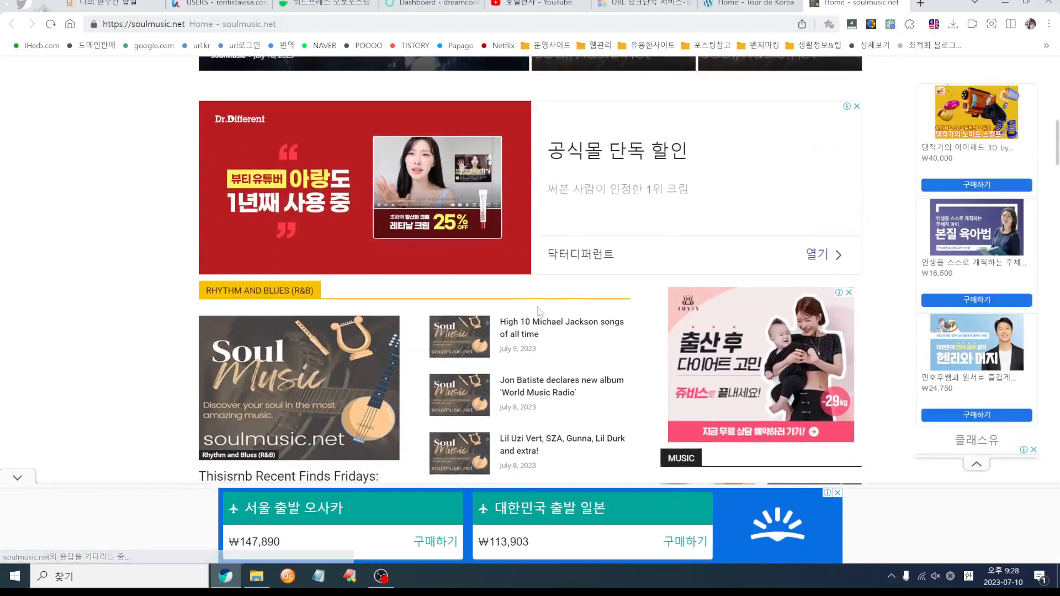
scroll(539, 310, "down", 3)
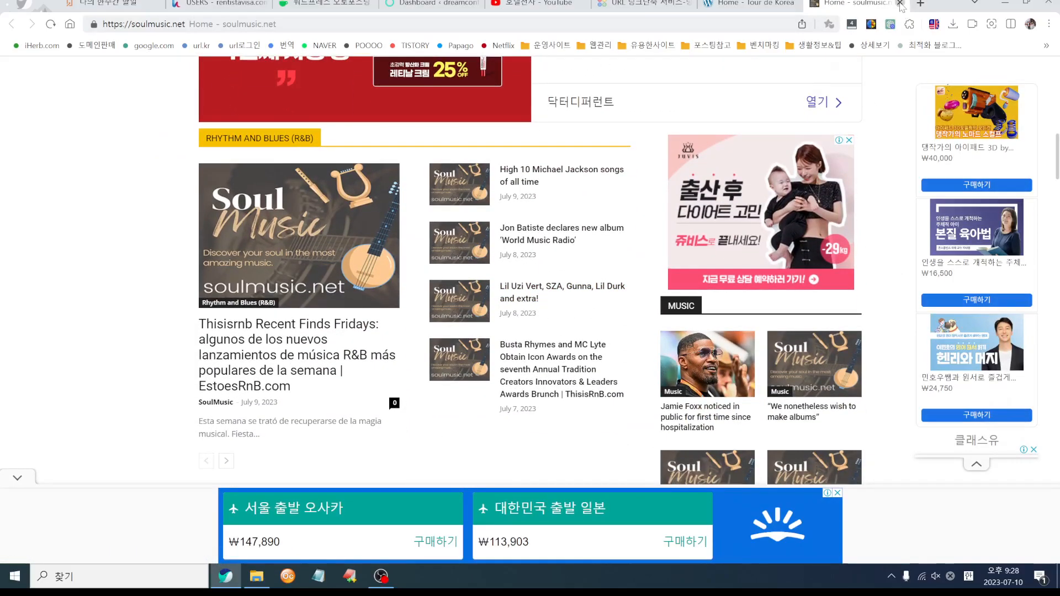
left_click(900, 3)
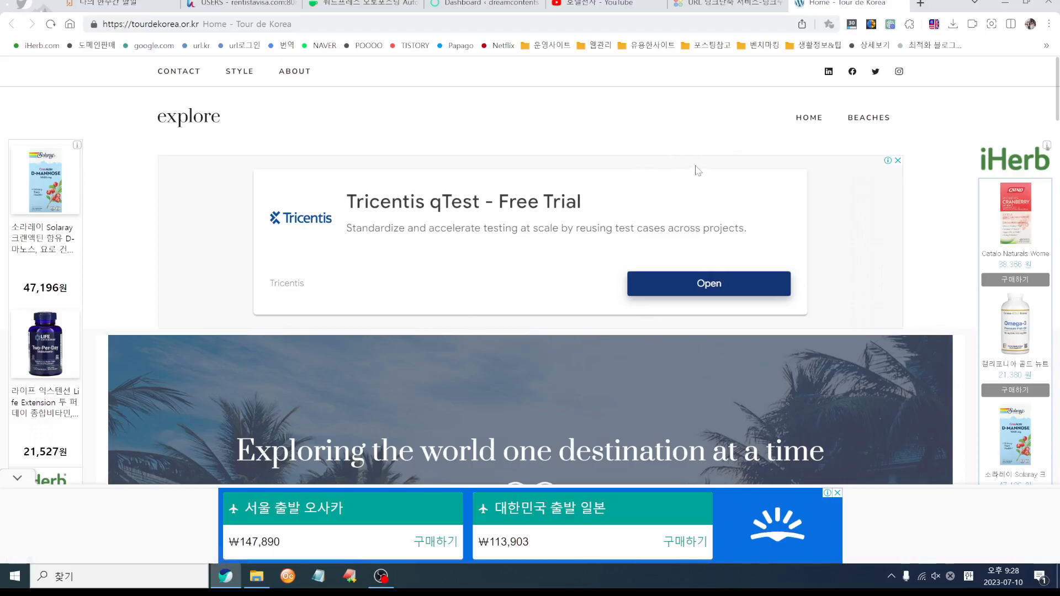
- Look over the Tour de Korea home page's ads and featured articles, returning to the banner
scroll(549, 362, "down", 15)
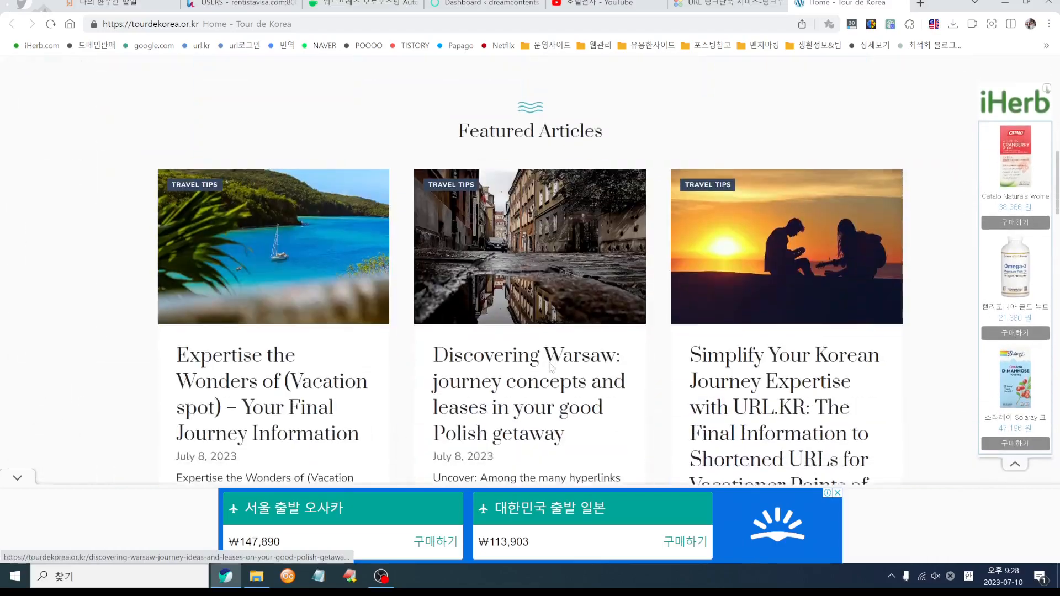
scroll(551, 369, "up", 5)
scroll(551, 369, "up", 10)
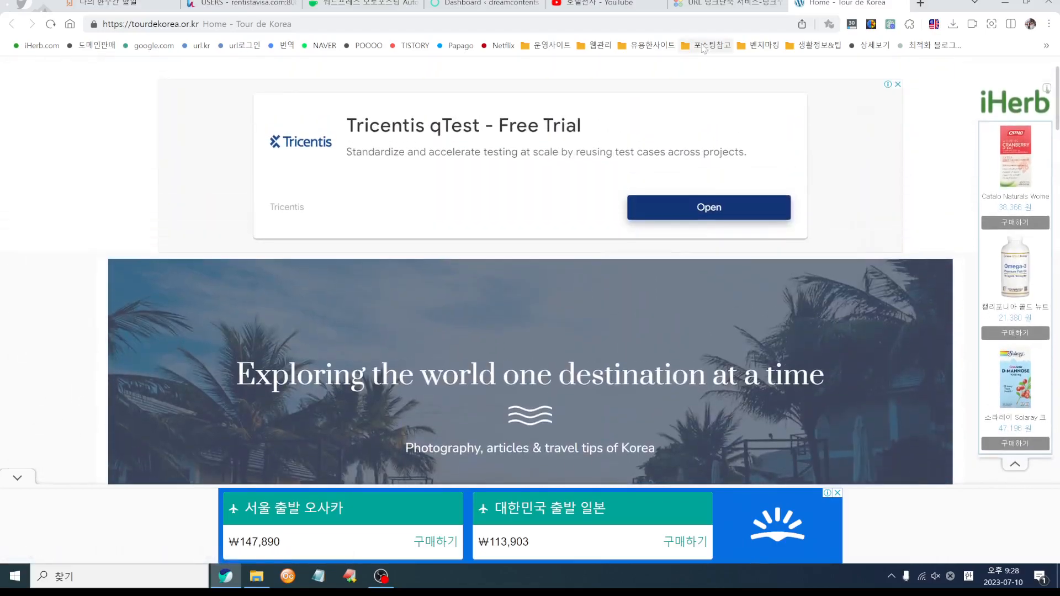
- Open the About Drinks site from the url.kr directory and examine its home page down to the footer
left_click(729, 4)
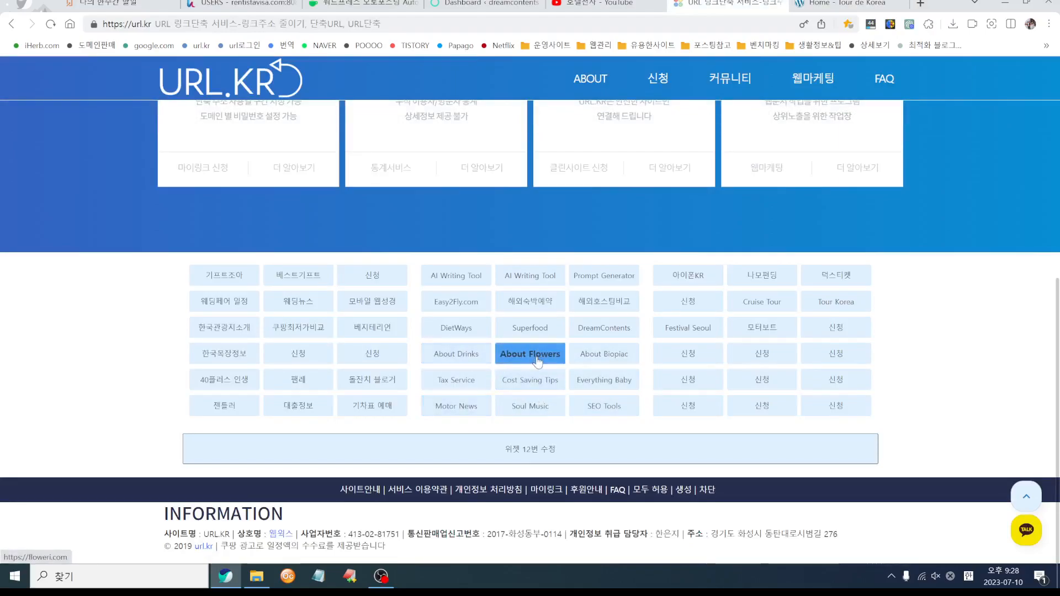
left_click(465, 362)
scroll(635, 381, "down", 10)
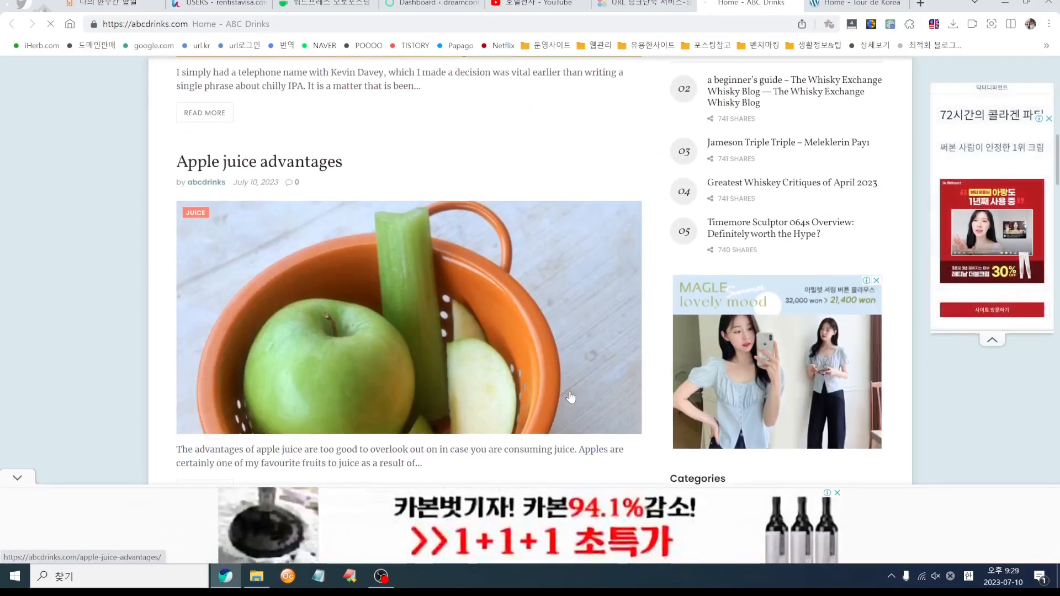
scroll(570, 397, "down", 8)
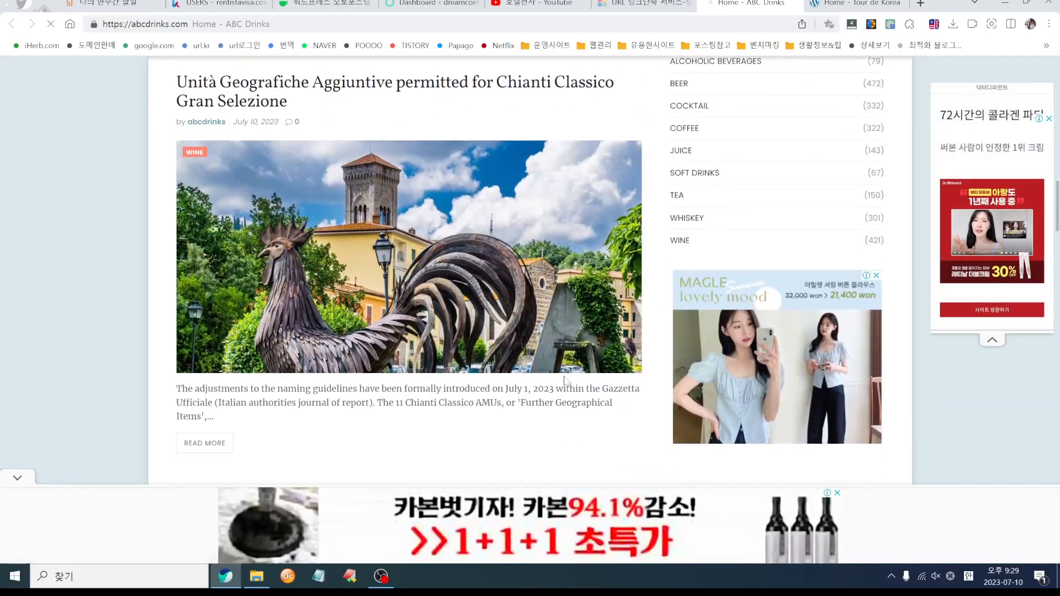
scroll(566, 380, "down", 3)
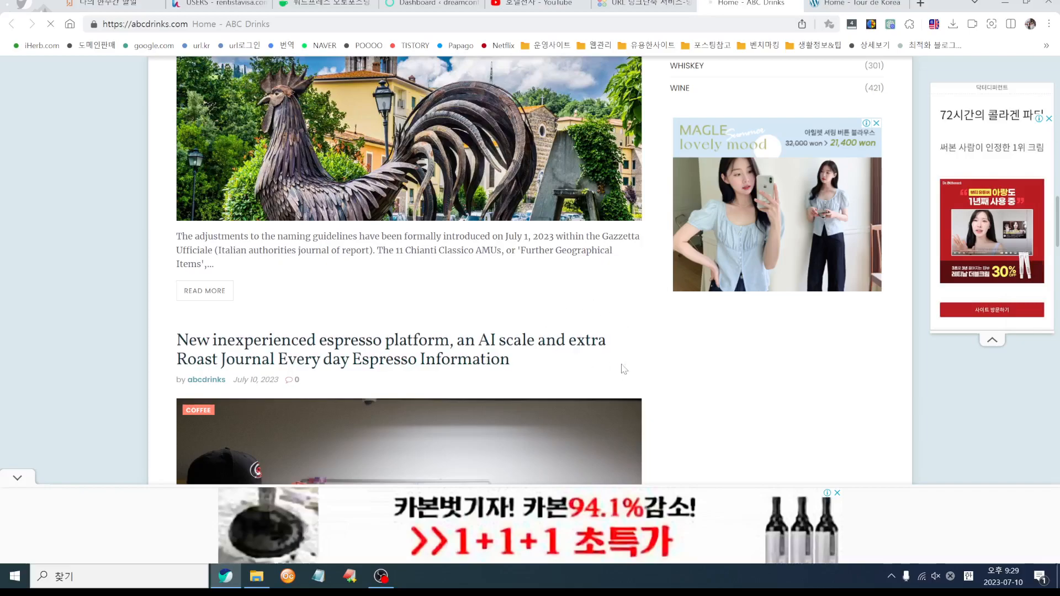
scroll(607, 365, "up", 15)
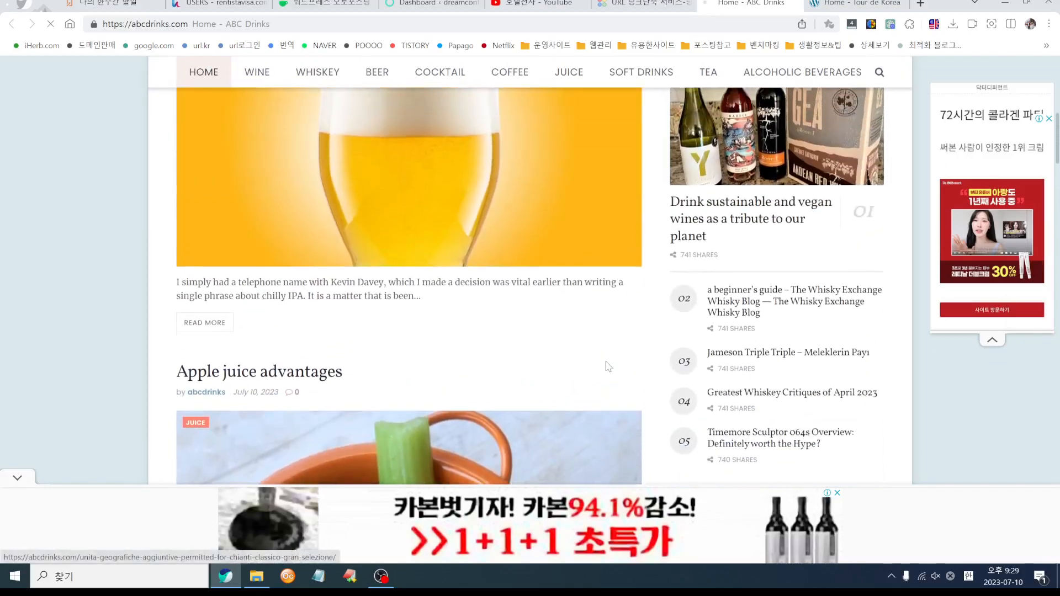
scroll(607, 367, "up", 5)
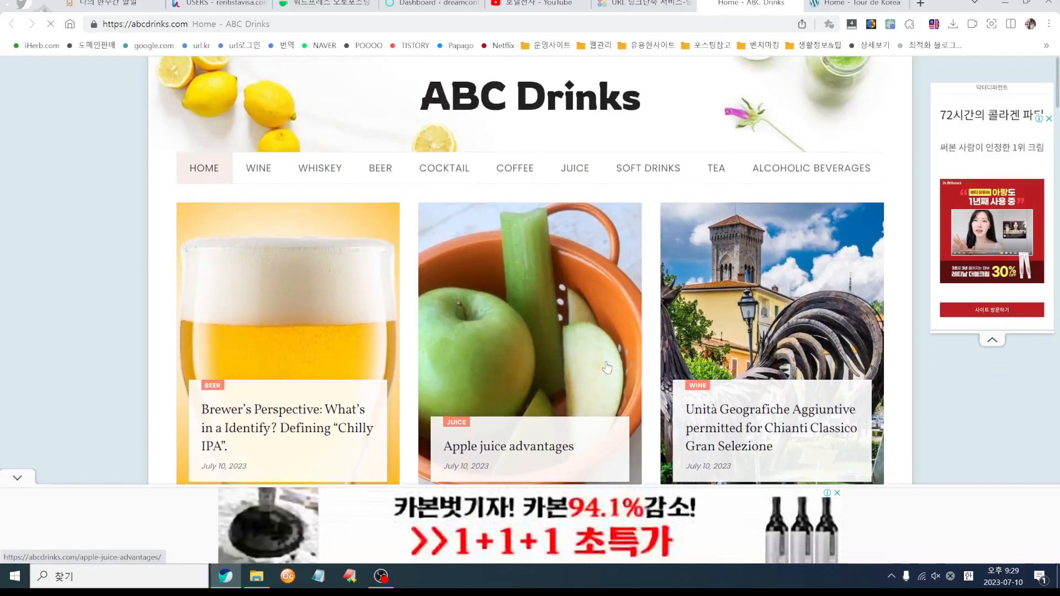
scroll(608, 358, "down", 15)
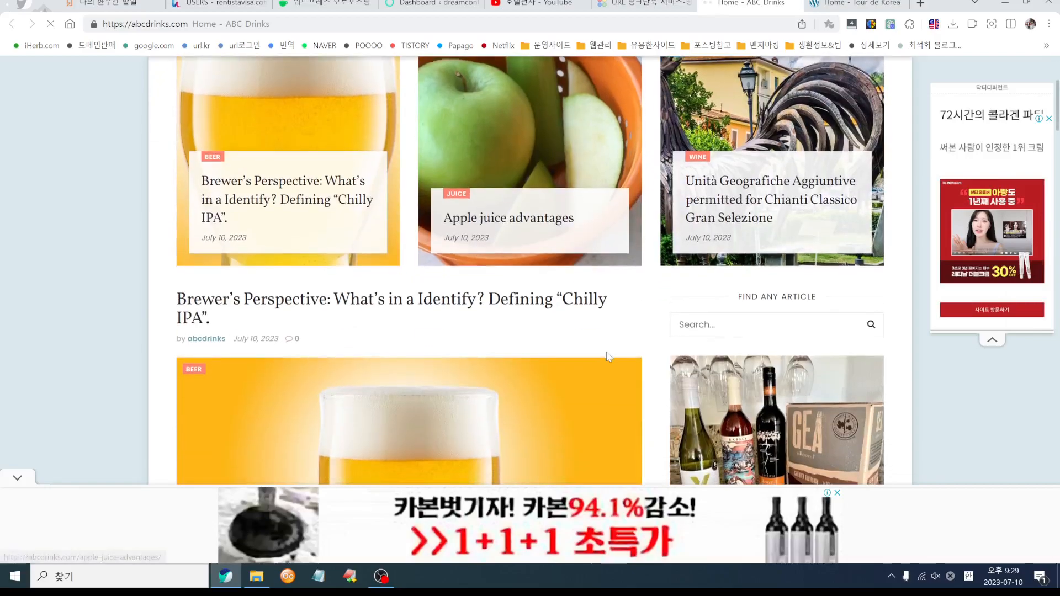
scroll(607, 358, "down", 20)
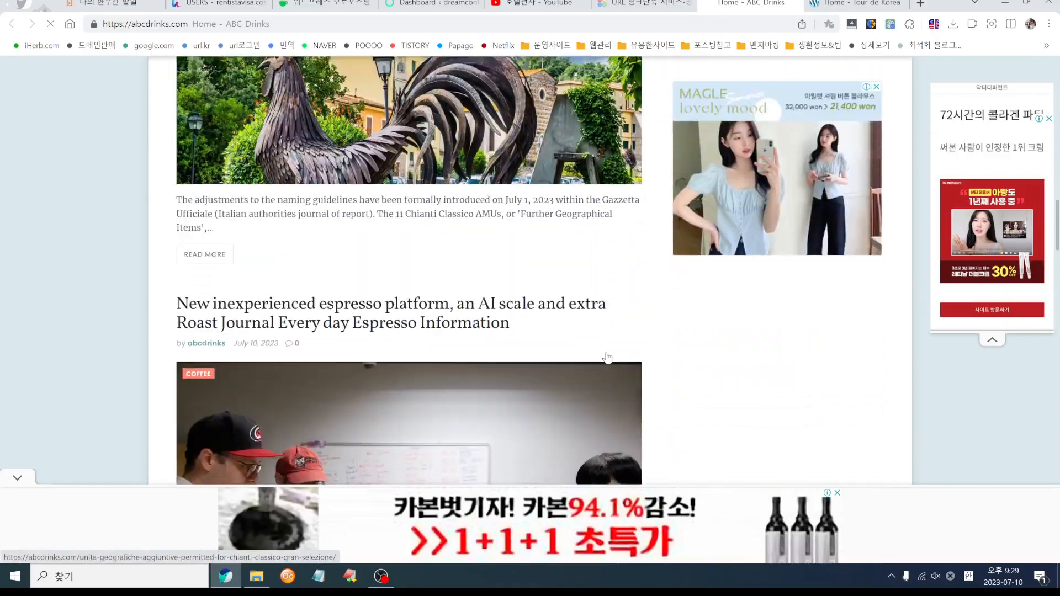
scroll(608, 357, "down", 20)
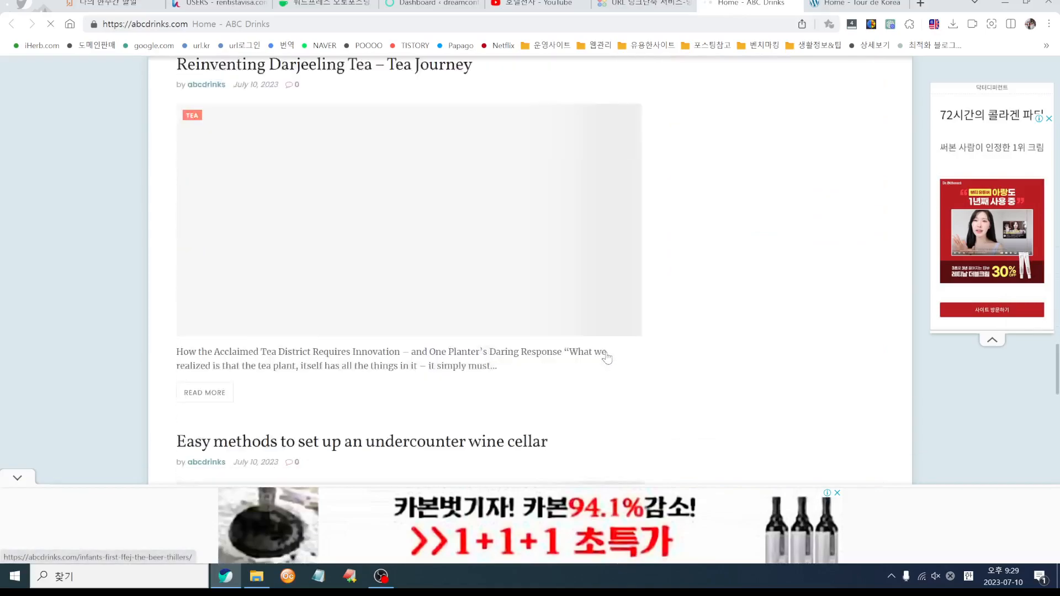
scroll(607, 358, "down", 20)
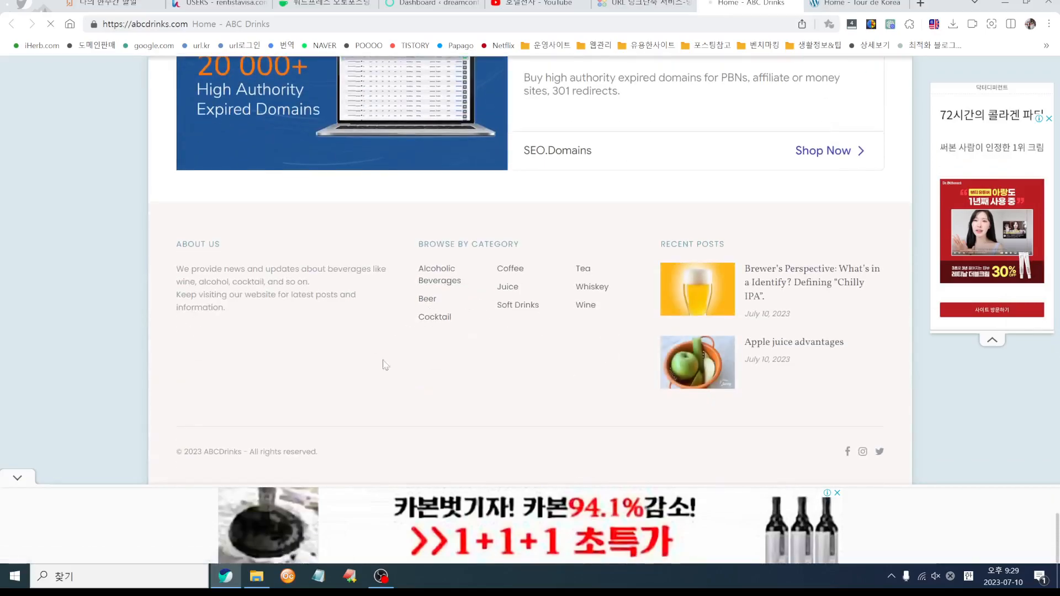
- Collapse the anchor ad along the bottom of the ABC Drinks page and return to the page's header
scroll(366, 365, "up", 10)
left_click(18, 479)
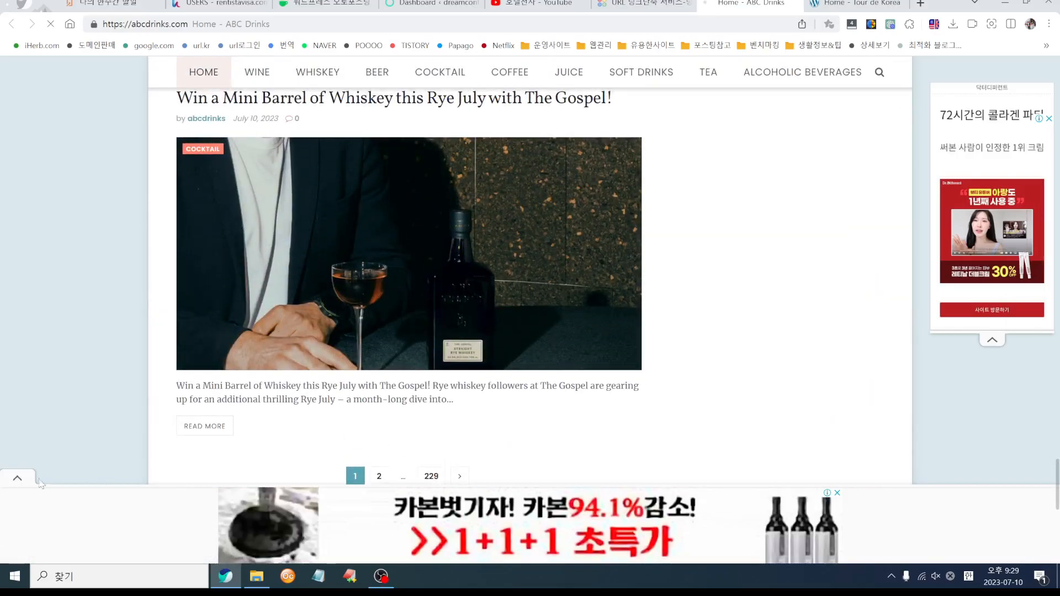
scroll(568, 442, "up", 20)
scroll(570, 444, "up", 20)
scroll(570, 442, "up", 10)
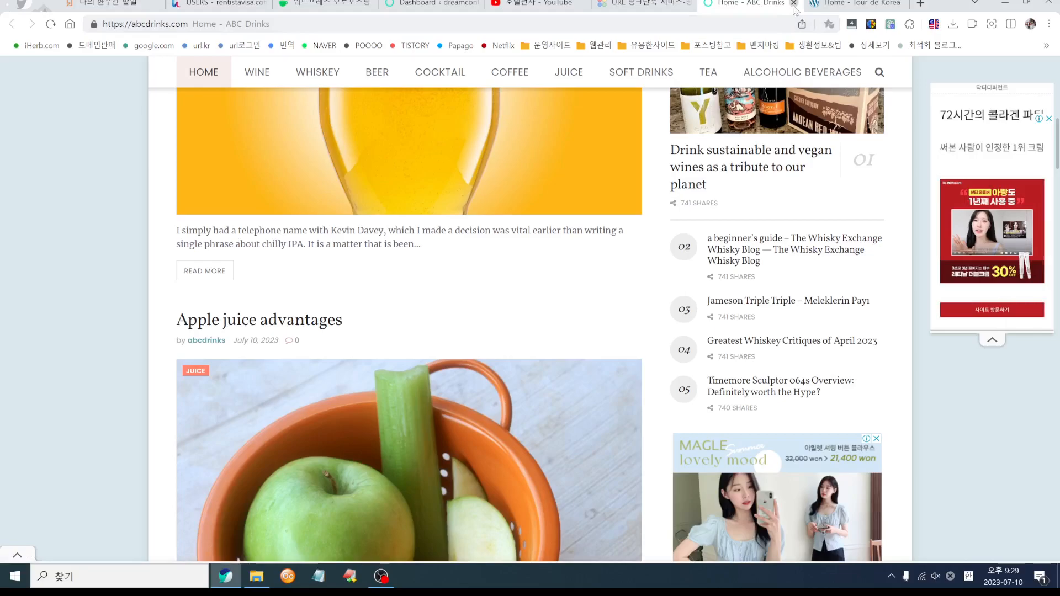
key("Home")
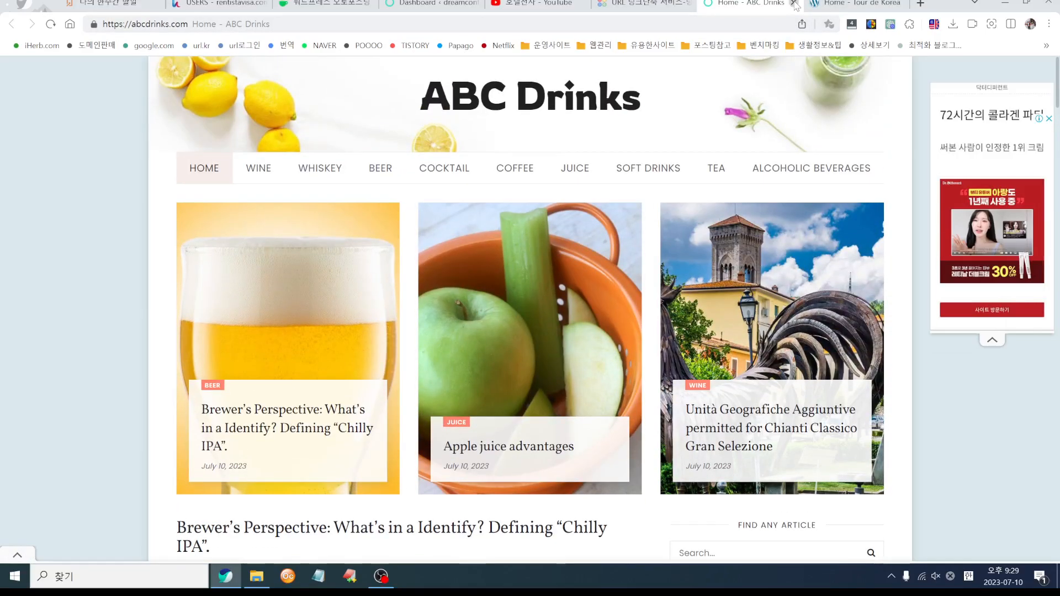
- Close the ABC Drinks, url.kr and Tour de Korea pages to get back to the YouTube channel
left_click(794, 4)
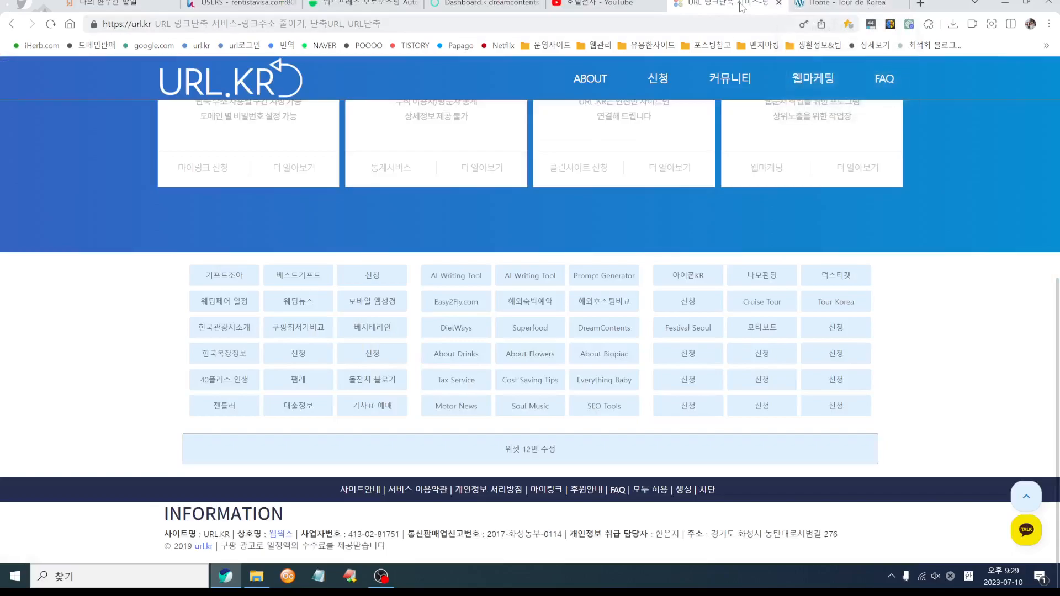
left_click(779, 4)
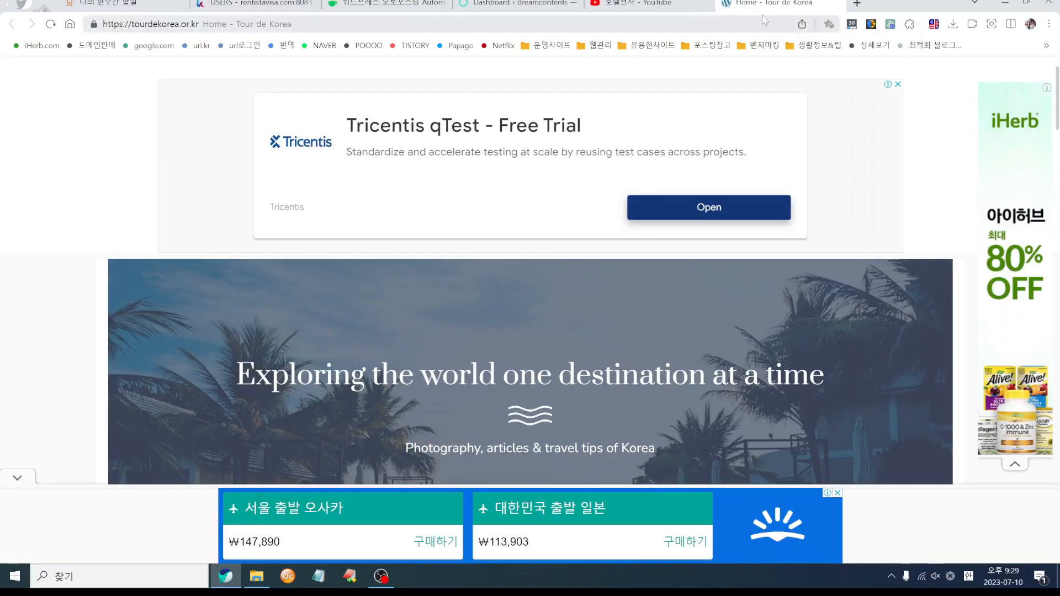
left_click(850, 3)
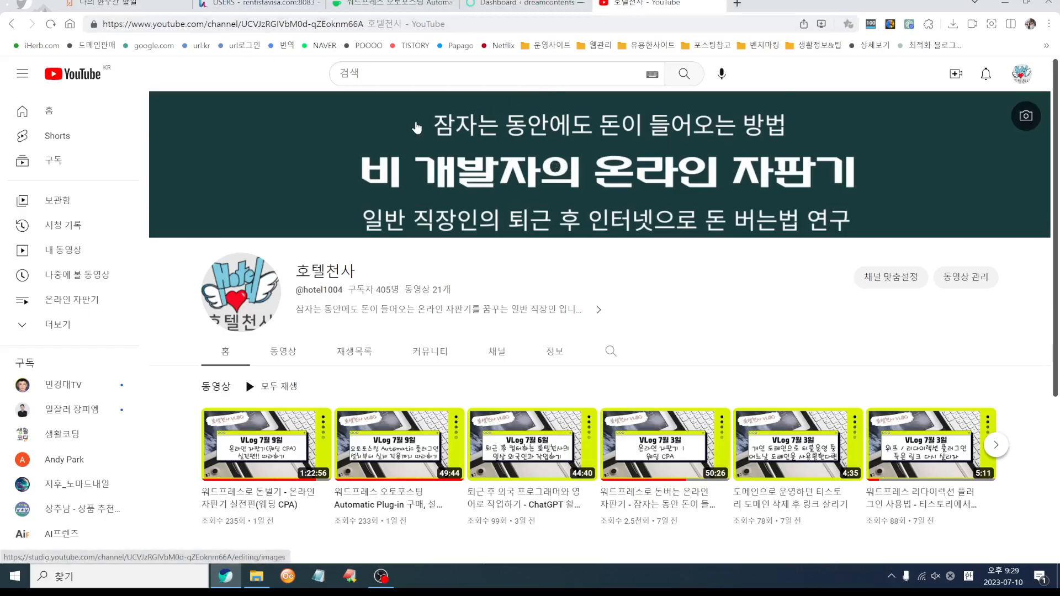
- Switch to the Hestia Control Panel and look through the list of user accounts down to its end
left_click(283, 4)
scroll(449, 310, "up", 3)
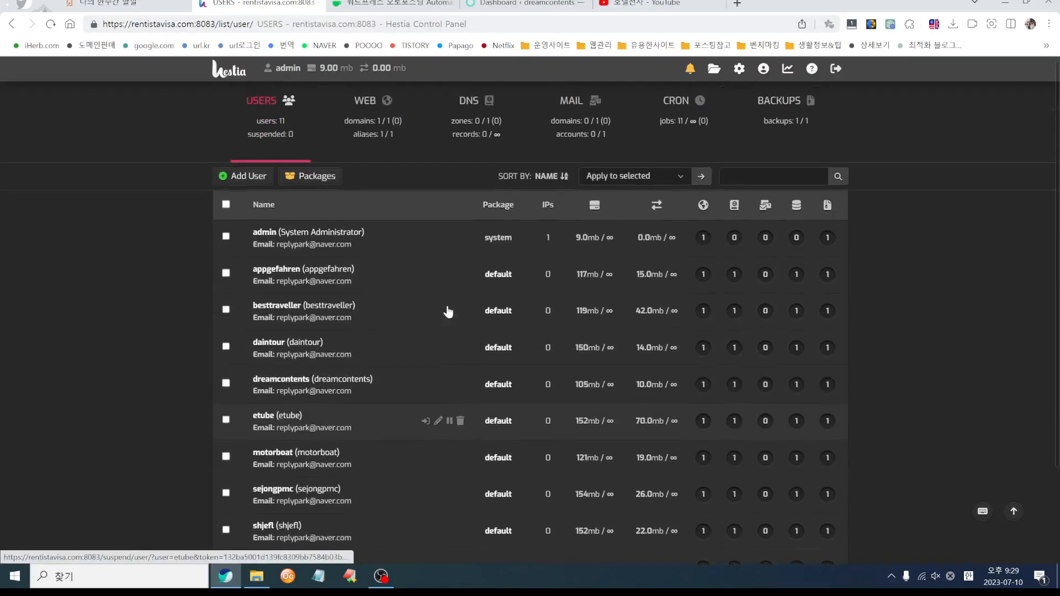
scroll(447, 306, "down", 3)
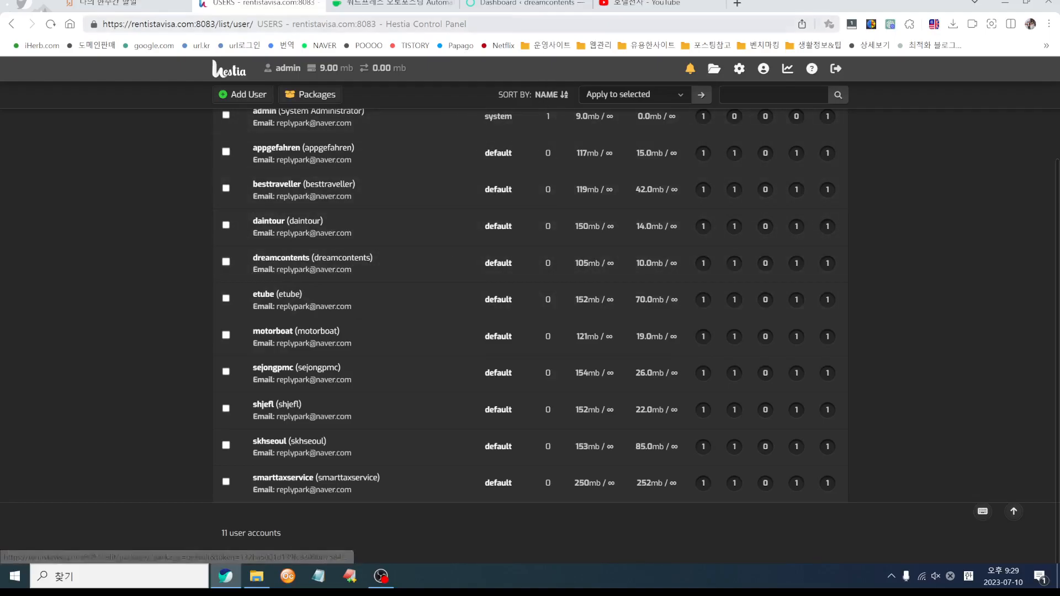
- View the dreamcontents site's front page from its WordPress dashboard, look it over and return to the dashboard
left_click(524, 4)
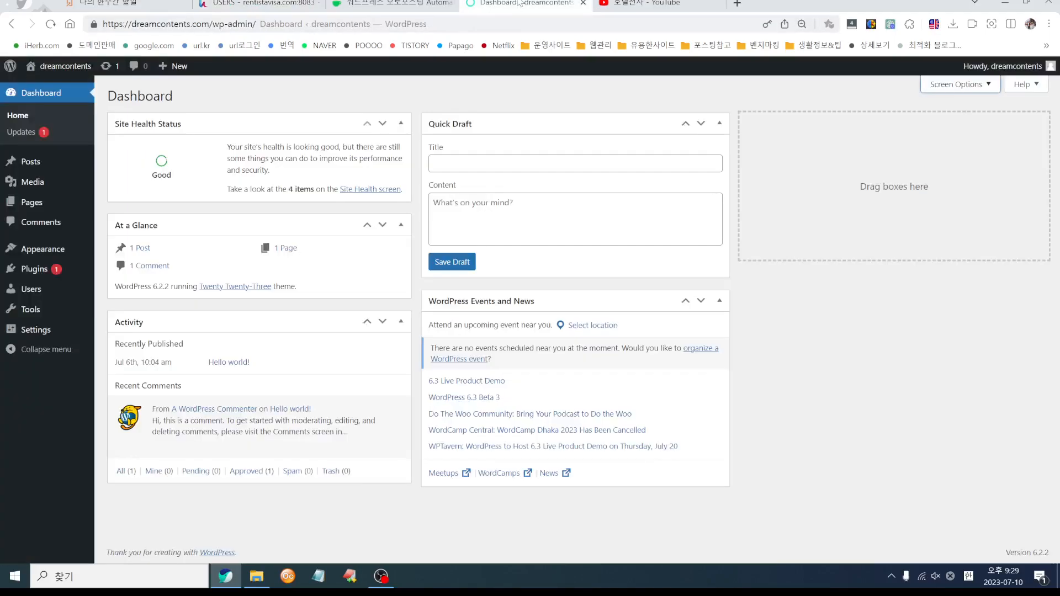
left_click(57, 66)
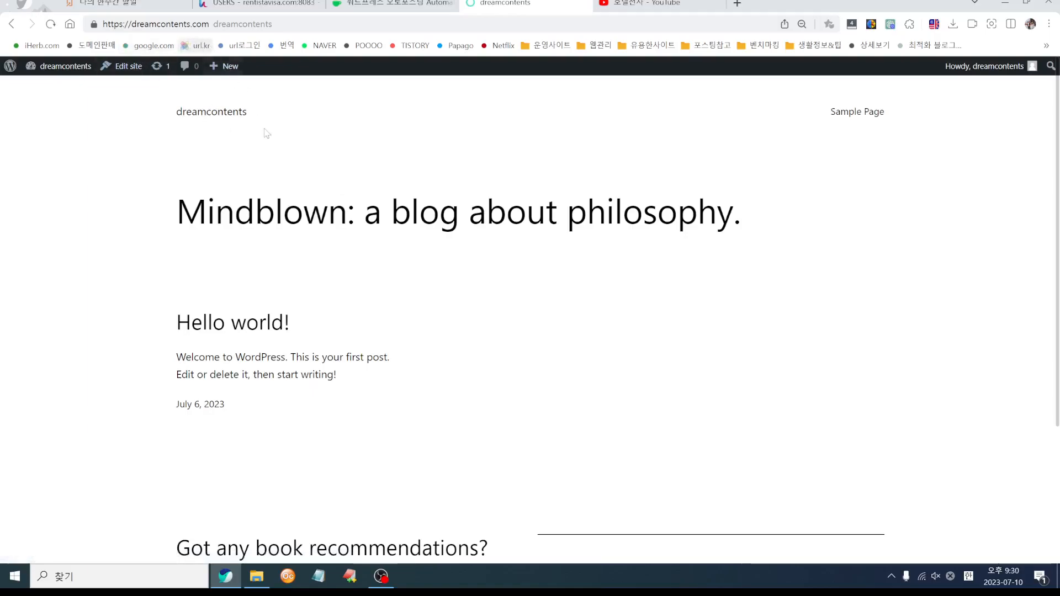
scroll(515, 320, "down", 3)
scroll(515, 321, "up", 3)
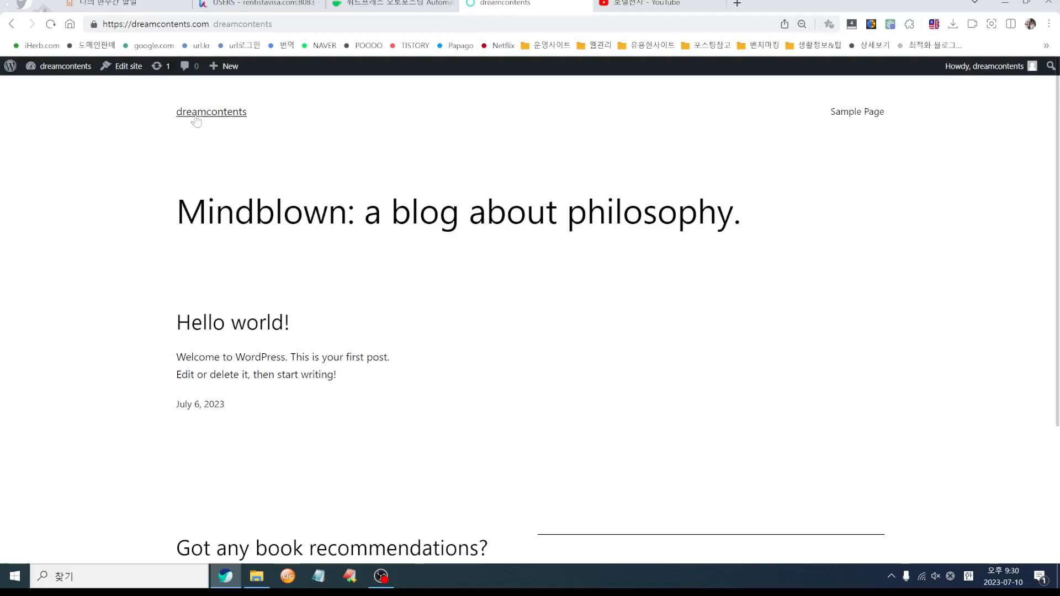
left_click(65, 65)
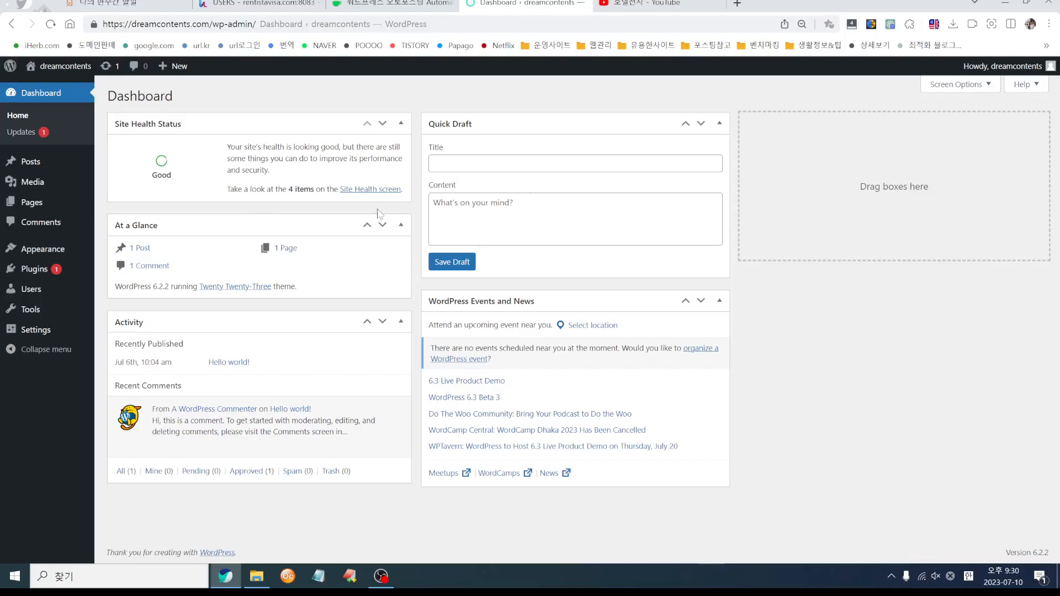
- Hide the Site Health Status, Activity, Quick Draft and WordPress Events and News boxes on the dashboard
left_click(964, 88)
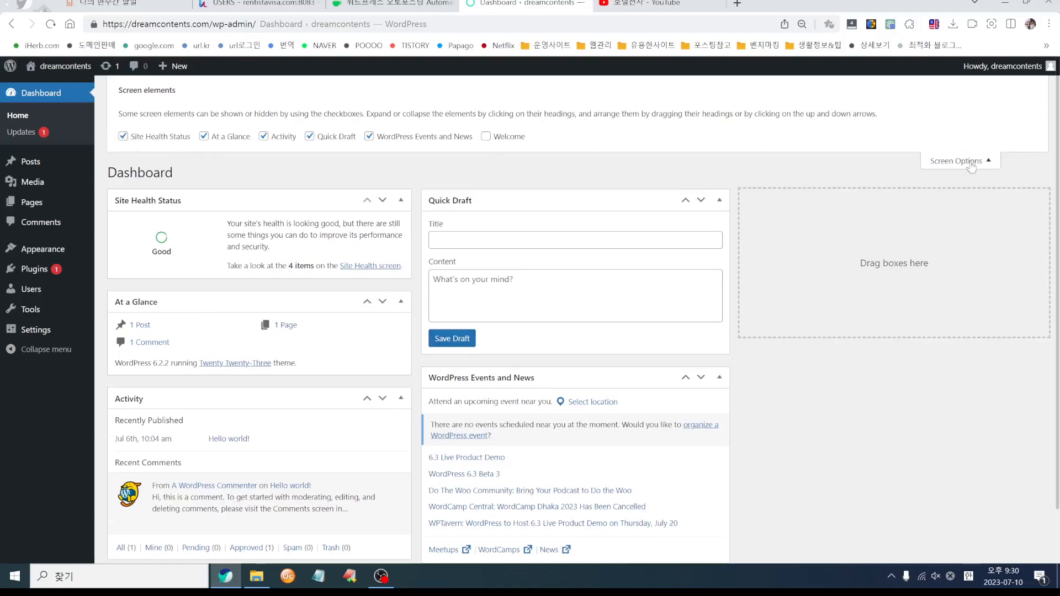
left_click(122, 136)
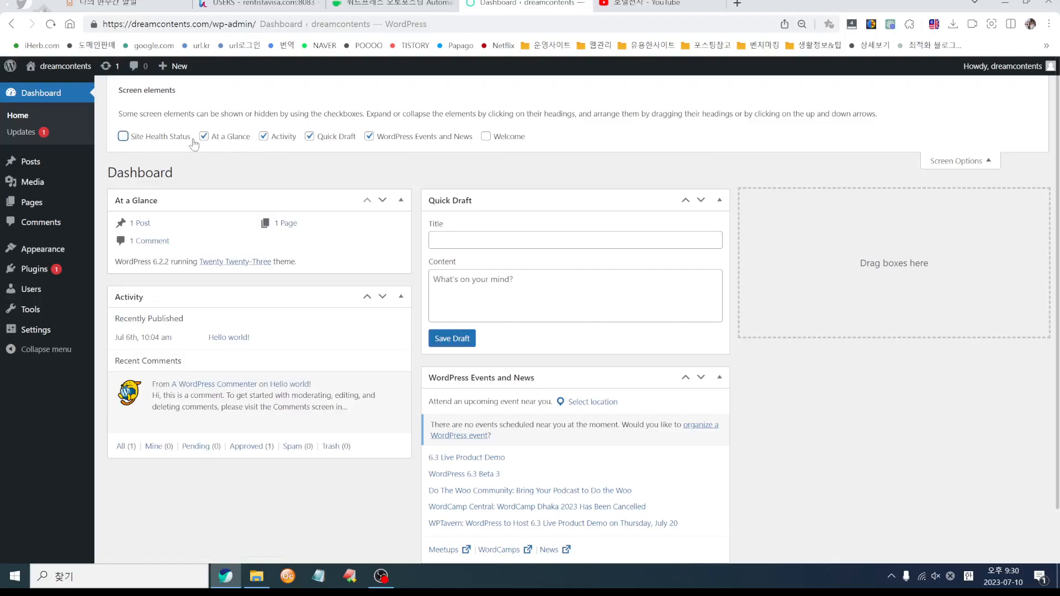
left_click(264, 137)
left_click(310, 138)
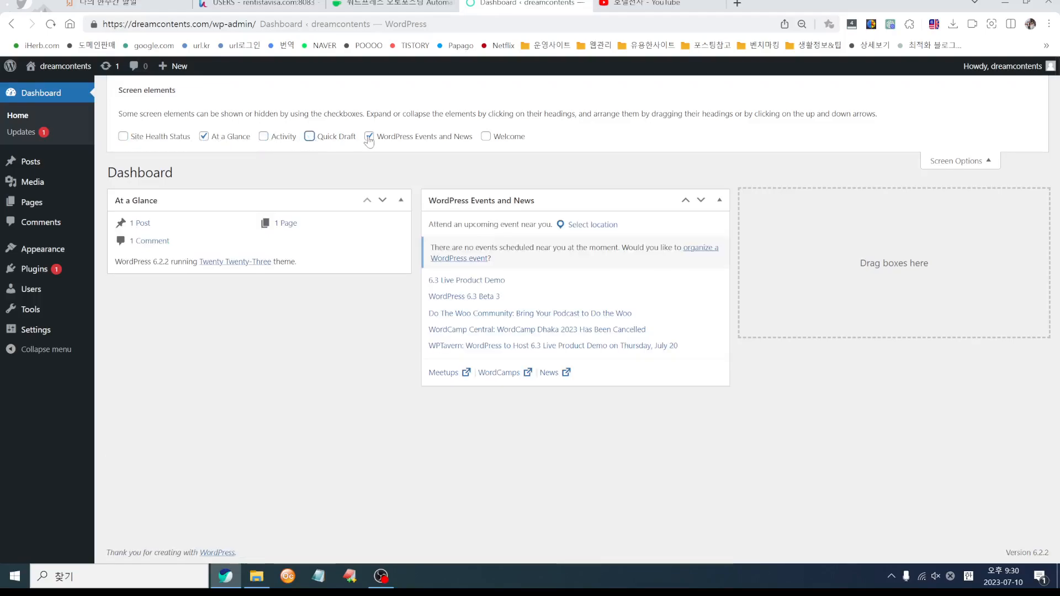
left_click(424, 139)
left_click(960, 161)
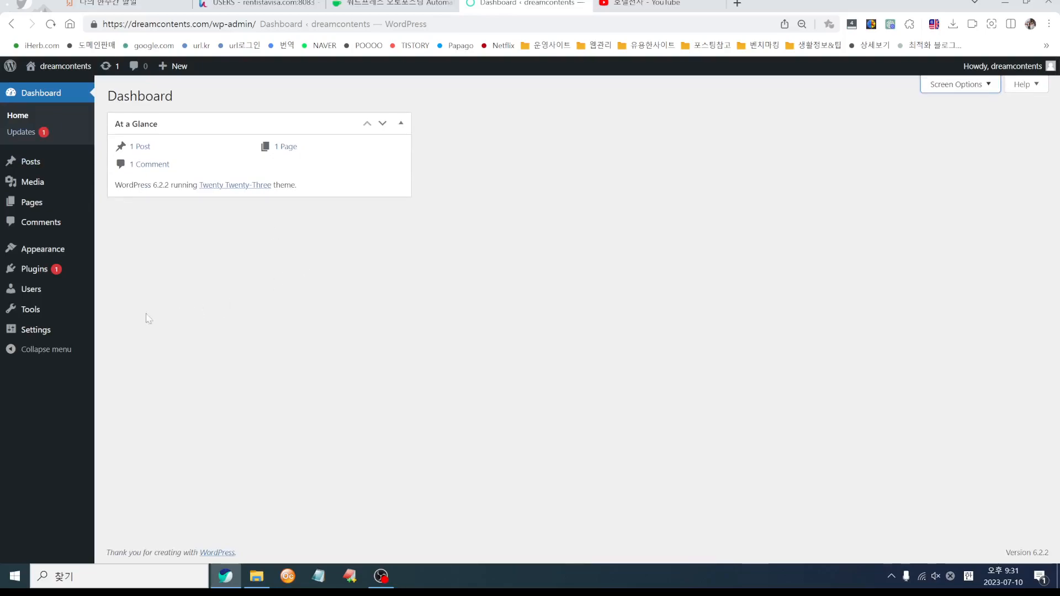
- Set the site language to 한국어 in the General Settings
mouse_move(38, 301)
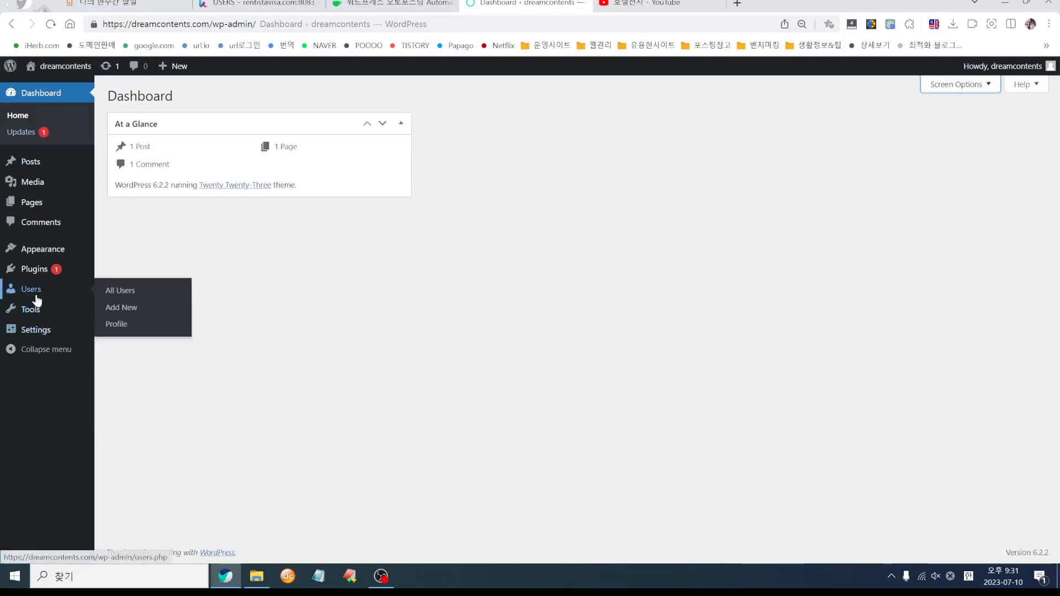
mouse_move(40, 248)
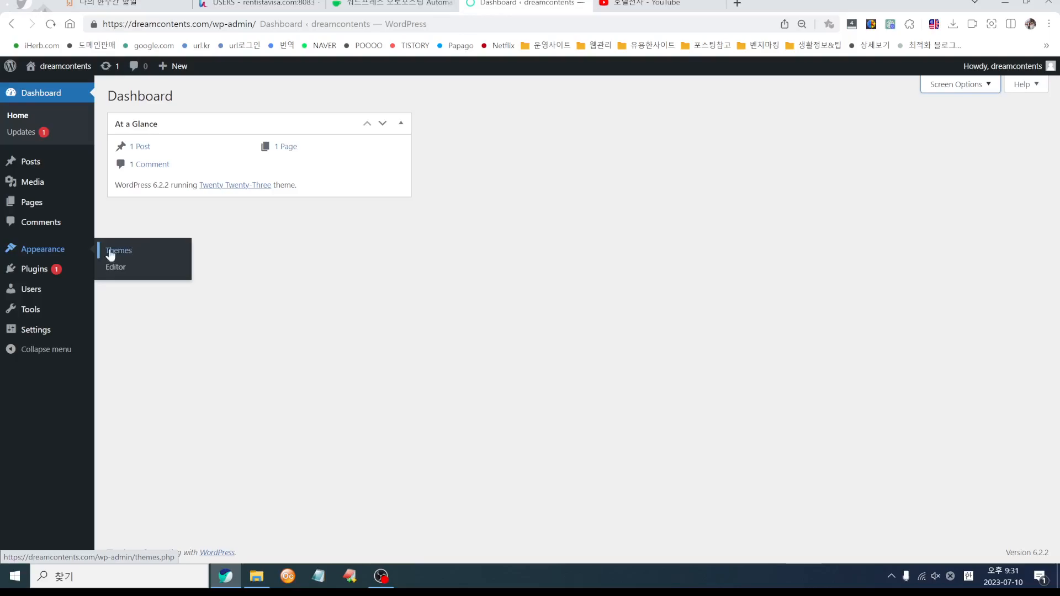
left_click(39, 333)
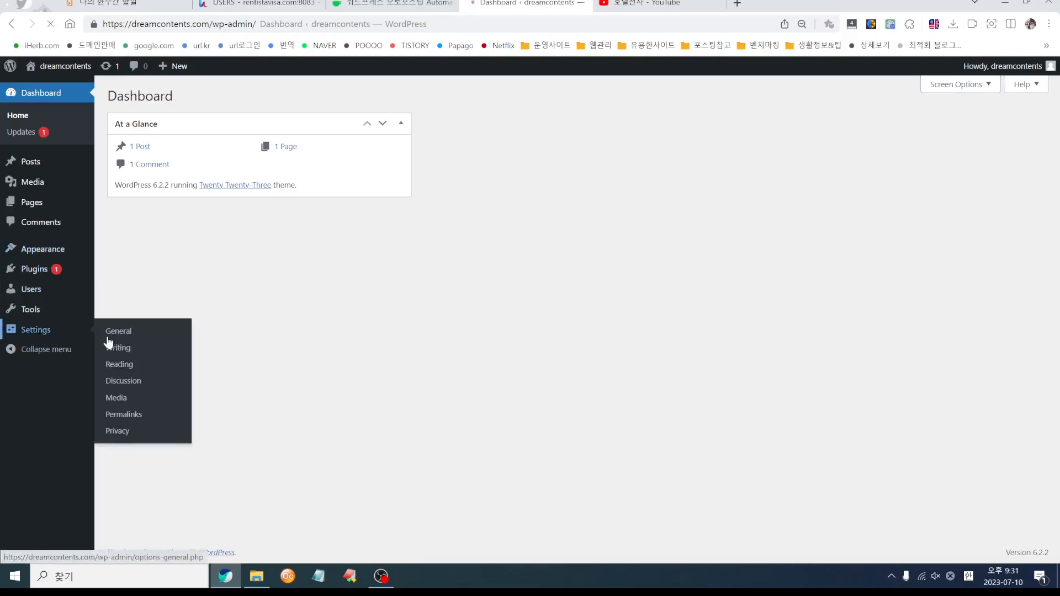
scroll(326, 343, "down", 2)
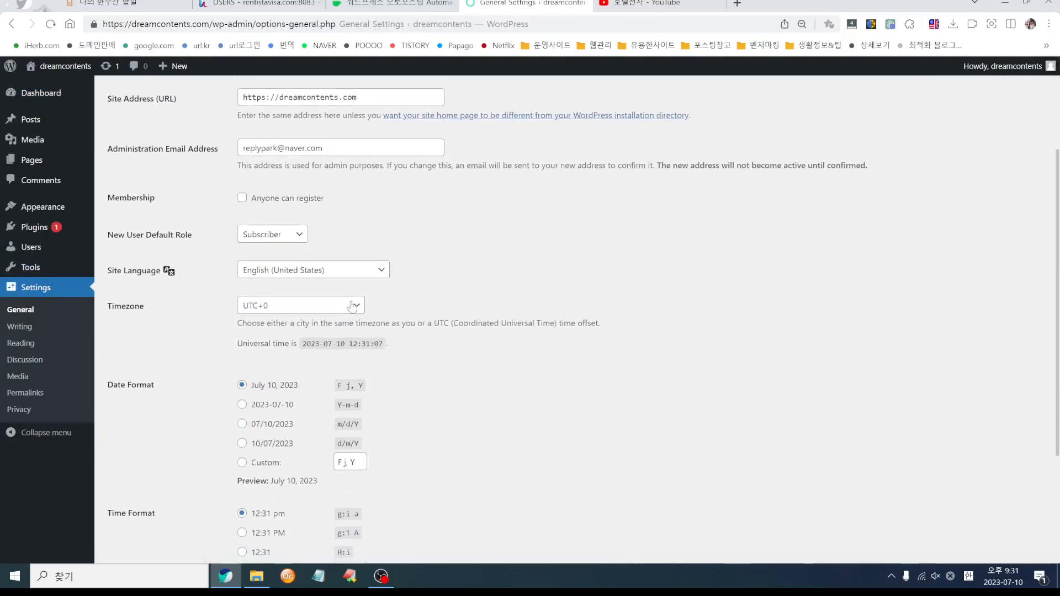
left_click(358, 270)
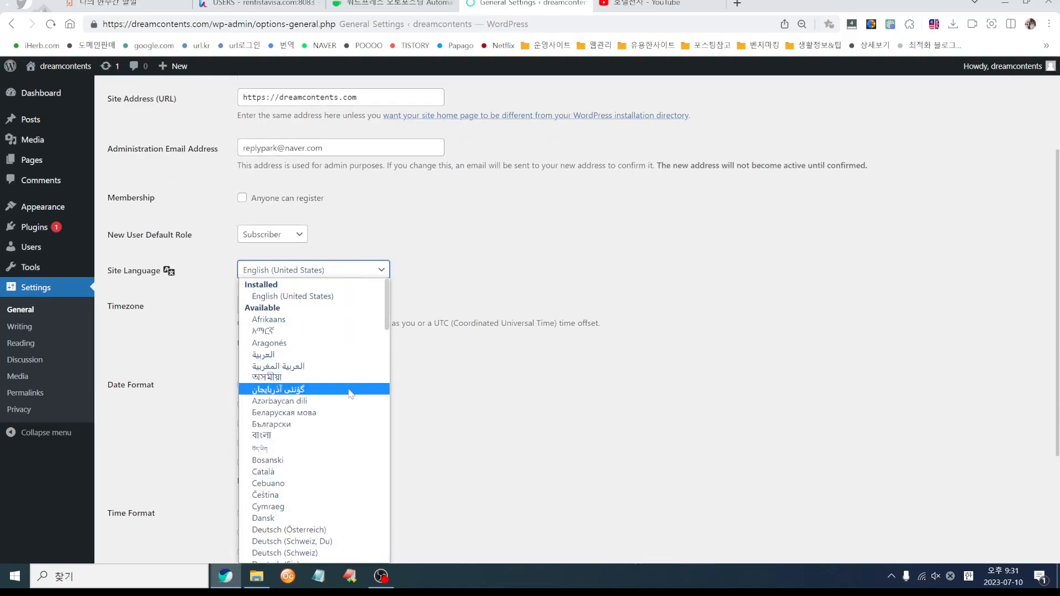
scroll(351, 394, "down", 10)
scroll(309, 439, "down", 5)
left_click(294, 423)
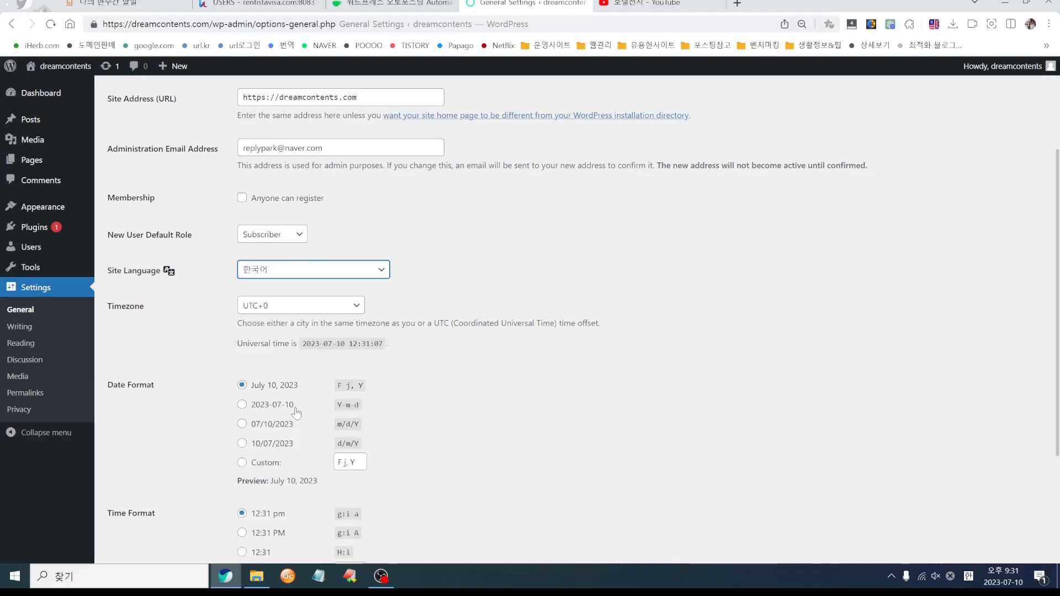
- Set the site's timezone to Seoul and save the general settings
left_click(332, 308)
scroll(331, 414, "up", 15)
left_click_drag(362, 506, 358, 448)
scroll(336, 462, "down", 2)
scroll(336, 463, "up", 2)
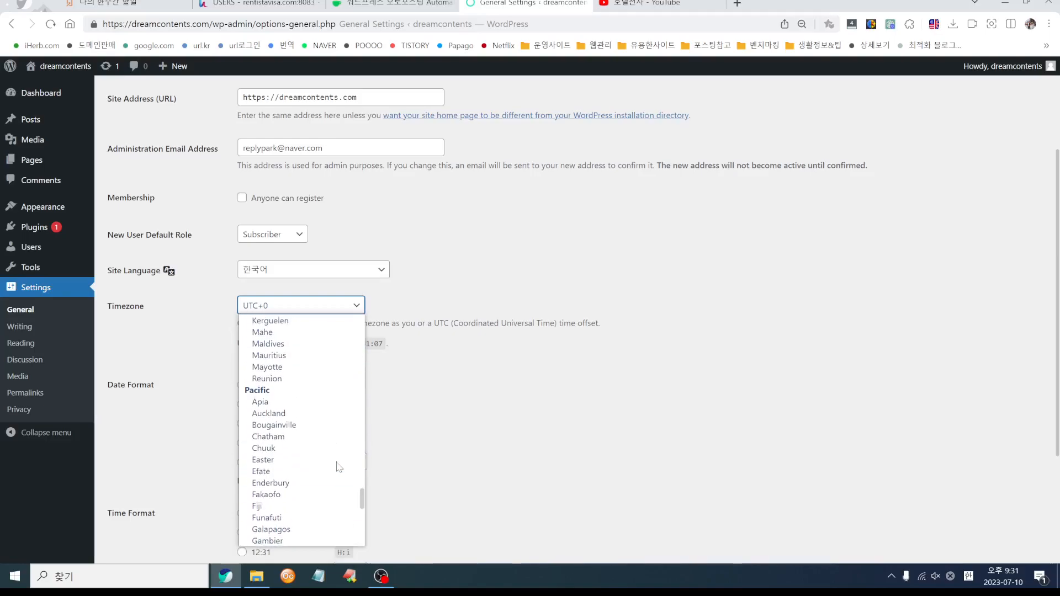
scroll(339, 467, "up", 8)
scroll(339, 463, "down", 3)
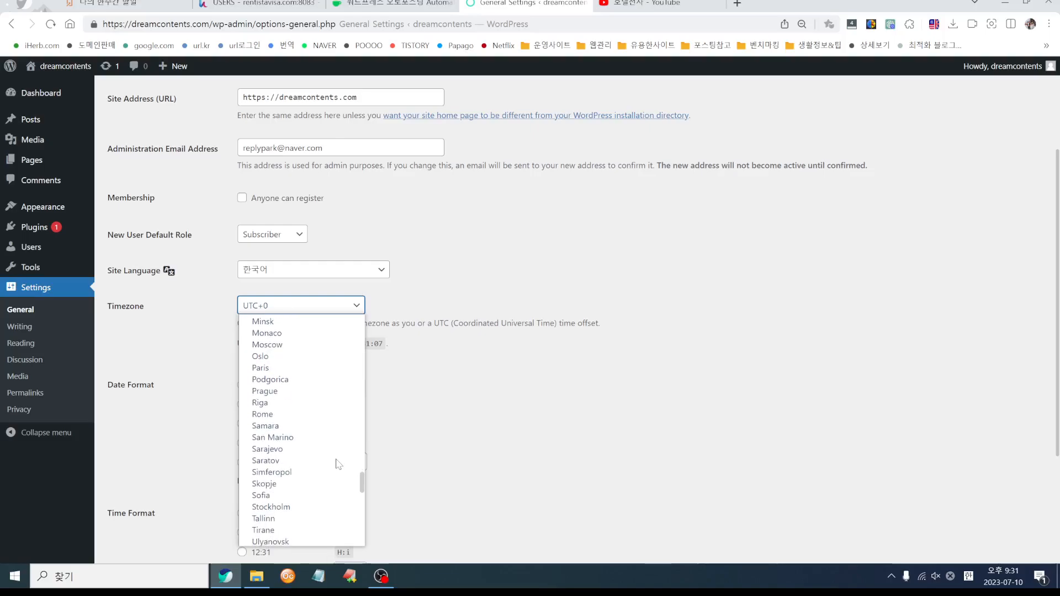
scroll(339, 463, "up", 10)
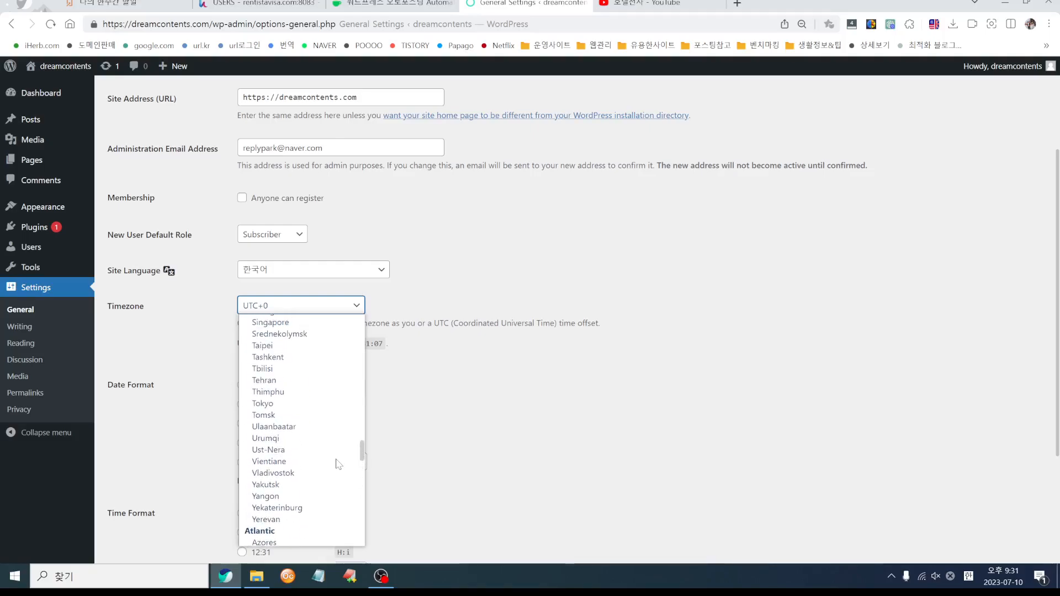
scroll(339, 464, "up", 2)
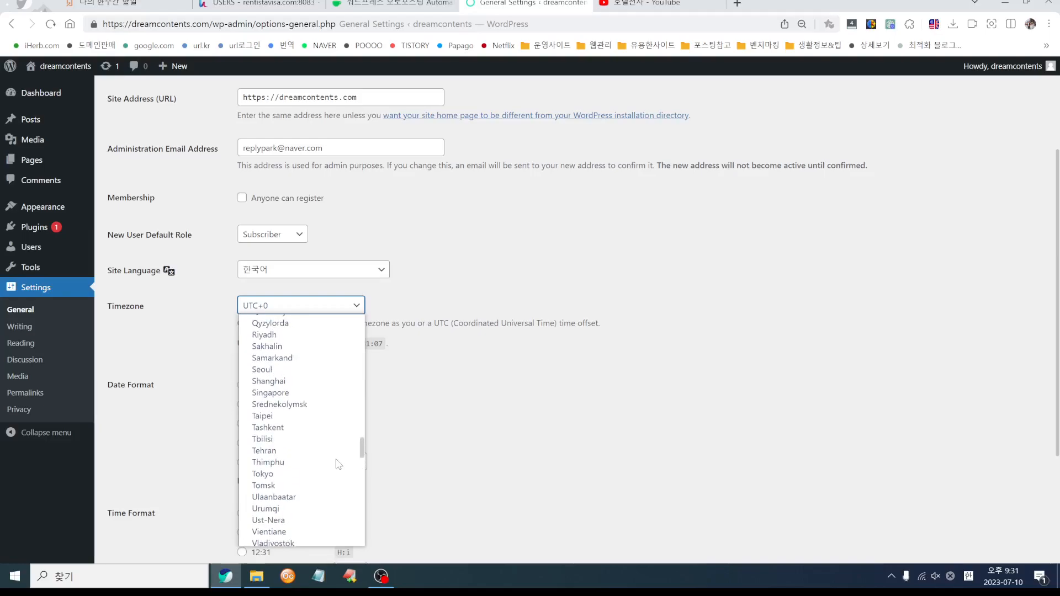
left_click(271, 370)
scroll(516, 379, "down", 3)
left_click(126, 504)
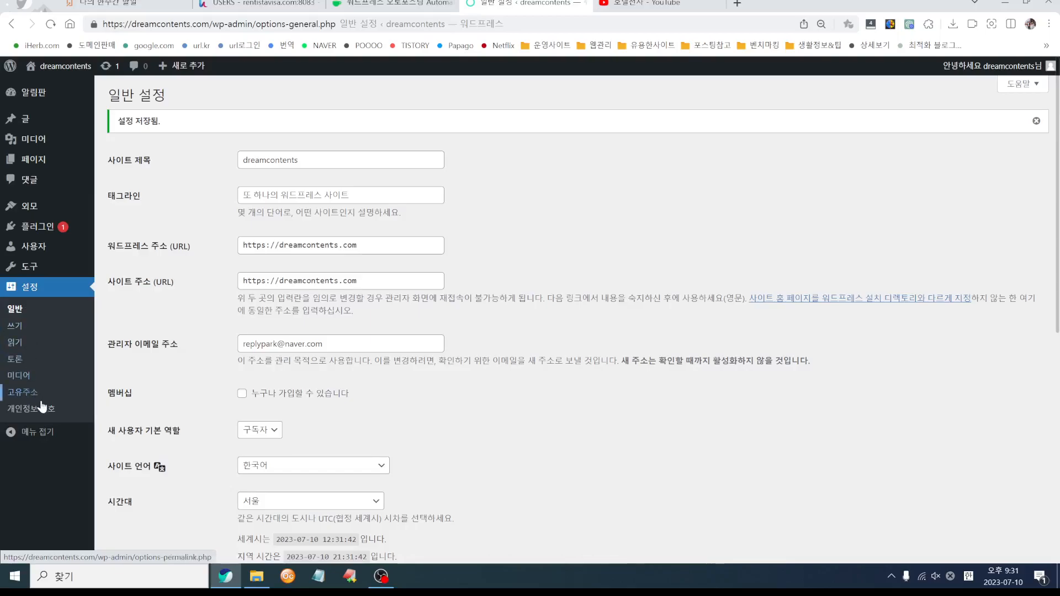
- Set the permalink structure to post name (글 이름) and save the change
left_click(28, 392)
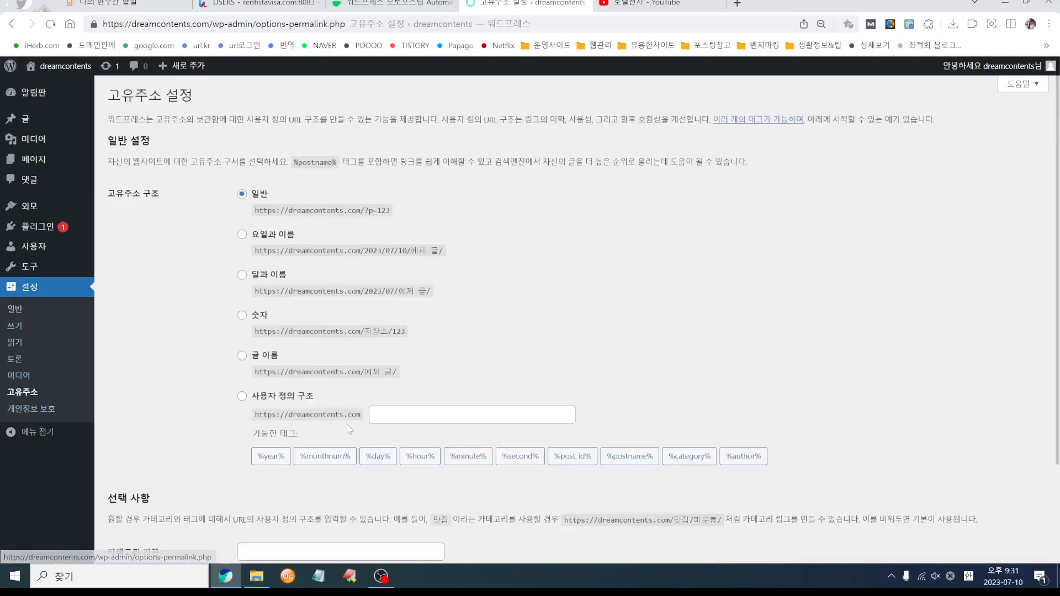
left_click(241, 356)
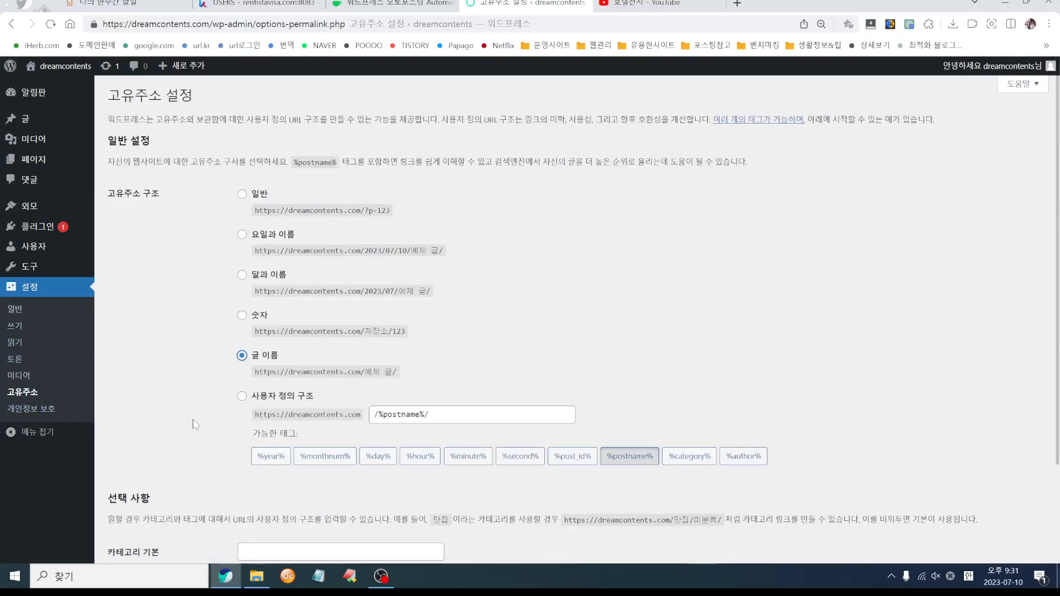
scroll(195, 424, "down", 2)
left_click(138, 501)
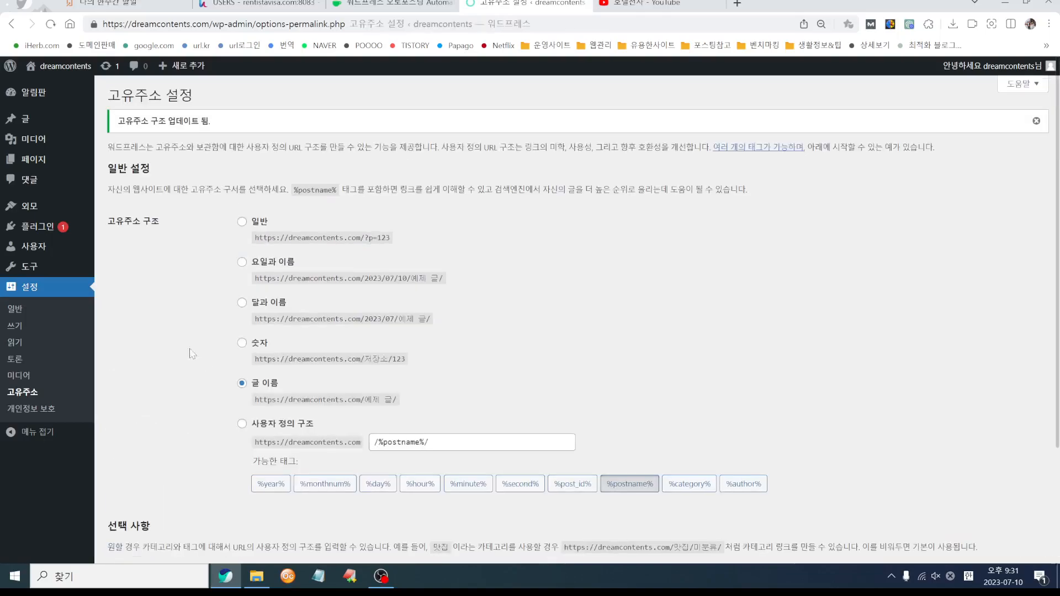
- Search for new themes with "generate", then install and activate the GeneratePress theme
mouse_move(40, 278)
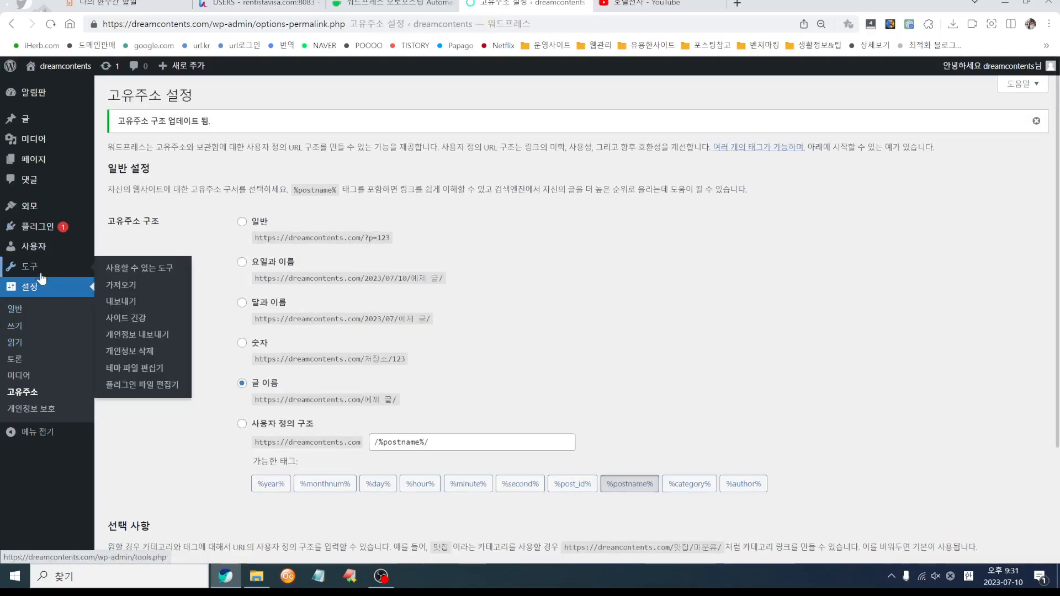
mouse_move(33, 213)
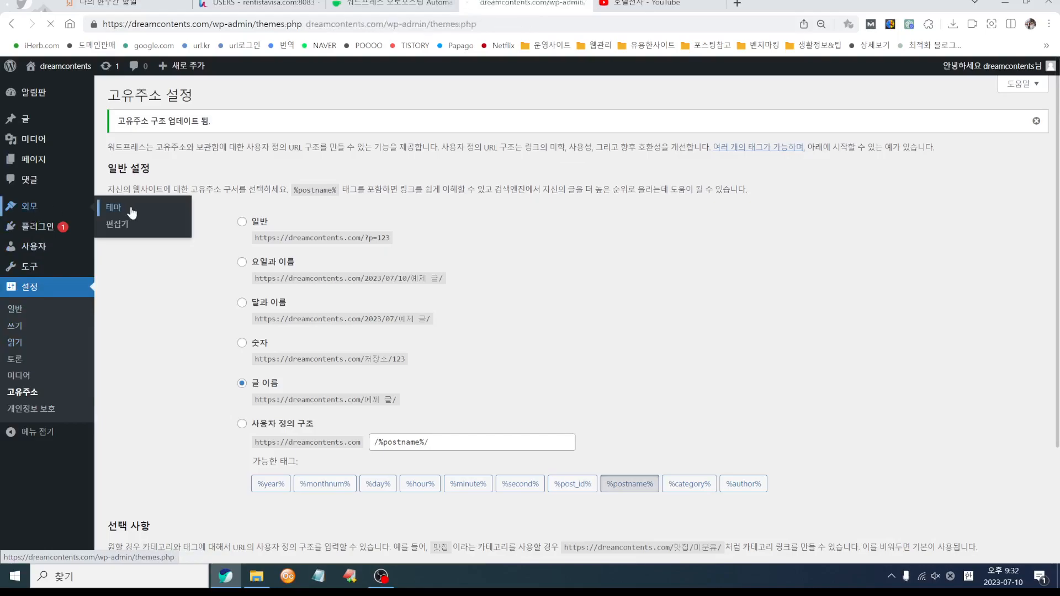
left_click(120, 208)
key("Escape")
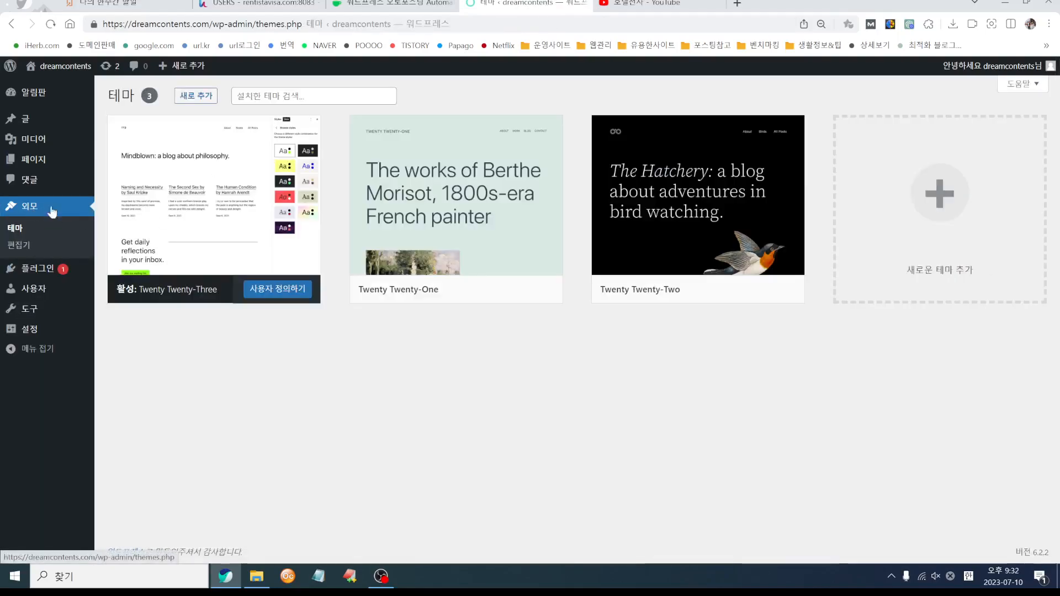
left_click(915, 160)
left_click(911, 129)
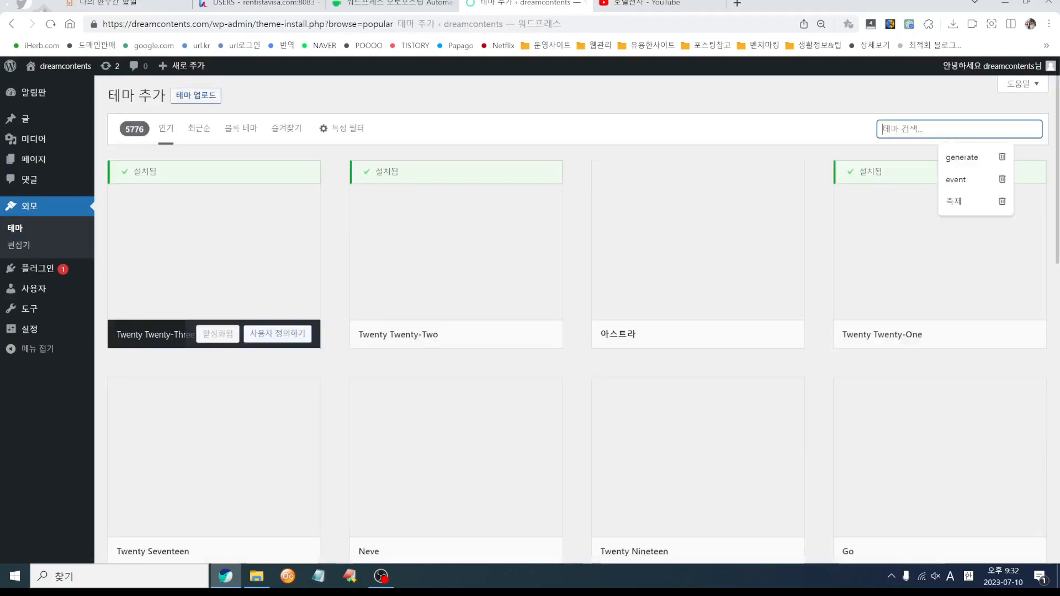
left_click(951, 156)
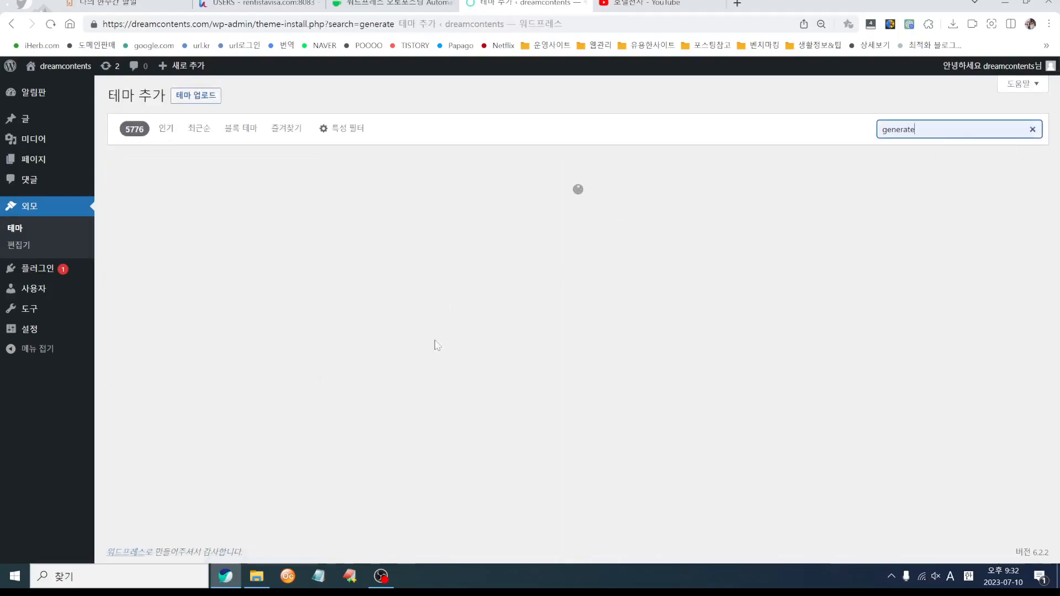
left_click(190, 239)
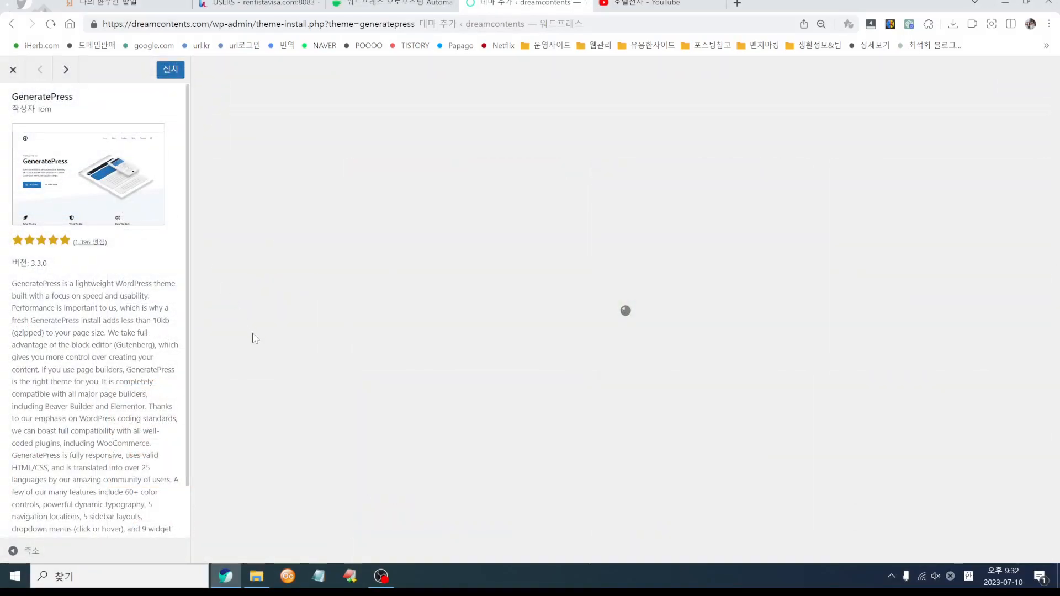
left_click(156, 69)
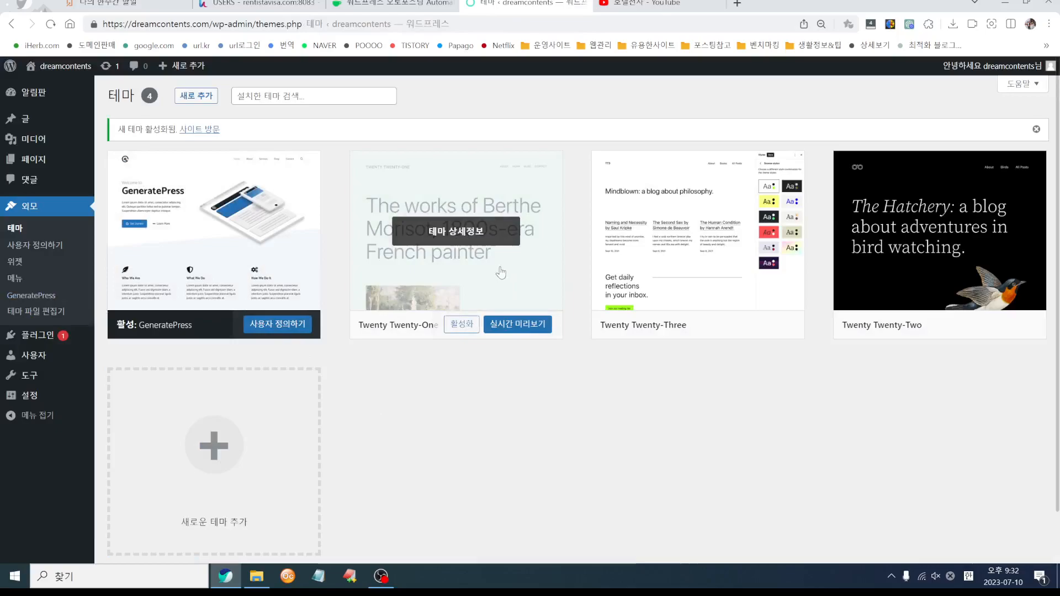
- Delete the unused Twenty Twenty-One and Twenty Twenty-Three themes from the site
left_click(456, 231)
left_click(982, 534)
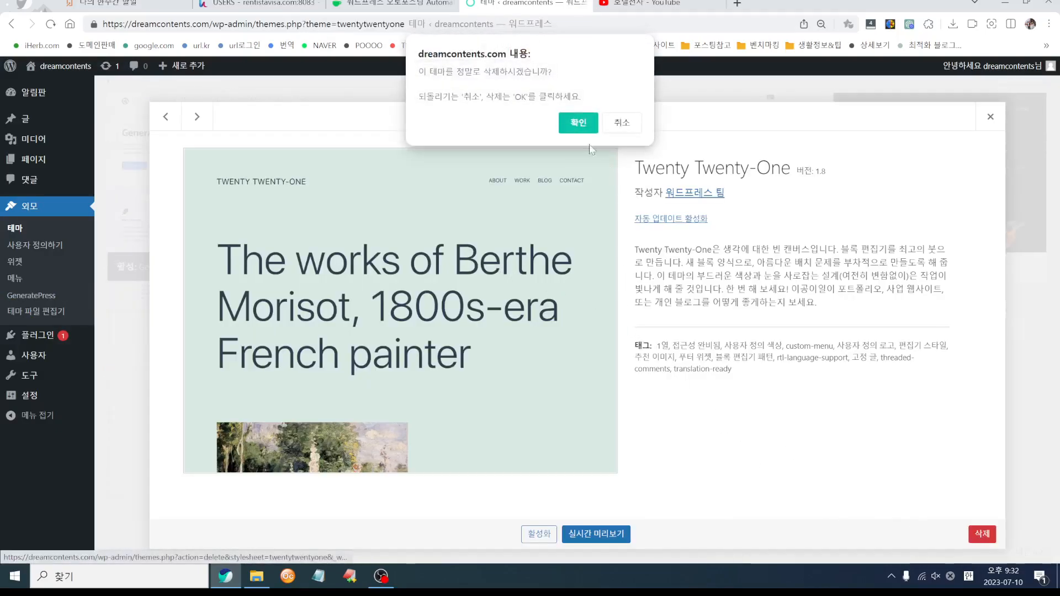
left_click(579, 118)
left_click(456, 231)
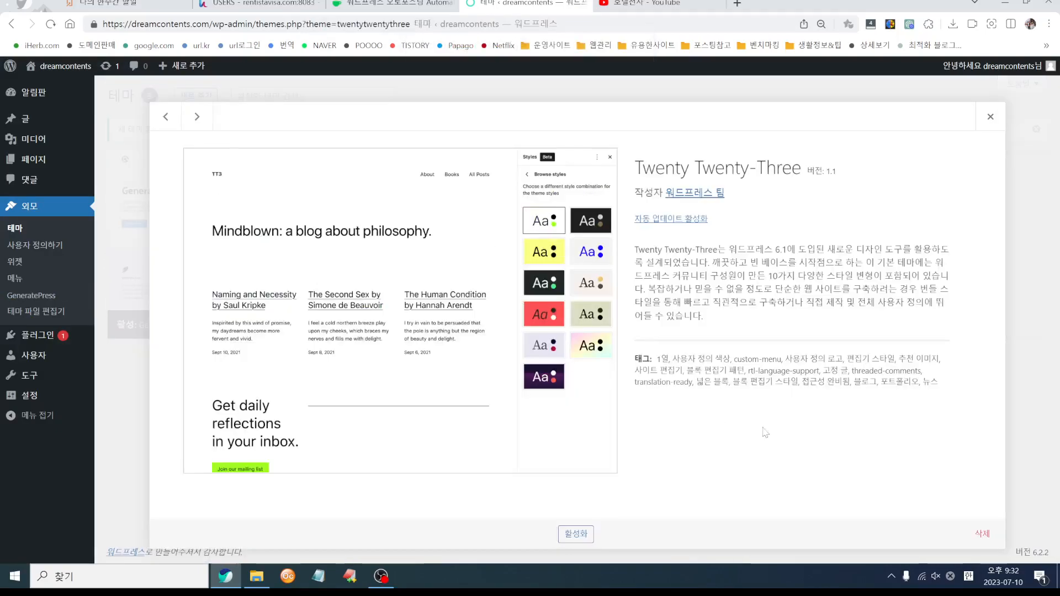
left_click(981, 534)
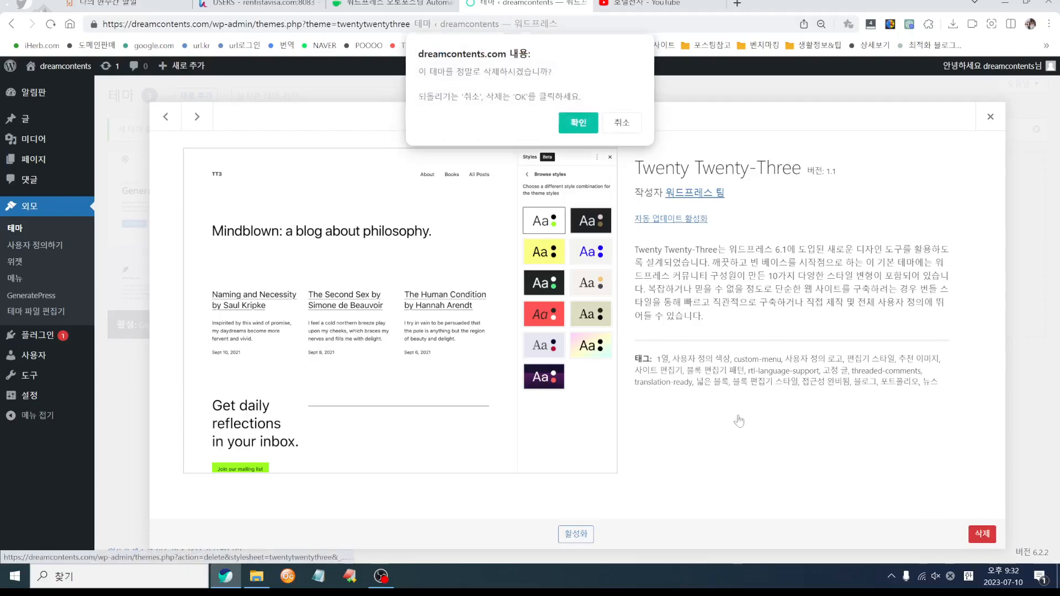
left_click(578, 122)
- Delete the unused Twenty Twenty-Two theme from the site
left_click(453, 250)
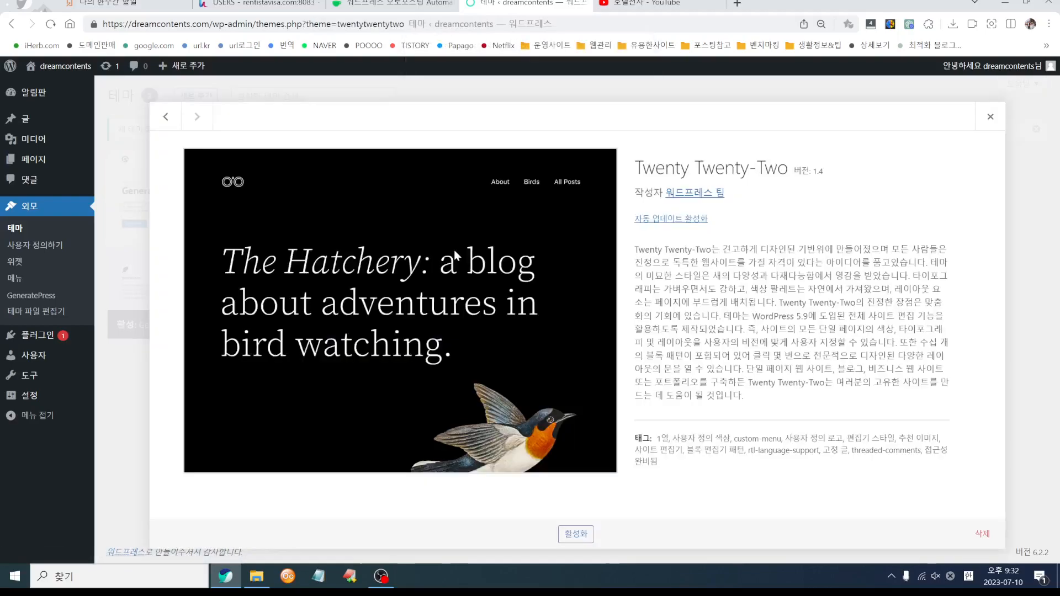
left_click(982, 533)
left_click(578, 122)
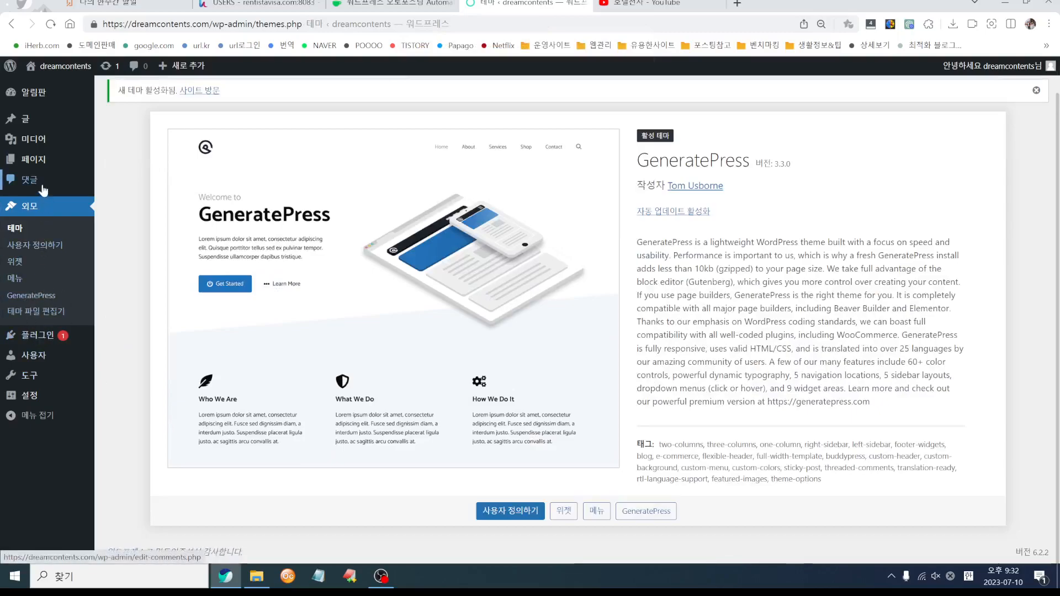
- Upload the gp-premium-2.3.1 zip from the Downloads folder, install and activate the plugin, and open its configuration page
left_click(39, 345)
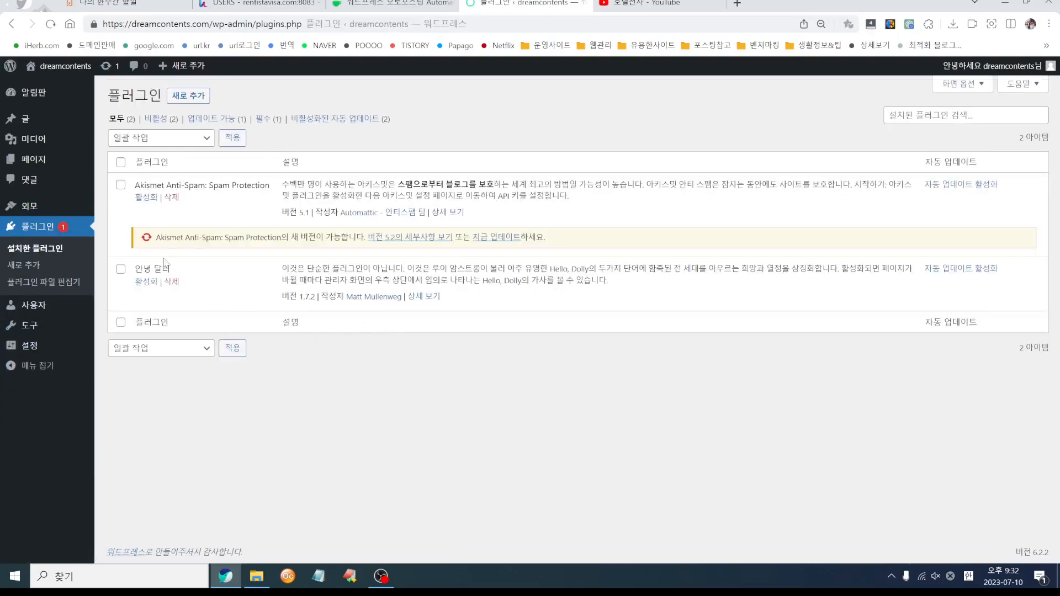
left_click(188, 95)
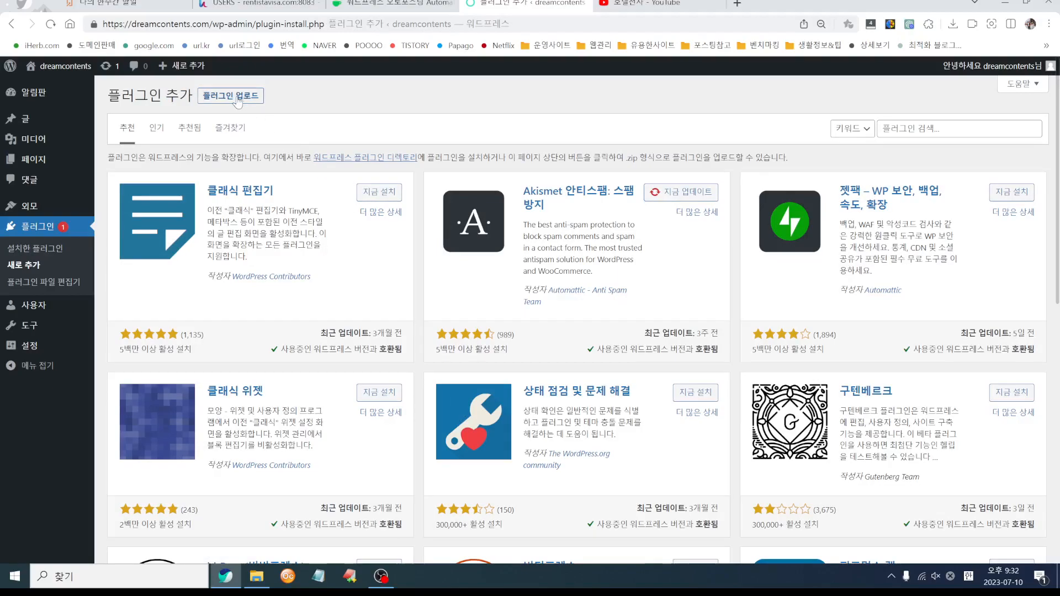
left_click(232, 96)
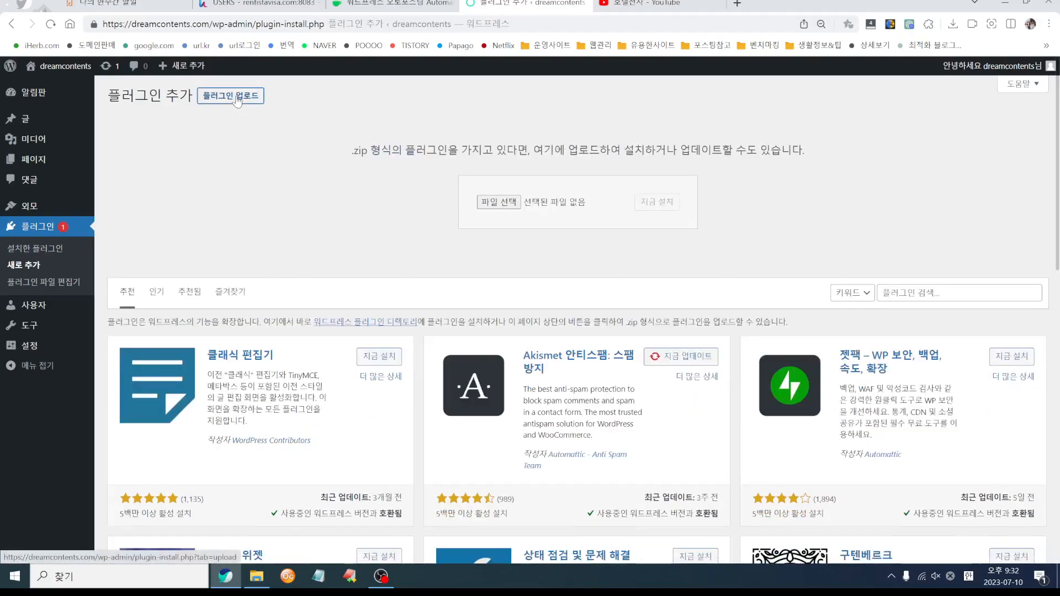
left_click(511, 208)
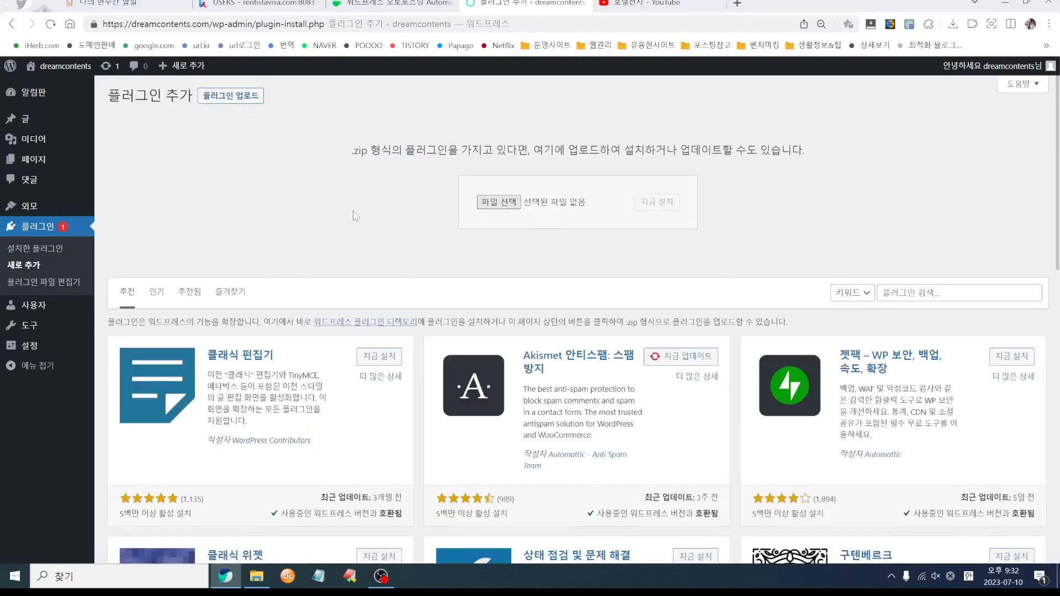
scroll(525, 353, "down", 1)
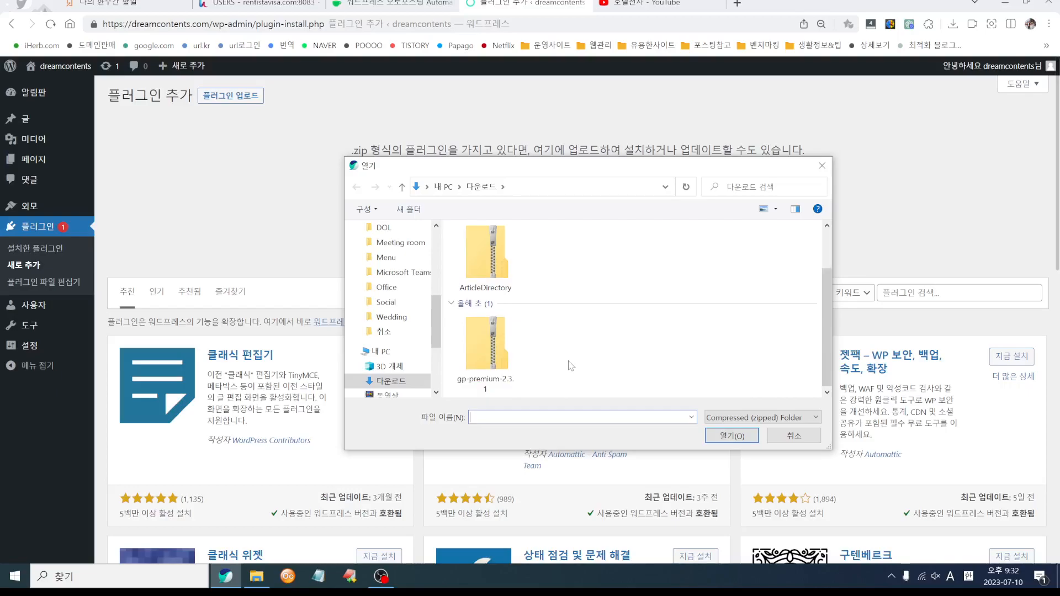
left_click(488, 354)
left_click(720, 436)
left_click(655, 203)
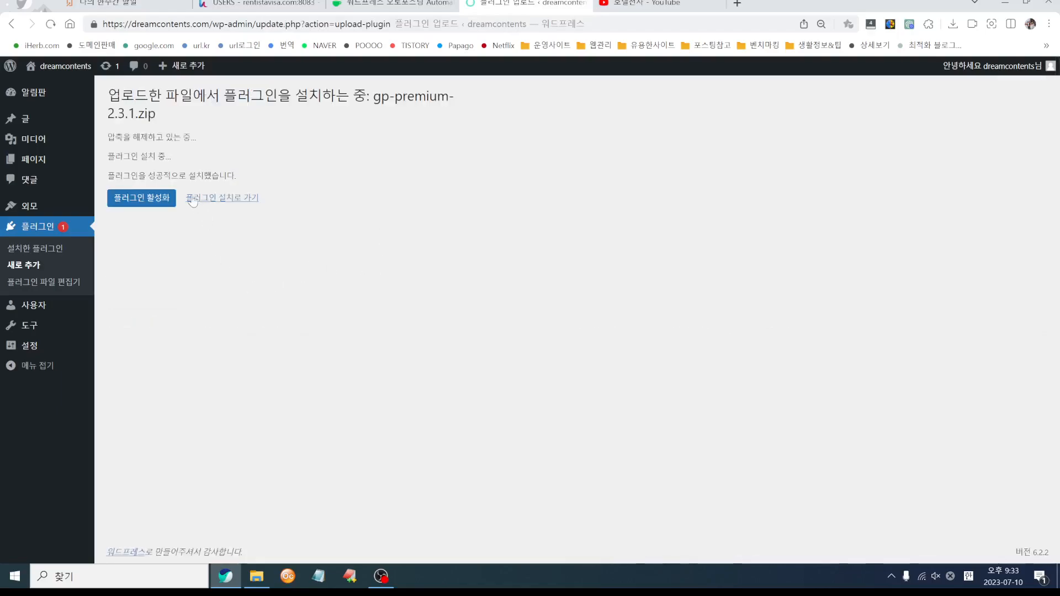
left_click(158, 205)
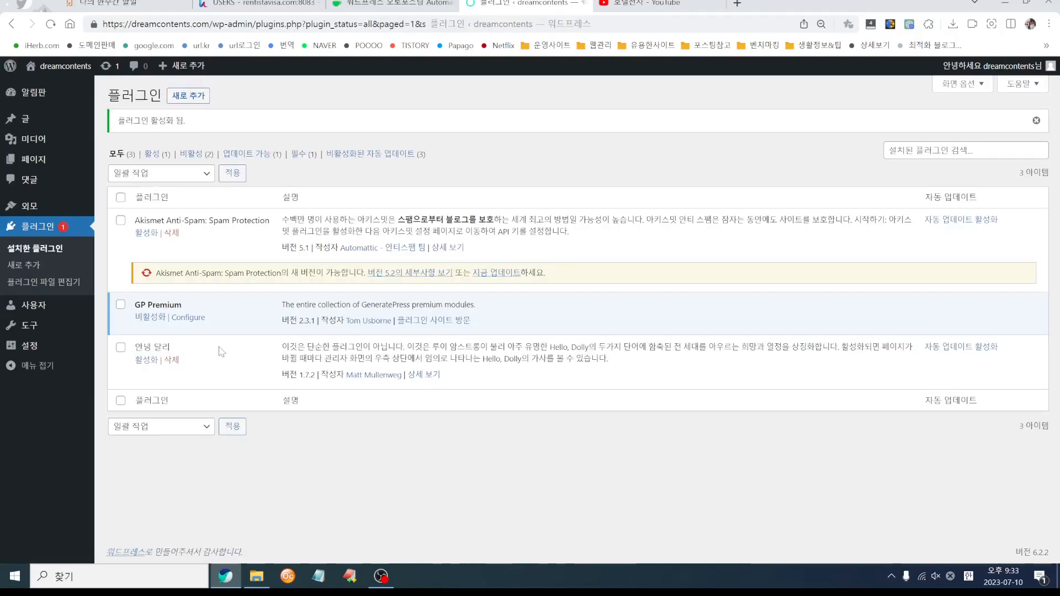
left_click(188, 318)
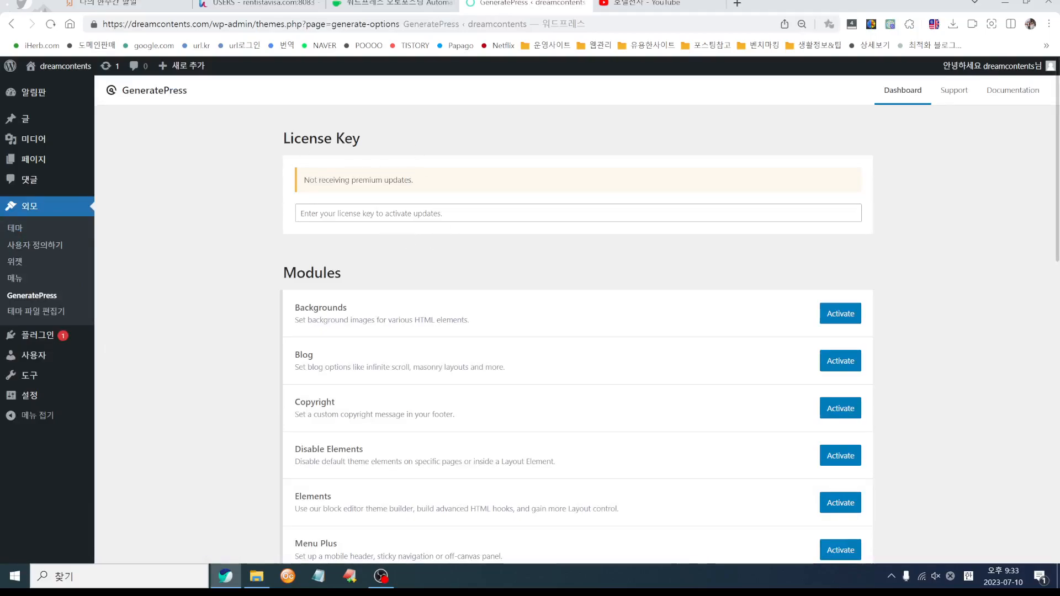
left_click(381, 576)
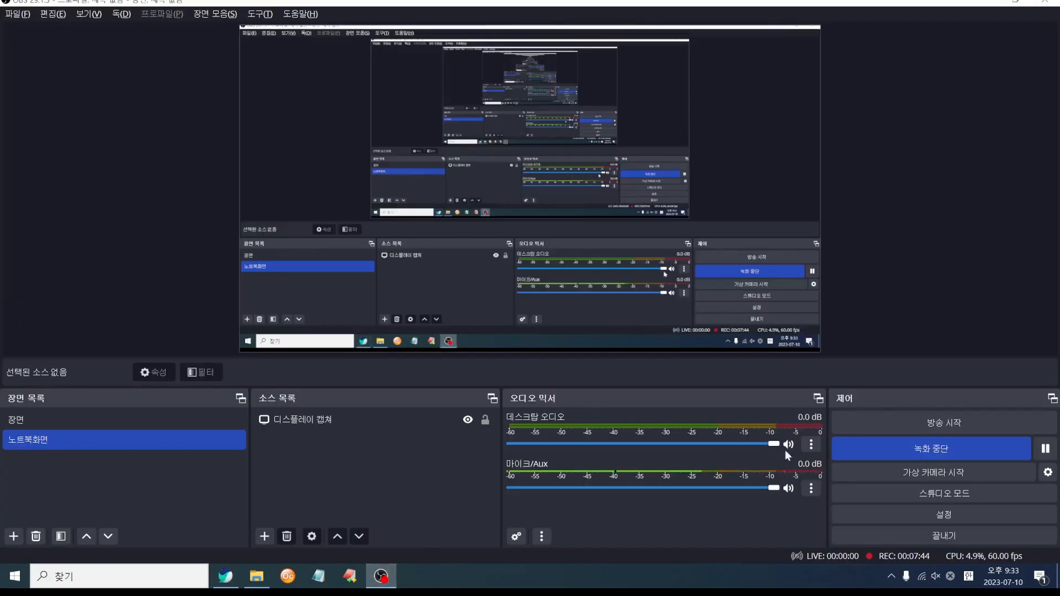
left_click(1046, 450)
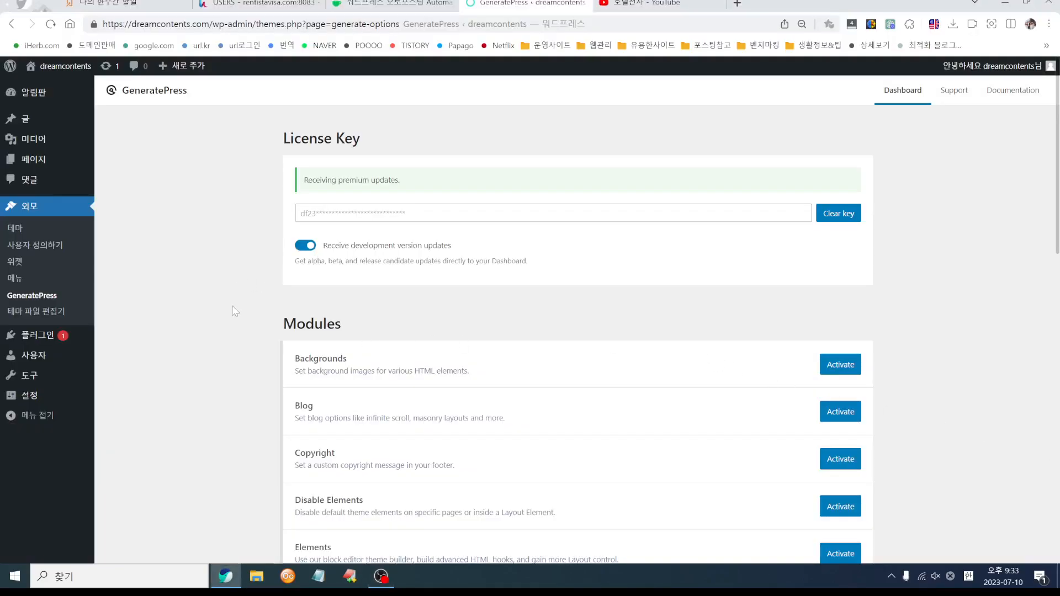
- Activate GeneratePress's Site Library module and open the site library
scroll(758, 302, "down", 3)
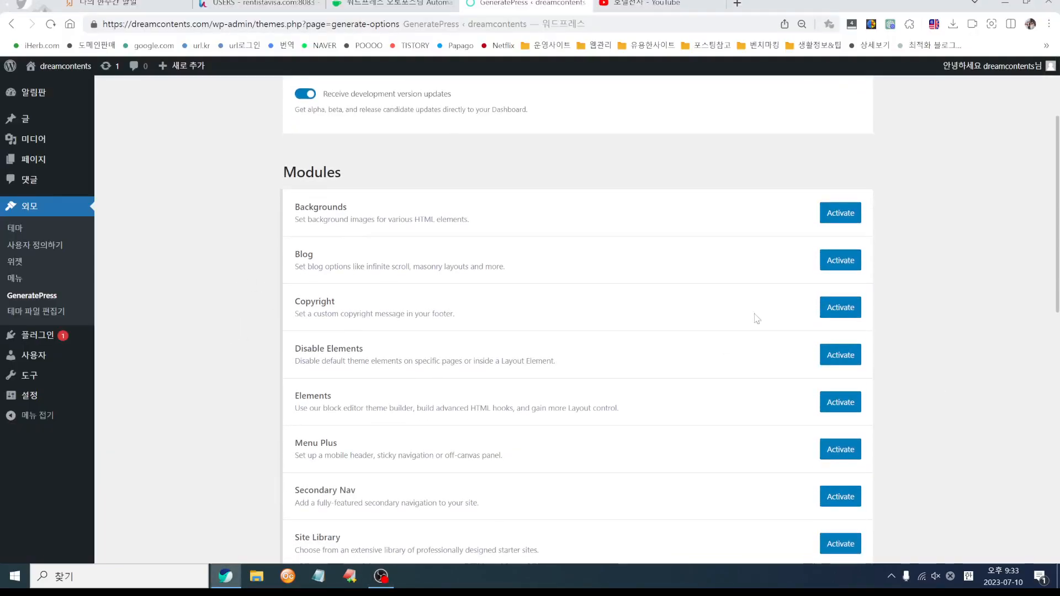
scroll(473, 367, "down", 3)
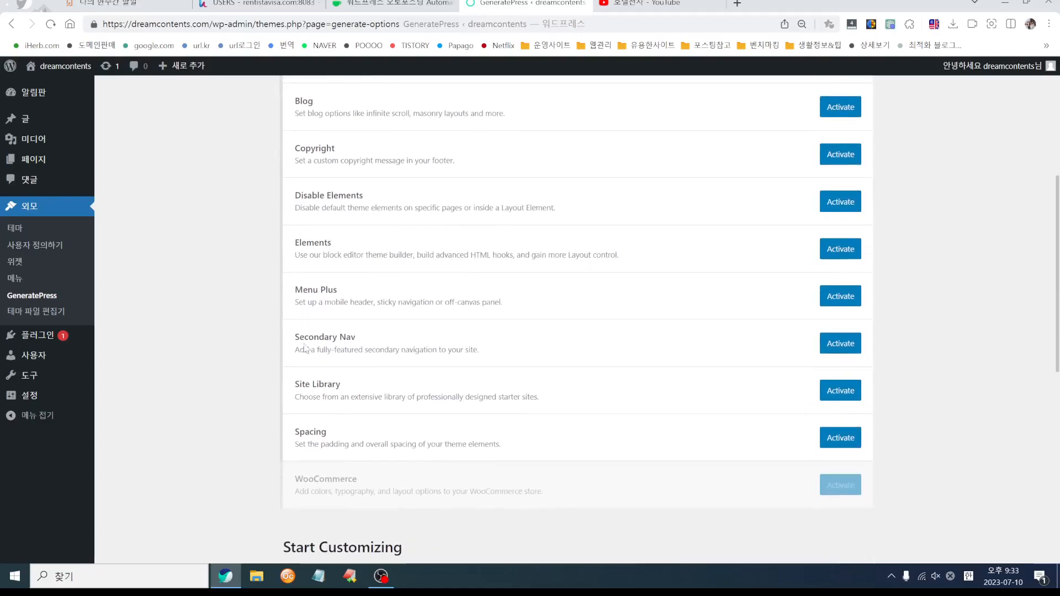
left_click(840, 391)
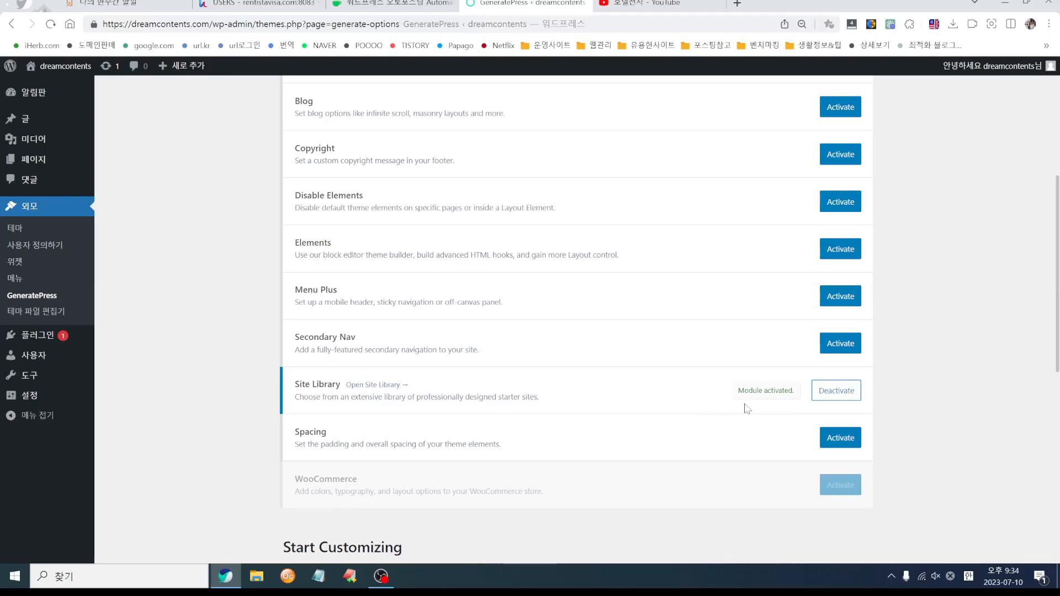
left_click(376, 385)
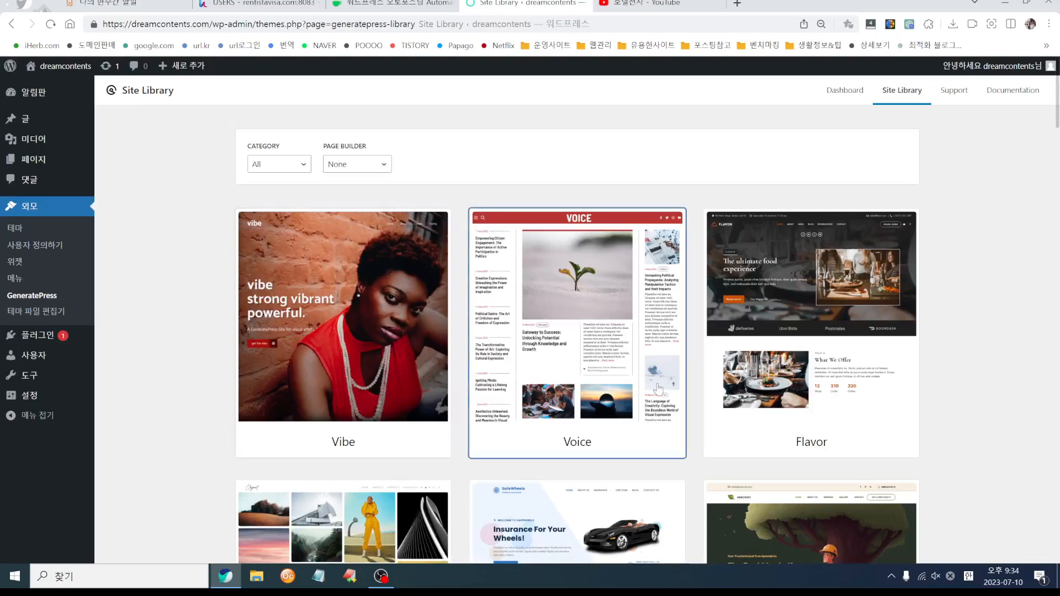
- Import the Marketer starter site with its theme options and demo content, acknowledging that it changes the website
scroll(658, 389, "down", 1)
scroll(658, 389, "down", 9)
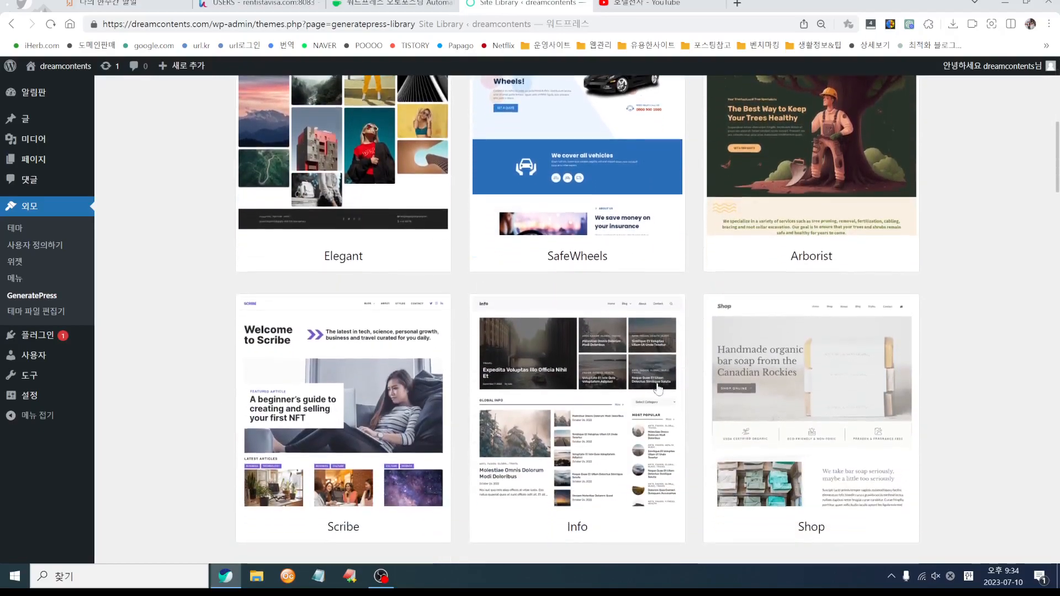
scroll(658, 389, "down", 2)
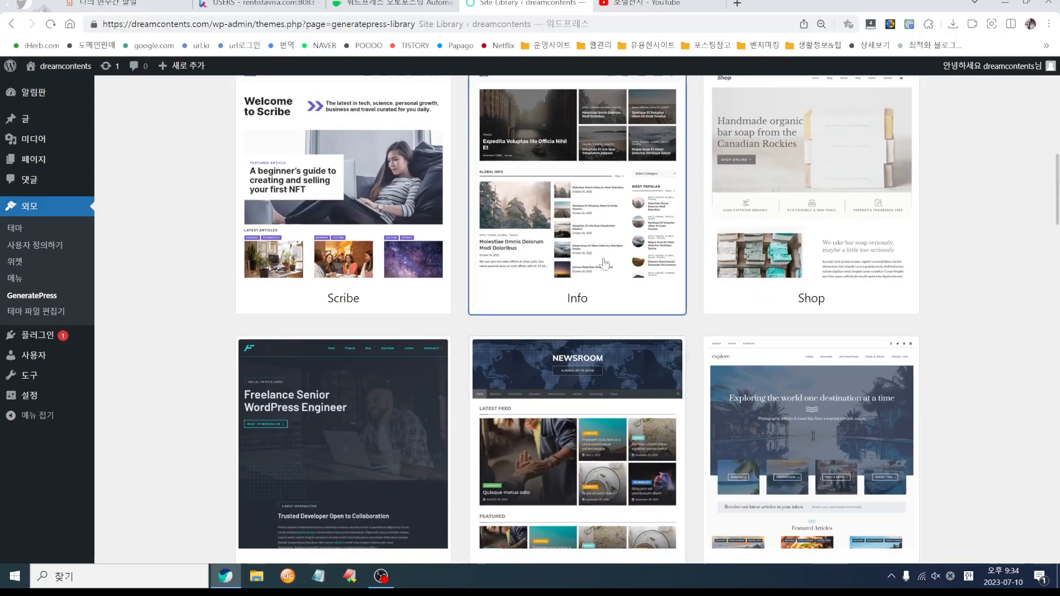
scroll(591, 295, "down", 8)
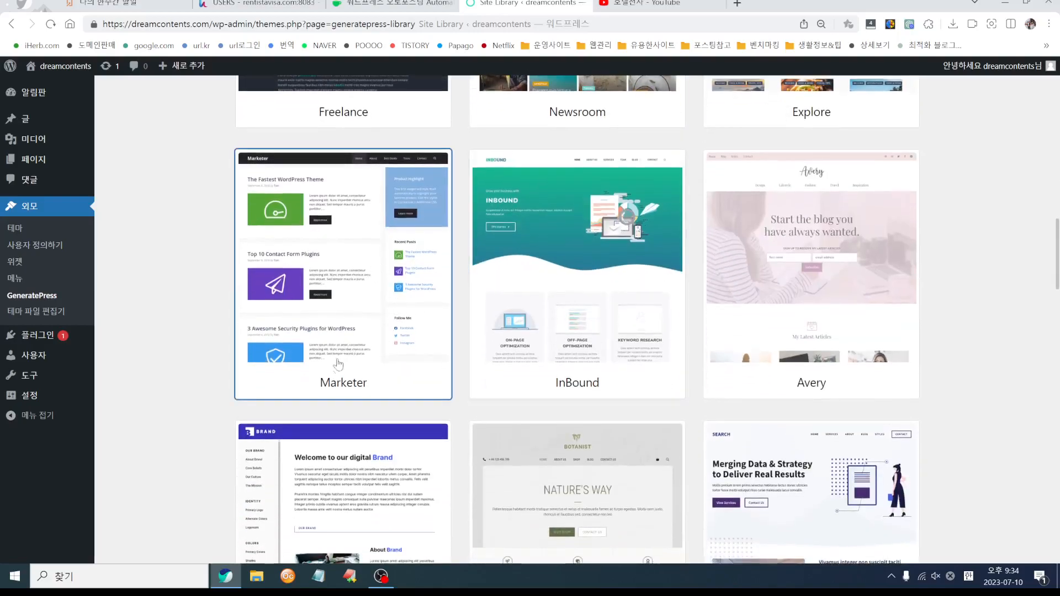
left_click(343, 305)
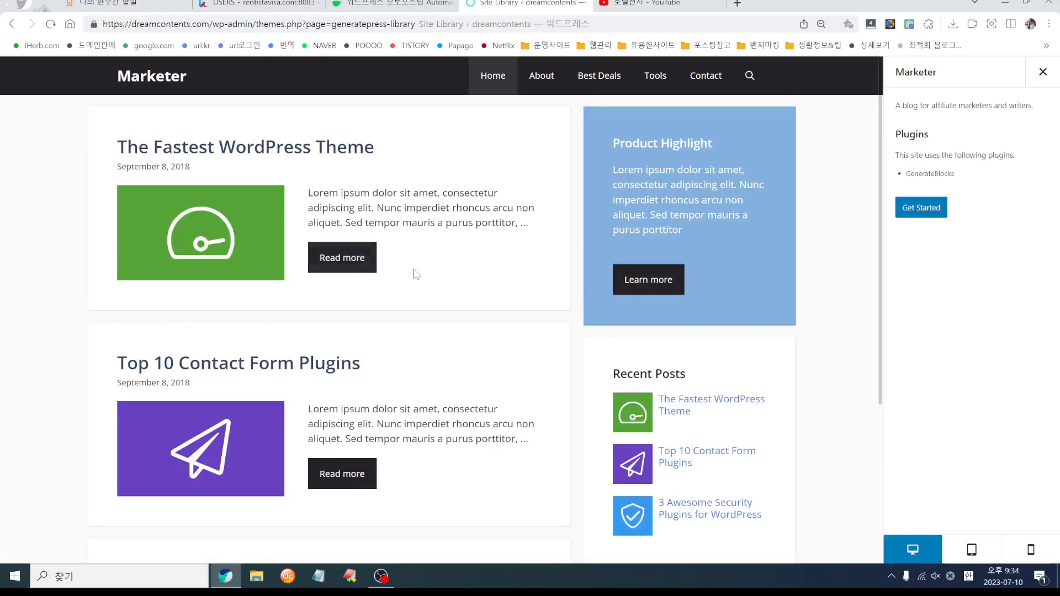
left_click(921, 208)
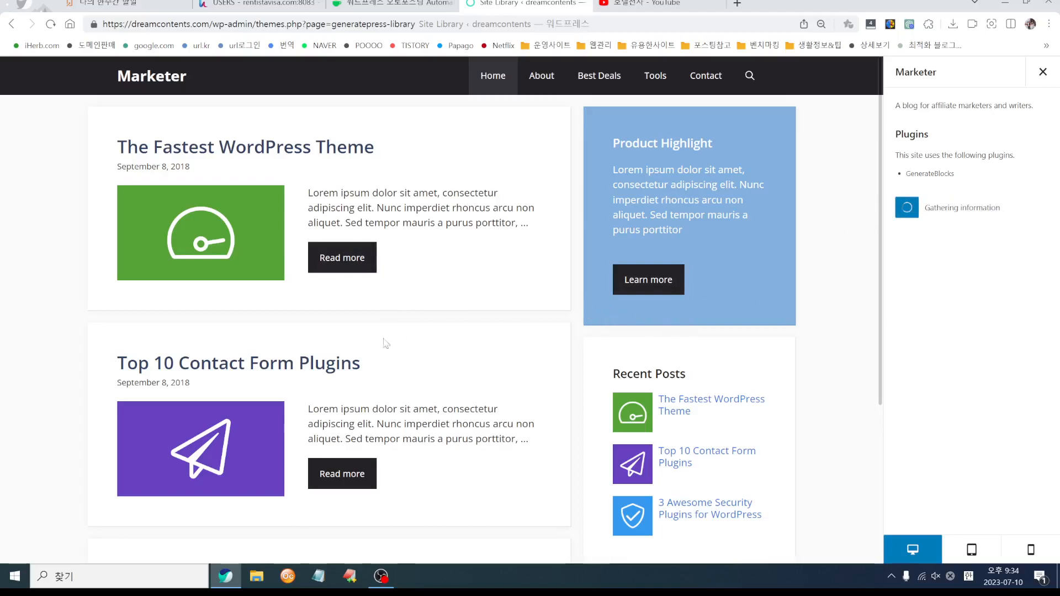
left_click(908, 332)
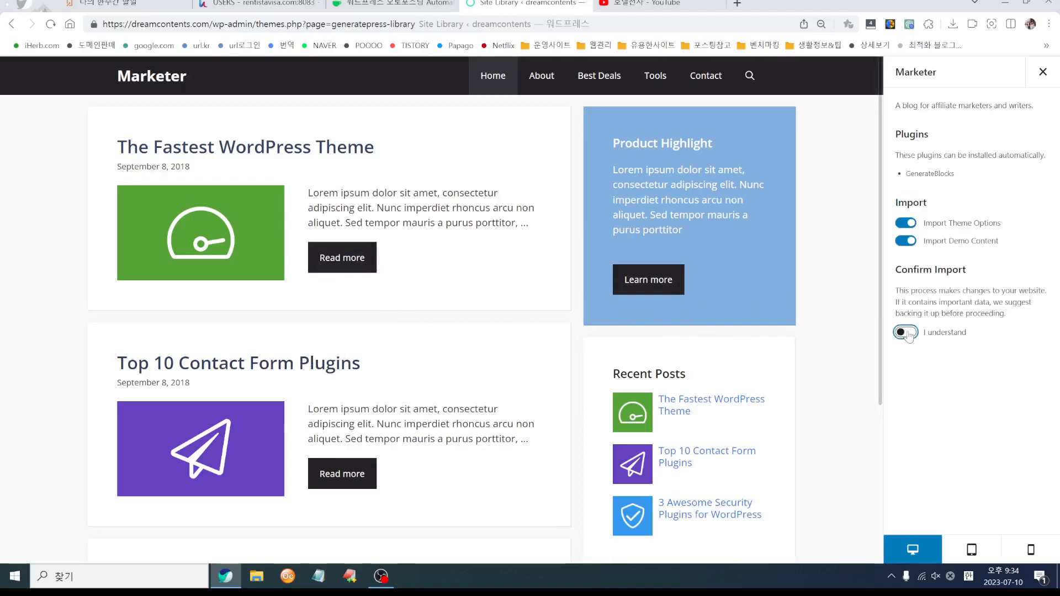
left_click(938, 371)
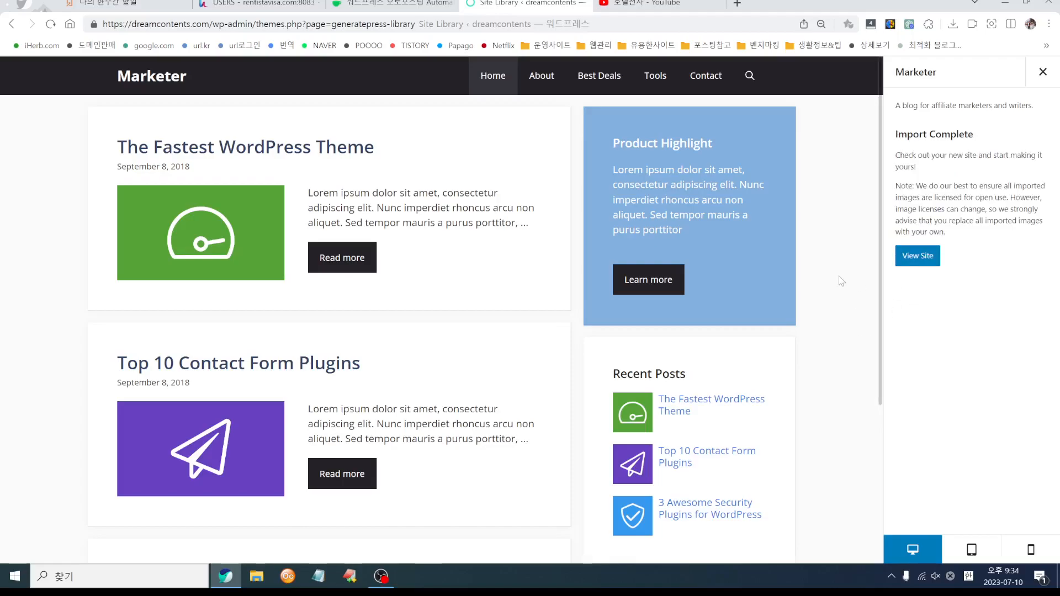
- View the dreamcontents front page to check the layout of the imported Marketer design
left_click(917, 256)
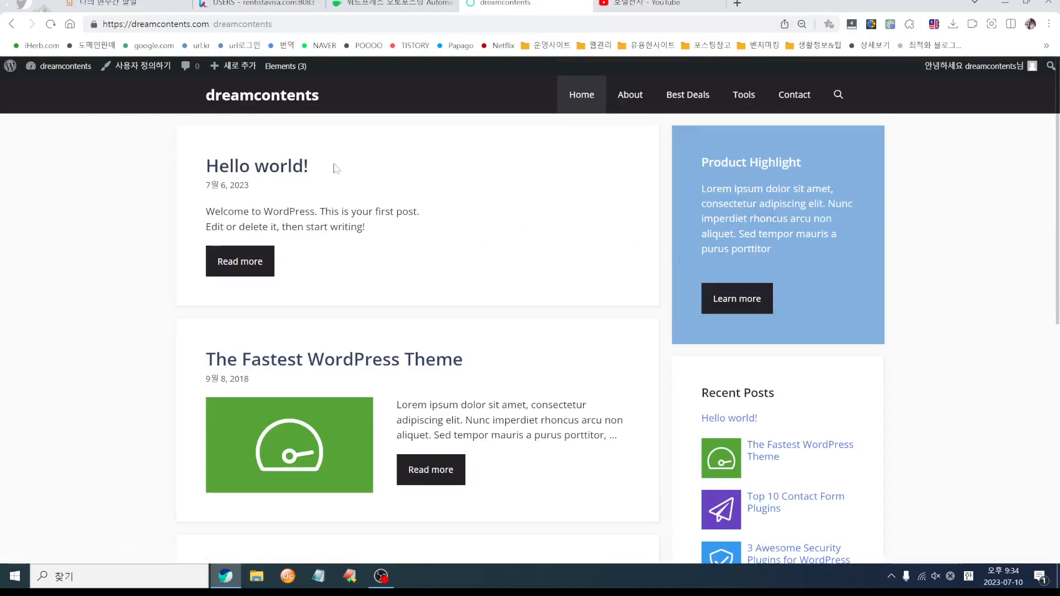
scroll(497, 249, "down", 8)
scroll(497, 252, "up", 8)
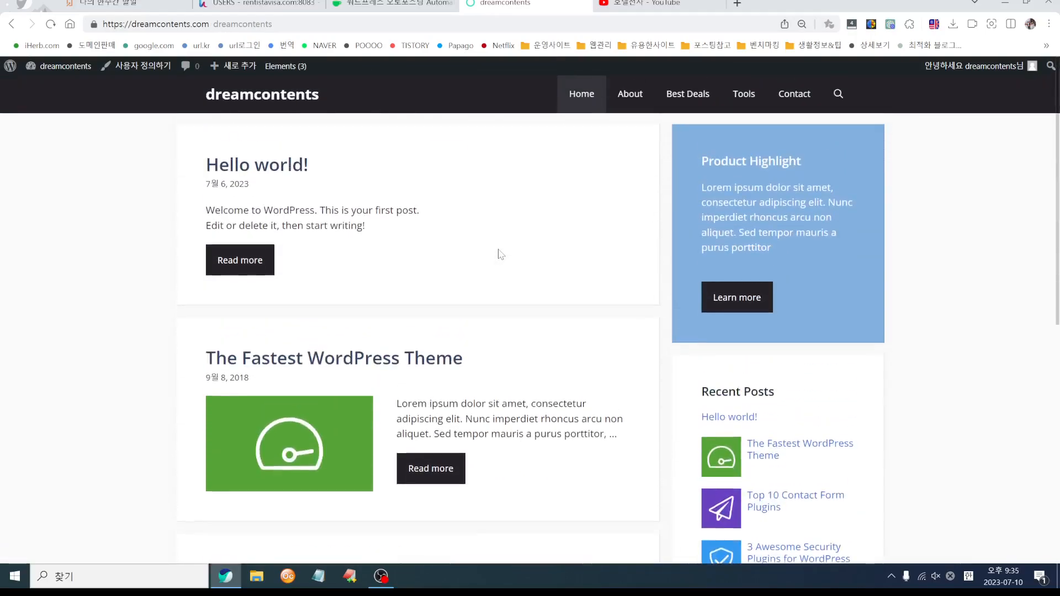
- Return to the site's dashboard and open the plugin upload form's file chooser
left_click(64, 66)
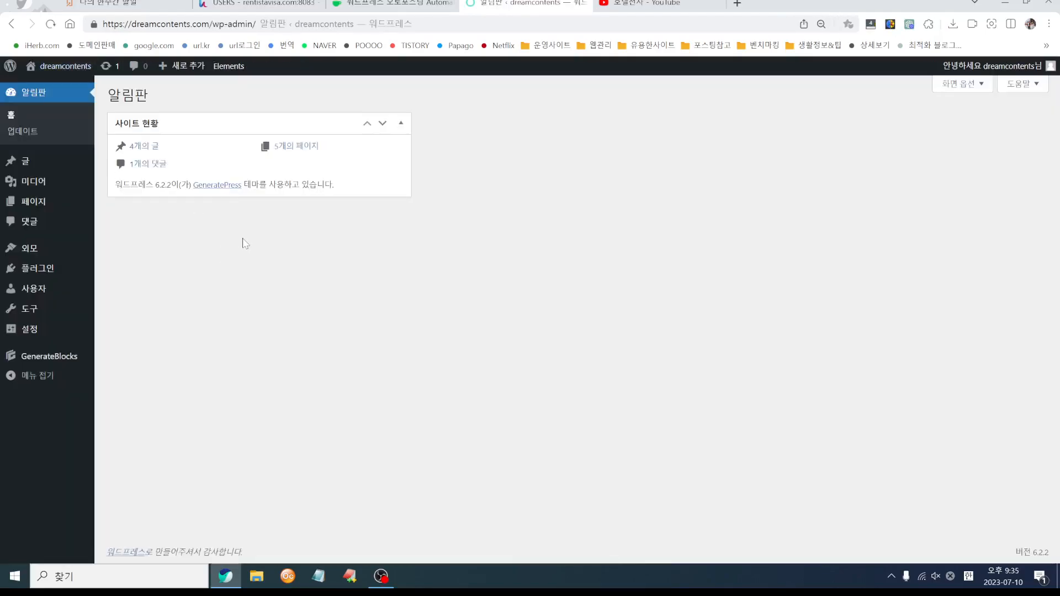
mouse_move(35, 273)
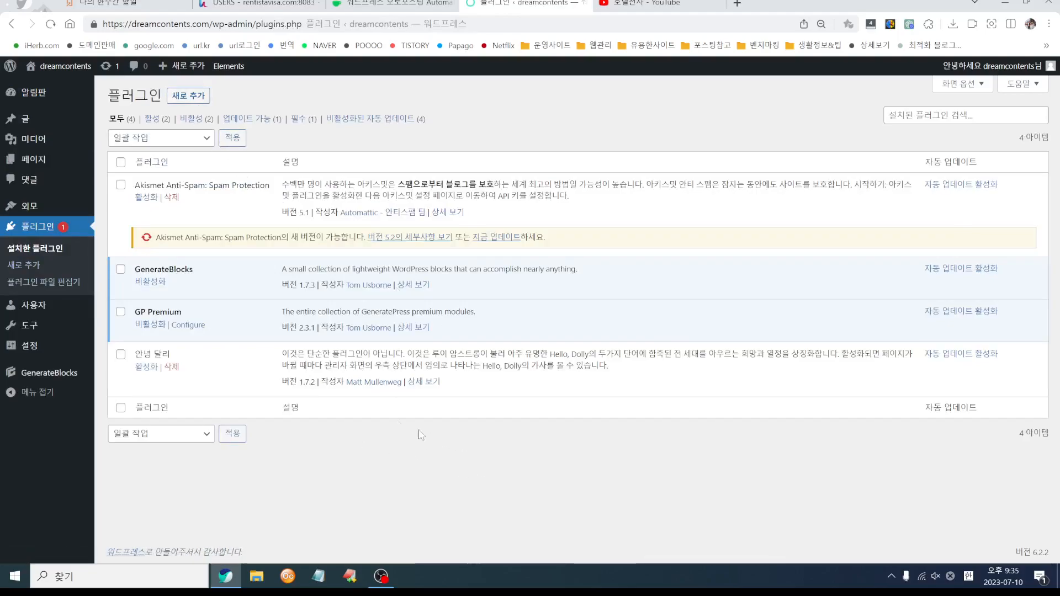
left_click(188, 97)
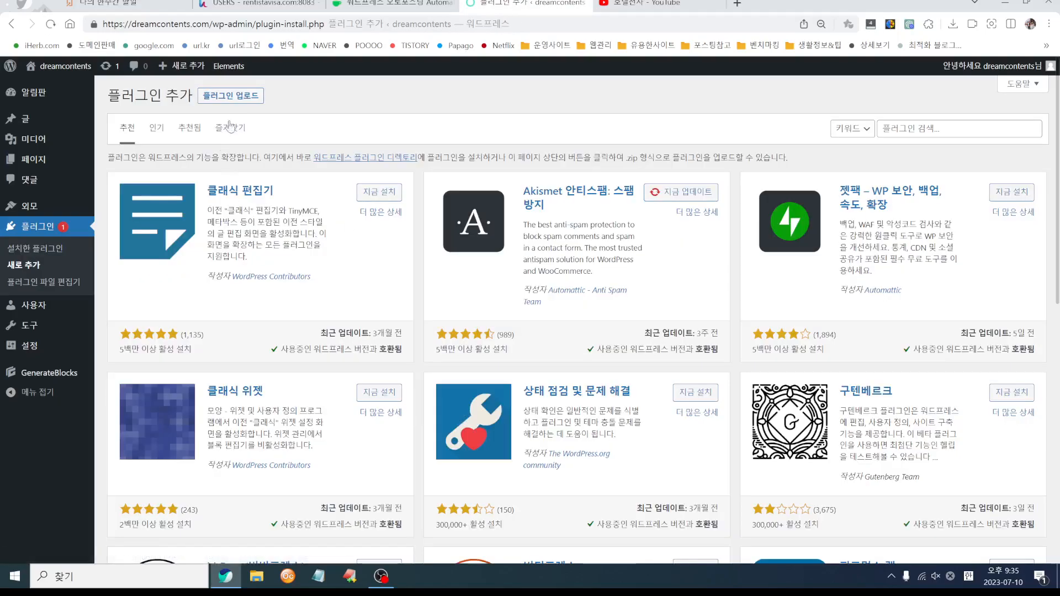
left_click(230, 96)
left_click(519, 204)
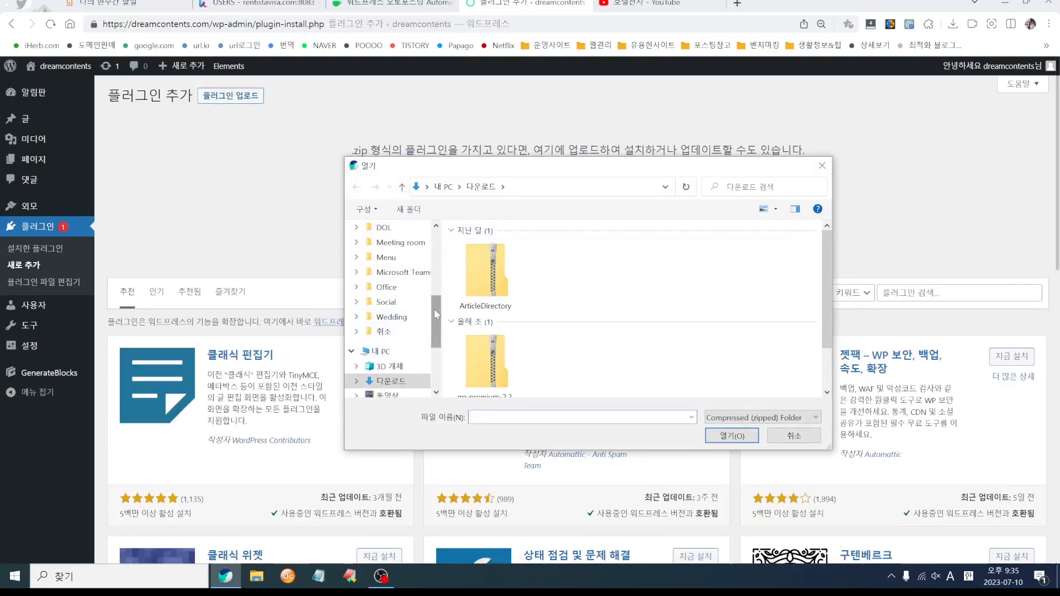
- Choose wp-automatic-v3.72.0 for upload from the D drive's WEB > 워드프레스 > 구매 Plug-in > WP-Automatic-plugin > WP-automatic 파일&설명서 2 folder
scroll(436, 315, "down", 3)
left_click(394, 347)
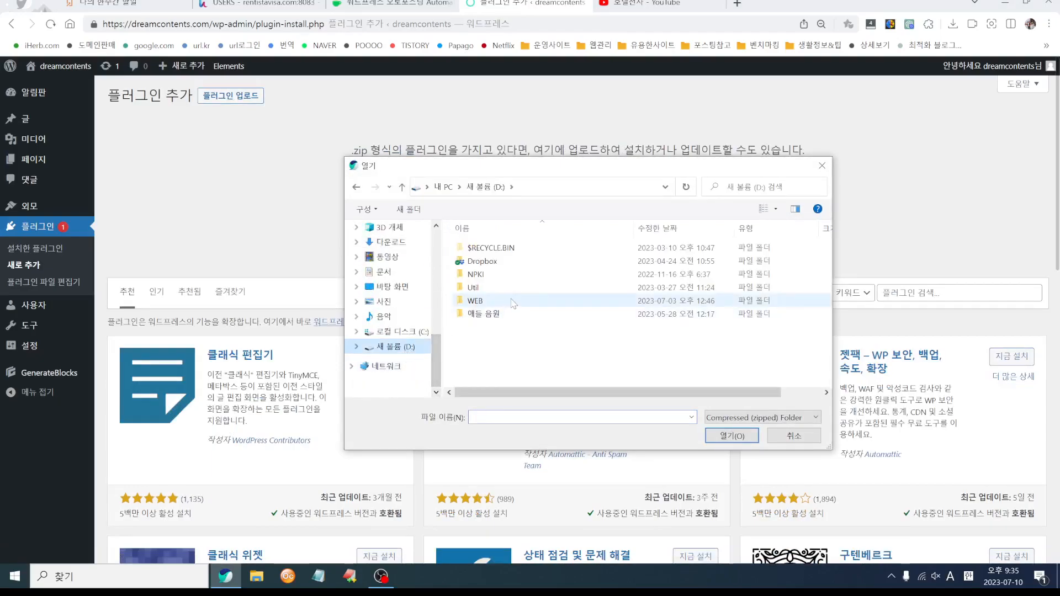
double_click(475, 300)
double_click(486, 355)
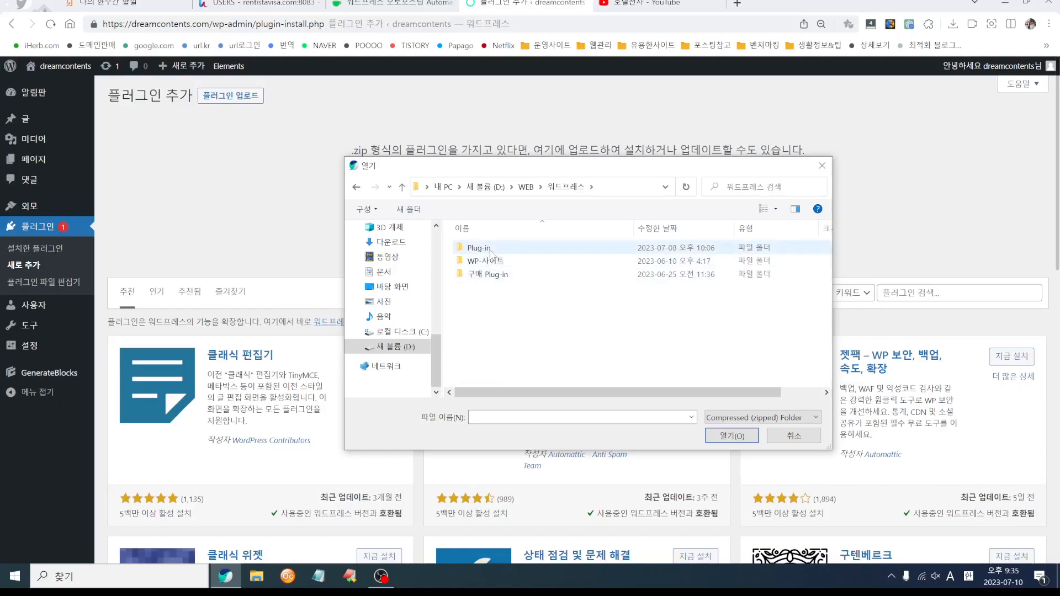
double_click(489, 275)
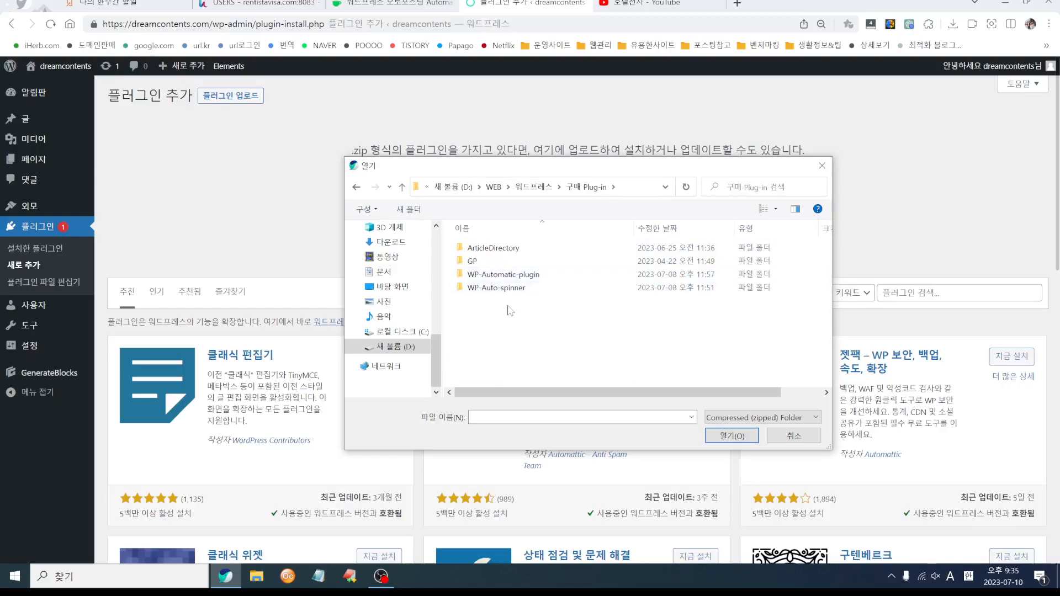
double_click(521, 276)
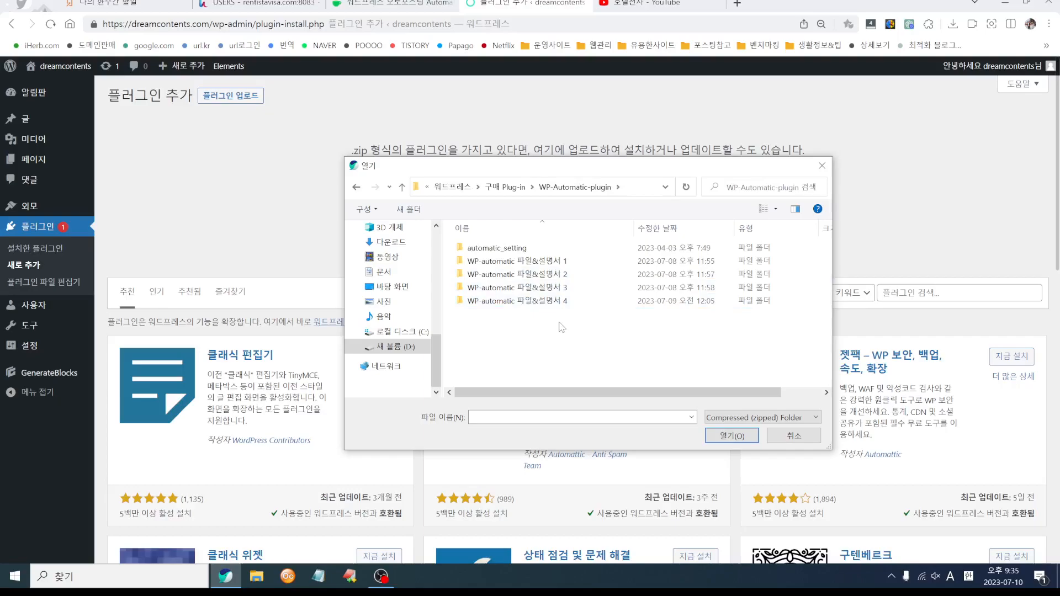
double_click(553, 276)
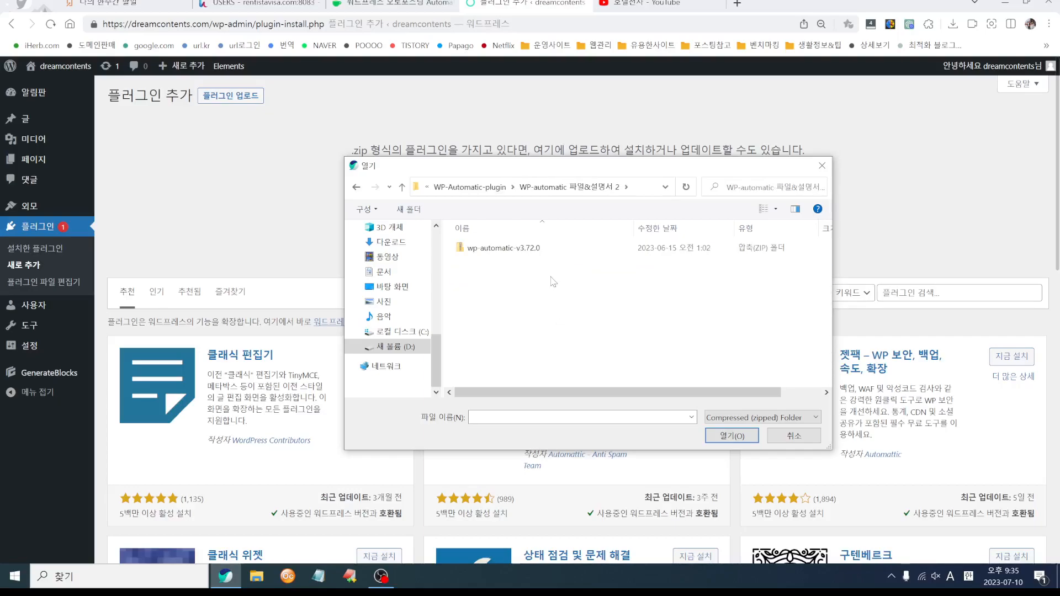
left_click(512, 246)
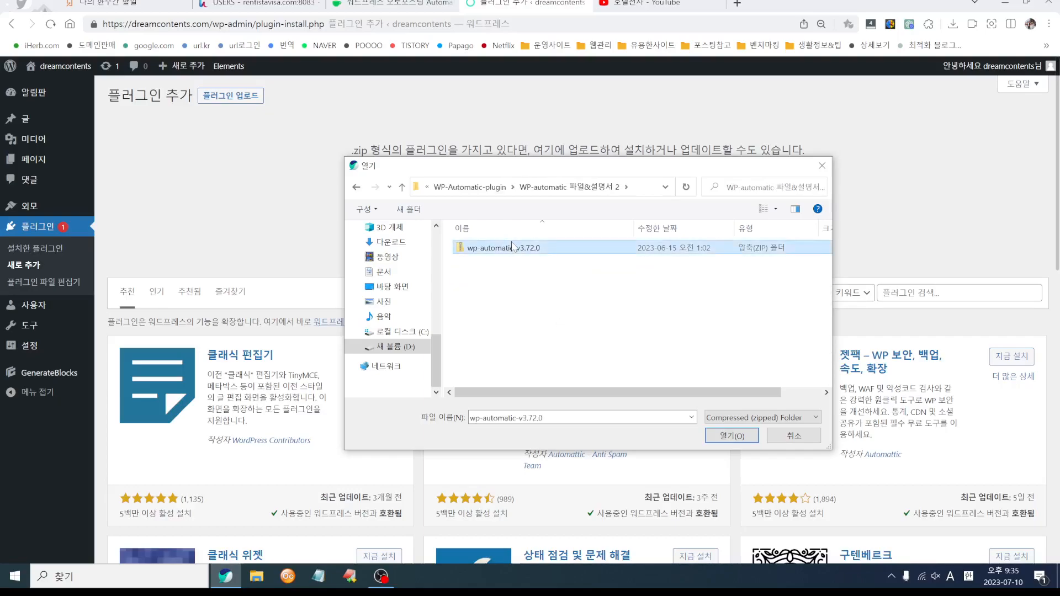
left_click(727, 437)
- Install the selected WP Automatic plugin file and activate the plugin
left_click(668, 213)
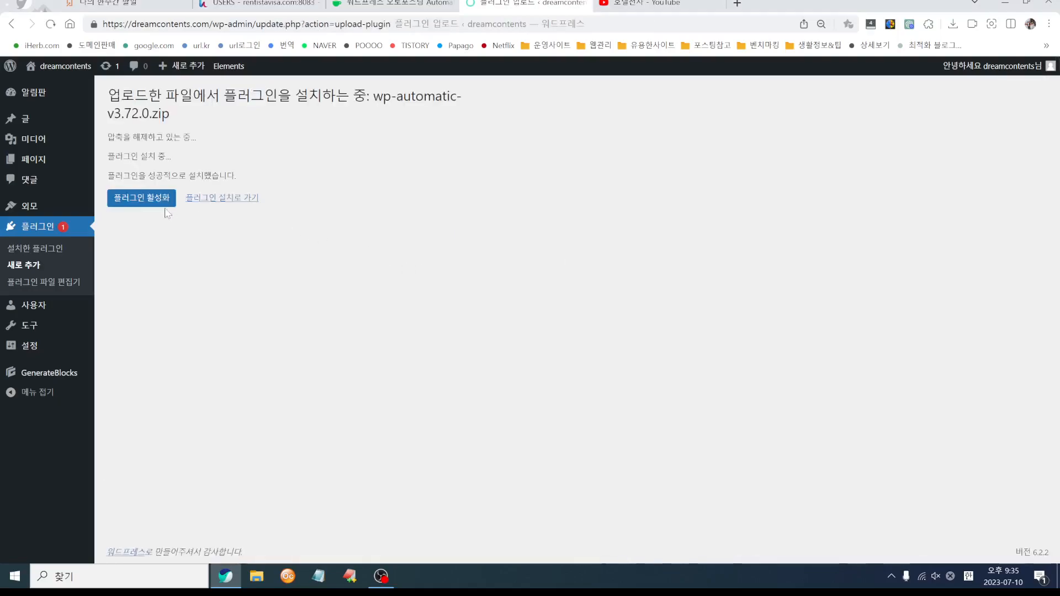
left_click(153, 205)
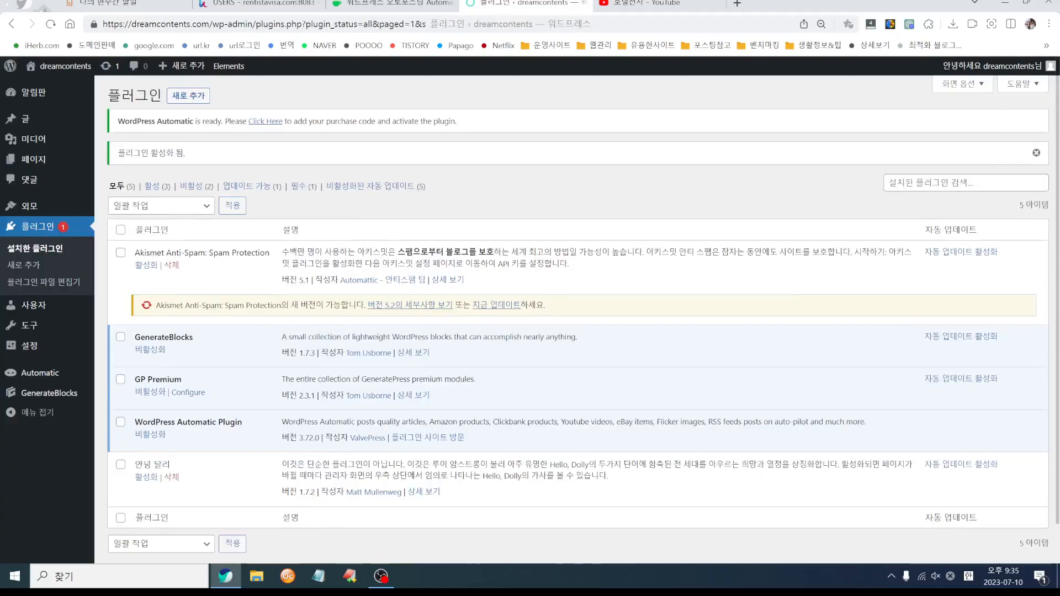
scroll(166, 403, "down", 2)
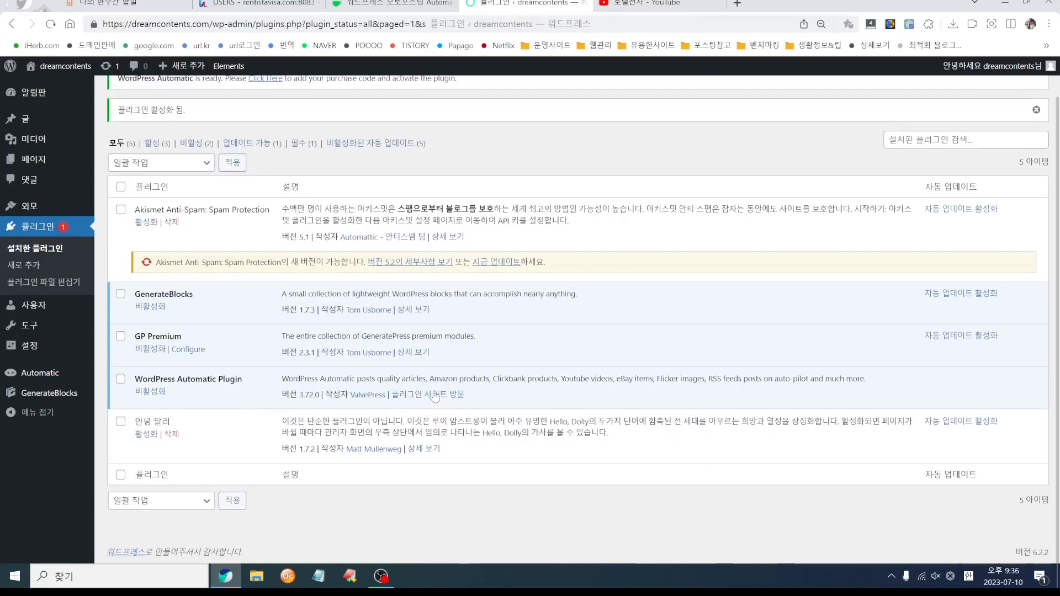
- Start a new Automatic campaign titled "diet feed" with the campaign type Feeds
left_click(40, 373)
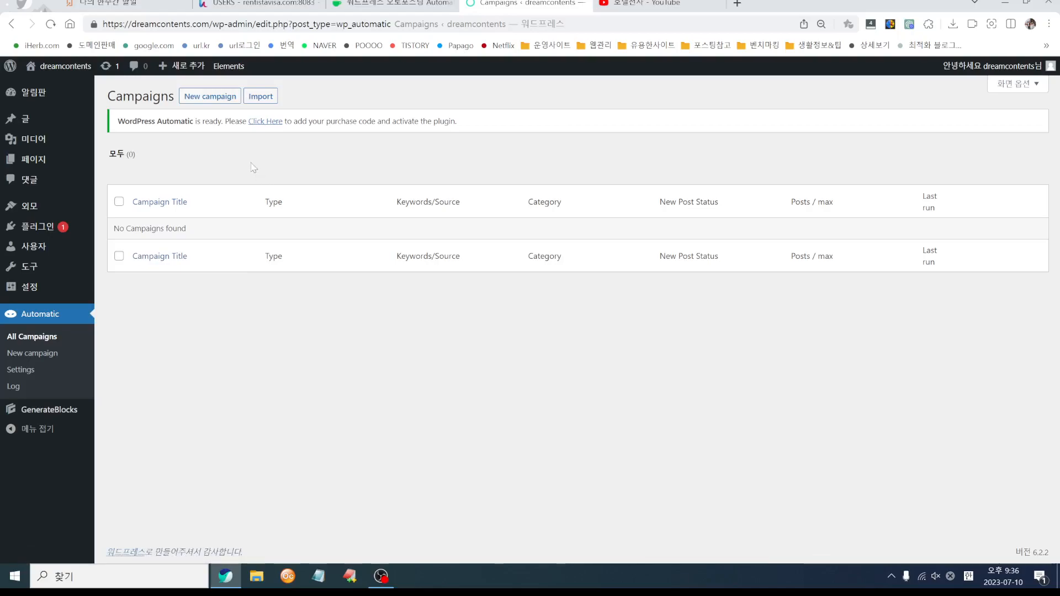
left_click(213, 98)
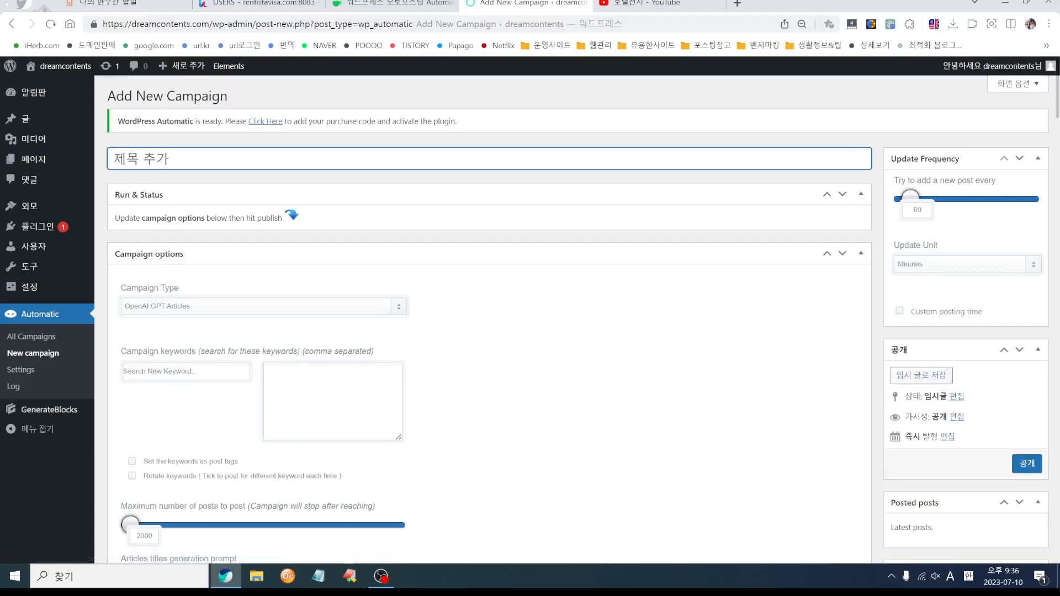
type("diet feed")
left_click(345, 308)
mouse_move(410, 324)
left_mouse_down()
mouse_move(408, 357)
mouse_move(411, 323)
left_mouse_up()
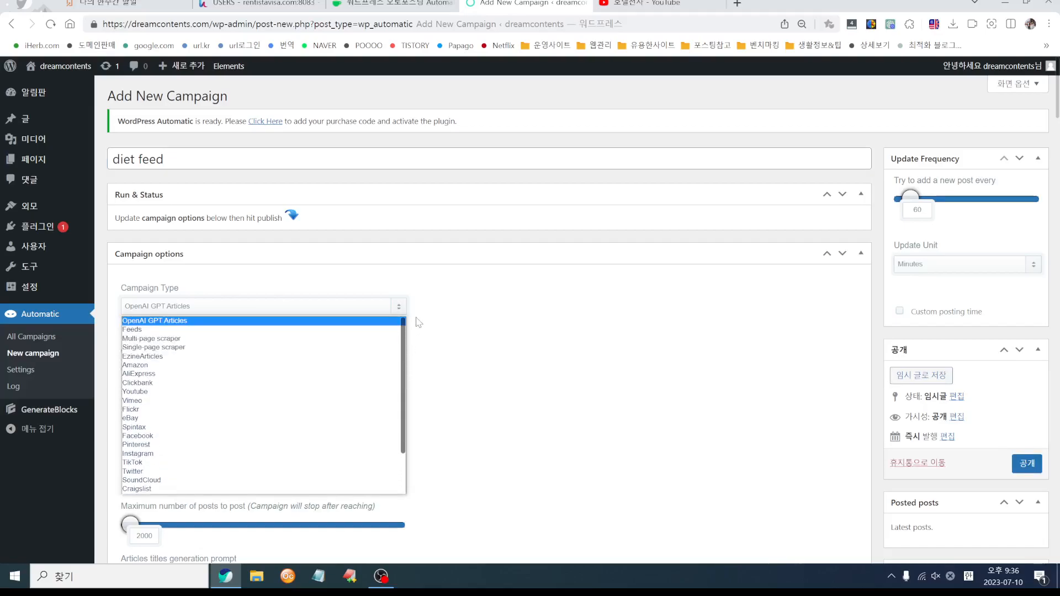
left_click(345, 333)
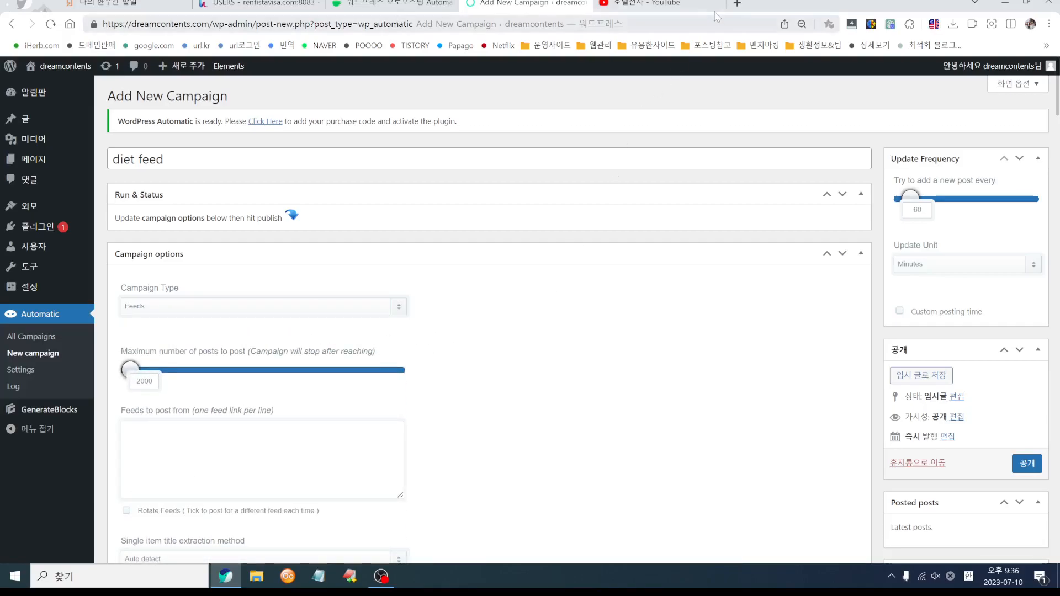
- Search Google for "fee rss diet" in a new tab and open Feedspot's Top 100 Diet RSS Feeds page
left_click(737, 4)
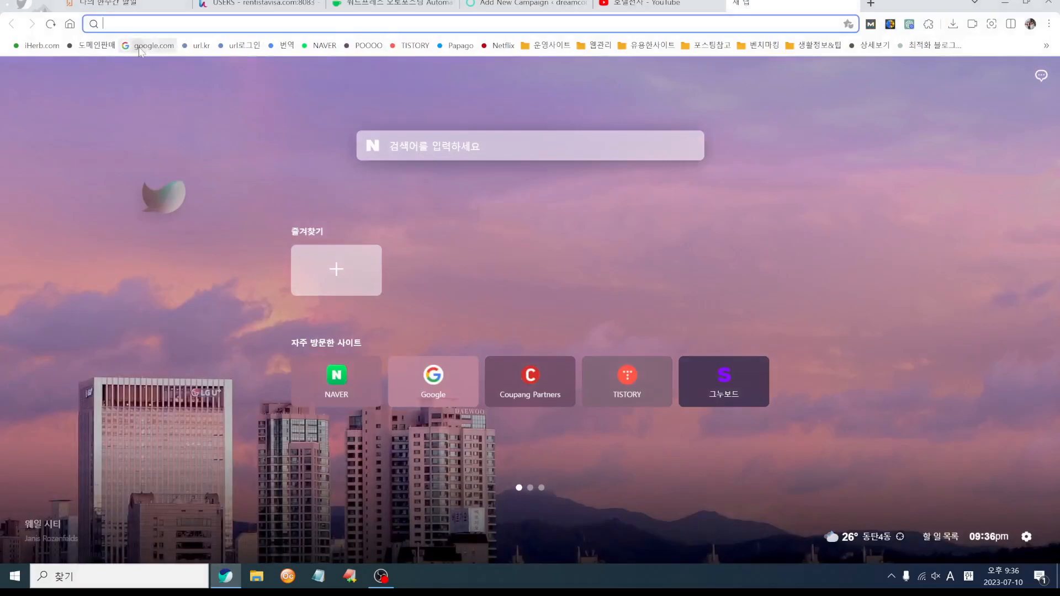
left_click(140, 47)
left_click(417, 287)
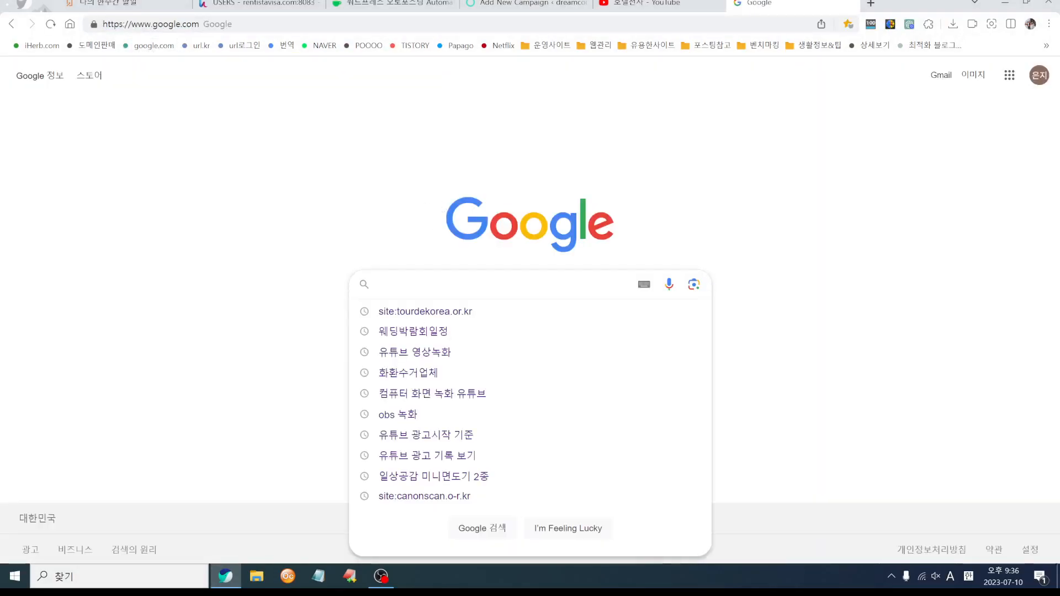
type("fee")
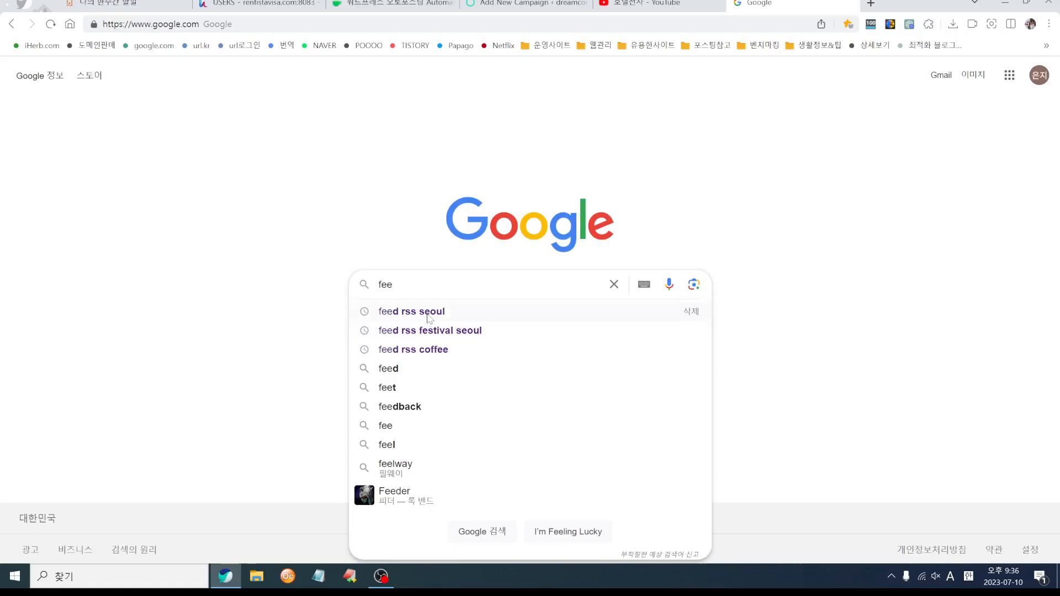
type("rss ")
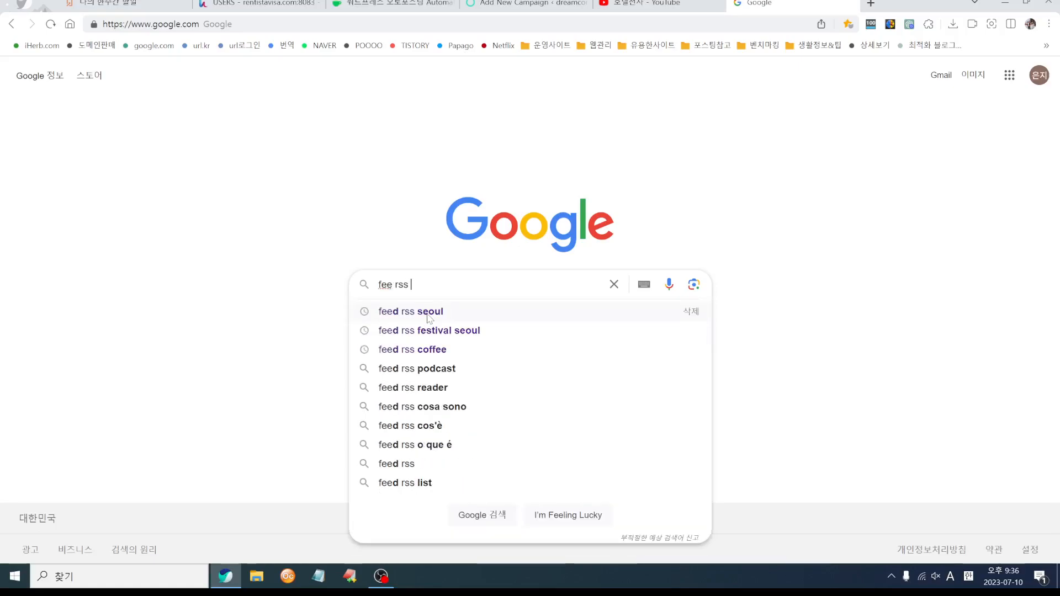
type("diet")
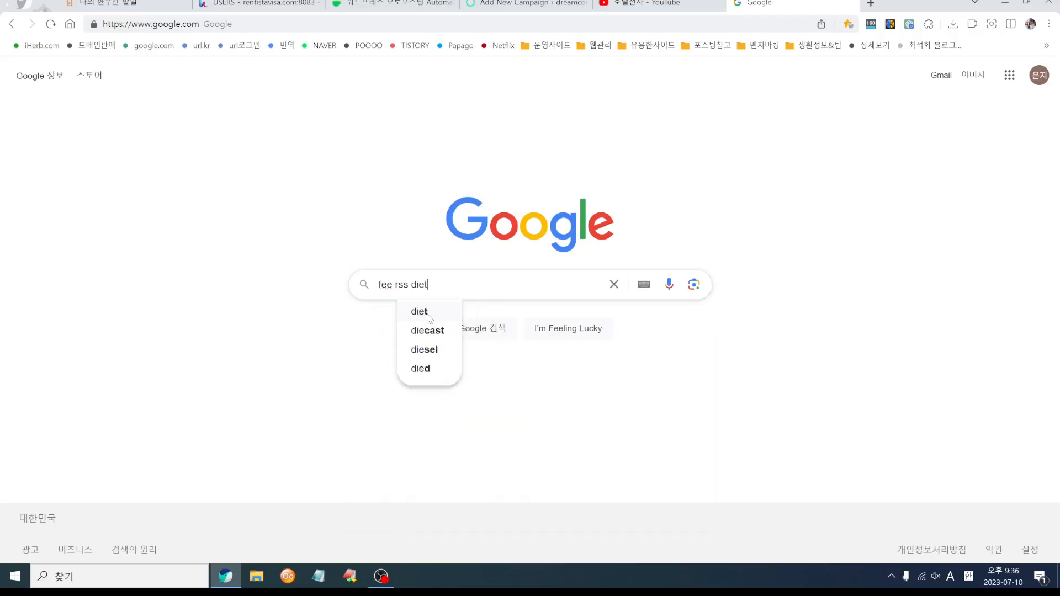
key("Return")
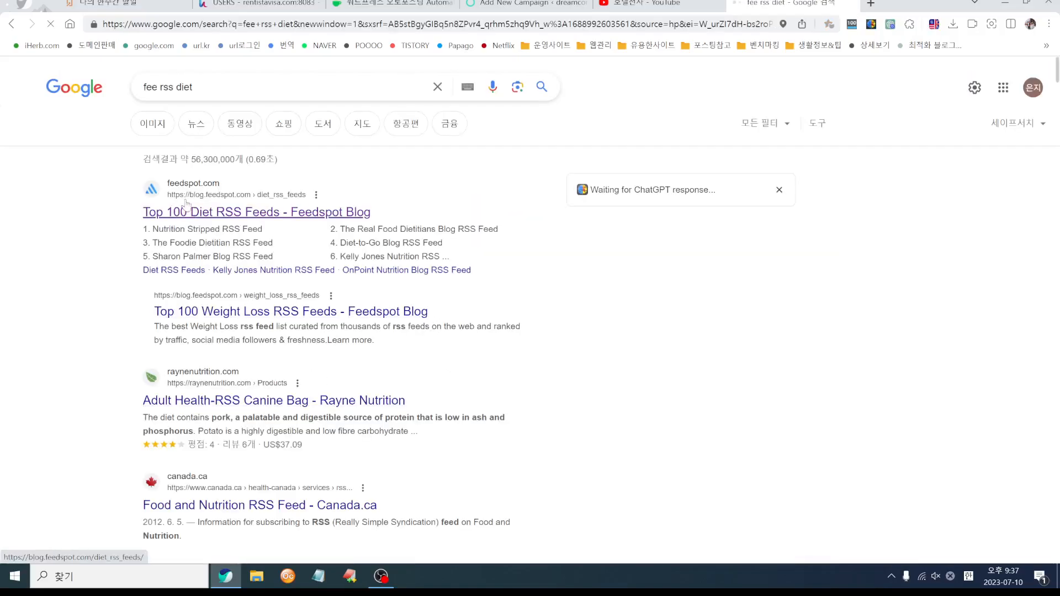
left_click(239, 221)
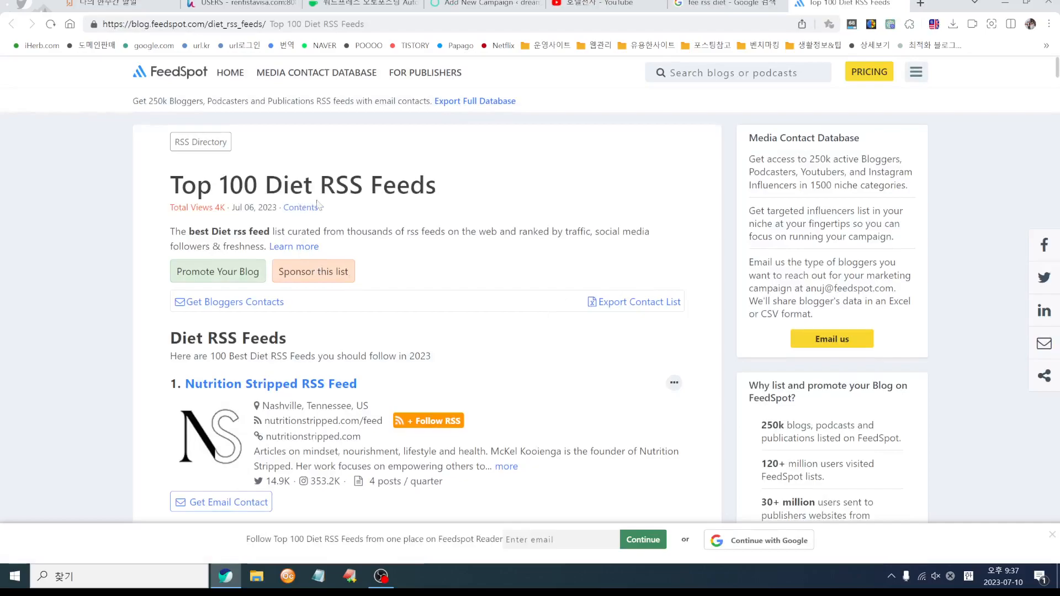
- Open the Nutrition Stripped RSS feed from the Feedspot list and copy its address
scroll(448, 205, "down", 3)
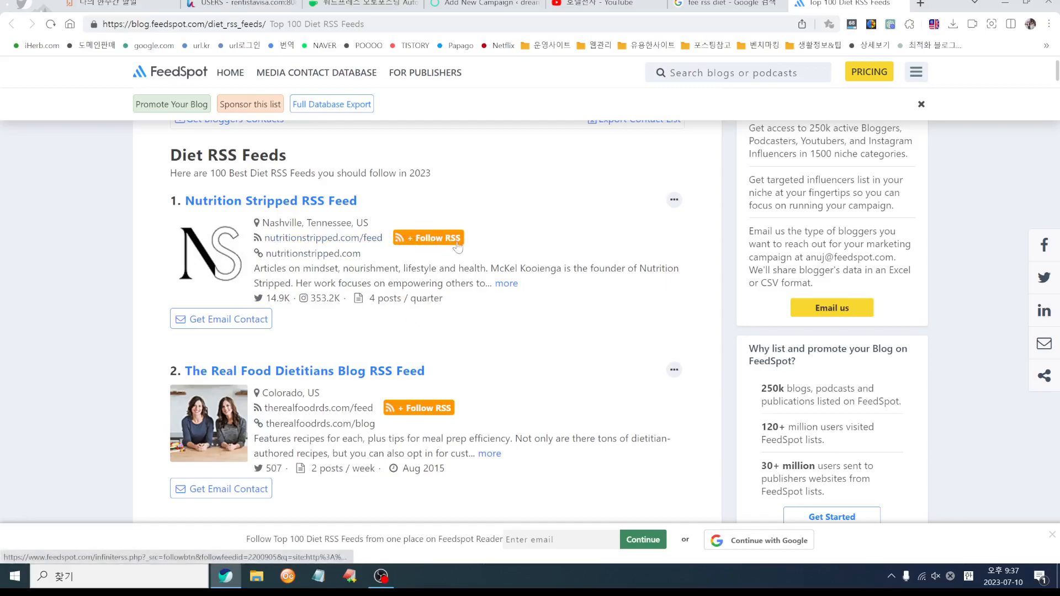
left_click(323, 243)
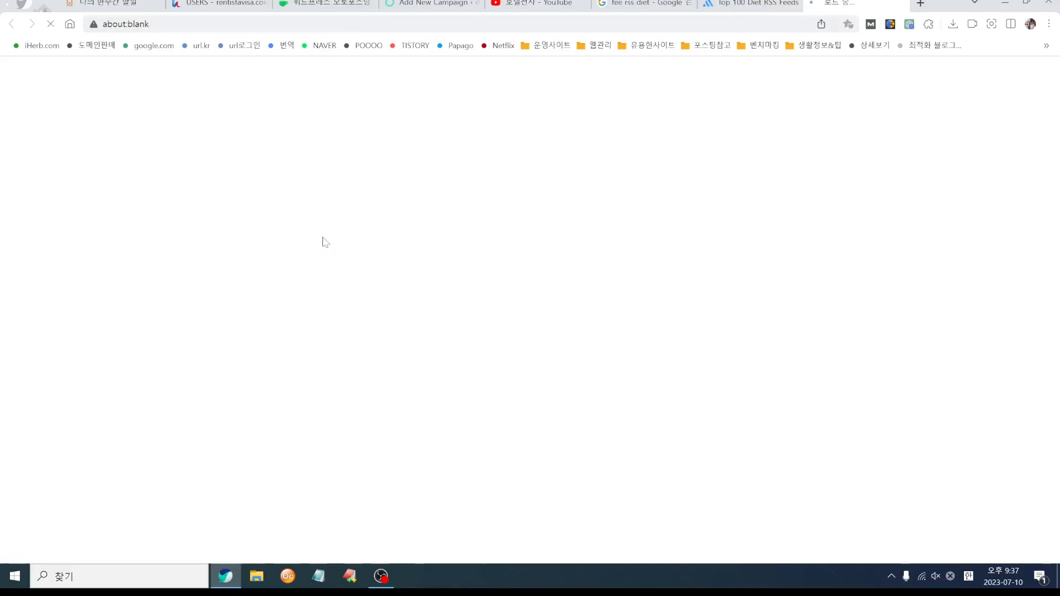
scroll(299, 278, "down", 4)
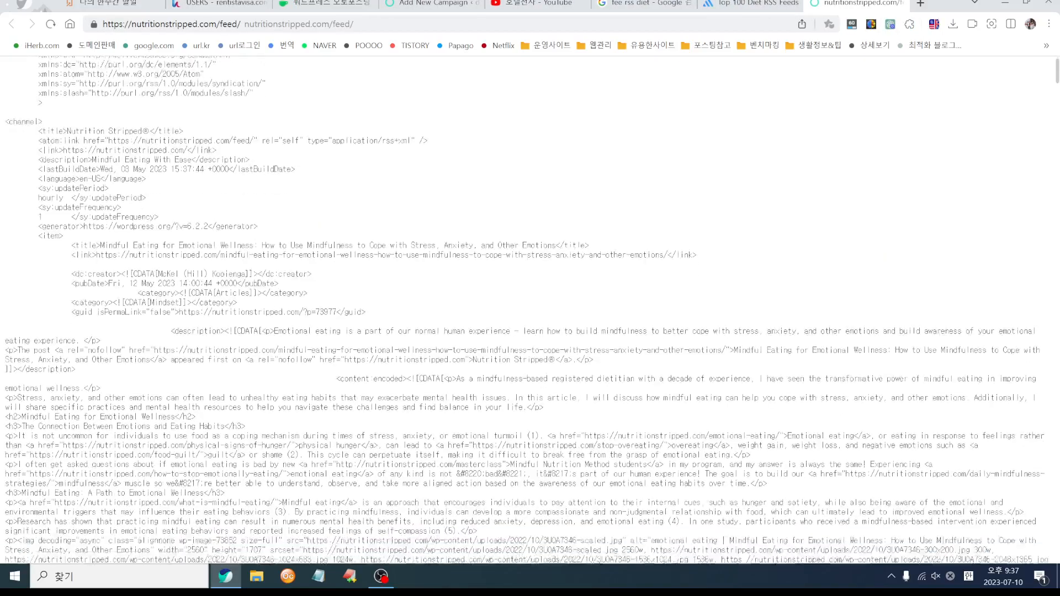
scroll(388, 350, "up", 6)
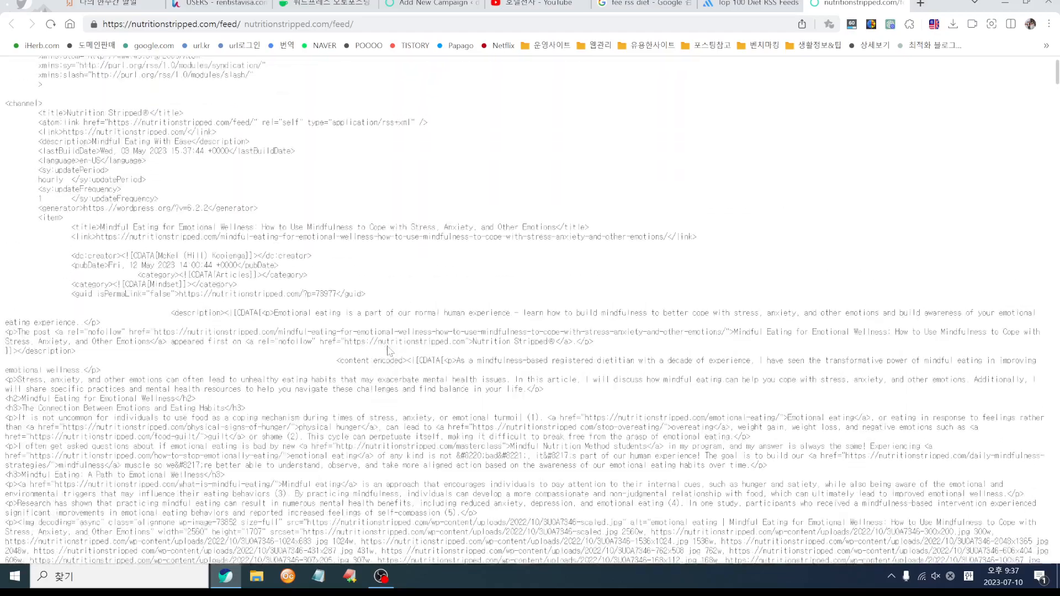
left_click(222, 24)
key("ctrl+c")
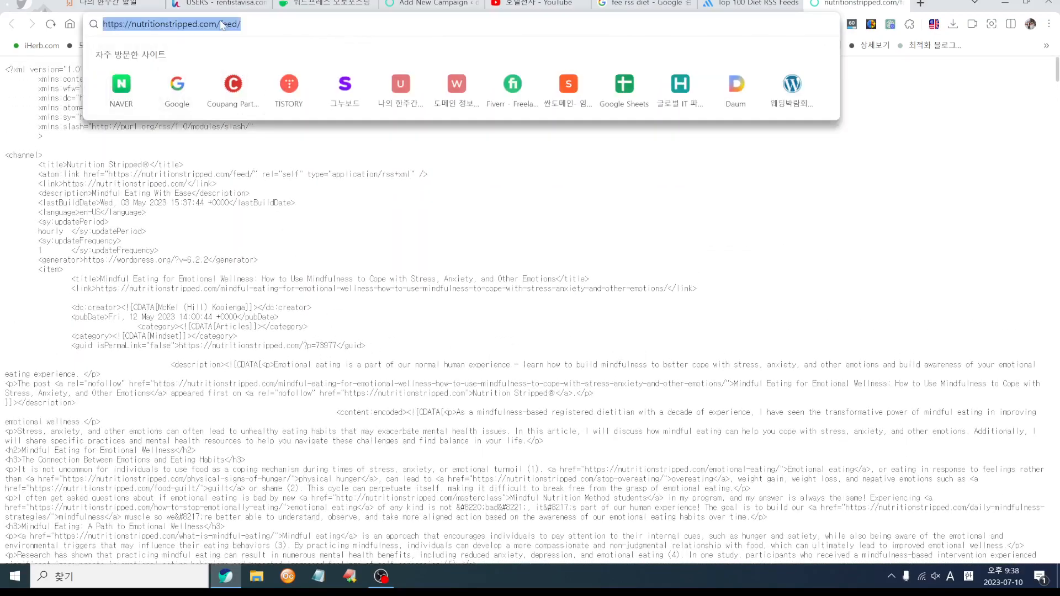
left_click(751, 4)
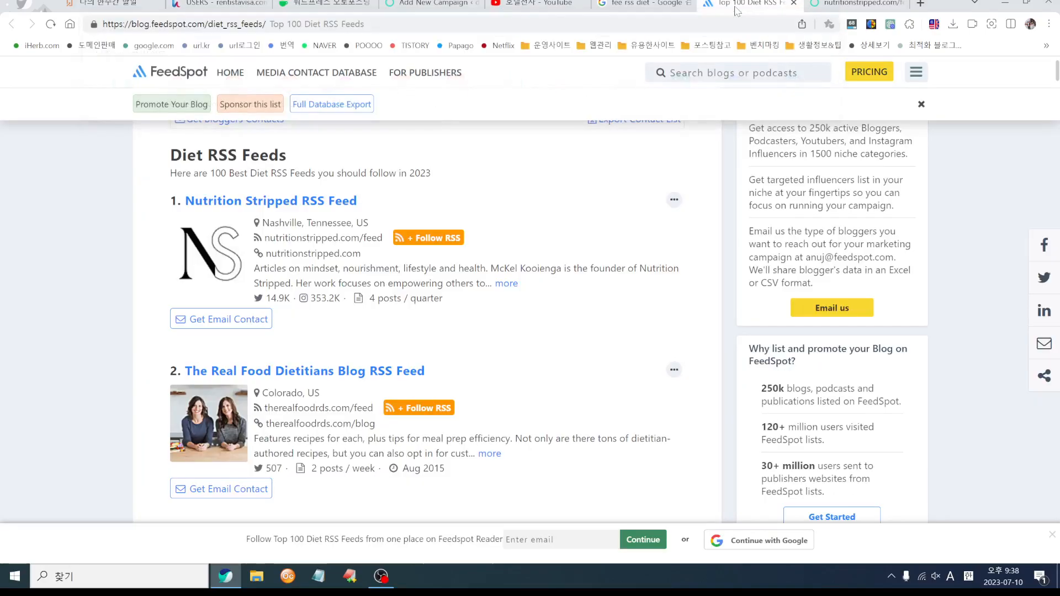
left_click(428, 4)
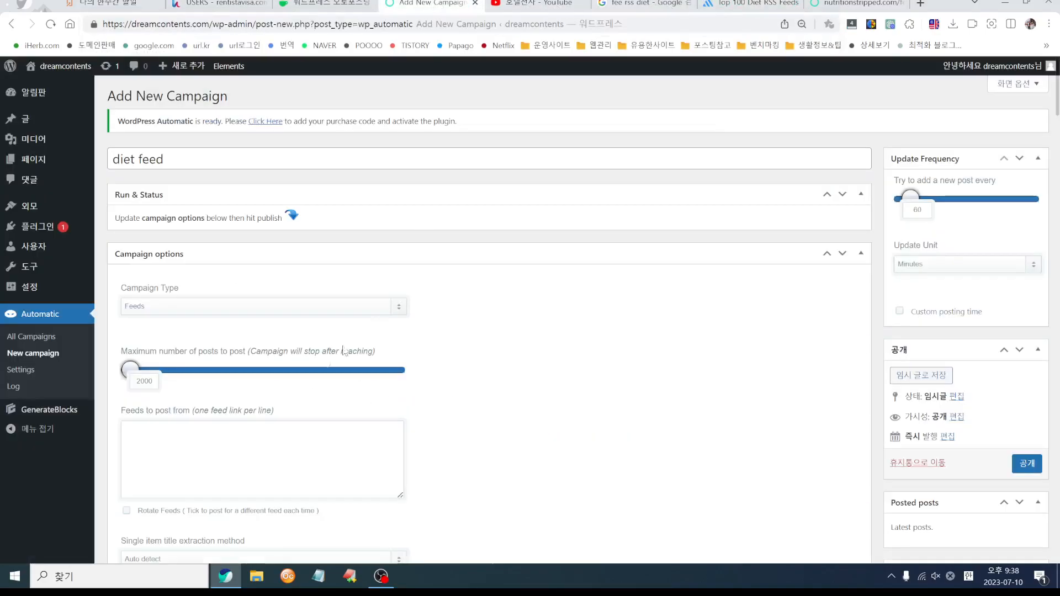
scroll(412, 374, "down", 3)
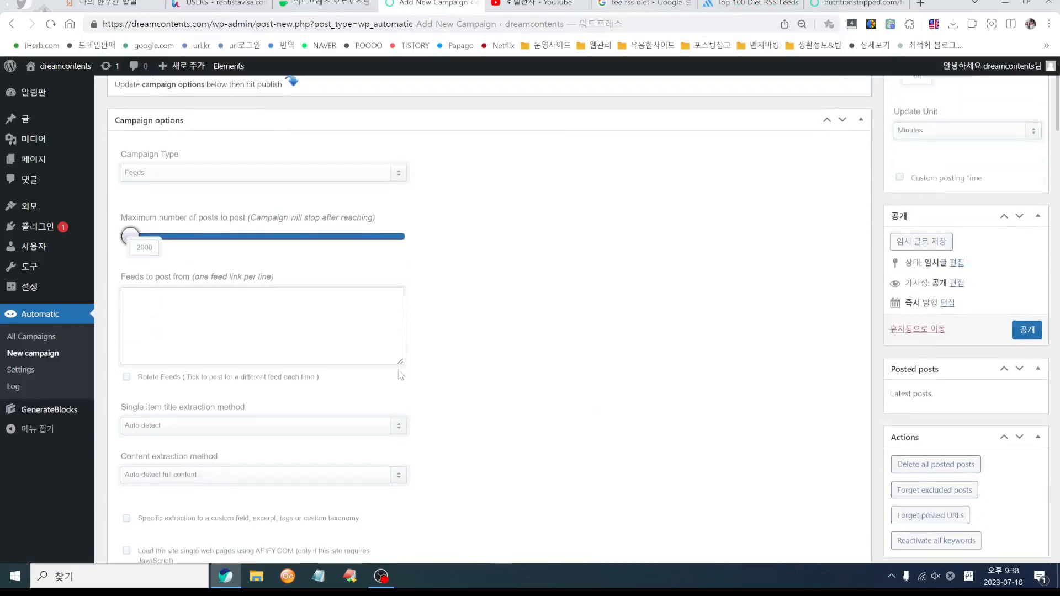
key("ctrl+v")
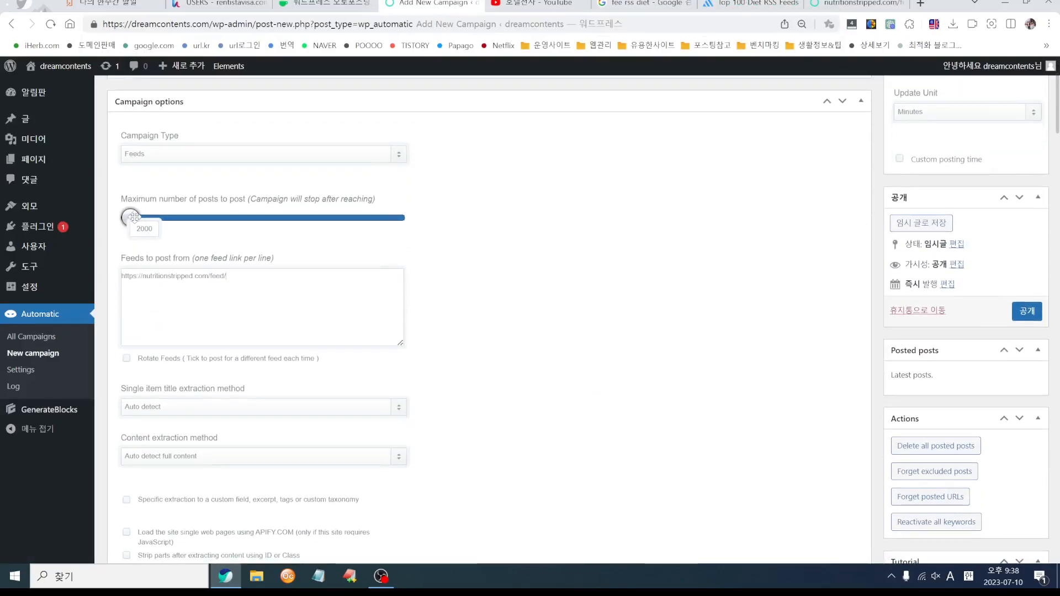
mouse_move(133, 218)
left_mouse_down()
mouse_move(396, 219)
mouse_move(130, 213)
mouse_move(138, 215)
left_mouse_up()
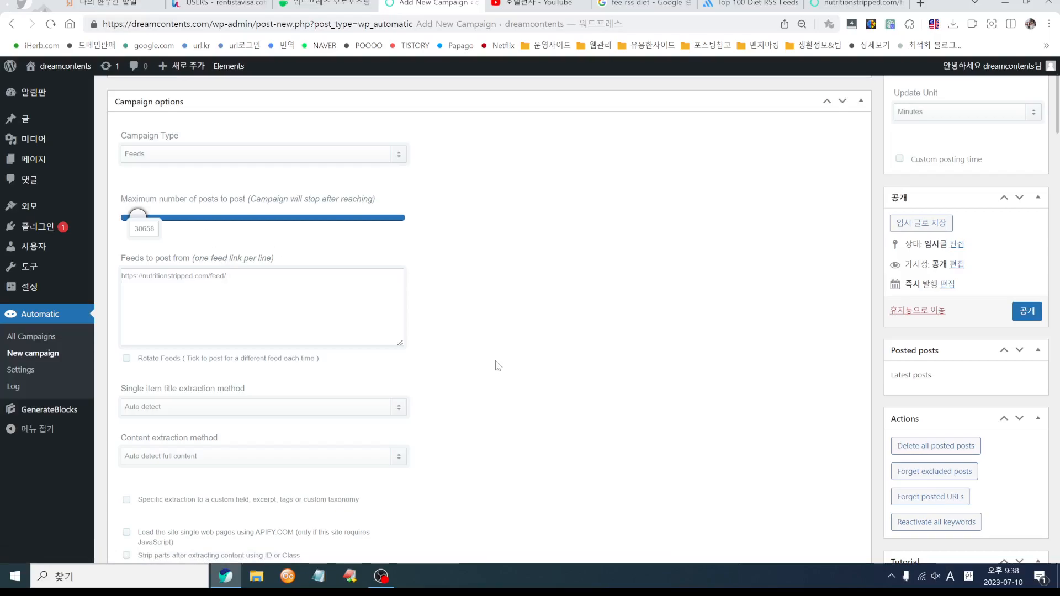
- Copy the address of The Real Food Dietitians' RSS feed from the Feedspot list and return to the campaign form
left_click(750, 4)
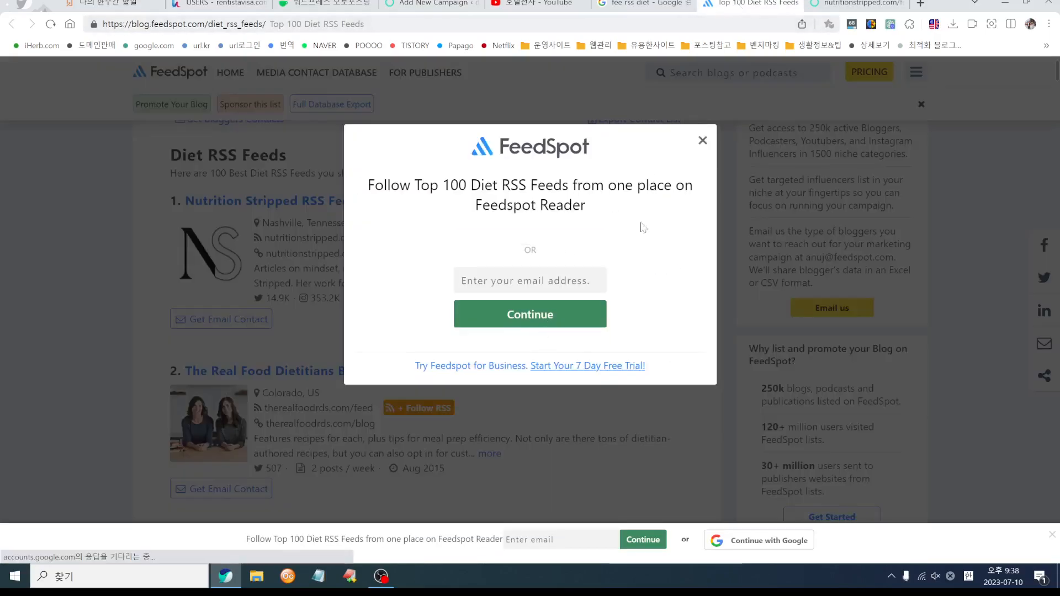
left_click(702, 140)
scroll(381, 359, "down", 1)
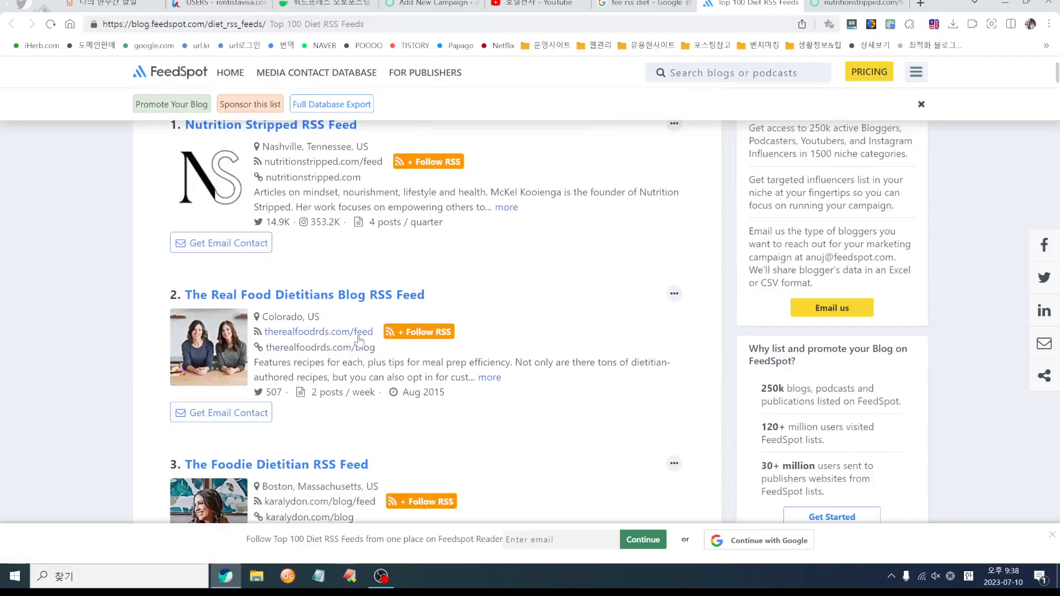
scroll(362, 341, "up", 1)
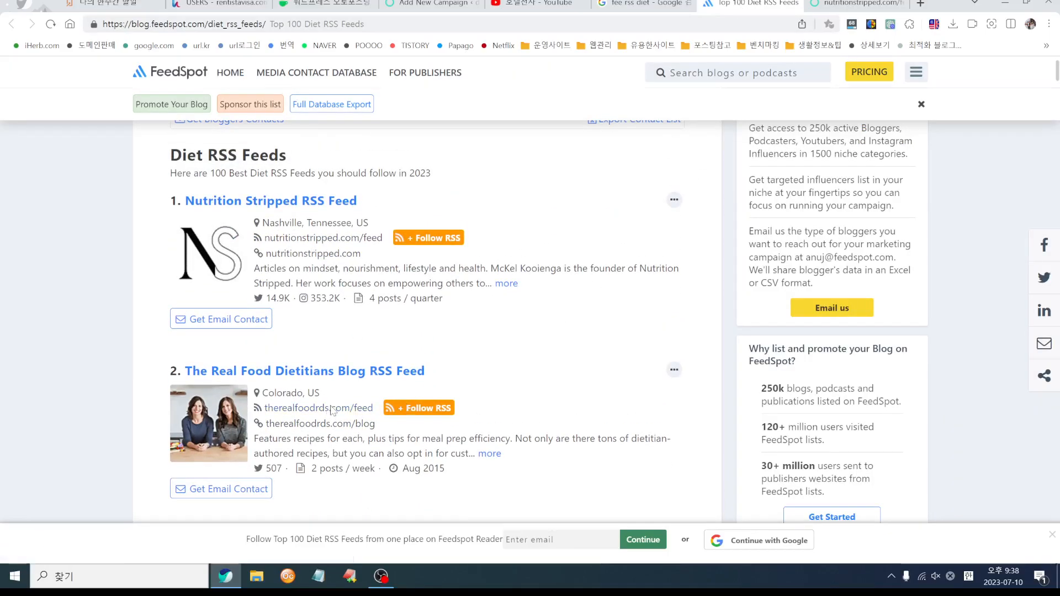
left_click(332, 411)
left_click(276, 23)
key("ctrl+c")
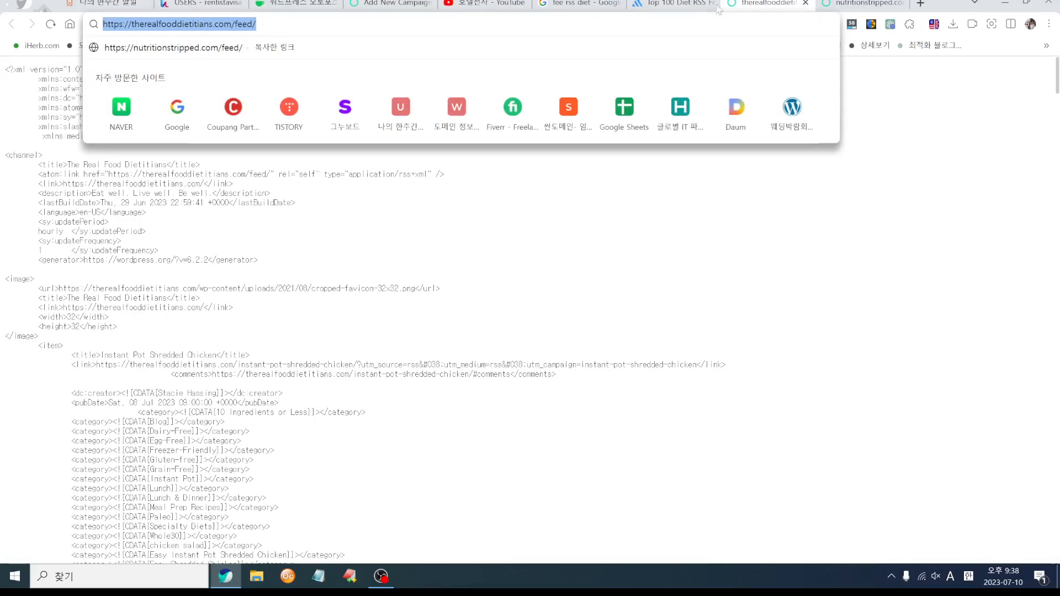
left_click(375, 5)
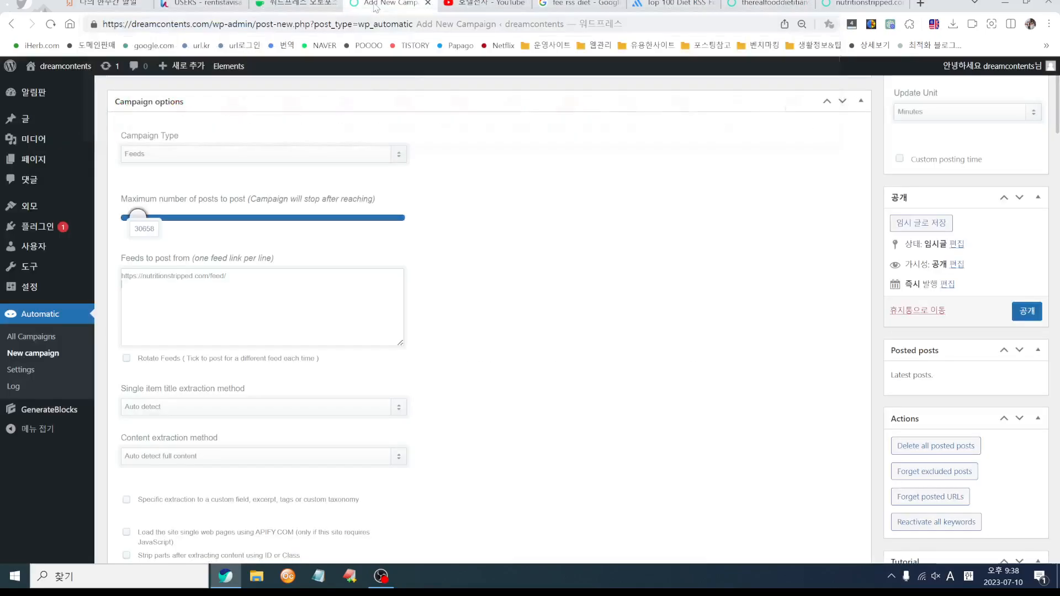
key("ctrl+v")
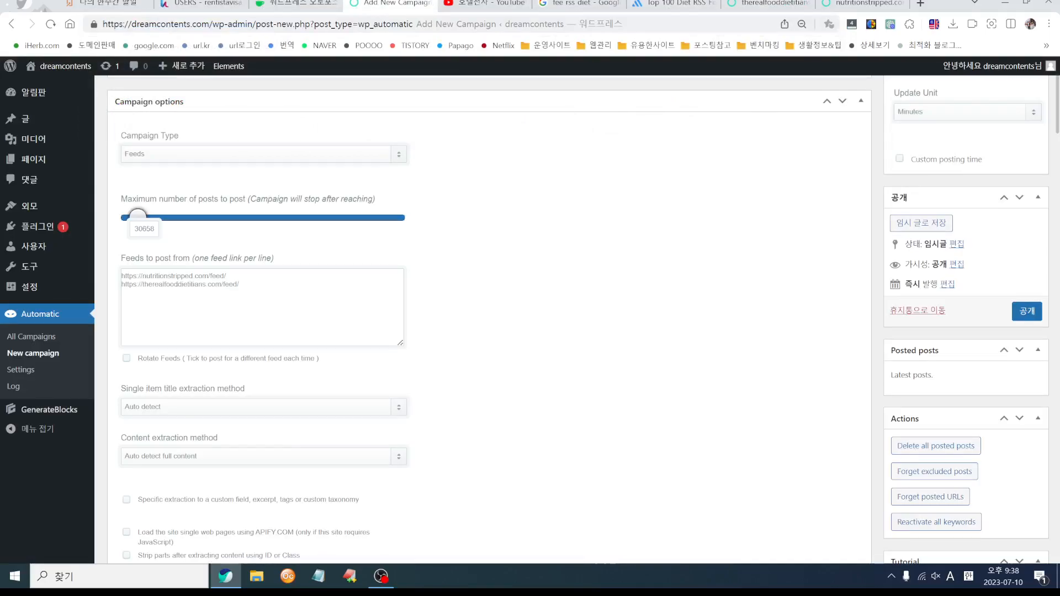
left_click(674, 3)
scroll(425, 320, "down", 4)
scroll(353, 278, "down", 3)
left_click(351, 274)
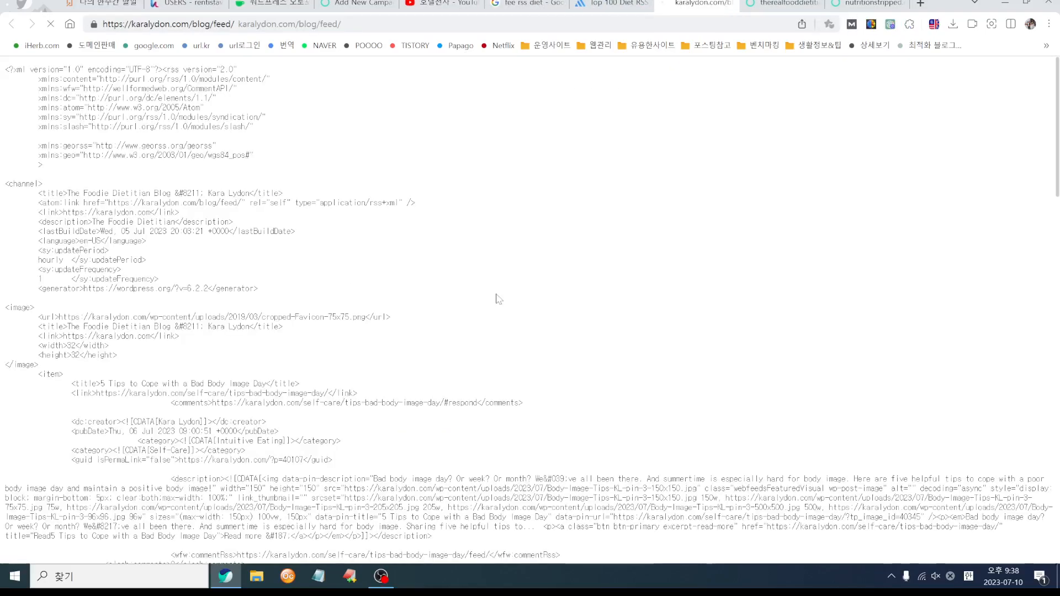
left_click(235, 24)
key("ctrl+c")
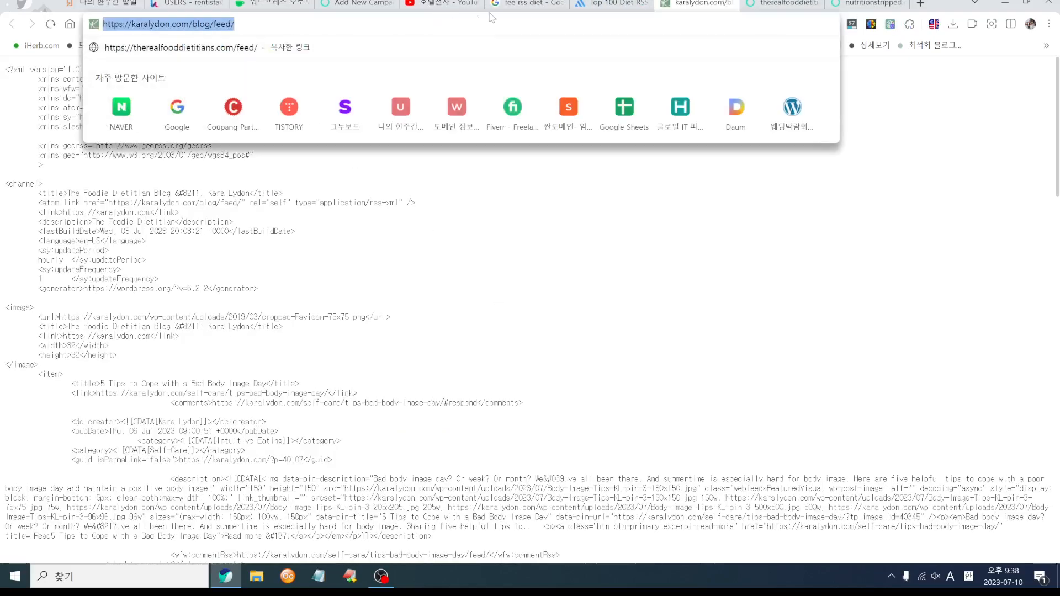
left_click(351, 4)
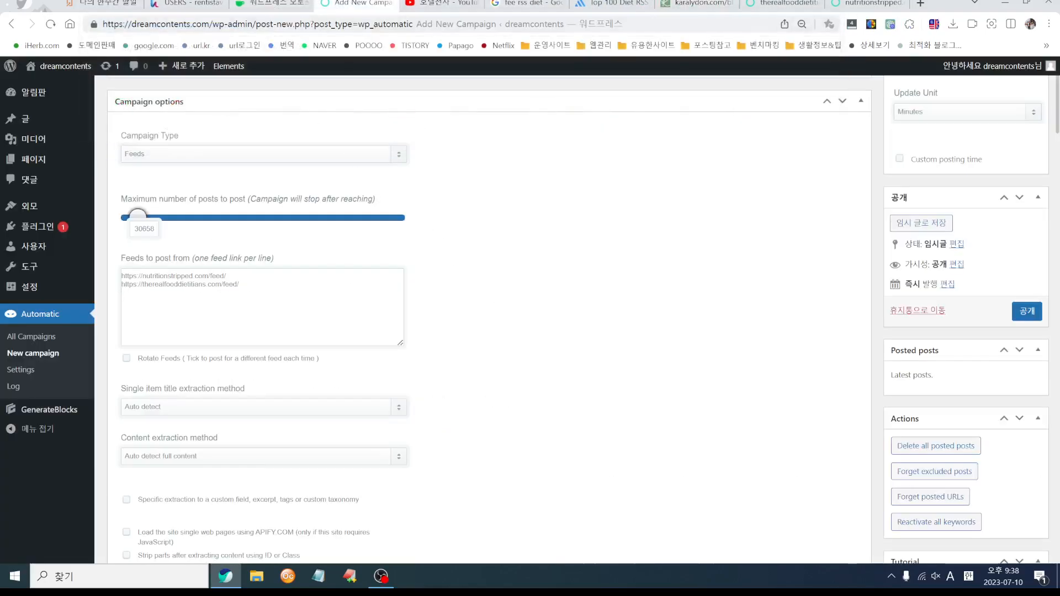
key("ctrl+v")
left_click(613, 4)
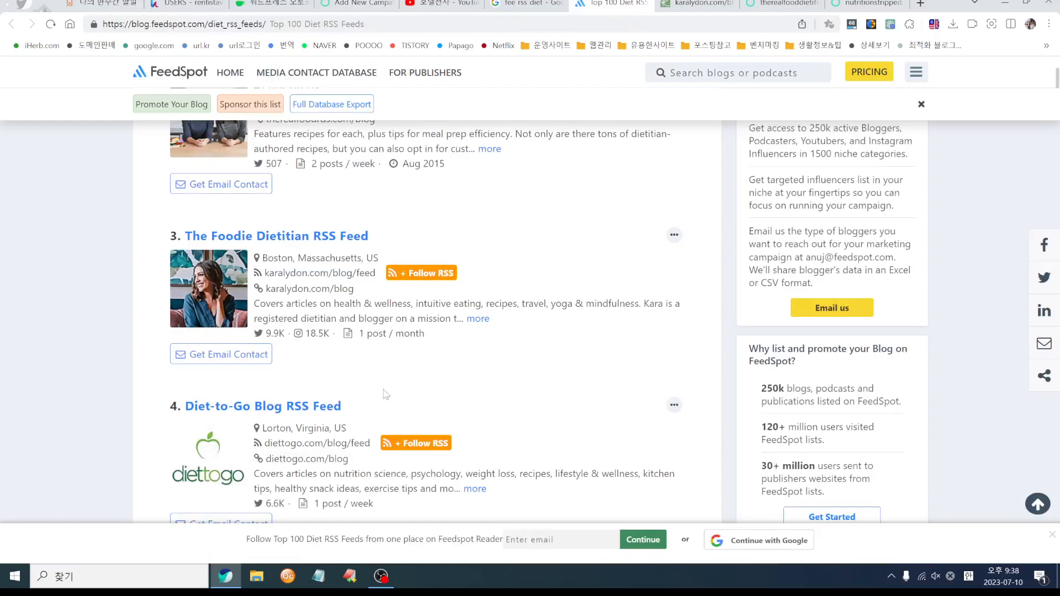
scroll(330, 389, "down", 4)
left_click(345, 219)
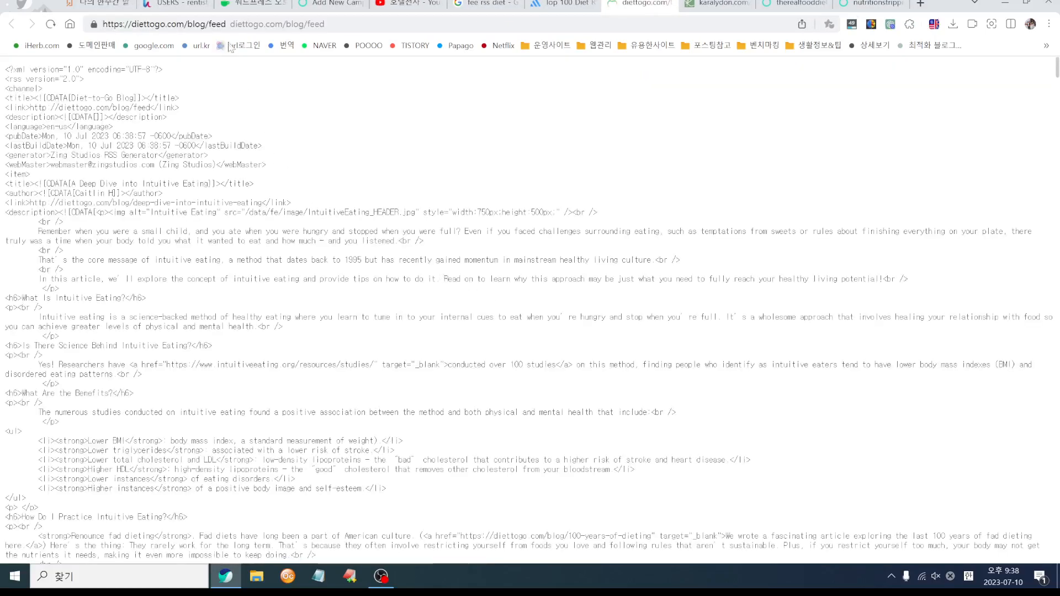
left_click(221, 24)
key("ctrl+c")
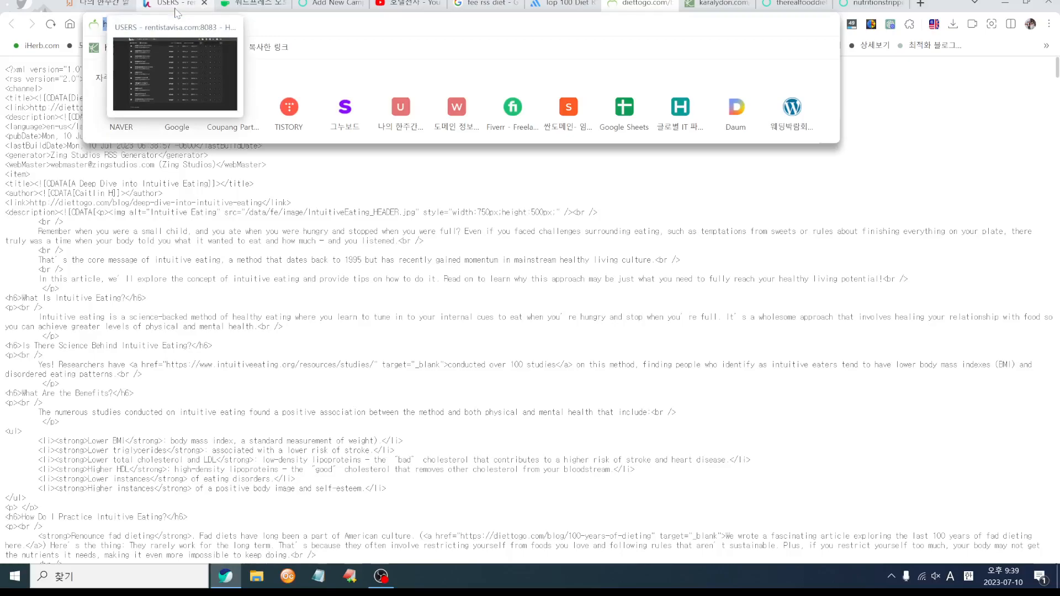
left_click(331, 4)
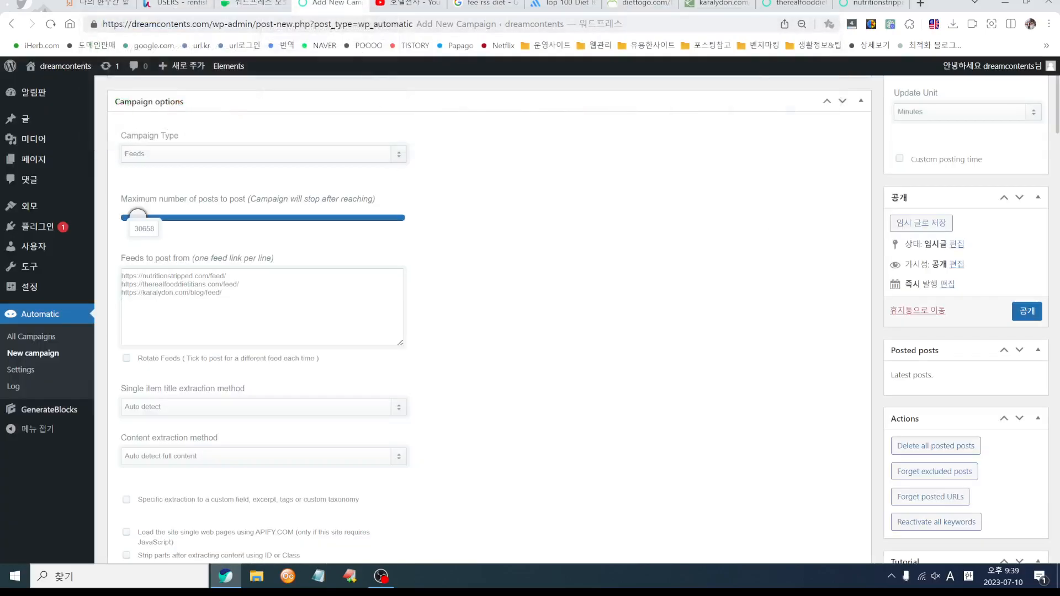
key("ctrl+v")
left_click(563, 3)
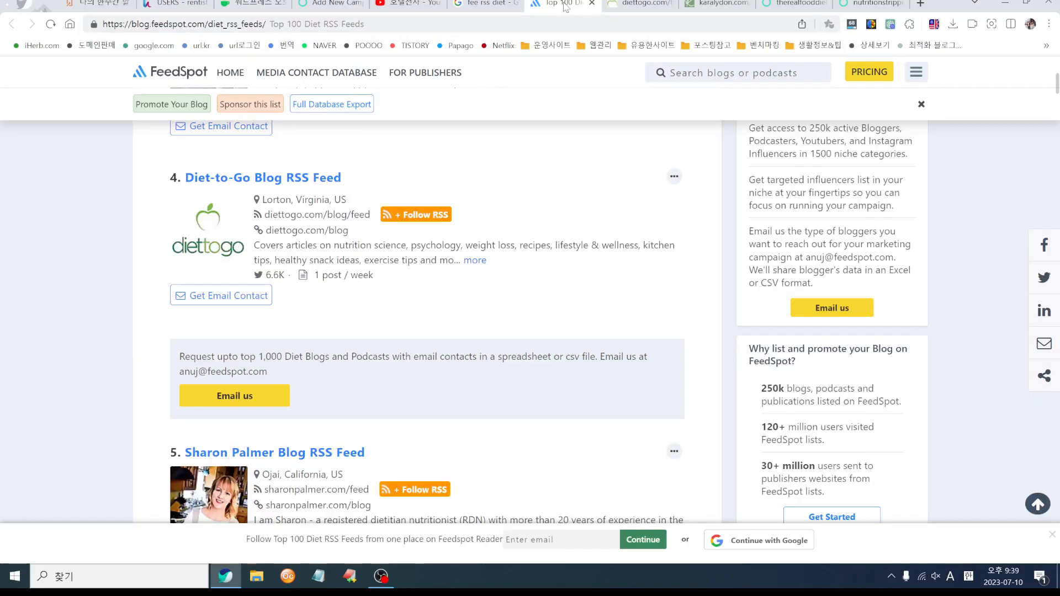
scroll(505, 315, "down", 4)
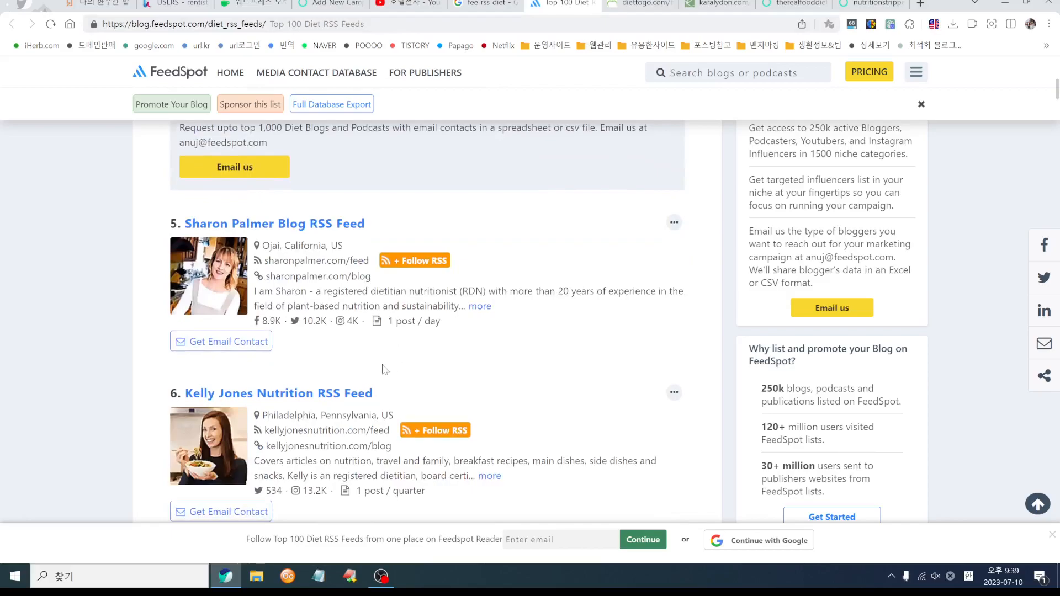
left_click(330, 262)
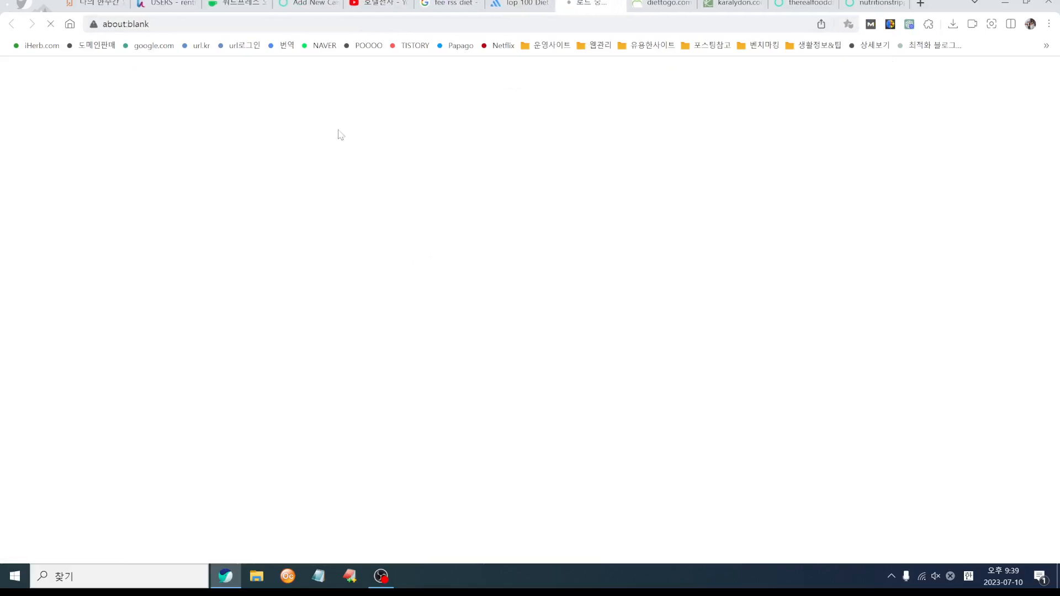
left_click(229, 25)
key("ctrl+c")
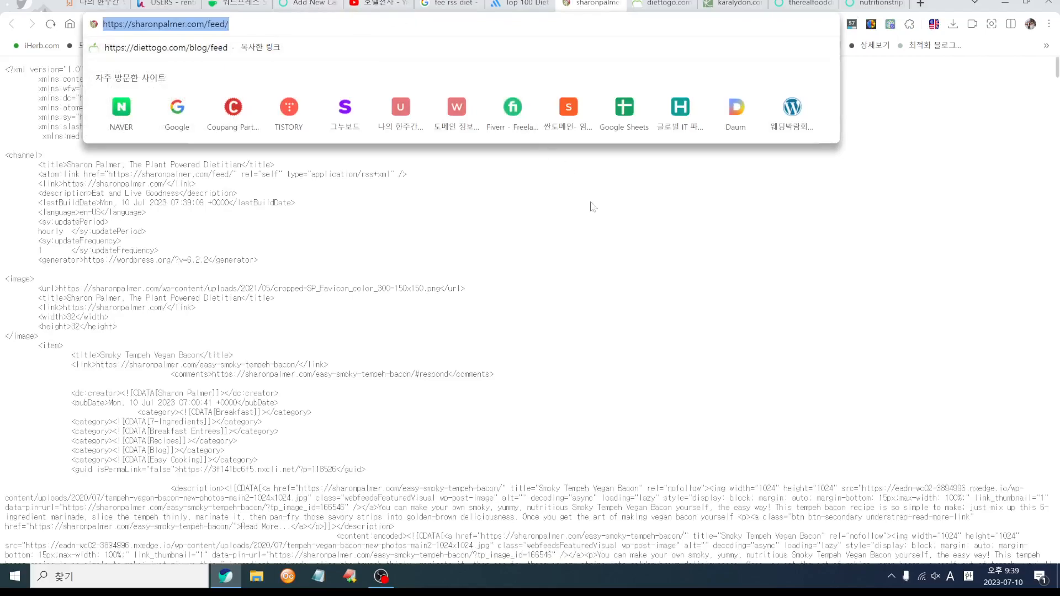
left_click(298, 4)
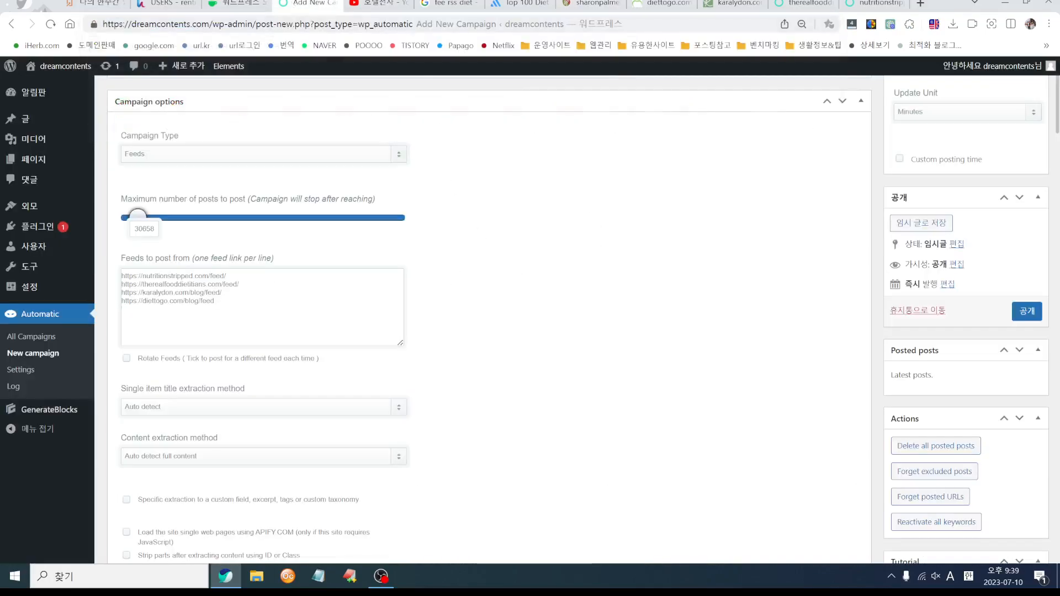
key("ctrl+v")
scroll(516, 351, "down", 2)
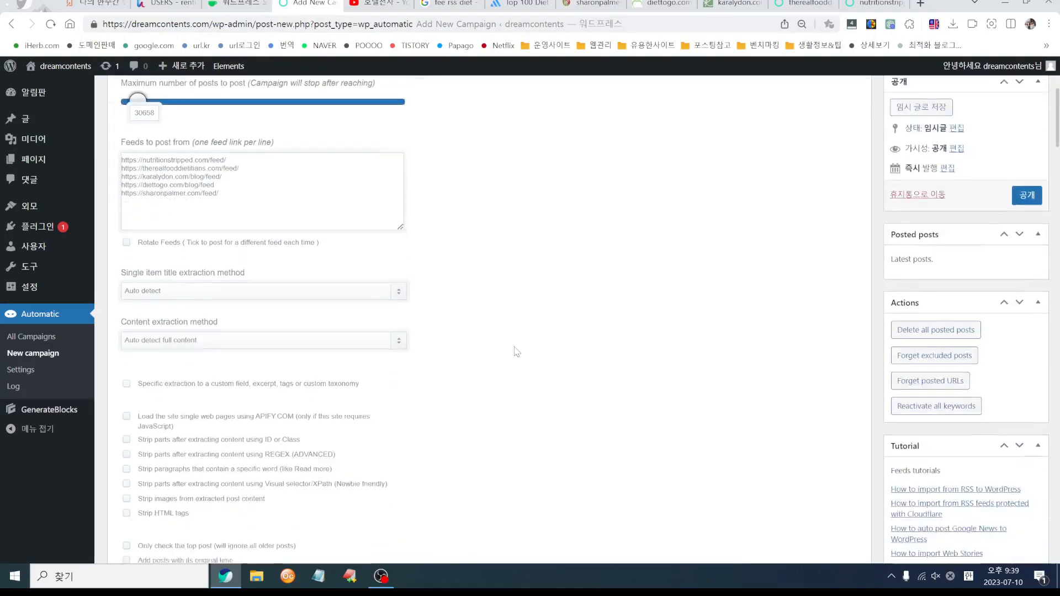
scroll(514, 351, "up", 1)
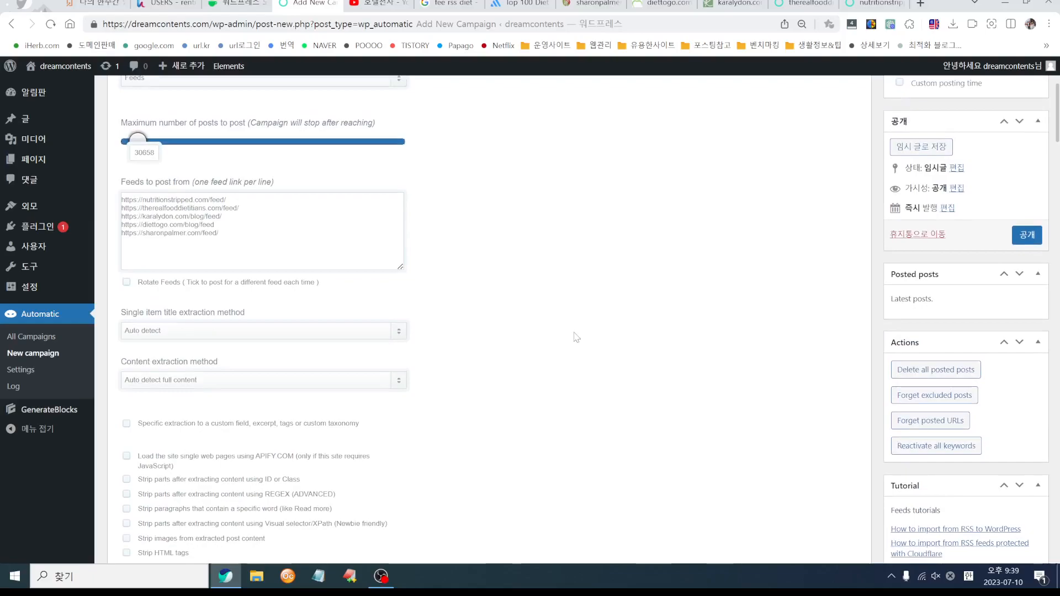
- Close the Feedspot list, the Google search and the opened feed pages, and return to the campaign form
left_click(531, 8)
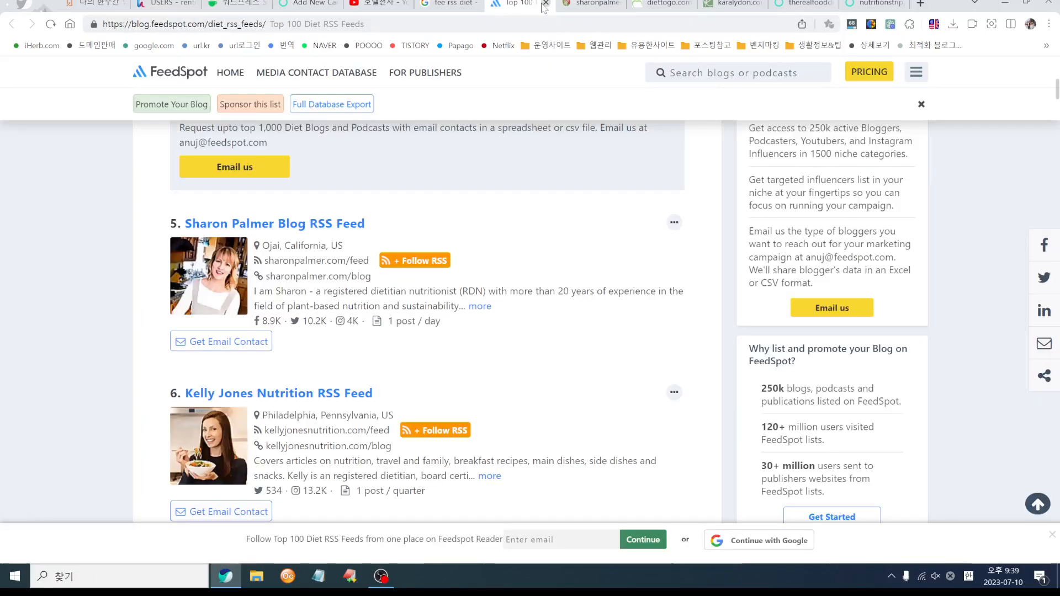
left_click(545, 8)
left_click(545, 8)
left_click(545, 4)
left_click(545, 4)
left_click(545, 3)
left_click(546, 4)
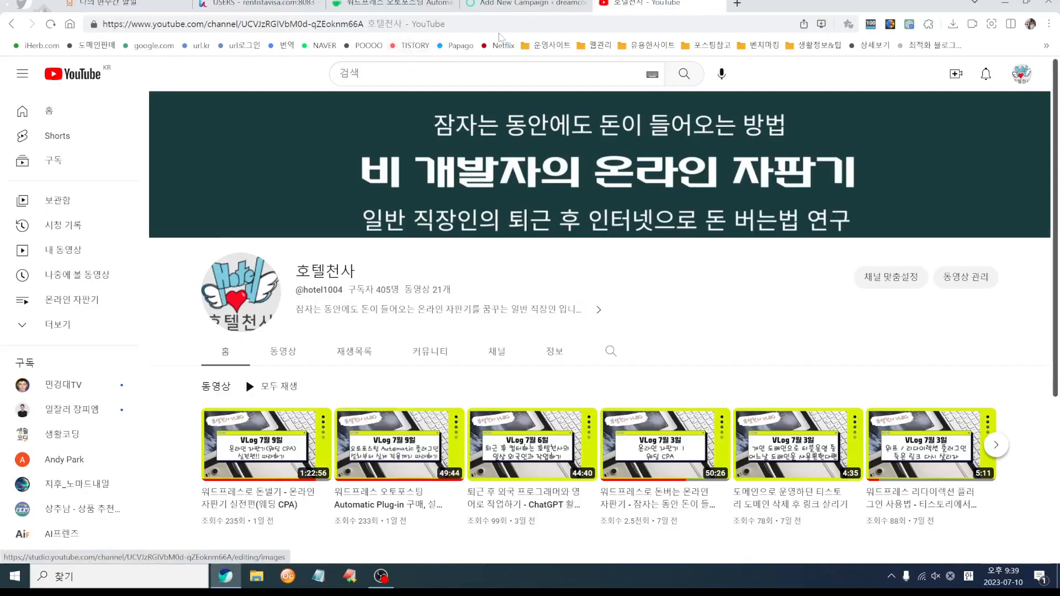
left_click(474, 5)
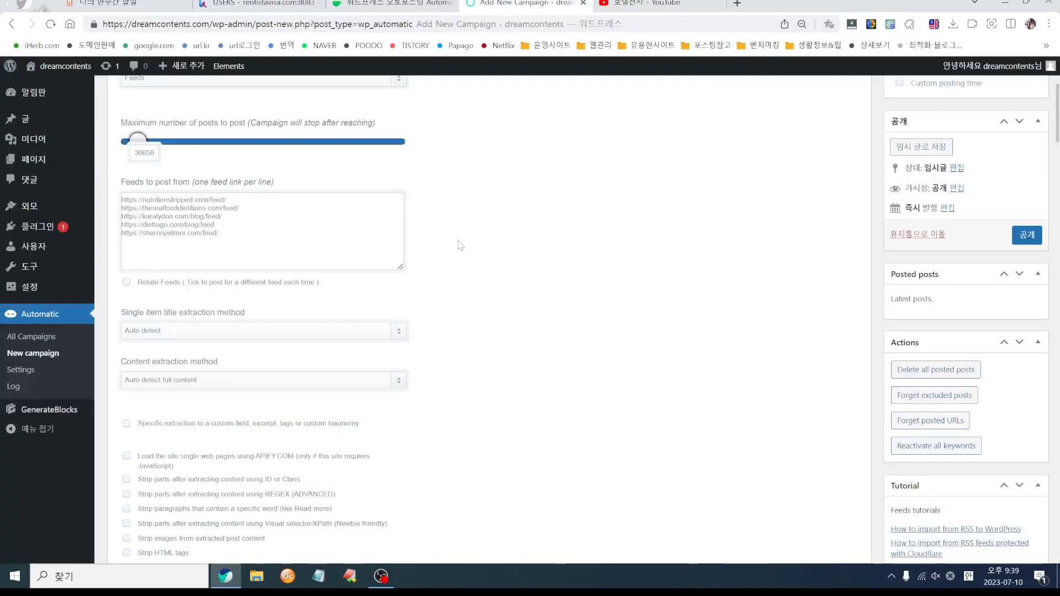
scroll(516, 344, "down", 1)
scroll(517, 343, "up", 1)
- In File Explorer, open reference image 1.jpg from the automatic_setting folder under D:\WEB\워드프레스\구매 Plug-in\WP-Automatic-plugin
key("super+e")
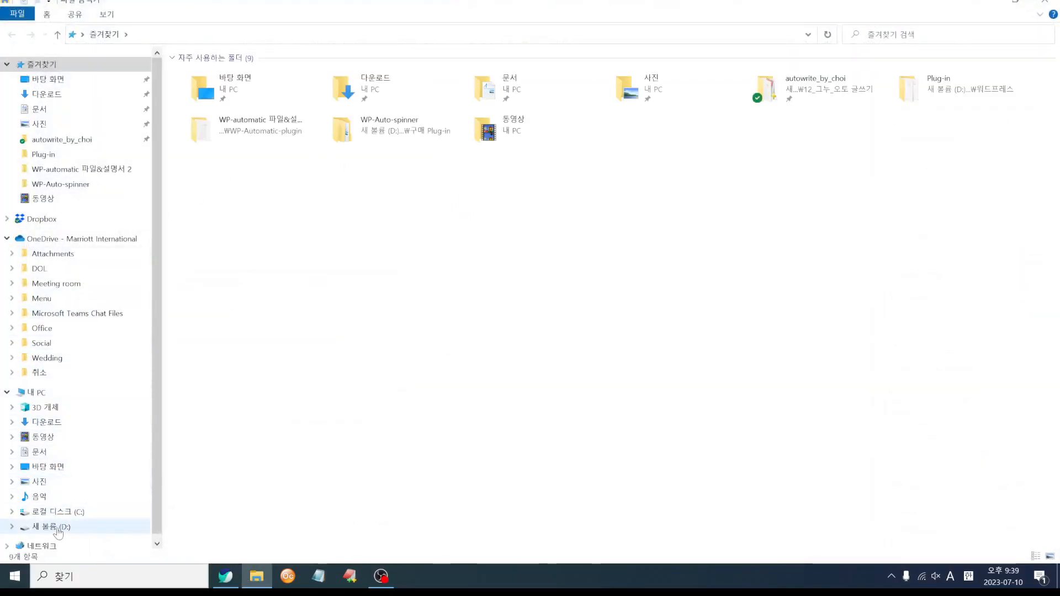
left_click(53, 526)
double_click(224, 133)
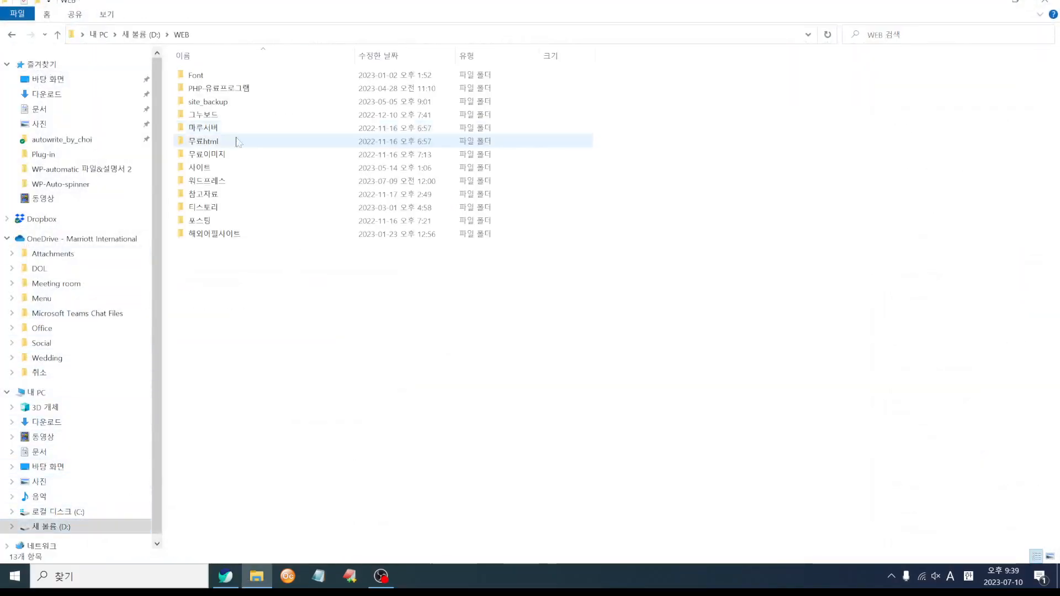
left_click(220, 181)
double_click(220, 181)
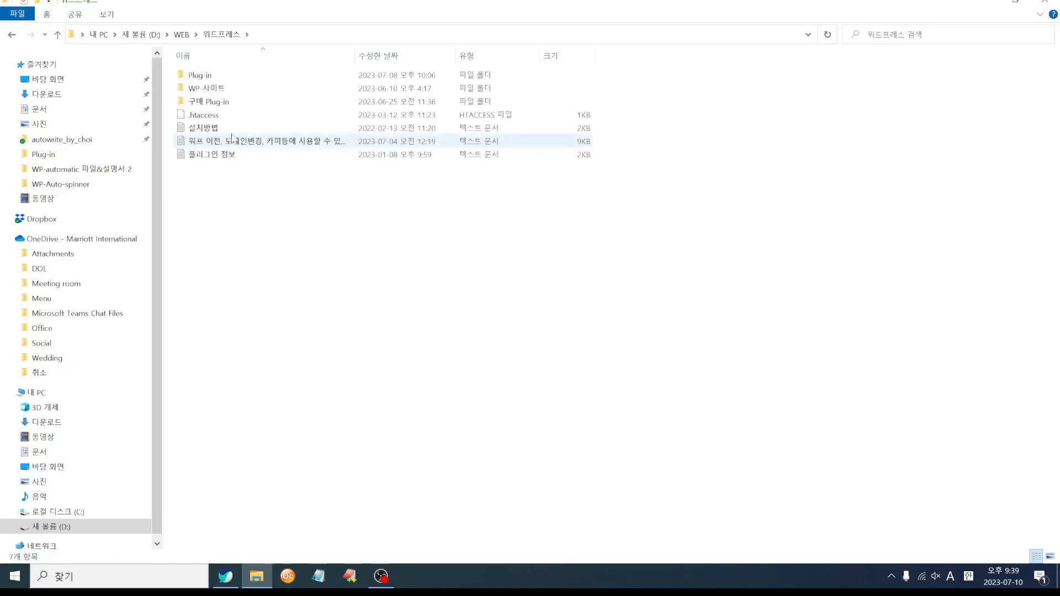
double_click(231, 103)
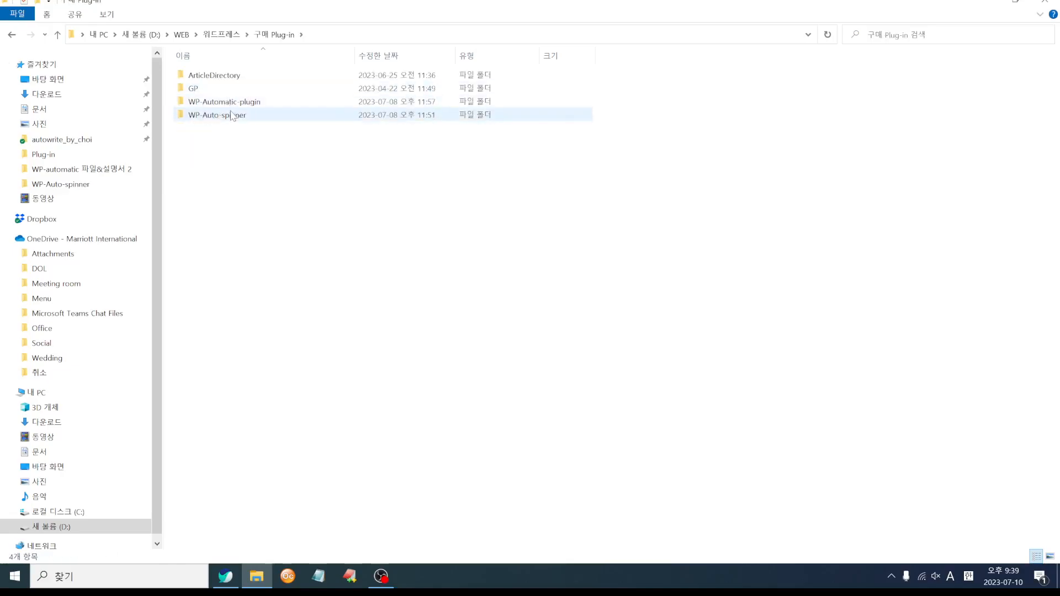
double_click(234, 102)
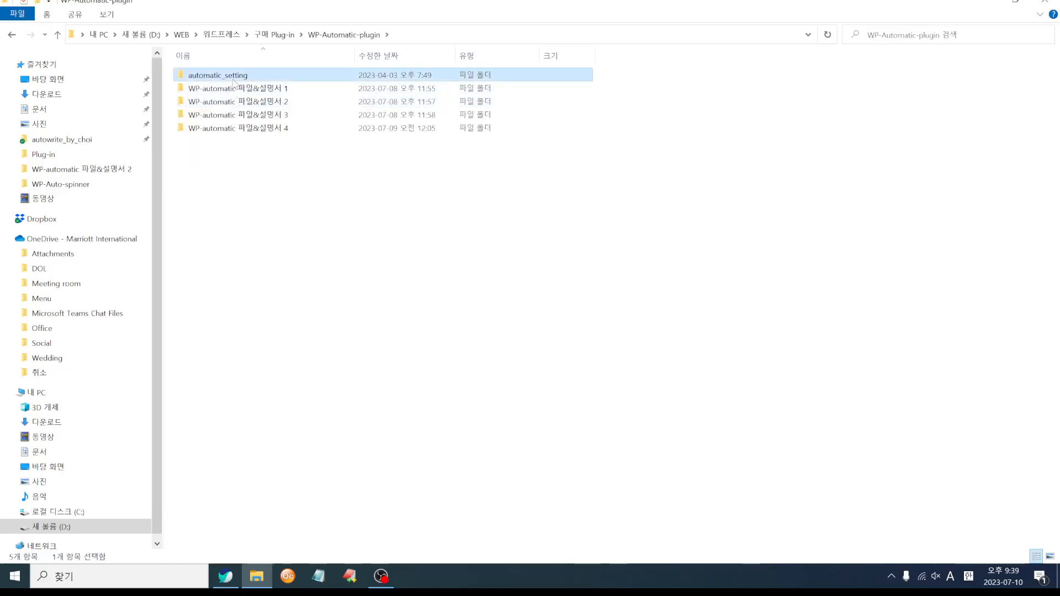
double_click(219, 74)
double_click(219, 100)
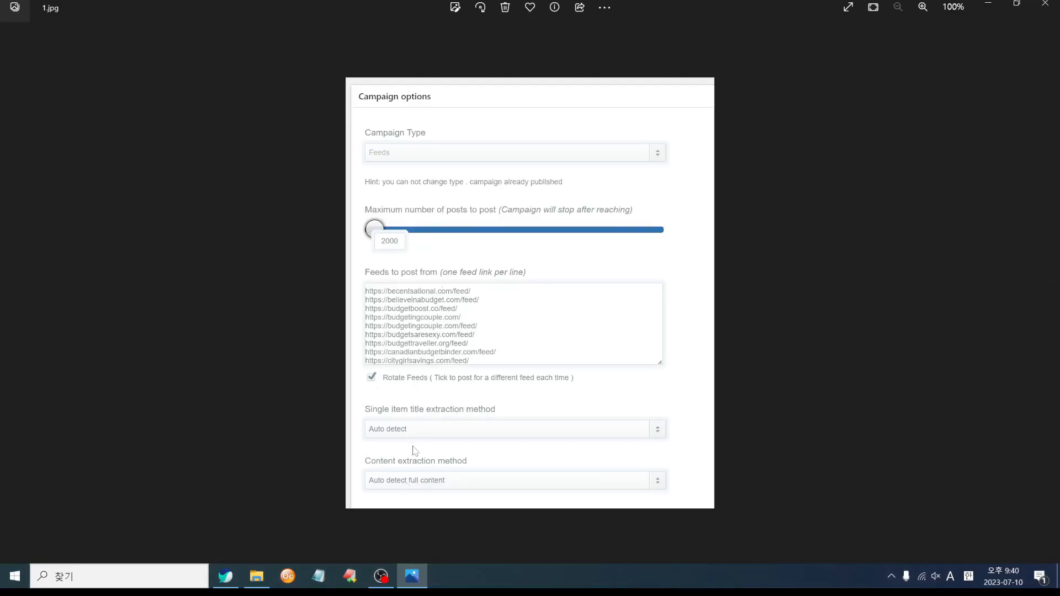
- Following reference image 2.jpg, enable "Skip posts with no content" and "Skip posts without images" in the campaign options
left_click(231, 579)
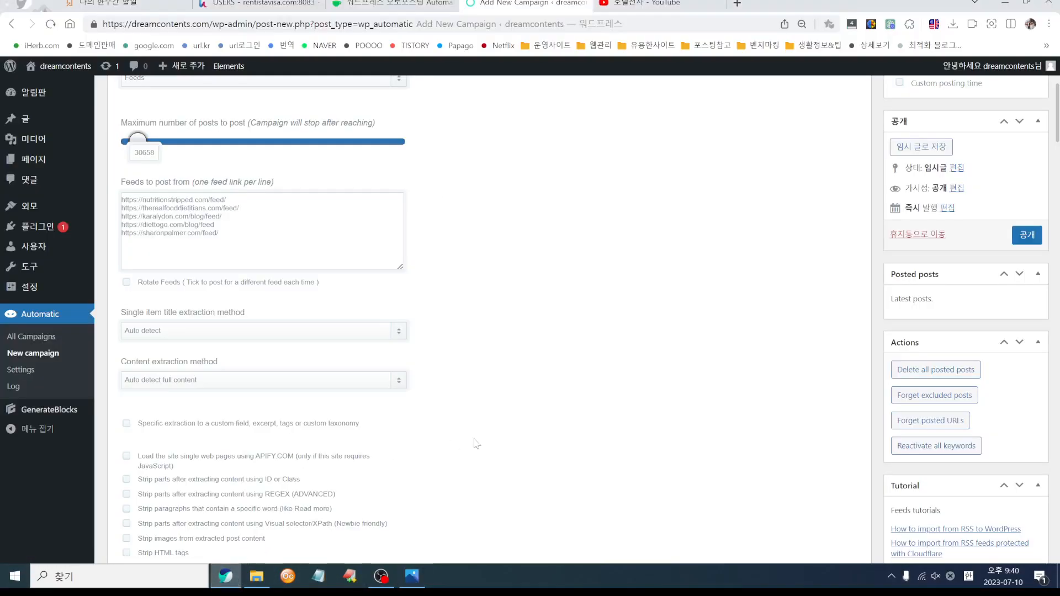
scroll(509, 437, "down", 3)
key("alt+Tab")
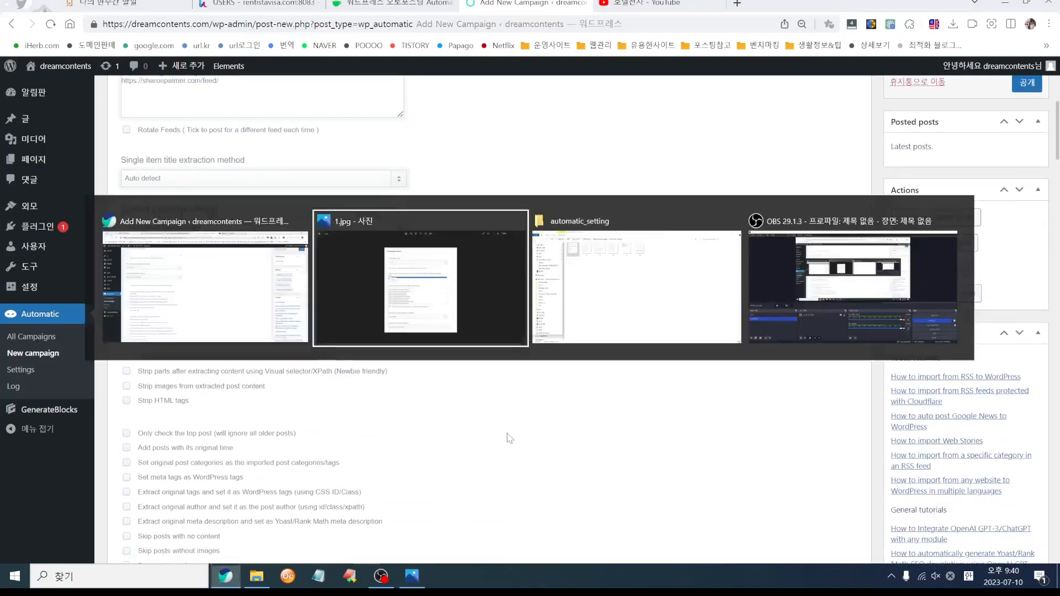
key("Right")
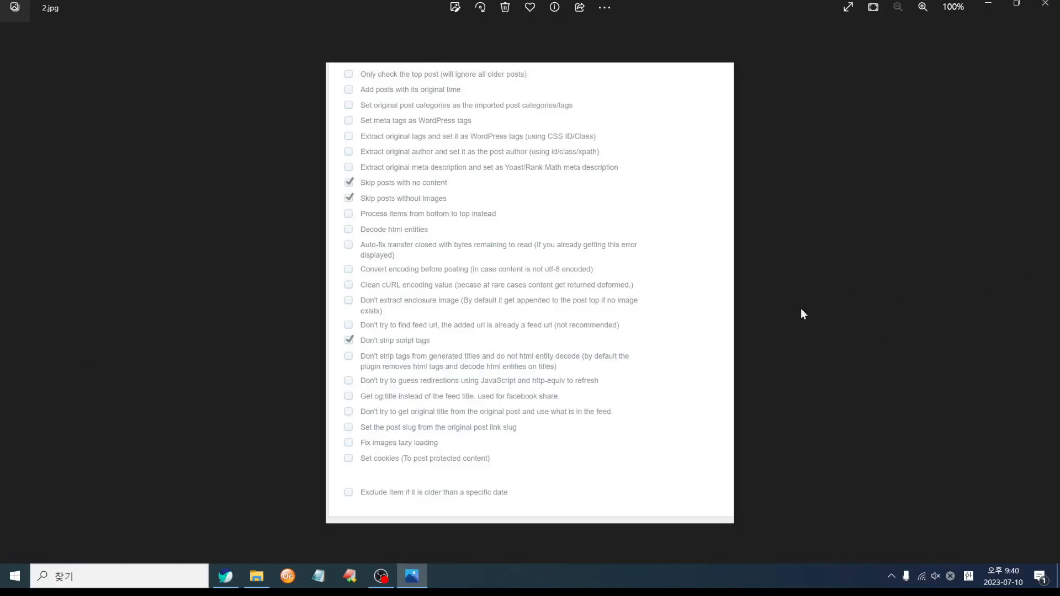
key("alt+Tab")
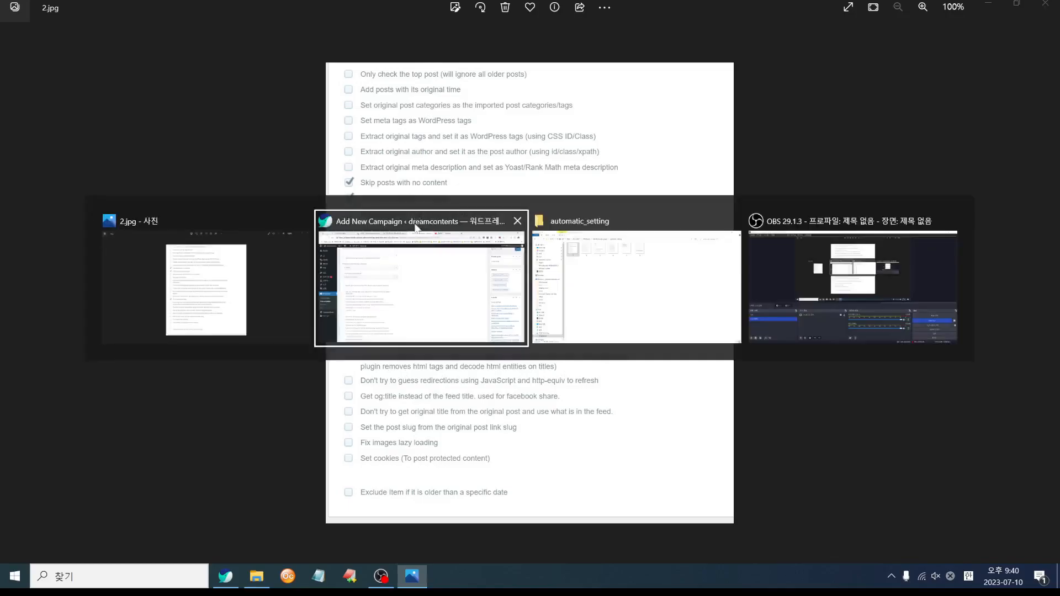
scroll(436, 291, "down", 3)
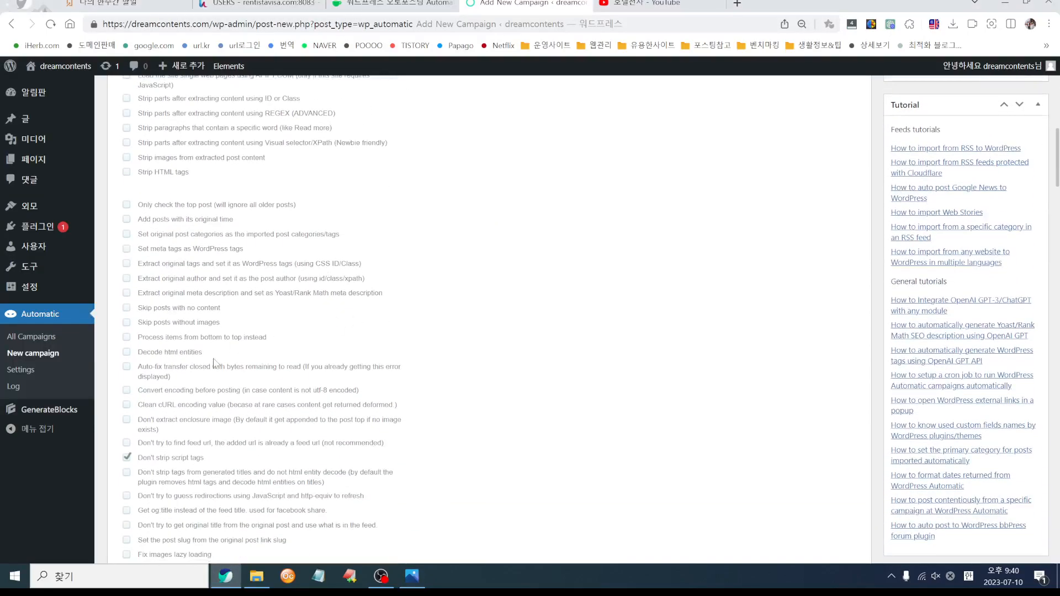
left_click(127, 307)
left_click(127, 322)
key("alt+Tab")
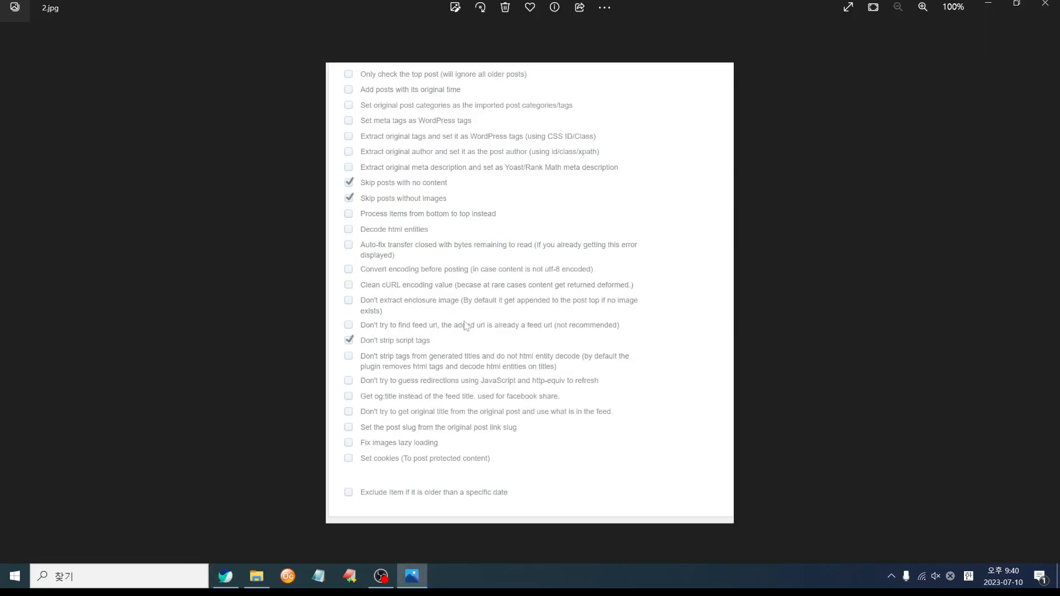
key("alt+Tab")
- Compare the post template with reference image 3.jpg and put the source link on its own line after <br> in the post text template
scroll(430, 436, "down", 5)
key("alt+Tab")
left_click(1048, 293)
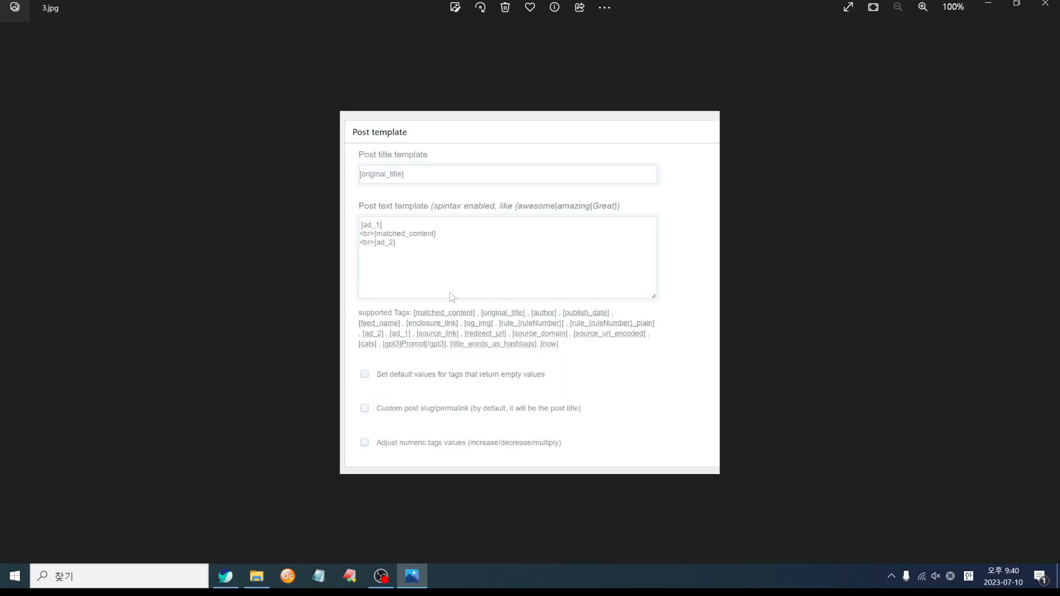
key("alt+Tab")
scroll(287, 376, "down", 3)
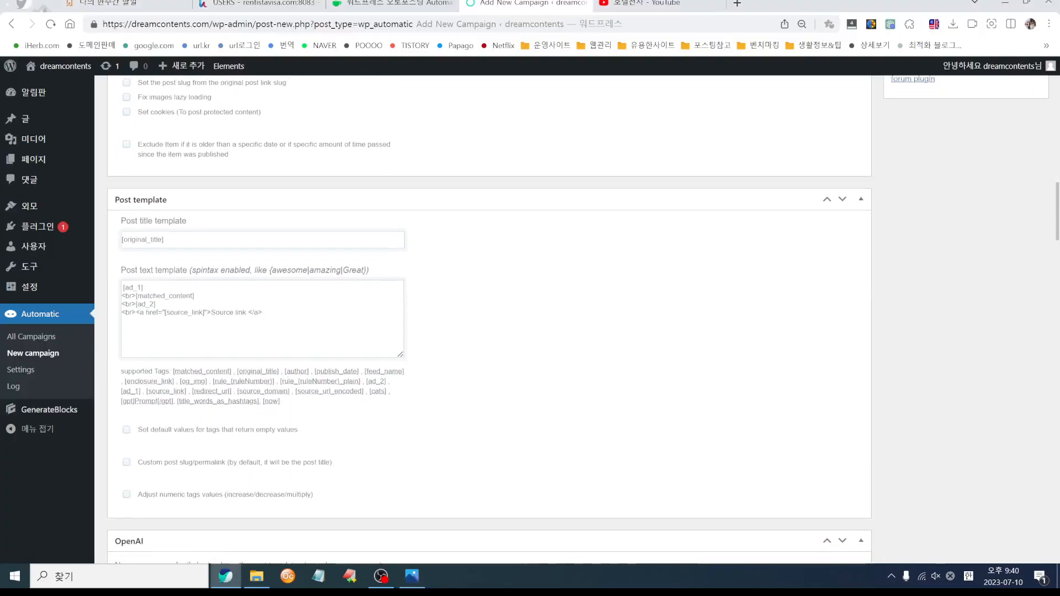
left_click(137, 312)
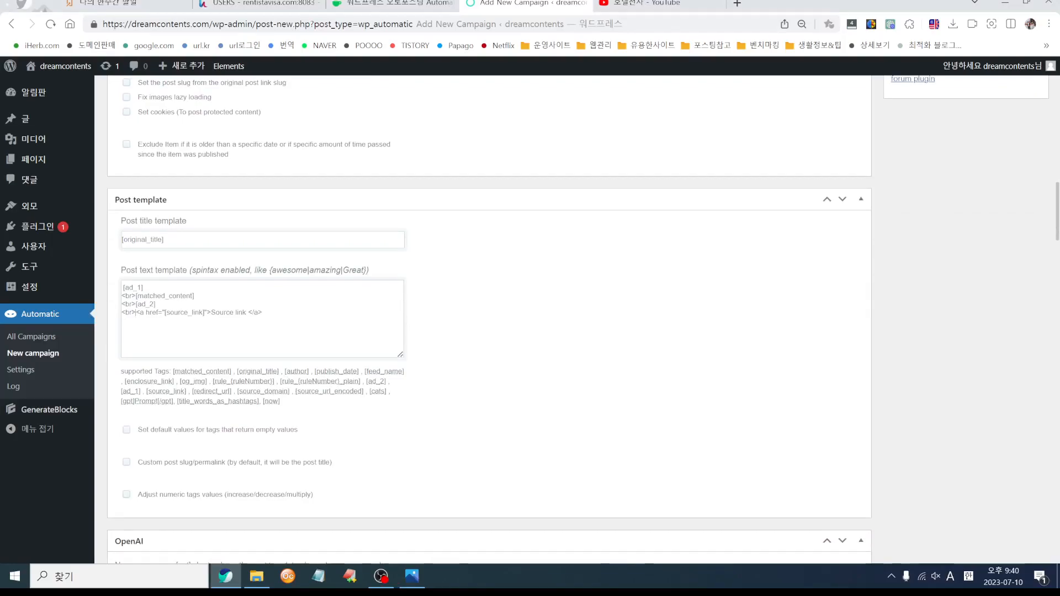
key("Return")
key("alt+Tab")
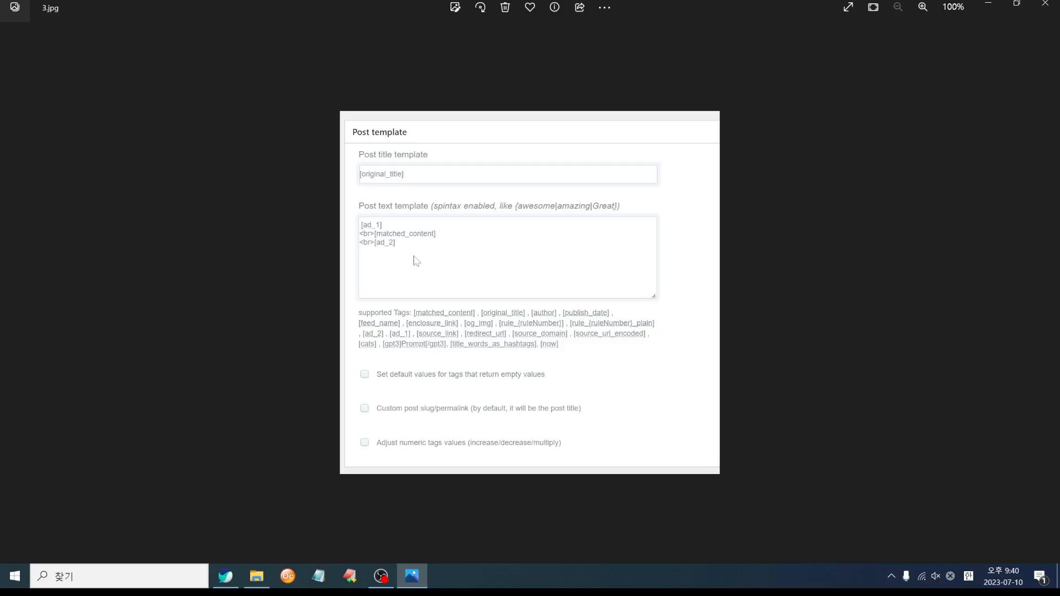
key("alt+Tab")
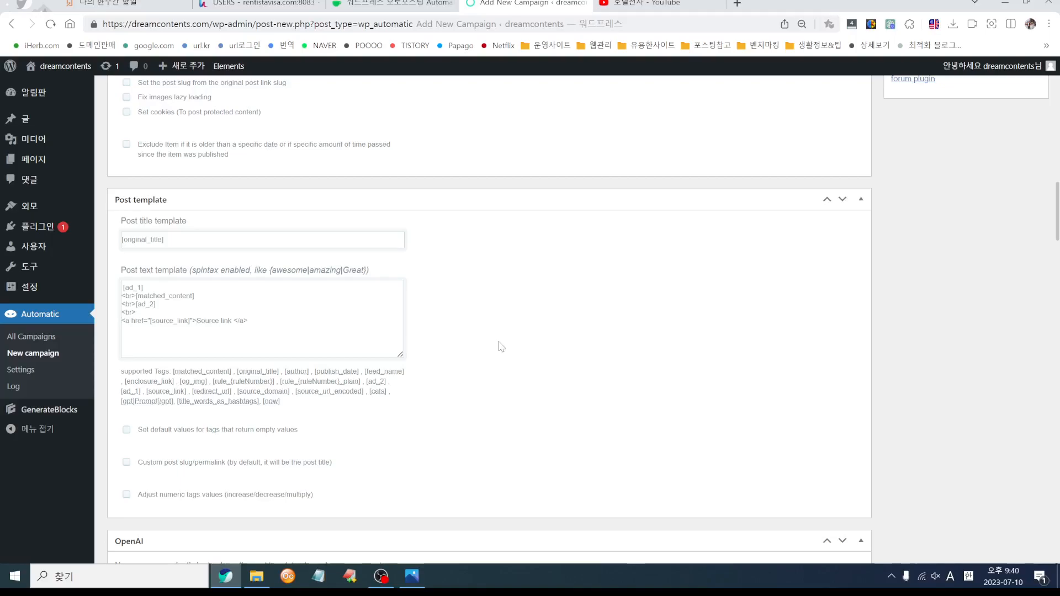
- Remove the [ad_1] and [ad_2] tags from the post text template, leaving <br>[matched_content] as its first line
left_click_drag(248, 321, 120, 328)
left_click(482, 342)
key("alt+Tab")
key("alt+Tab")
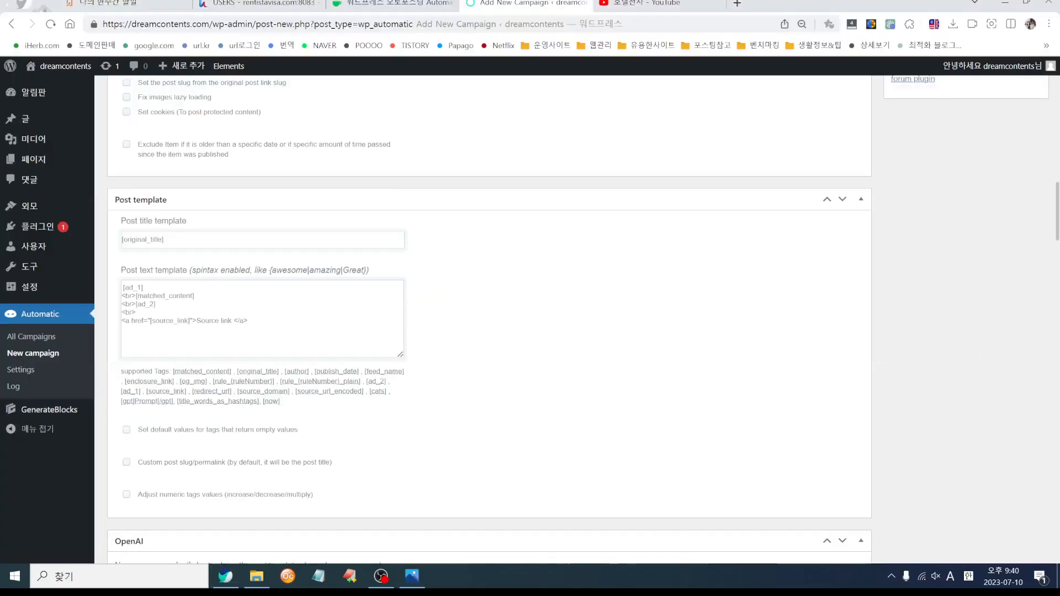
left_click_drag(143, 288, 122, 288)
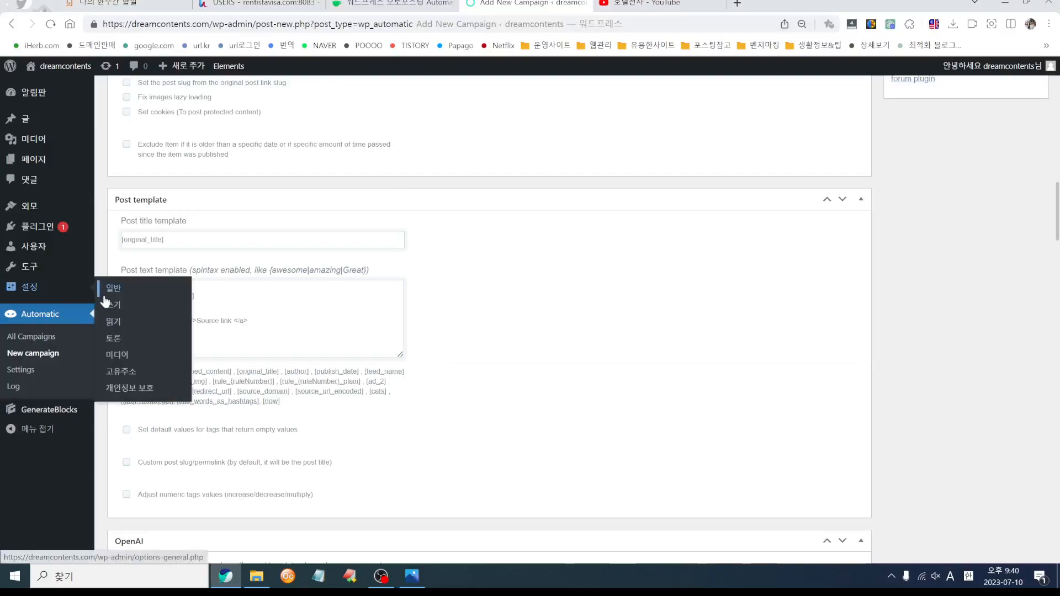
key("BackSpace")
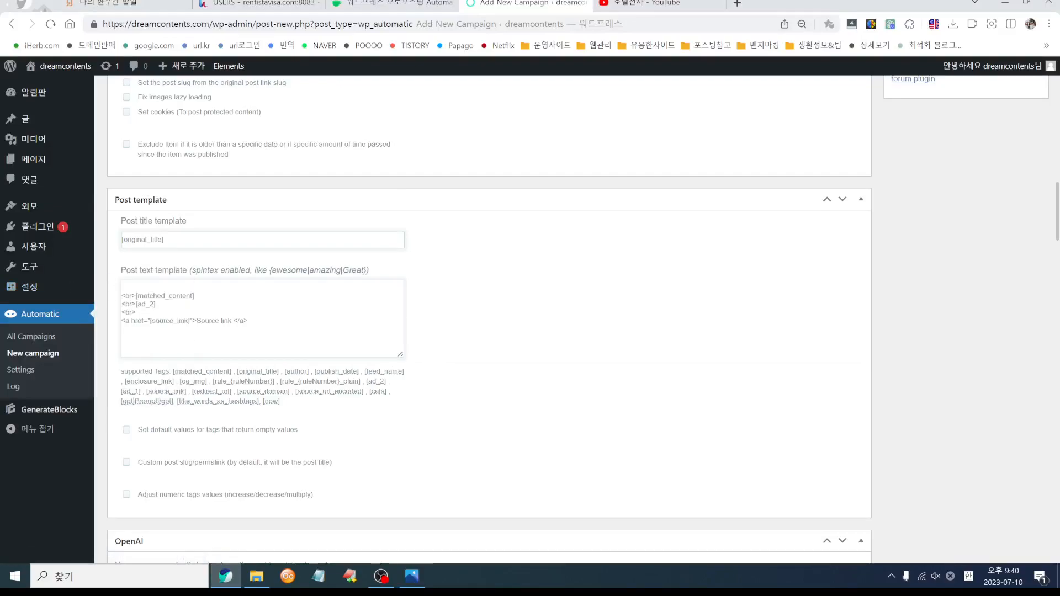
key("BackSpace")
key("BackSpace")
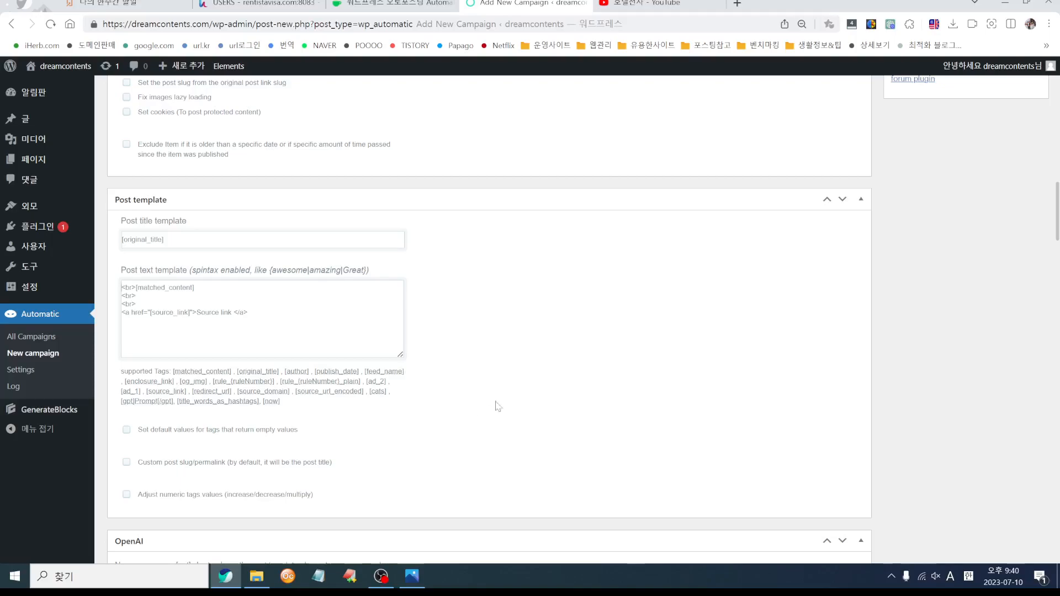
- Bring up reference image 4.jpg and review the campaign form's OpenAI and post type, format and status sections
key("alt+Tab")
key("alt+Tab")
key("alt+Tab")
left_click(1048, 293)
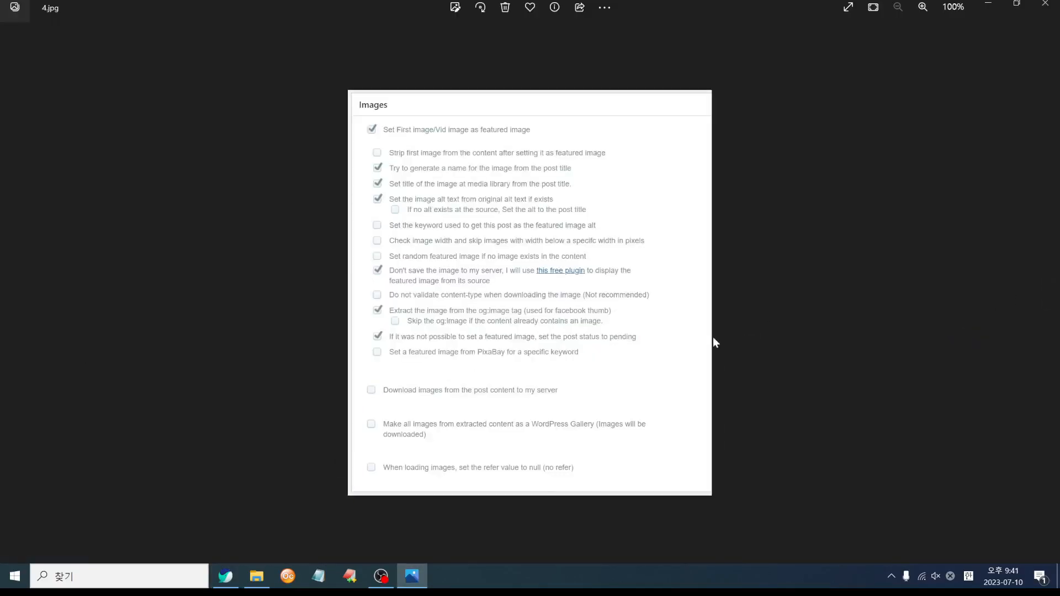
key("alt+Tab")
scroll(516, 346, "down", 6)
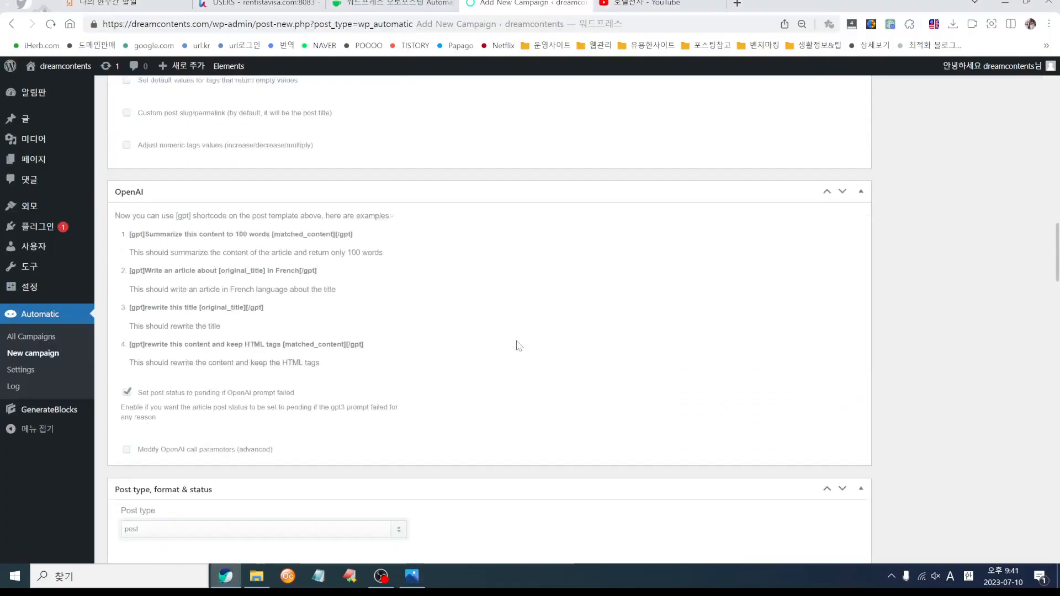
scroll(519, 346, "down", 5)
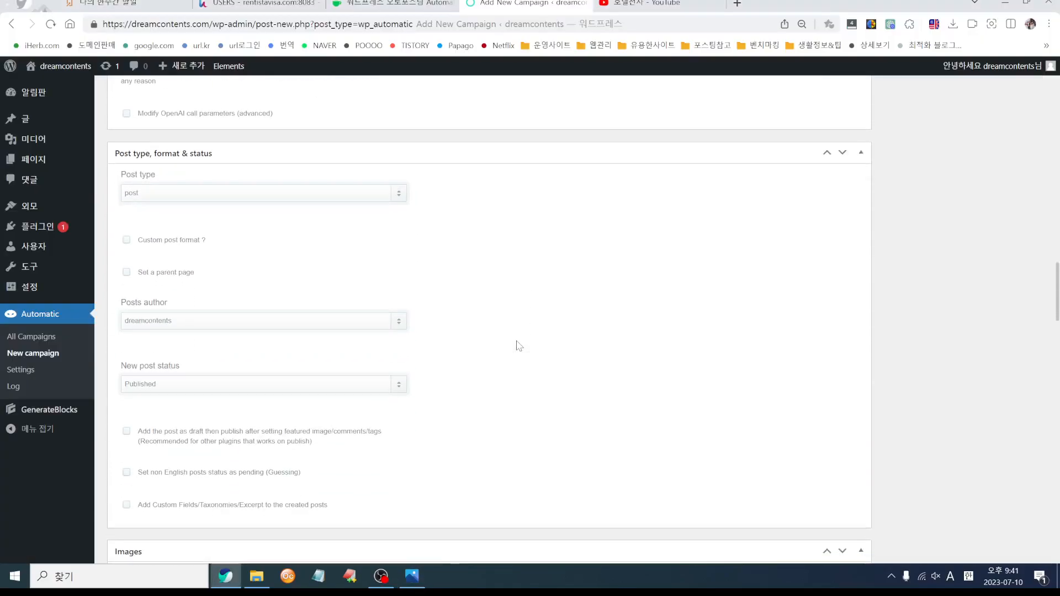
scroll(517, 345, "down", 3)
scroll(516, 346, "up", 3)
- Try Draft as the new post status and restore it to Published
left_click(398, 389)
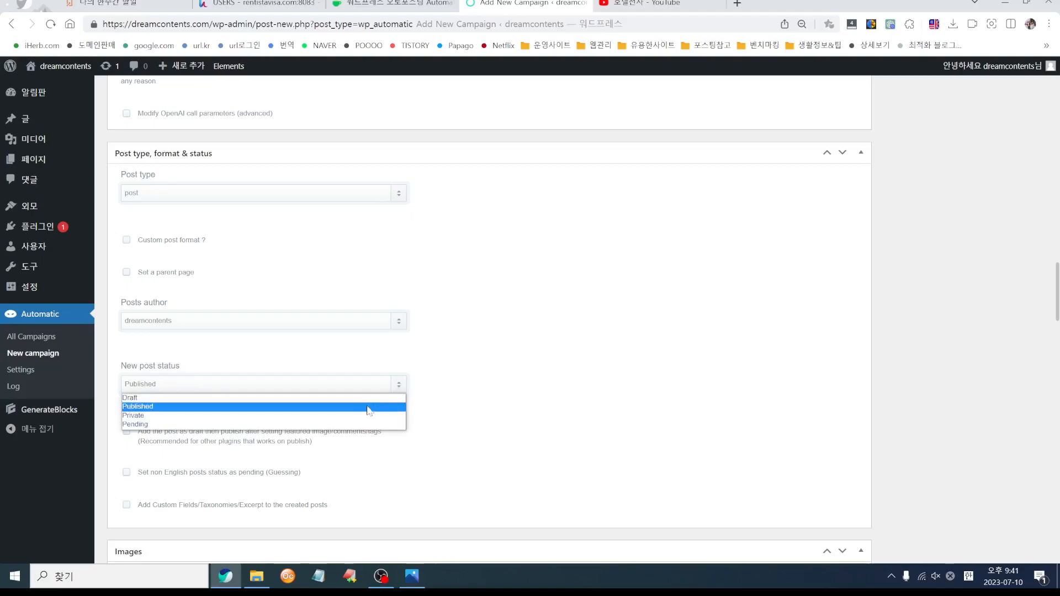
left_click(297, 398)
left_click(398, 384)
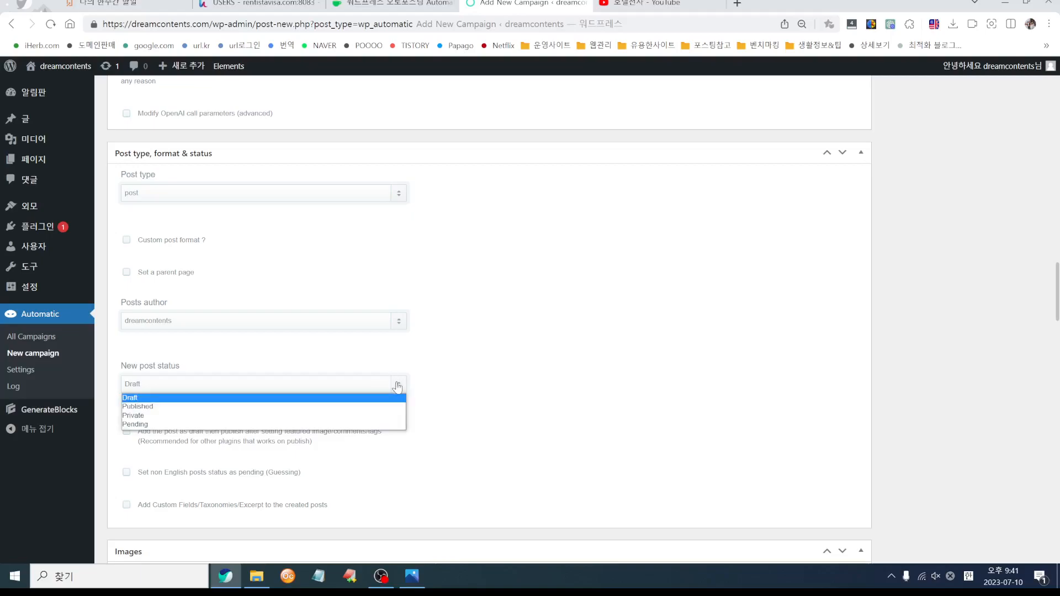
left_click(374, 407)
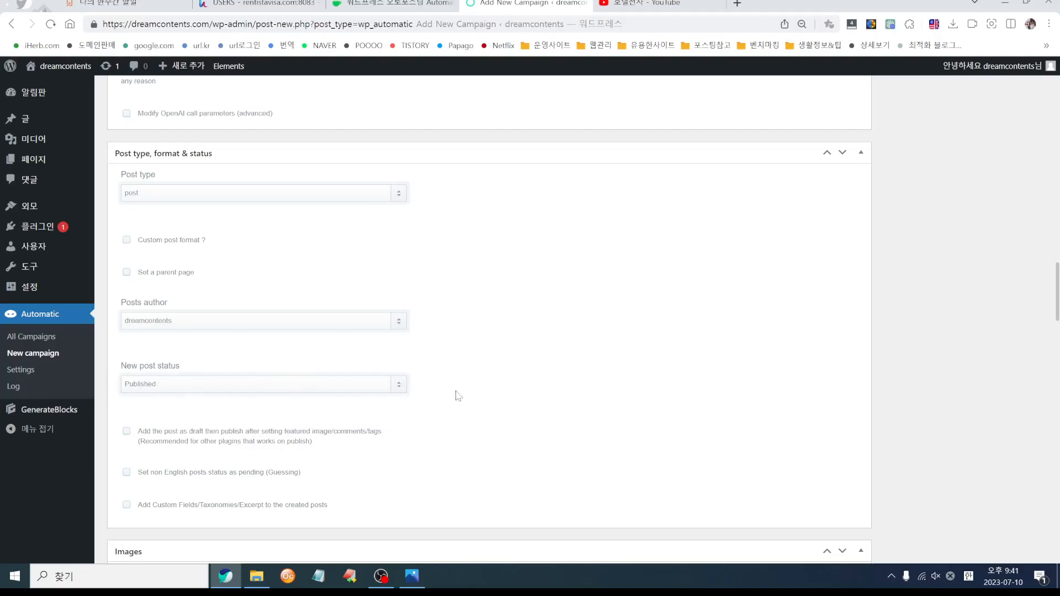
- Following reference image 4.jpg, enable generating the image name and media library title from the post title, and setting alt text from the original
key("alt+Tab")
key("alt+Tab")
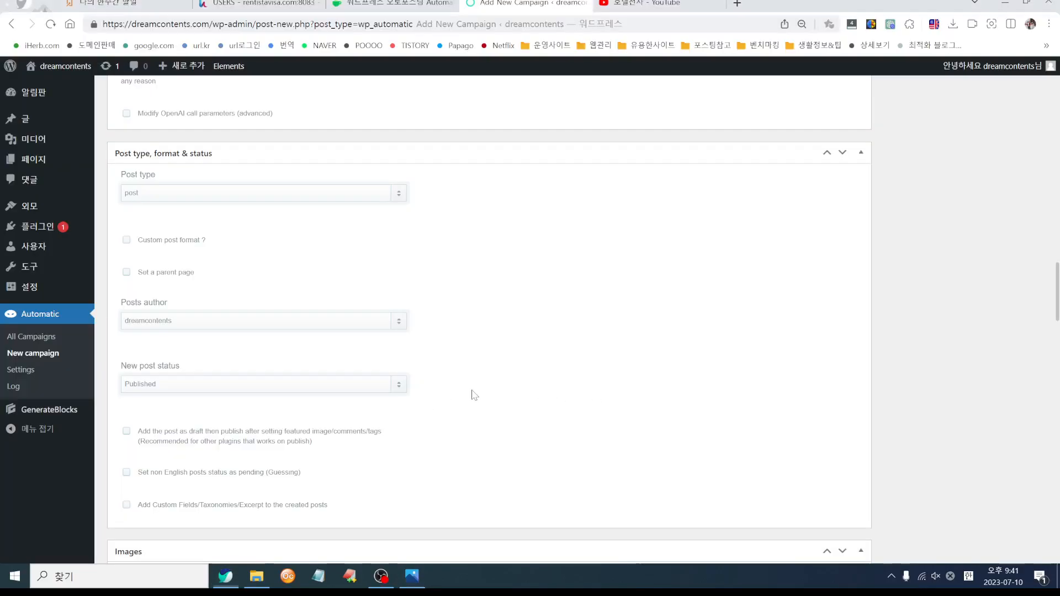
scroll(524, 391, "down", 5)
scroll(523, 391, "down", 3)
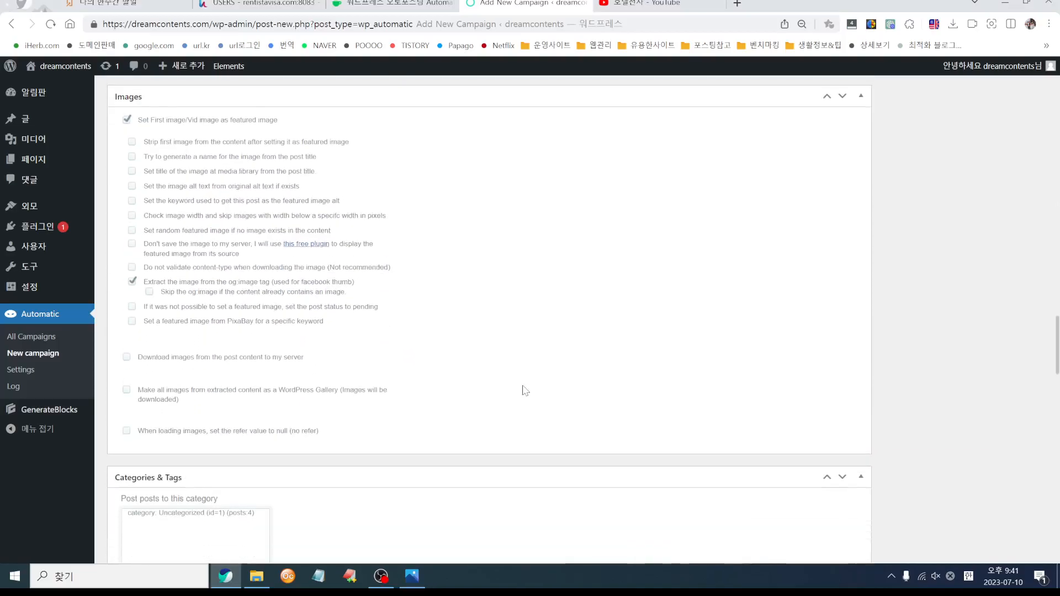
key("alt+Tab")
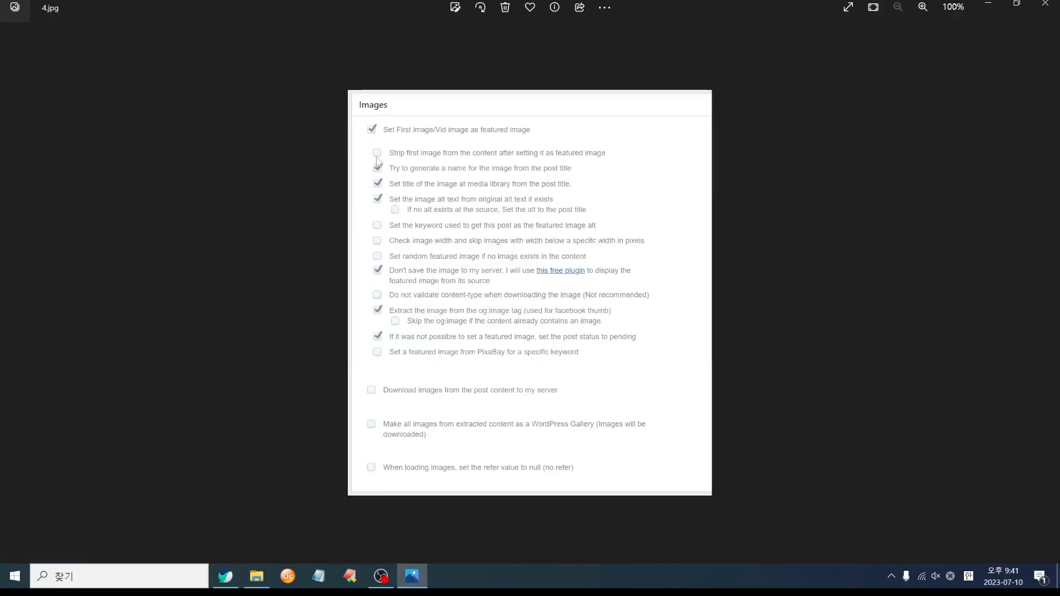
key("alt+Tab")
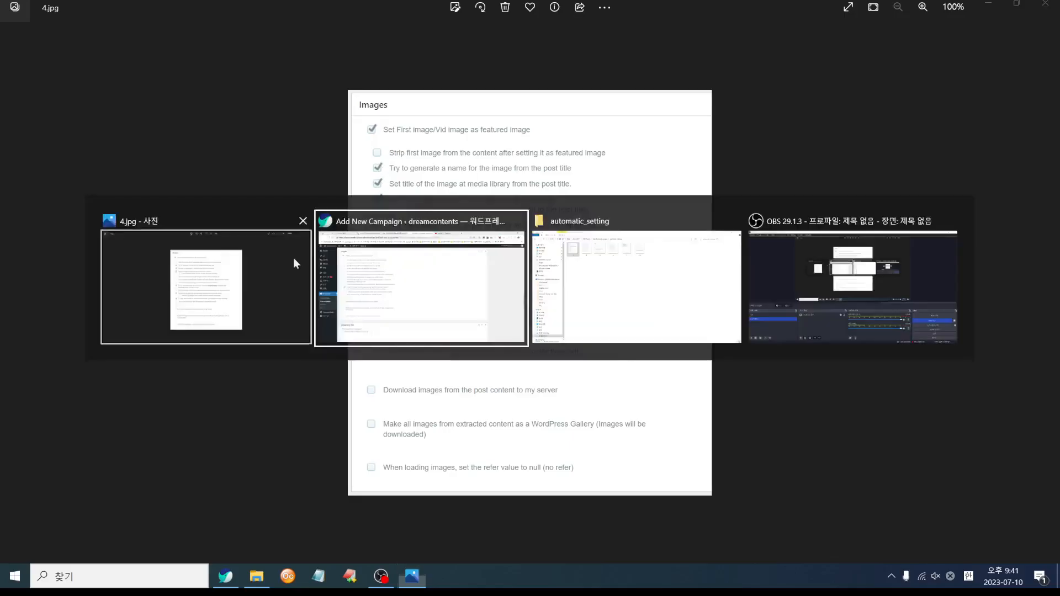
left_click(132, 155)
left_click(132, 169)
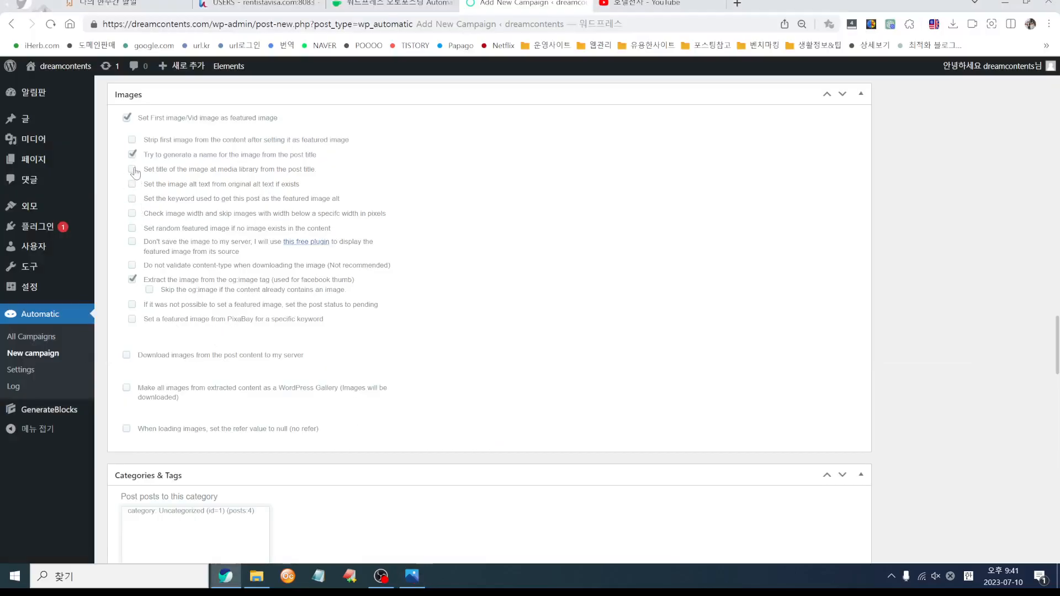
key("alt+Tab")
key("alt+Tab")
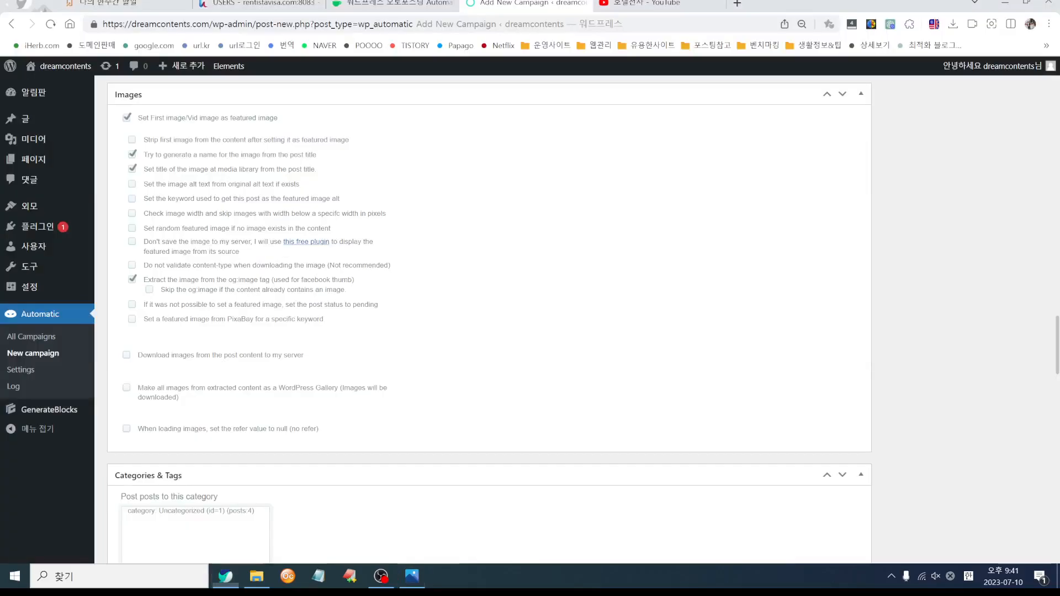
left_click(135, 184)
key("alt+Tab")
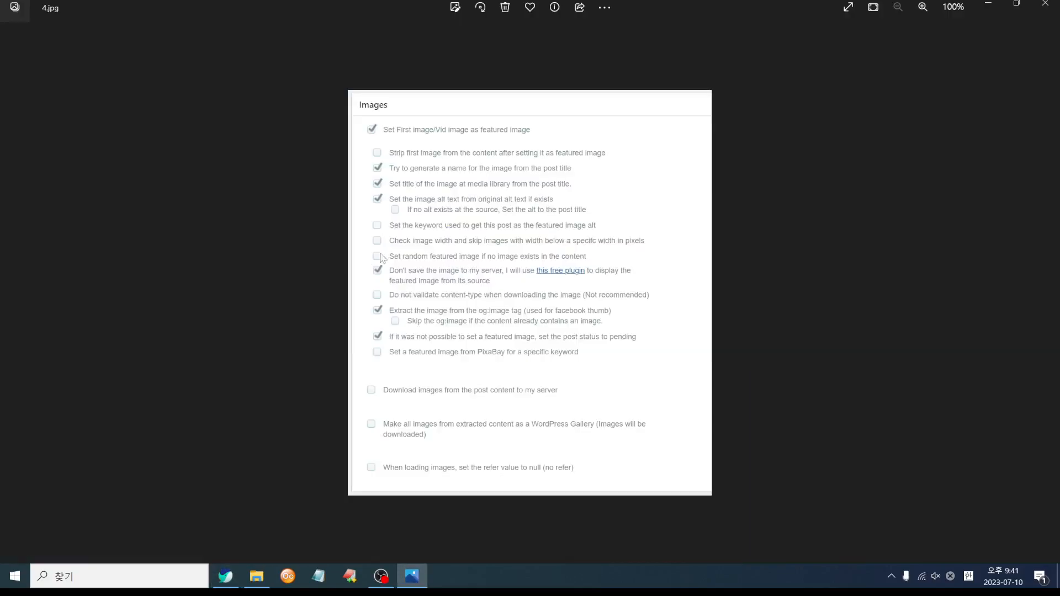
- Enable "Don't save the image to my server" and setting the post status to pending if a featured image cannot be set
key("alt+Tab")
key("alt+Tab")
key("alt+Tab")
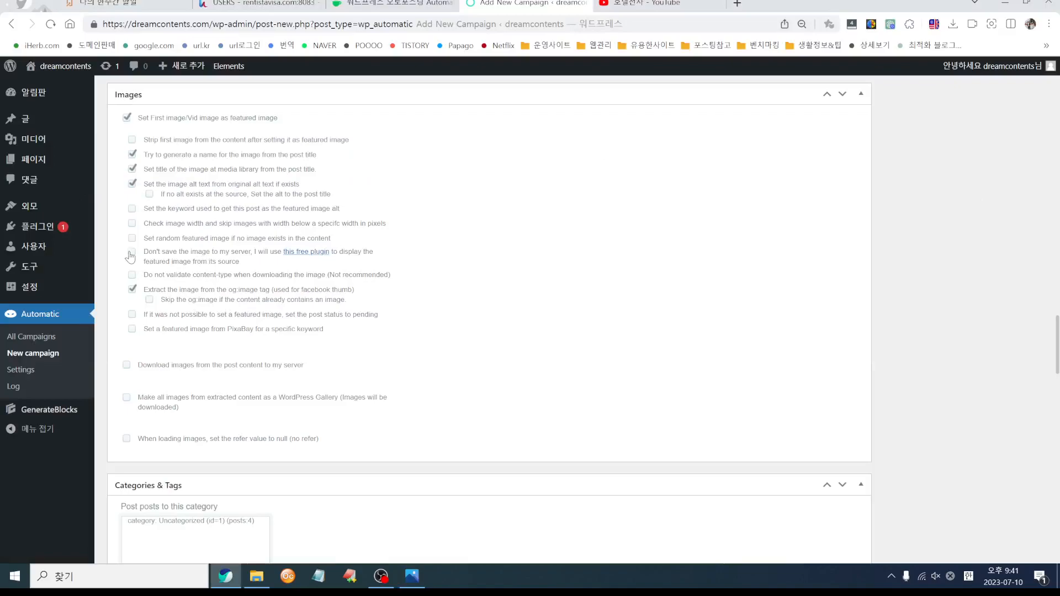
key("alt+Tab")
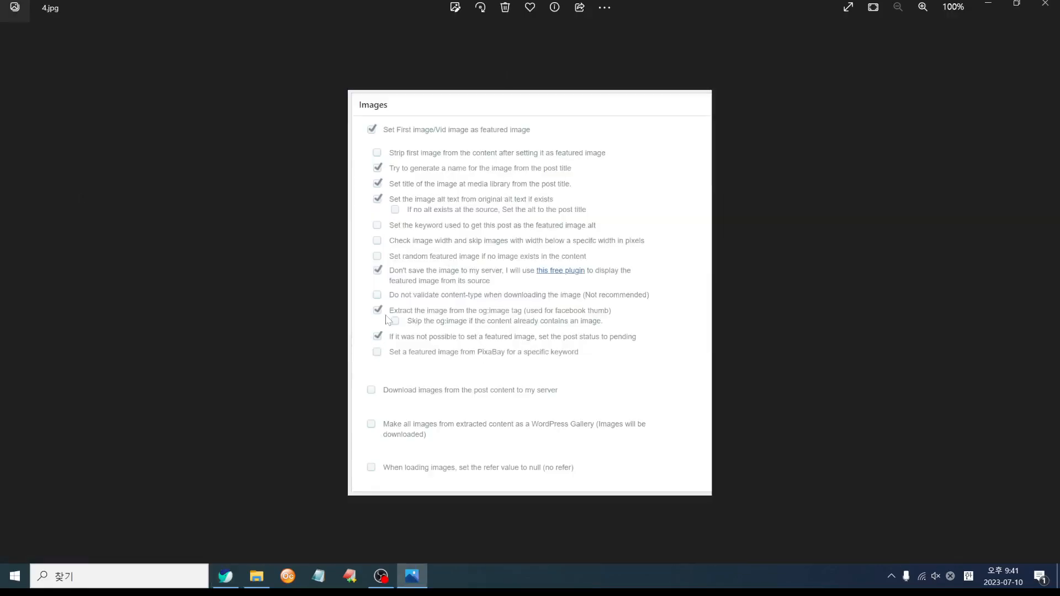
key("alt+Tab")
key("alt+Tab")
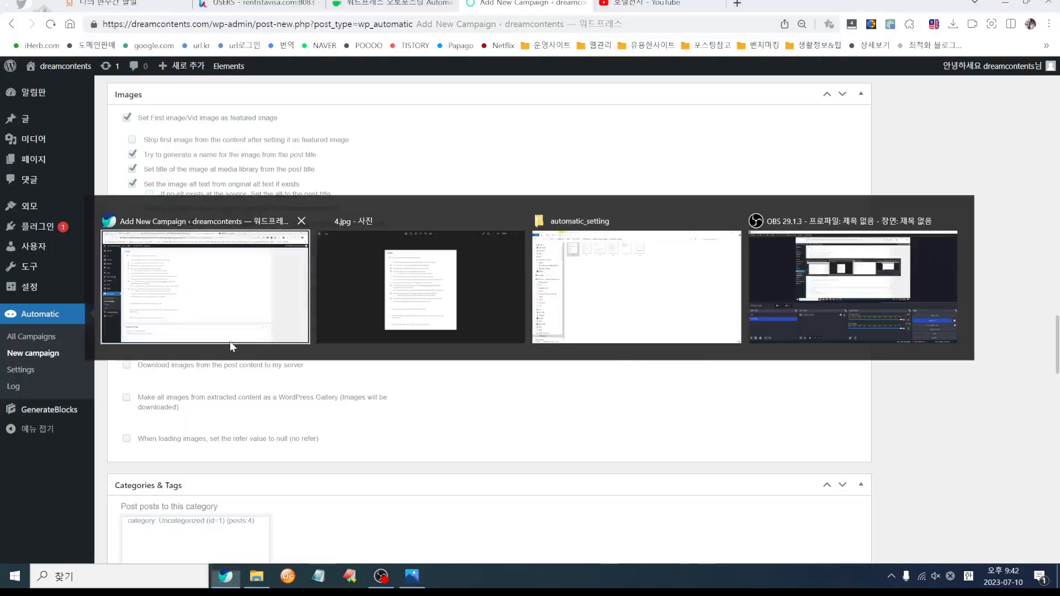
key("alt+Tab")
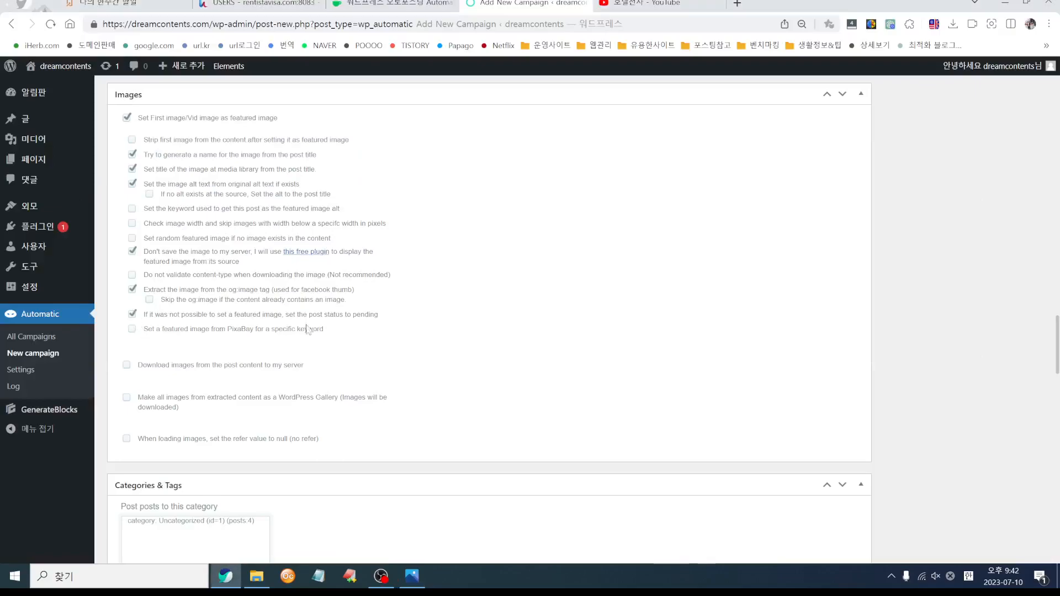
- Compare Categories & Tags with reference image 5.jpg and select Uncategorized as the category for the campaign's posts
key("alt+Tab")
key("alt+Tab")
key("alt+Tab")
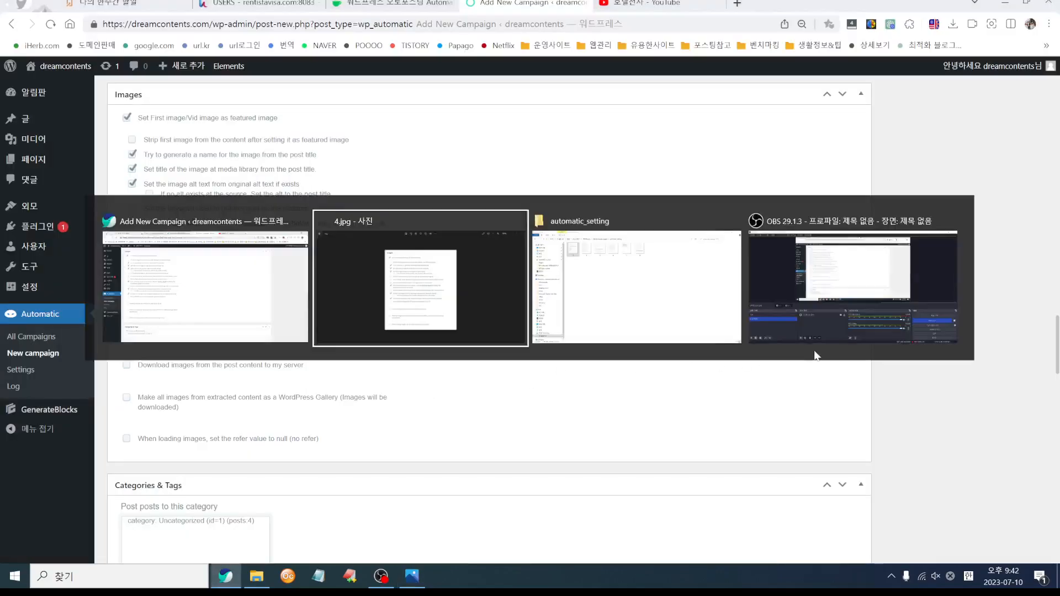
left_click(1048, 294)
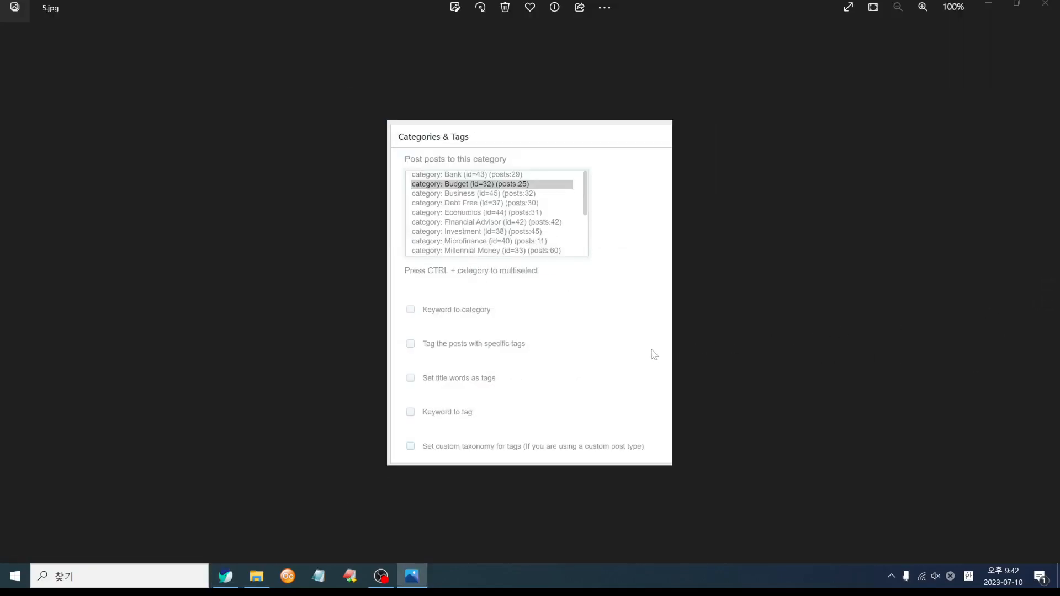
key("alt+Tab")
scroll(489, 355, "down", 5)
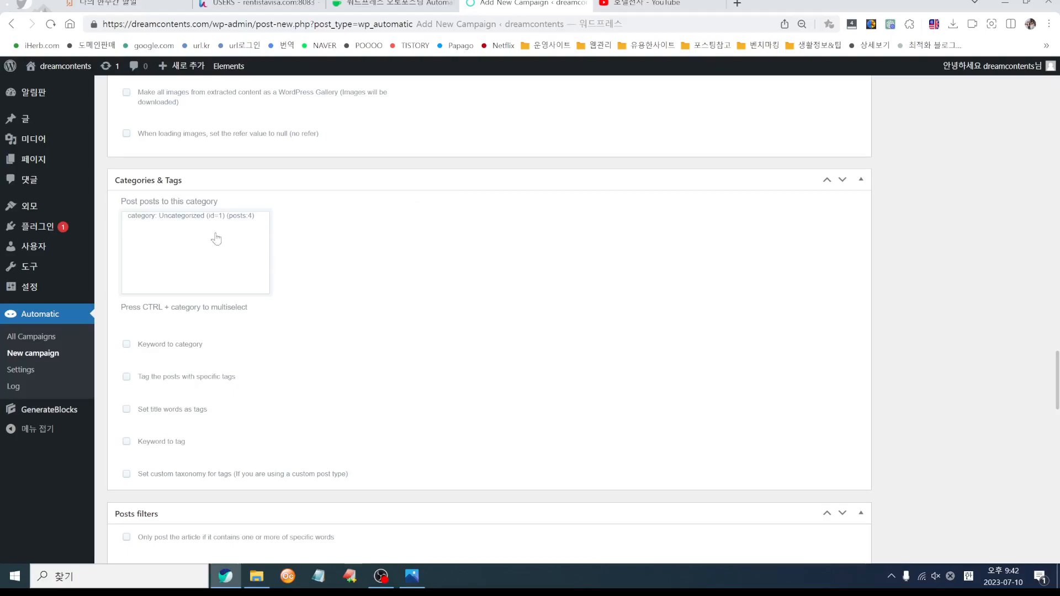
left_click(178, 216)
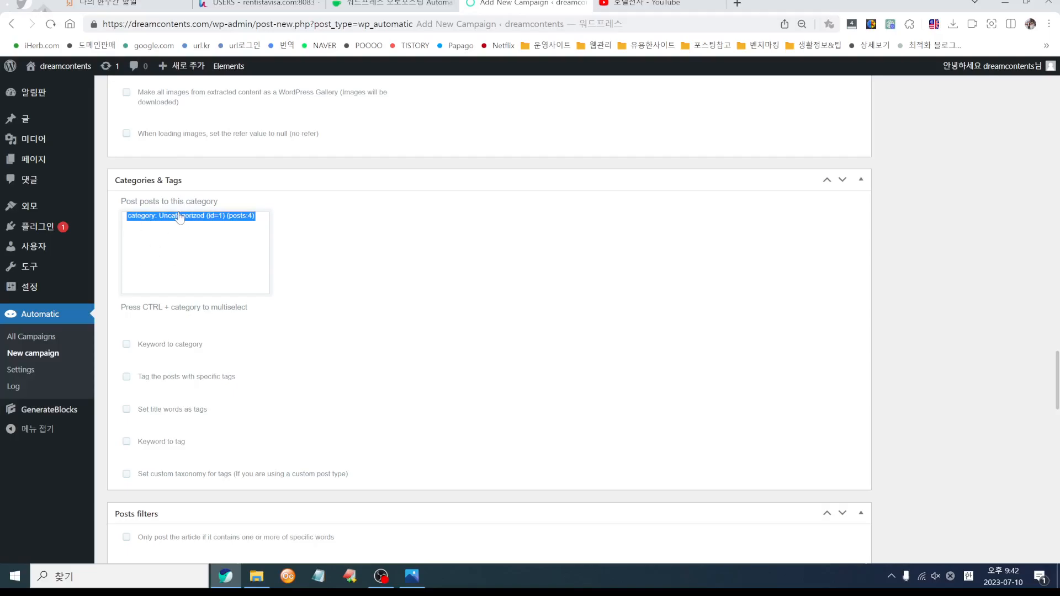
key("alt+Tab")
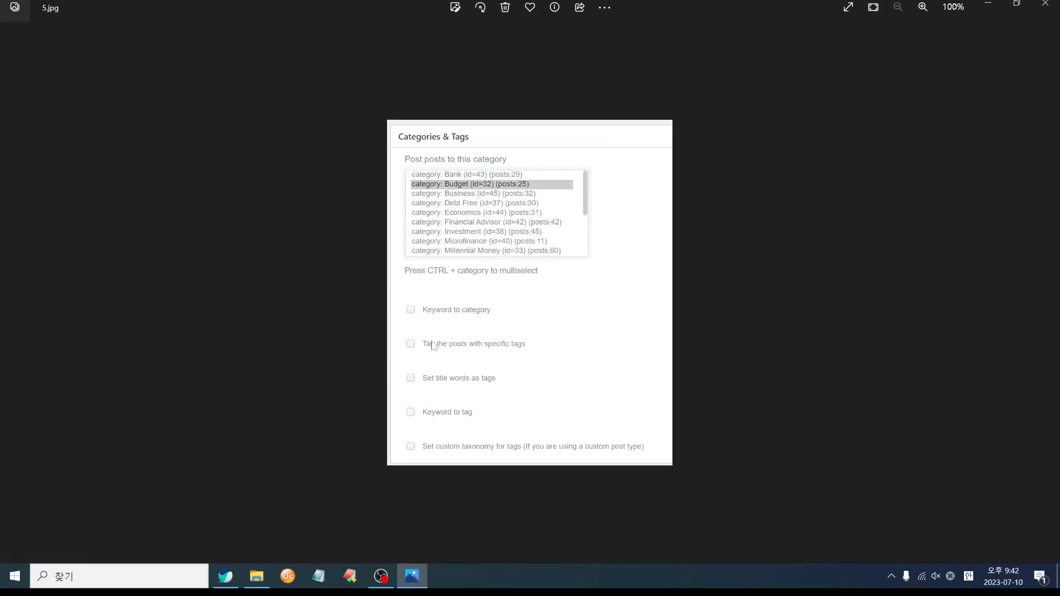
key("alt+Tab")
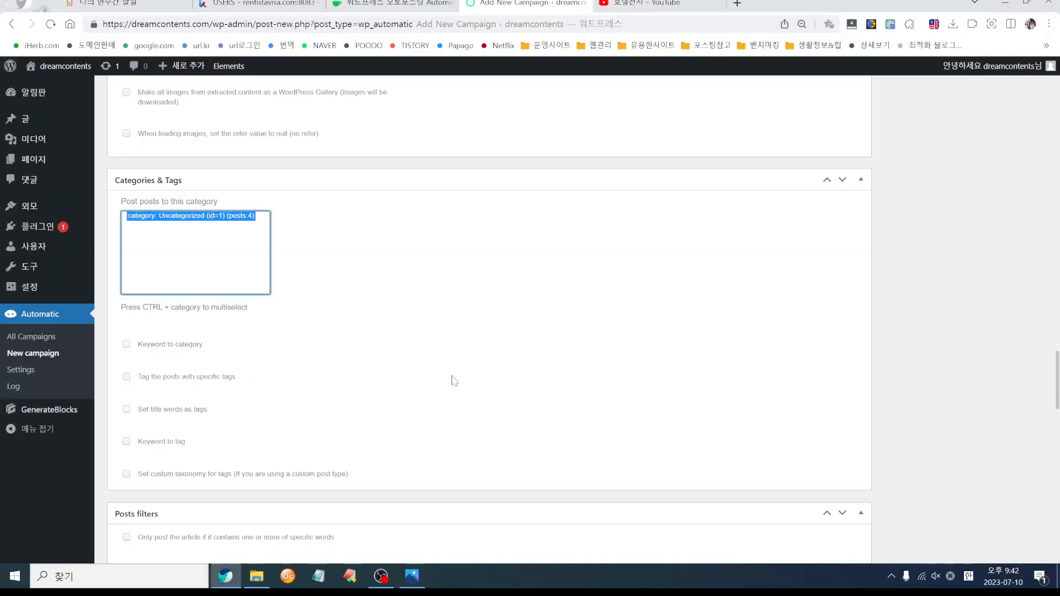
- Following reference image 6.jpg, enable the posts filter that skips posts whose title is already published in the database
scroll(454, 381, "down", 1)
scroll(455, 381, "down", 5)
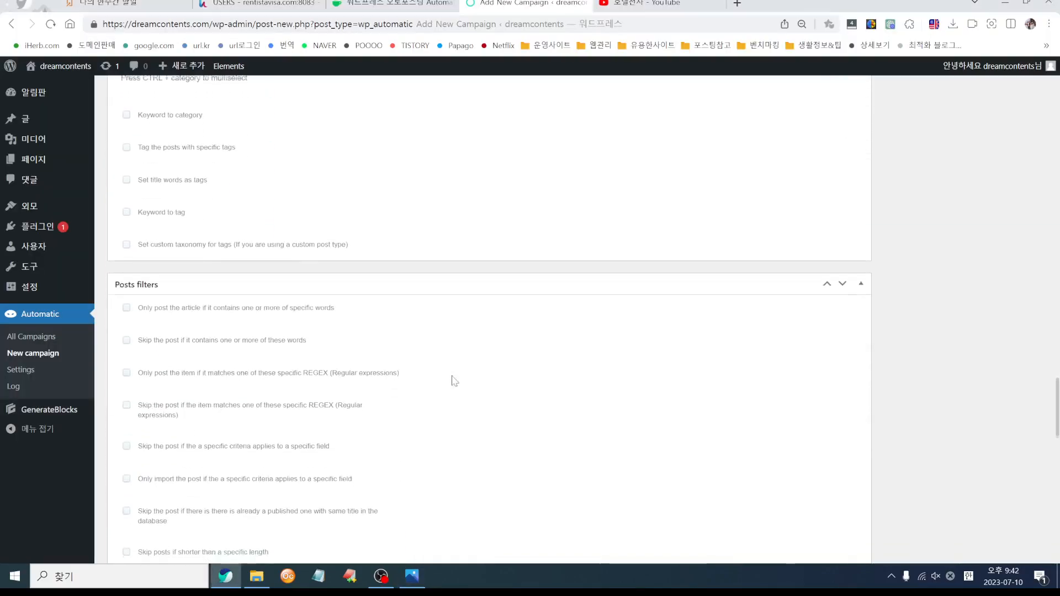
key("alt+Tab")
left_click(1052, 292)
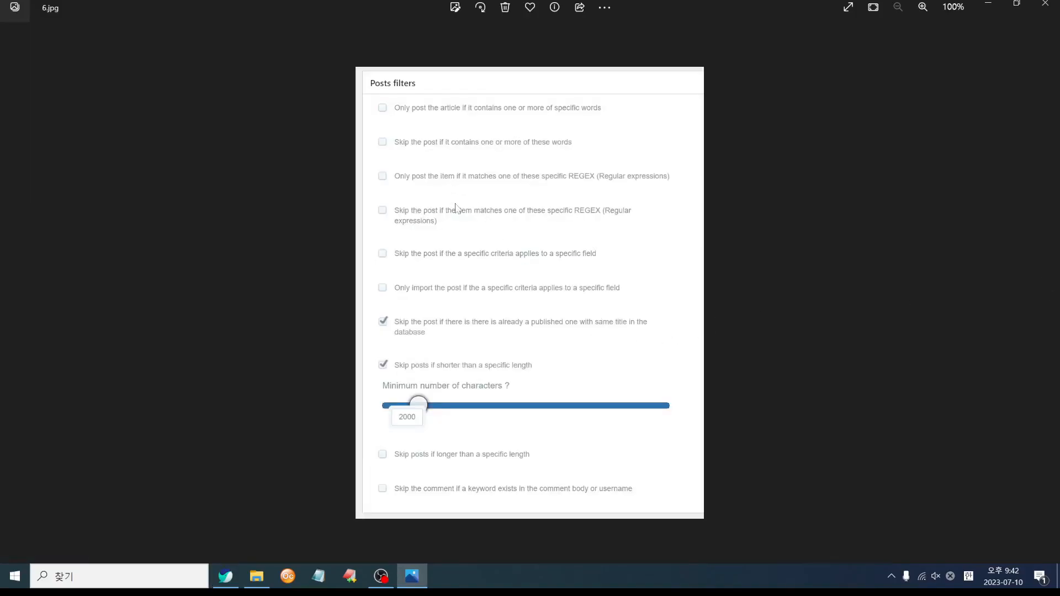
key("alt+Tab")
scroll(444, 267, "down", 1)
scroll(449, 268, "up", 1)
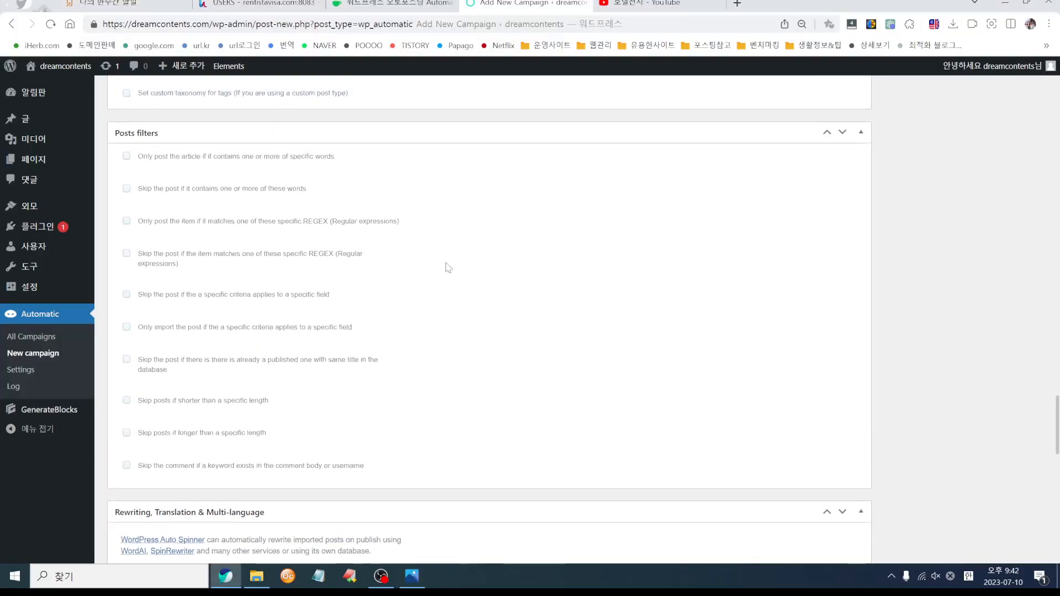
key("alt+Tab")
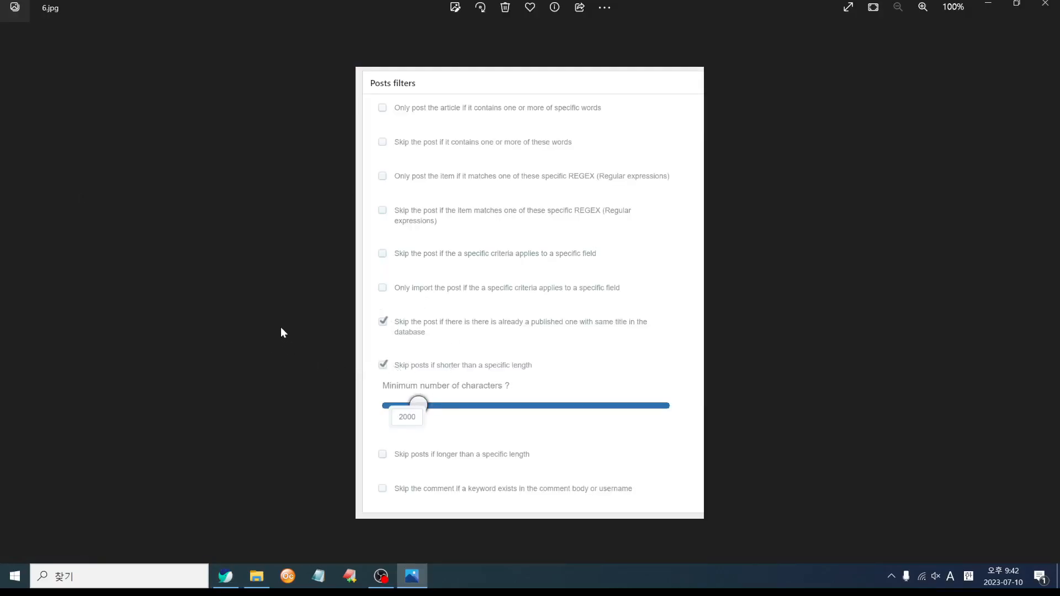
key("alt+Tab")
left_click(127, 359)
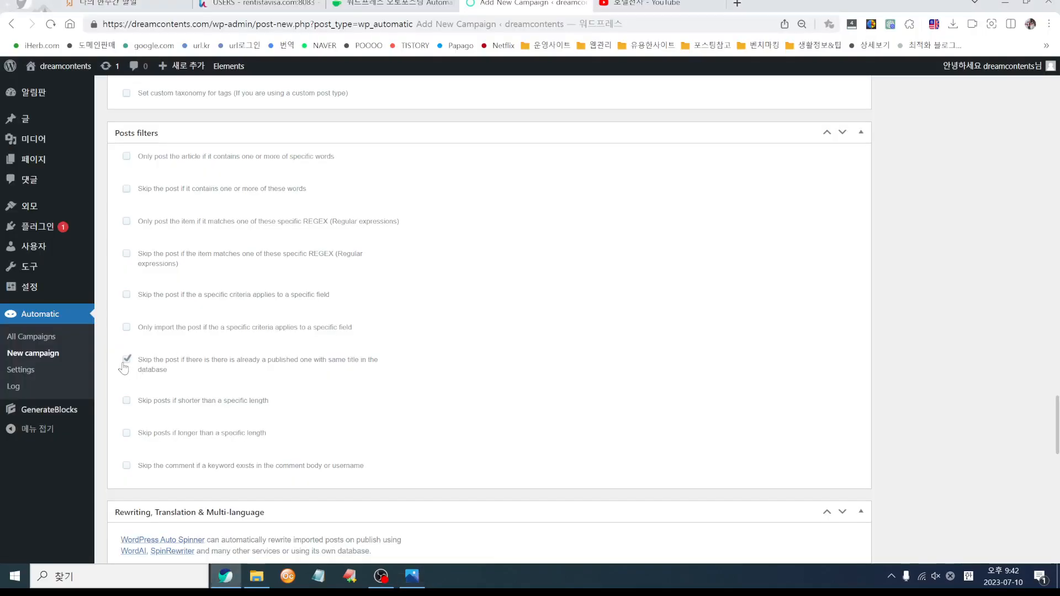
- Enable "Skip posts if shorter than a specific length", set the minimum number of characters to 500, and check against reference image 6.jpg
left_click(126, 401)
left_click_drag(145, 450, 172, 449)
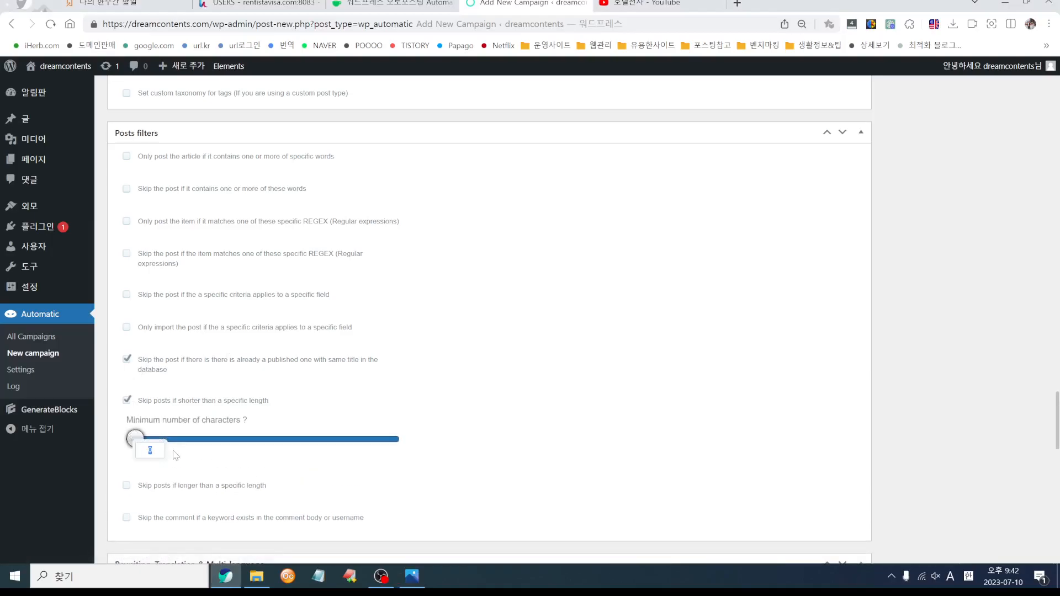
type("500")
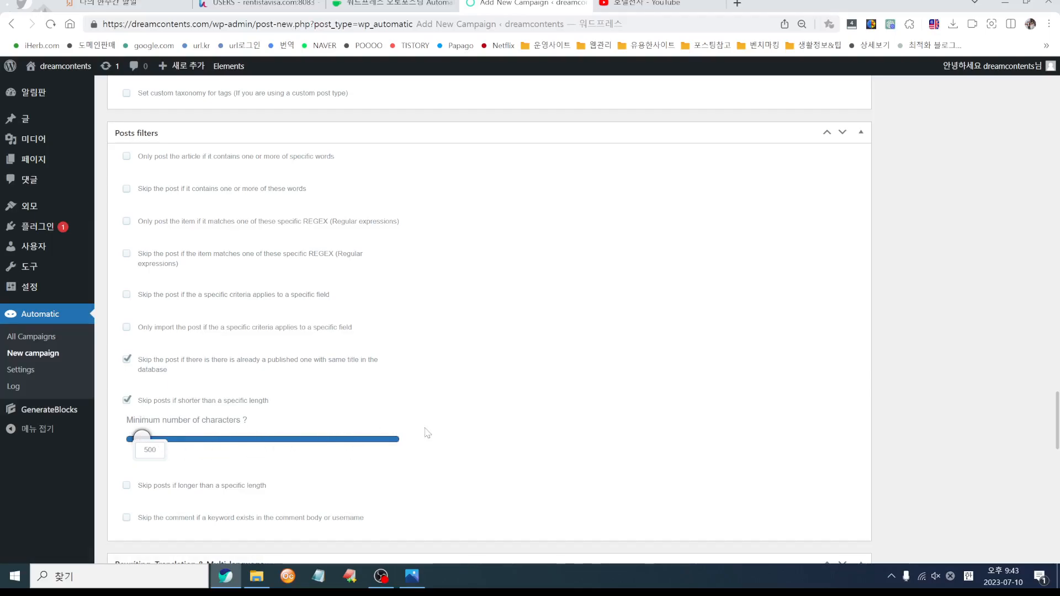
key("alt+Tab")
key("alt+Tab")
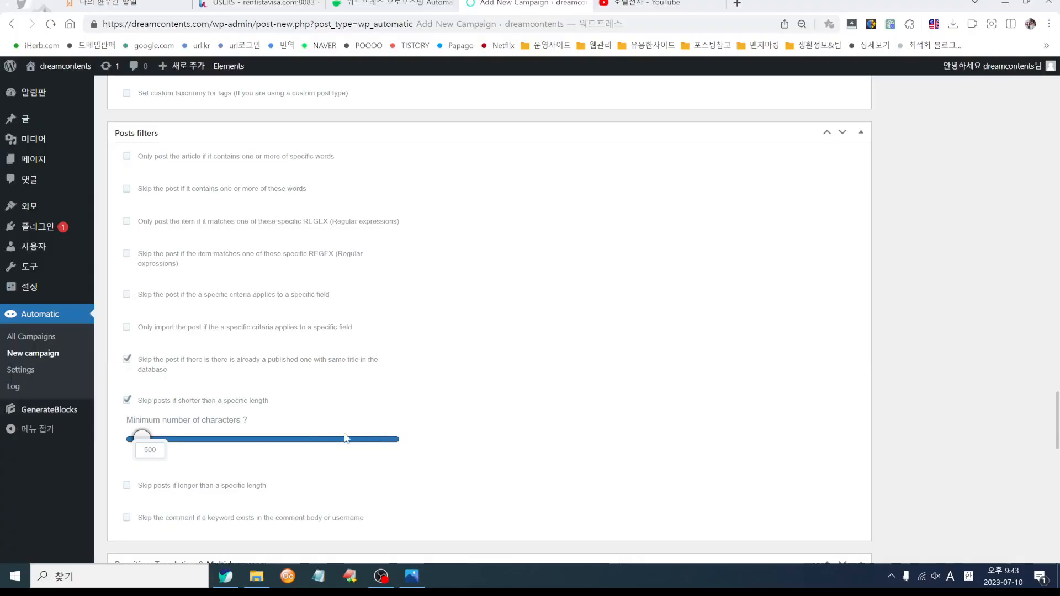
- Set the minimum number of characters for skipping short posts to 2000 and compare the posts filters with reference image 6.jpg
double_click(150, 450)
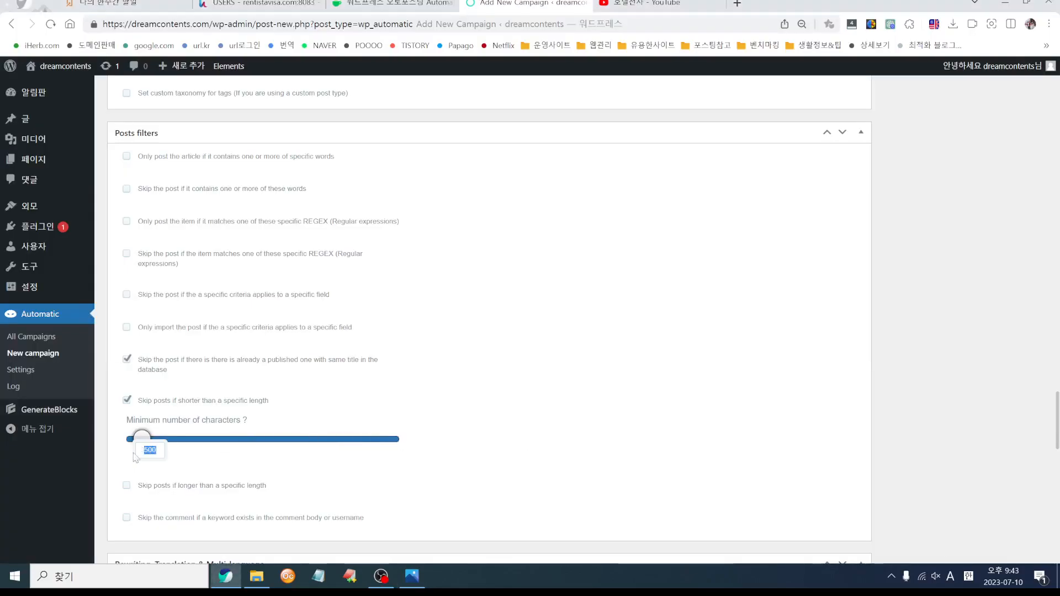
type("2000")
scroll(548, 421, "down", 1)
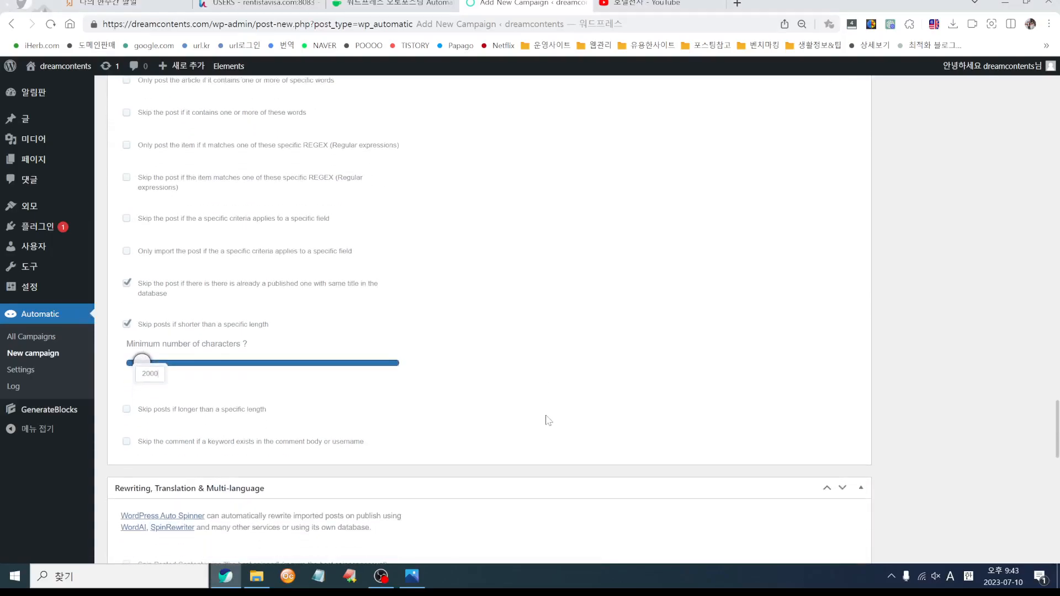
key("alt+Tab")
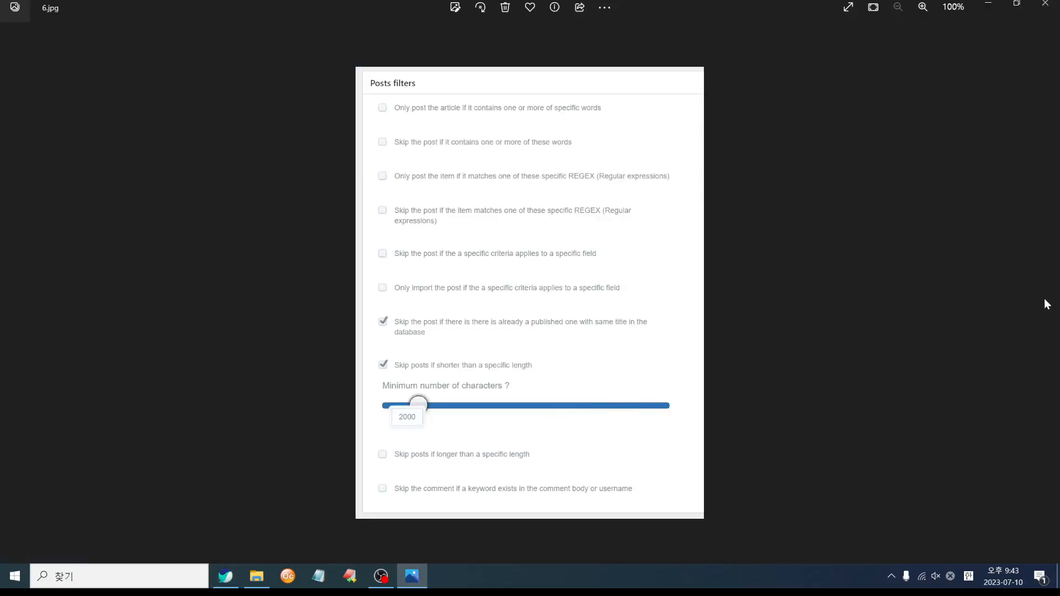
key("alt+Tab")
- Enable "Translate the post before posting" in the Rewriting, Translation & Multi-language section
scroll(366, 396, "down", 5)
scroll(365, 396, "down", 4)
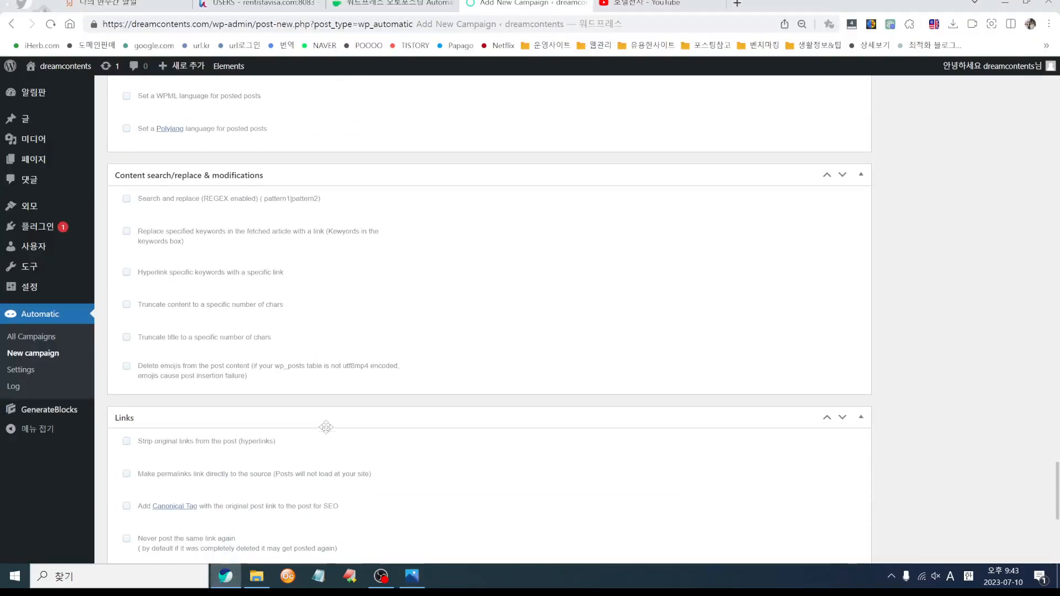
scroll(326, 425, "down", 4)
scroll(317, 454, "up", 15)
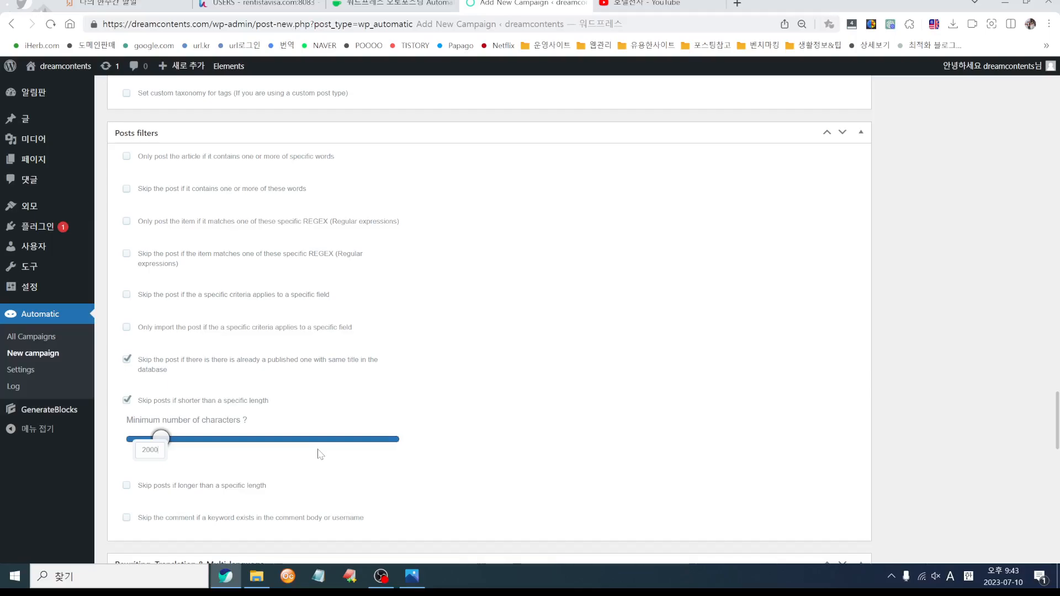
scroll(317, 454, "up", 6)
scroll(319, 454, "down", 3)
scroll(318, 454, "down", 8)
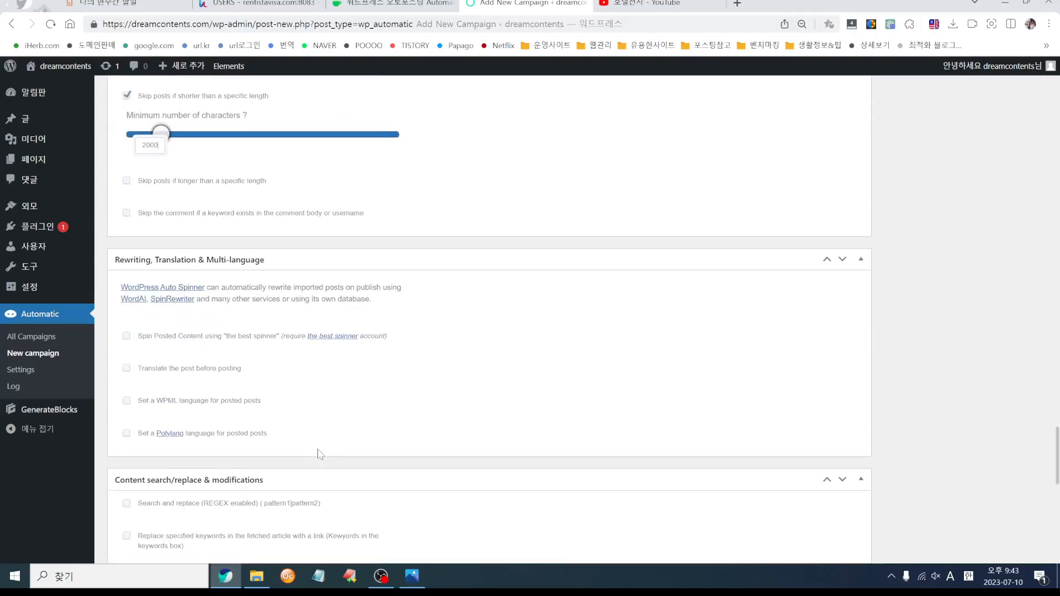
left_click(126, 368)
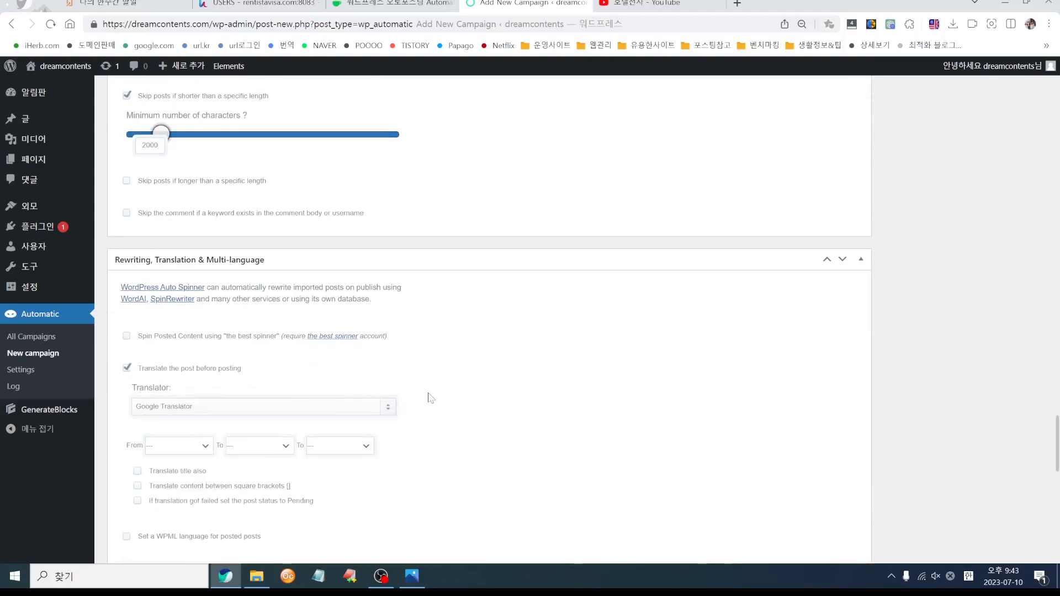
scroll(428, 398, "down", 3)
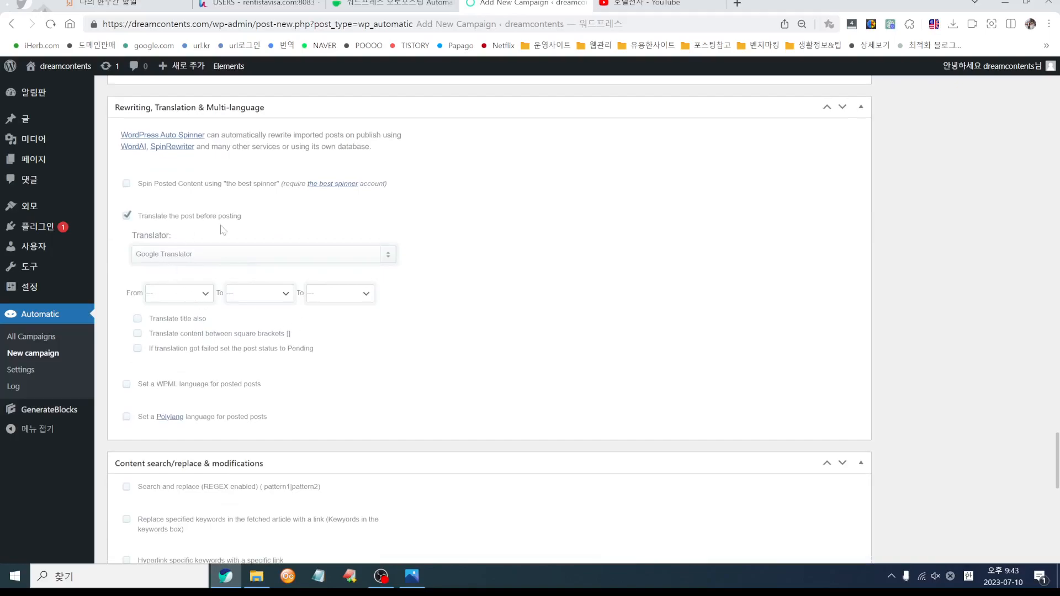
- Set the Google Translator languages from English to Spanish to English and enable "Translate title also"
left_click(188, 297)
key("e")
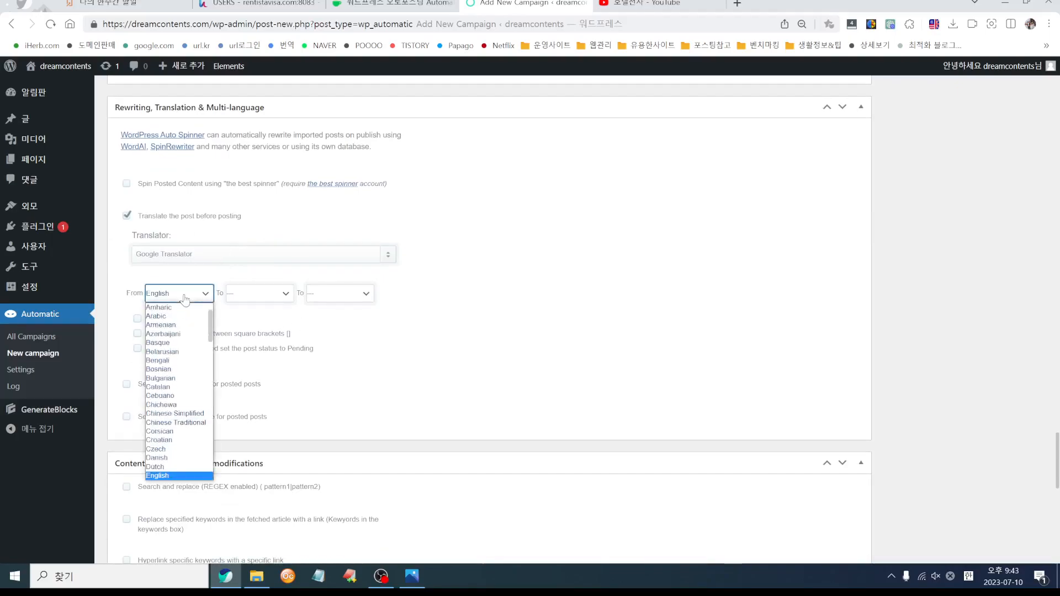
left_click(185, 299)
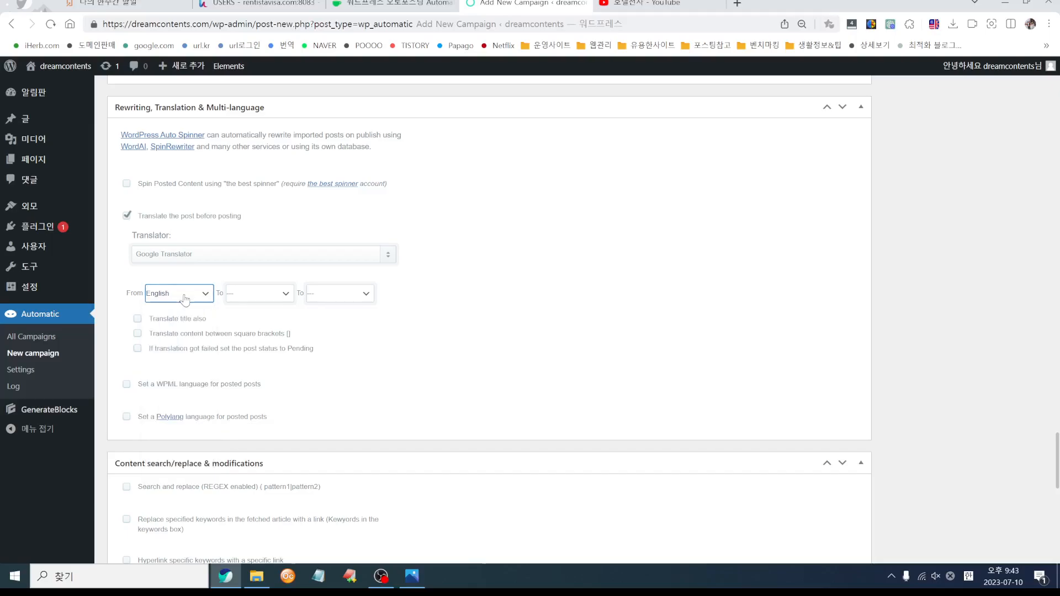
left_click(268, 298)
key("s")
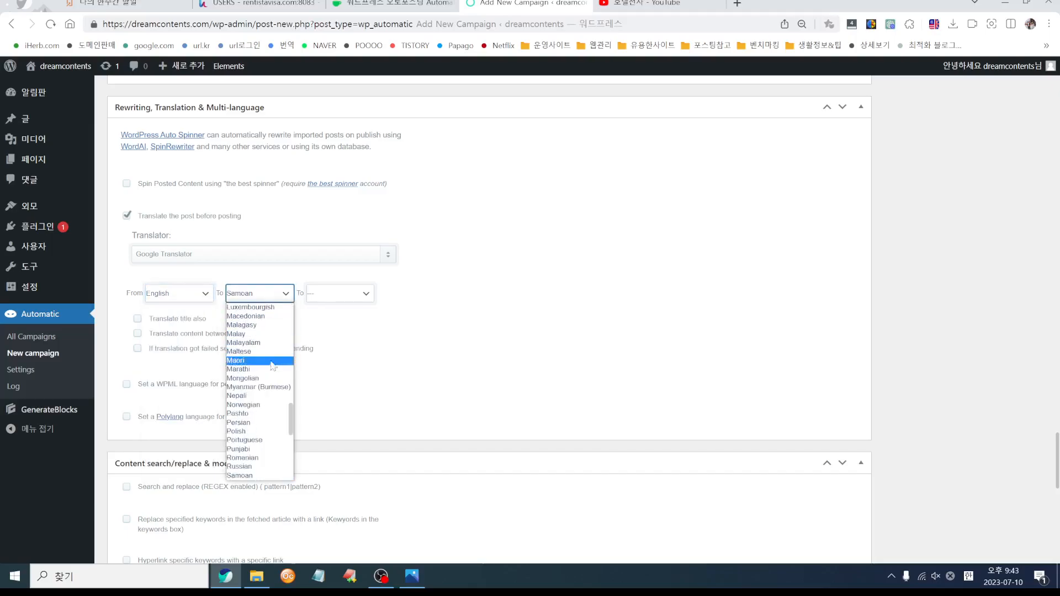
scroll(266, 463, "down", 2)
left_click(259, 458)
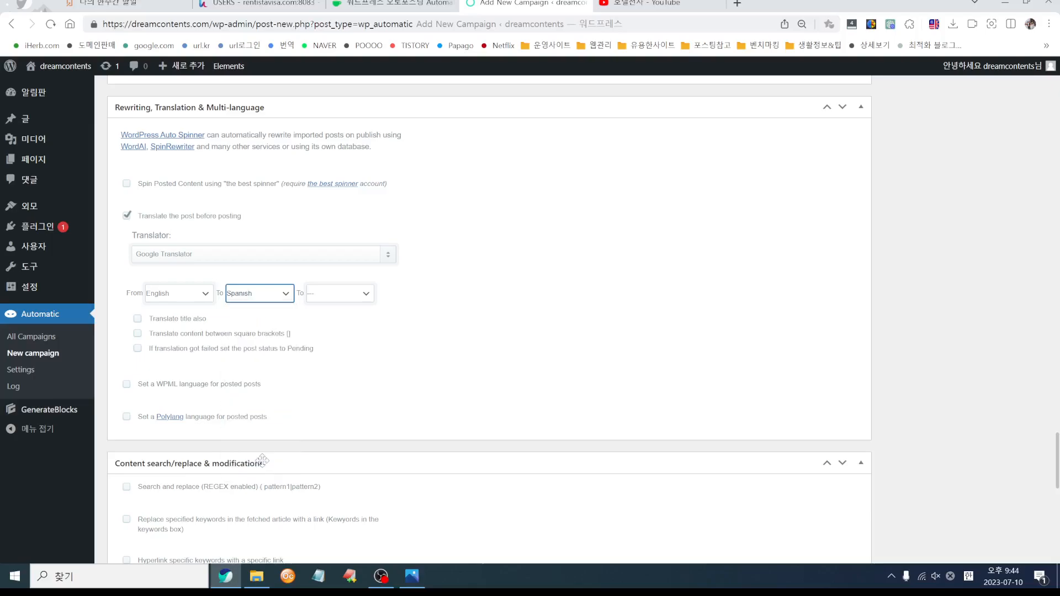
left_click(354, 295)
key("e")
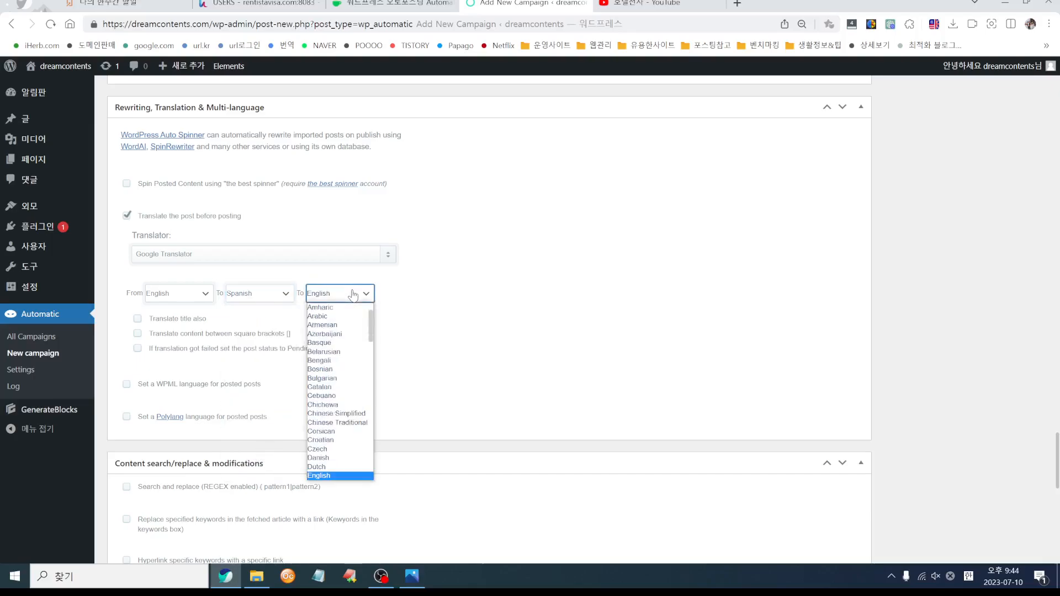
left_click(353, 295)
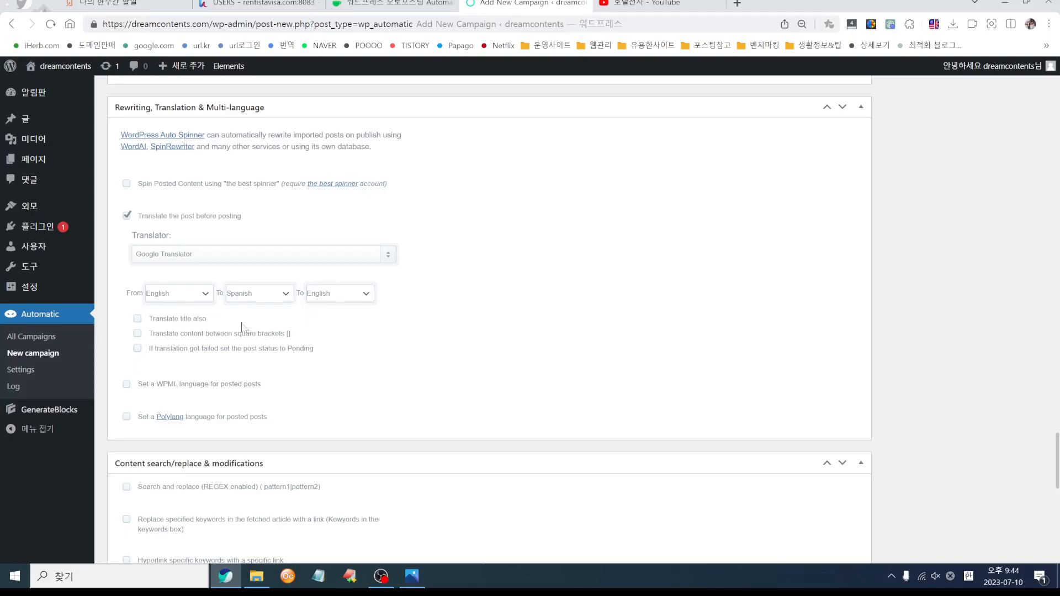
left_click(138, 319)
- Look over the remaining campaign options down to Miscellaneous and publish the diet feed campaign
scroll(395, 375, "down", 2)
scroll(395, 375, "down", 9)
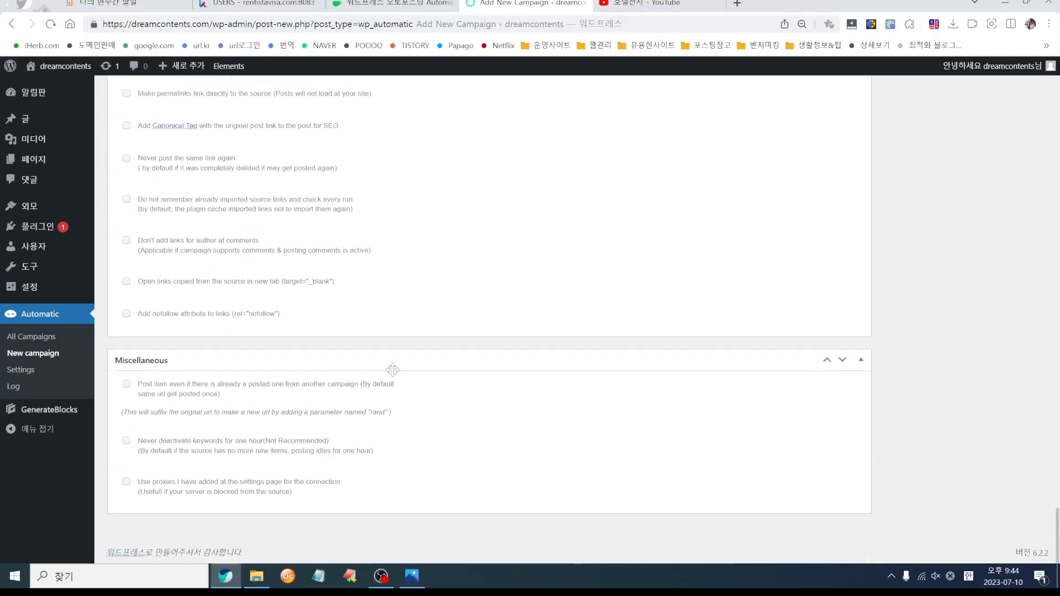
scroll(393, 375, "up", 1)
scroll(393, 373, "up", 1)
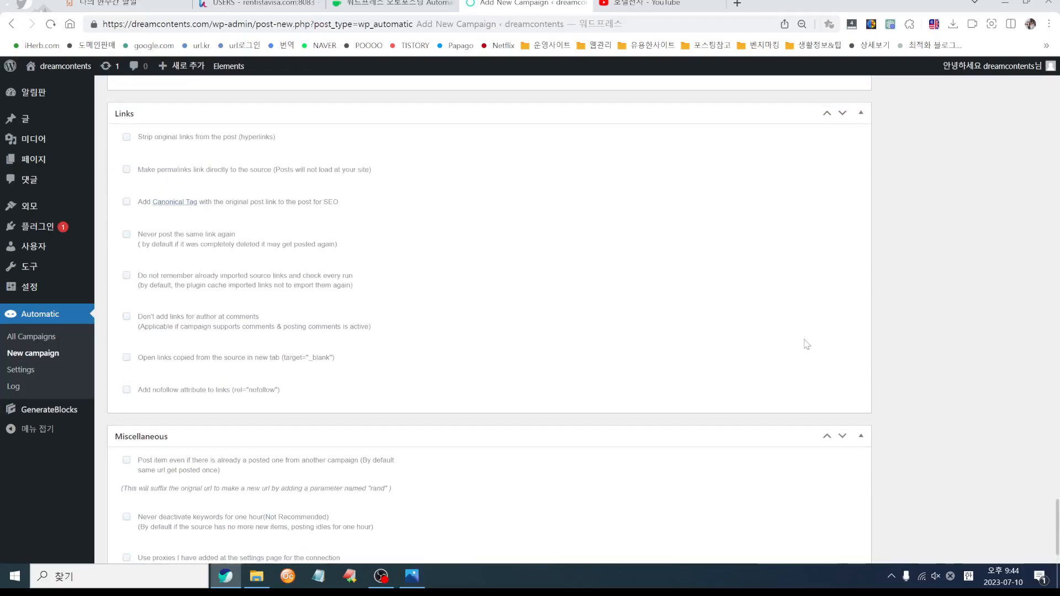
scroll(804, 344, "up", 20)
scroll(807, 344, "up", 20)
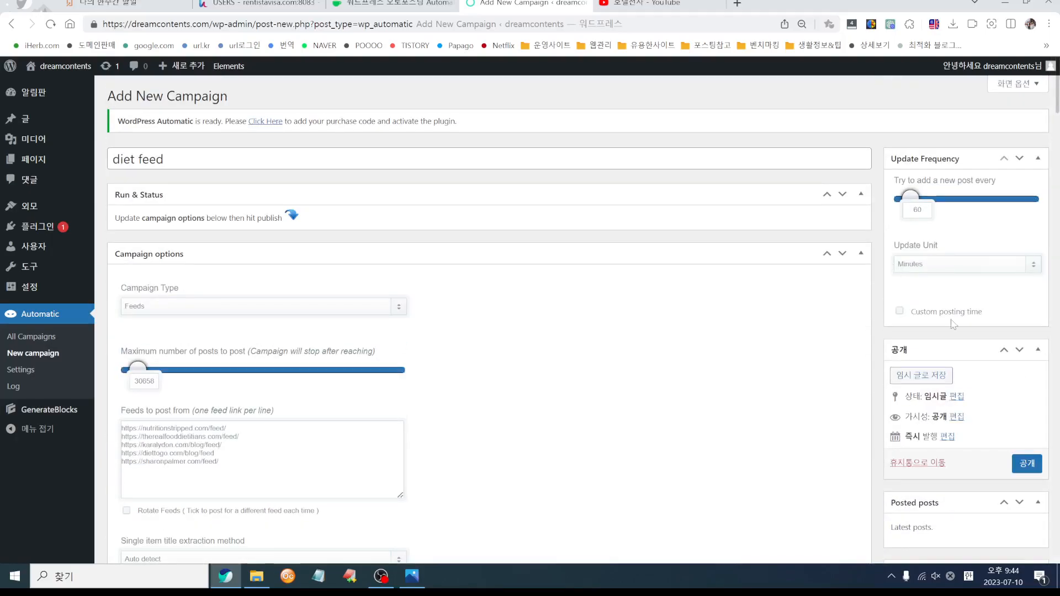
left_click(1027, 465)
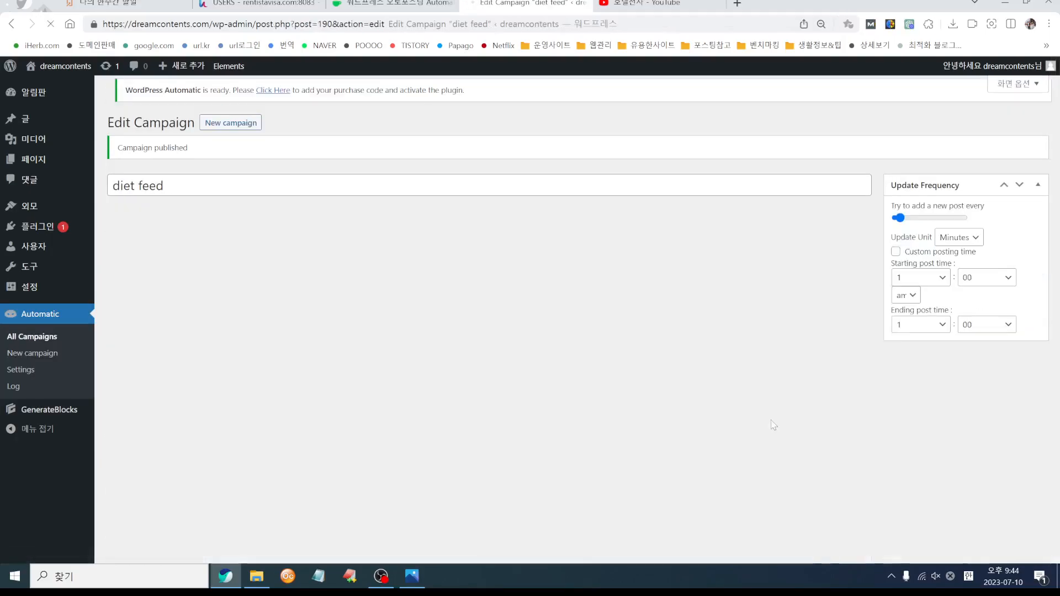
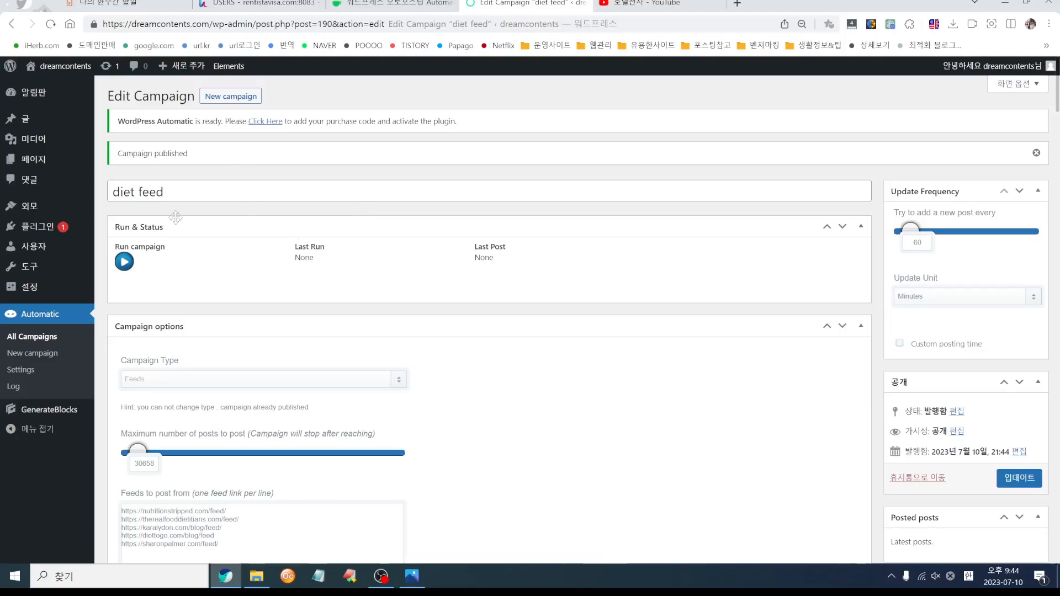
- Go to the list of all campaigns and open the diet feed campaign for editing
left_click(30, 336)
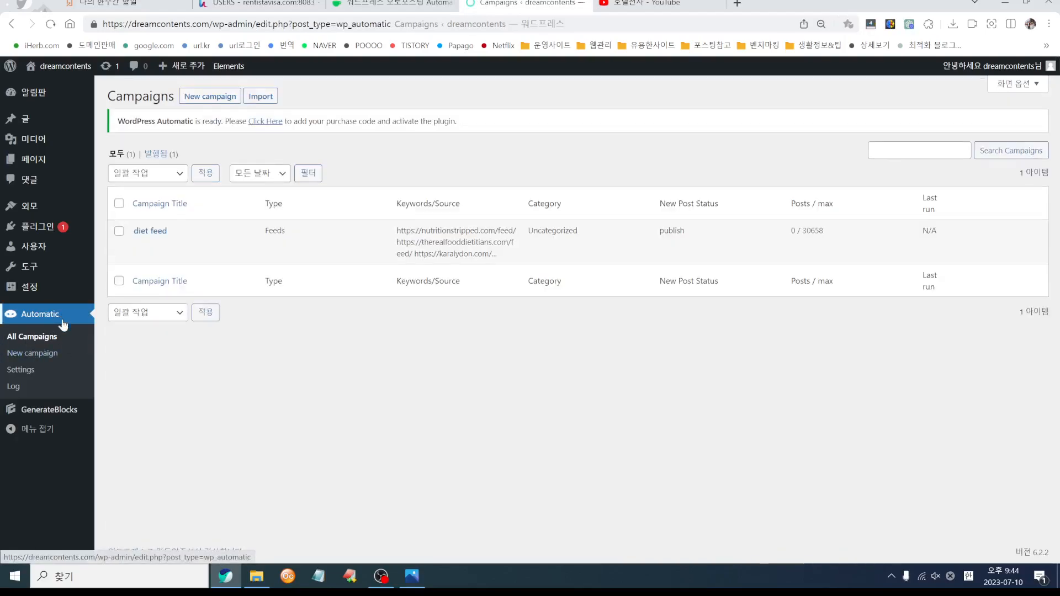
mouse_move(136, 243)
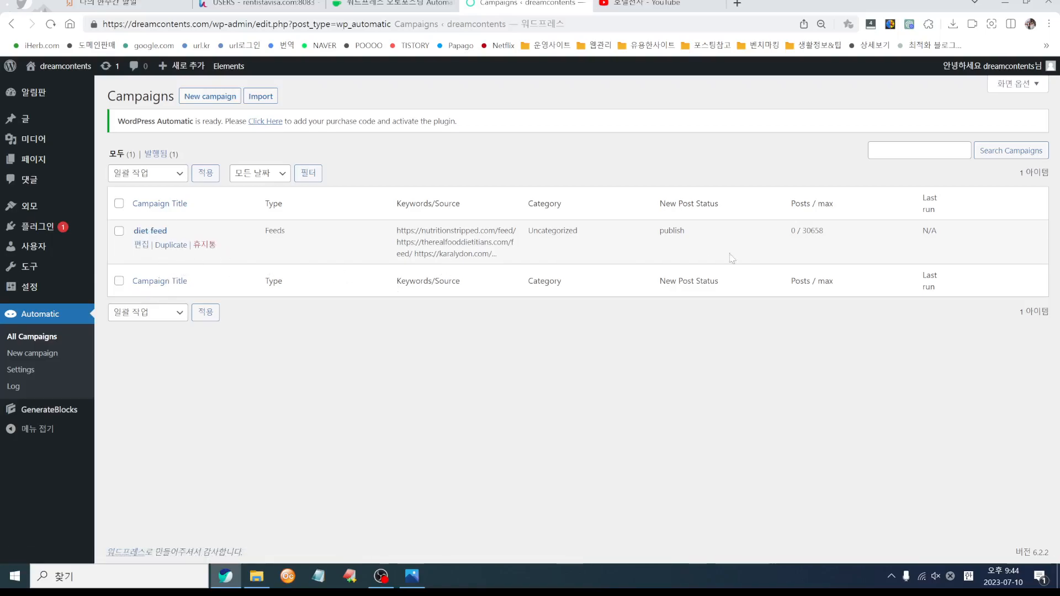
left_click(146, 231)
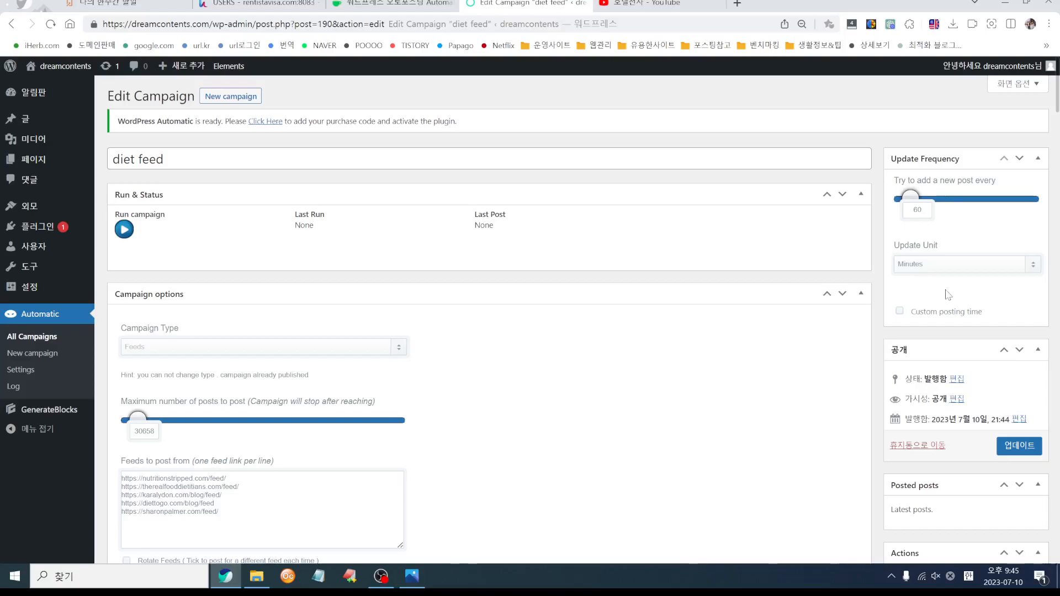
- Set the campaign's update frequency to a new post every 1 day and save the update
left_click(906, 267)
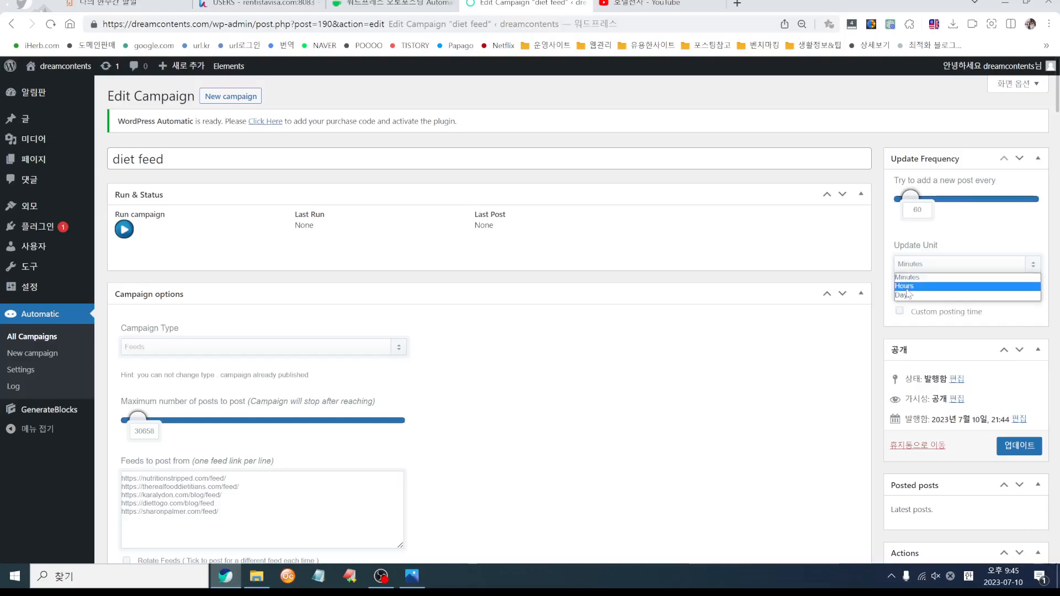
left_click(906, 287)
left_click(919, 265)
left_click(918, 295)
left_click_drag(923, 210, 895, 213)
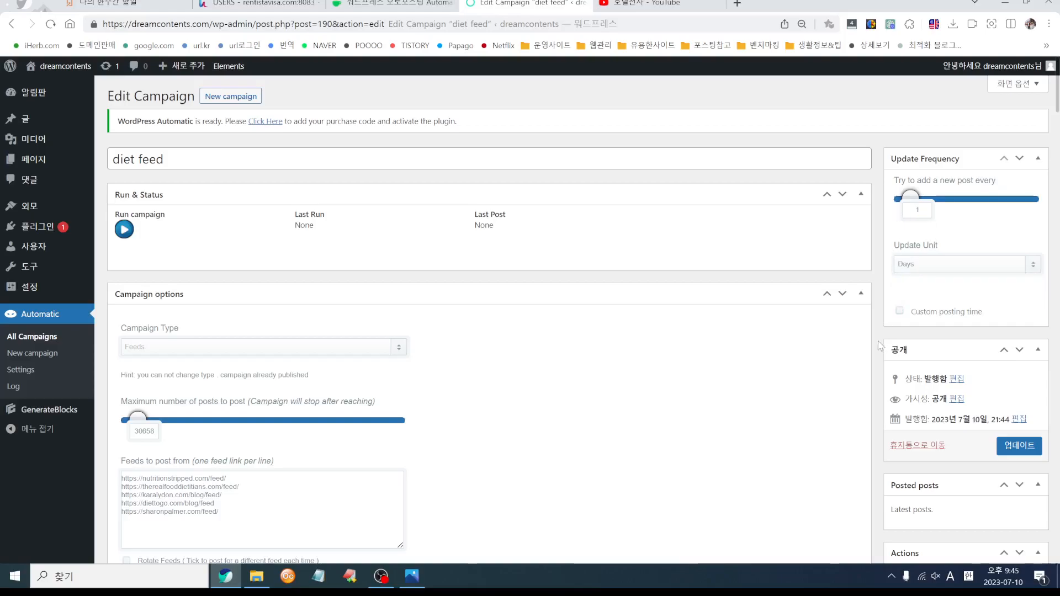
left_click(1018, 446)
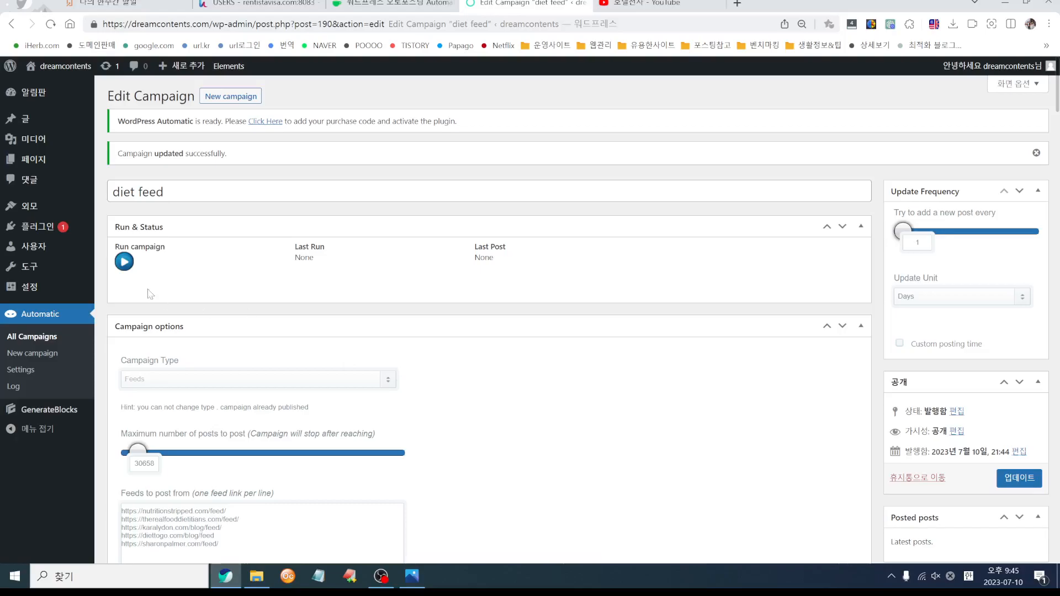
- Run the diet feed campaign manually and read its run report
left_click(124, 261)
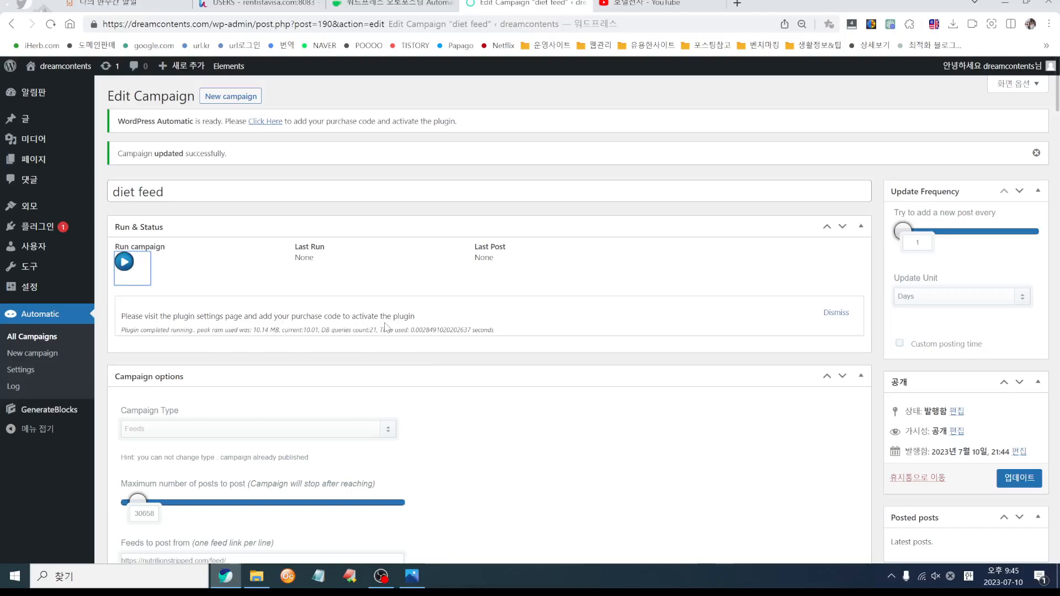
scroll(536, 393, "down", 1)
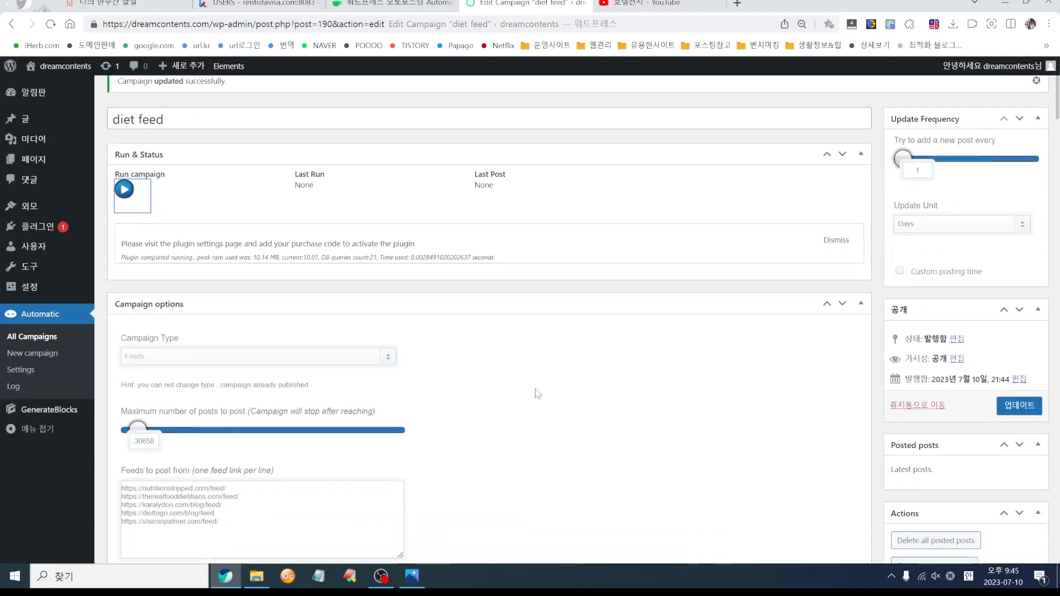
scroll(497, 389, "up", 2)
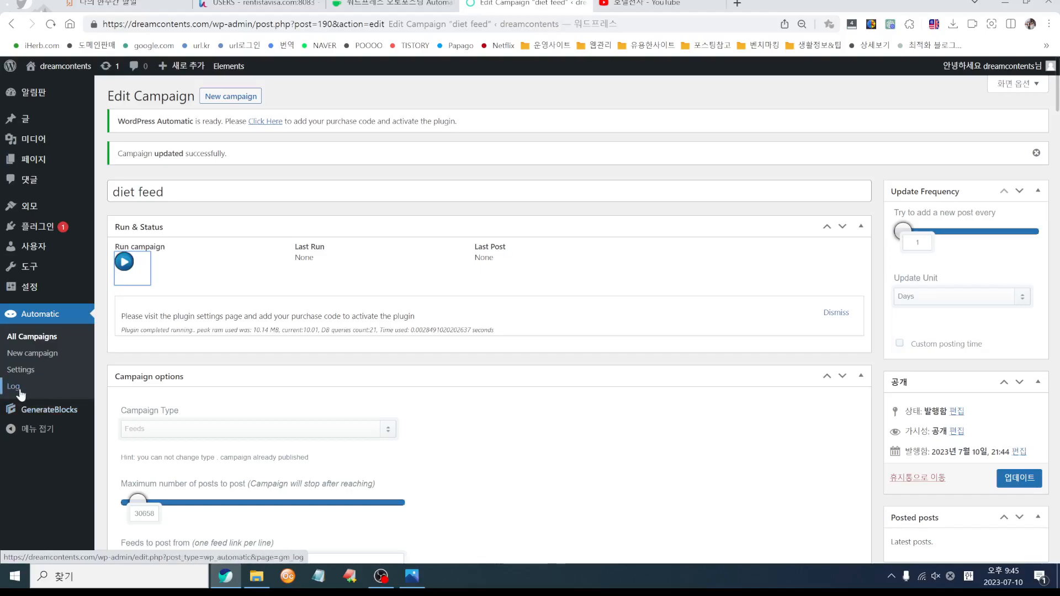
- Open the Automatic plugin's general settings to check the License section
left_click(22, 370)
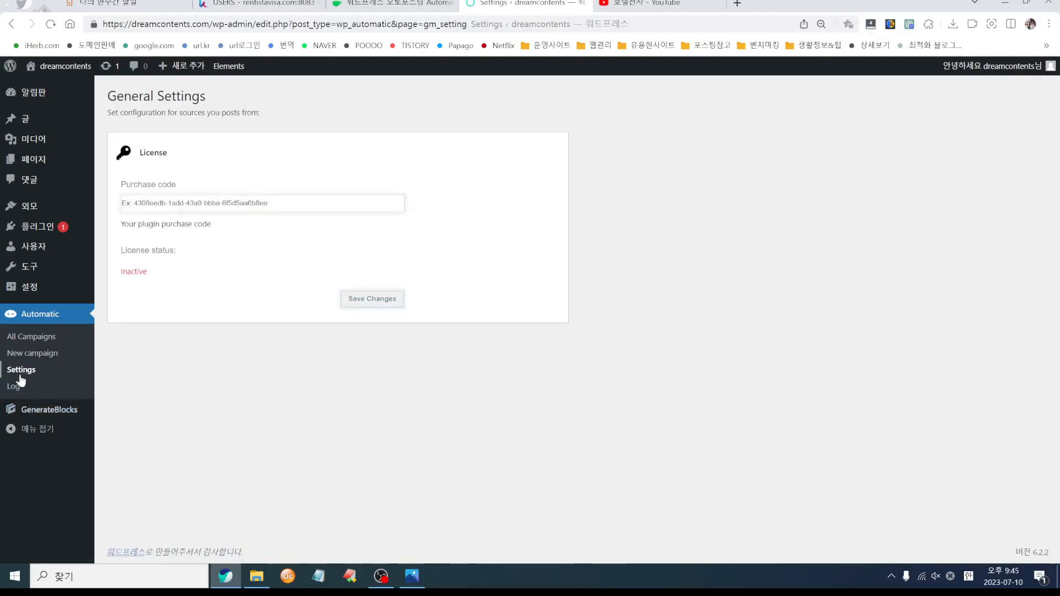
left_click(19, 385)
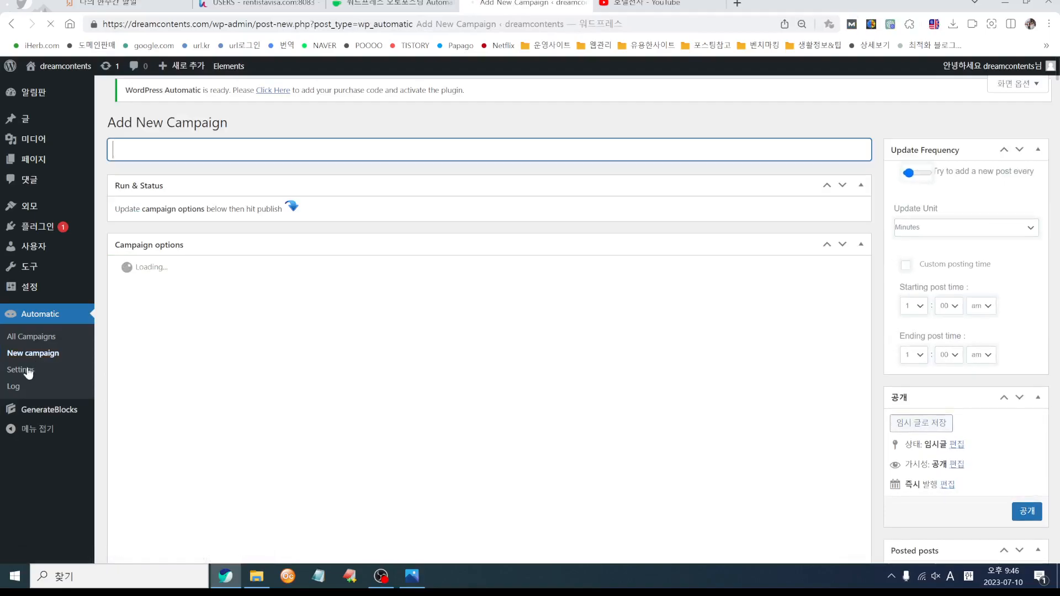
left_click(375, 579)
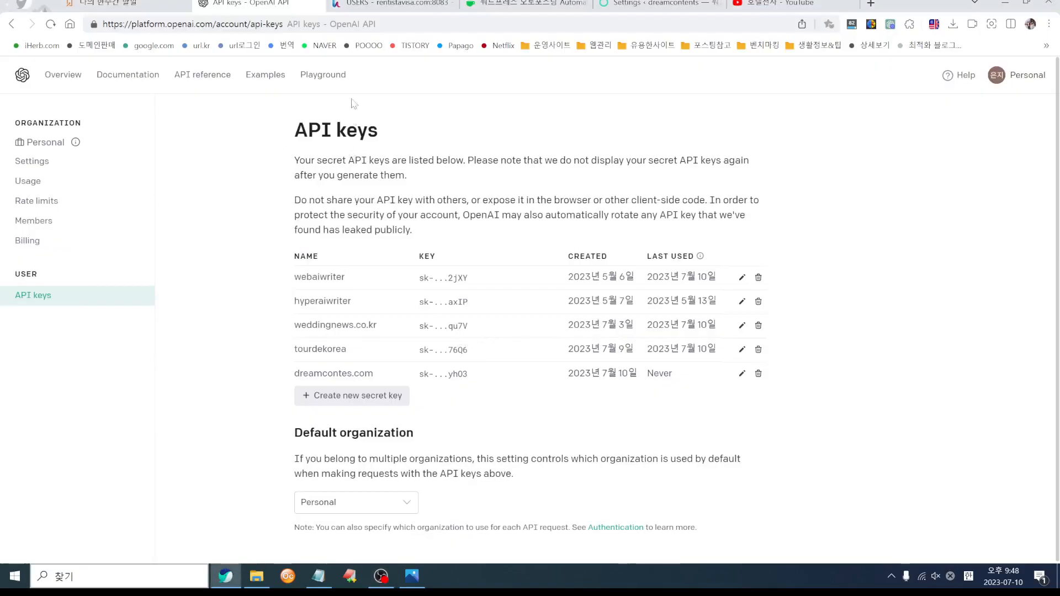
- Review the Automatic plugin's general settings and the OpenAI API keys page, and open the list of all campaigns
left_click(650, 4)
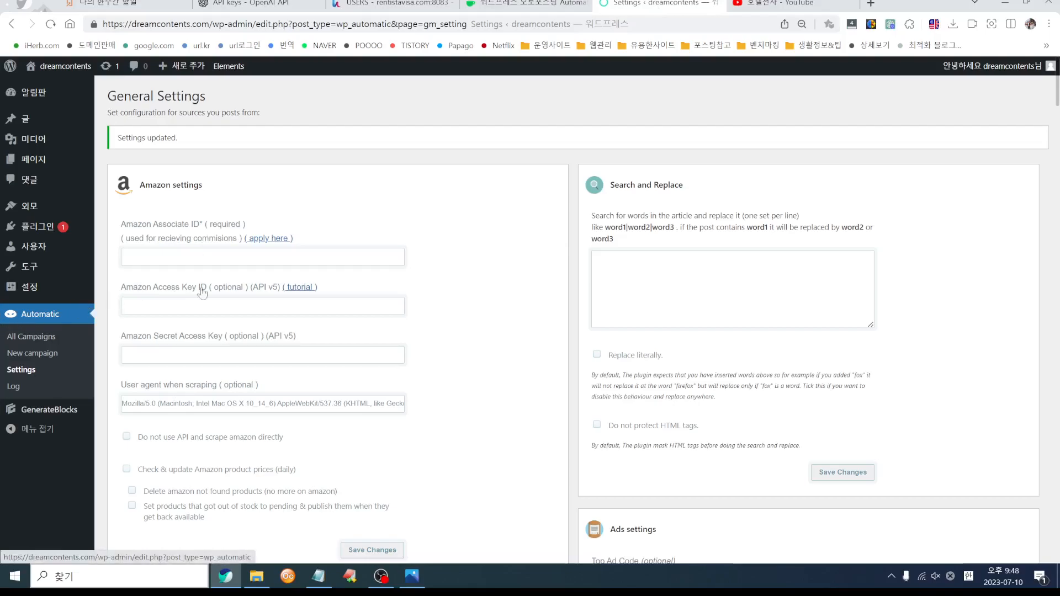
left_click(259, 5)
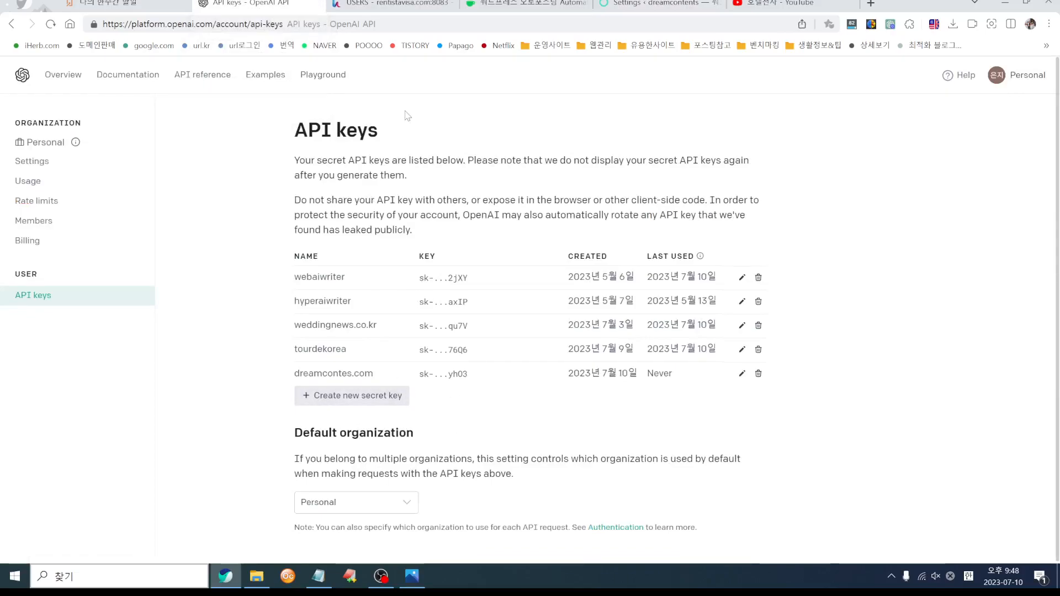
left_click(675, 8)
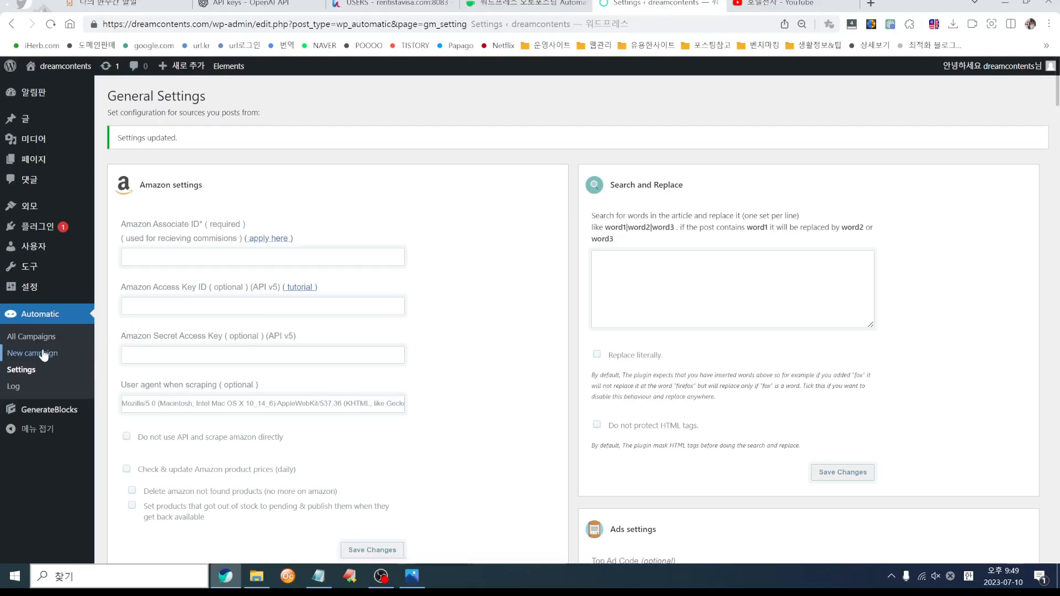
left_click(33, 336)
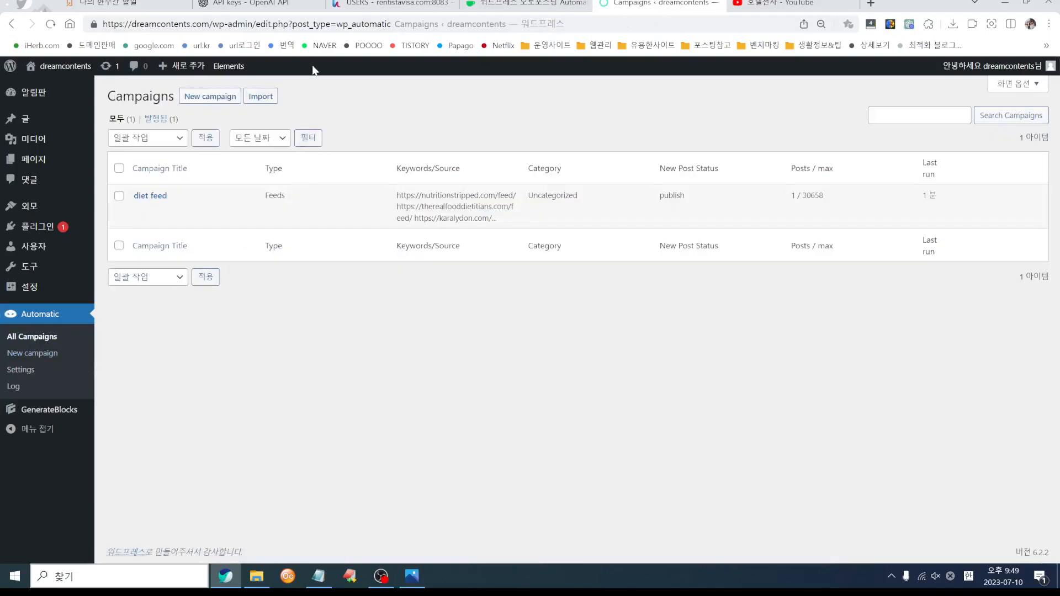
- Open the "diet feed" campaign and run it
left_click(145, 198)
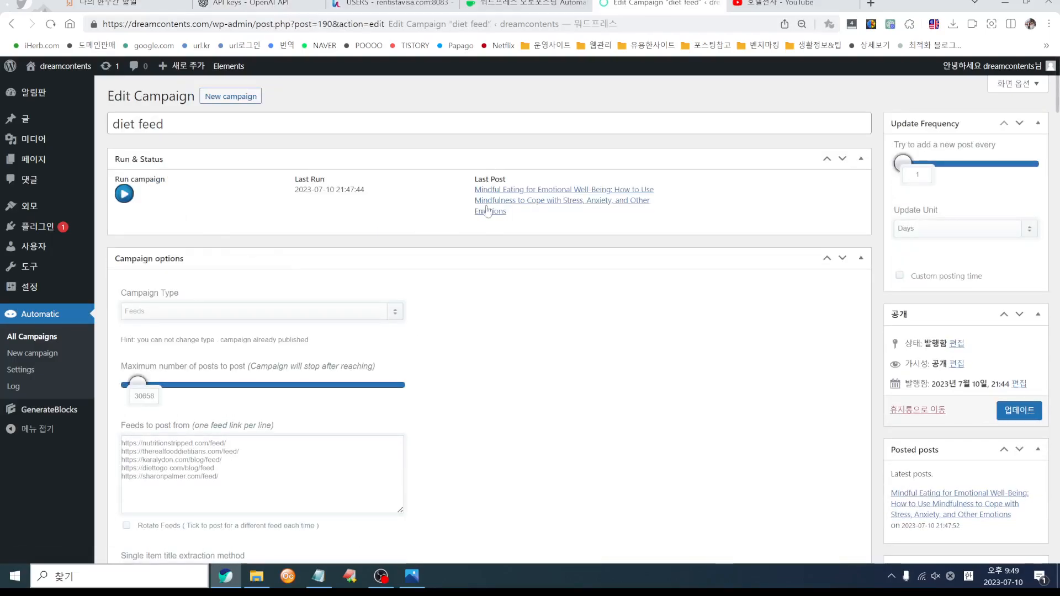
left_click(124, 194)
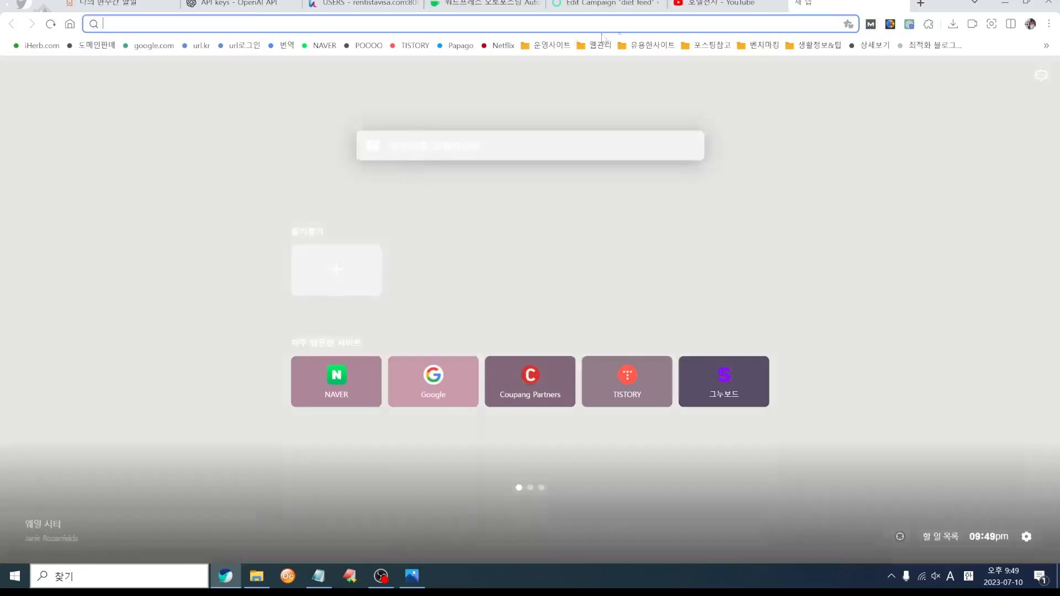
- Open dreamcontents.com in a new tab and look through the homepage posts
left_click(871, 4)
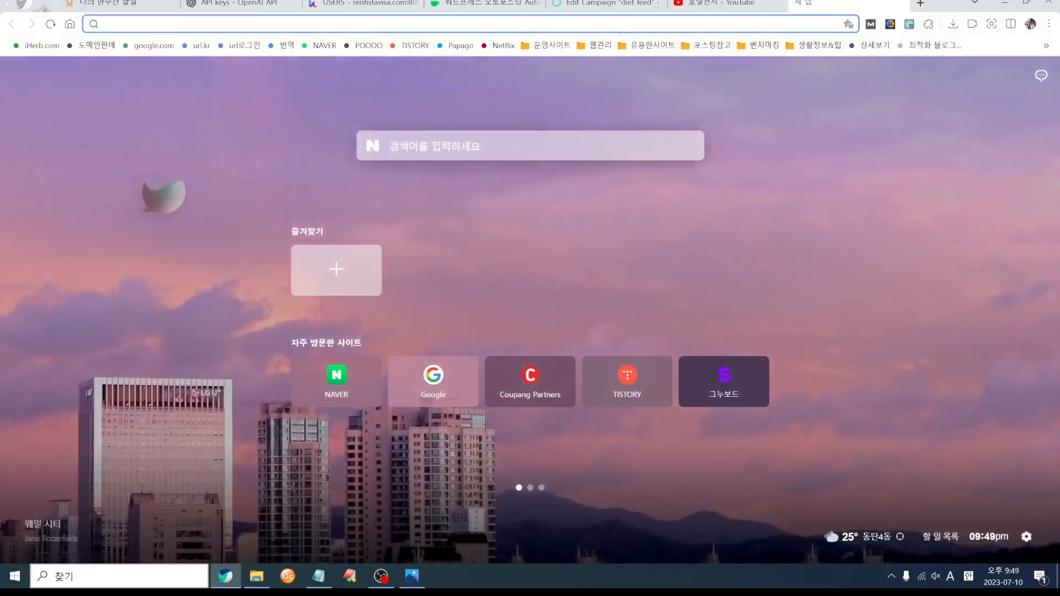
type("dreamcontents.com")
key("Return")
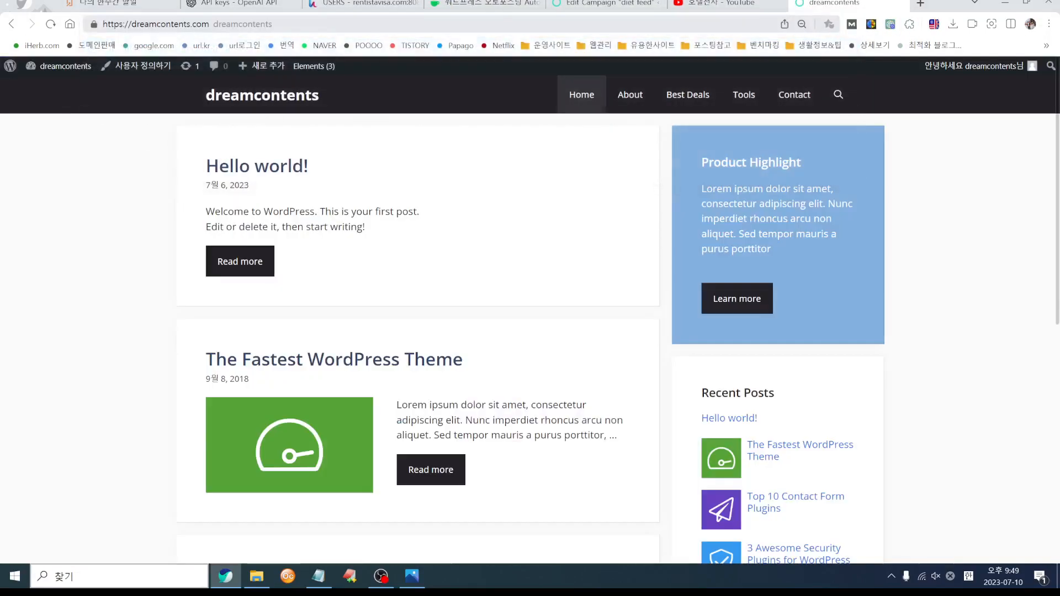
scroll(420, 237, "down", 8)
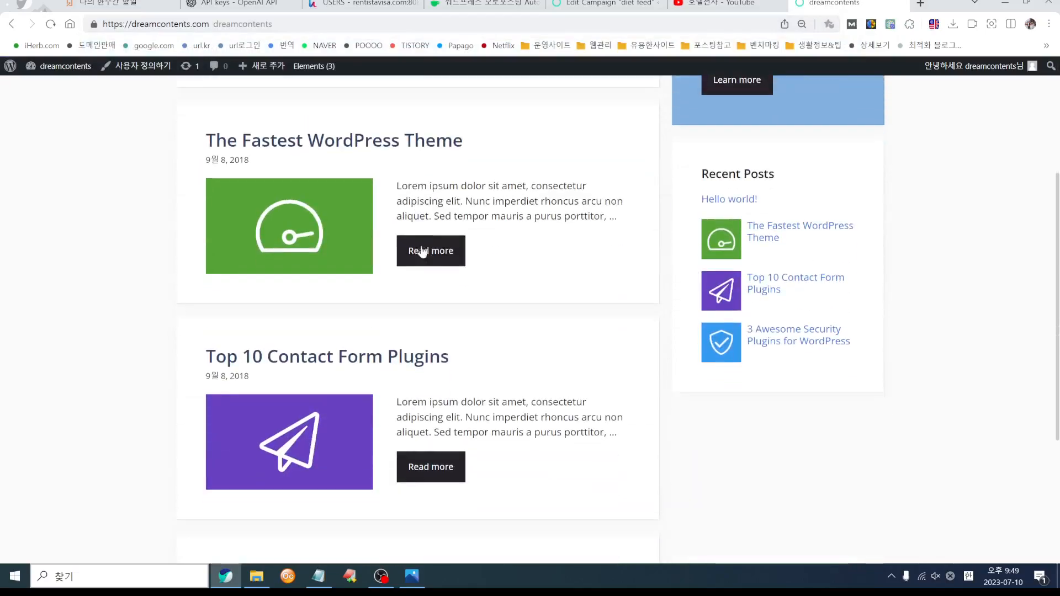
scroll(422, 243, "up", 8)
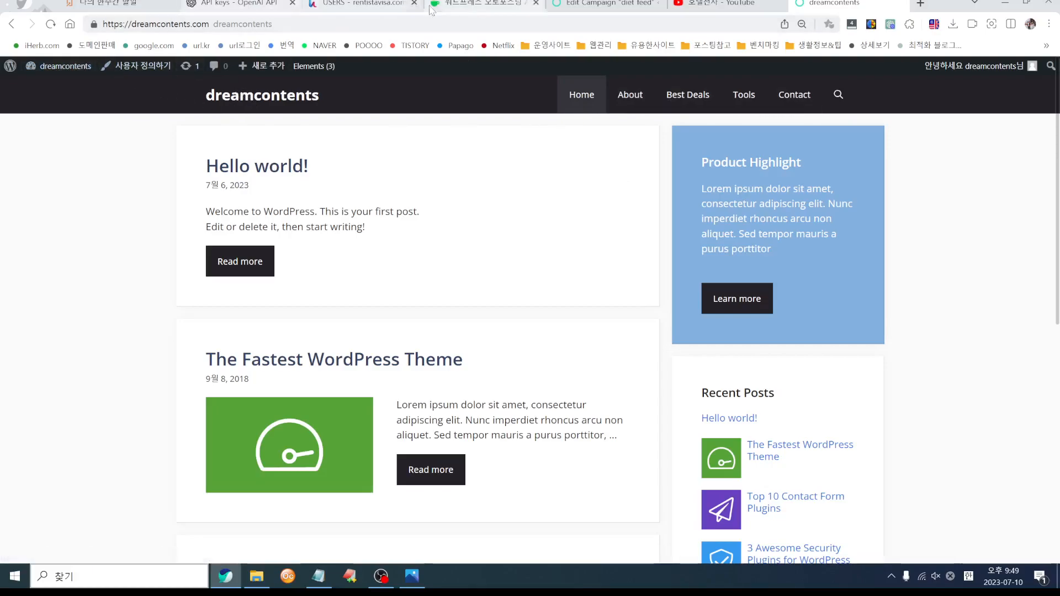
- Go from the campaign to the post categories and enter "Diet Tips" as the new category's name
left_click(600, 7)
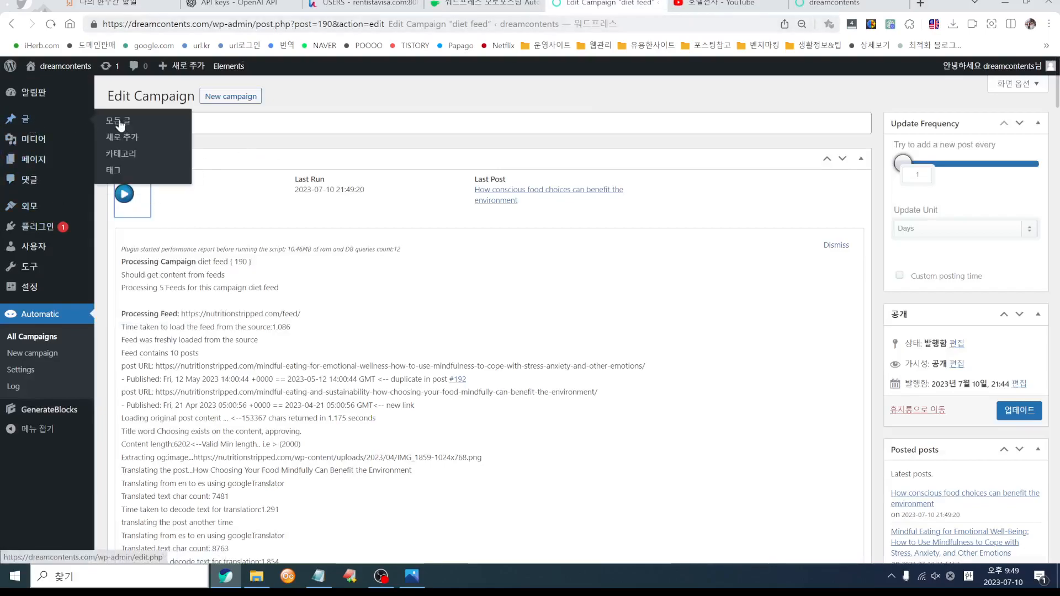
left_click(123, 157)
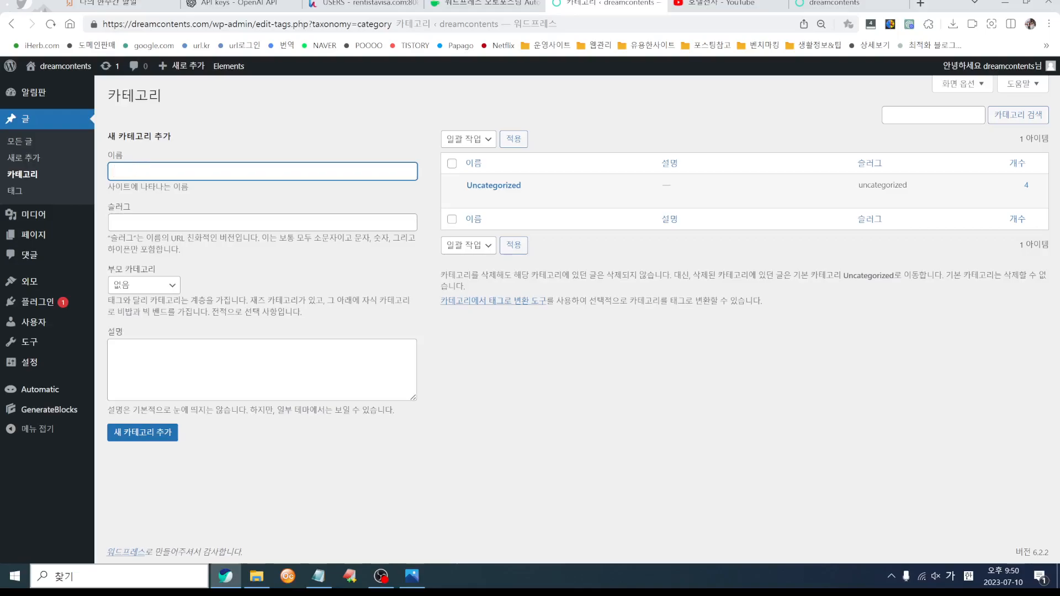
key("BackSpace")
key("Hangul")
left_click(165, 390)
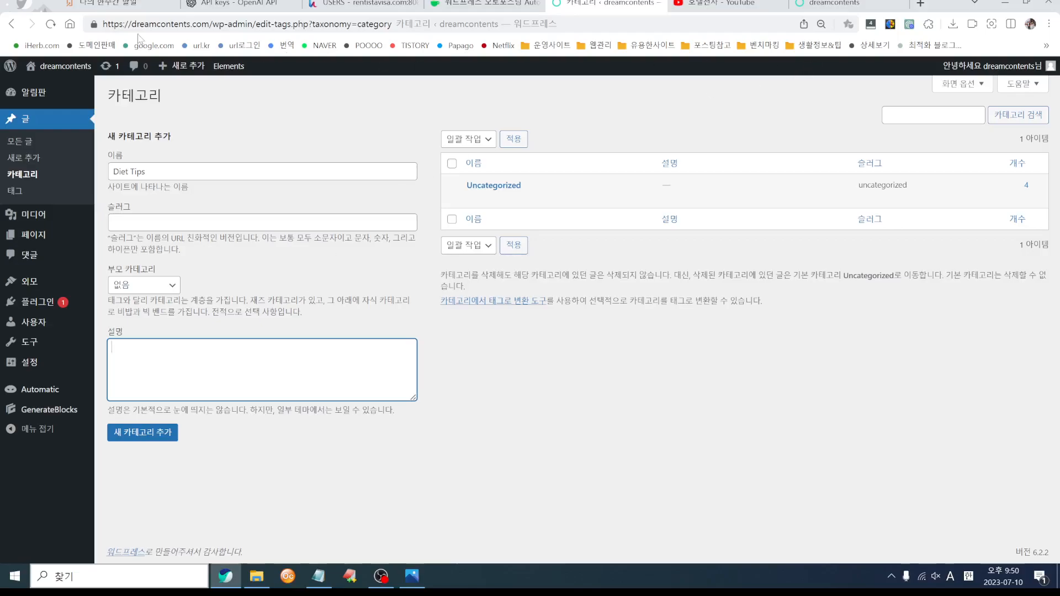
- Open ChatGPT and send the prompt "diet tip 제공 사이트를 위한 설명을 영어로 간단히 요략해 주세요."
left_click(106, 4)
left_click(227, 199)
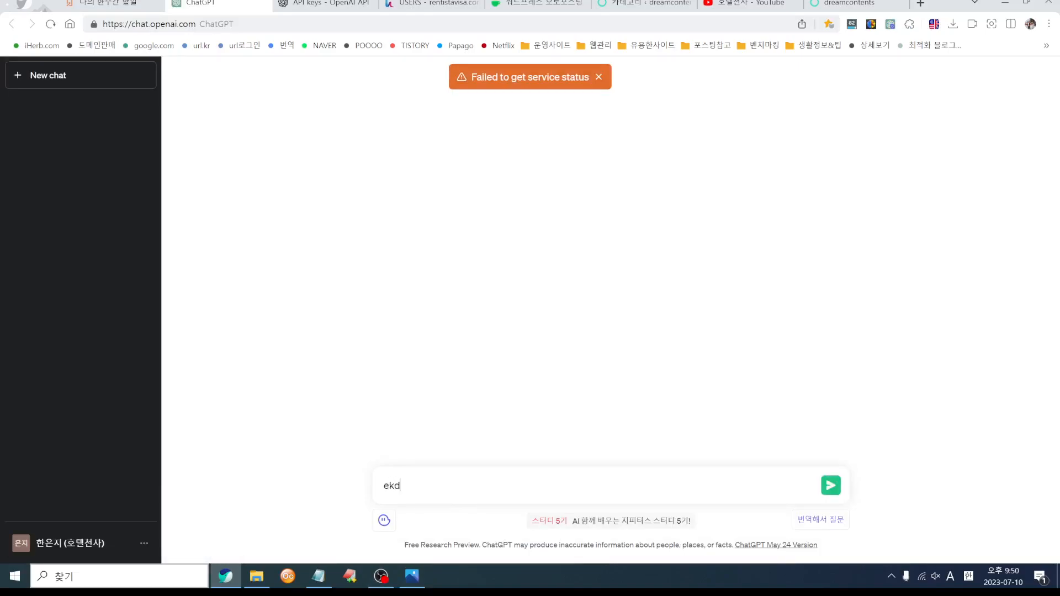
key("Hangul")
type("det")
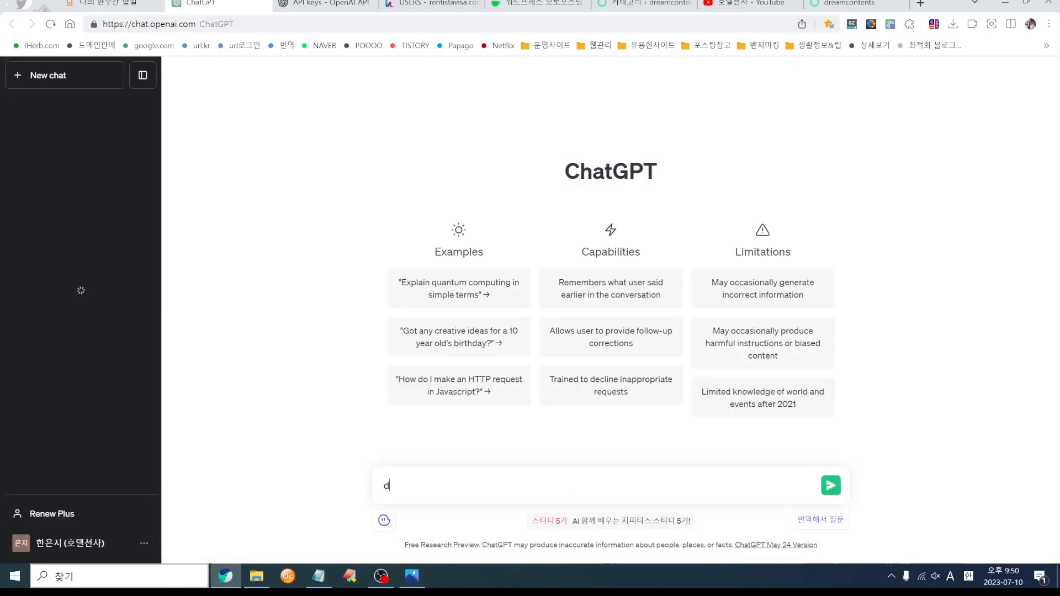
key("BackSpace")
key("BackSpace")
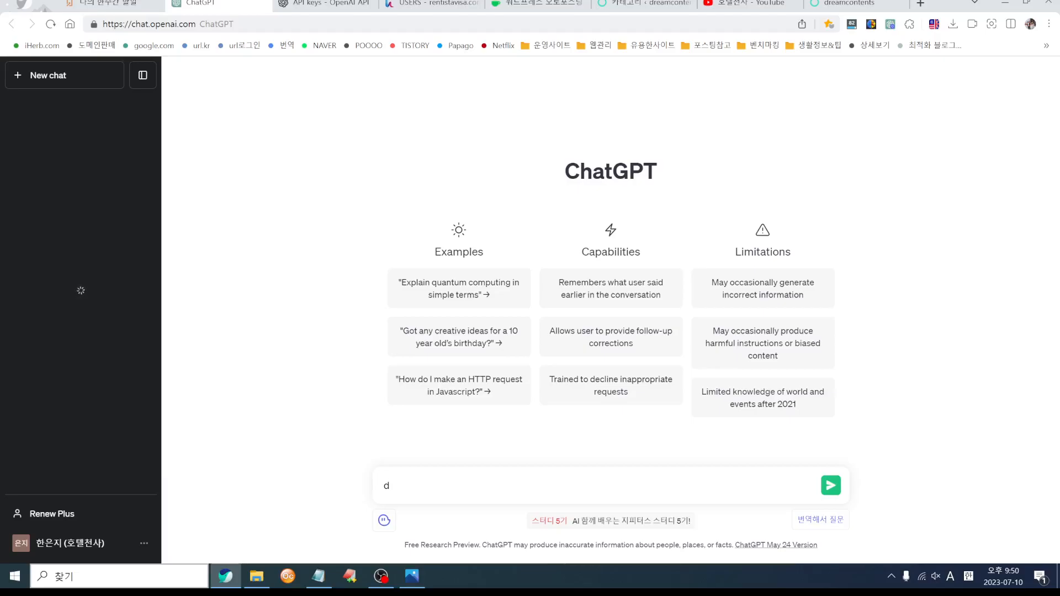
type("iet tip")
key("Hangul")
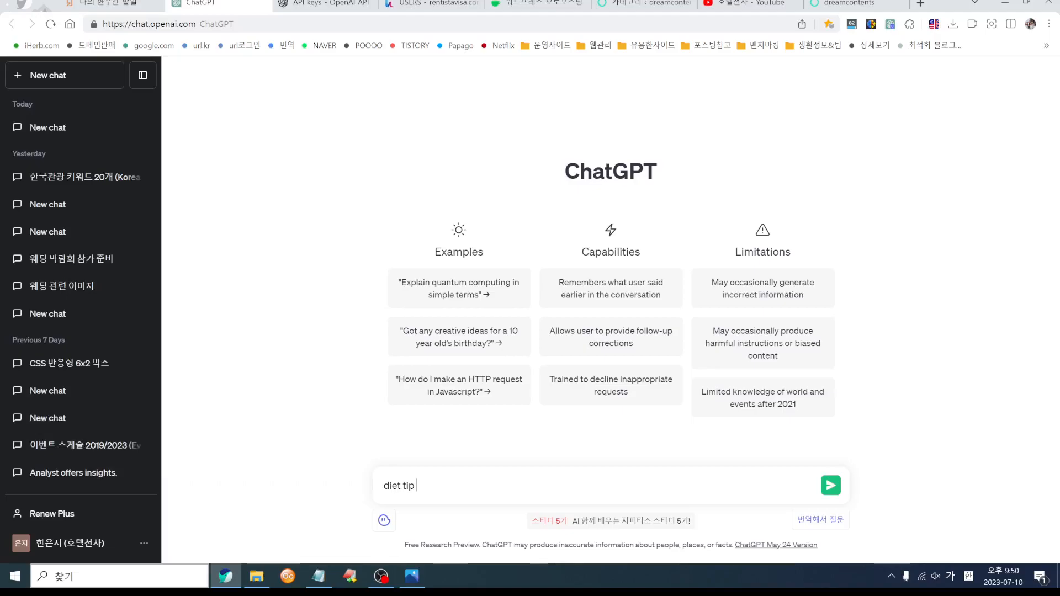
type("제공 사이트를 위한 설명을 영어")
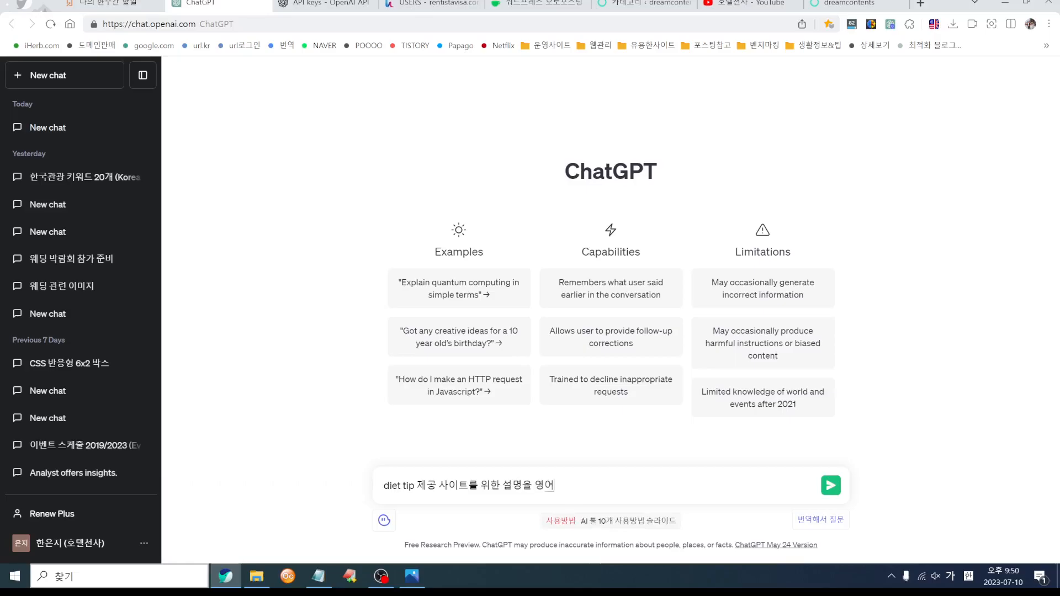
type("로 간단")
type("히 적어 ㅈ")
type("략ㅎ")
type(" 주세요.")
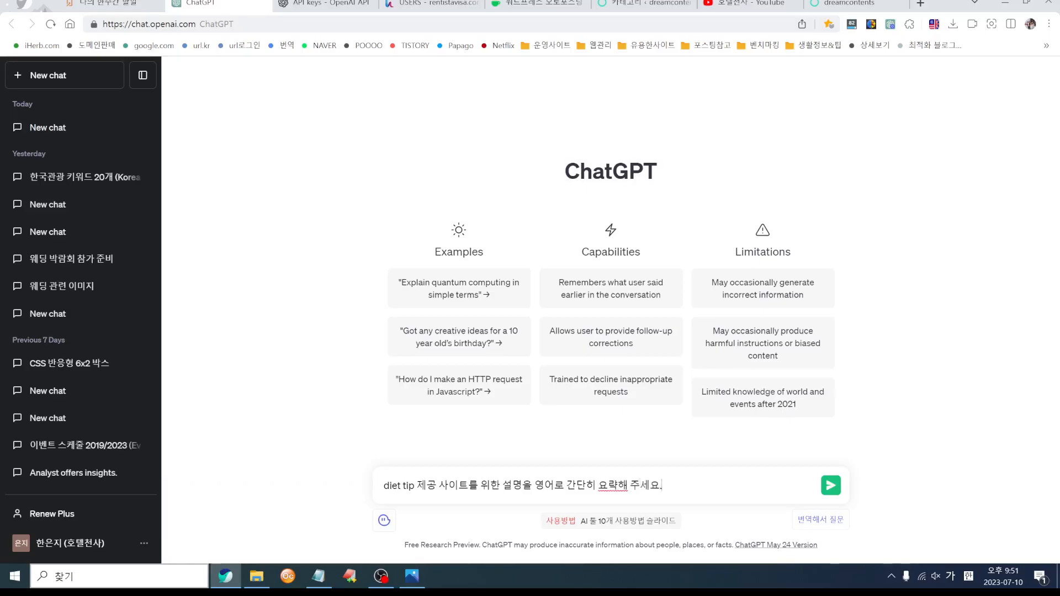
left_click(828, 486)
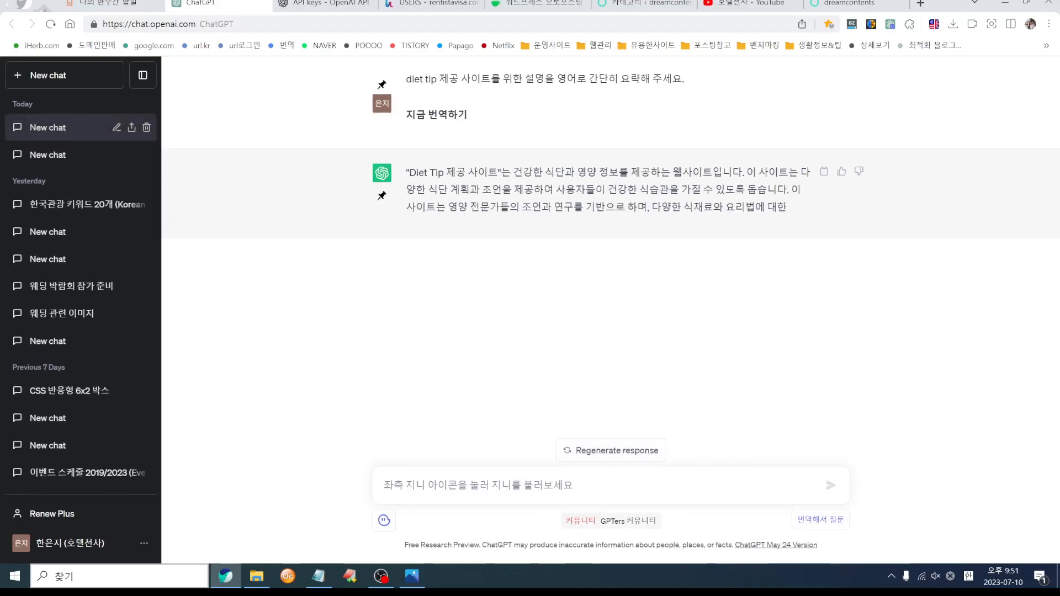
- Ask ChatGPT for an English version with the follow-up "영어로 작성해 주세요. 100자 이내로"
type("영어로")
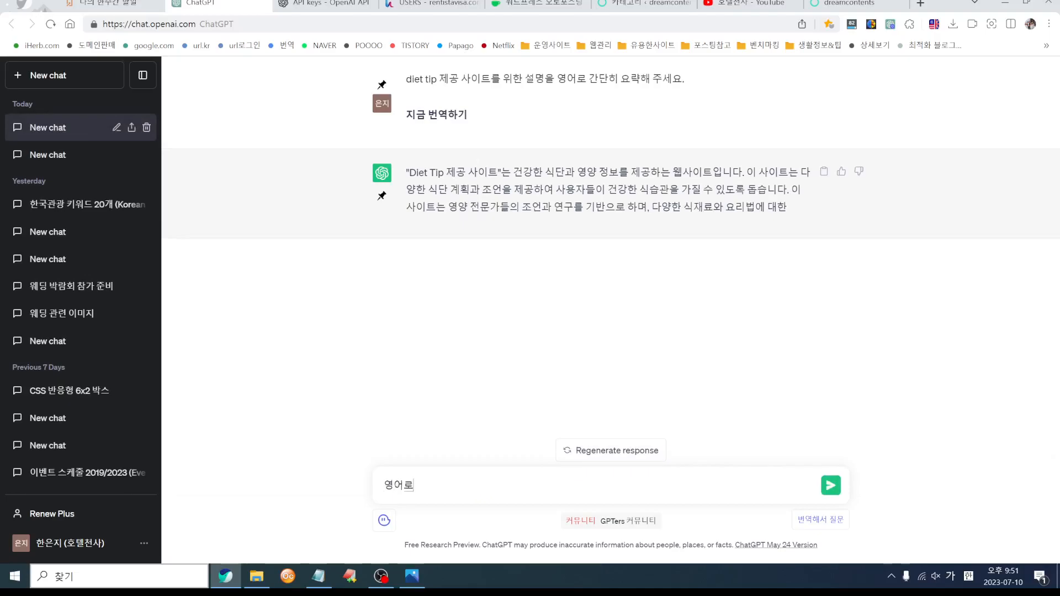
type(" 작성해 주세요. 100자 이내로")
key("Return")
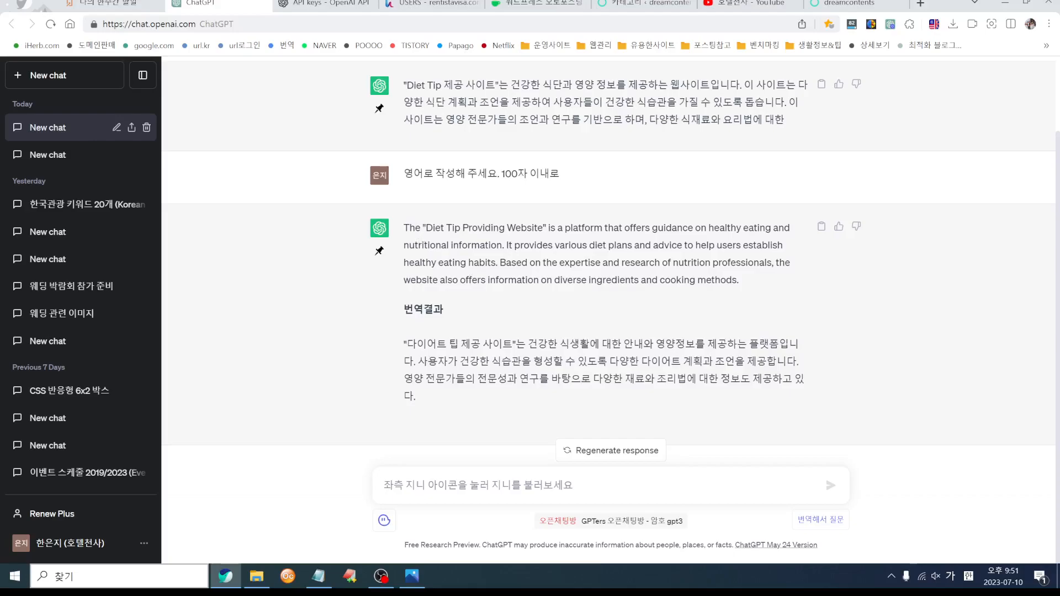
- Copy the English answer from "It provides various diet plans" to "cooking methods." into the category description, and add the Diet Tips category
left_click_drag(425, 228, 712, 262)
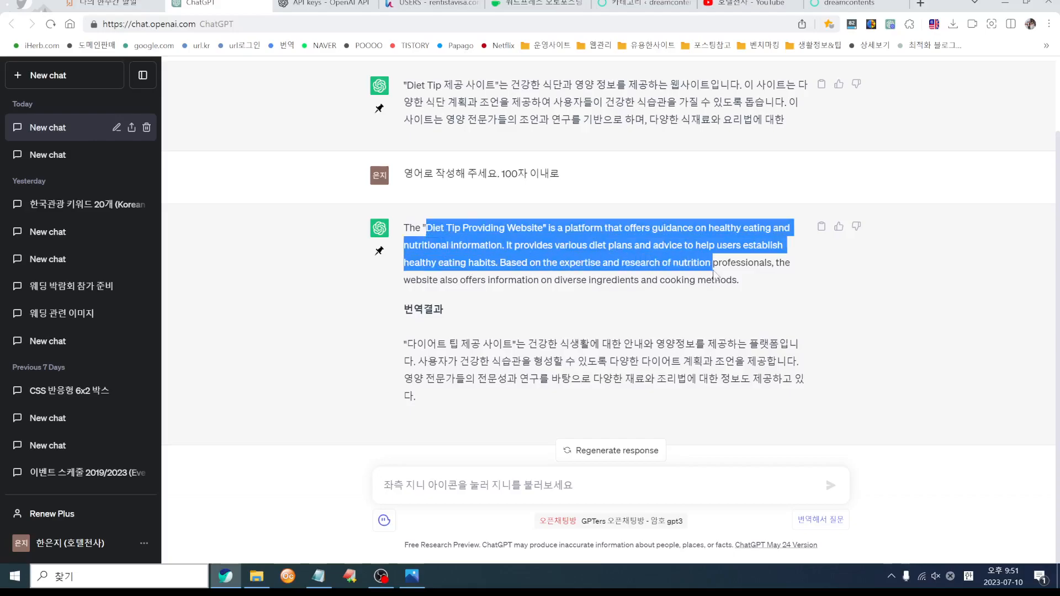
left_click(679, 296)
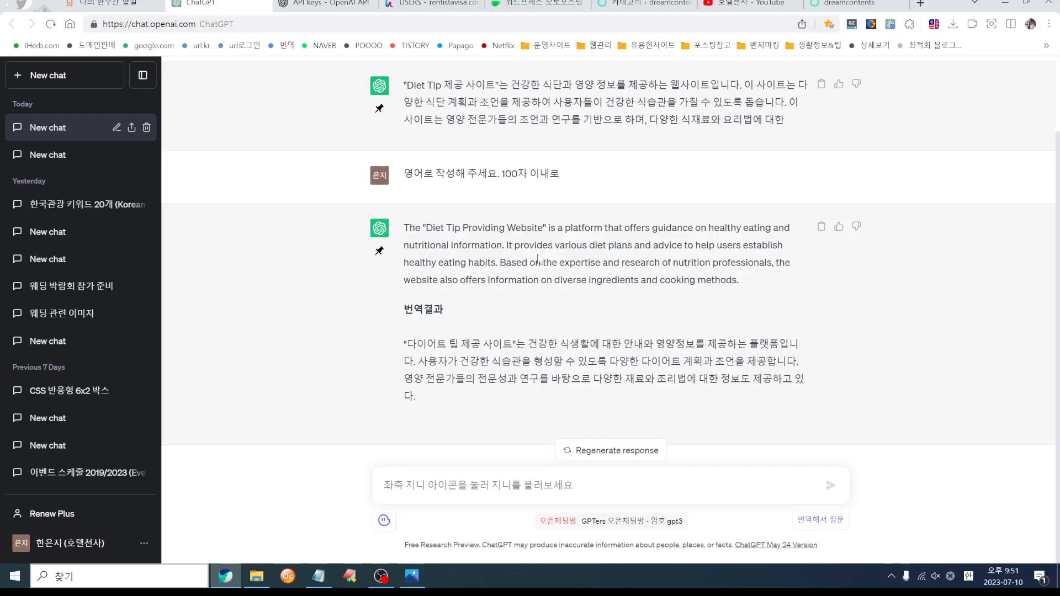
left_click_drag(507, 246, 740, 286)
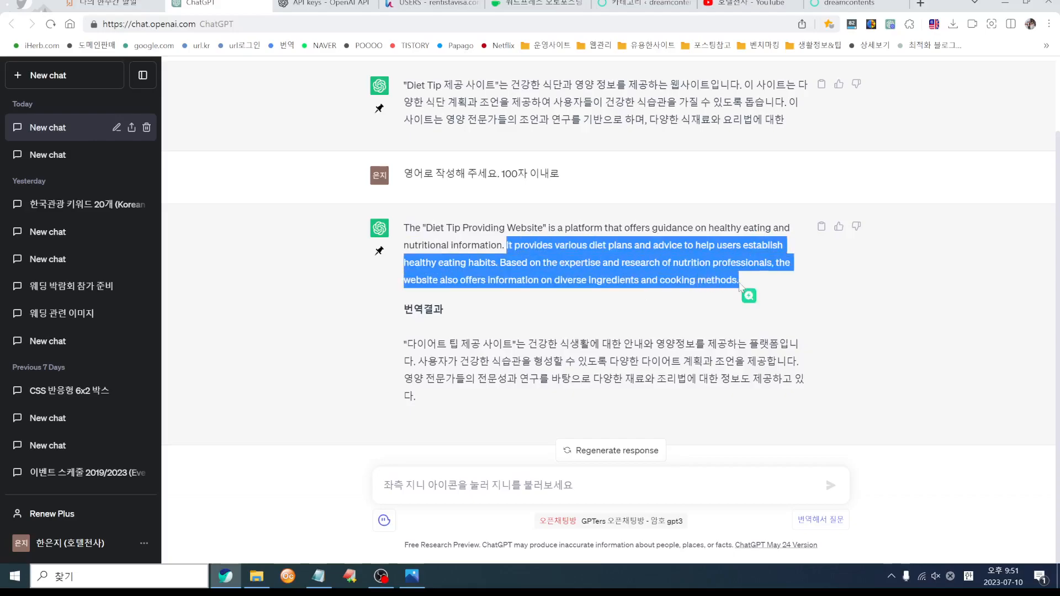
right_click(690, 277)
left_click(720, 290)
left_click(645, 3)
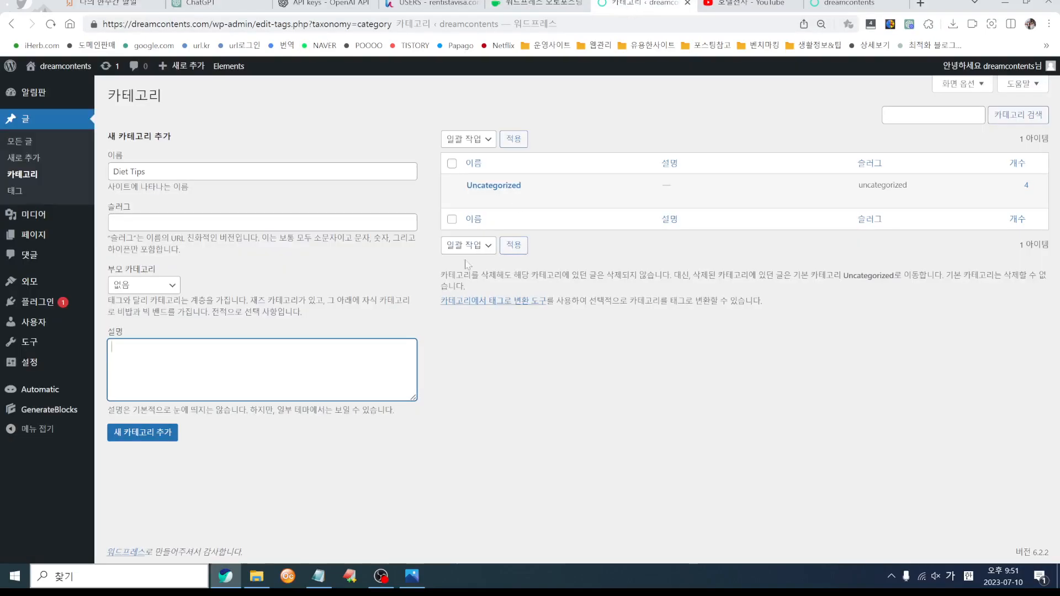
key("ctrl+v")
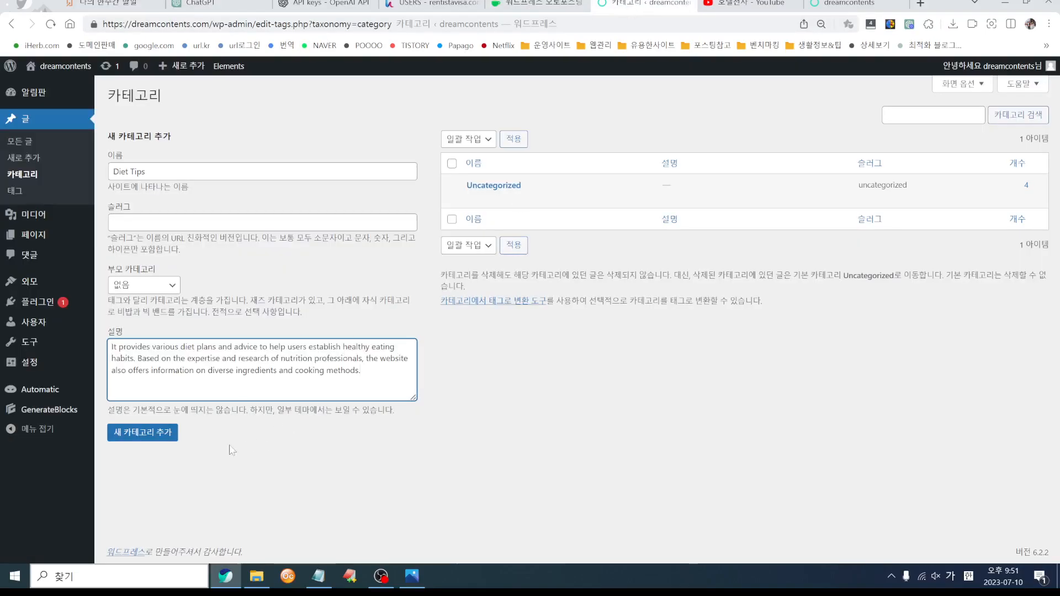
left_click(160, 434)
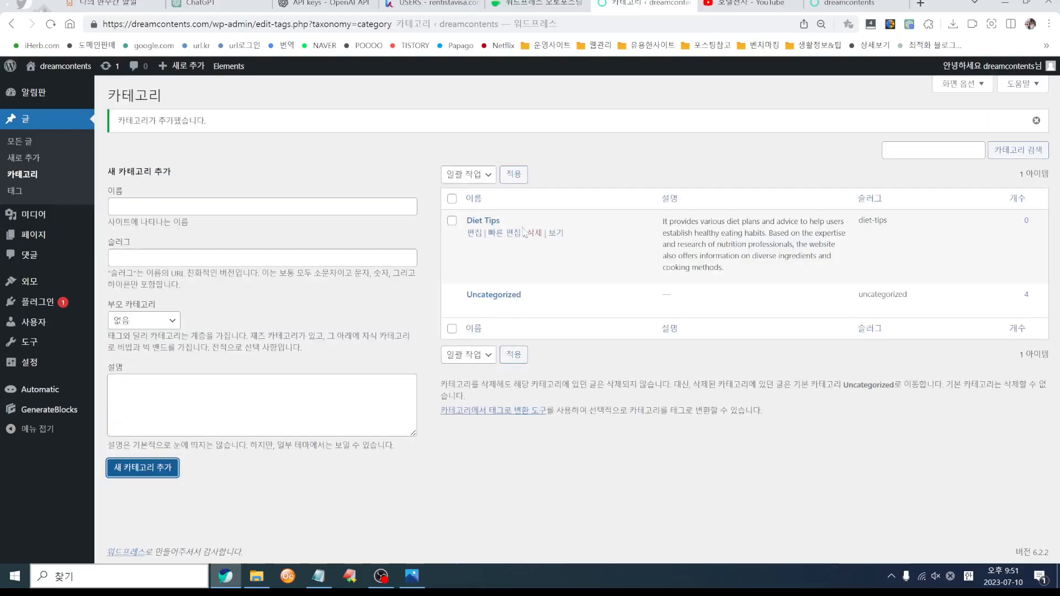
- Open the "diet feed" campaign and set its posts to go to the Diet Tips category
left_click(43, 398)
left_click(150, 197)
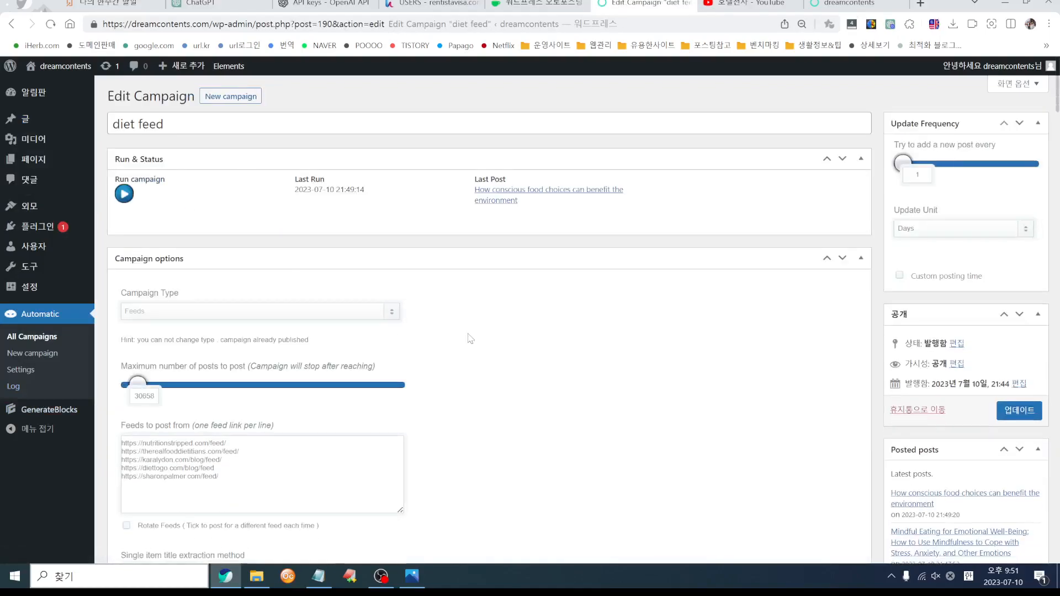
scroll(471, 339, "down", 20)
scroll(454, 368, "down", 8)
scroll(455, 369, "down", 8)
scroll(455, 369, "down", 5)
left_click(191, 308)
scroll(326, 379, "down", 15)
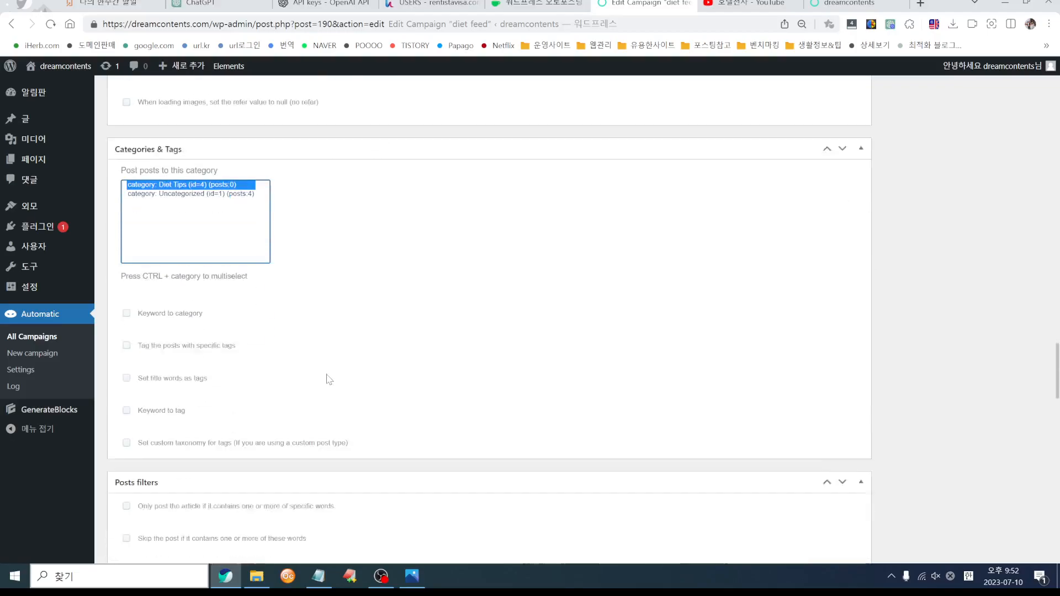
- Update the "diet feed" campaign and run it again
scroll(551, 355, "down", 5)
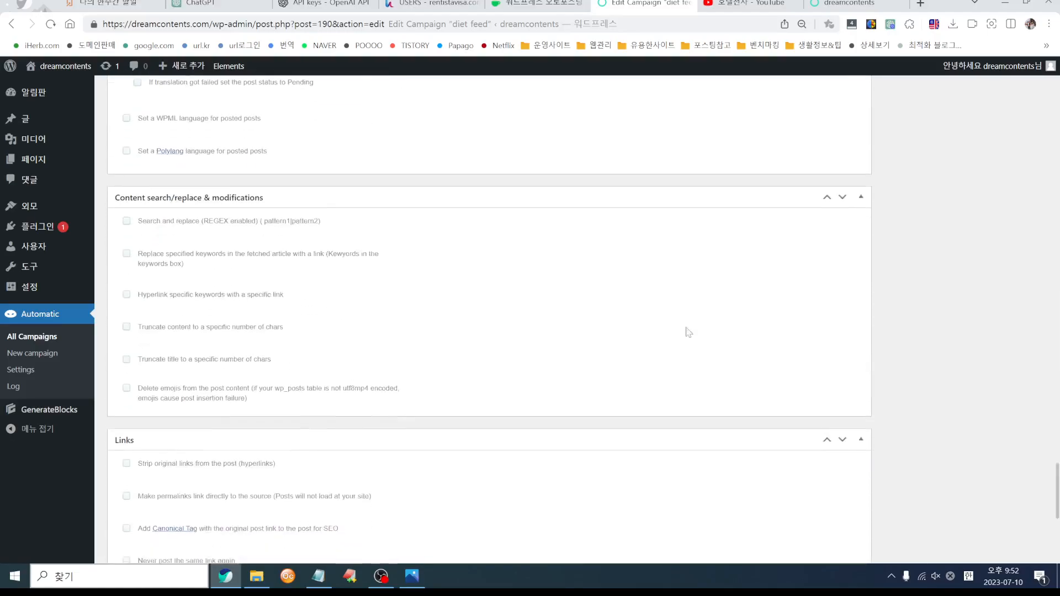
scroll(1055, 468, "up", 2)
left_click_drag(1055, 468, 1054, 97)
left_click(1020, 410)
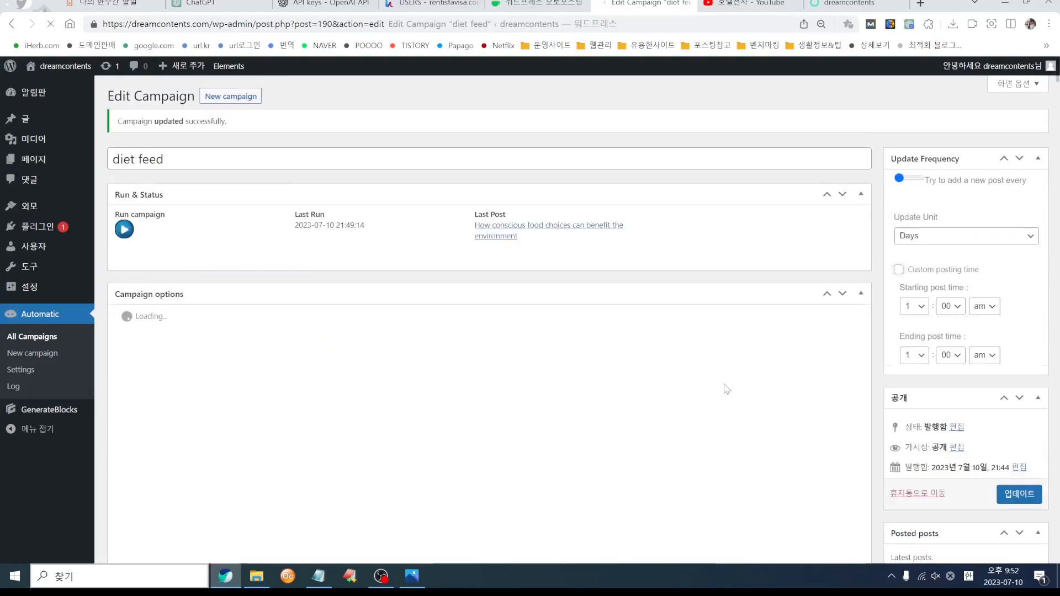
left_click(124, 231)
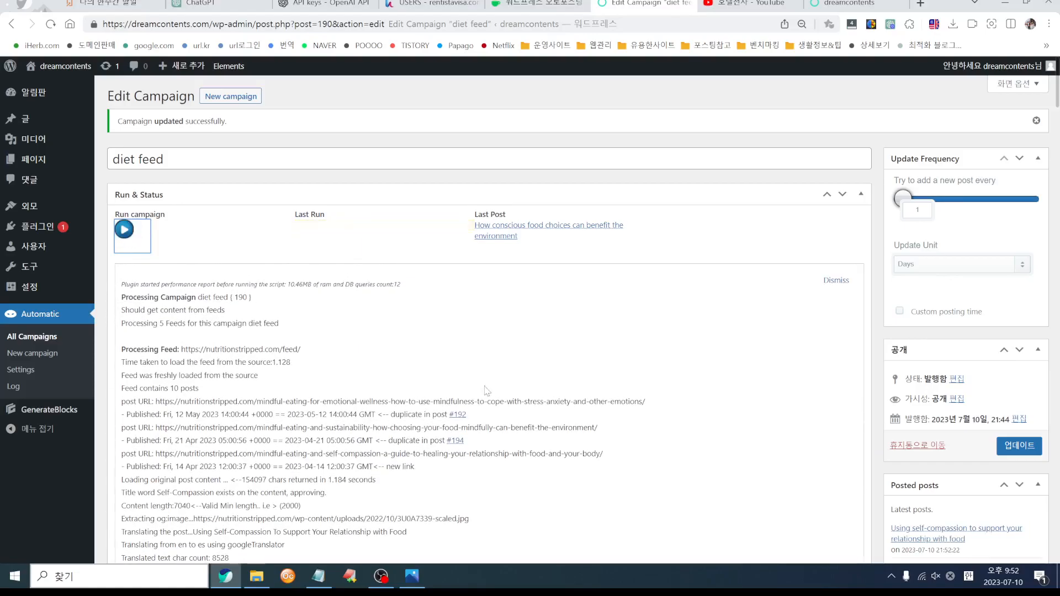
- Check the dreamcontents homepage for the campaign's newly published post
left_click(850, 4)
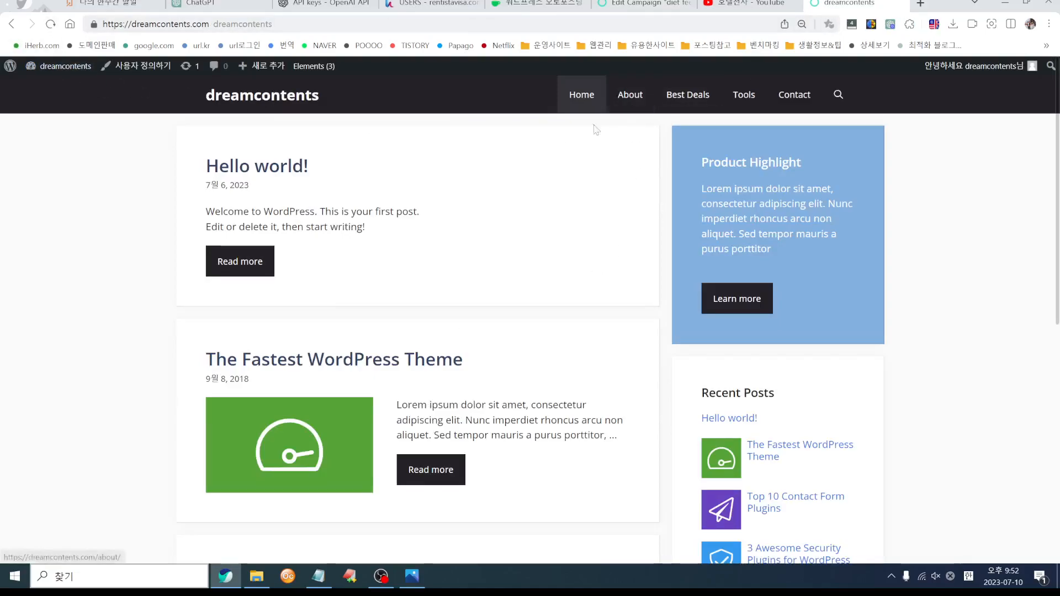
scroll(493, 439, "down", 7)
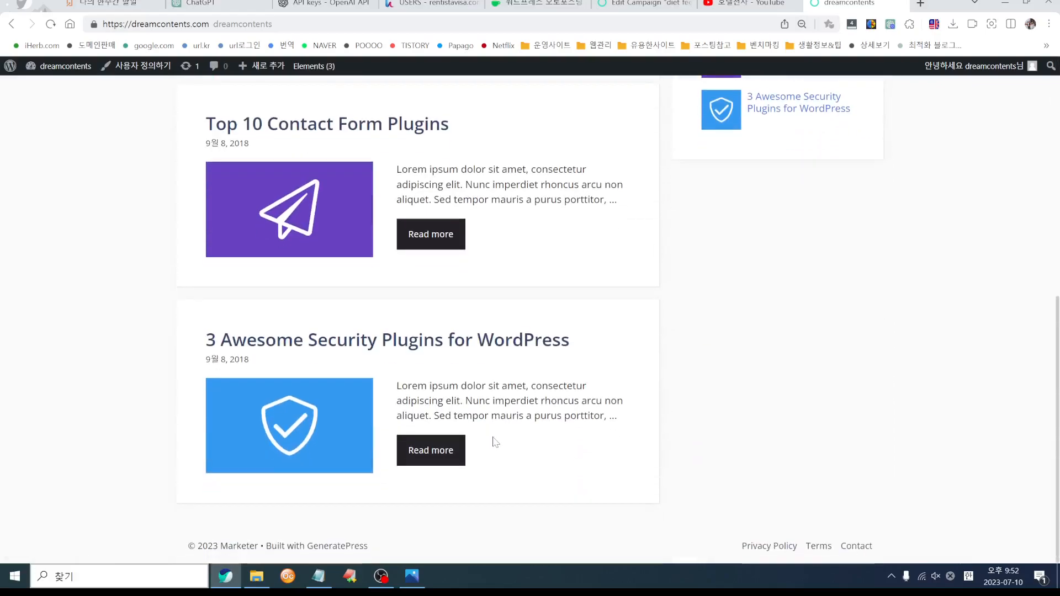
scroll(493, 439, "up", 8)
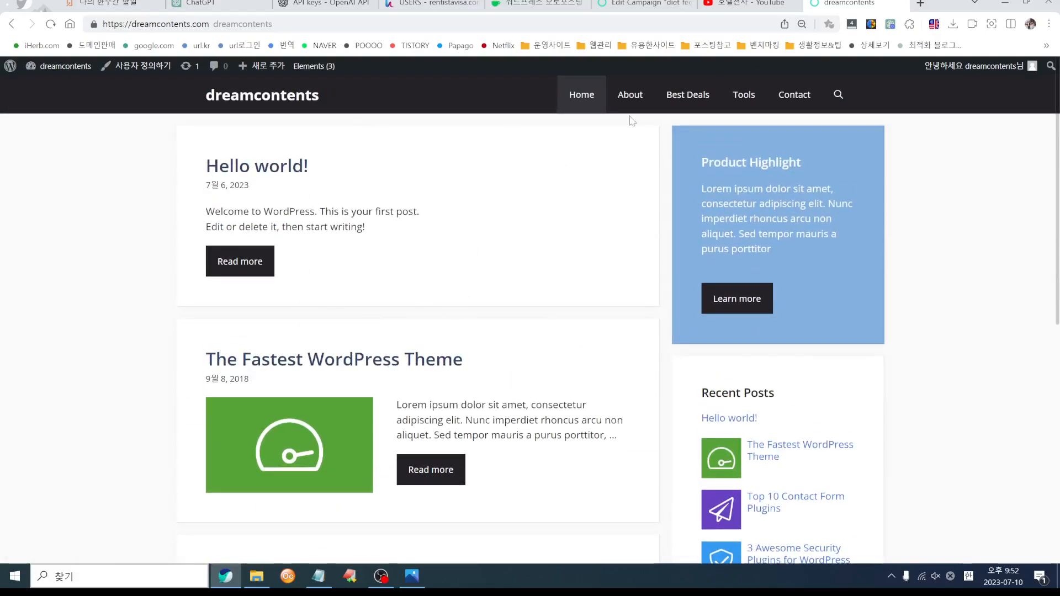
- Open the campaign's last post, "Using self-compassion to support your relationship with food", and view its content
left_click(641, 2)
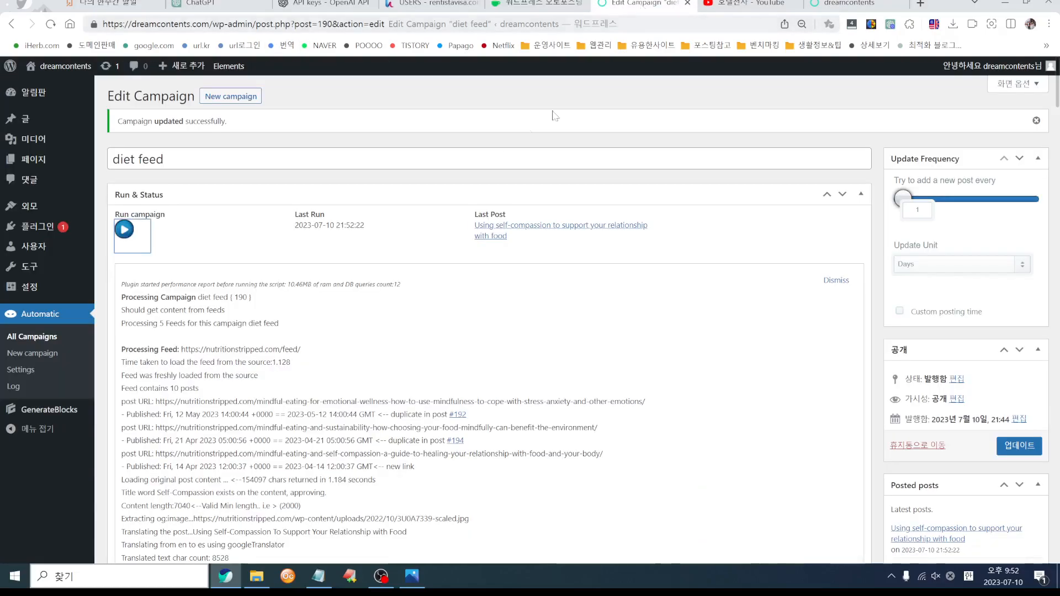
left_click(532, 230)
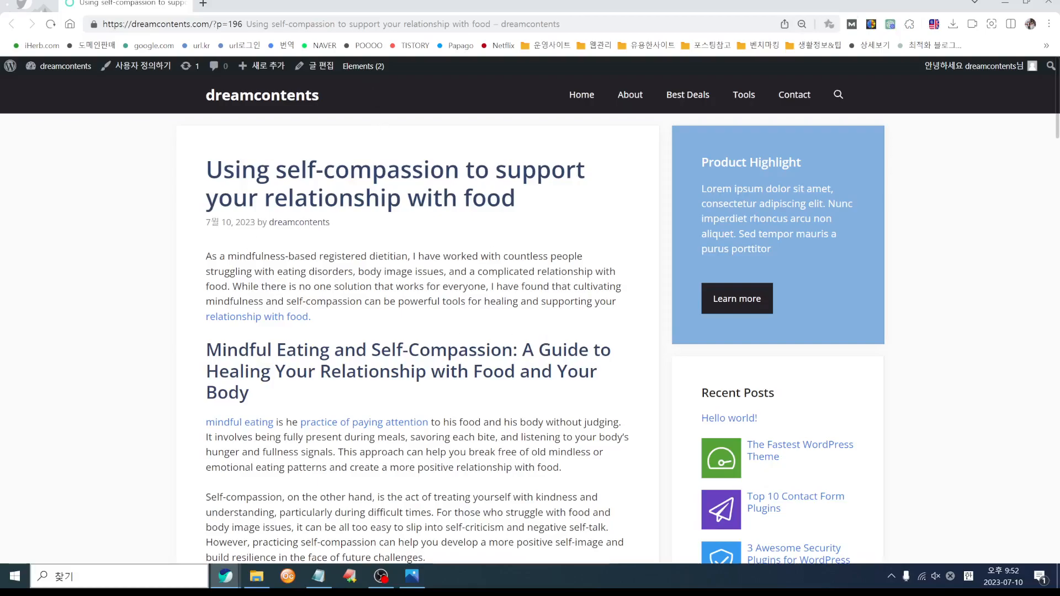
scroll(457, 214, "down", 14)
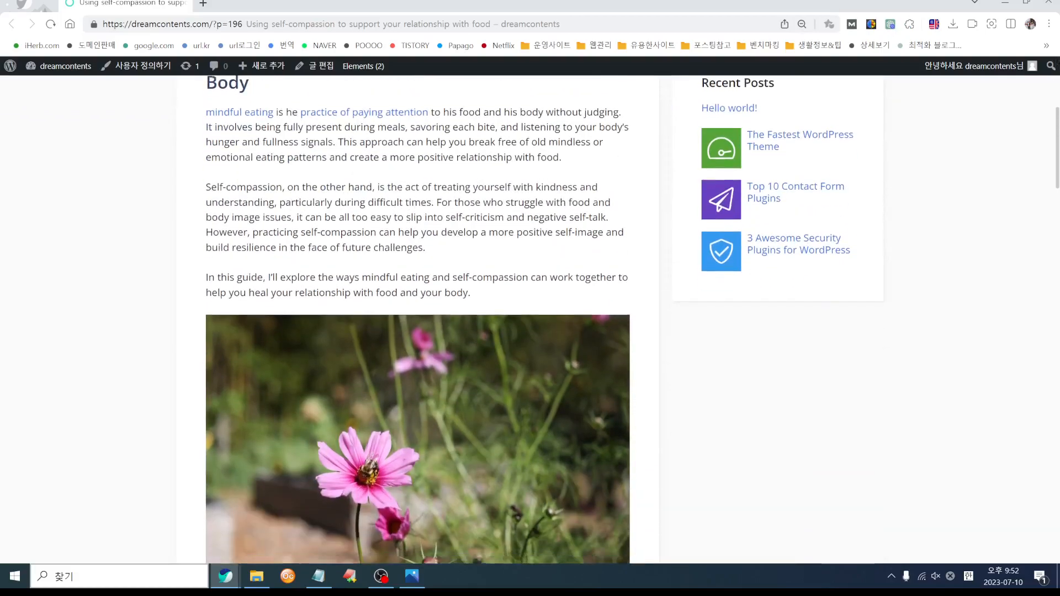
- Read through the self-compassion post from its title down to the source link and category at the end
scroll(457, 214, "up", 3)
scroll(457, 214, "up", 15)
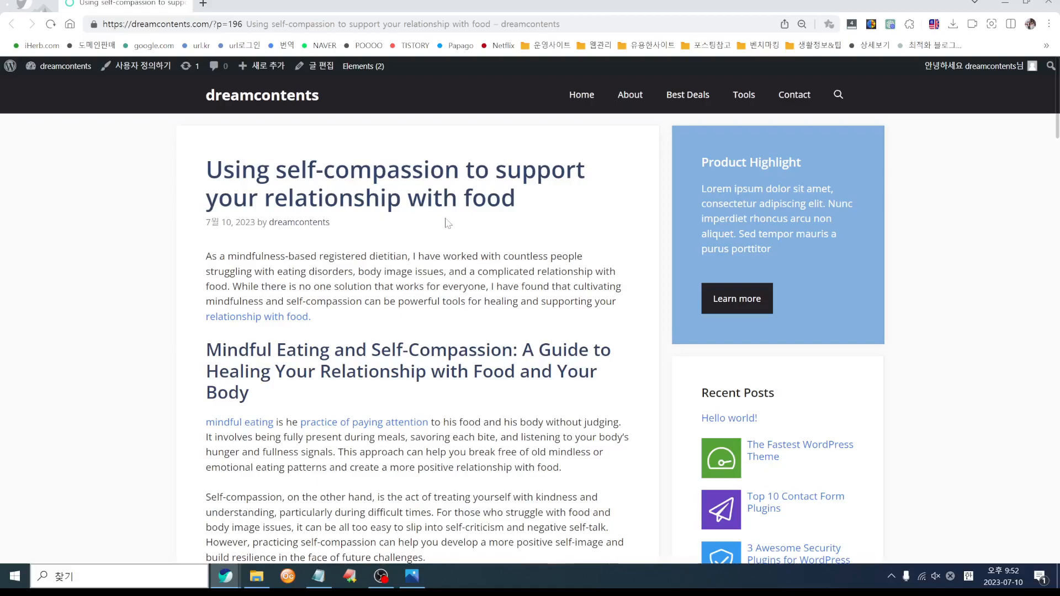
scroll(454, 225, "down", 15)
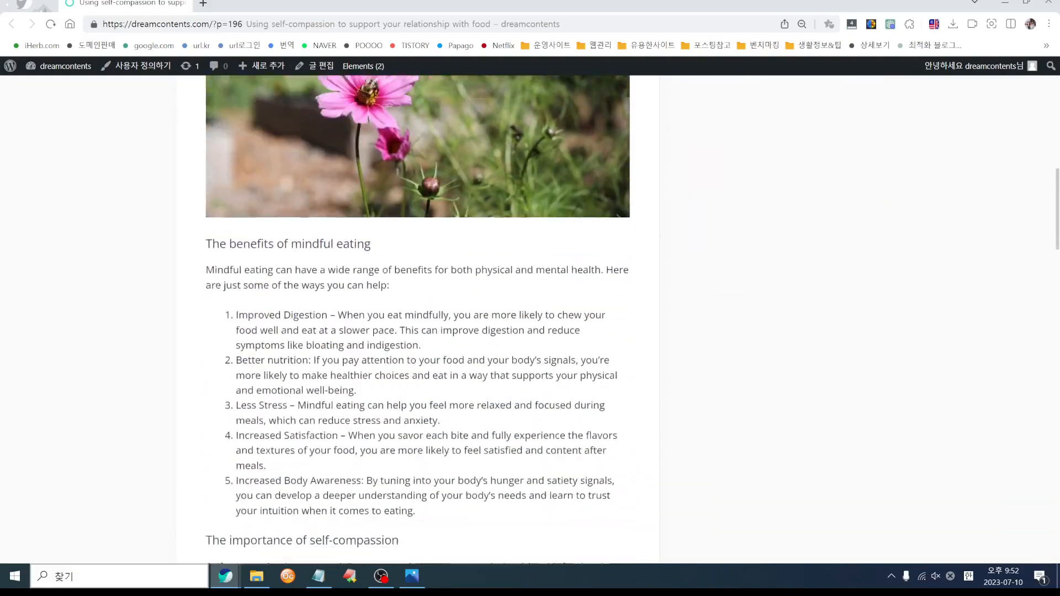
scroll(415, 319, "down", 20)
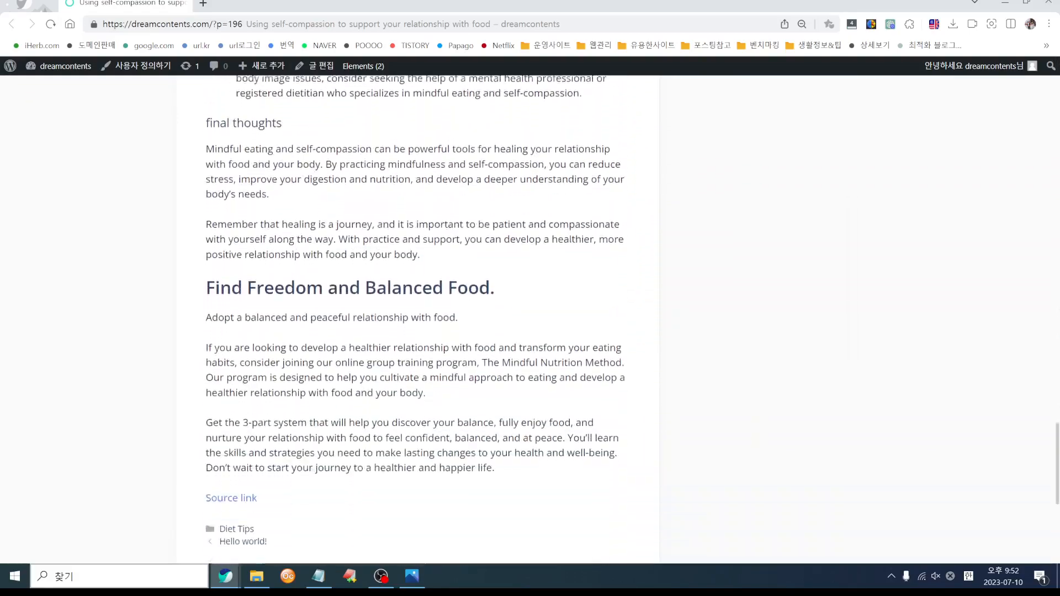
scroll(448, 278, "down", 5)
scroll(449, 279, "up", 15)
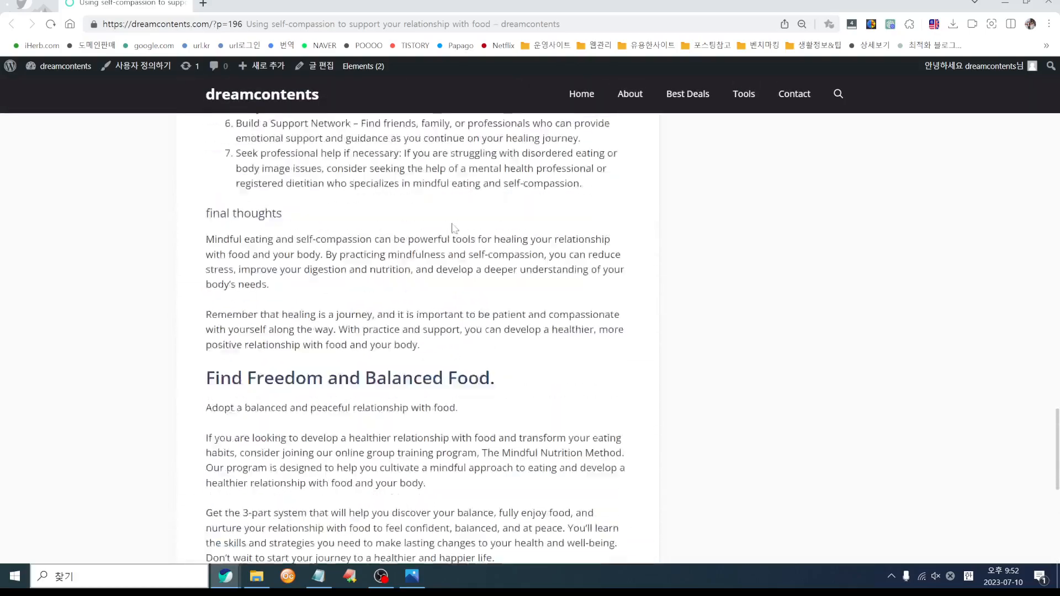
scroll(448, 279, "up", 15)
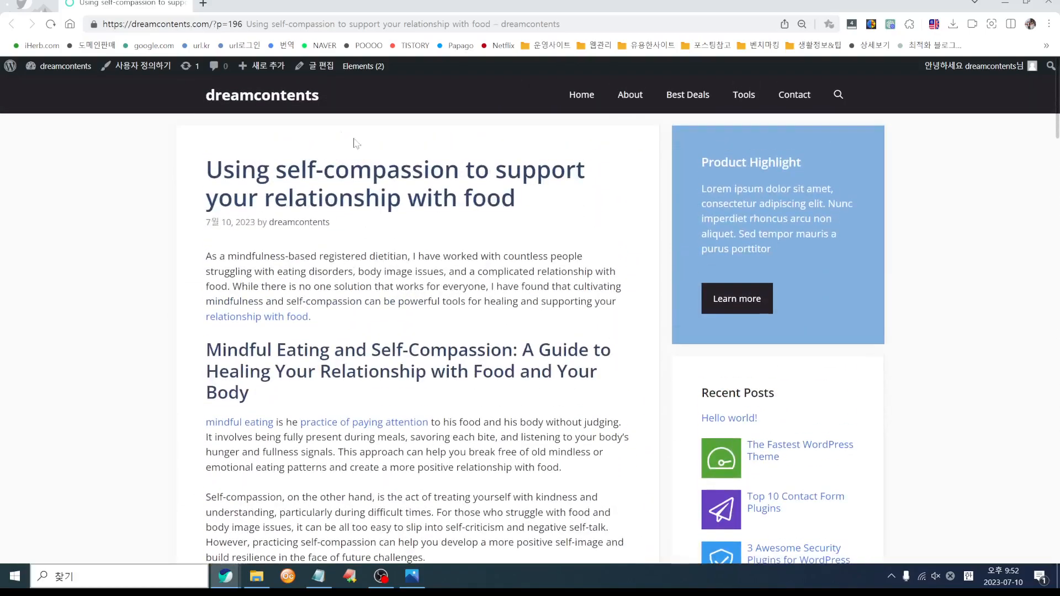
- Go to the dreamcontents homepage and look through the listed posts for the campaign's new article
left_click(253, 107)
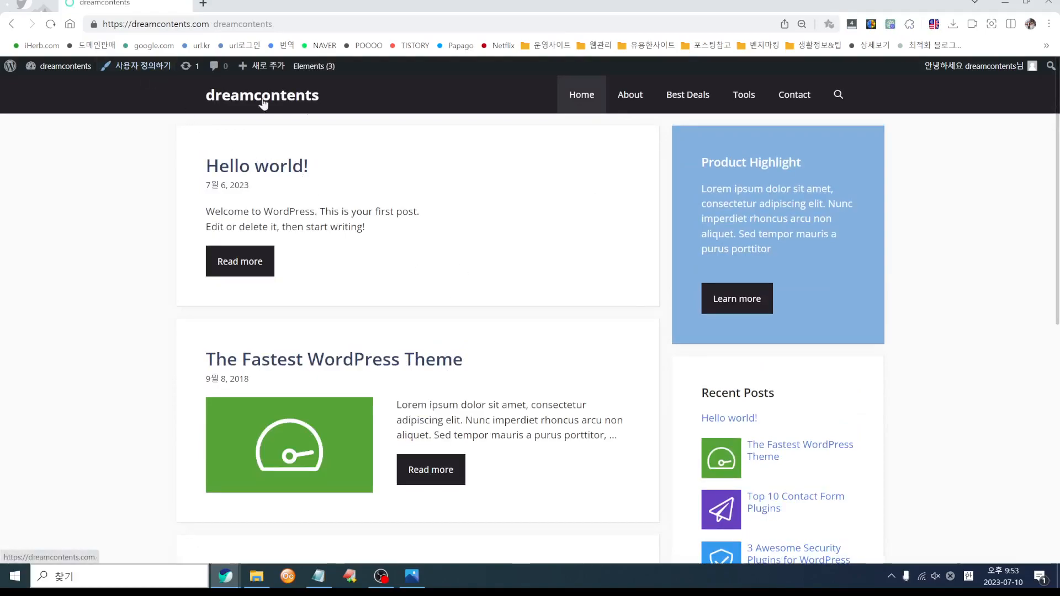
scroll(518, 442, "down", 1)
scroll(518, 443, "down", 5)
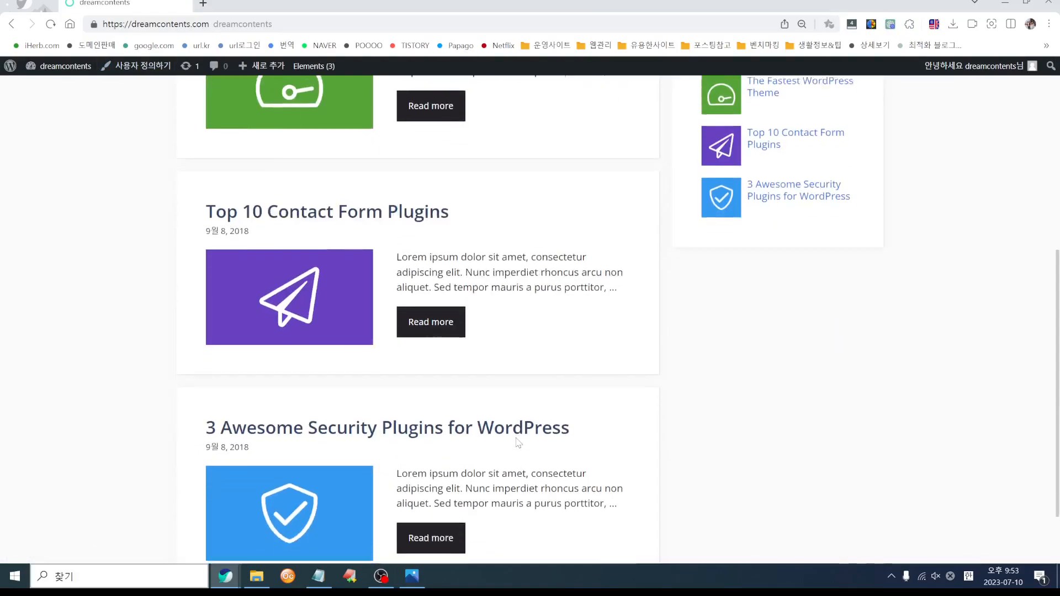
scroll(519, 436, "up", 7)
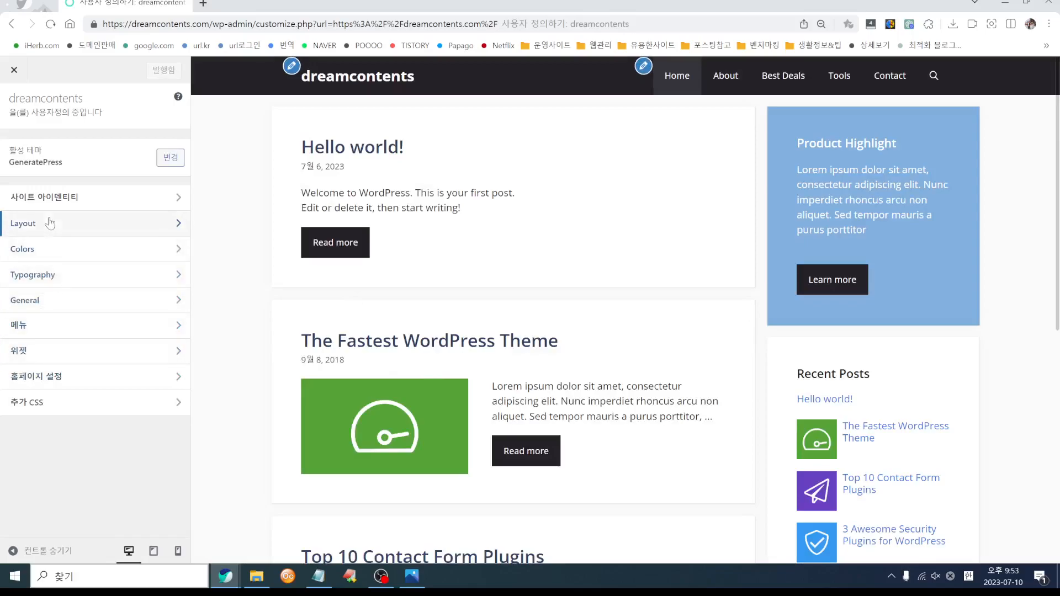
- View the items and location settings of the Primary - Marketer menu in the site customizer, then close the customizer
left_click(57, 326)
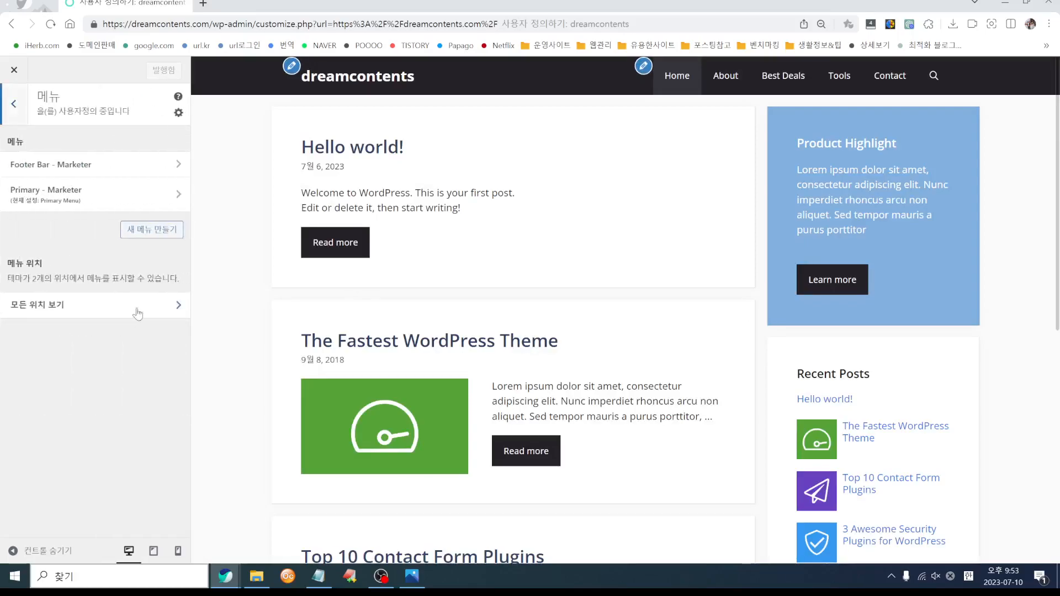
left_click(163, 195)
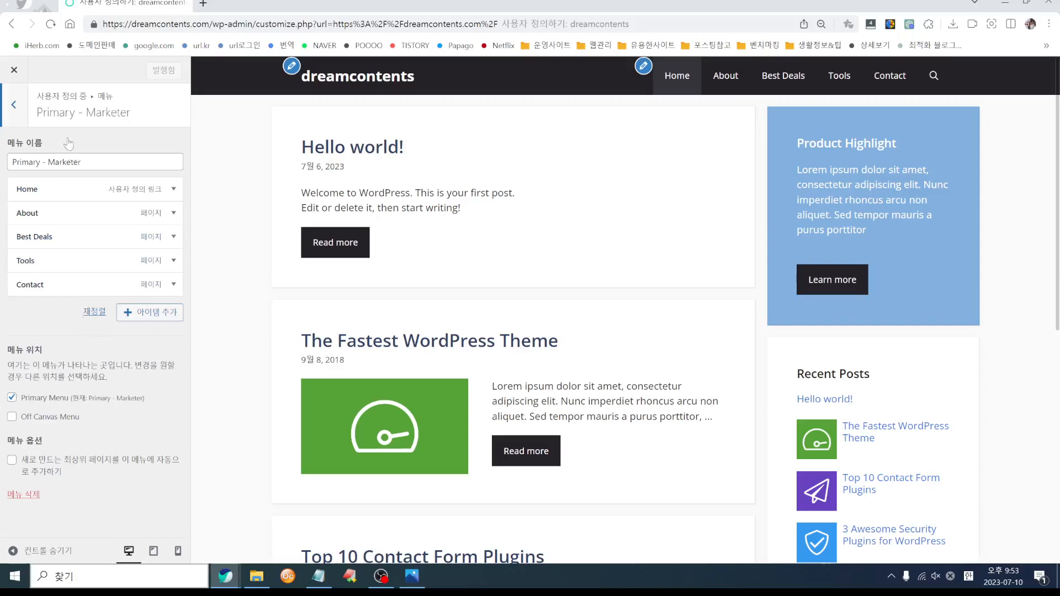
left_click(14, 70)
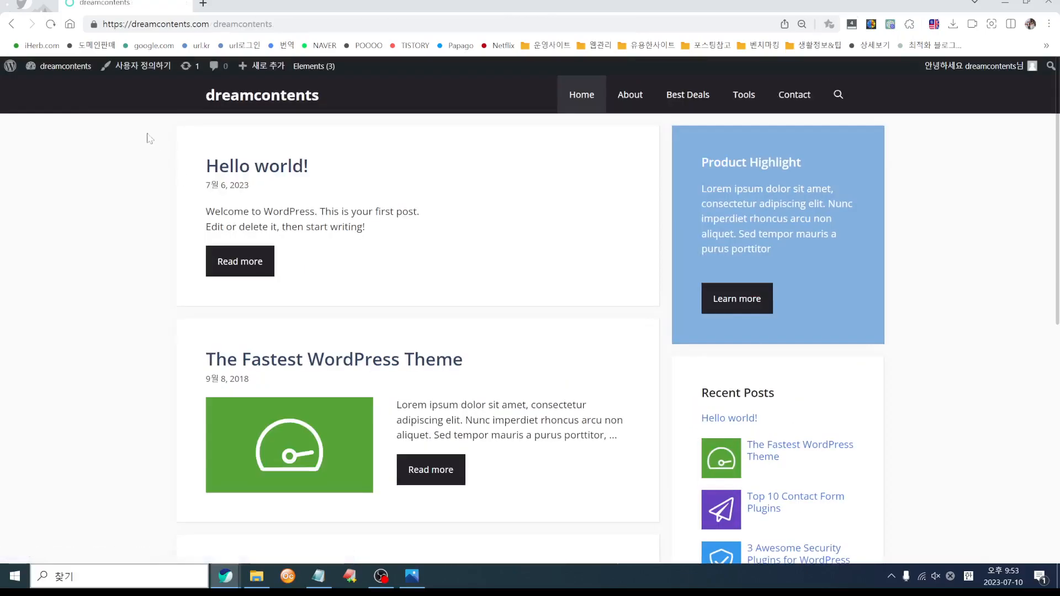
- Open the admin list of all posts to check the status and category of the campaign's posts
left_click(59, 70)
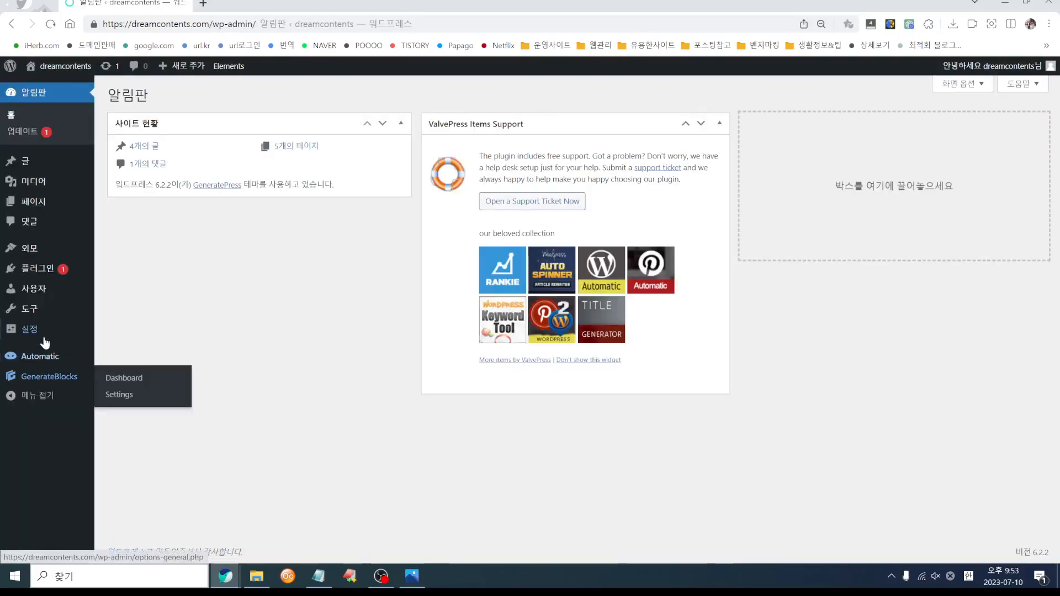
left_click(27, 162)
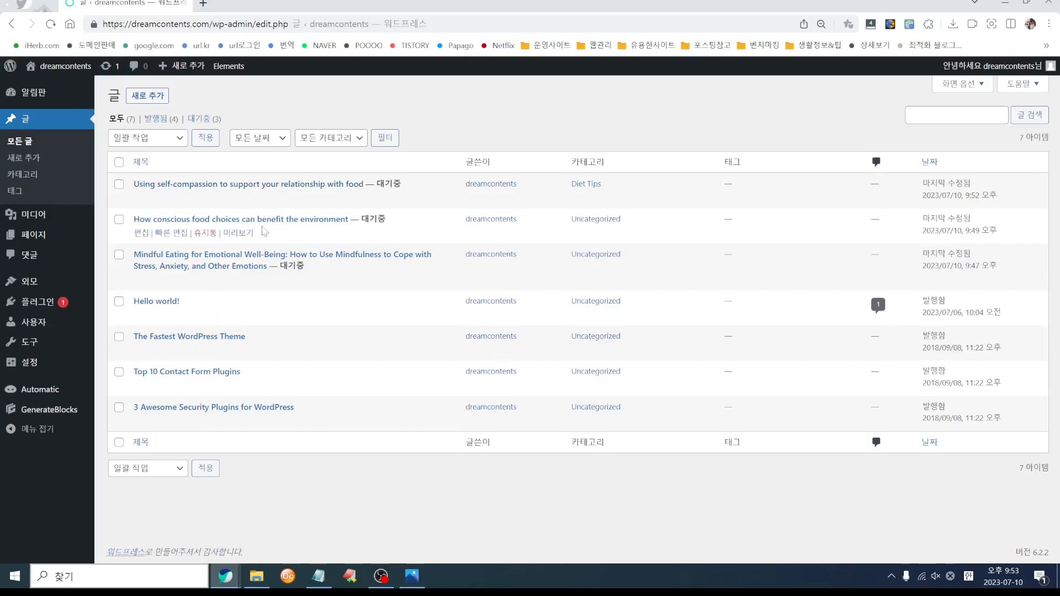
- Open the "diet feed" campaign and examine its post filters, image, post status, OpenAI, template and feed settings for what governs publishing
left_click(35, 393)
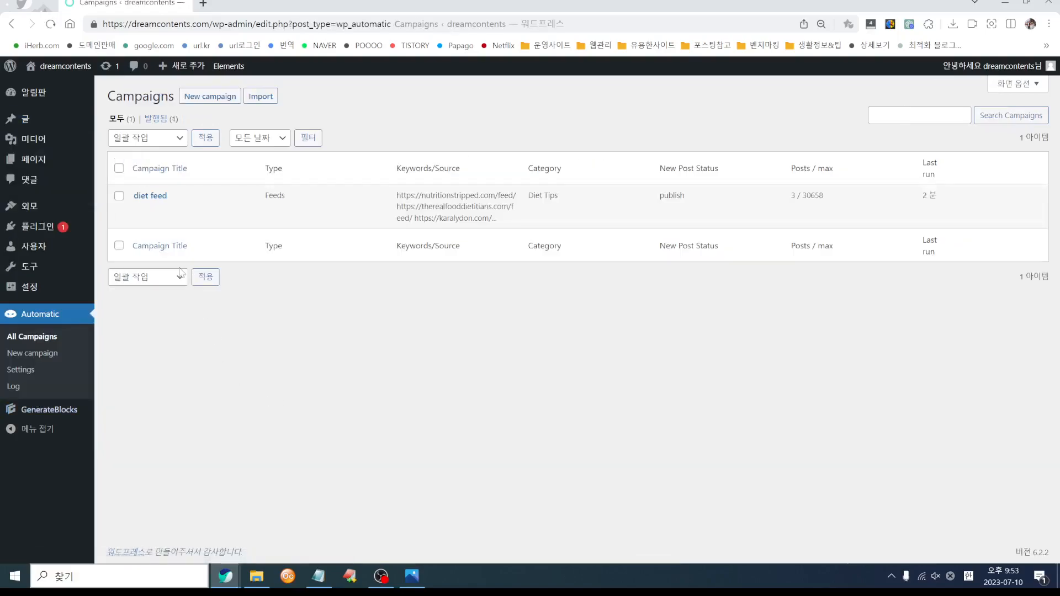
left_click(141, 200)
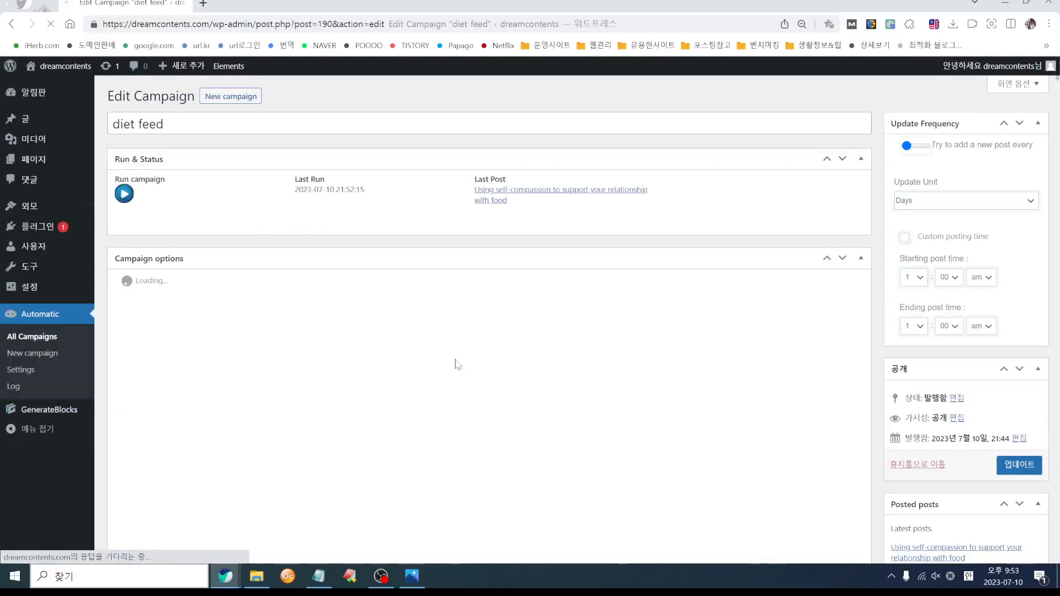
scroll(426, 372, "down", 20)
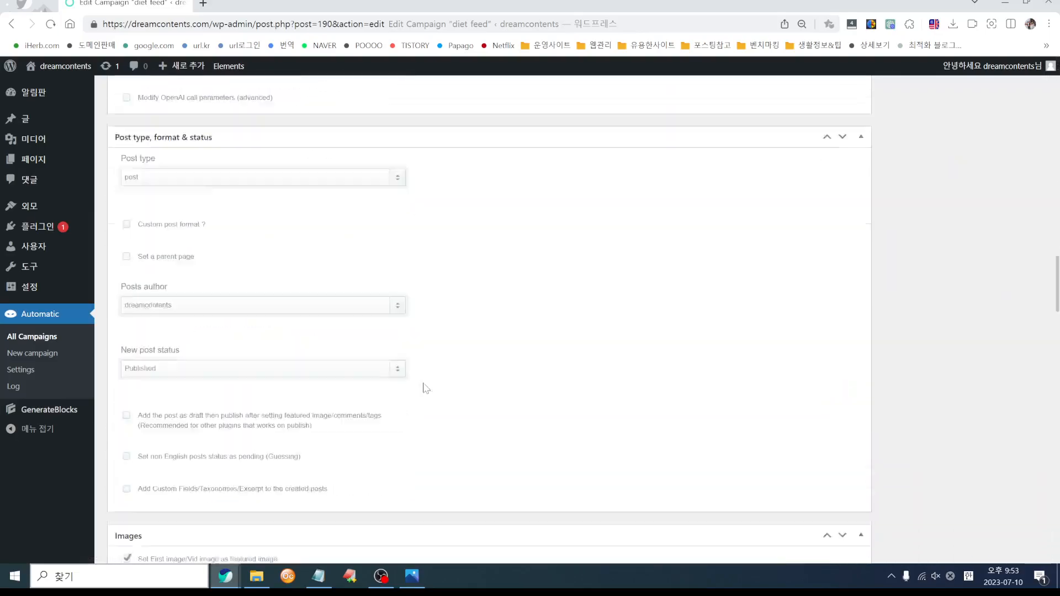
scroll(426, 389, "down", 3)
scroll(425, 388, "up", 6)
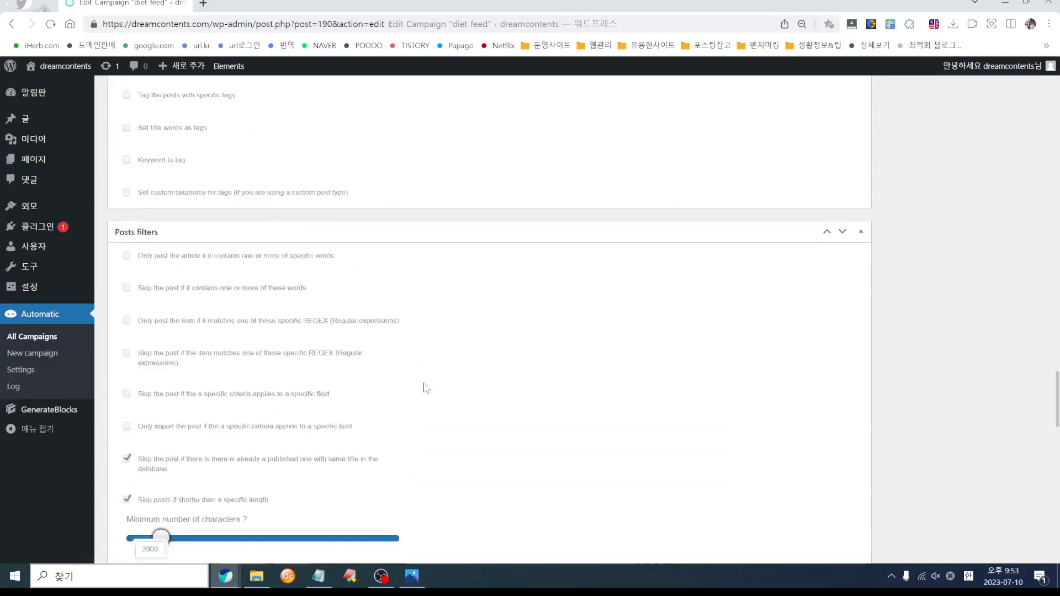
scroll(426, 388, "up", 8)
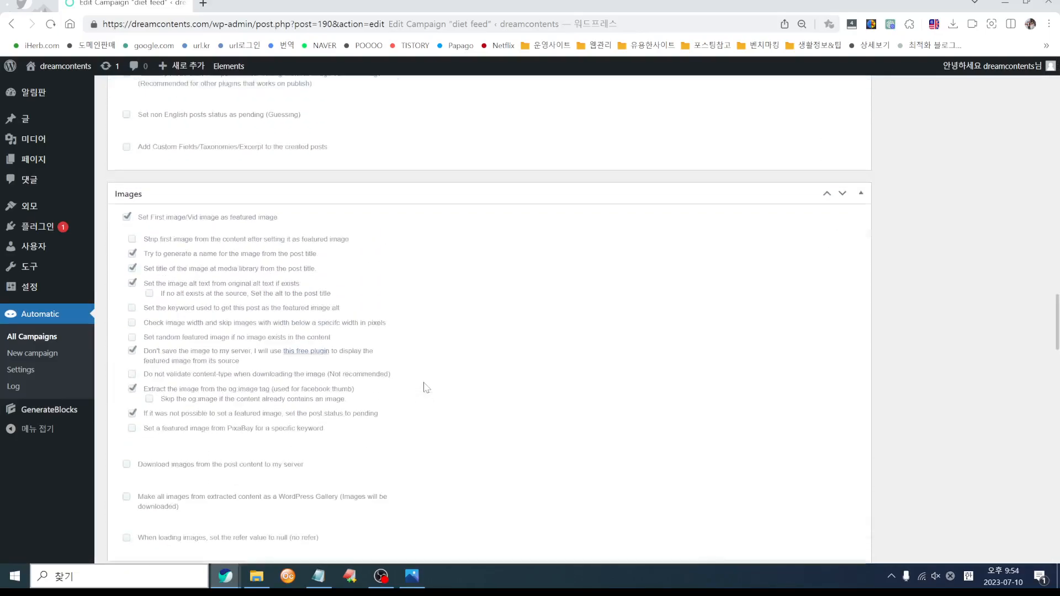
scroll(426, 388, "up", 3)
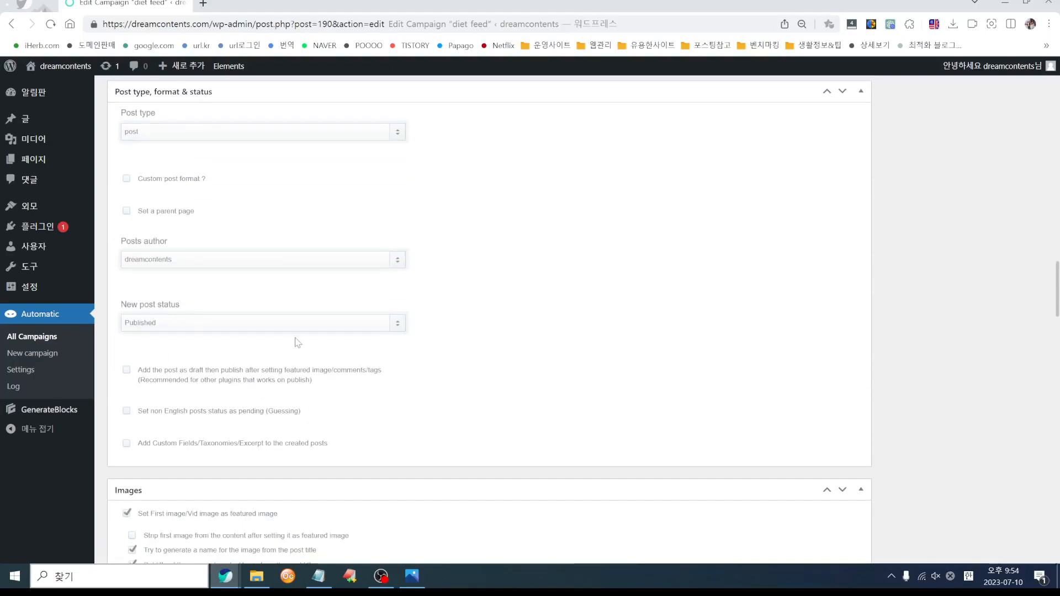
scroll(462, 364, "up", 4)
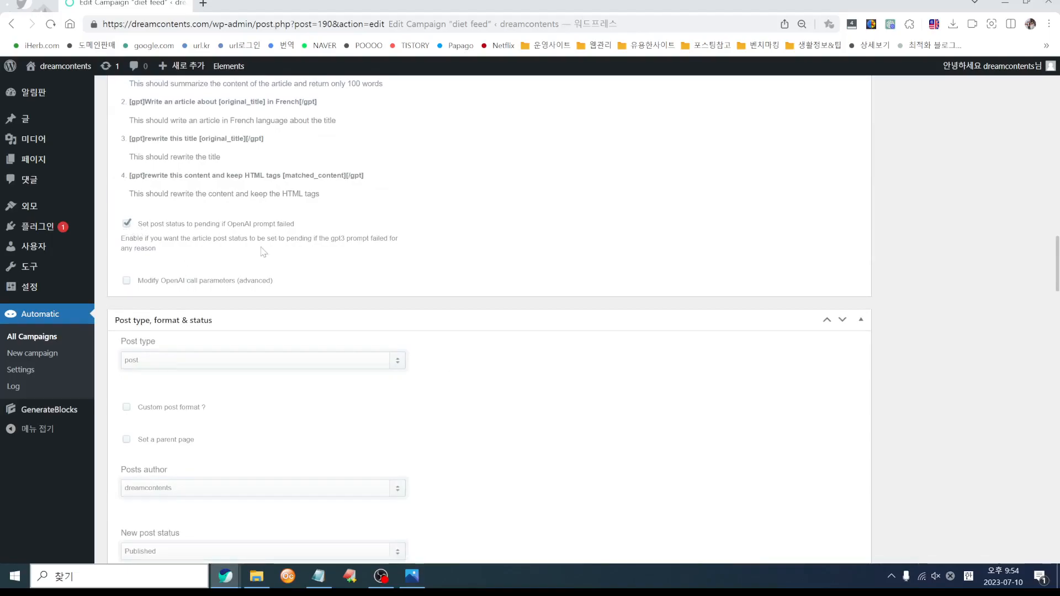
scroll(263, 249, "up", 8)
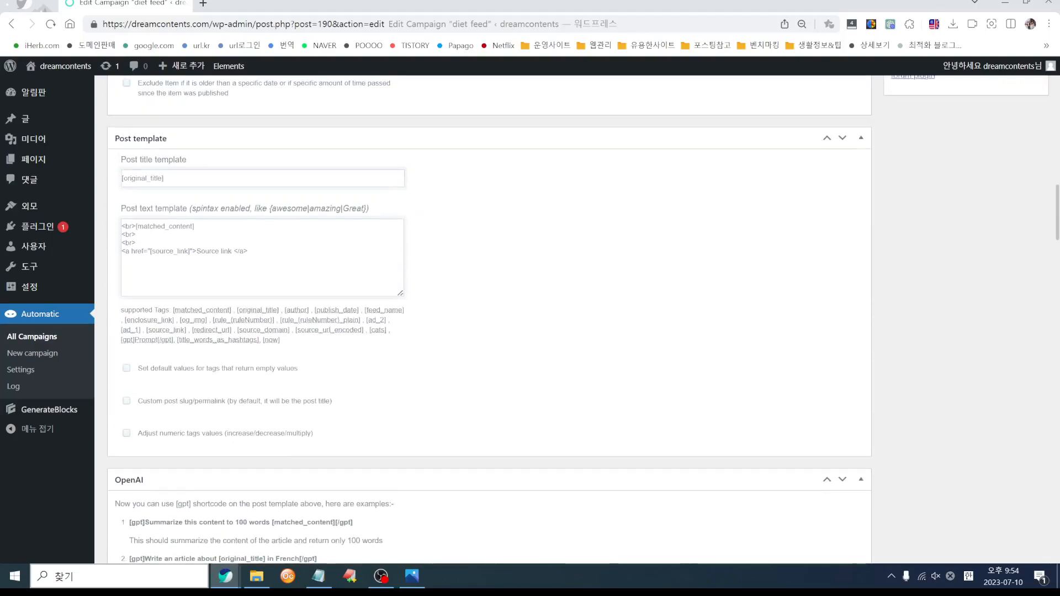
scroll(369, 343, "up", 4)
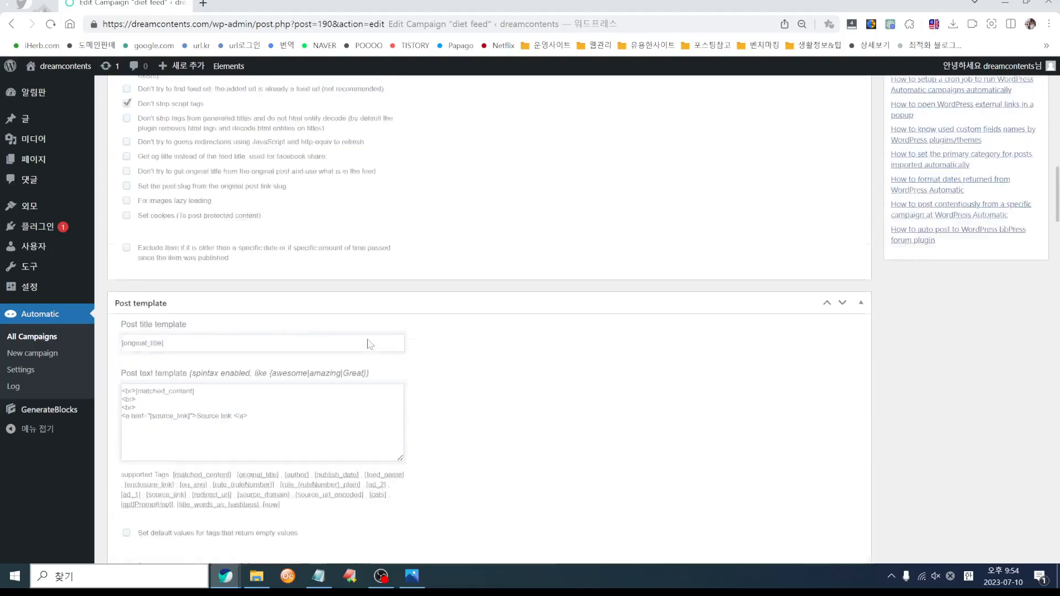
scroll(369, 344, "up", 5)
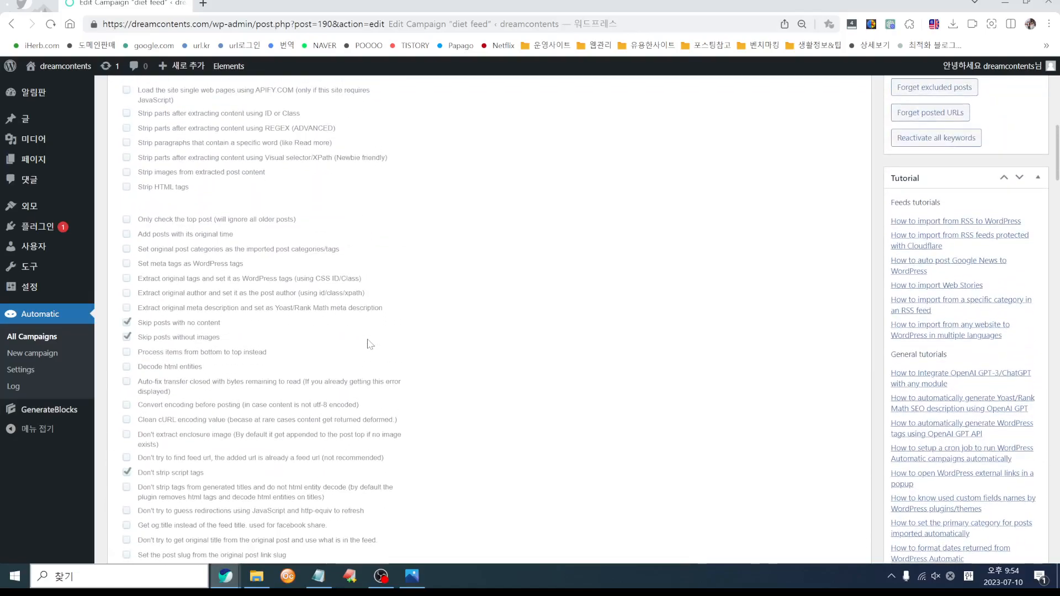
scroll(369, 344, "up", 7)
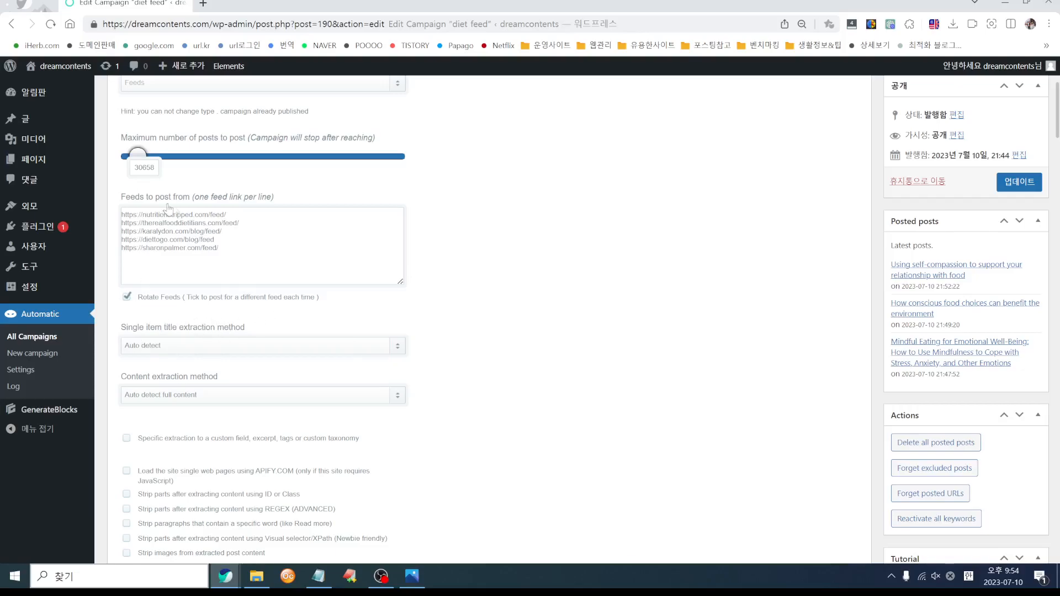
- Review the "diet feed" campaign's extraction, template, OpenAI, post status, image, category, filter, translation and link options
scroll(323, 341, "down", 1)
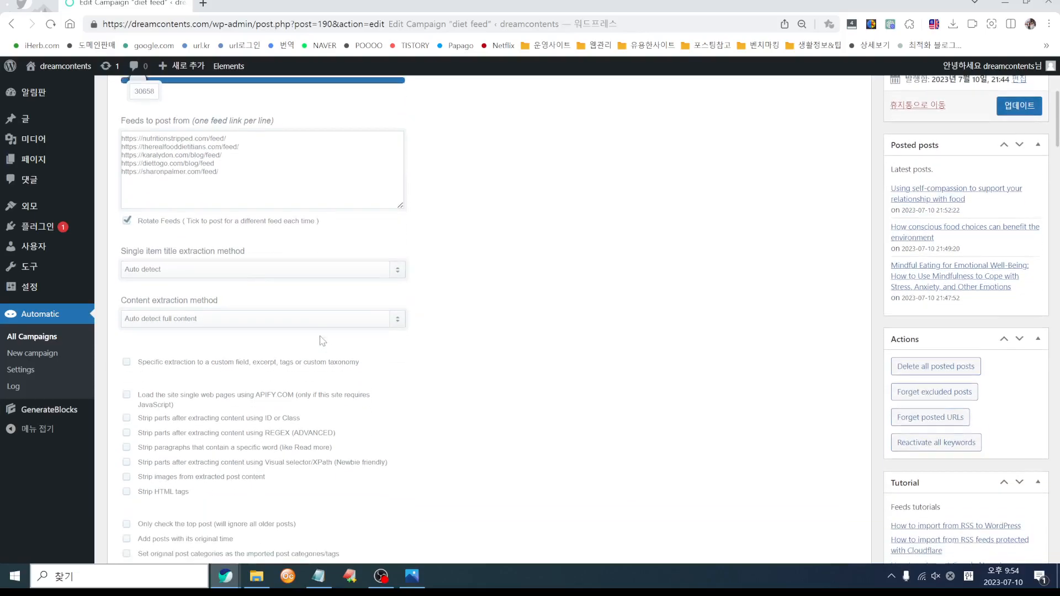
scroll(322, 340, "down", 5)
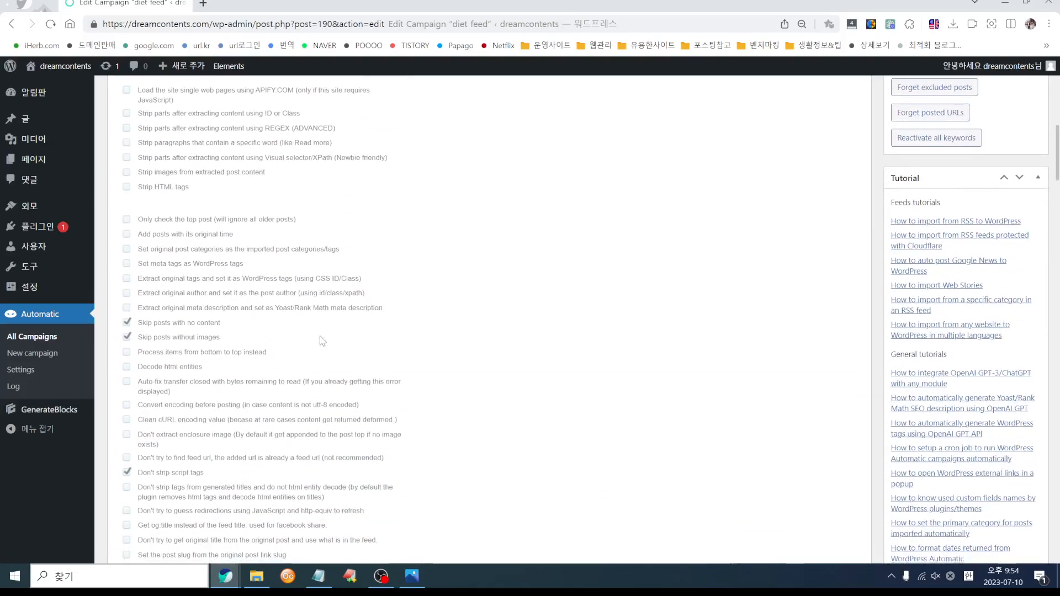
scroll(323, 340, "down", 6)
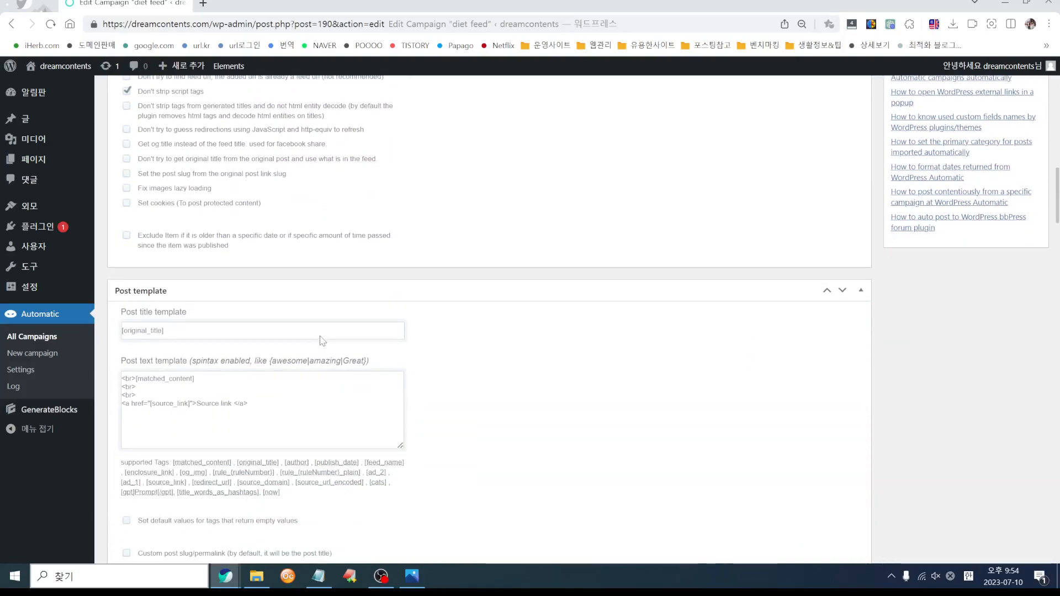
scroll(322, 341, "down", 5)
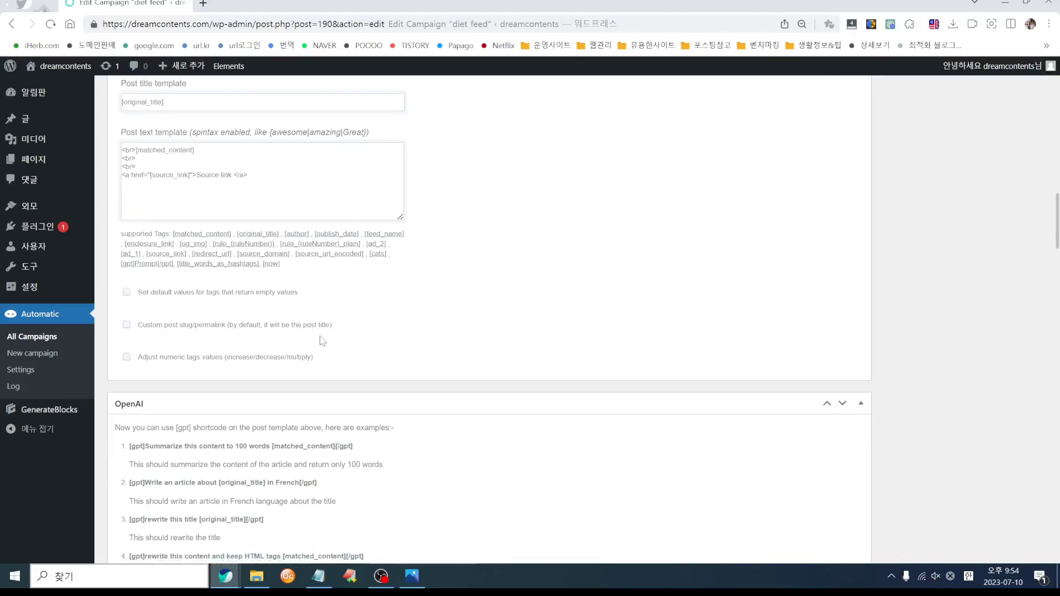
scroll(321, 340, "down", 5)
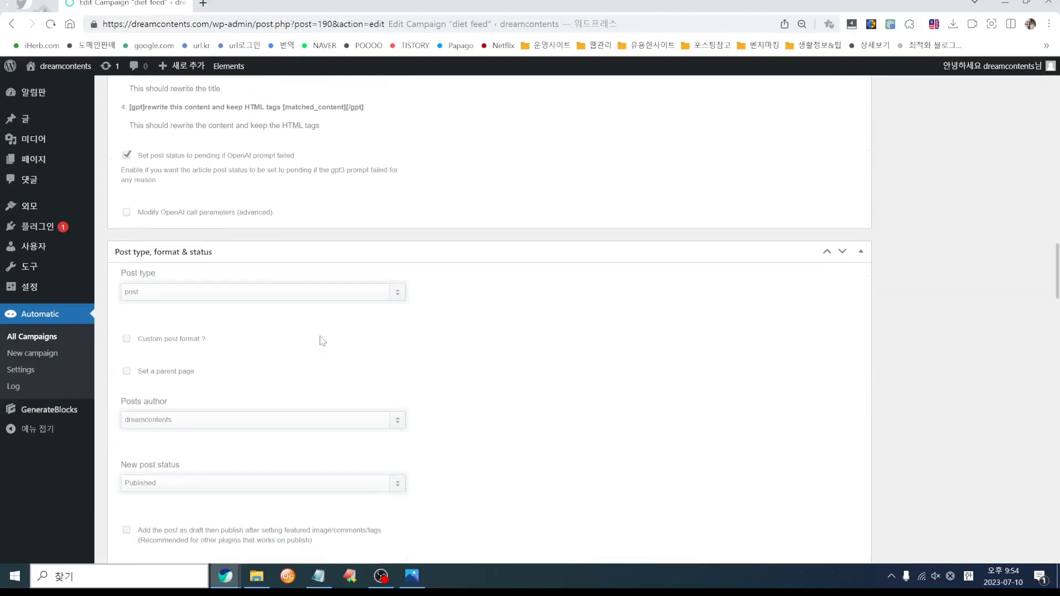
scroll(320, 342, "down", 3)
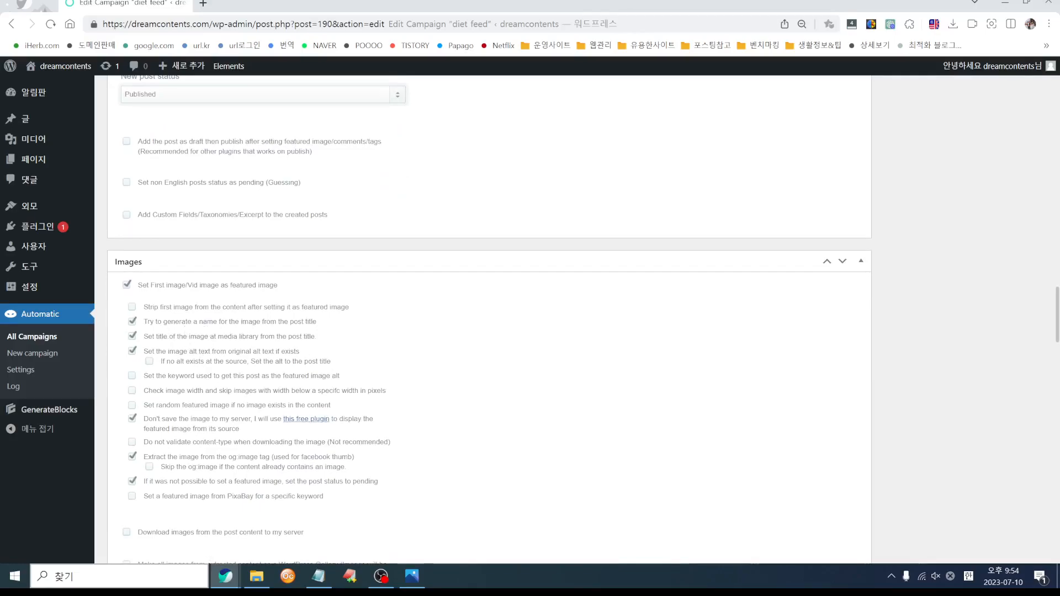
scroll(489, 319, "down", 2)
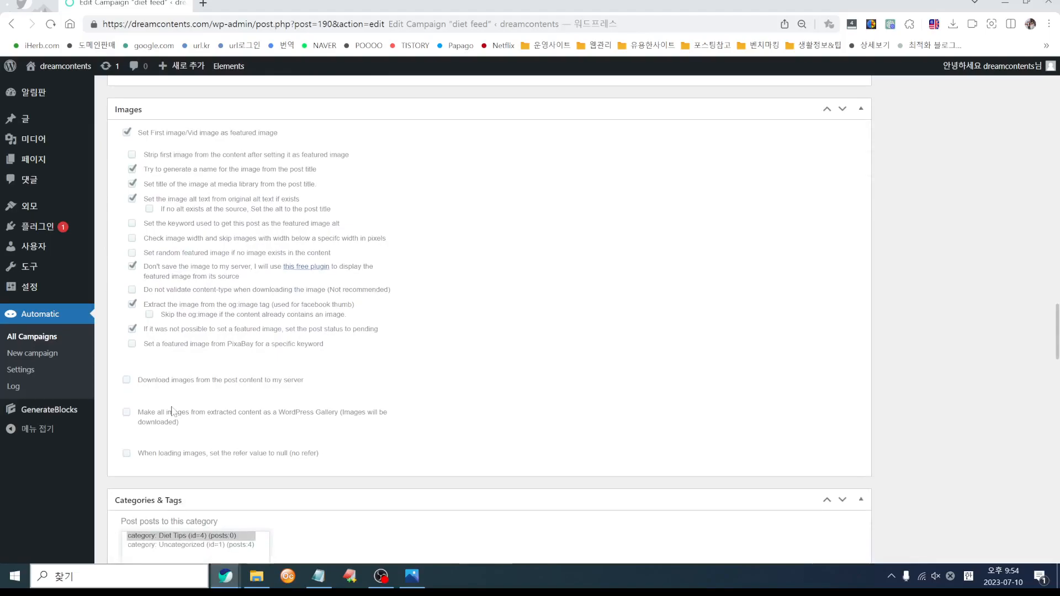
scroll(172, 411, "down", 8)
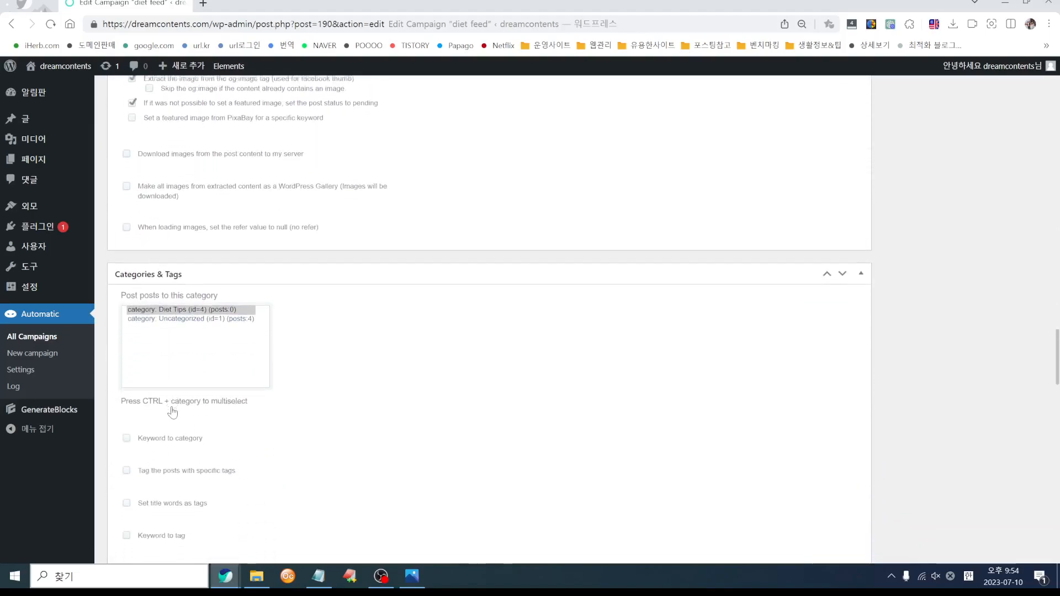
scroll(279, 422, "down", 1)
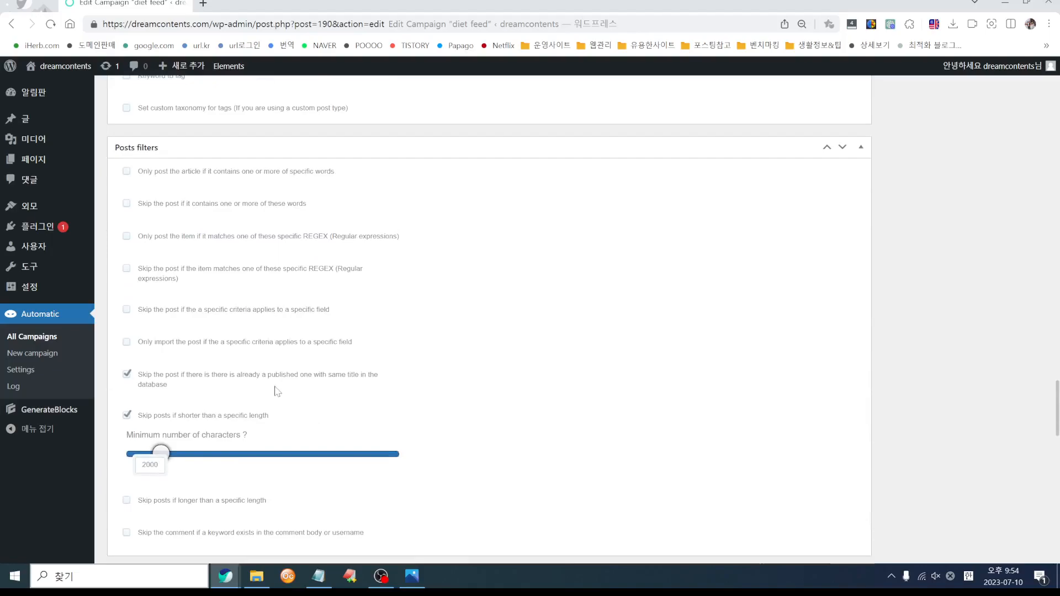
scroll(381, 429, "down", 4)
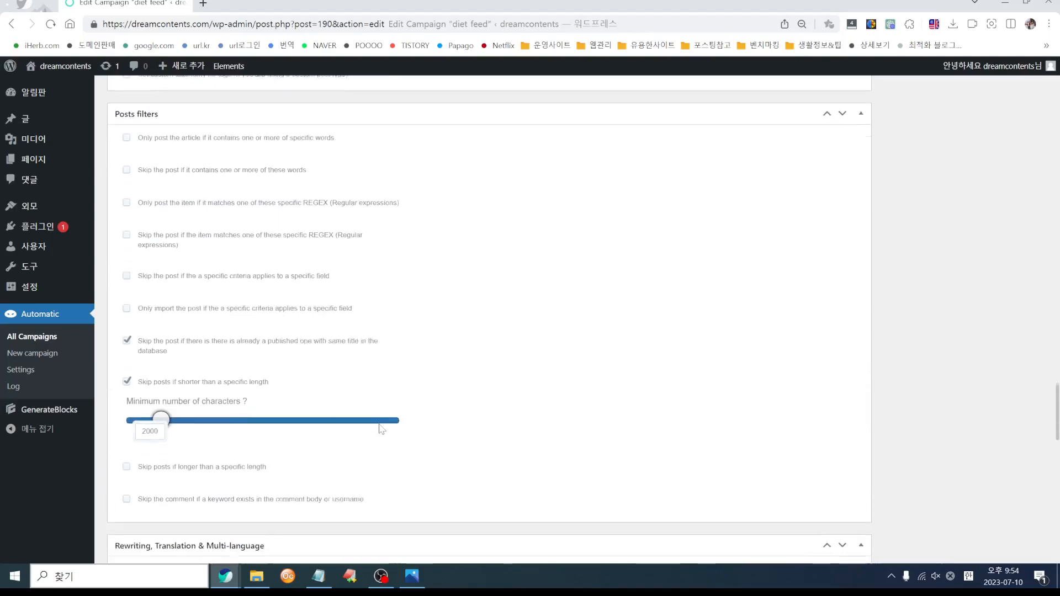
scroll(380, 429, "down", 5)
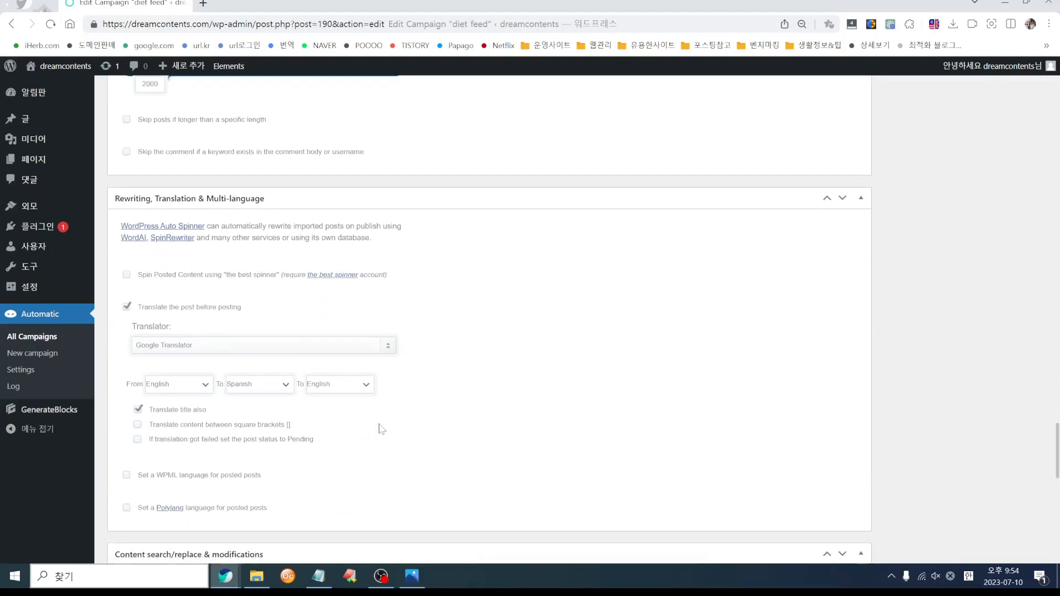
scroll(380, 429, "down", 6)
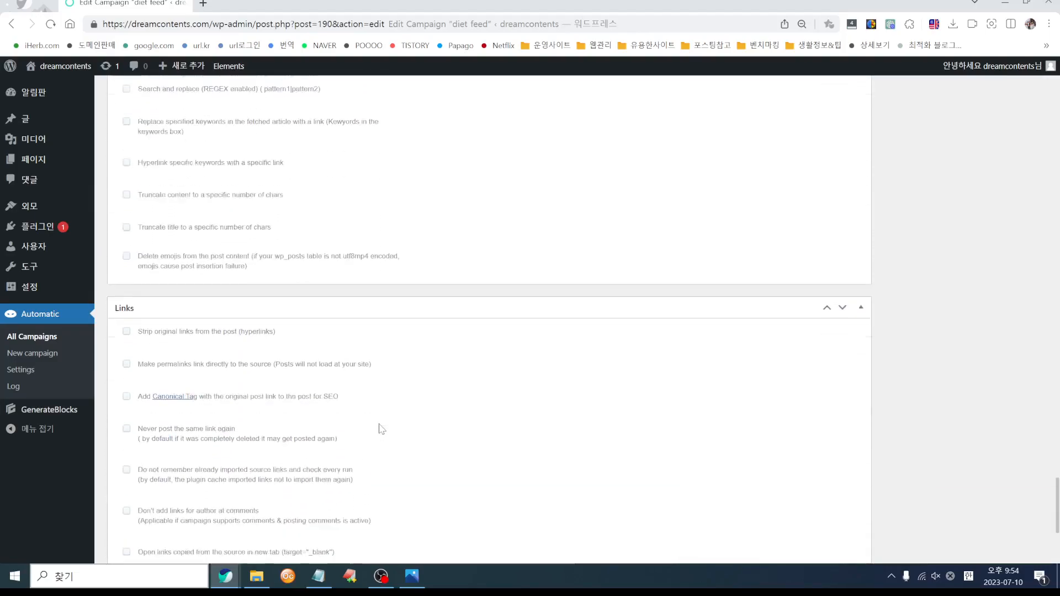
- Examine the campaign's Images option that sets the post status to pending when a featured image cannot be set
scroll(380, 429, "up", 5)
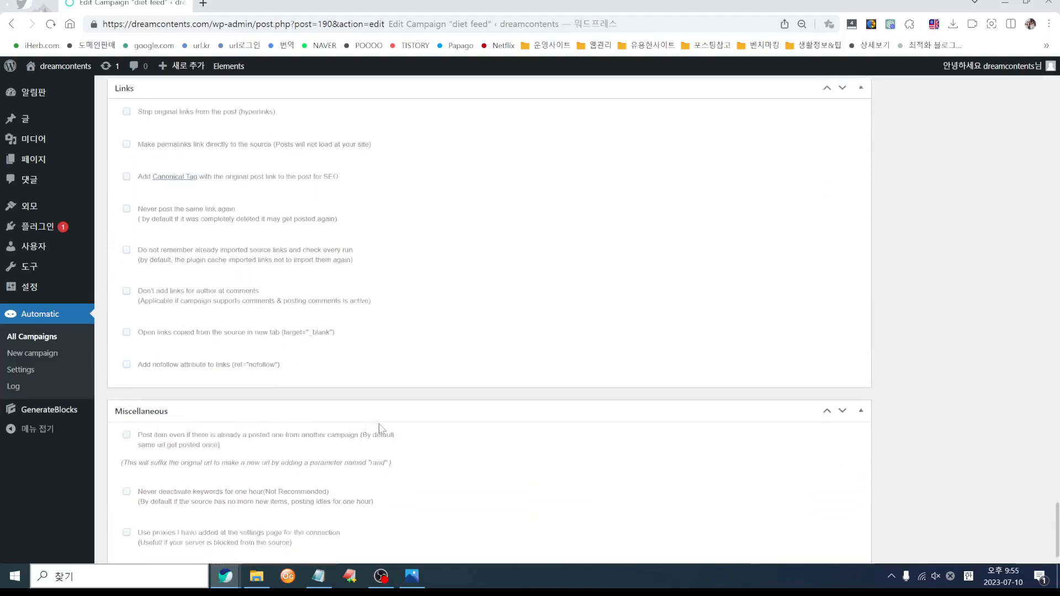
scroll(381, 429, "up", 7)
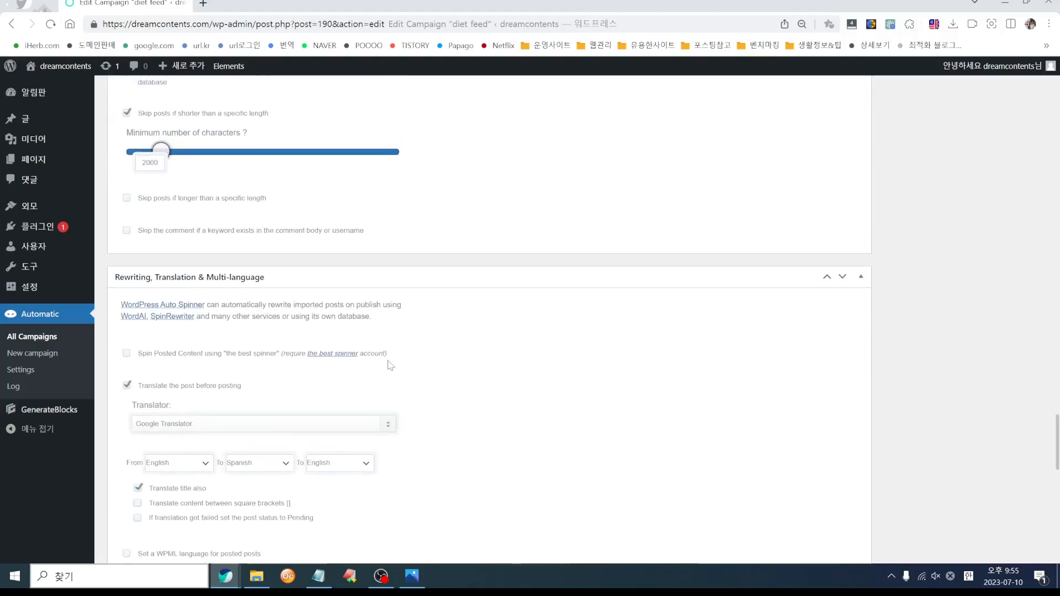
scroll(390, 365, "up", 15)
scroll(321, 363, "up", 3)
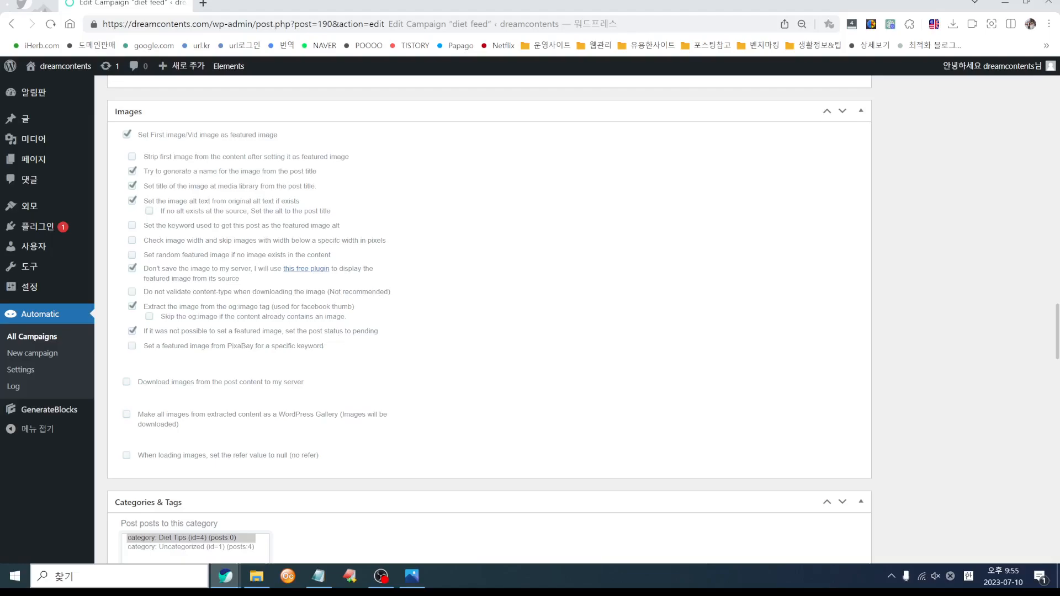
left_click_drag(382, 334, 145, 339)
left_click(271, 369)
left_click_drag(232, 331, 279, 330)
left_click(357, 365)
left_click_drag(382, 331, 284, 332)
left_click(215, 360)
- Preview the pending post "Using self-compassion to support your relationship with food" from the posts list to check its images, then return
left_click(25, 118)
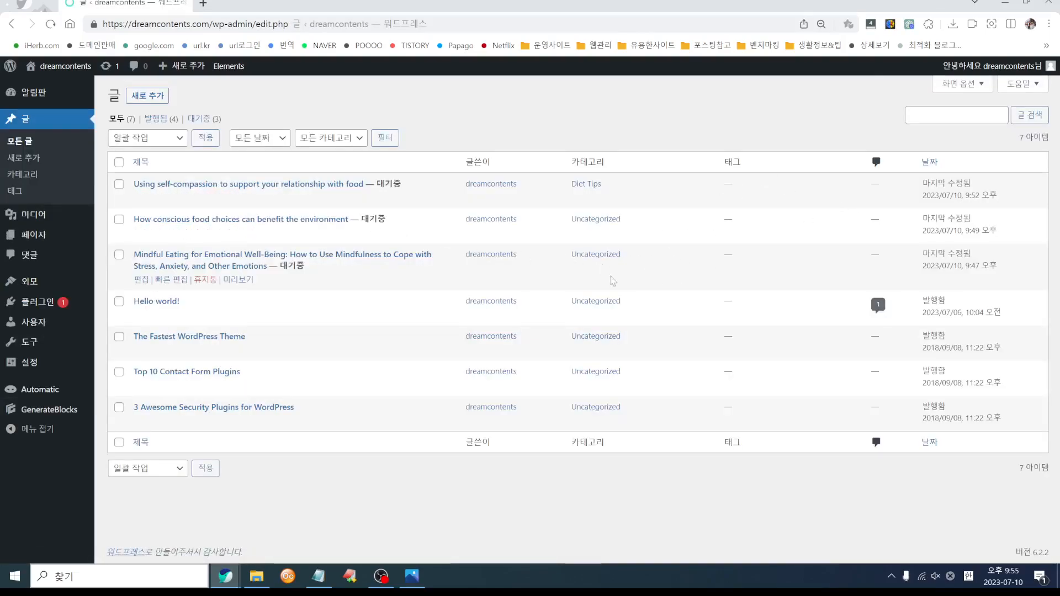
left_click(237, 197)
scroll(438, 320, "down", 6)
scroll(438, 318, "down", 5)
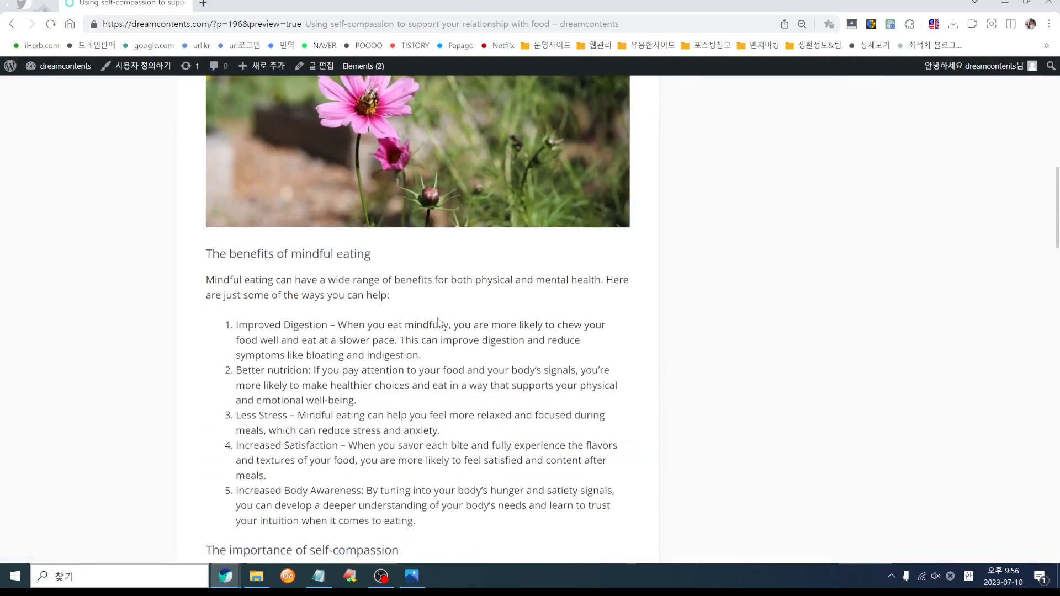
scroll(437, 318, "up", 12)
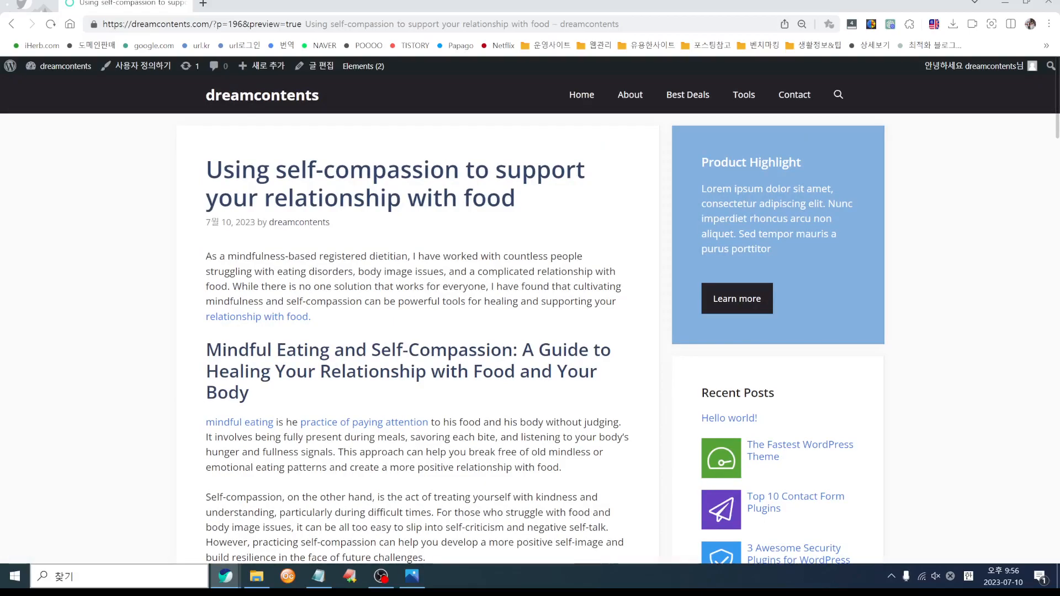
left_click(11, 24)
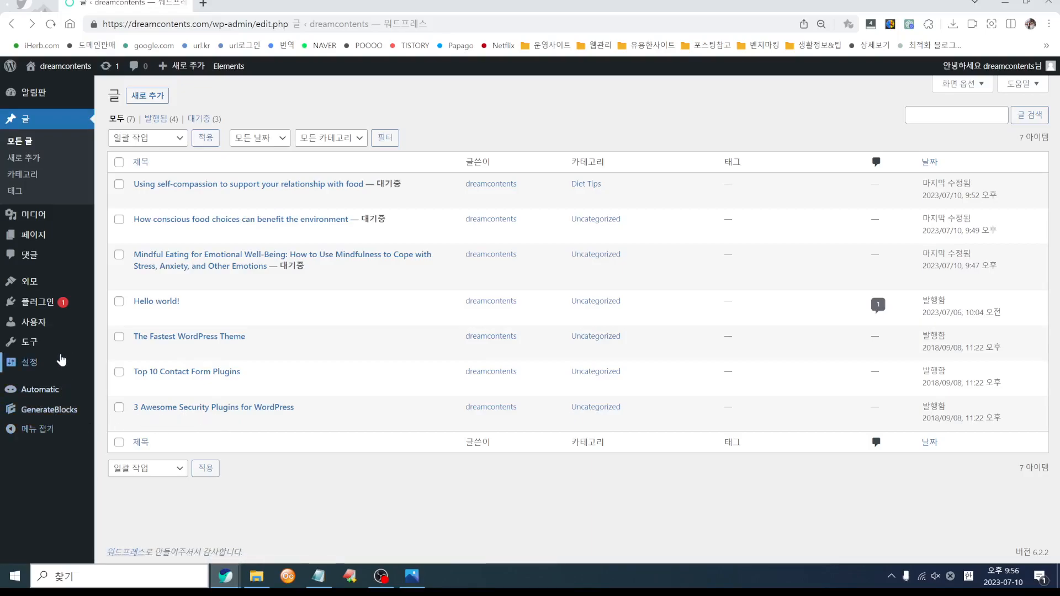
- Go to the installed plugins and open the page for adding a new plugin
mouse_move(43, 310)
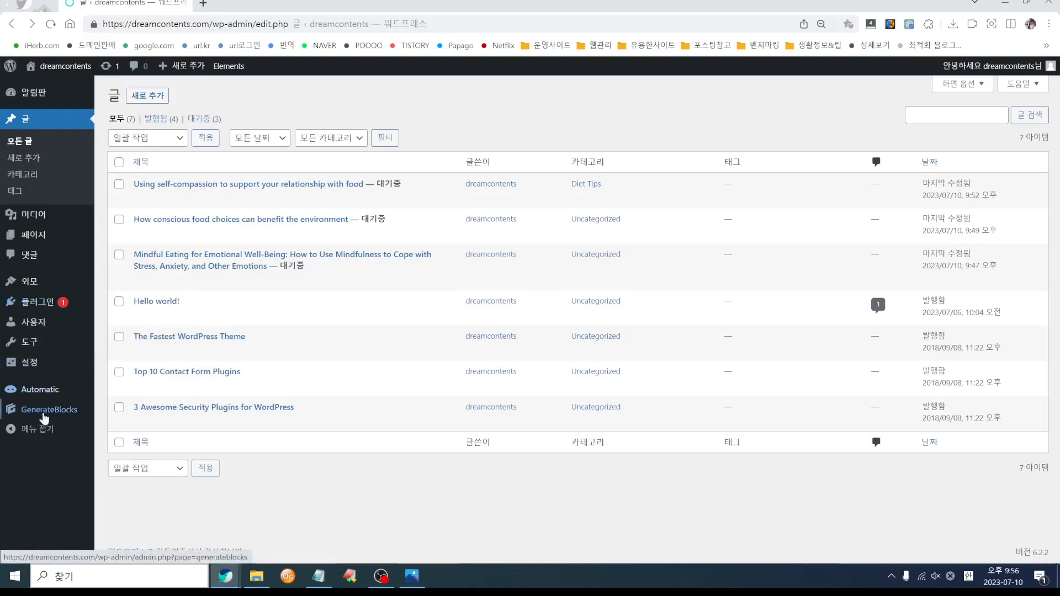
left_click(45, 305)
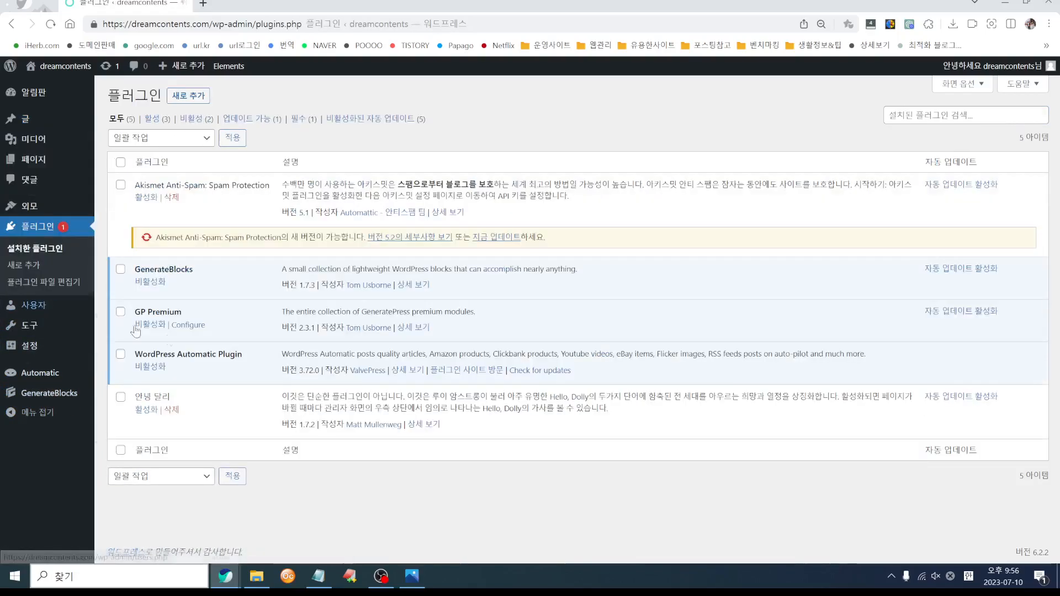
left_click(961, 115)
type("ㄹ")
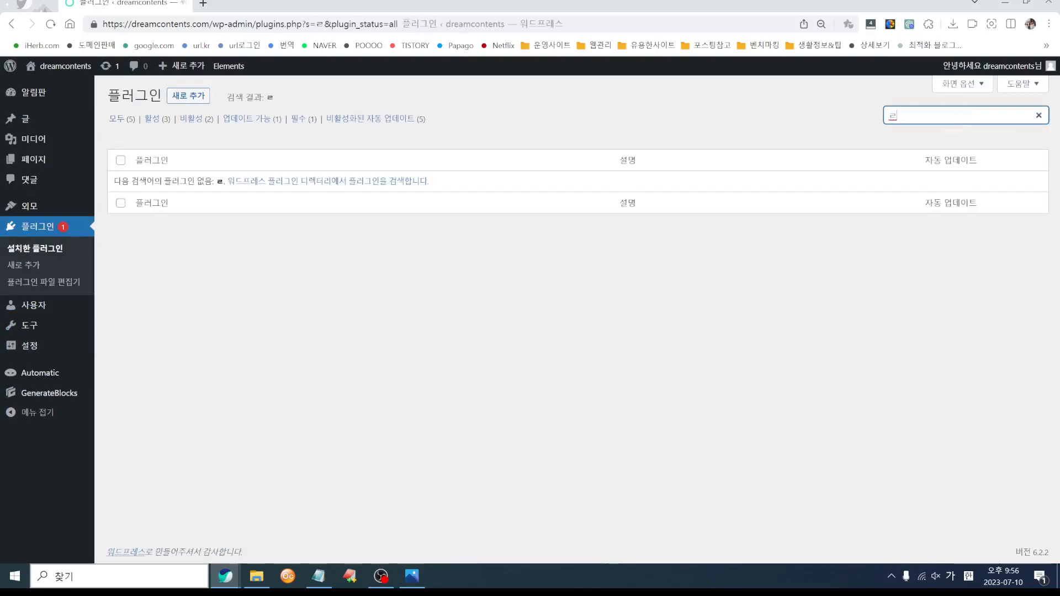
left_click(191, 96)
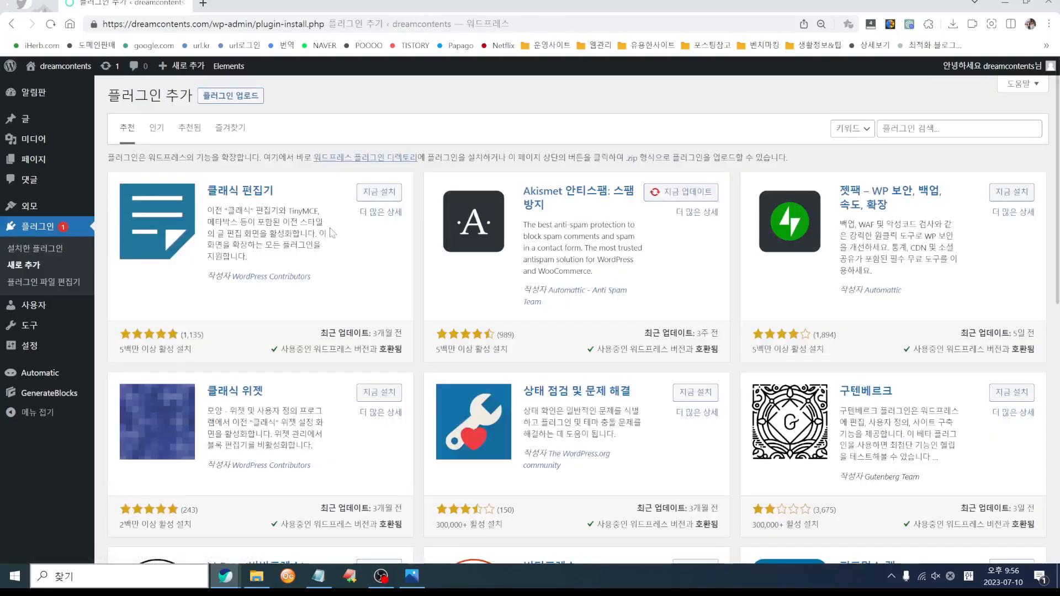
- Search the plugin directory for "fifu", then install and activate Featured Image from URL (FIFU)
left_click(898, 133)
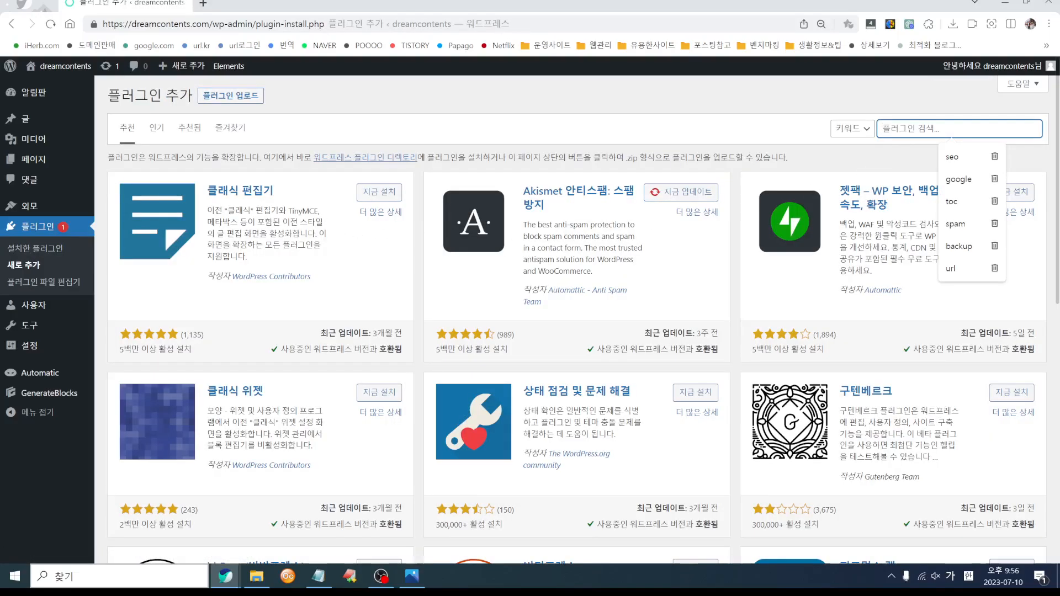
type("ㄹ")
key("BackSpace")
key("Hangul")
type("f")
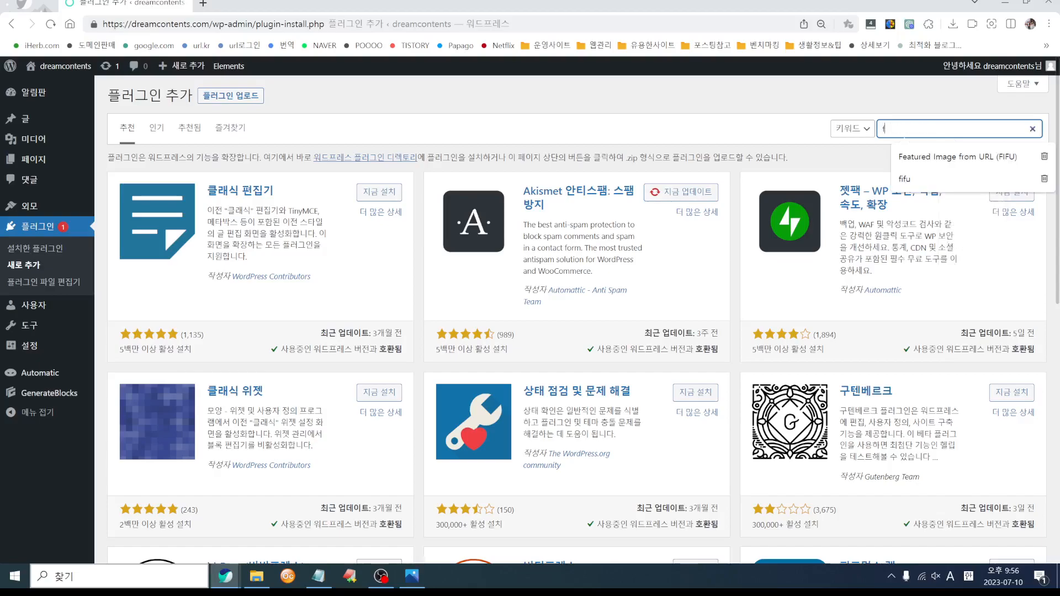
type("i")
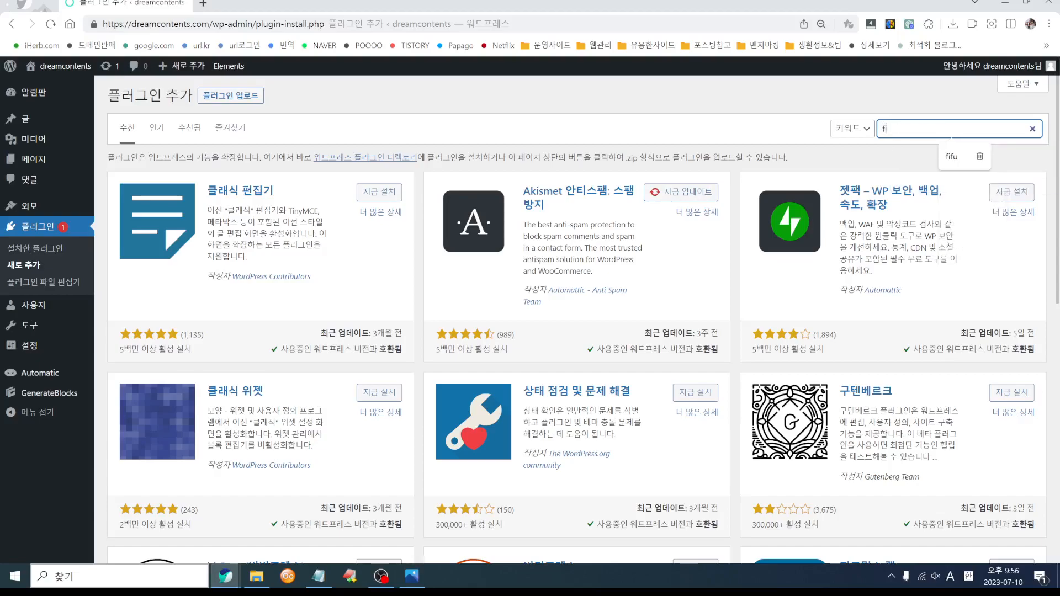
type("fu")
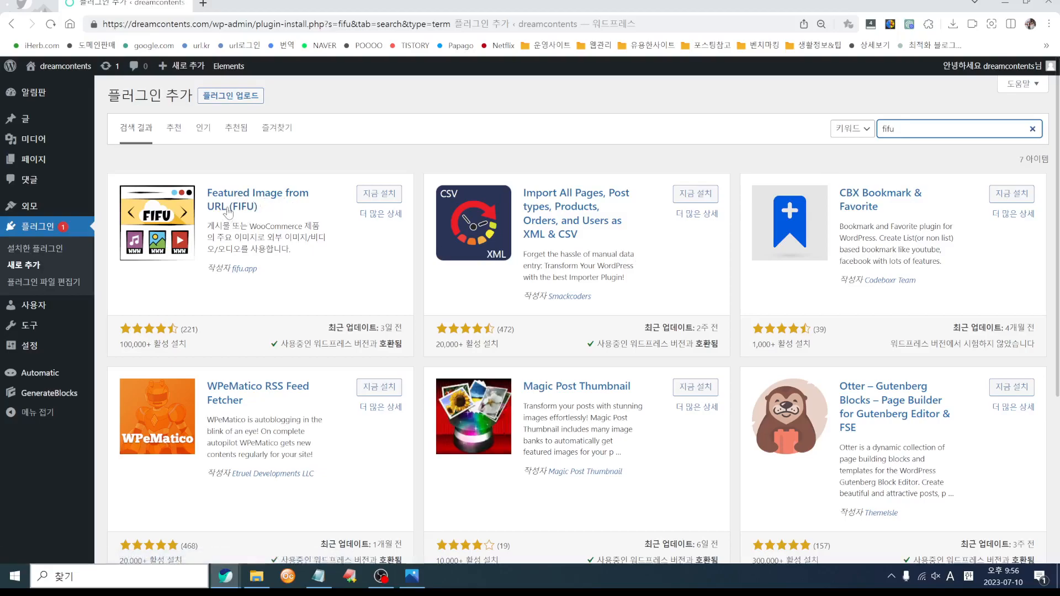
left_click(378, 198)
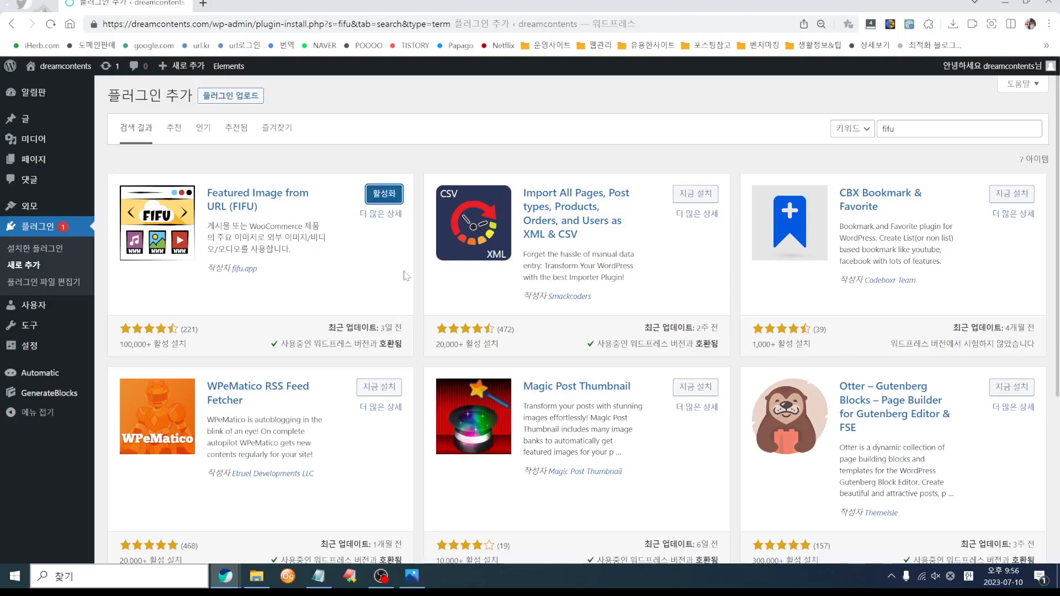
left_click(389, 195)
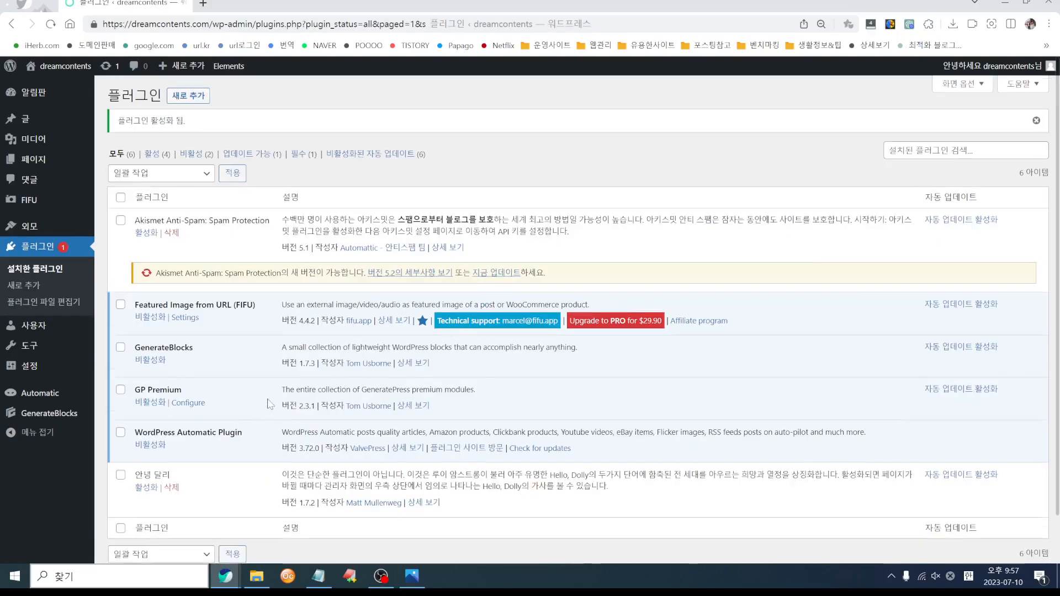
- Open the "diet feed" campaign and enable setting the keyword used to get the post as the featured image alt
left_click(44, 392)
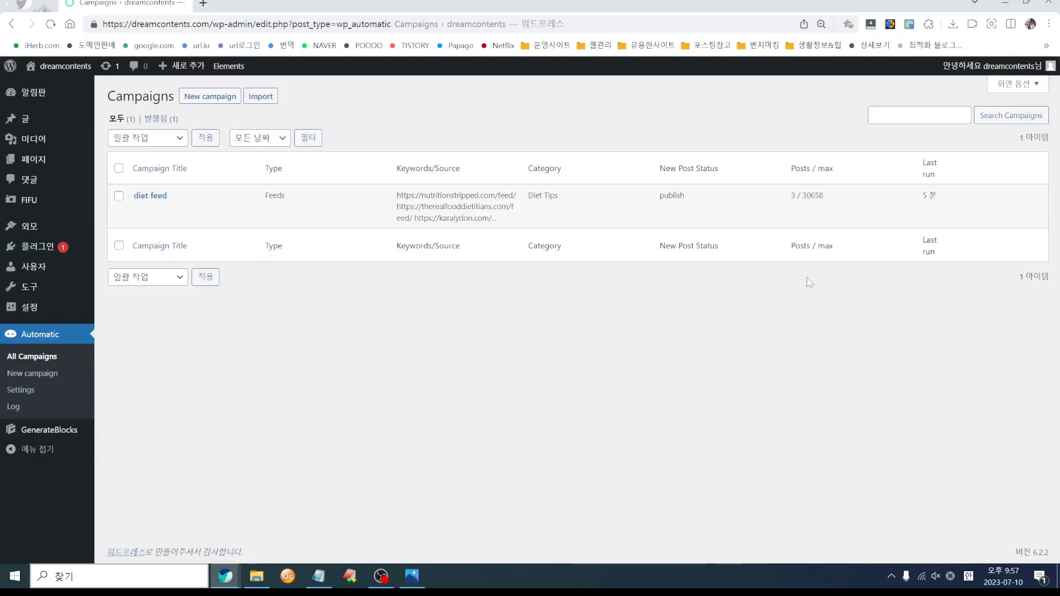
left_click(144, 197)
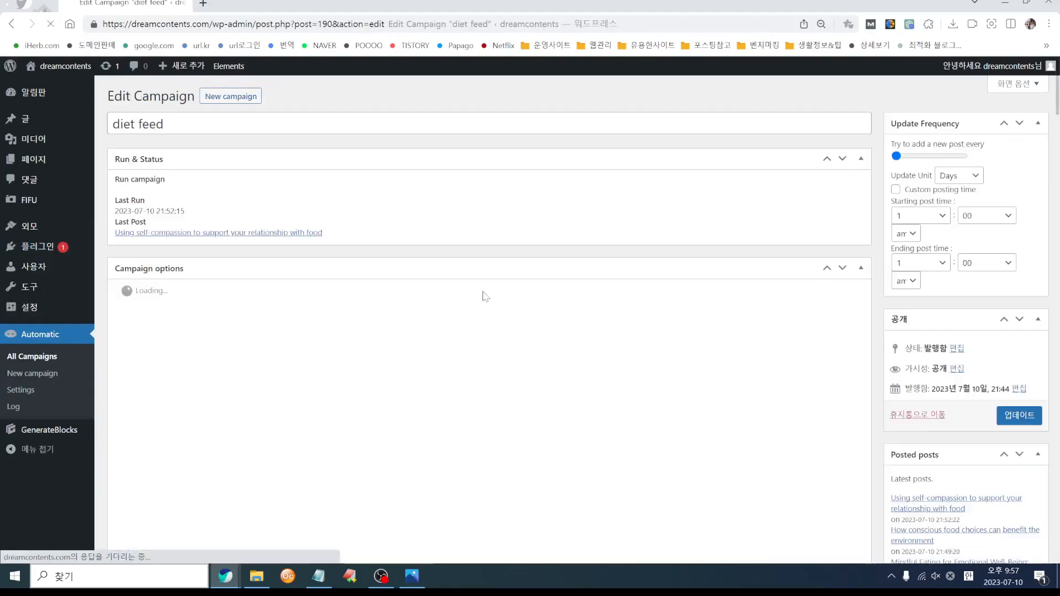
scroll(492, 417, "down", 3)
scroll(491, 417, "down", 15)
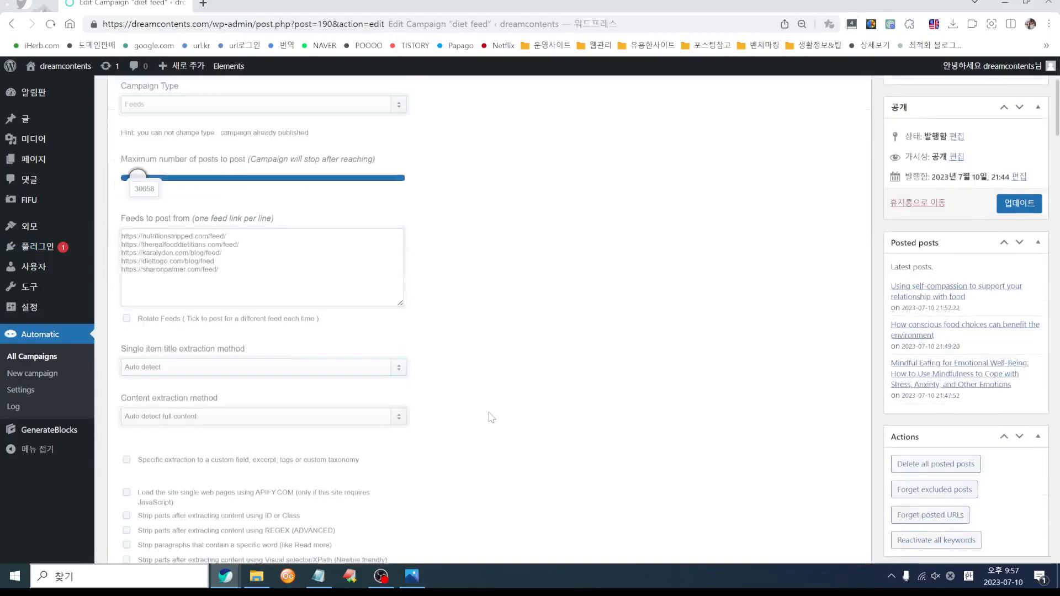
scroll(434, 417, "down", 15)
scroll(430, 423, "down", 5)
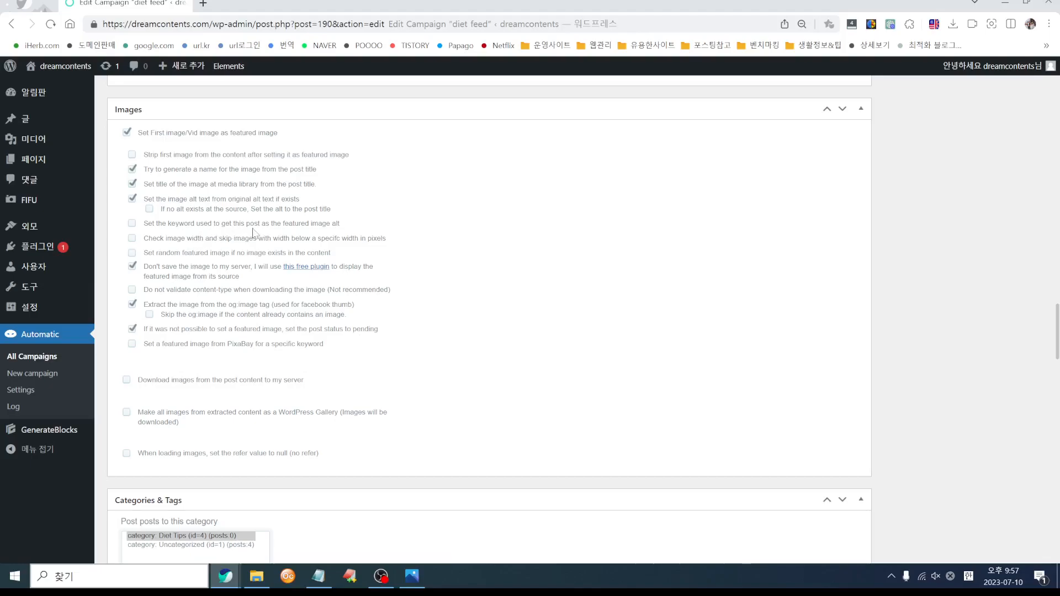
left_click(132, 225)
- Update the "diet feed" campaign and run it
scroll(232, 370, "up", 20)
scroll(885, 363, "up", 10)
left_click(1019, 178)
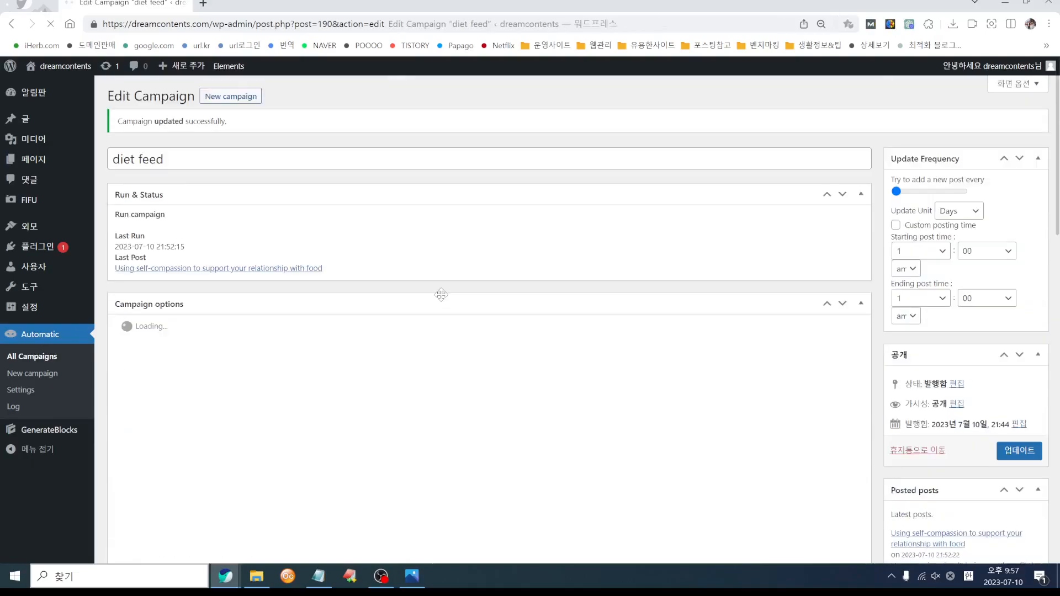
left_click(124, 230)
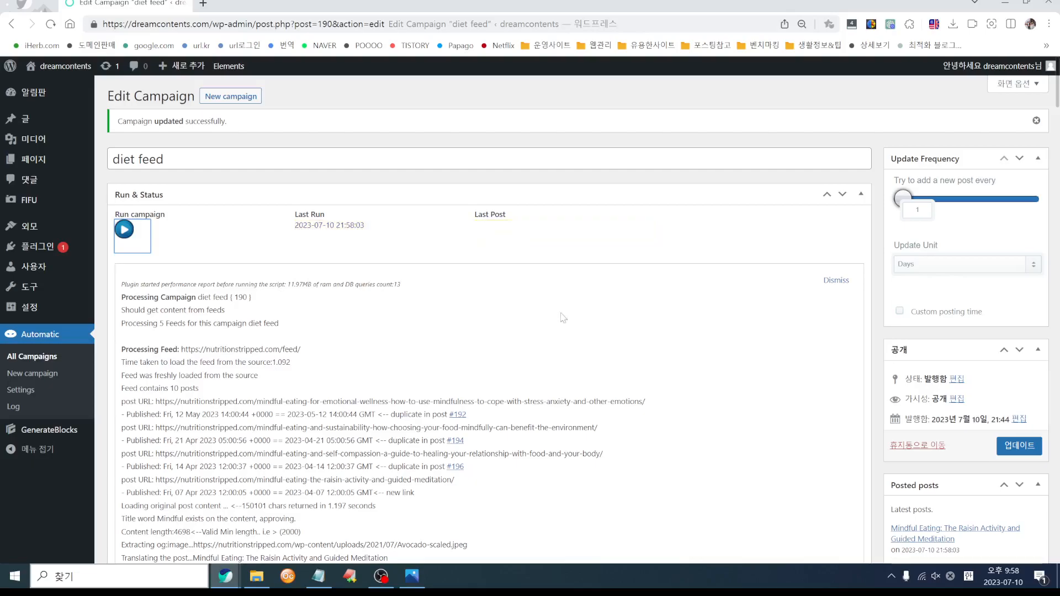
- Reload the dreamcontents front page to check for the new article, and review the list of all posts
key("alt+Tab")
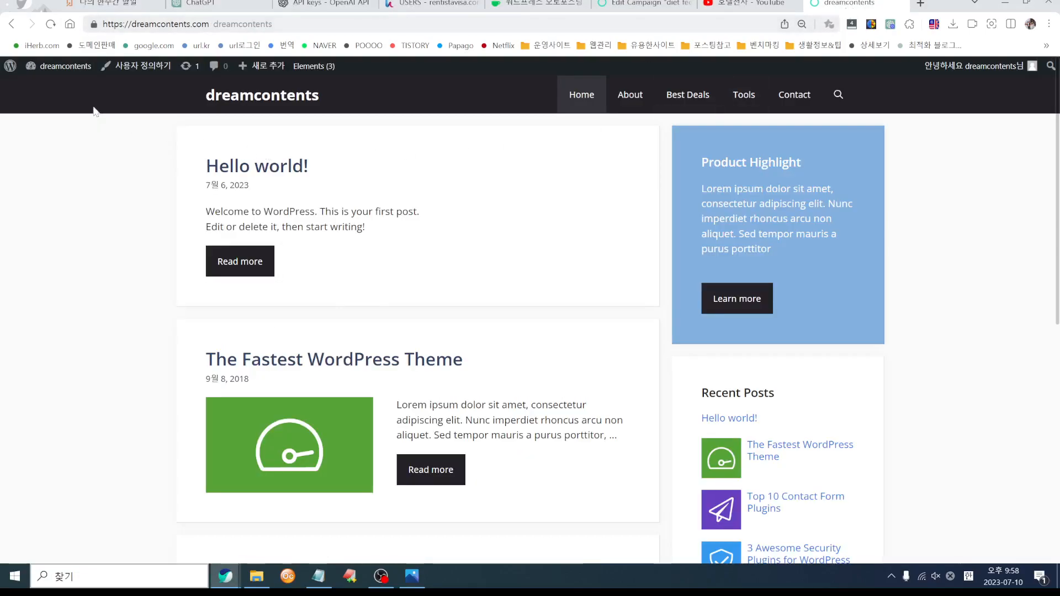
left_click(50, 24)
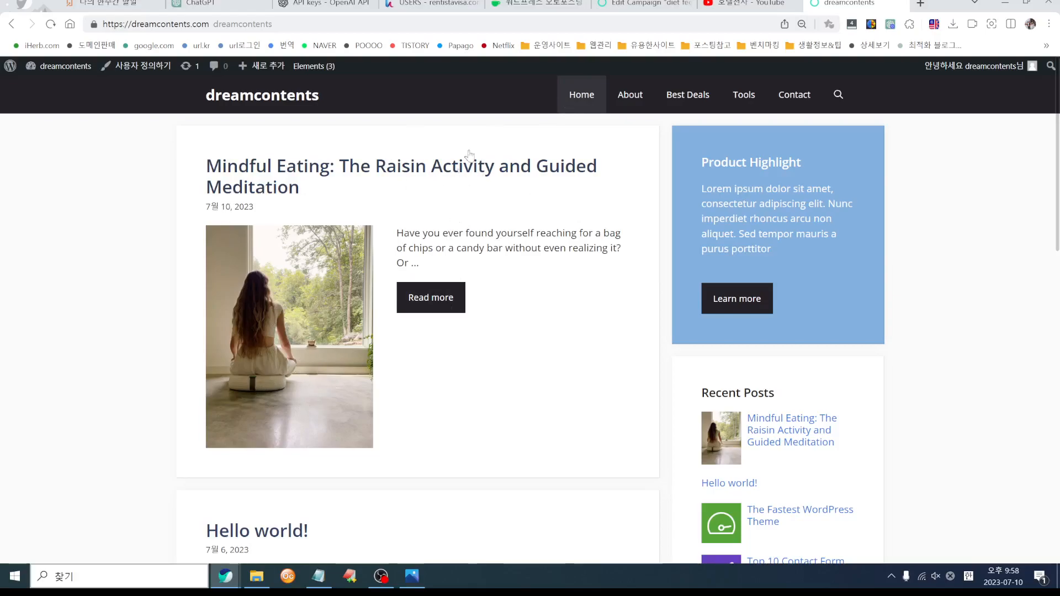
left_click(630, 5)
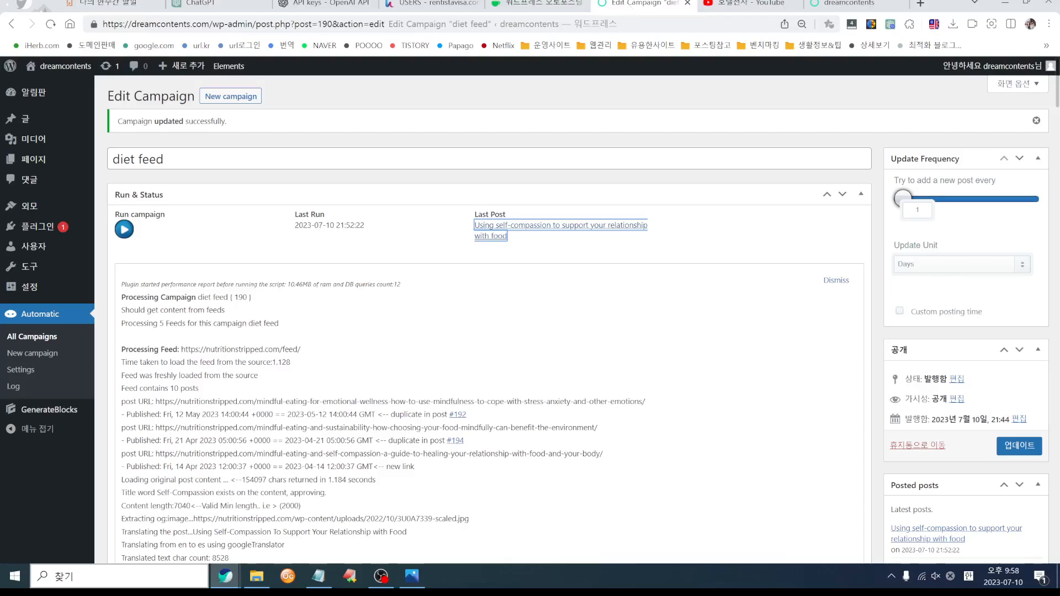
left_click(25, 119)
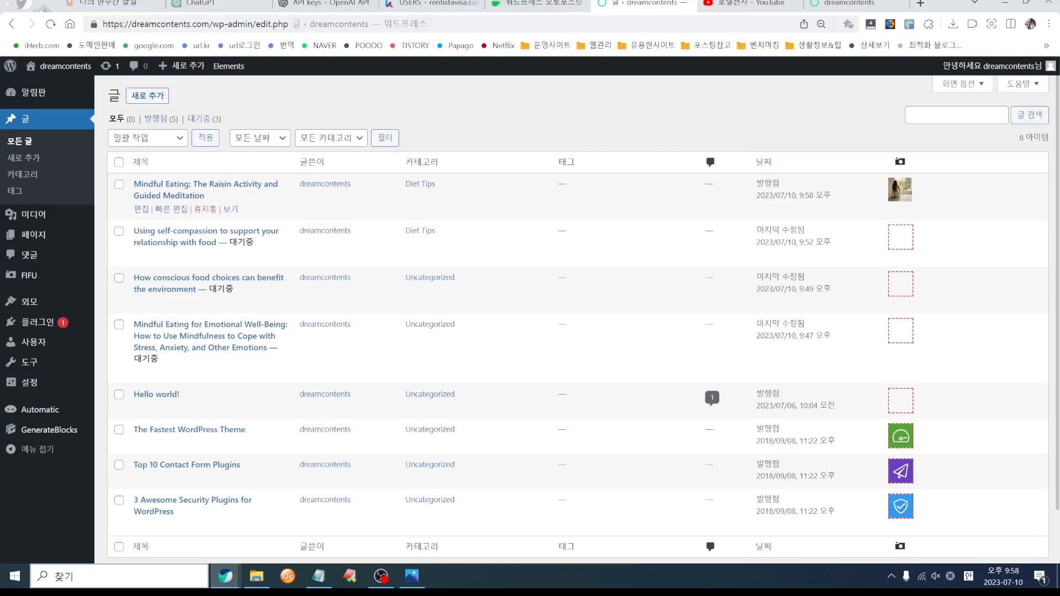
- Open "Mindful Eating: The Raisin Activity and Guided Meditation" on the site and read through it to the source link
left_click(827, 7)
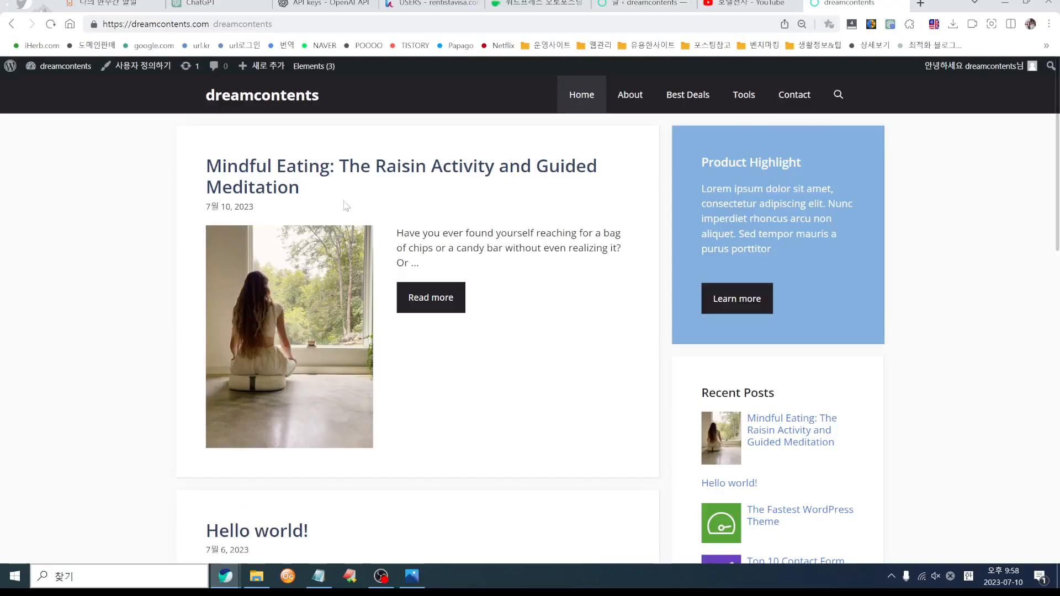
left_click(426, 302)
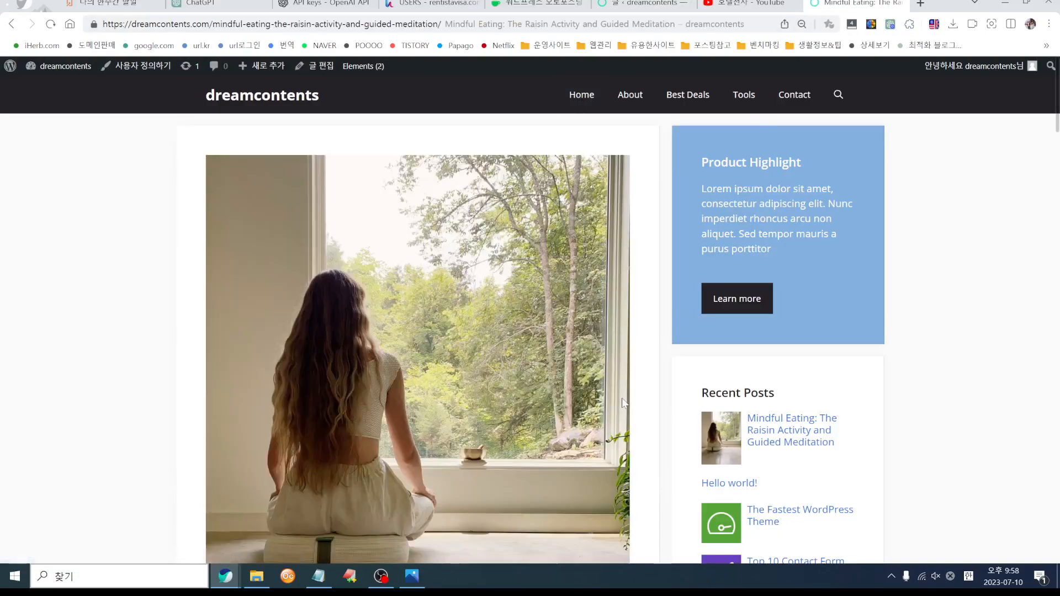
scroll(621, 402, "down", 10)
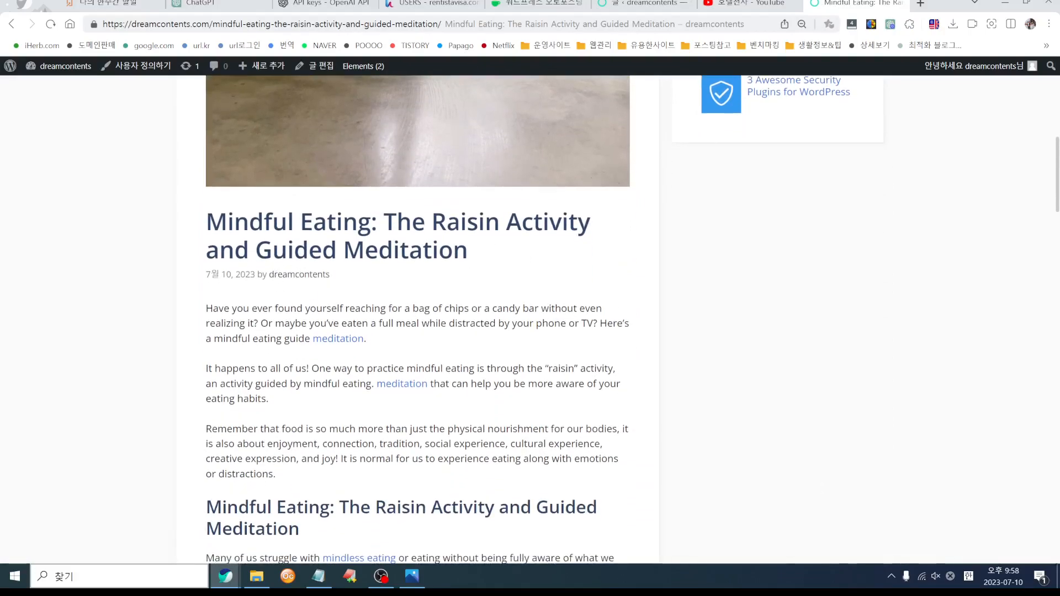
scroll(414, 323, "down", 5)
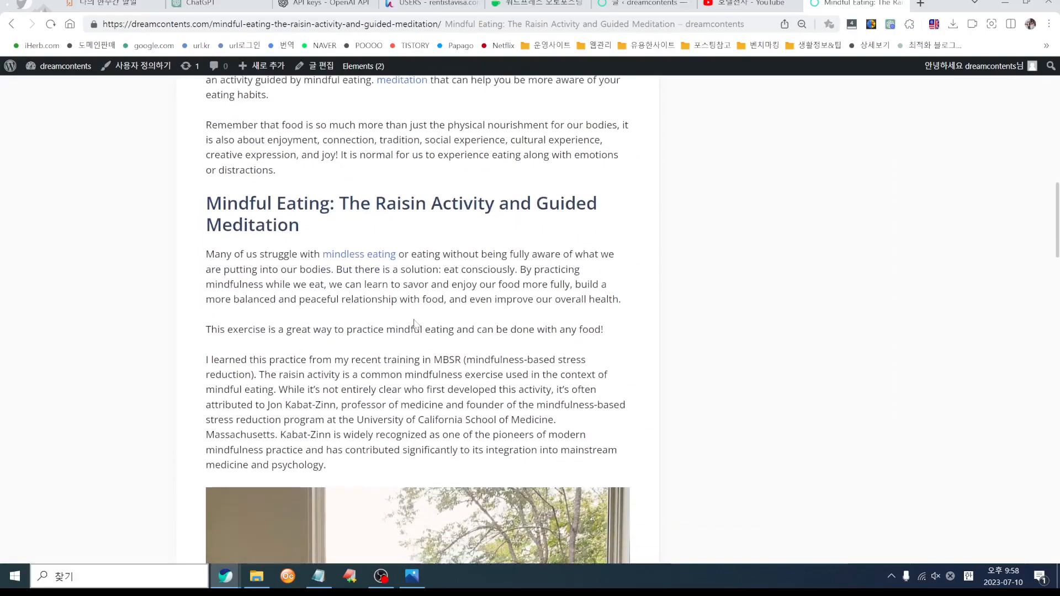
scroll(414, 323, "down", 15)
scroll(416, 324, "down", 20)
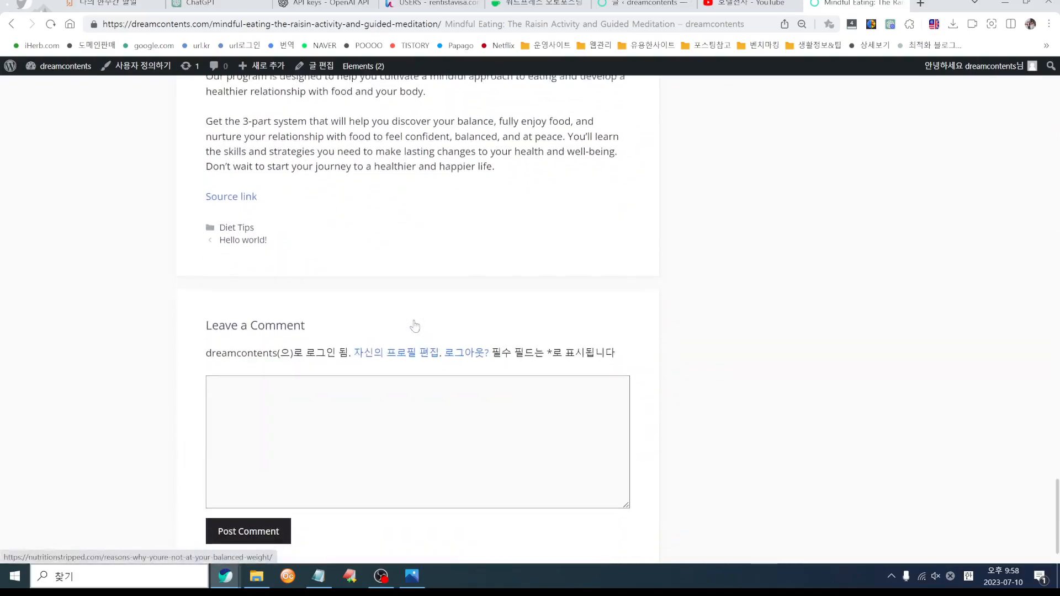
- Open the post's source article on Nutrition Stripped and place it side by side with the published post
left_click(242, 190)
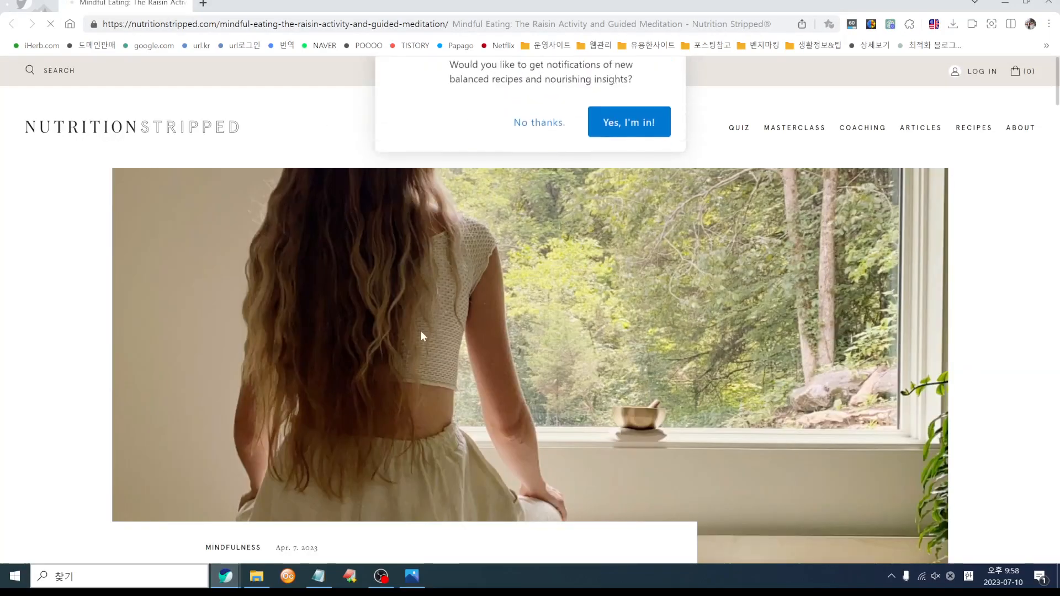
scroll(744, 323, "down", 4)
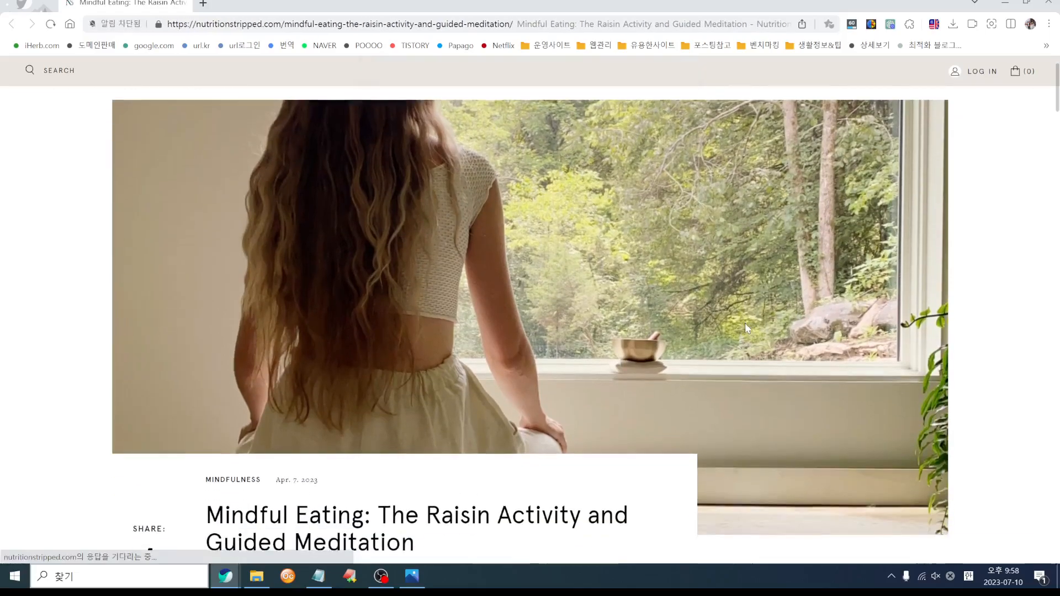
scroll(611, 345, "down", 2)
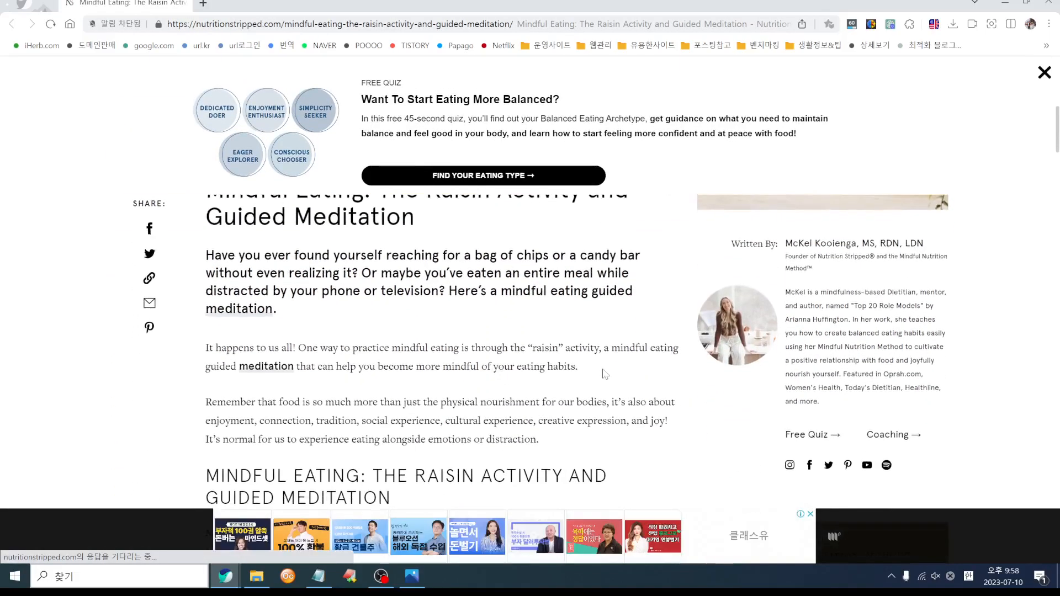
scroll(629, 364, "up", 2)
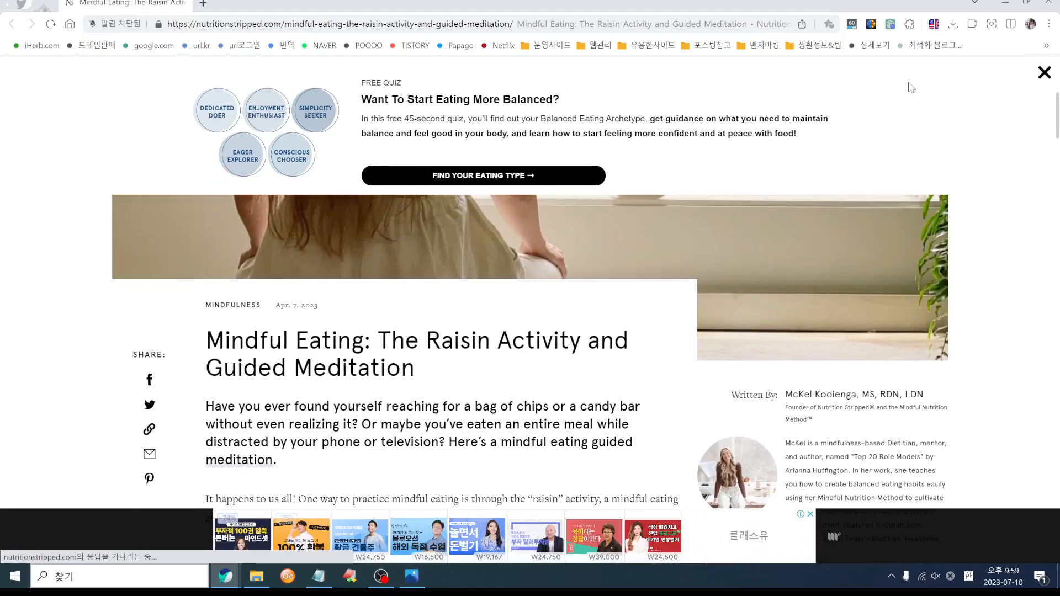
key("super+Right")
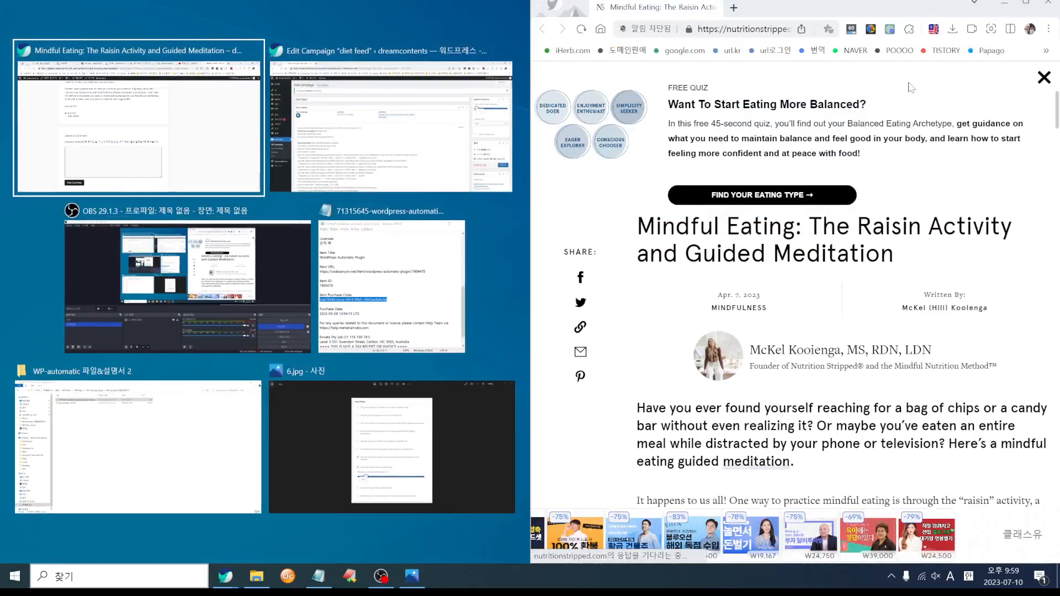
left_click(221, 138)
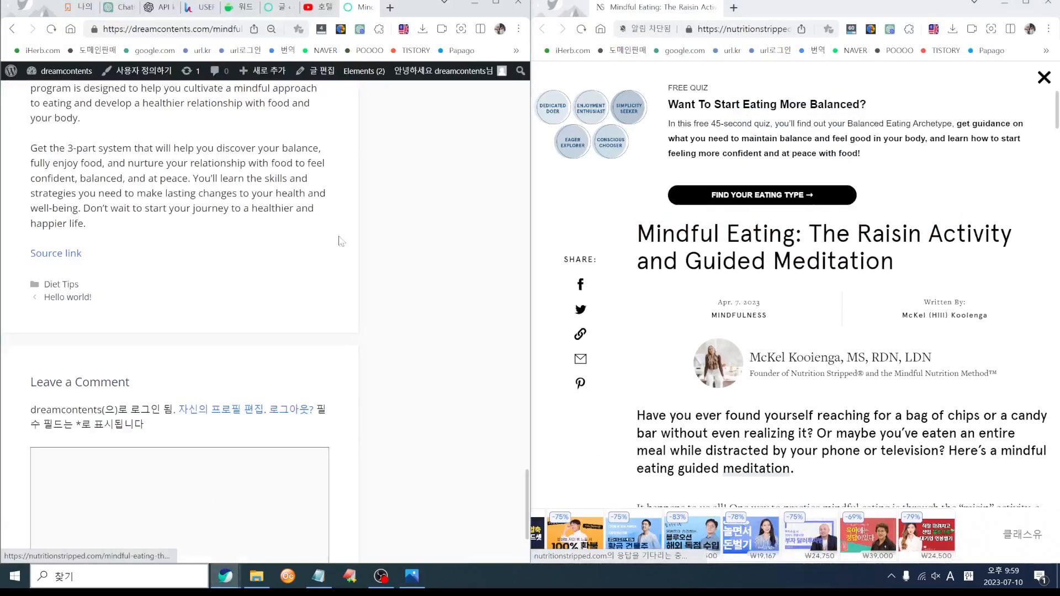
- Compare the published post's images, title and paragraphs with the original Nutrition Stripped article
scroll(405, 308, "up", 2)
scroll(405, 308, "up", 10)
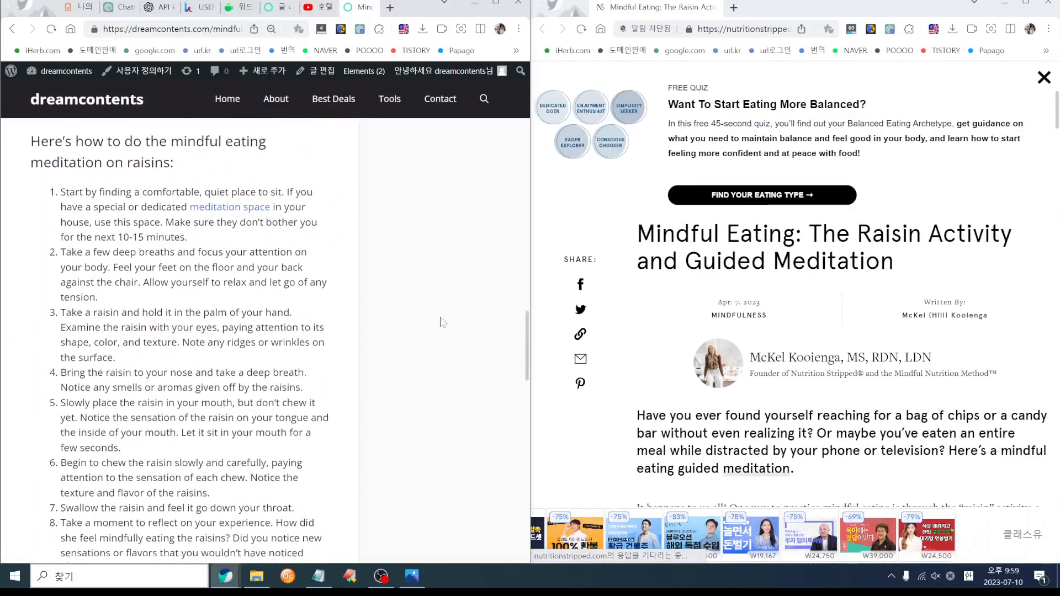
scroll(664, 373, "down", 5)
scroll(663, 367, "up", 10)
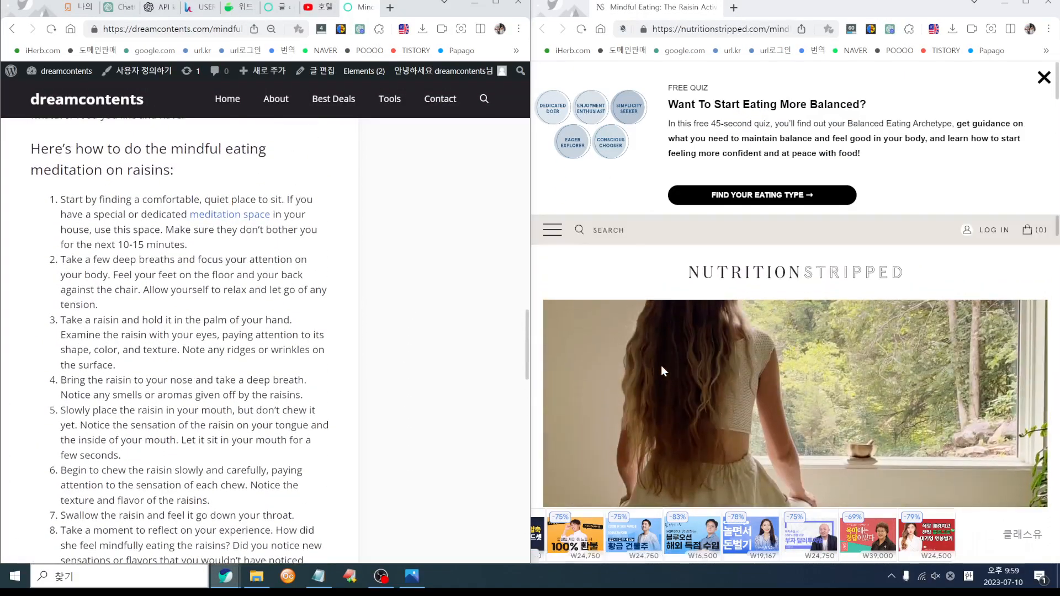
scroll(746, 359, "down", 5)
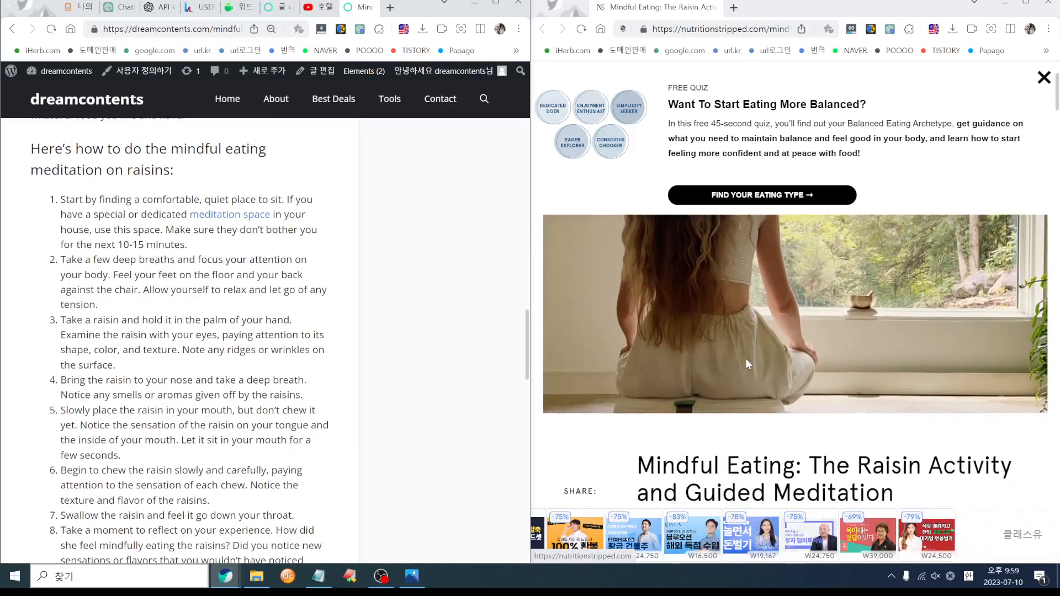
scroll(331, 345, "up", 5)
scroll(304, 342, "up", 15)
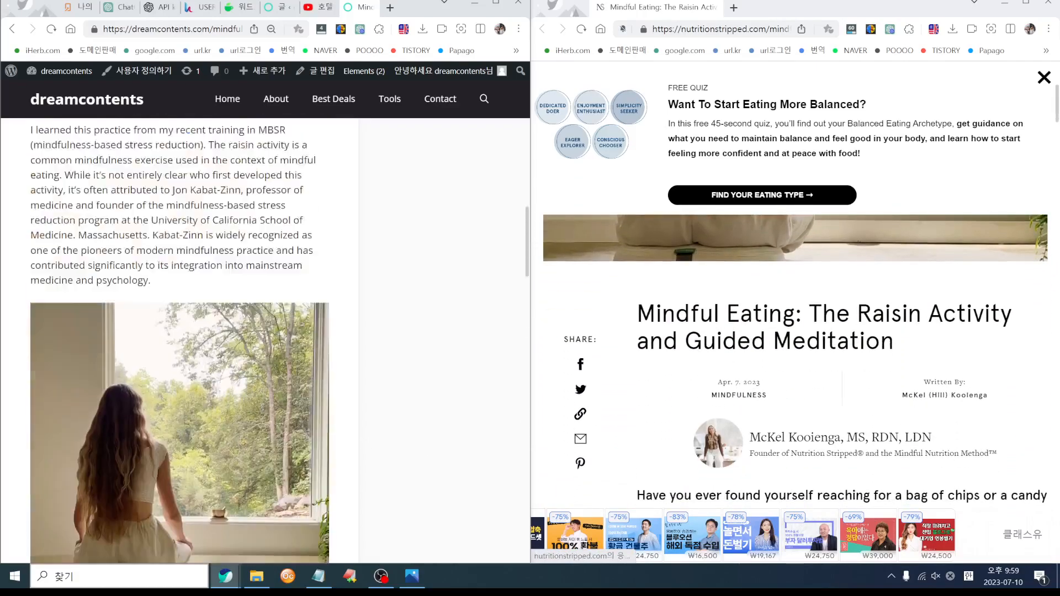
scroll(303, 342, "down", 5)
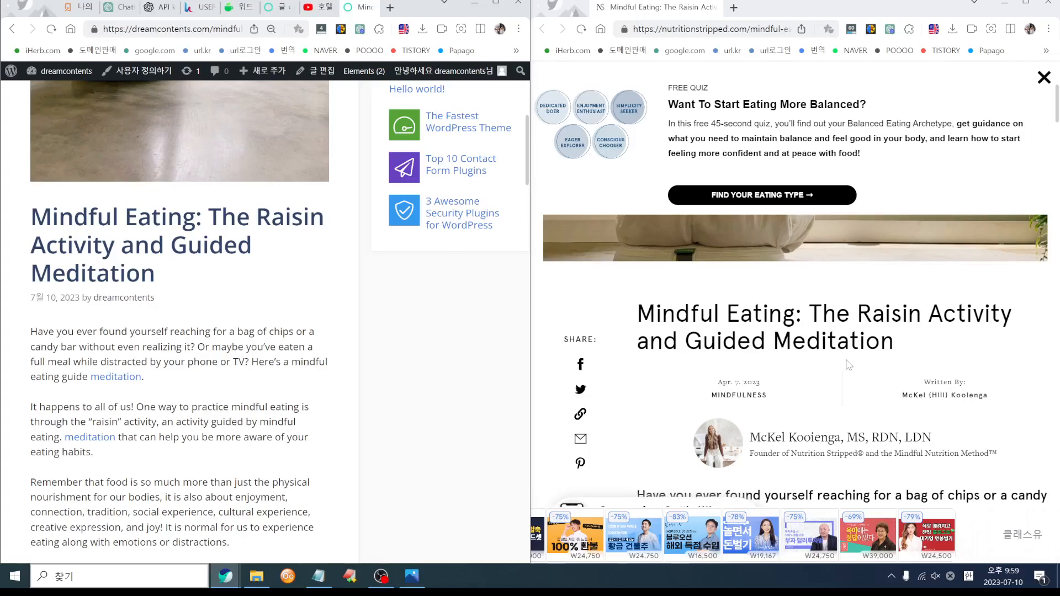
scroll(689, 405, "down", 3)
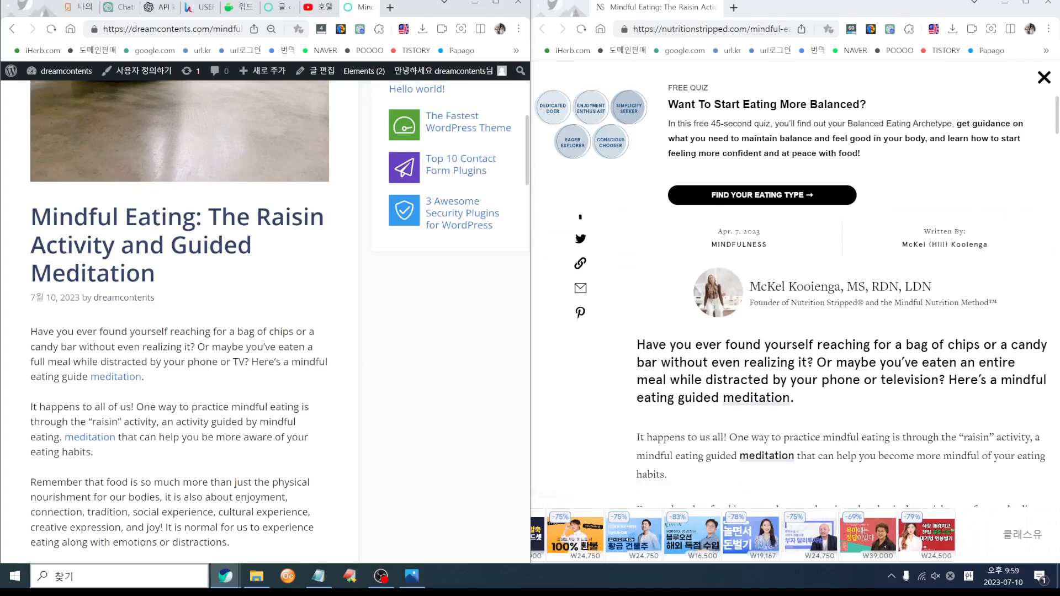
scroll(241, 386, "down", 3)
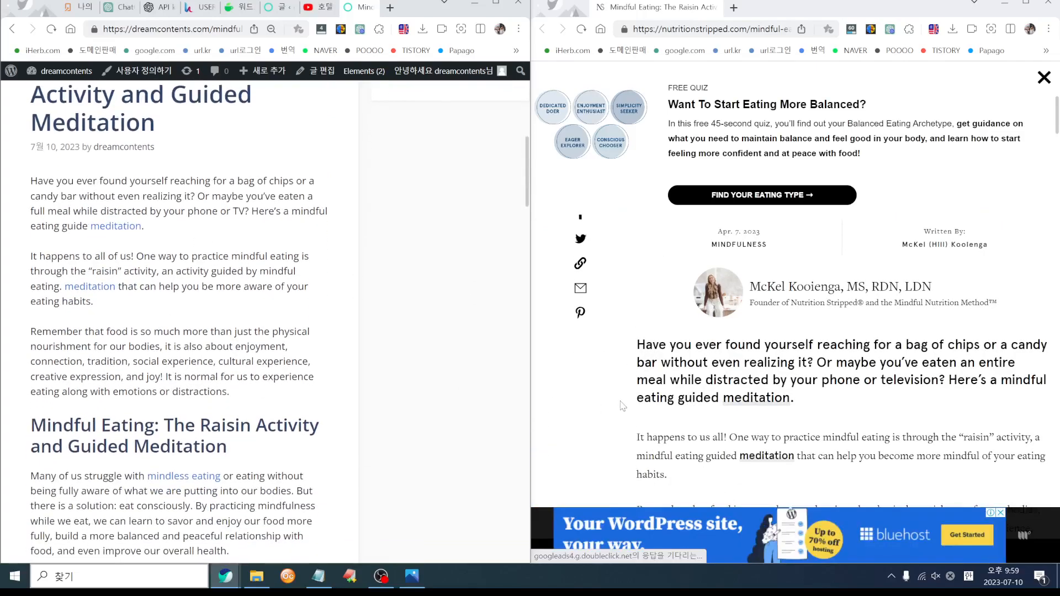
scroll(622, 406, "down", 3)
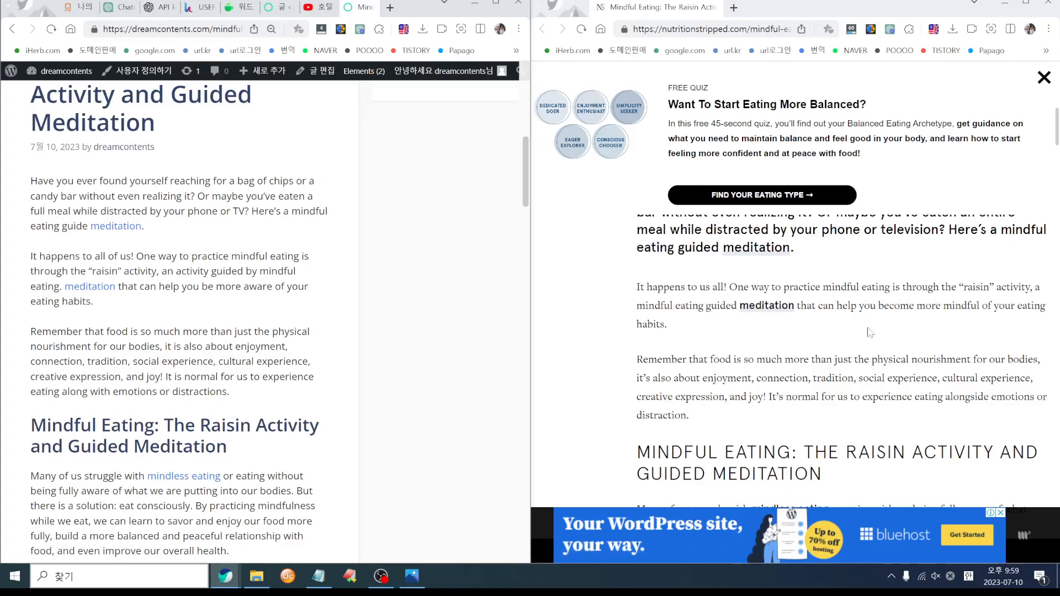
scroll(414, 323, "up", 7)
scroll(1032, 124, "up", 1)
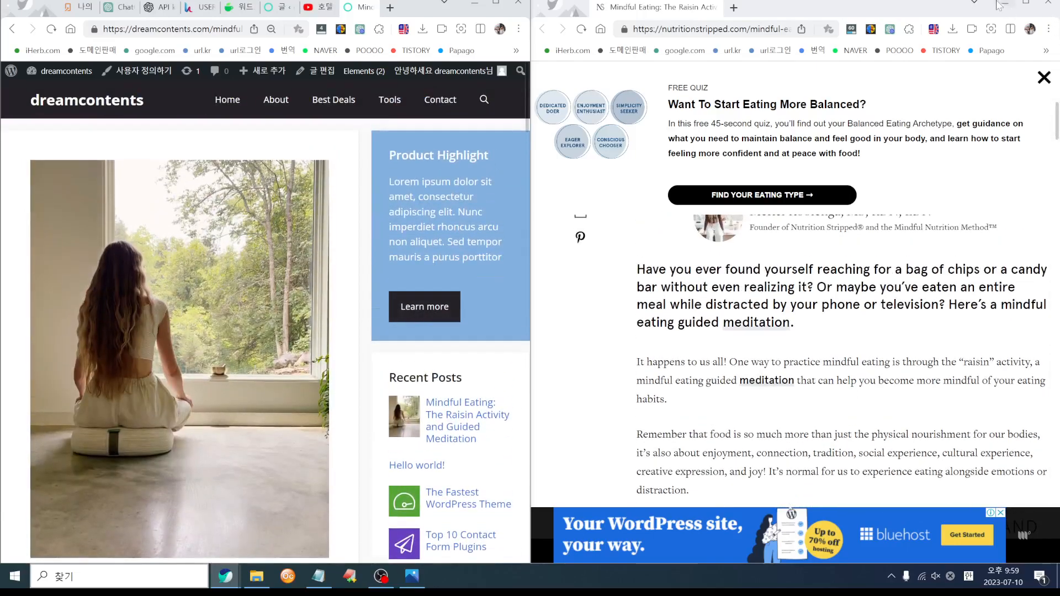
- Restore the site window to full size and open the plugin upload form from the WordPress dashboard
left_click(491, 6)
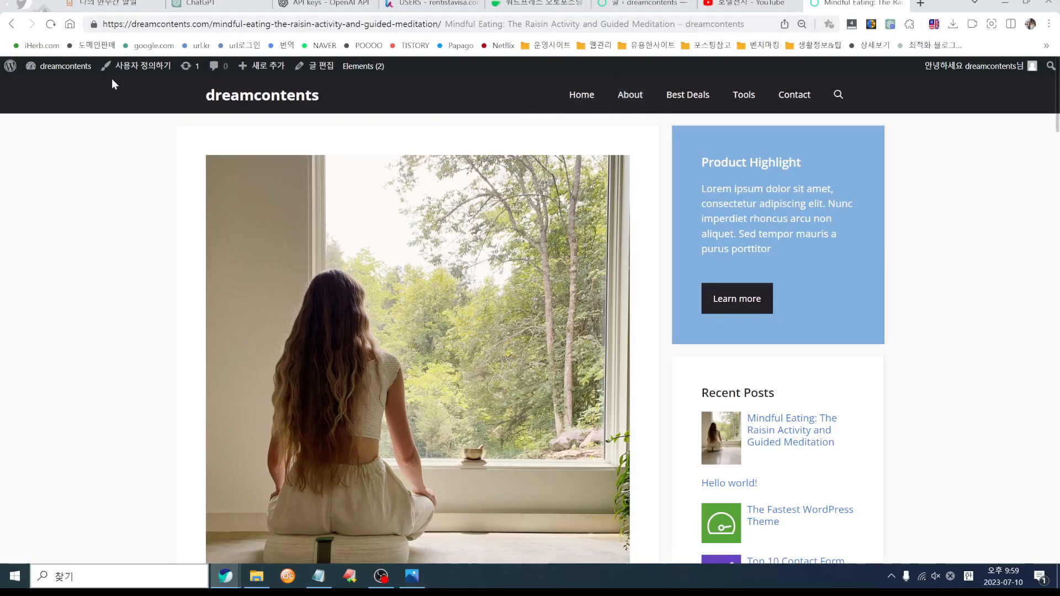
left_click(60, 71)
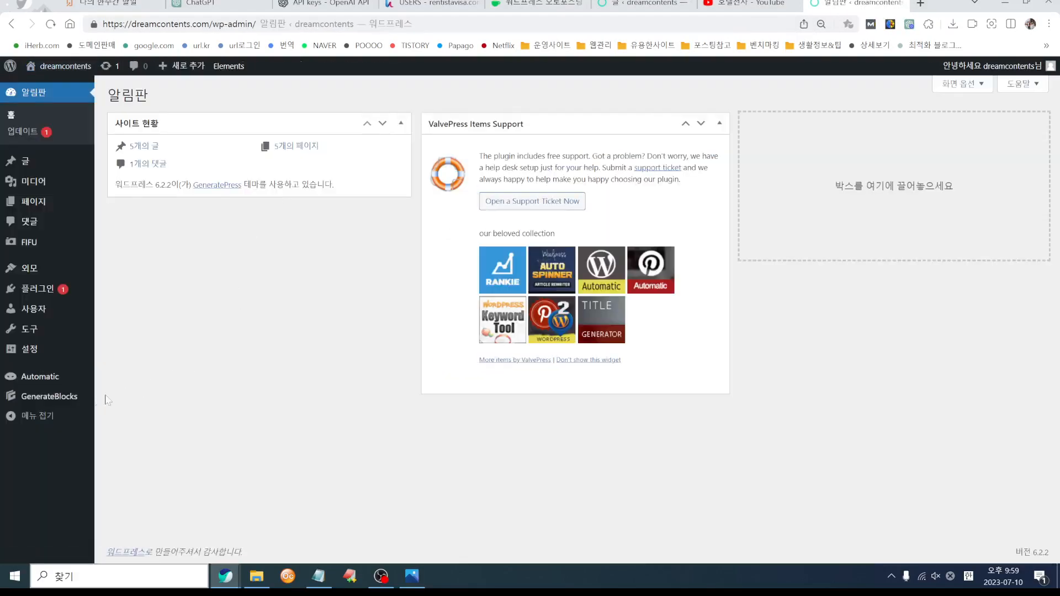
left_click(37, 289)
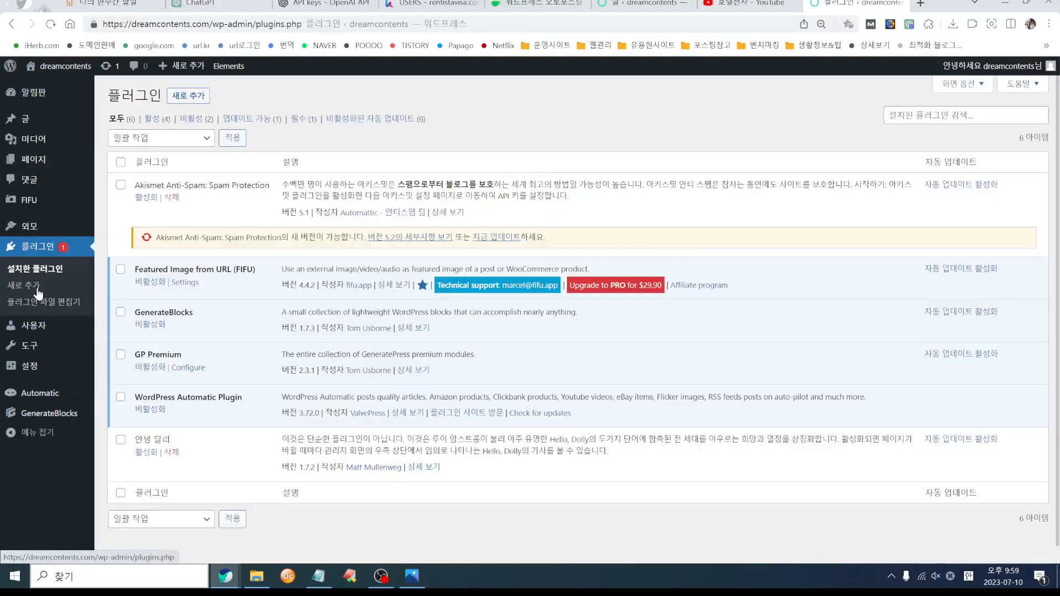
left_click(188, 96)
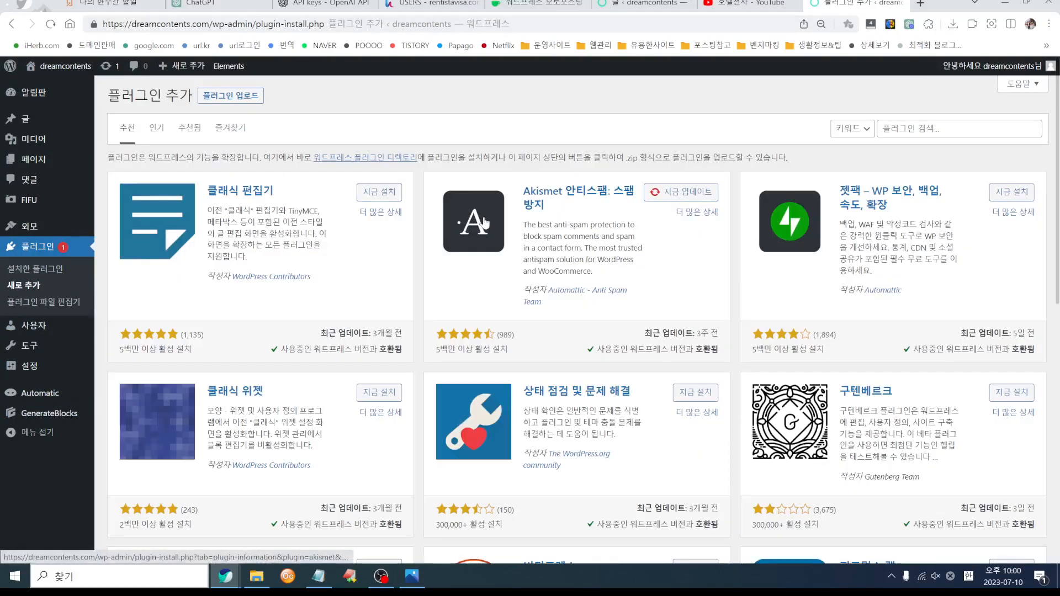
left_click(240, 98)
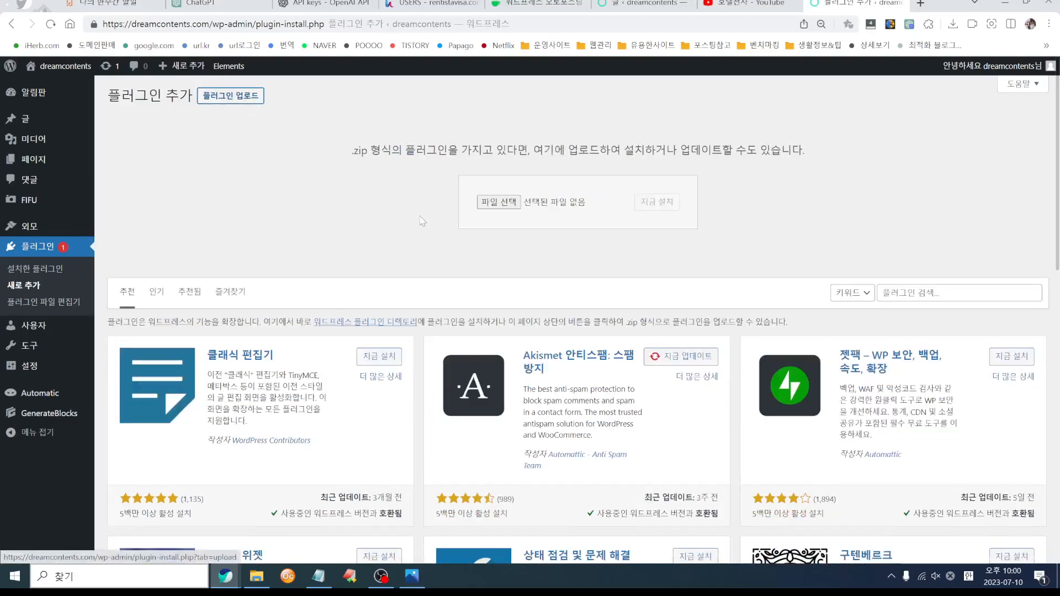
- Choose wp-auto-spinner_v3.9.1_cracked.zip from the 워드프레스 > Plug-in folder and install it as a plugin
left_click(499, 202)
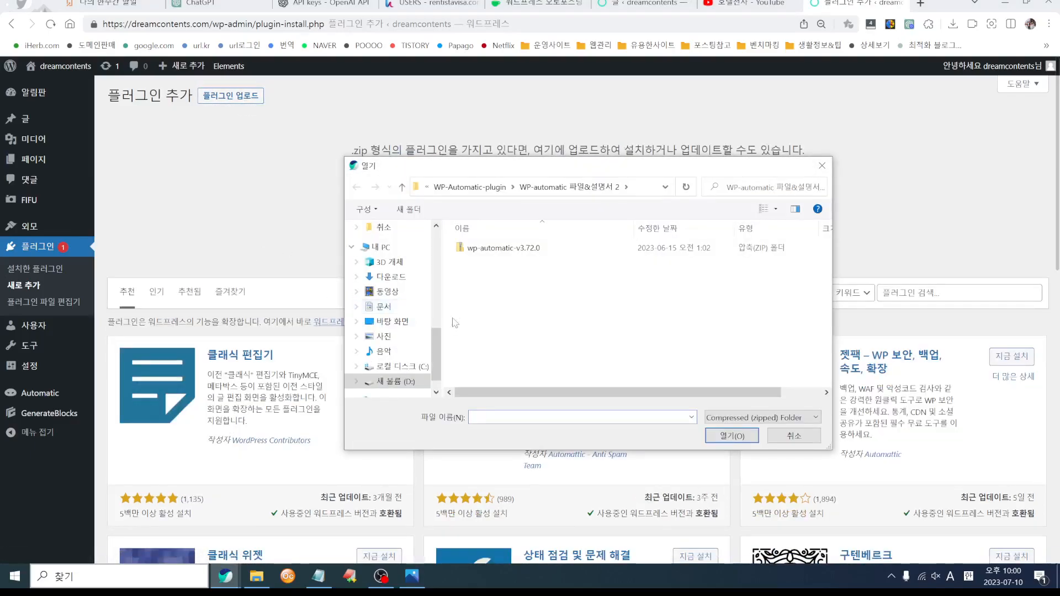
left_click(494, 189)
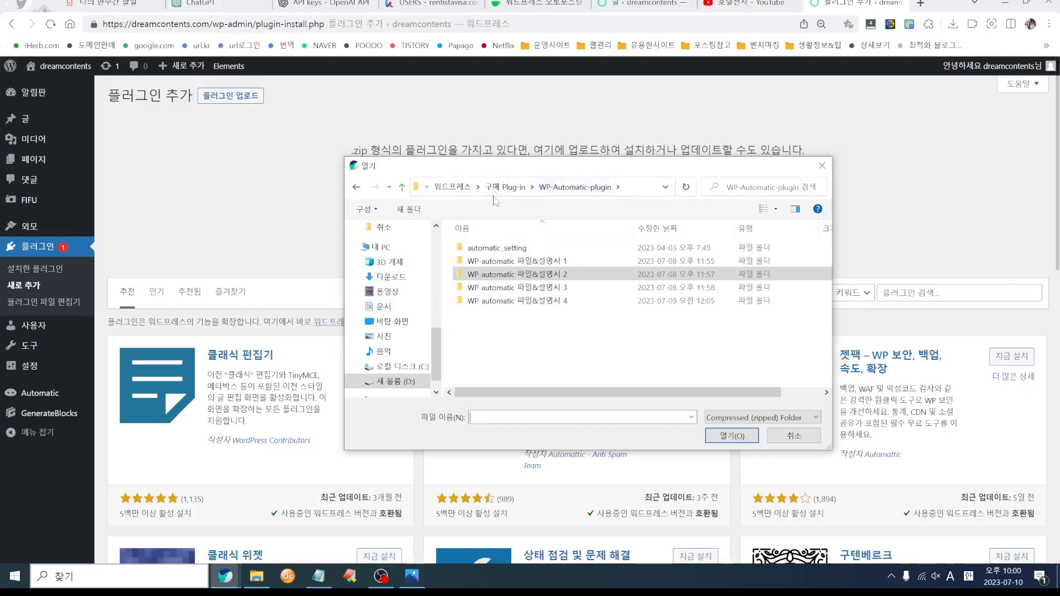
left_click(453, 186)
double_click(476, 248)
scroll(524, 340, "down", 10)
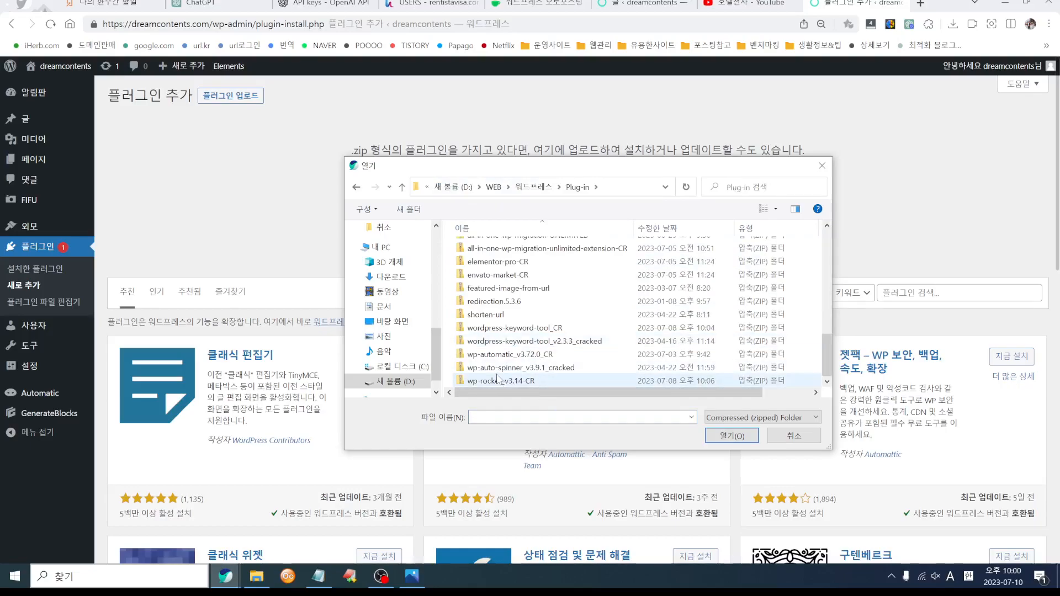
left_click(473, 369)
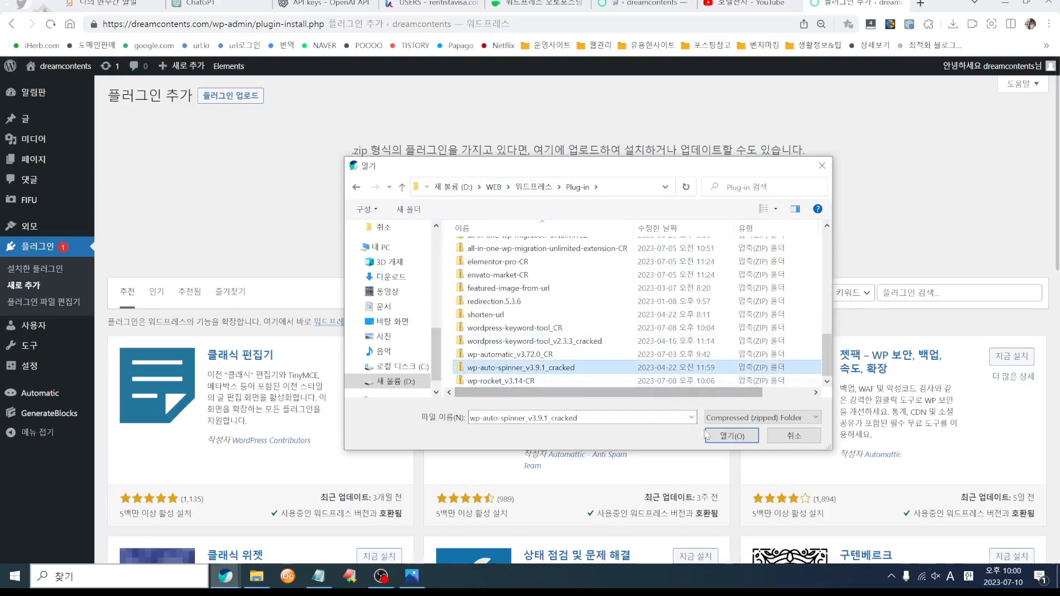
double_click(534, 368)
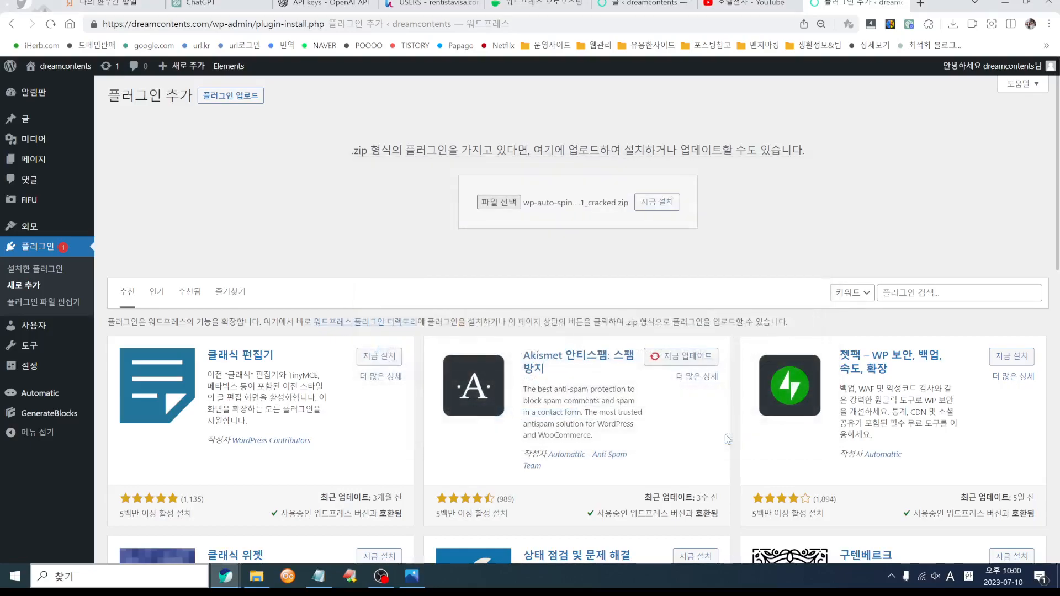
left_click(657, 202)
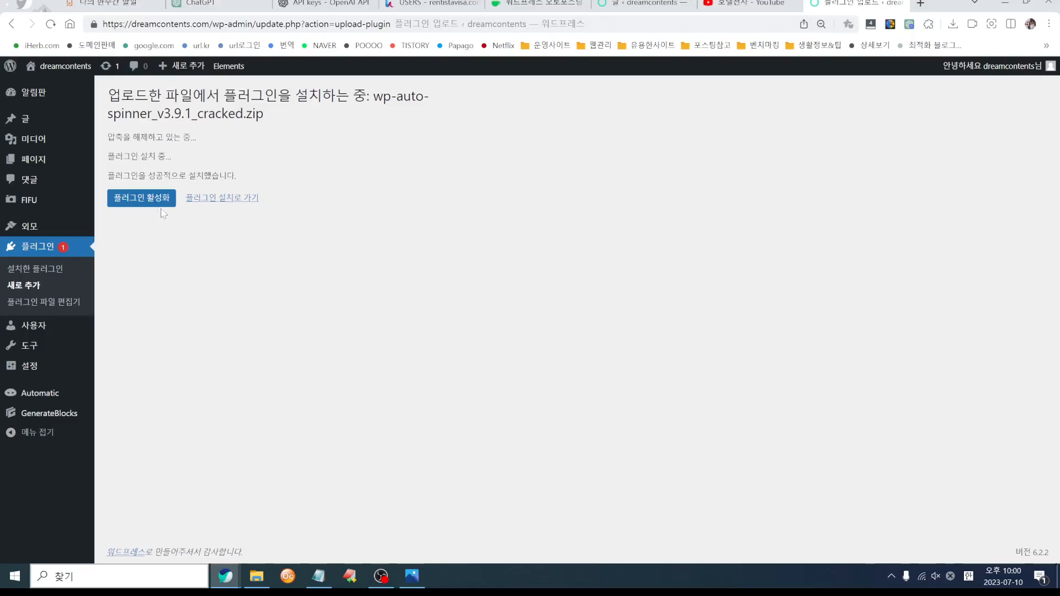
- Activate the newly installed Auto Spinner plugin and open its settings page
left_click(147, 202)
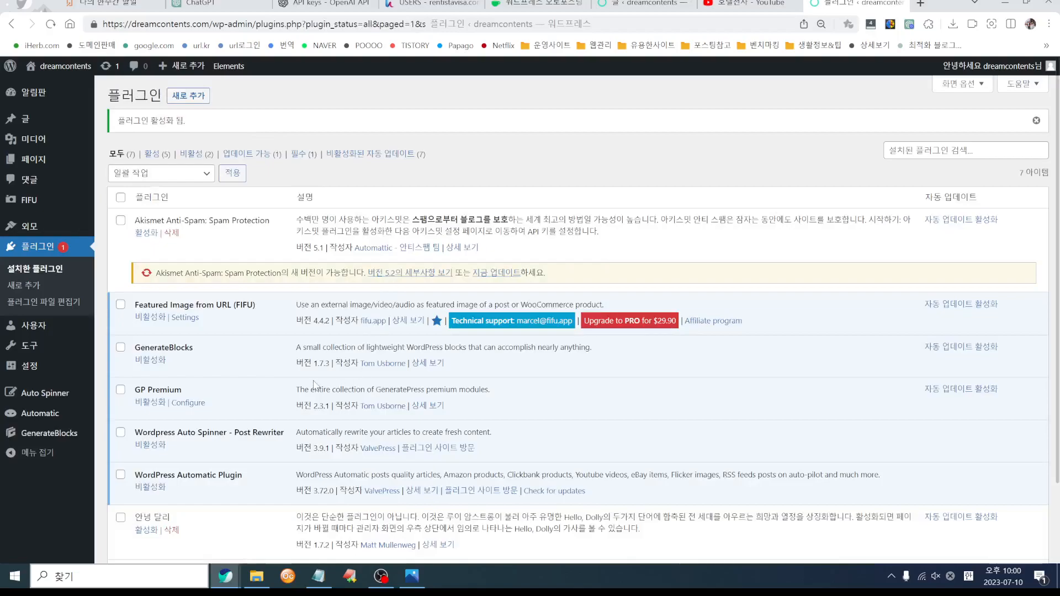
scroll(313, 385, "down", 2)
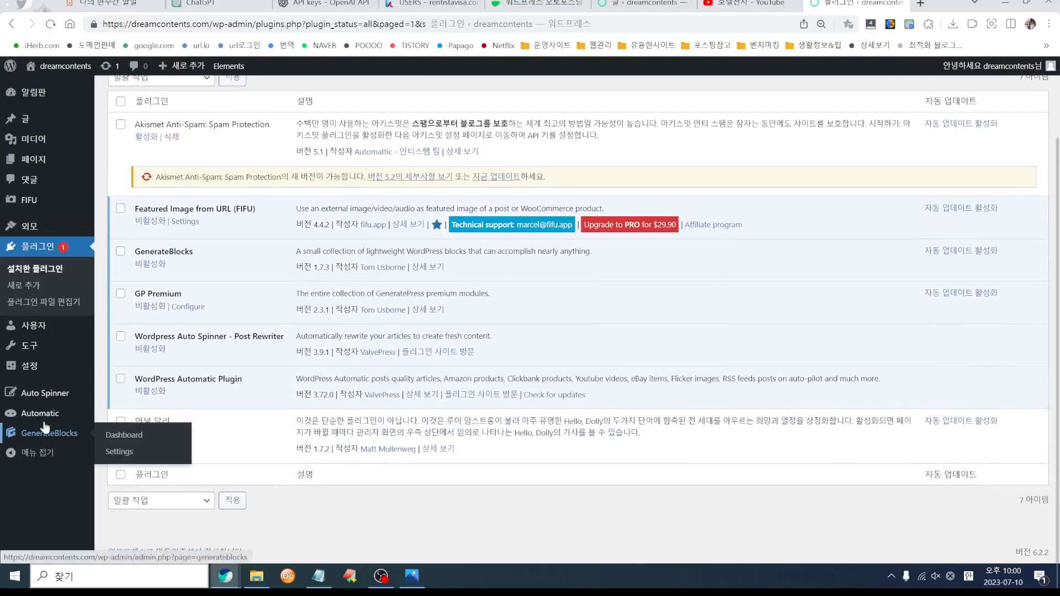
left_click(48, 393)
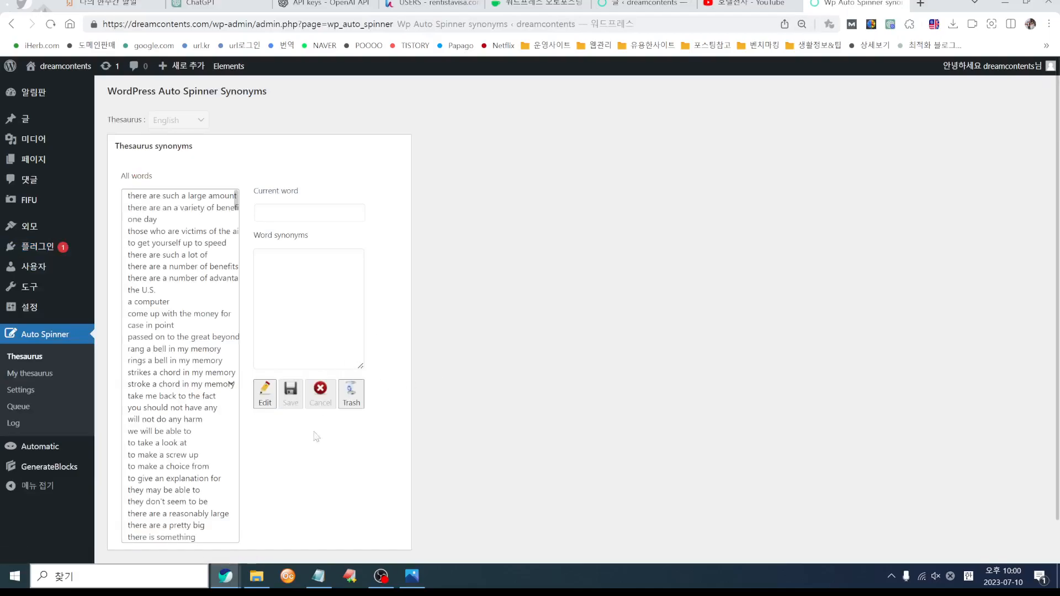
left_click(25, 390)
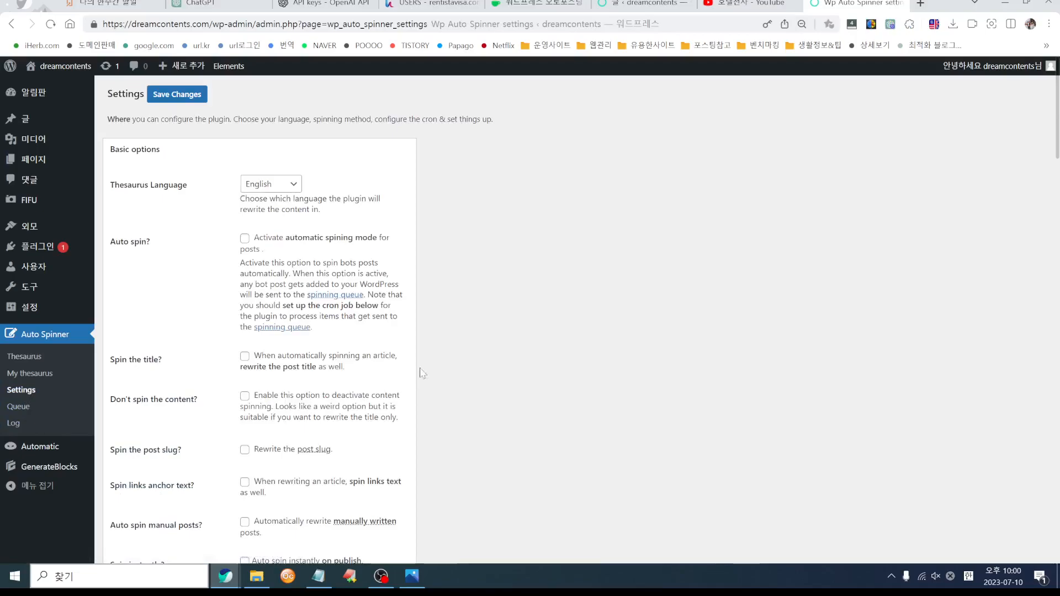
- In File Explorer, open reference image 1 from 구매 Plug-in > WP-Auto-spinner > WP-spinner-파일&설명서 > spinner setting
left_click(256, 576)
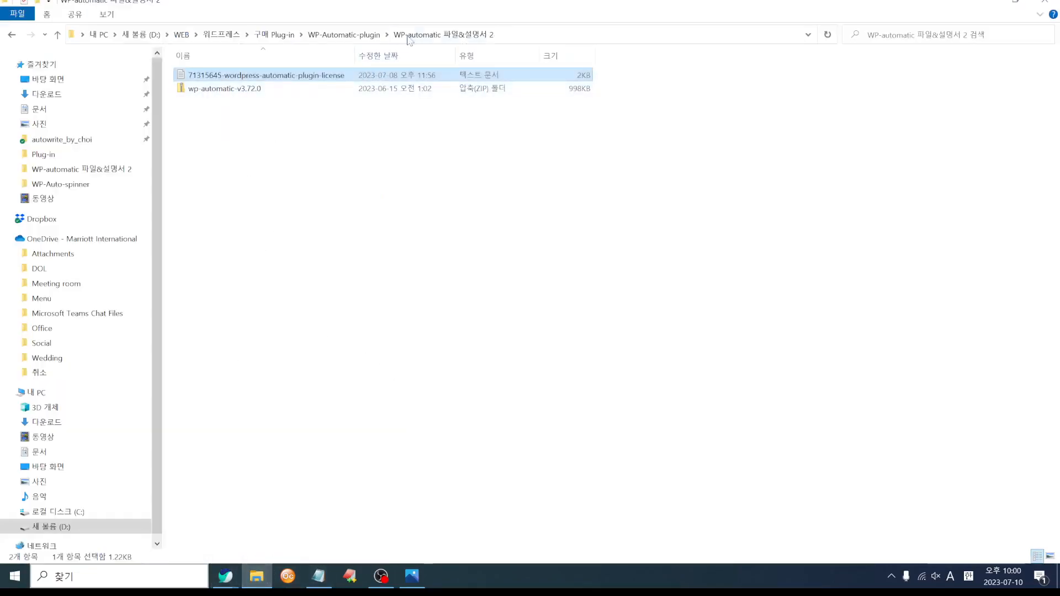
left_click(279, 36)
left_click(221, 34)
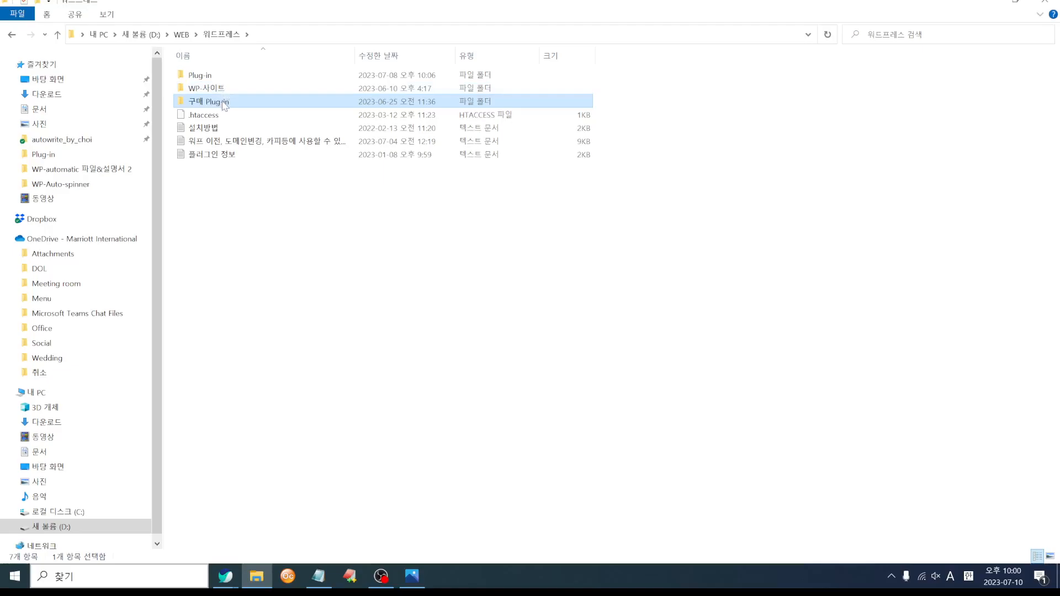
double_click(224, 76)
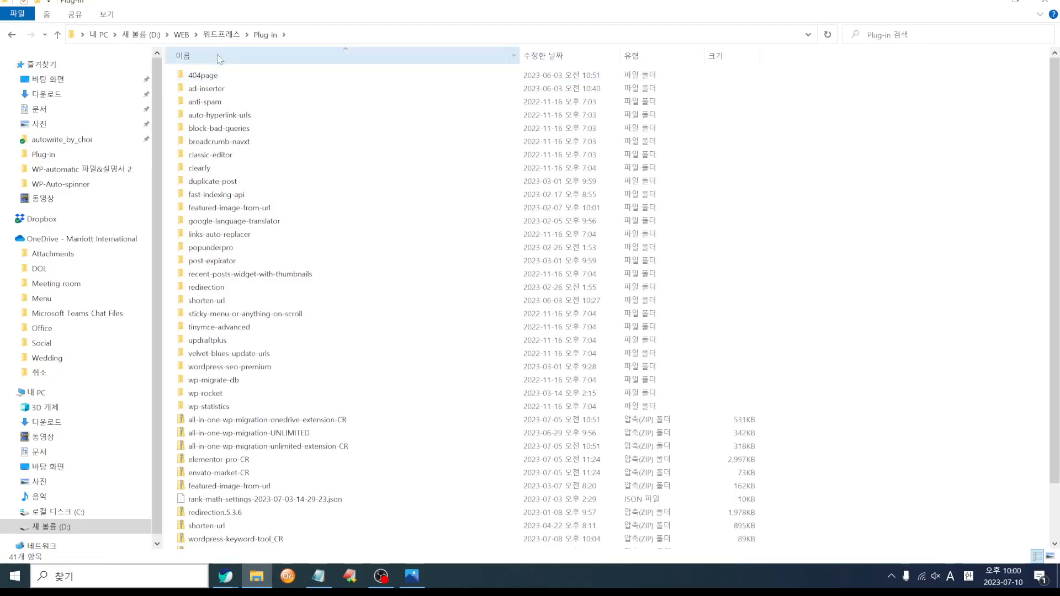
left_click(221, 35)
double_click(219, 101)
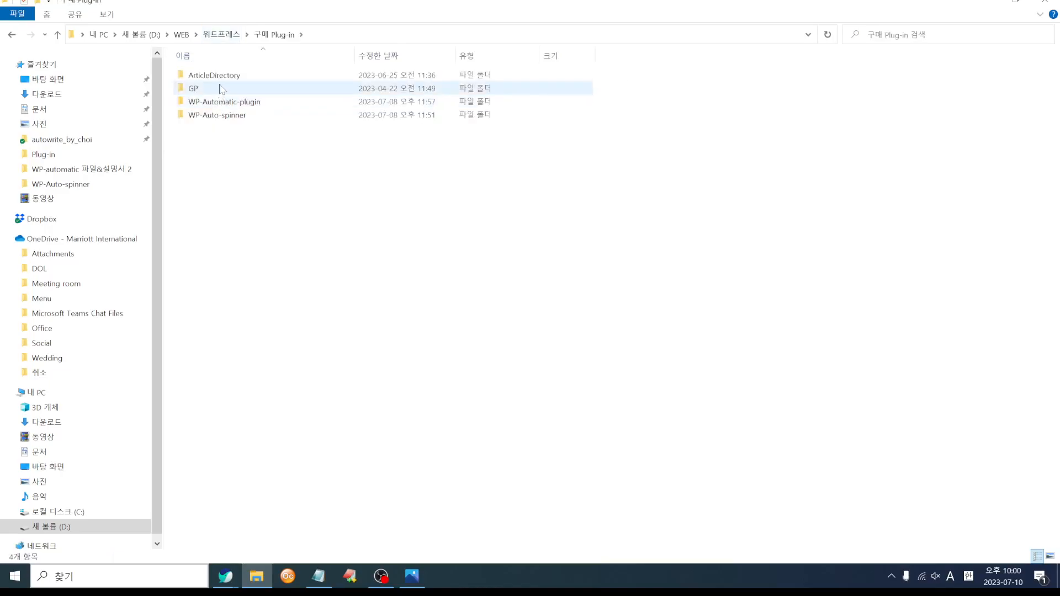
double_click(223, 116)
double_click(218, 79)
double_click(231, 79)
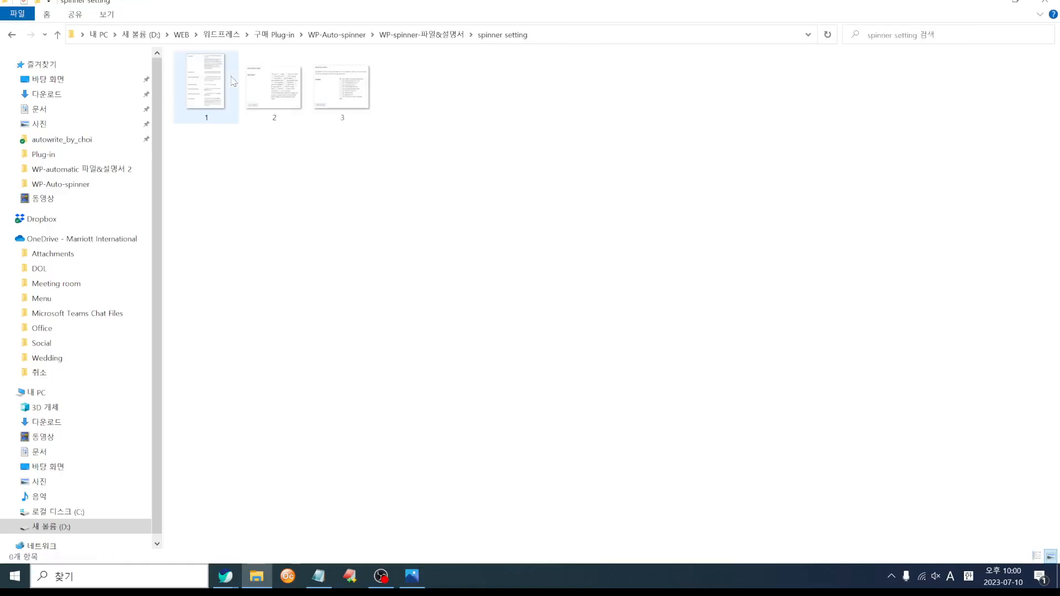
left_click(224, 93)
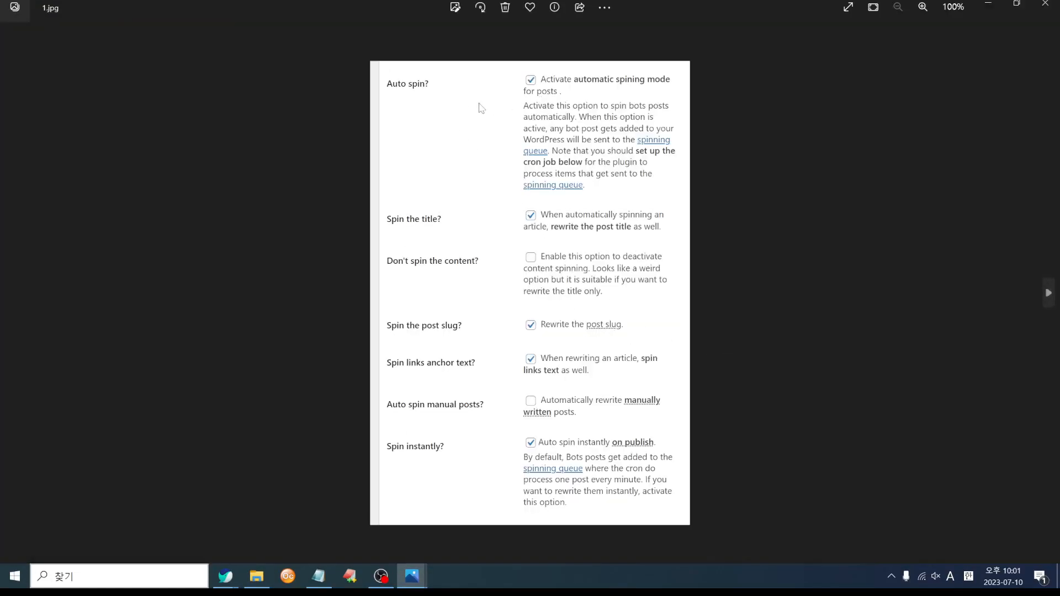
- Compare the Auto Spinner settings with 1.jpg and enable the automatic spinning mode for posts
key("alt+Tab")
key("alt+Tab")
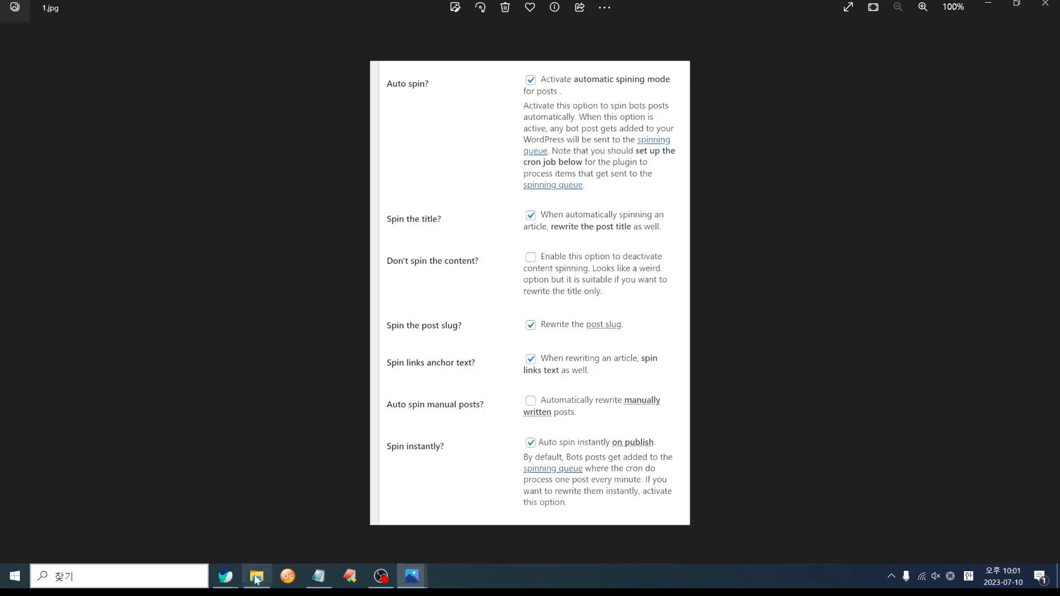
mouse_move(241, 564)
left_click(150, 536)
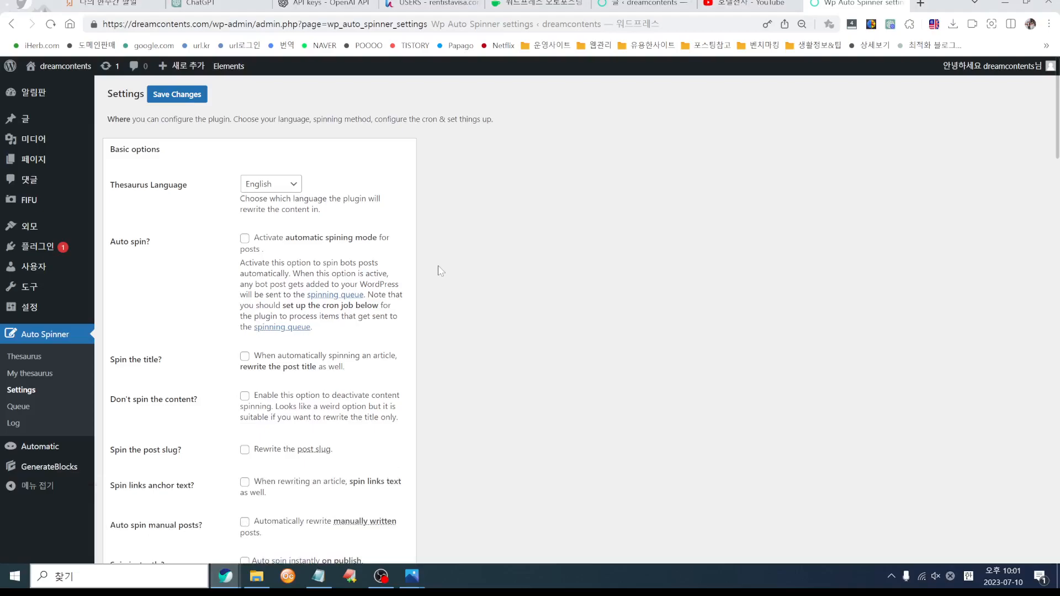
key("alt+Tab")
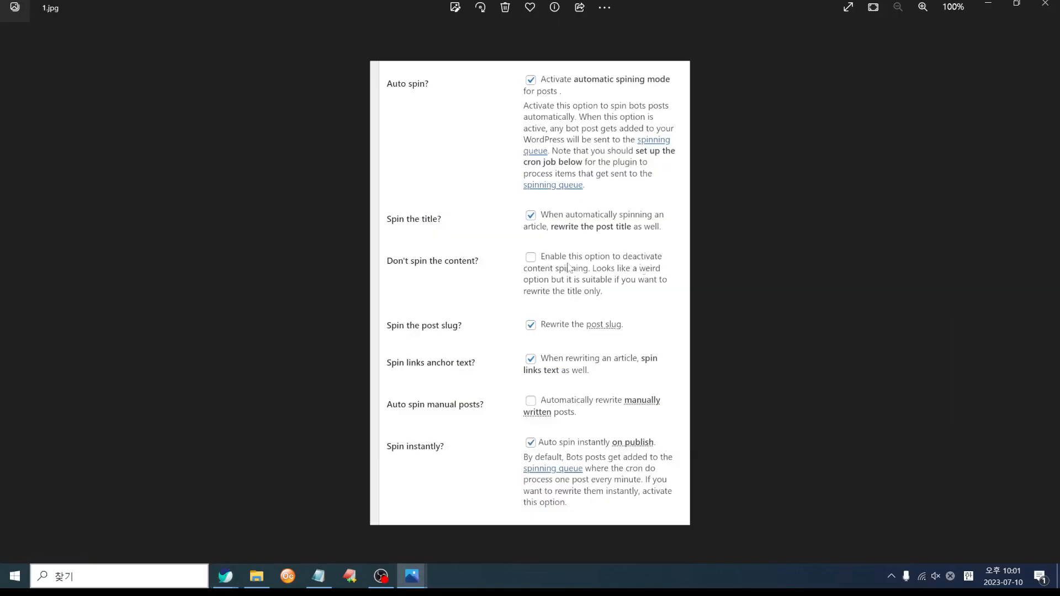
key("alt+Tab")
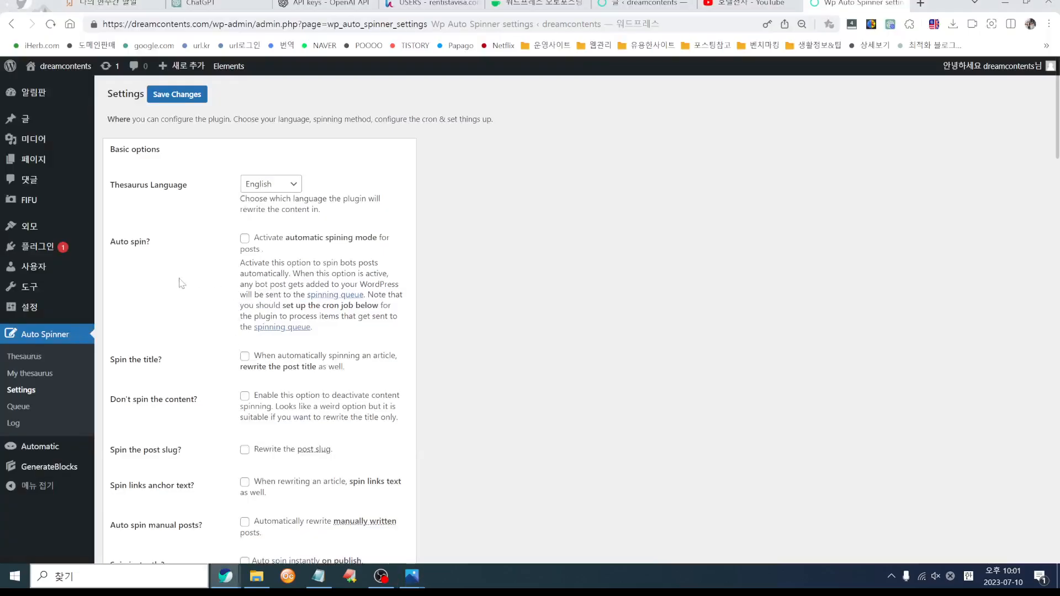
key("alt+Tab")
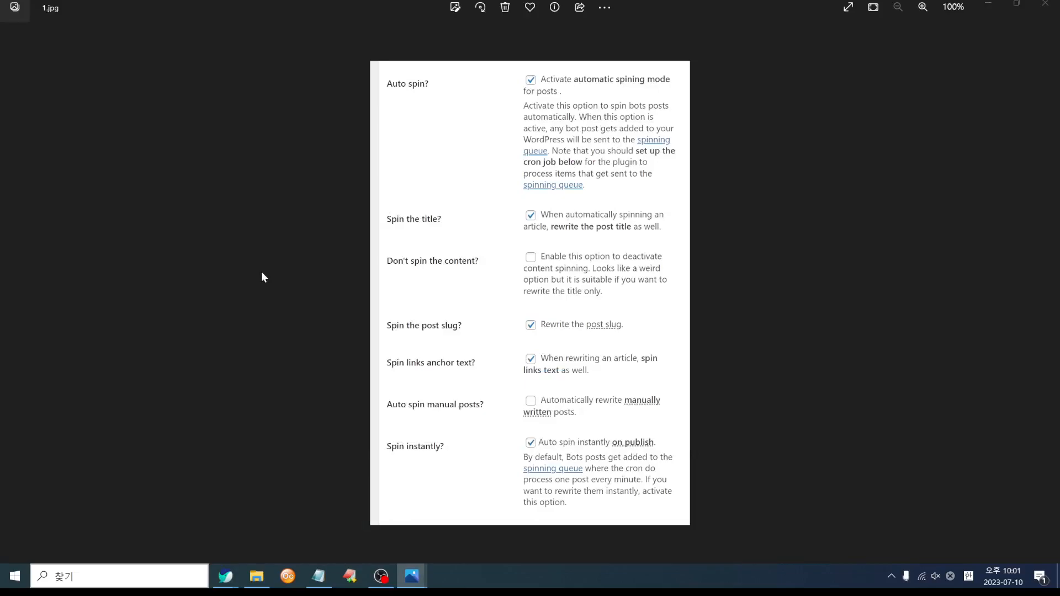
key("alt+Tab")
scroll(477, 324, "down", 3)
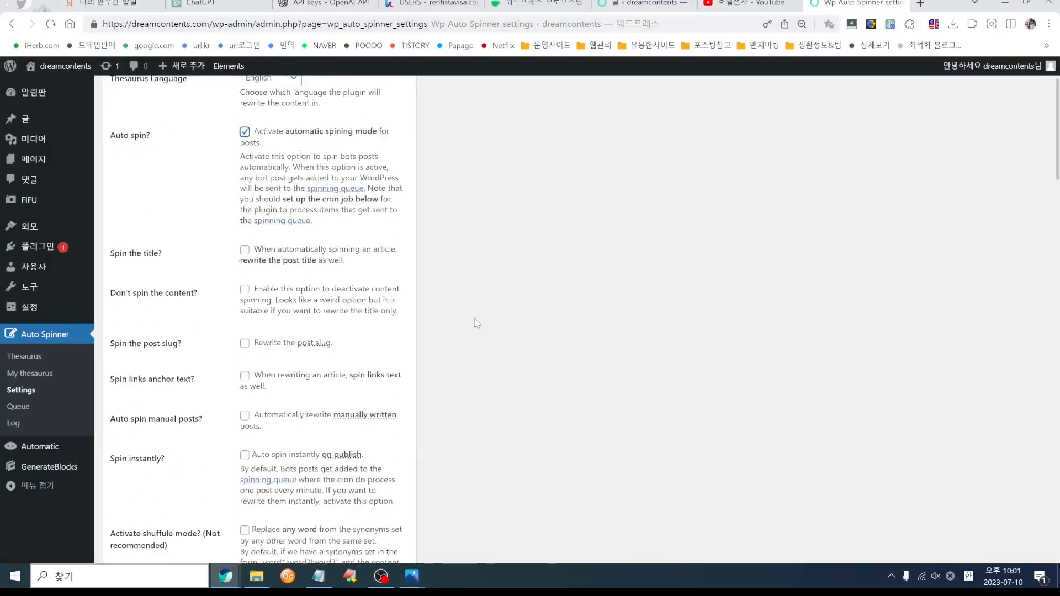
- Following 1.jpg, enable rewriting of the post title and the post slug in the Auto Spinner settings
key("alt+Tab")
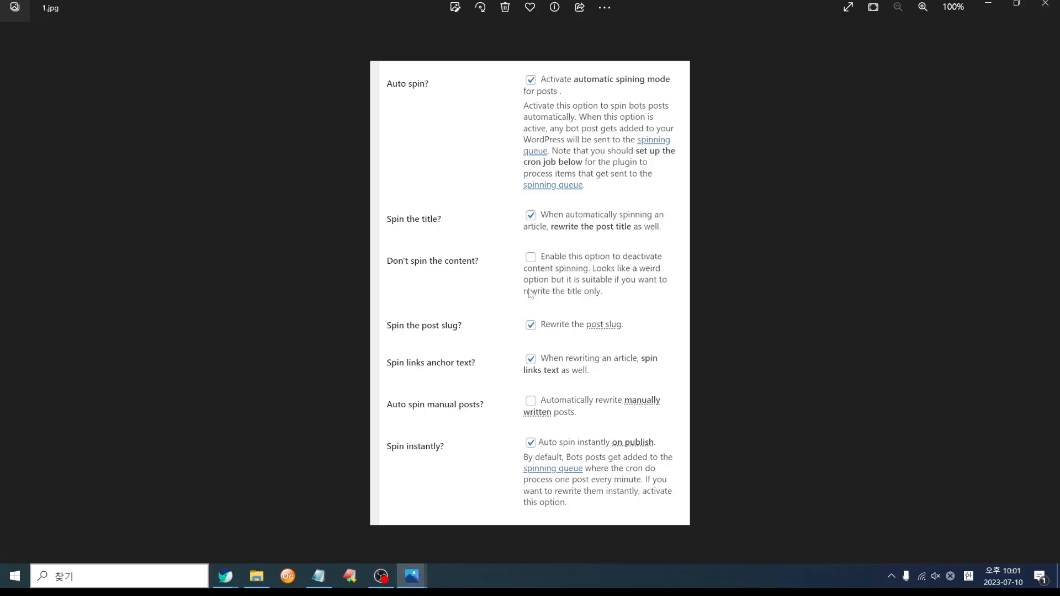
key("alt+Tab")
left_click(245, 203)
key("alt+Tab")
key("alt+Tab")
left_click(245, 297)
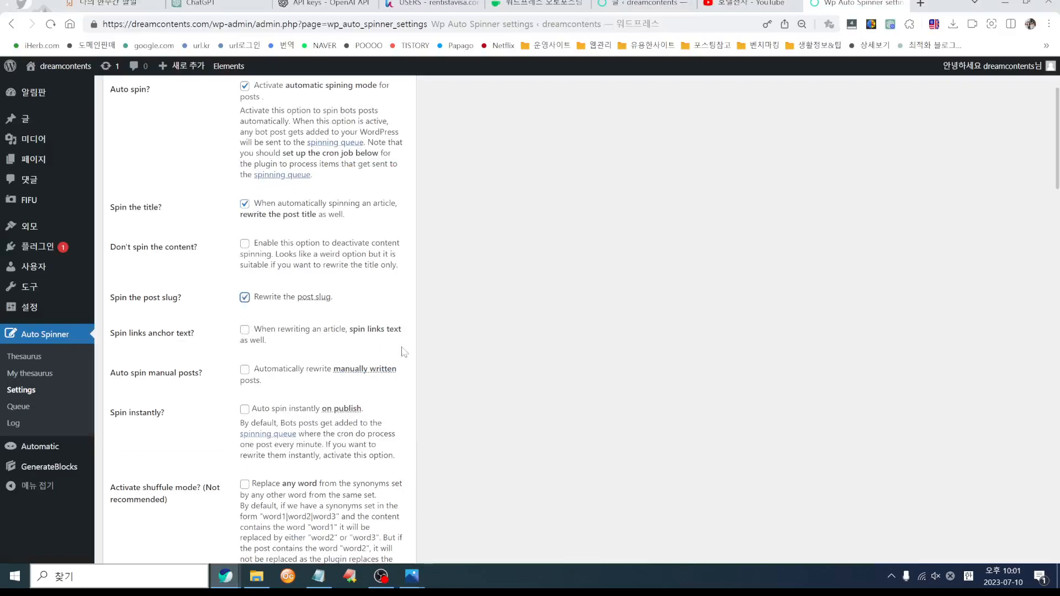
- Following 1.jpg, enable spinning of links anchor text and instant auto spin on publish
key("alt+Tab")
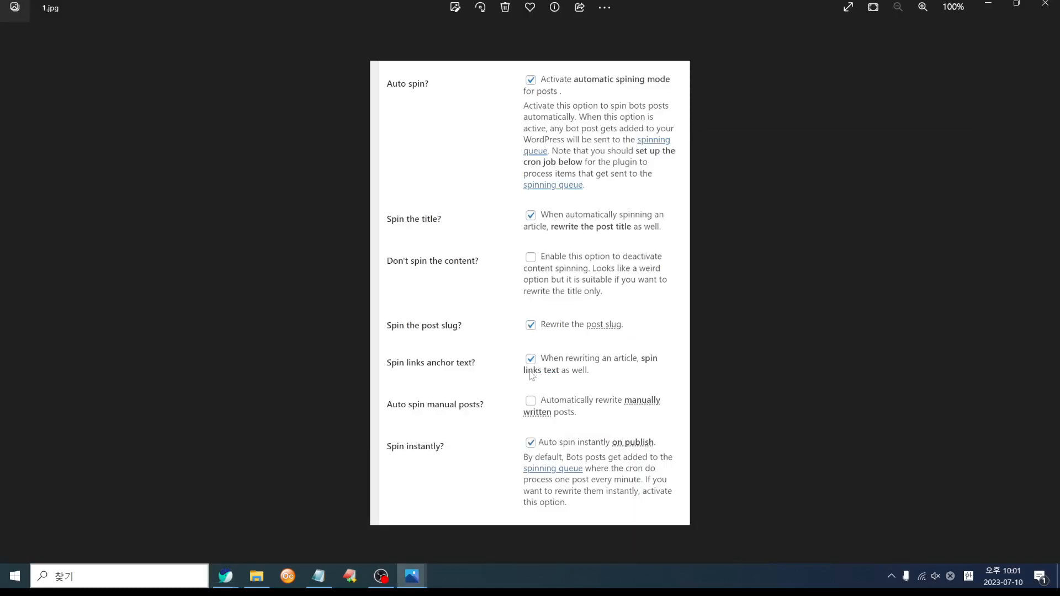
key("alt+Tab")
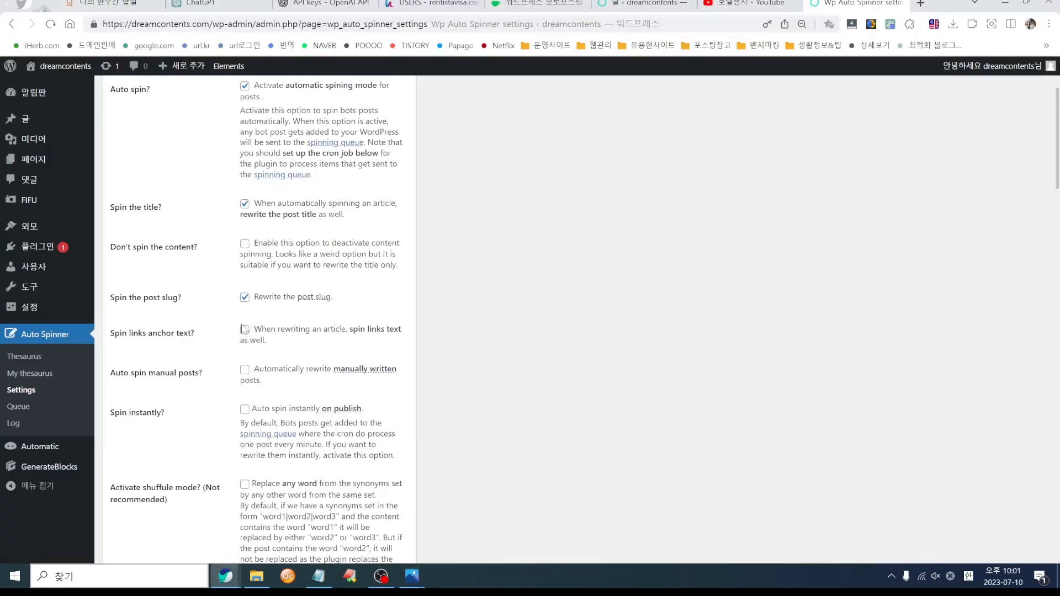
key("alt+Tab")
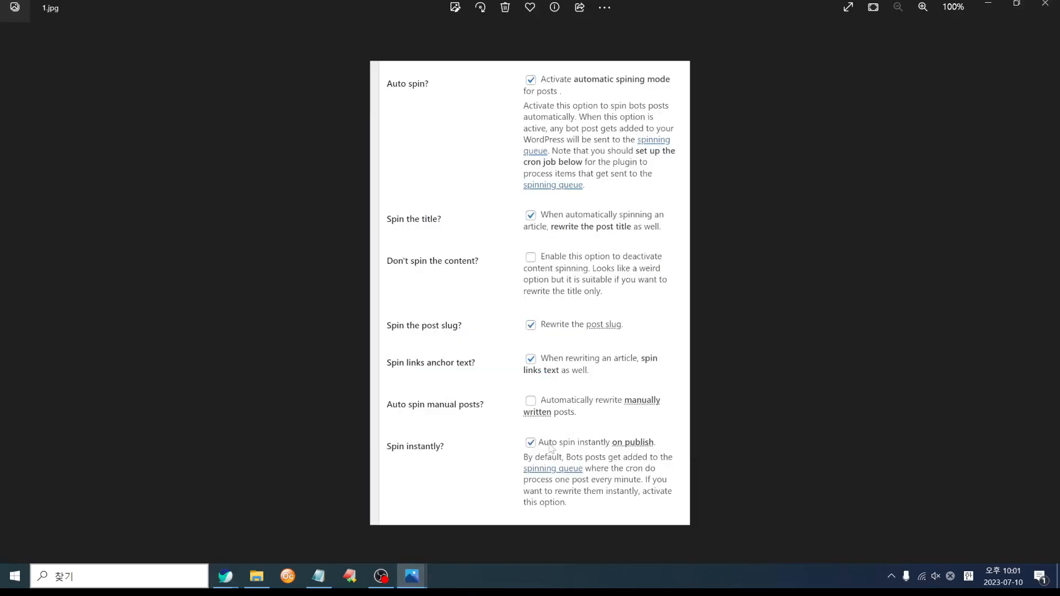
key("alt+Tab")
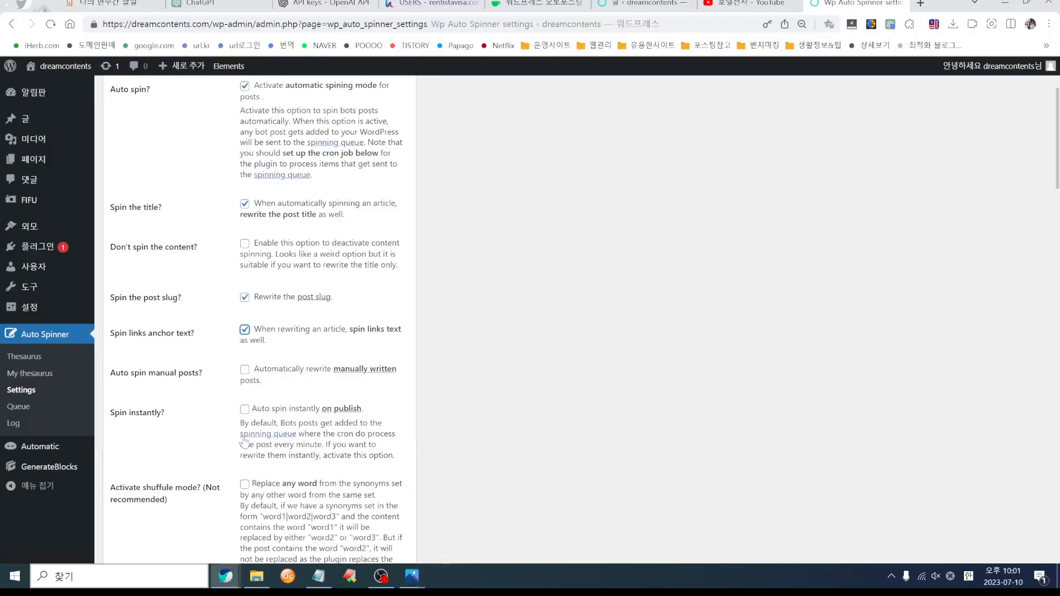
- Check the remaining Auto Spinner settings, including the spinning method, against reference images 2.jpg and 3.jpg
key("alt+Tab")
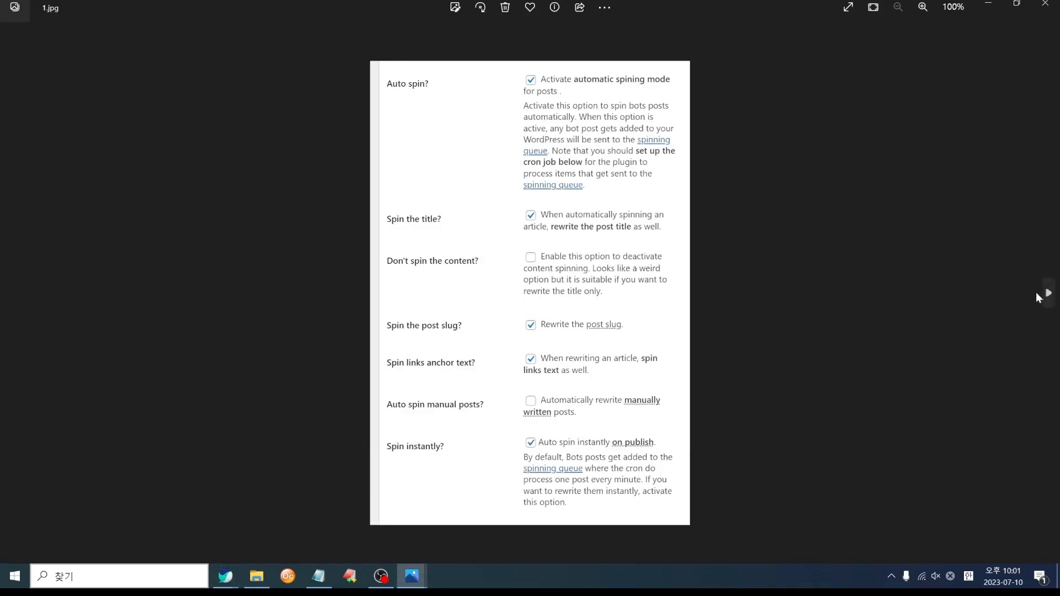
left_click(1048, 293)
key("alt+Tab")
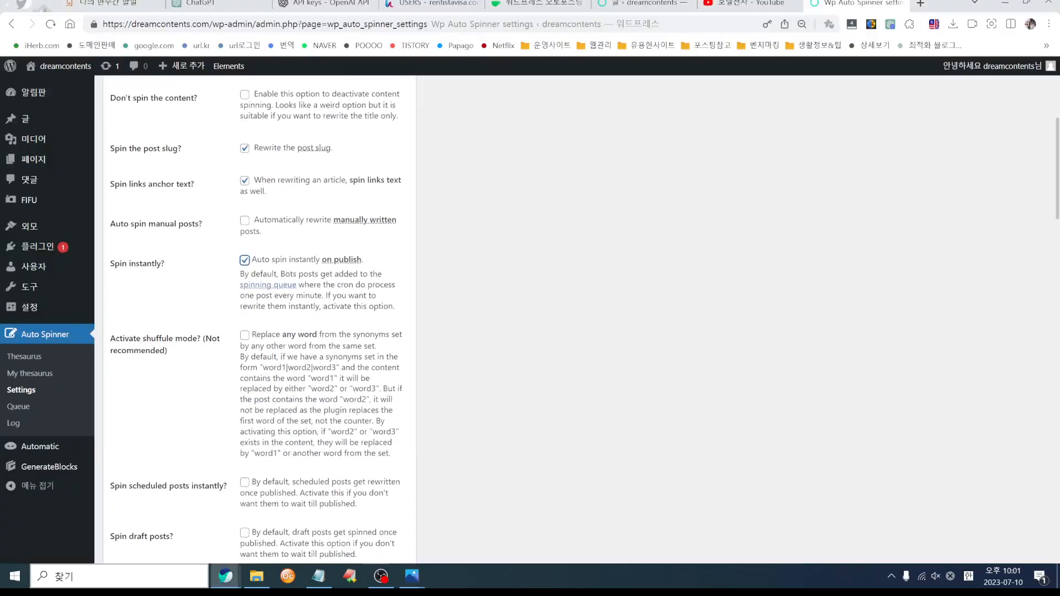
scroll(260, 320, "down", 8)
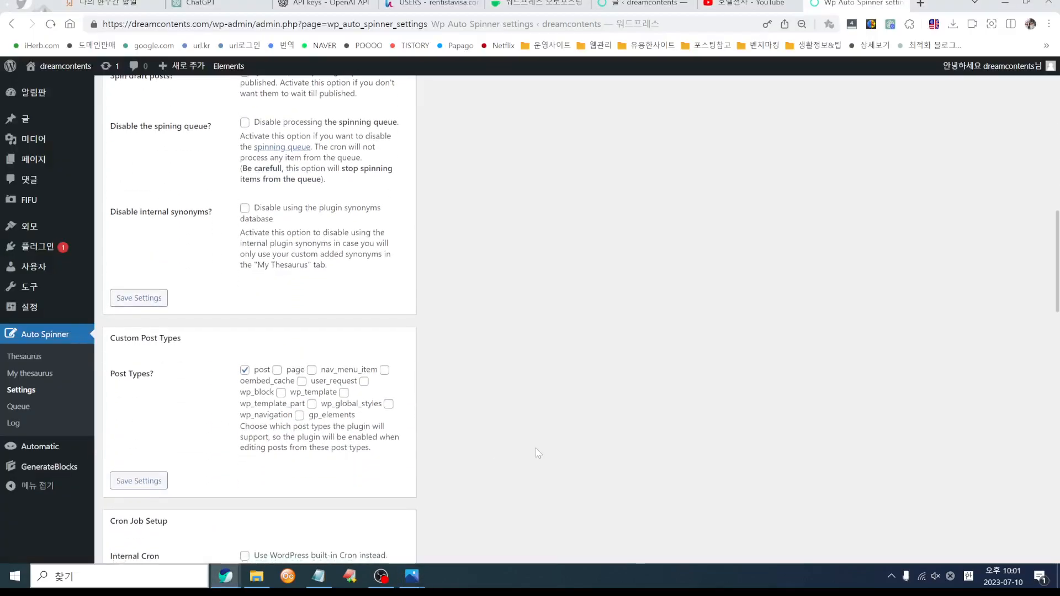
key("alt+Tab")
left_click(1047, 293)
key("alt+Tab")
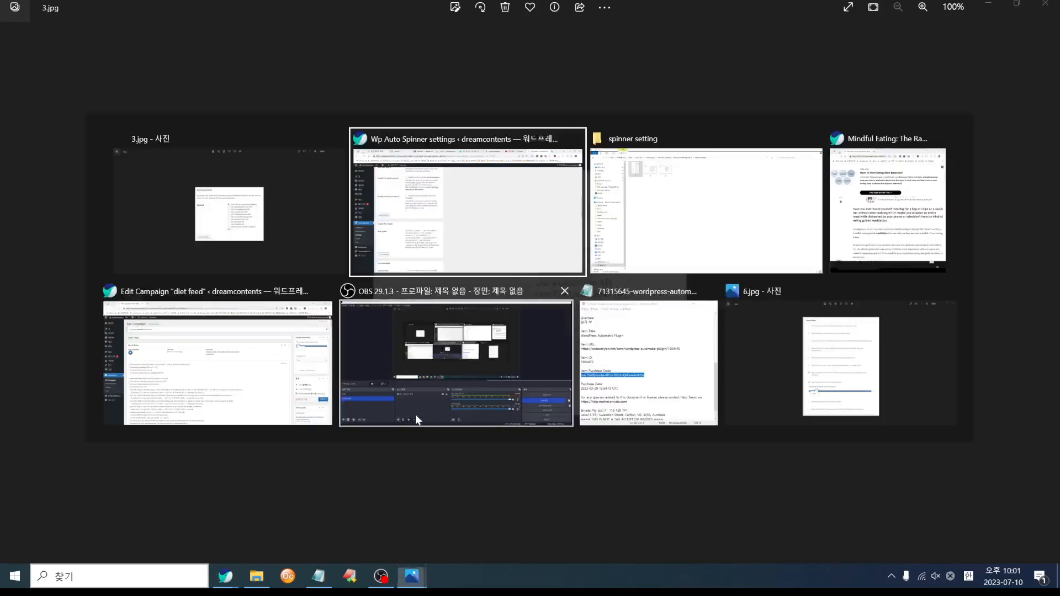
scroll(313, 426, "down", 10)
scroll(313, 426, "down", 3)
key("alt+Tab")
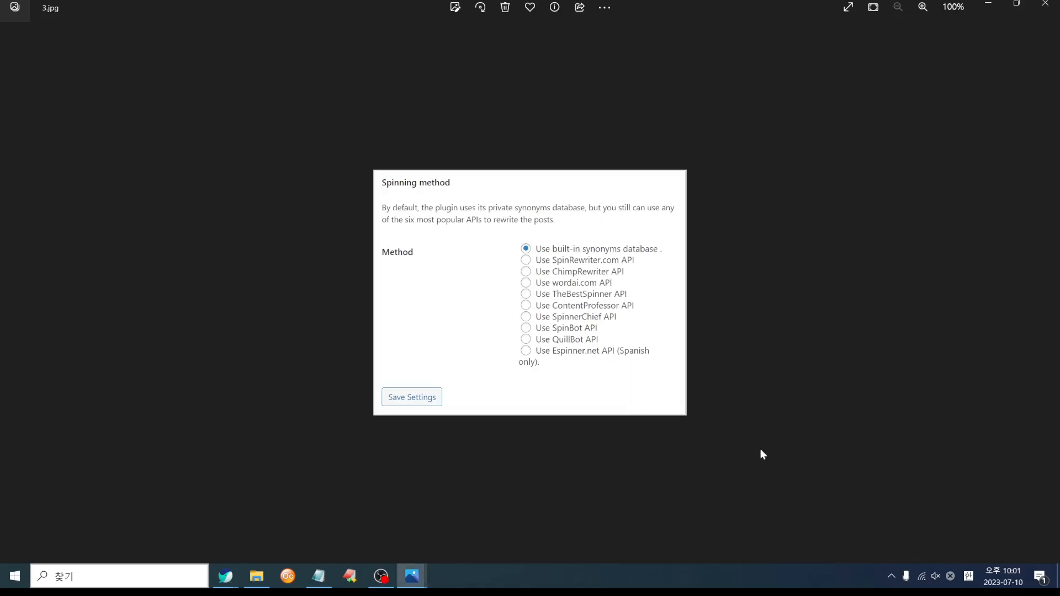
key("alt+Tab")
scroll(417, 431, "down", 7)
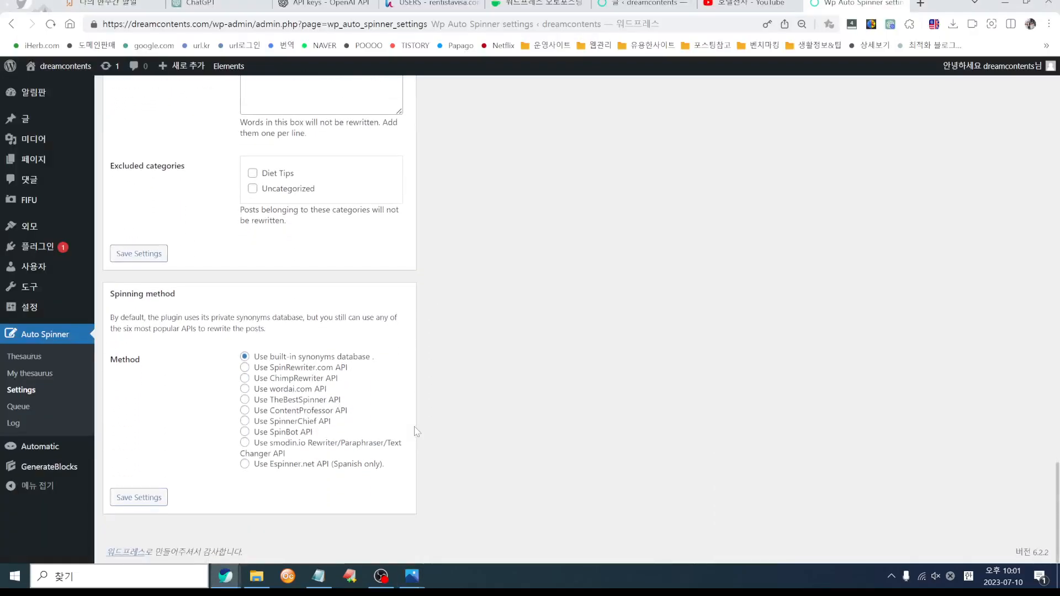
scroll(487, 434, "down", 10)
- Review the enabled Auto Spinner options once more and save the plugin settings
scroll(487, 436, "up", 15)
scroll(488, 436, "down", 3)
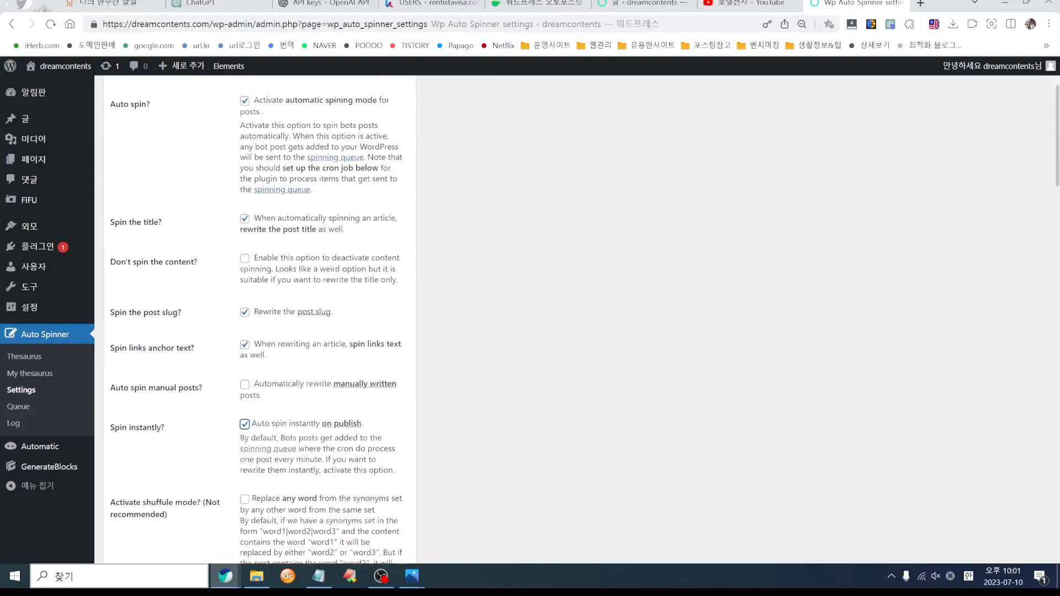
scroll(488, 435, "up", 3)
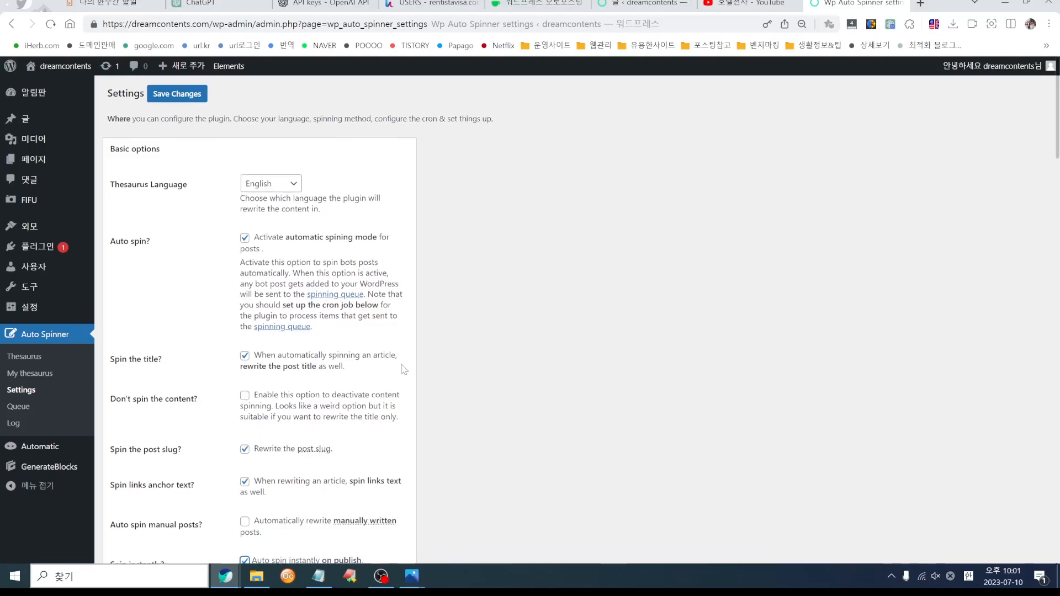
scroll(212, 444, "down", 3)
scroll(250, 433, "down", 9)
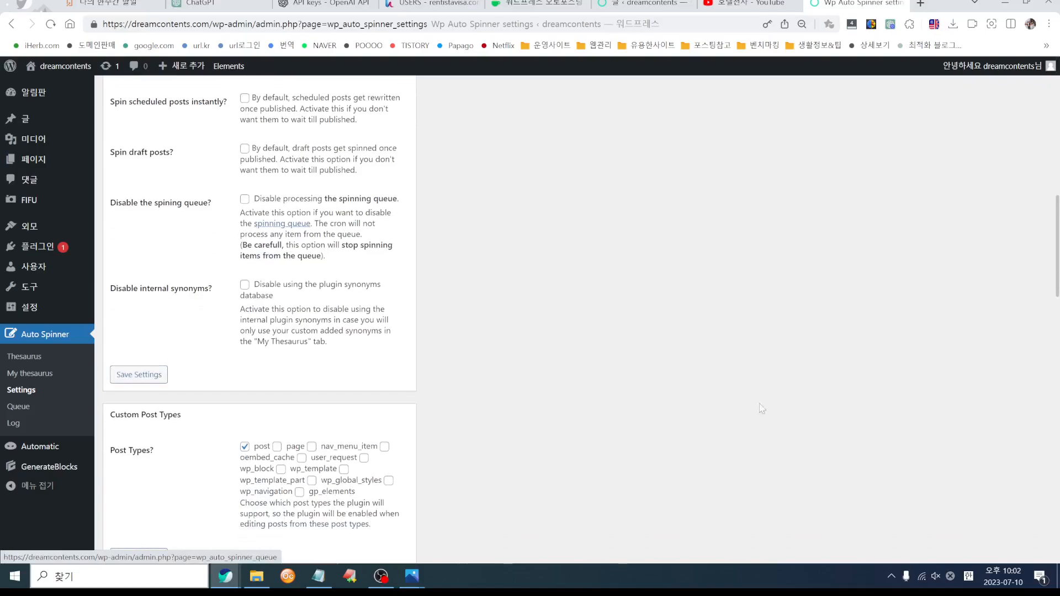
left_click_drag(1055, 248, 1034, 535)
scroll(1035, 535, "down", 2)
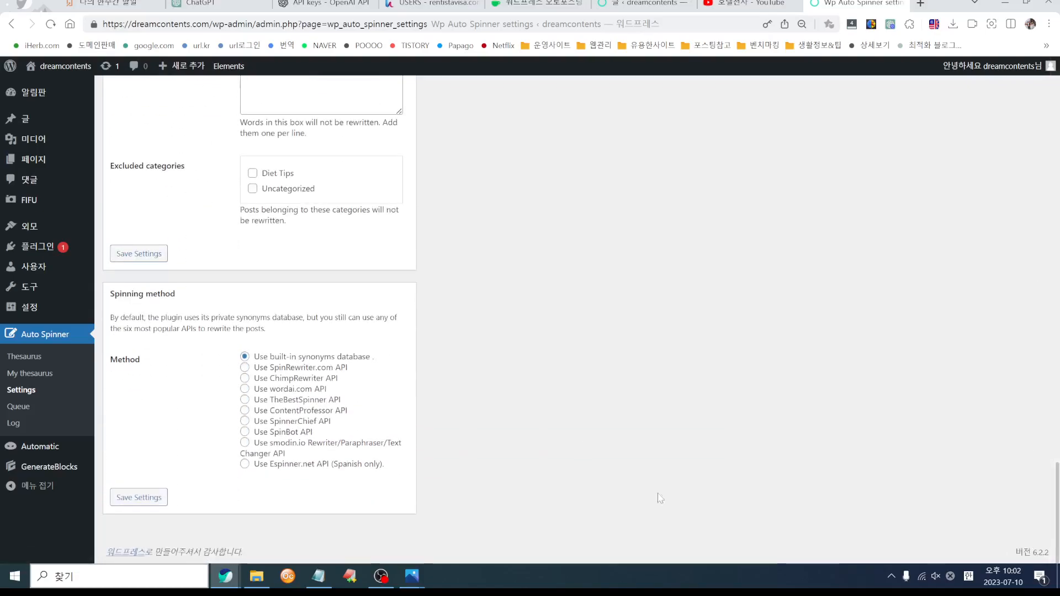
left_click(142, 499)
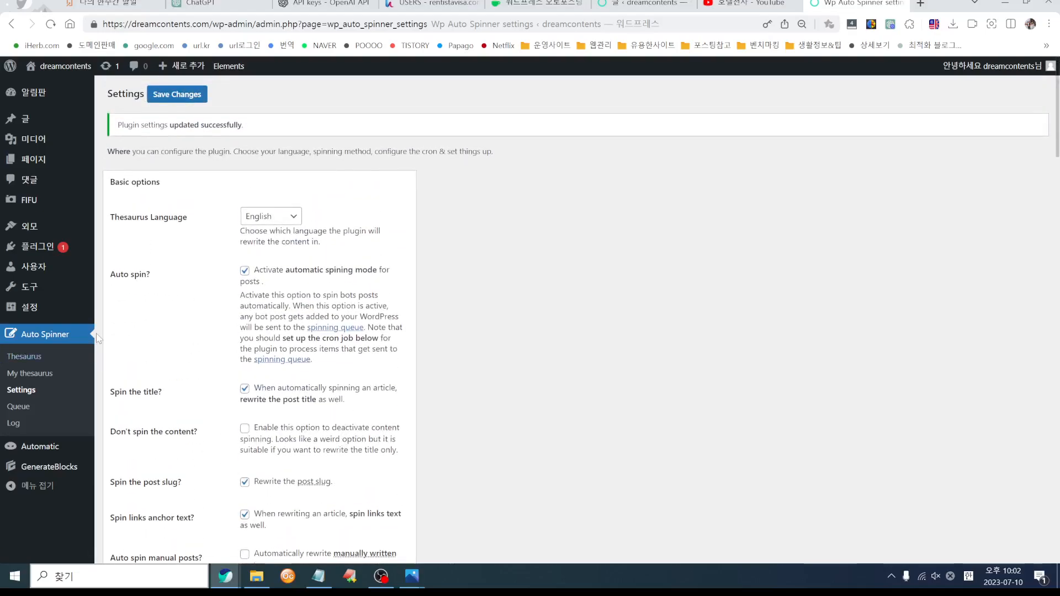
- Open the "diet feed" campaign in the Automatic plugin and run it to publish another post
mouse_move(39, 256)
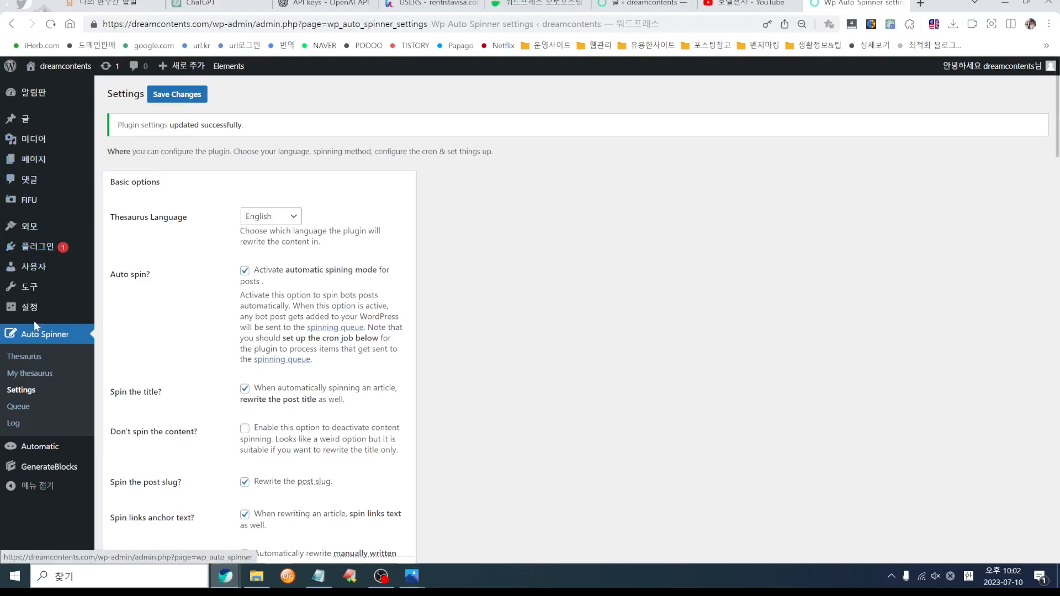
left_click(38, 451)
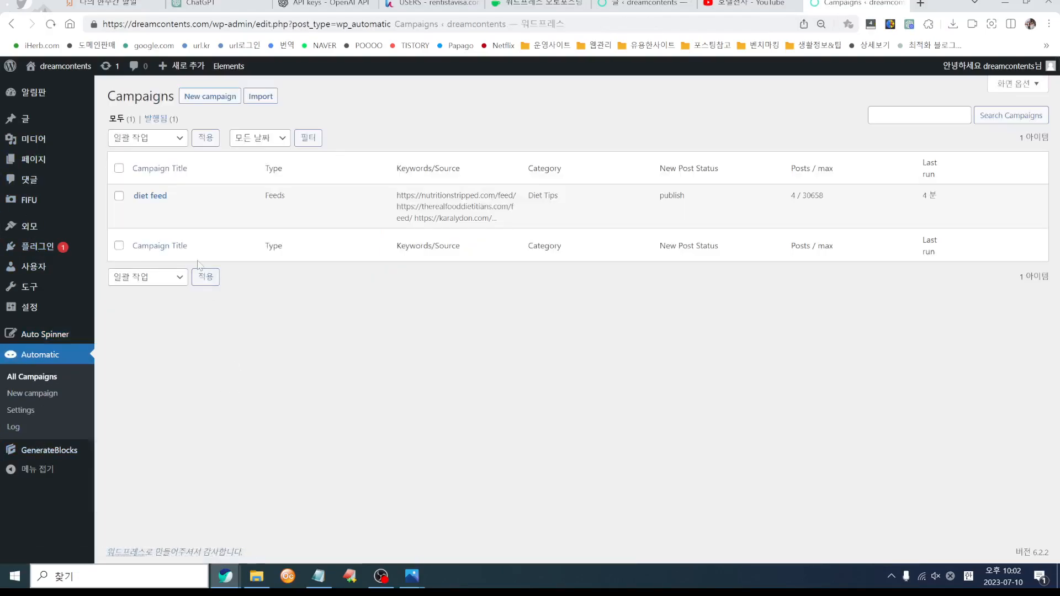
left_click(141, 197)
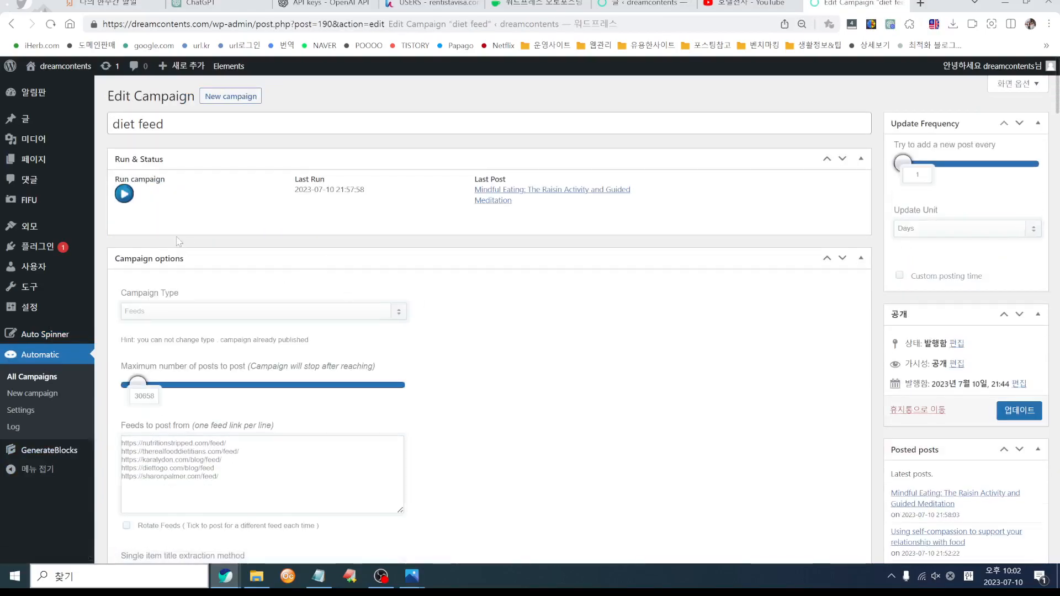
left_click(125, 196)
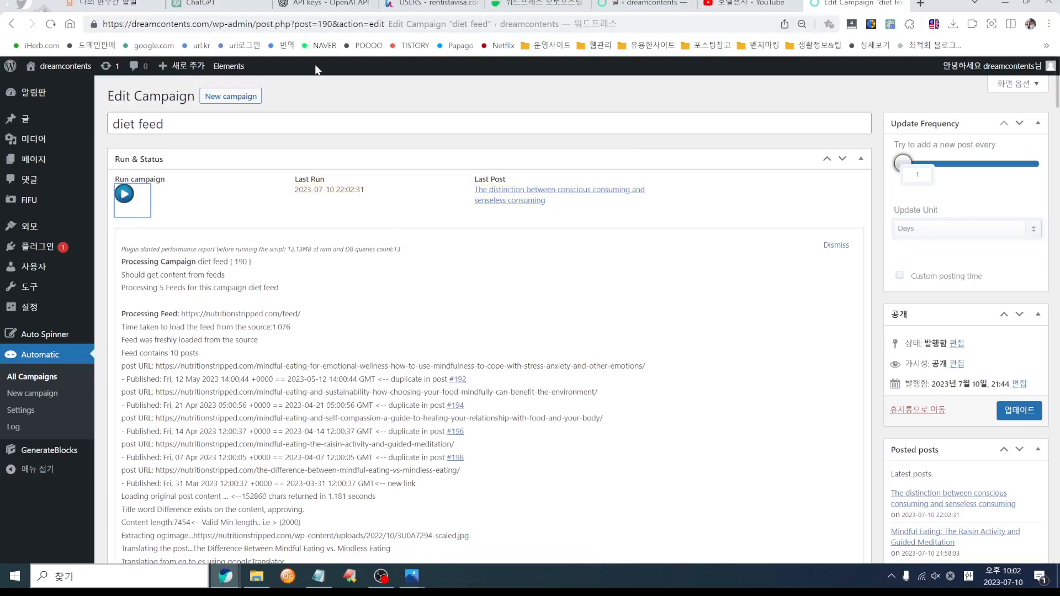
- Close the leftover reference image, the "spinner setting" folder and the old nutritionstripped article window
key("alt+Tab")
left_click(1045, 4)
key("alt+Tab")
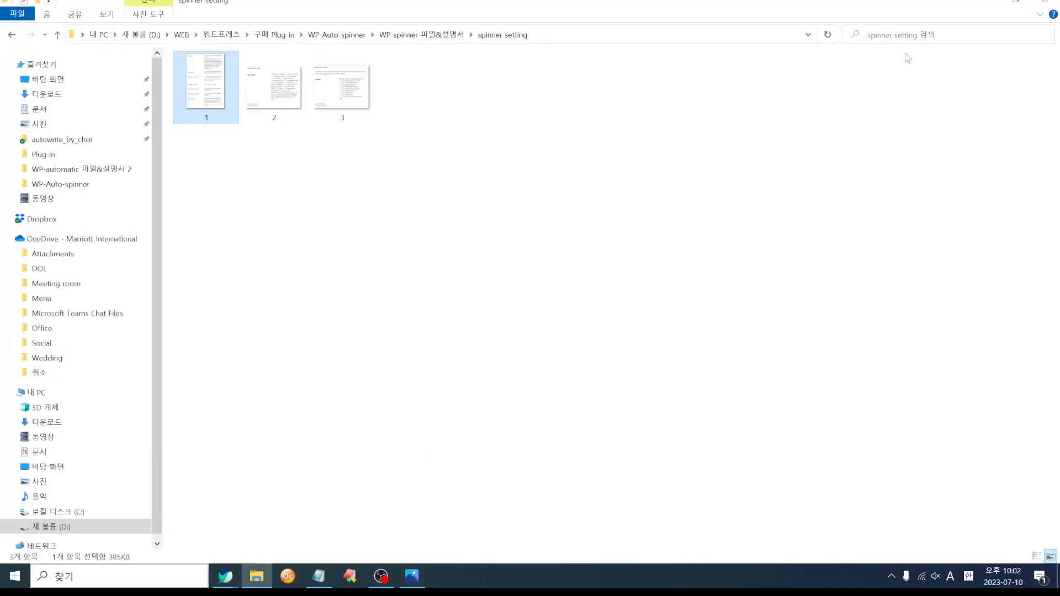
left_click(1045, 3)
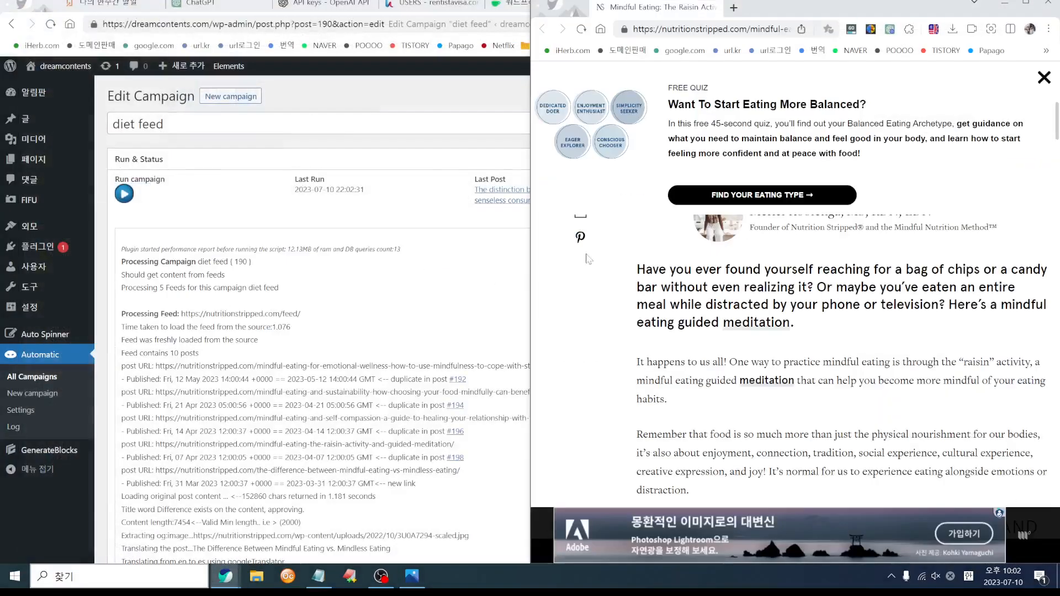
left_click(1048, 3)
- In the second browser window, open the dreamcontents home page and read through its newest post down to the source link
mouse_move(225, 576)
left_click(281, 546)
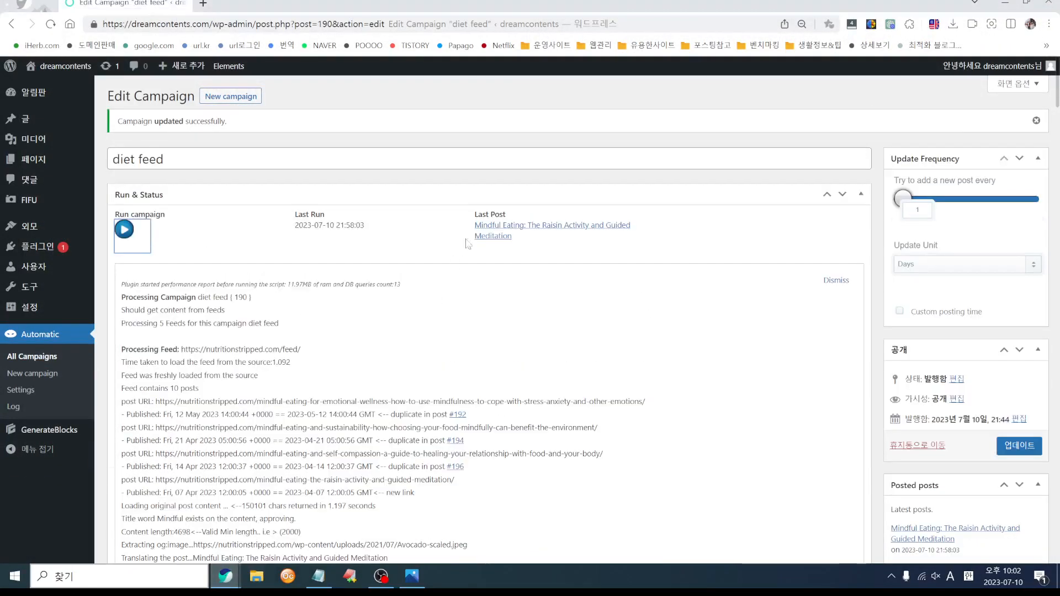
left_click(63, 69)
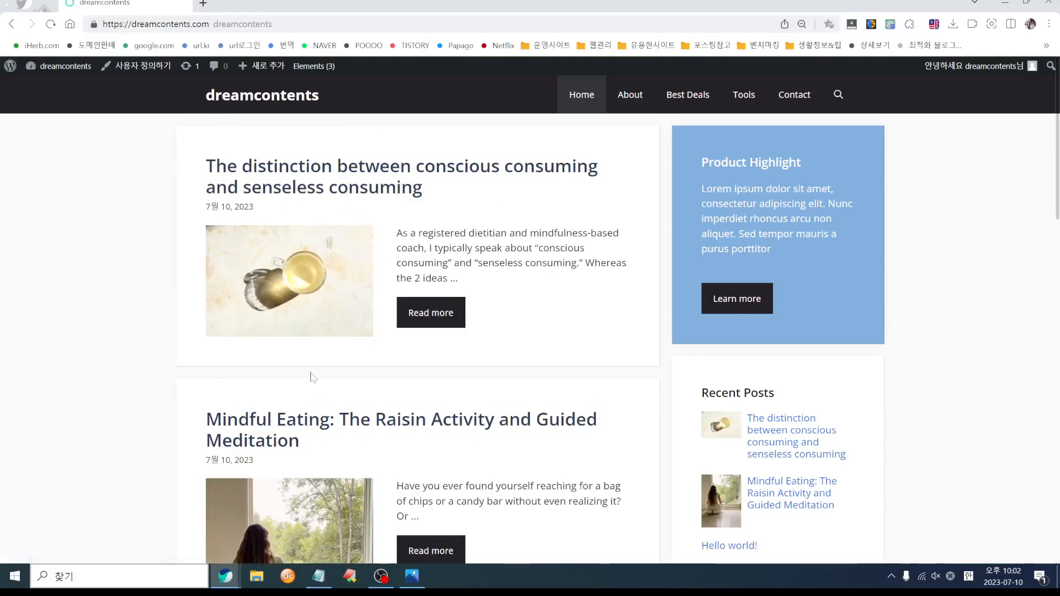
left_click(421, 312)
scroll(527, 326, "down", 4)
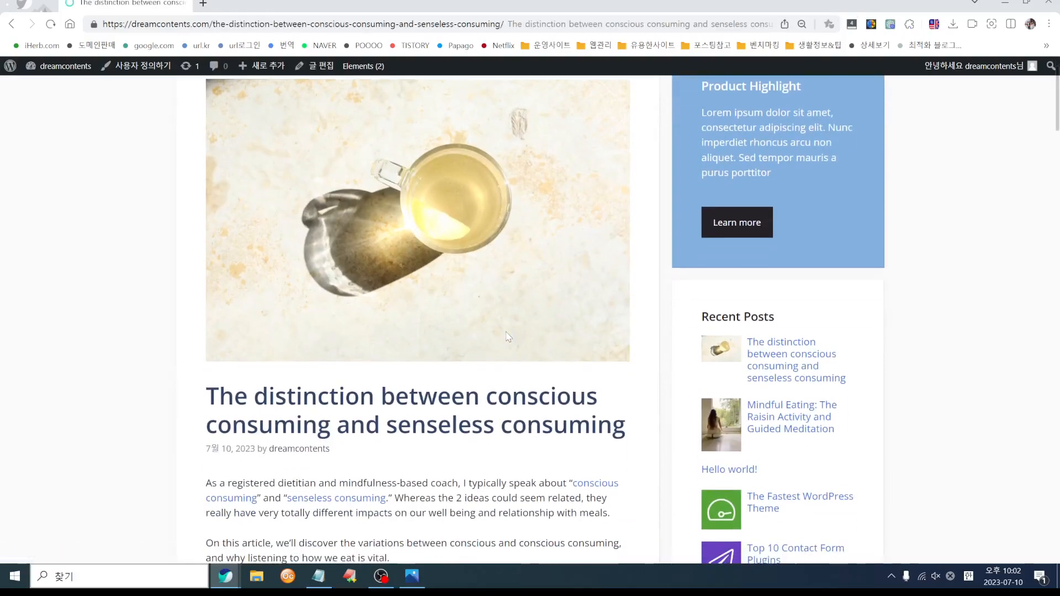
scroll(507, 337, "down", 20)
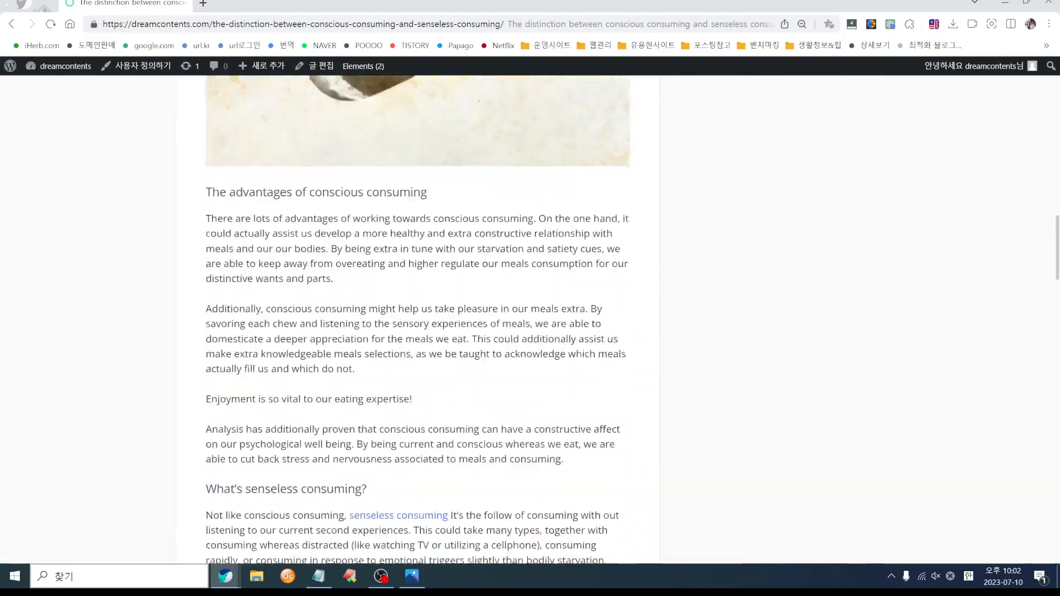
scroll(259, 326, "down", 20)
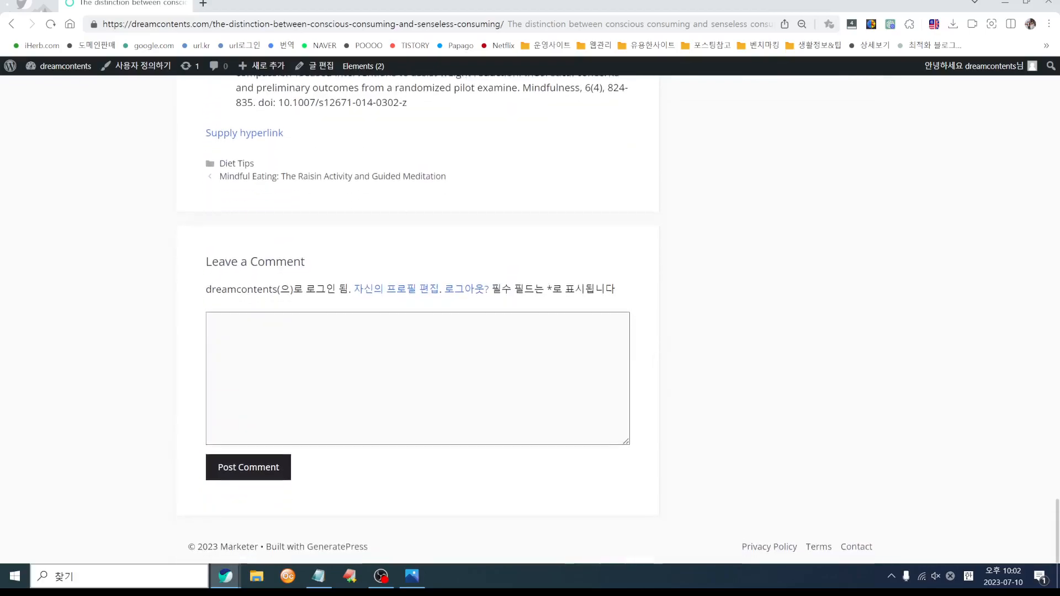
scroll(260, 327, "up", 6)
left_click(247, 437)
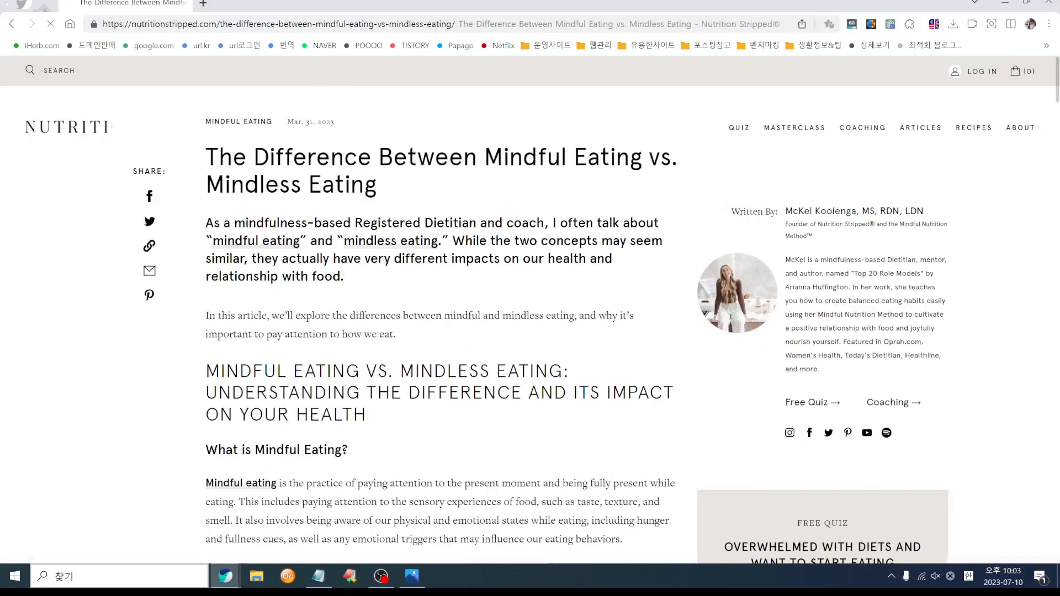
key("ctrl+w")
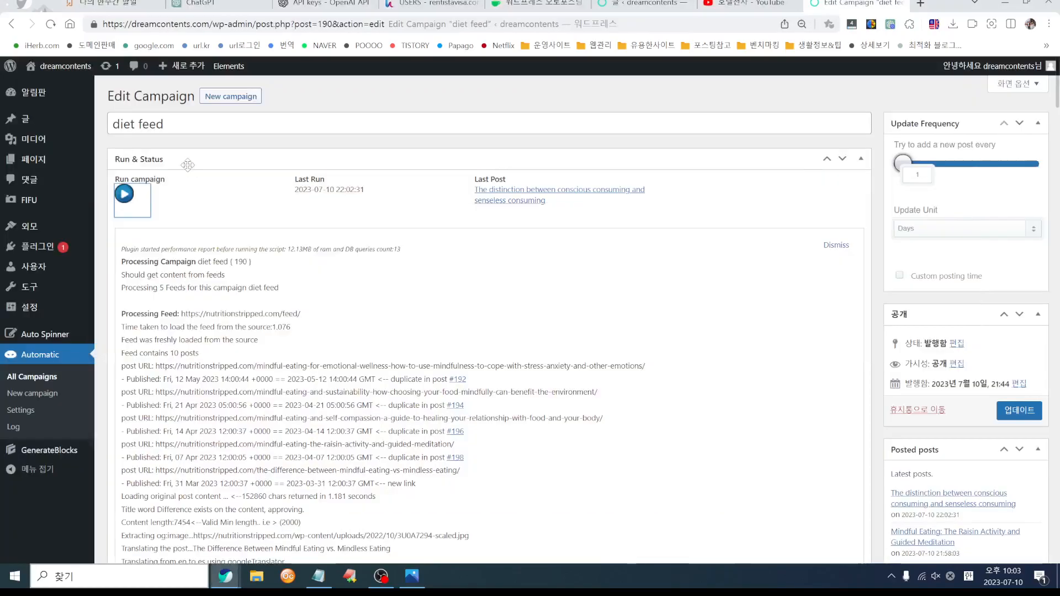
key("alt+Tab")
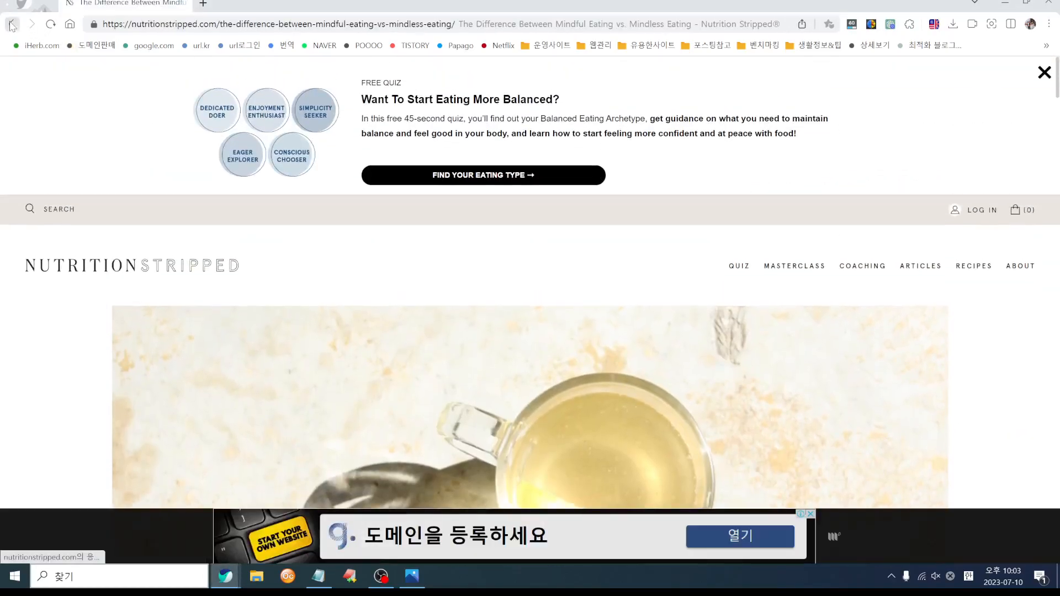
left_click(11, 24)
- Open the post's original source article in a separate window and arrange it side by side with the rewritten post
left_click(248, 439)
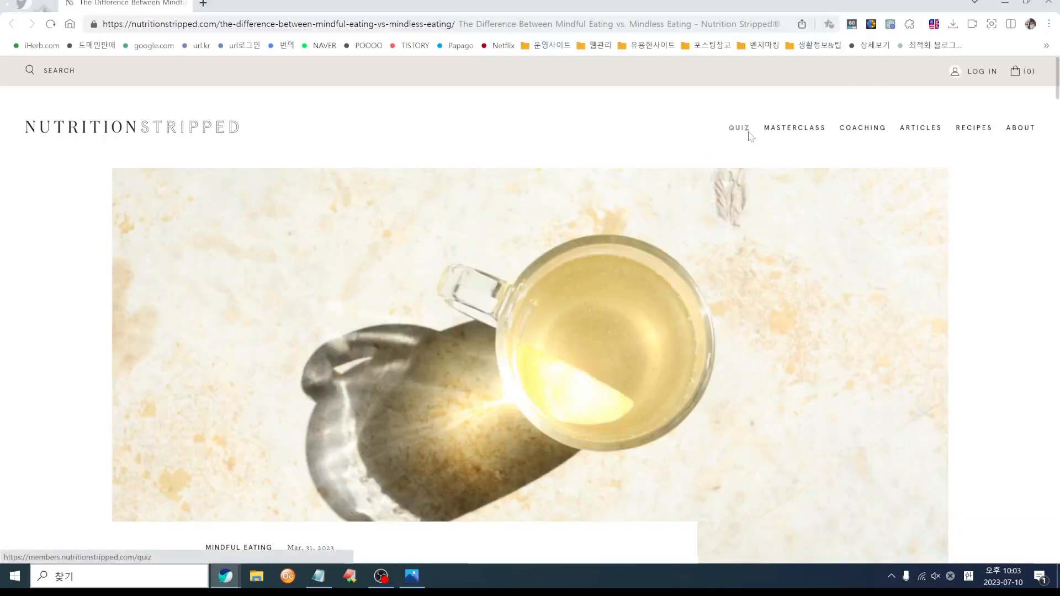
key("super+Right")
left_click(198, 122)
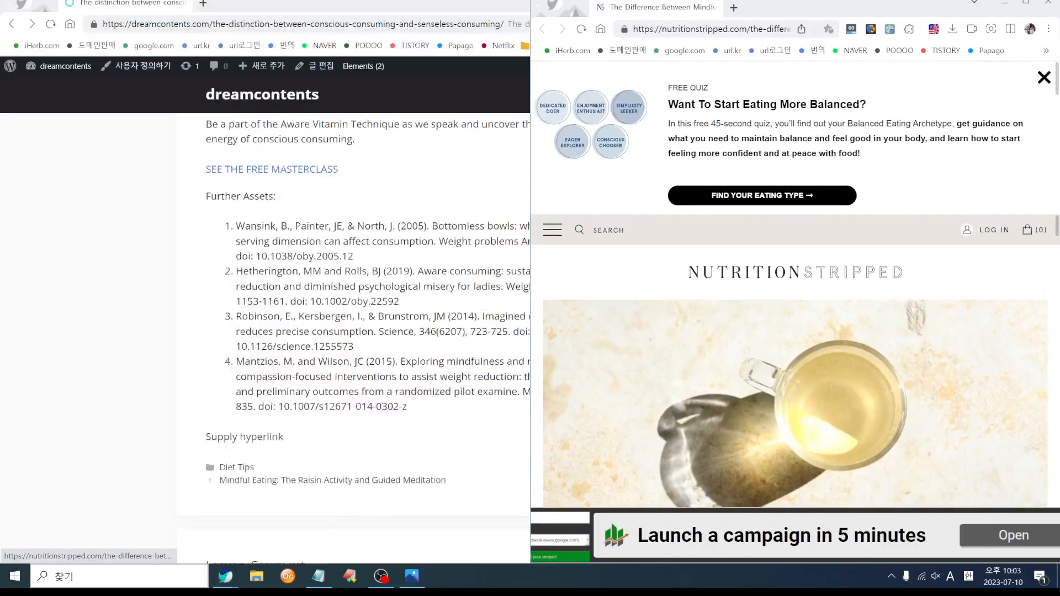
- Compare the titles of the rewritten post and the original article, highlighting "distinction" and "Difference" as the matching words
scroll(498, 376, "up", 20)
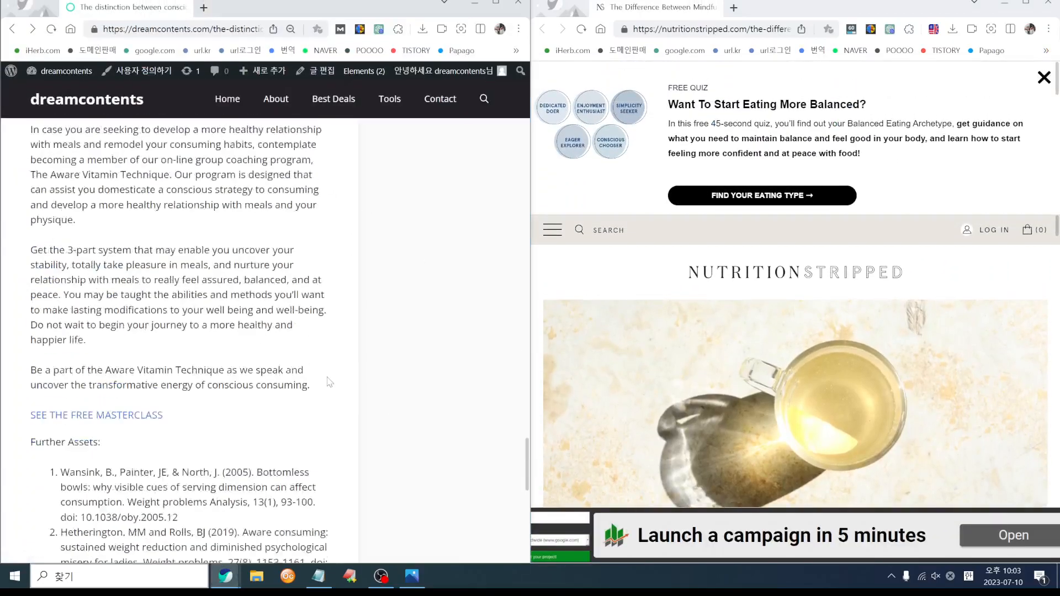
scroll(329, 382, "up", 10)
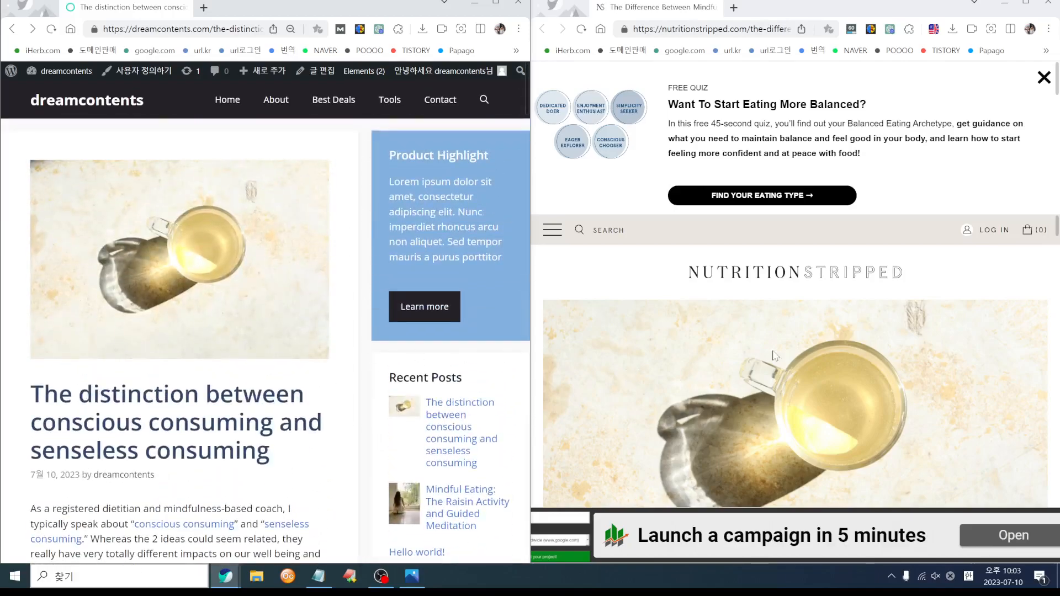
scroll(775, 356, "down", 5)
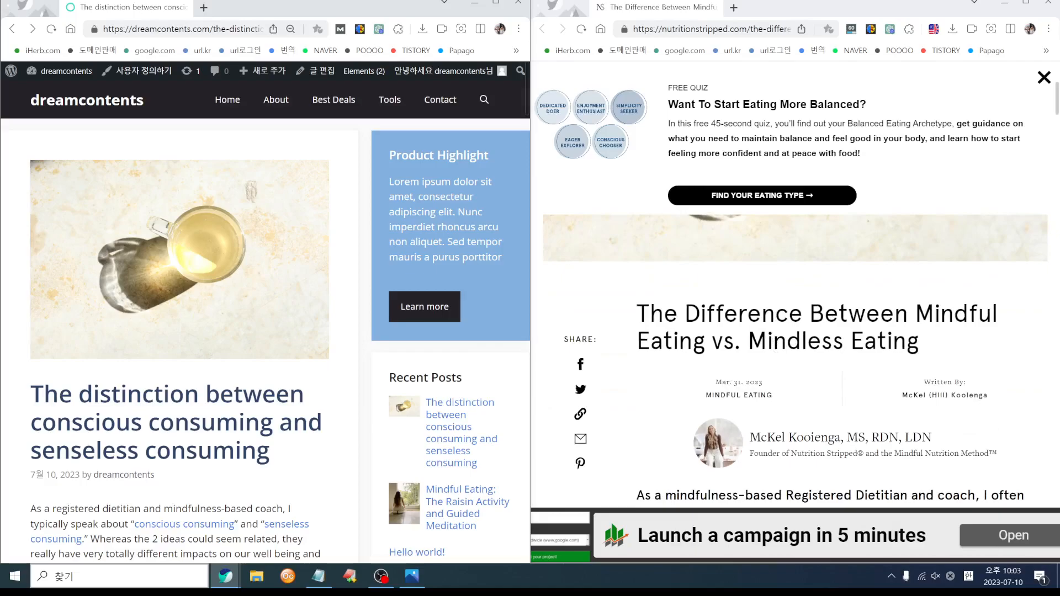
left_click_drag(685, 315, 802, 320)
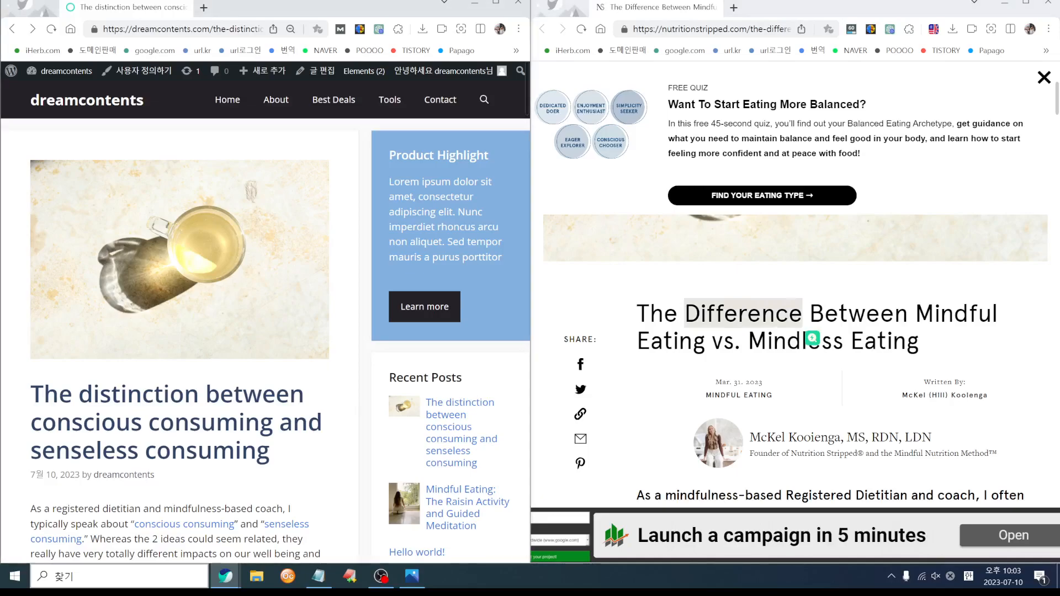
left_click_drag(79, 396, 199, 397)
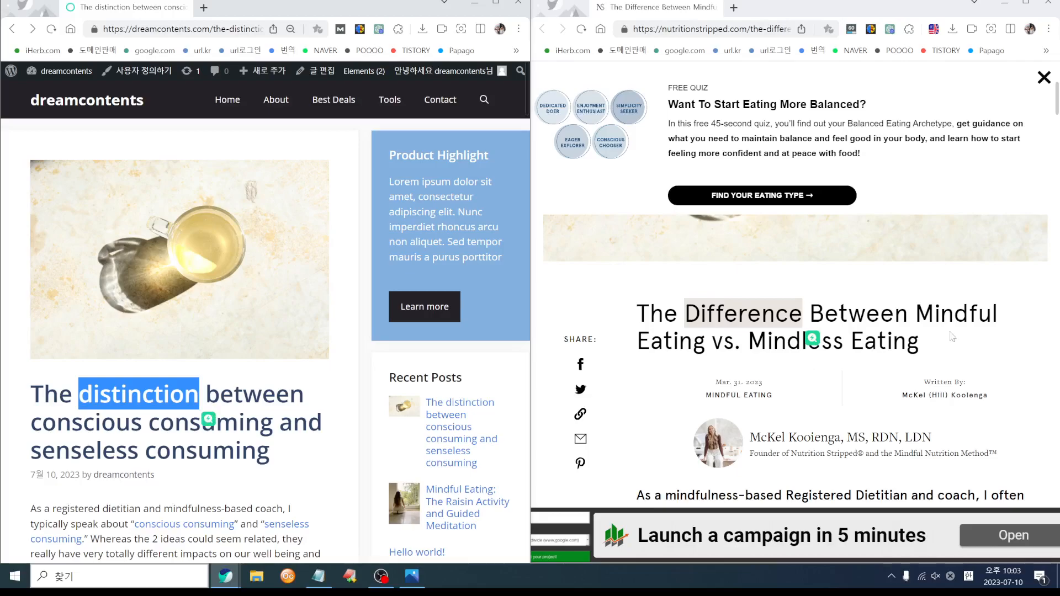
left_click(207, 422)
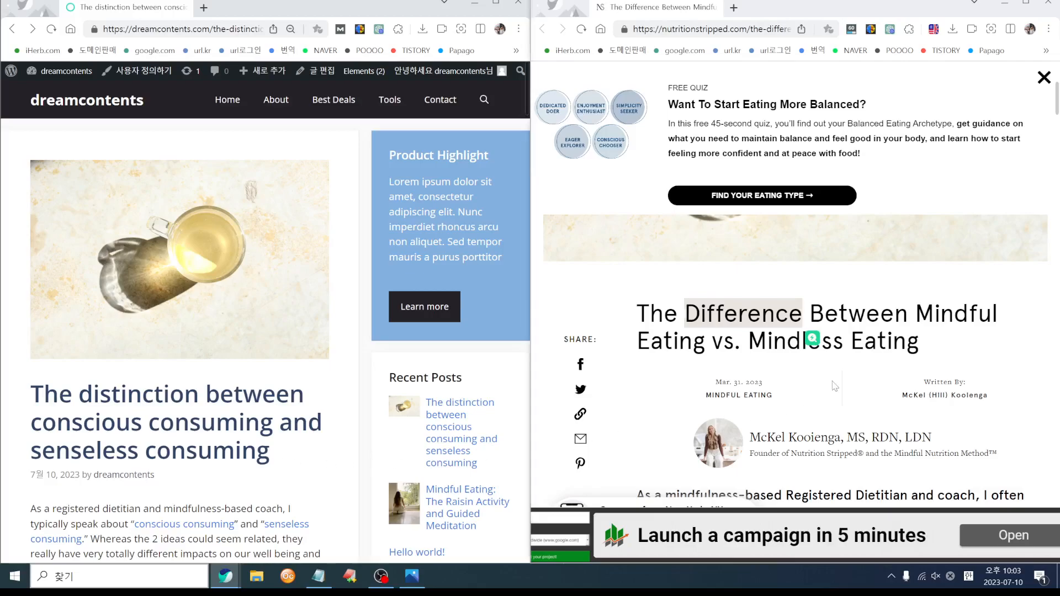
- Compare the introductory paragraphs and first headings of the rewritten post with those of the original article
scroll(570, 446, "down", 4)
scroll(265, 331, "down", 4)
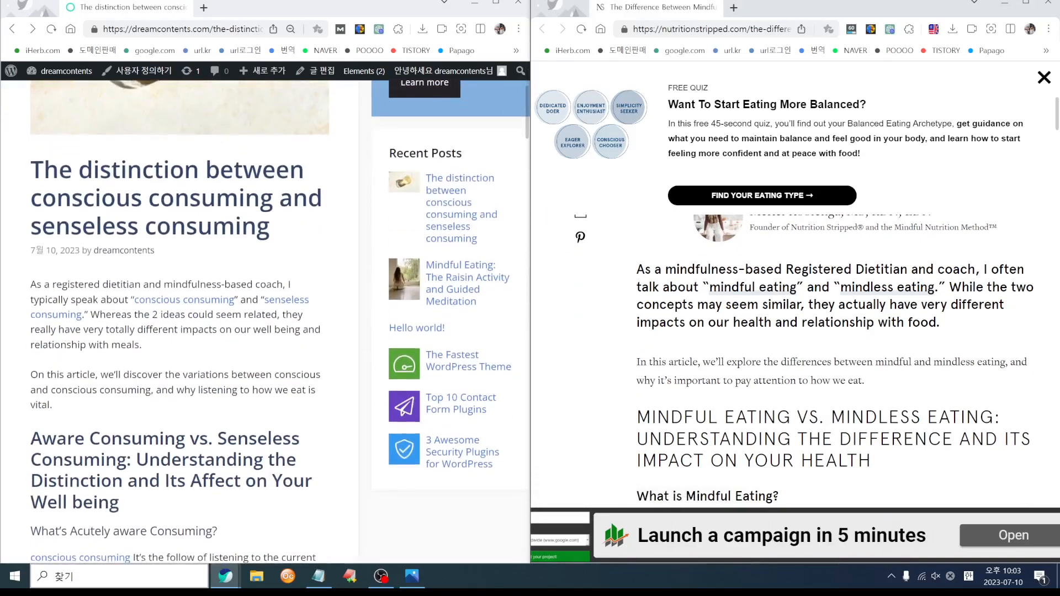
scroll(624, 393, "up", 1)
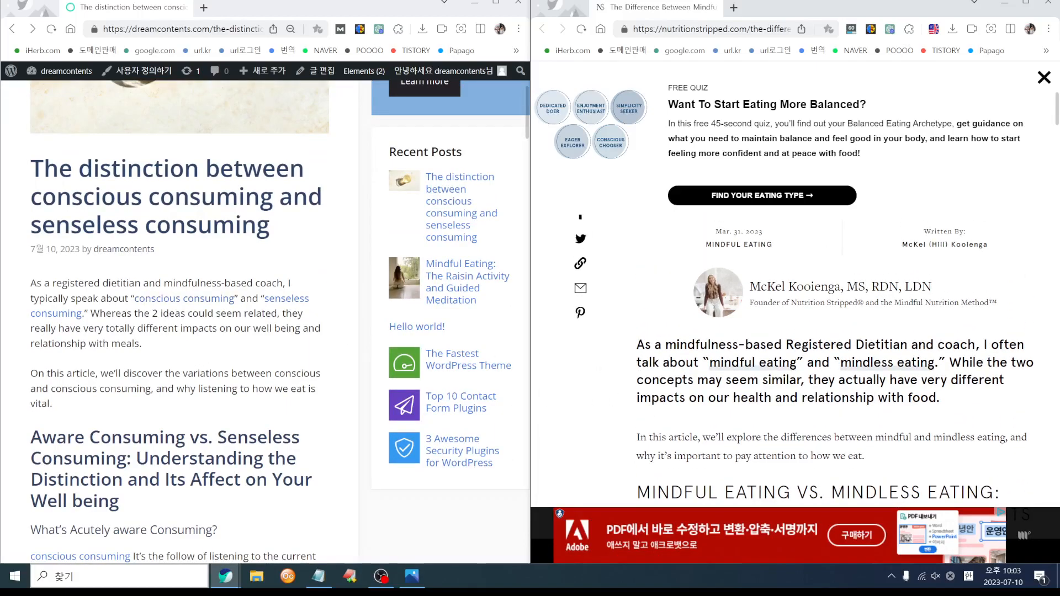
scroll(420, 419, "down", 3)
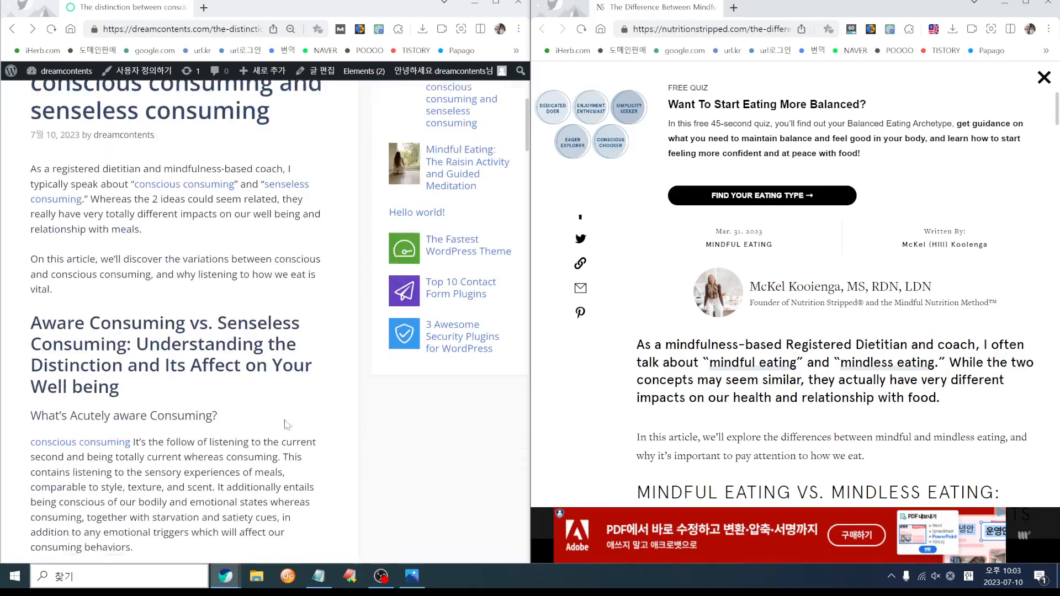
scroll(629, 394, "up", 5)
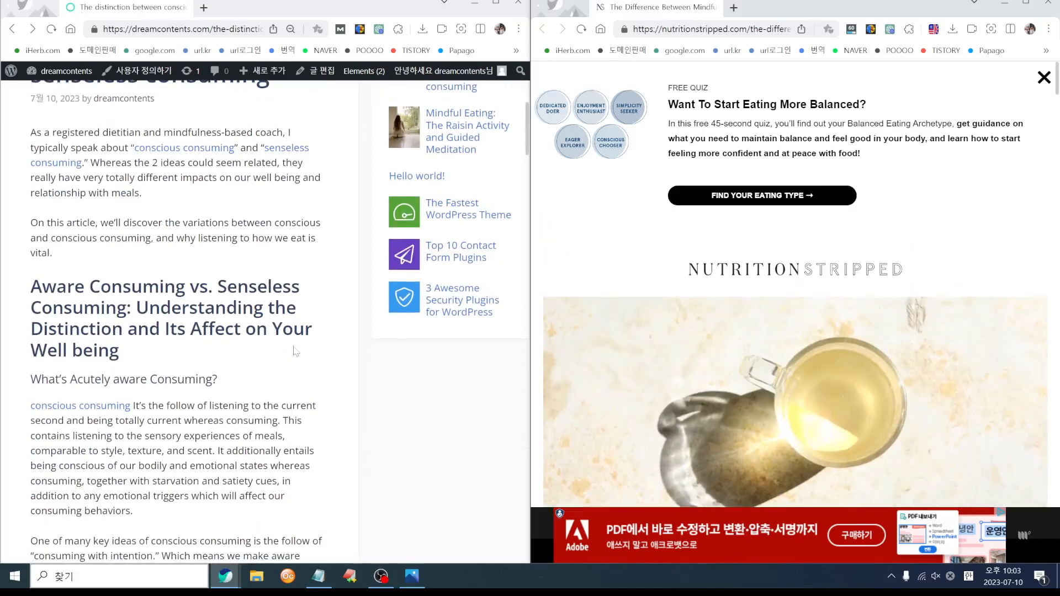
scroll(367, 315, "up", 5)
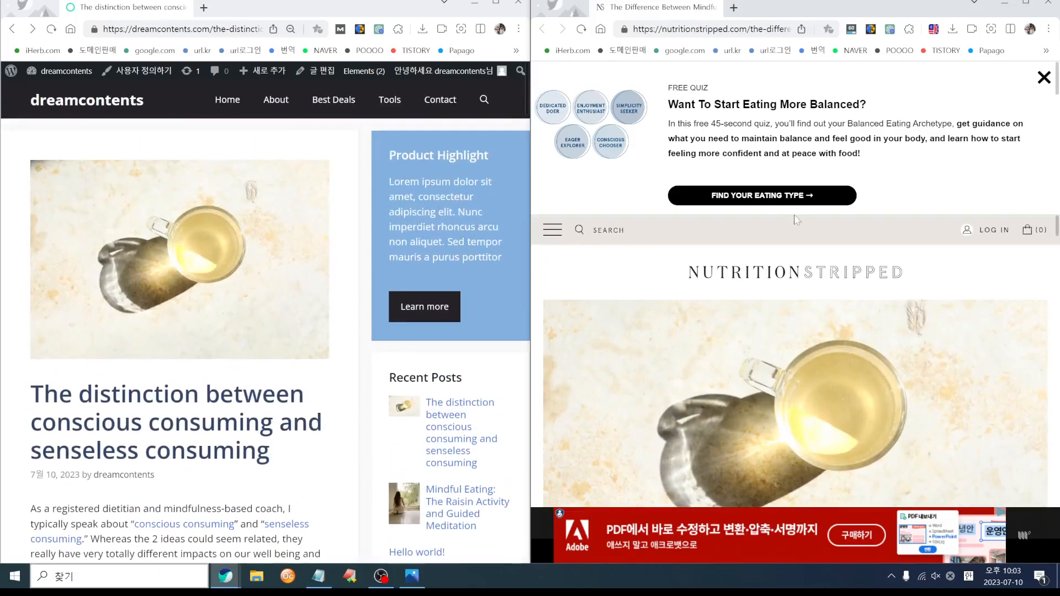
- Close the original article, review the rewritten post's images and text at full window size, and close its window
left_click(1047, 2)
left_click(496, 5)
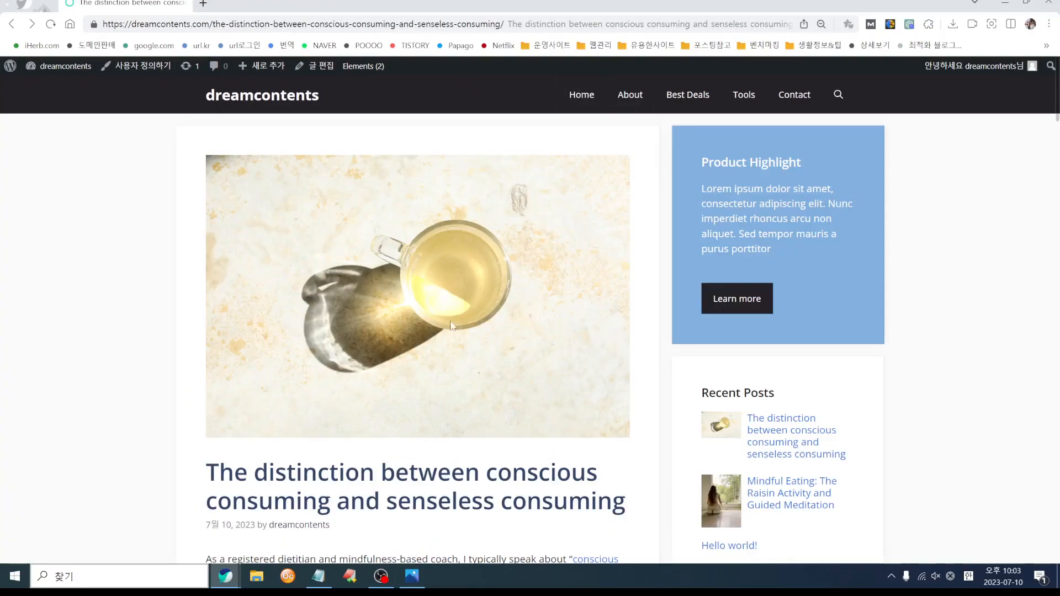
scroll(519, 321, "down", 10)
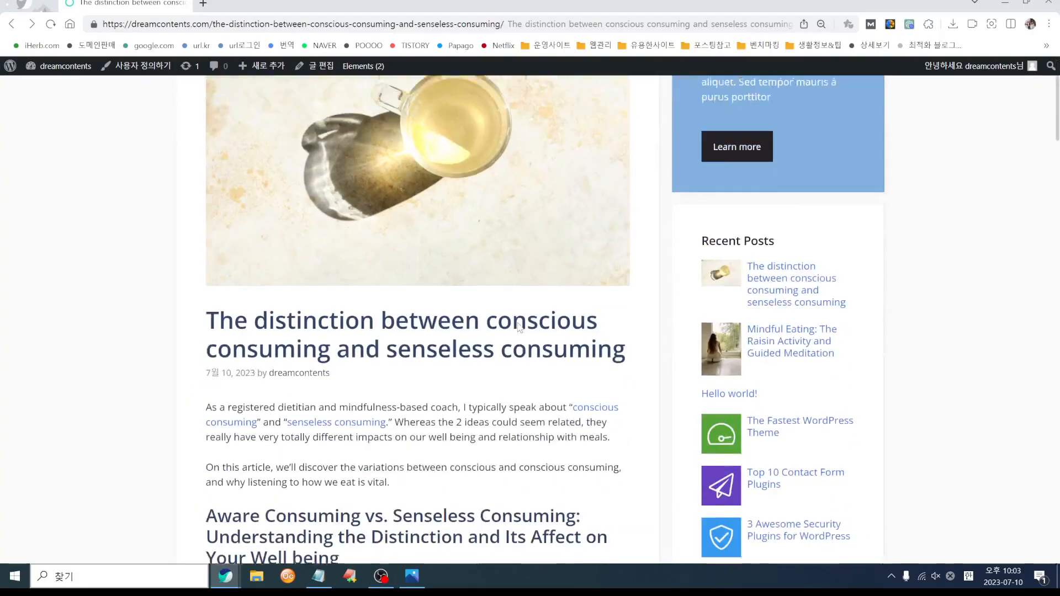
scroll(519, 339, "down", 10)
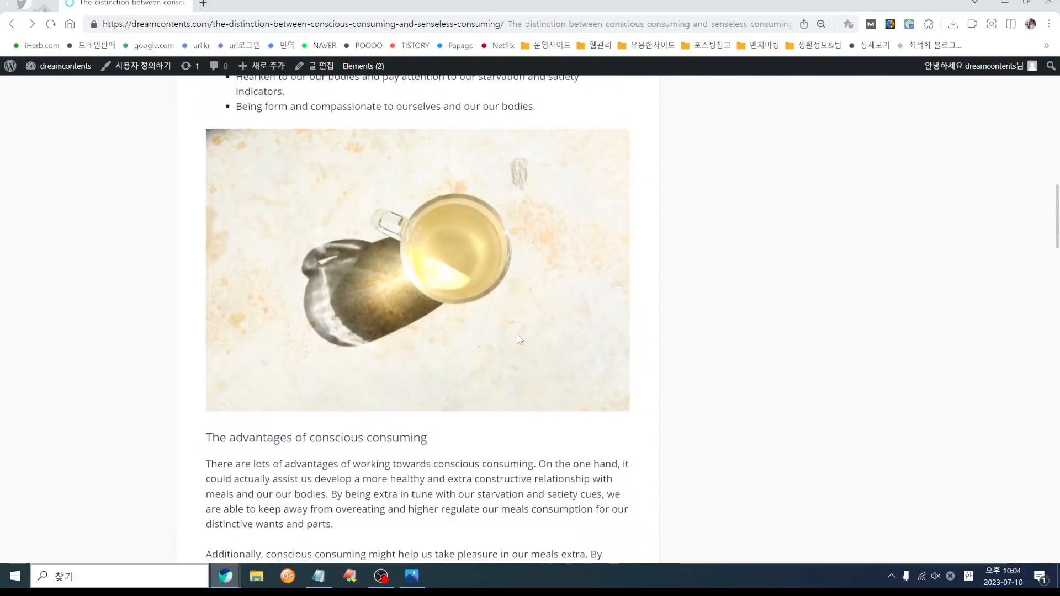
scroll(519, 339, "up", 18)
scroll(519, 339, "up", 3)
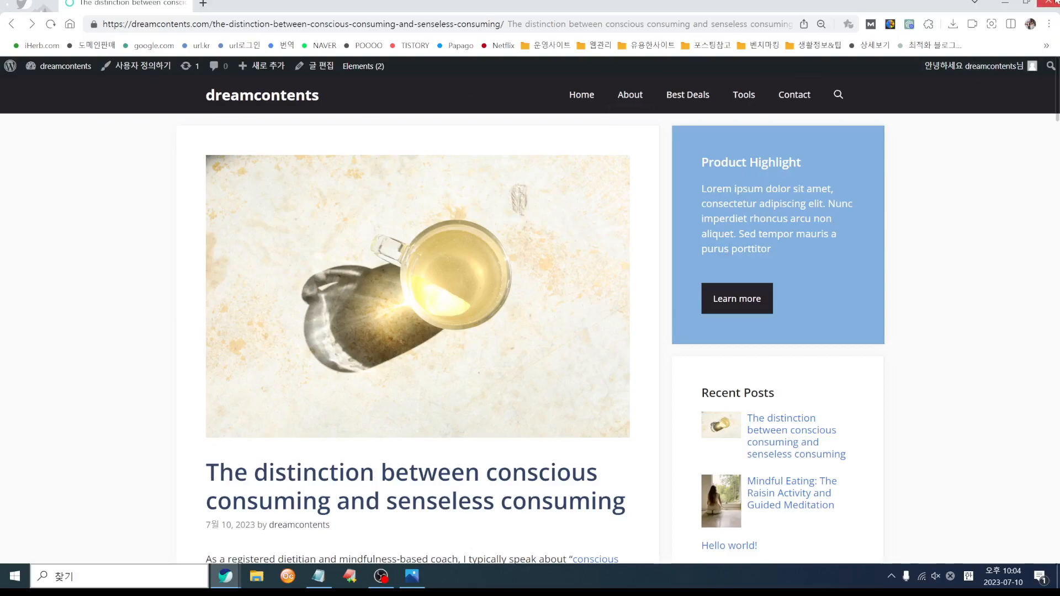
left_click(1049, 2)
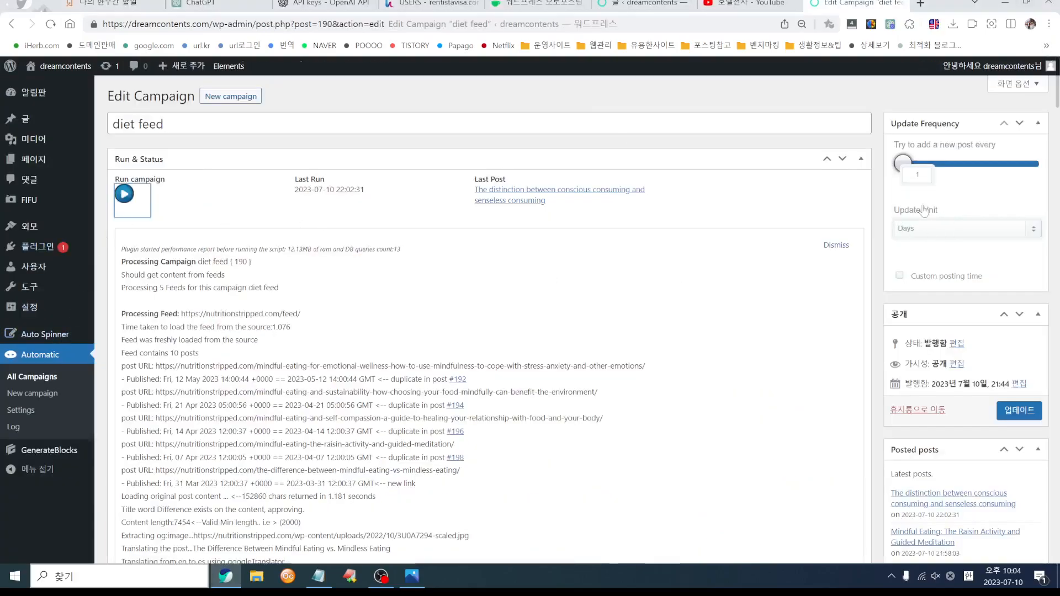
- Set the "diet feed" campaign to add a new post every 6 hours and update the campaign
left_click(987, 230)
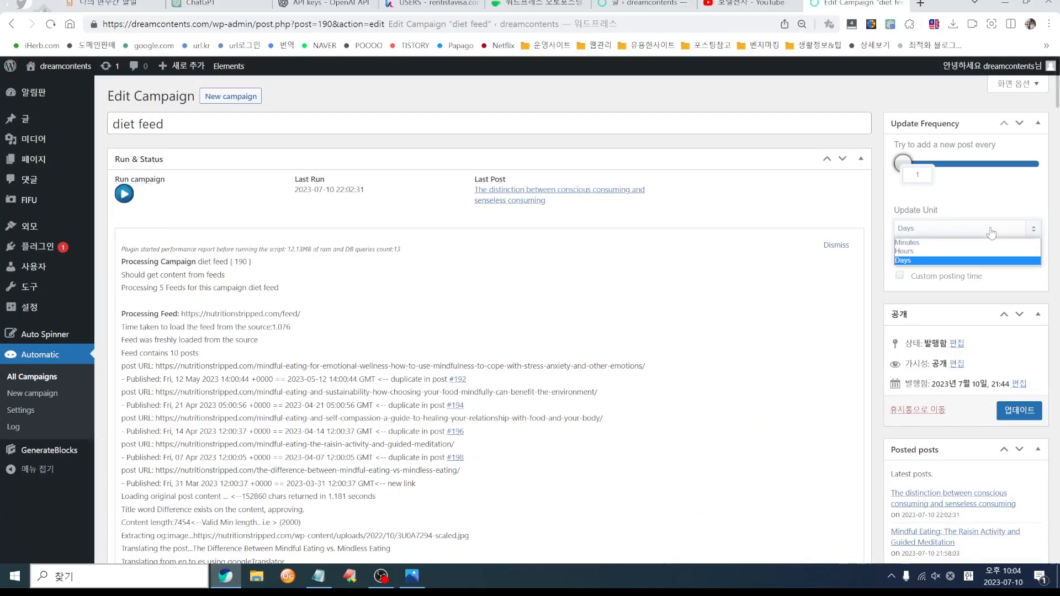
left_click(972, 253)
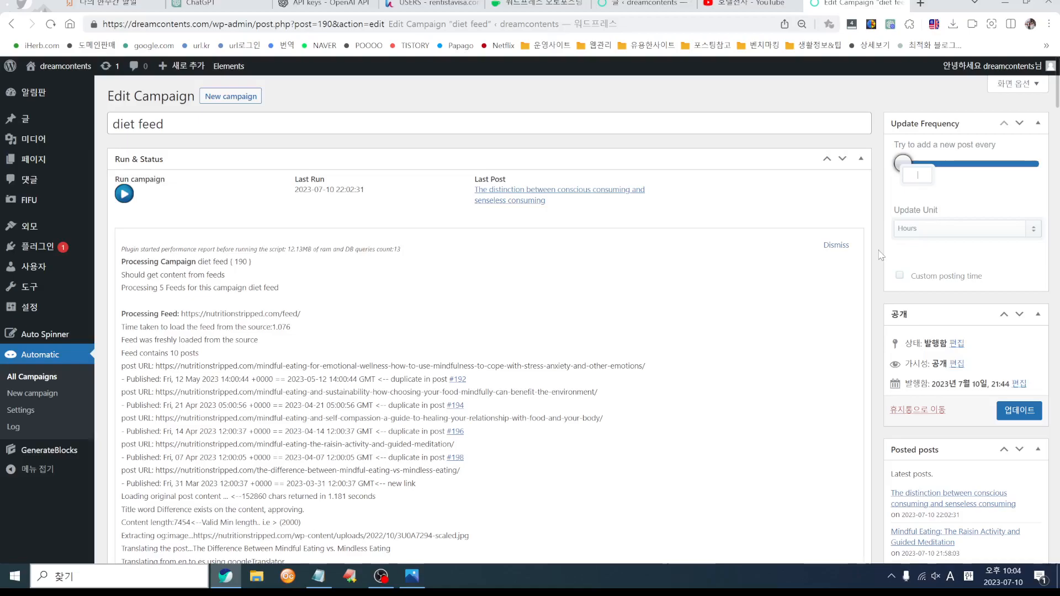
left_click(1019, 410)
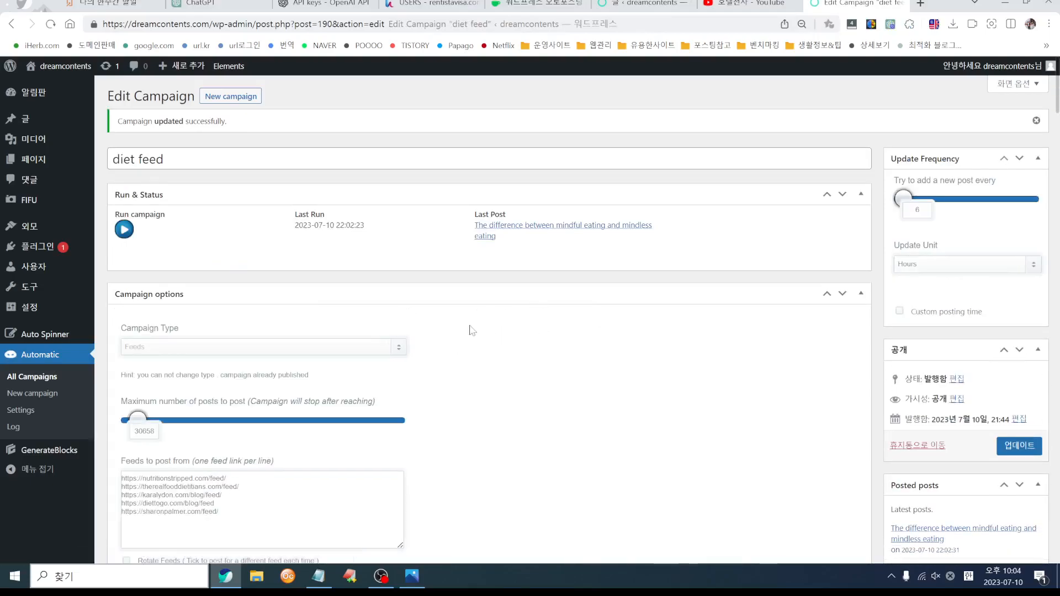
left_click(232, 97)
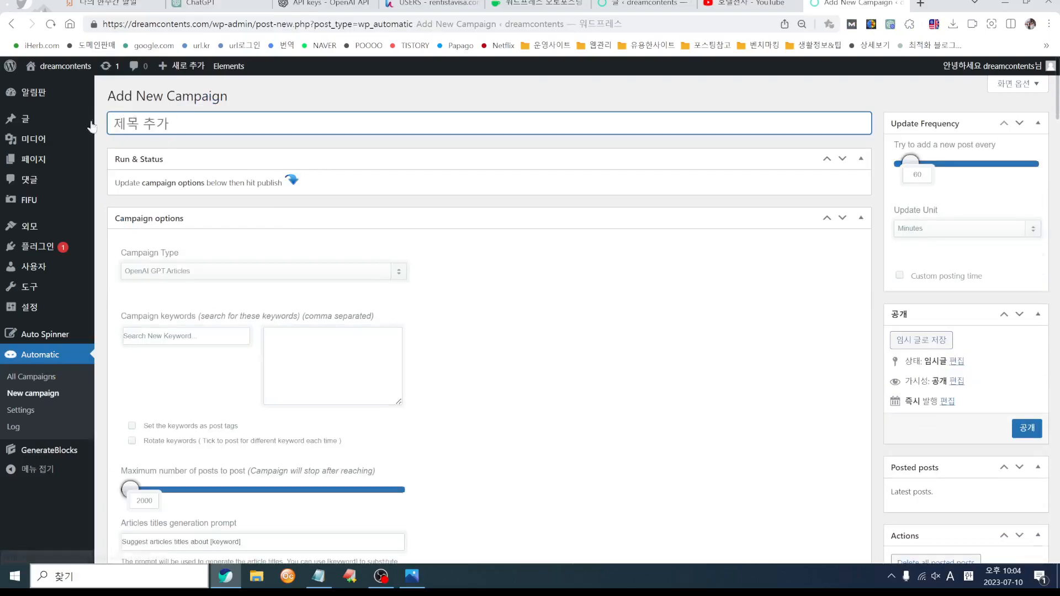
mouse_move(28, 120)
left_click(110, 143)
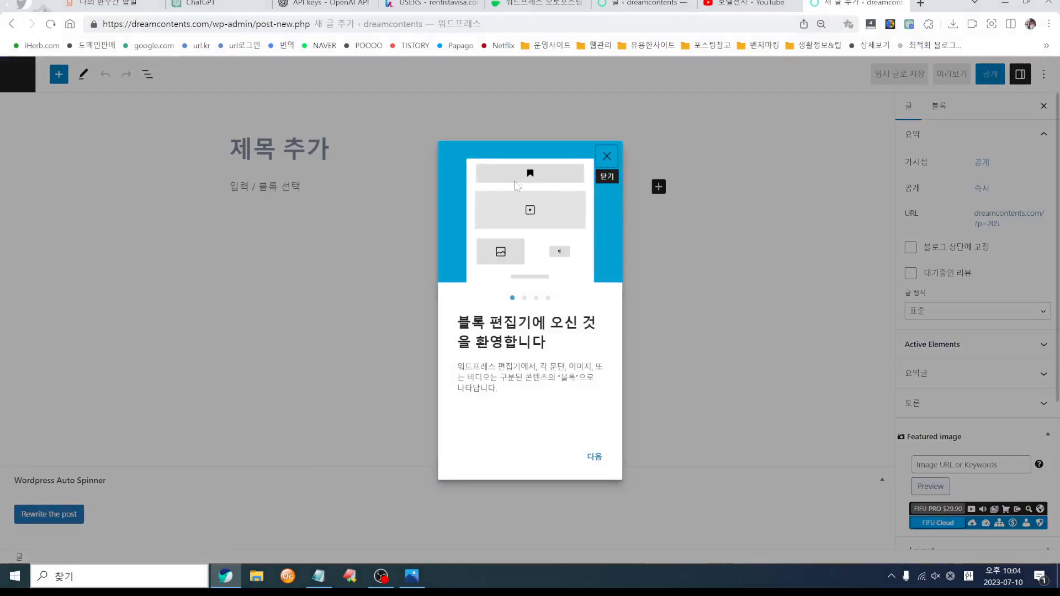
key("Escape")
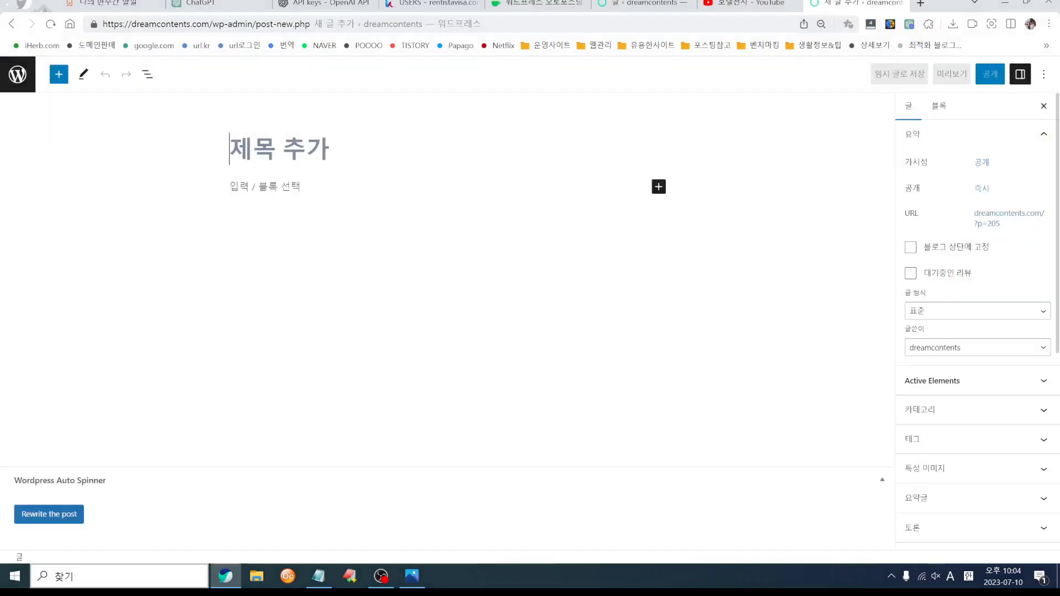
left_click(12, 24)
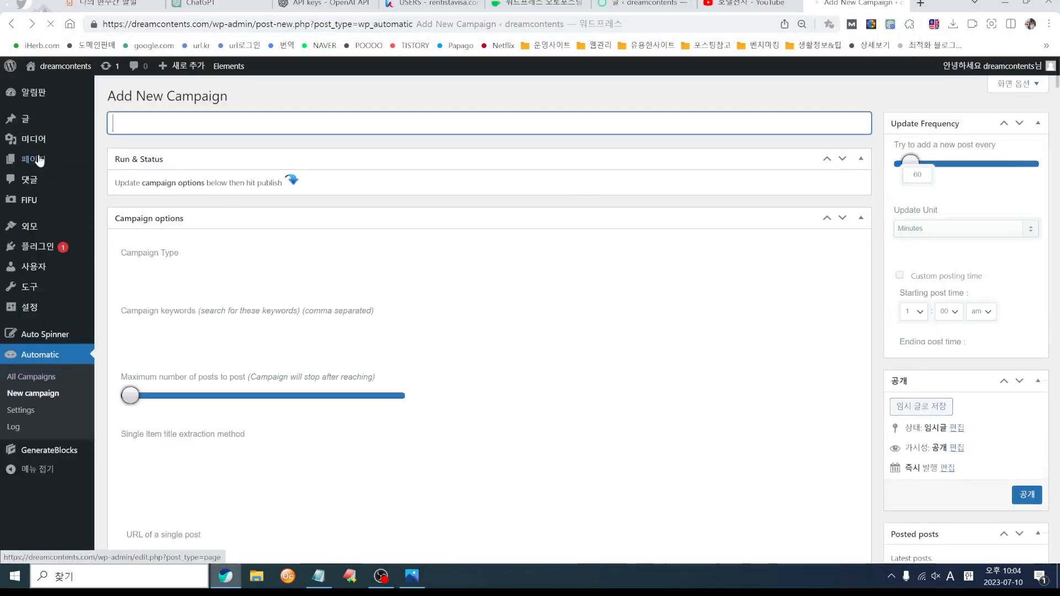
- Open the post categories page of the dreamcontents site
mouse_move(25, 119)
left_click(118, 158)
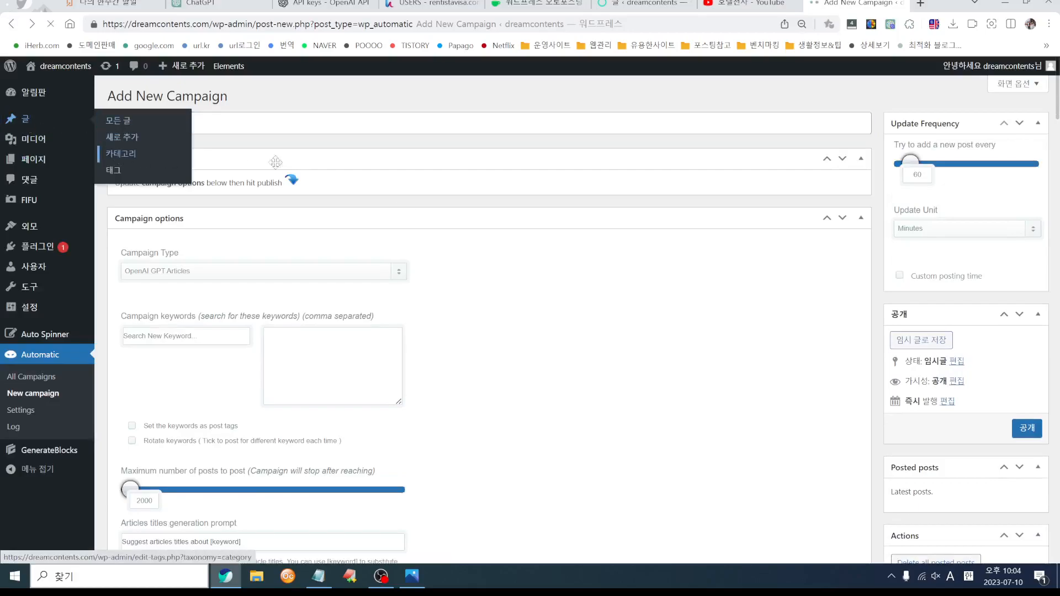
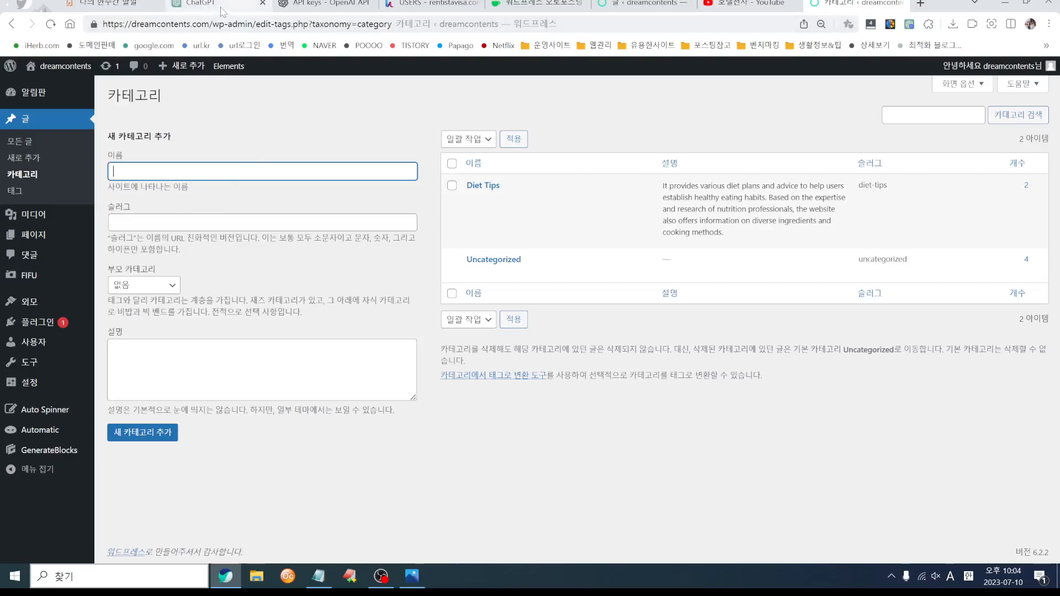
- Switch to ChatGPT and send the prompt "건강을 위한 과일에 관한 블로그 카테고리를 영어로 추천해 주세요."
left_click(275, 13)
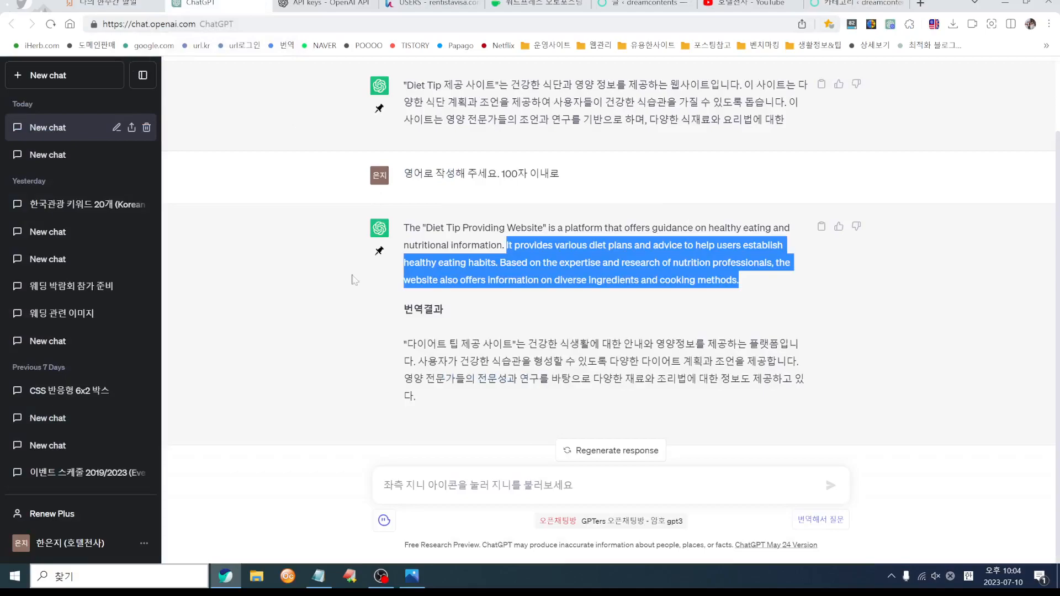
scroll(296, 276, "up", 2)
left_click(478, 486)
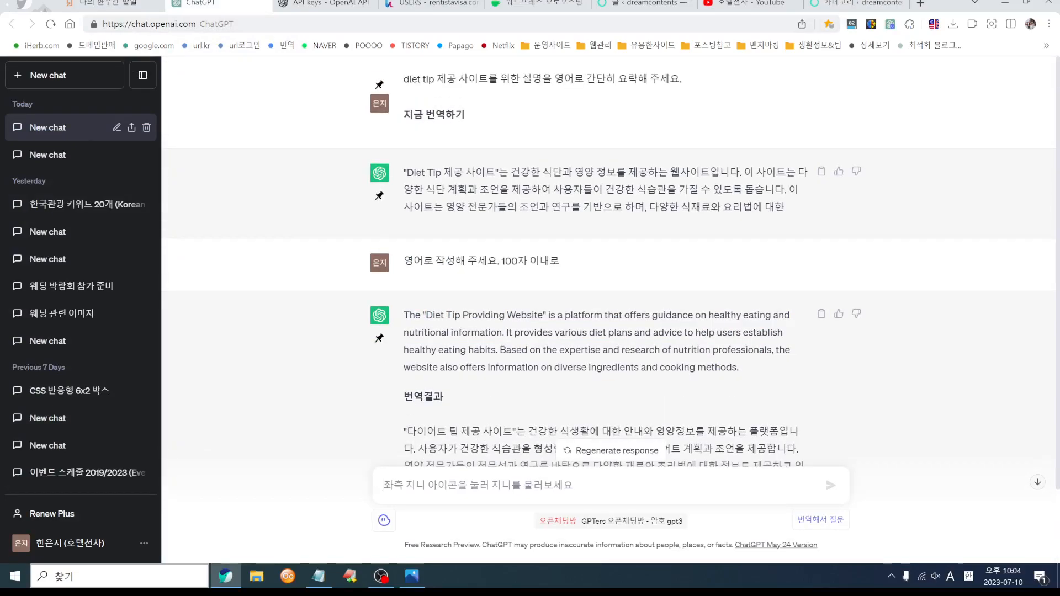
type("rjsrk")
key("BackSpace")
key("BackSpace")
key("Hangul")
type("ㄱ")
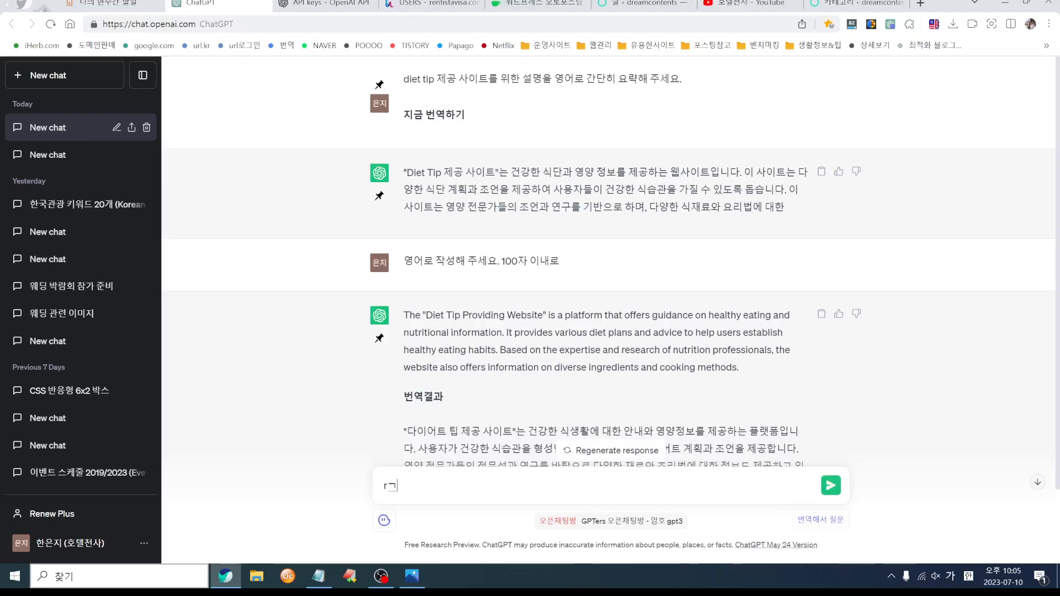
key("BackSpace")
key("BackSpace")
key("BackSpace")
type("건ㄱ을 우ㅣ한 과일")
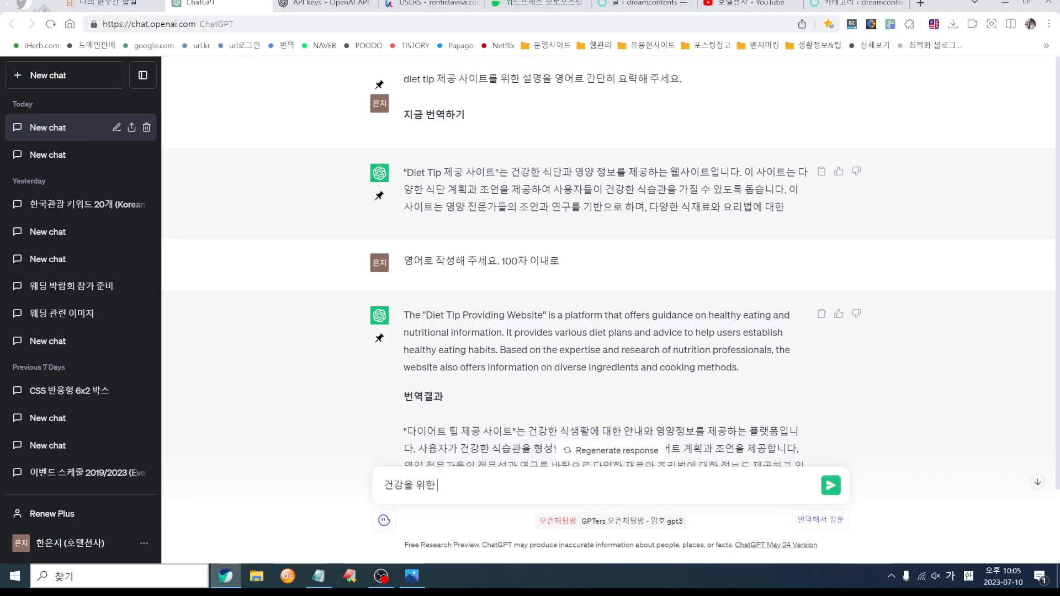
type("에 관한")
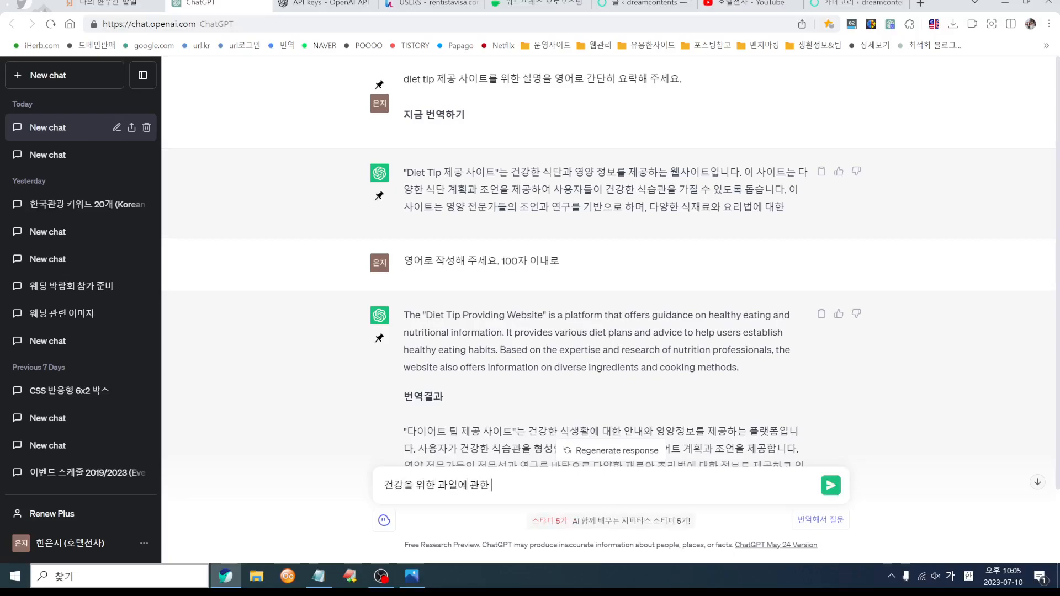
type(" 브ㄹ 캍ㅔ고리를 영ㅇ")
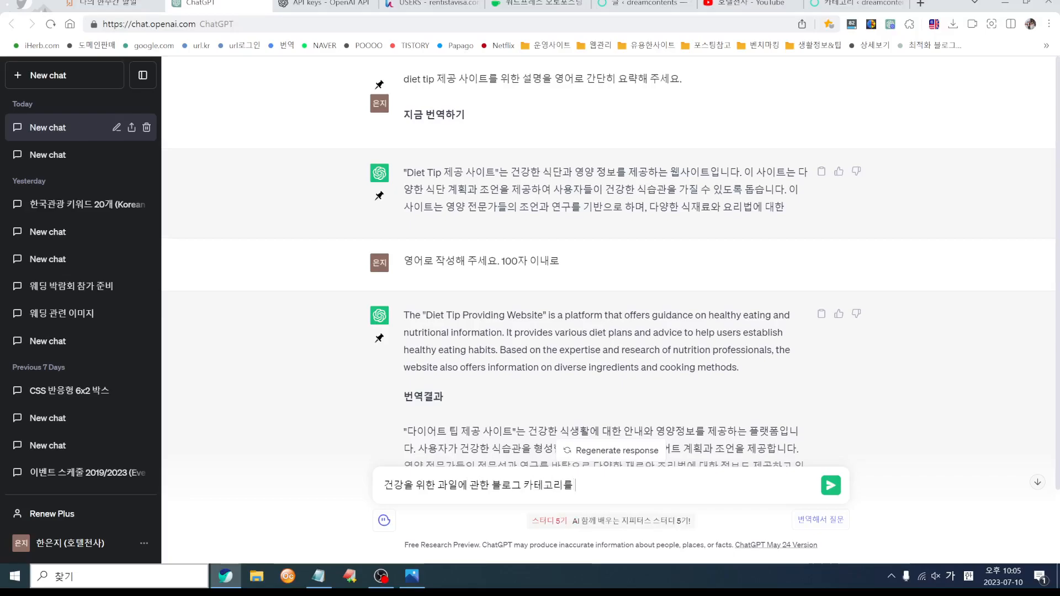
type("ㅓ로 추천해 주세요.")
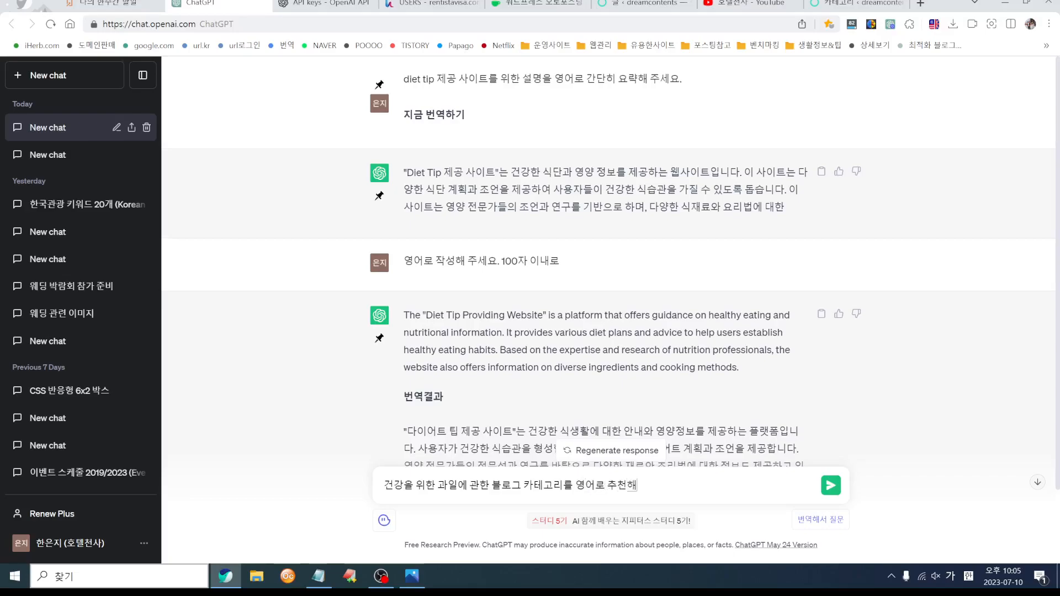
key("Return")
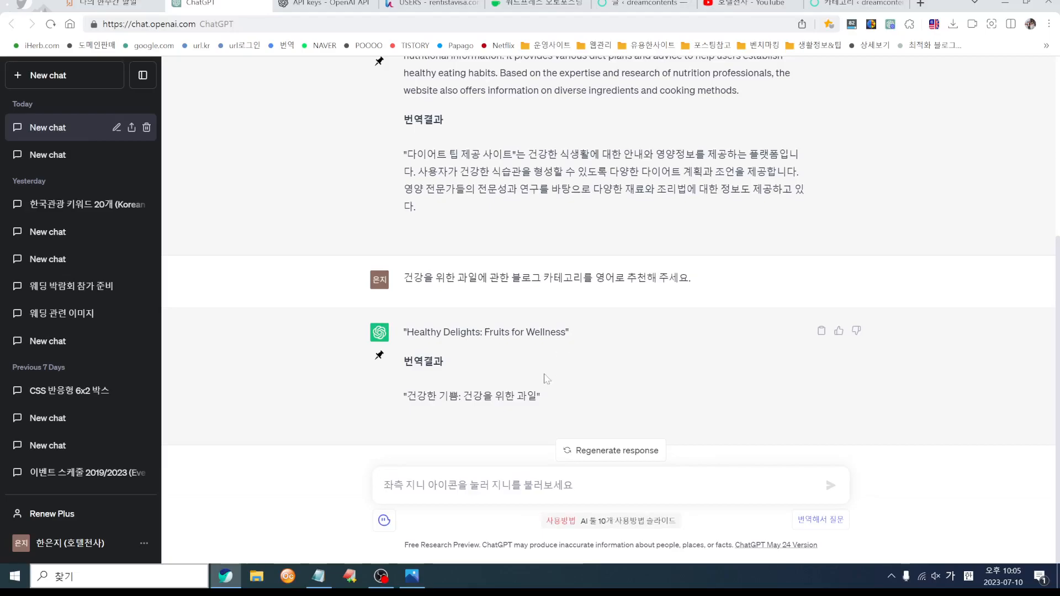
- Copy the words "Healthy Delights: Fruits" from ChatGPT's suggested category name
left_click_drag(407, 331, 510, 332)
left_click(473, 350)
left_click(631, 366)
left_click_drag(407, 332, 509, 332)
key("ctrl+c")
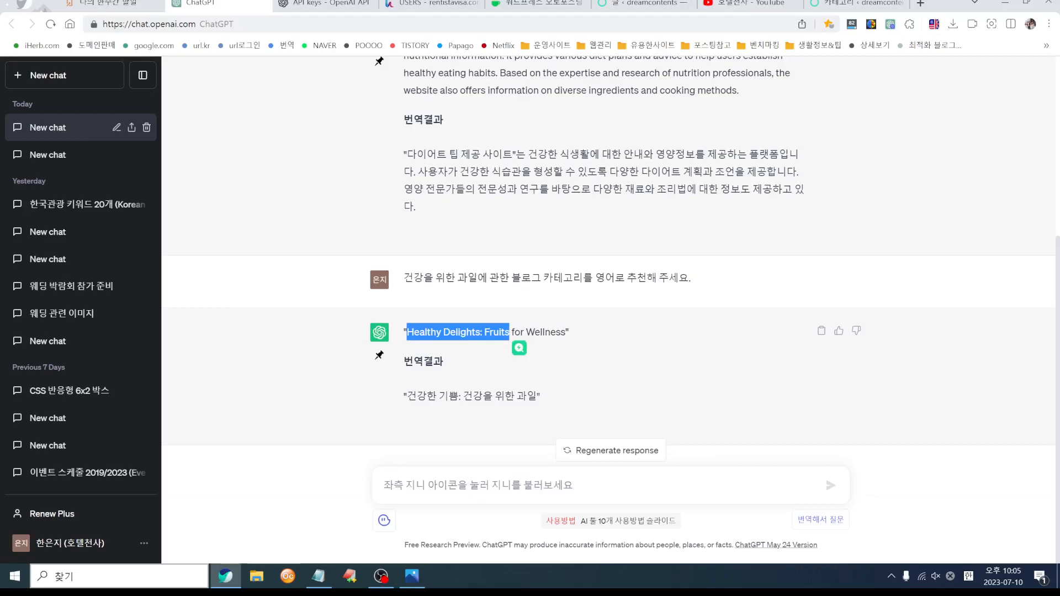
- In the WordPress categories page, enter the copied text as the new category's name and shorten it to "Healthy Fruits"
left_click(643, 5)
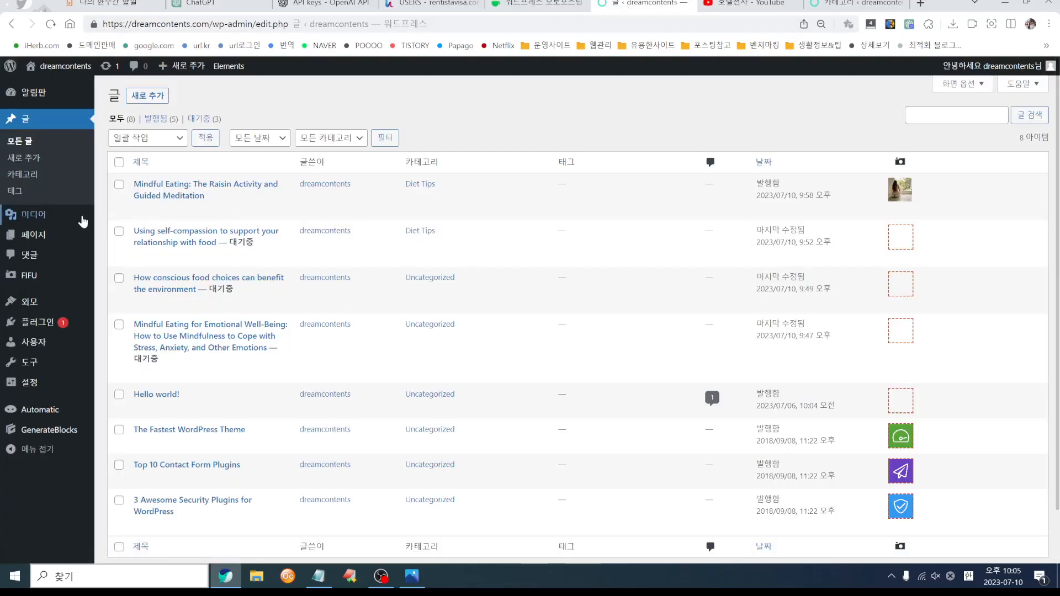
left_click(32, 177)
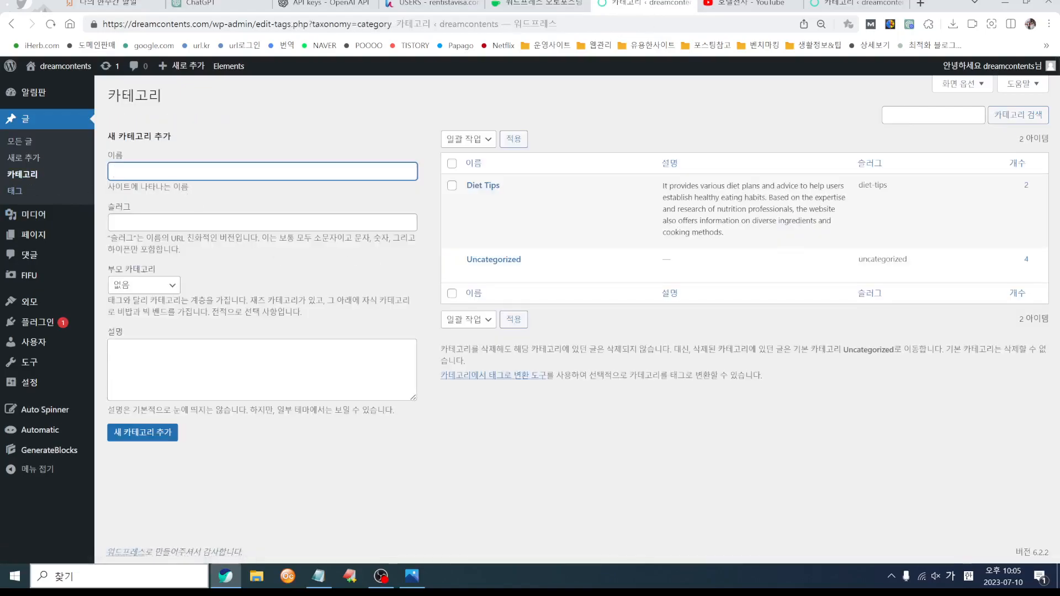
key("ctrl+v")
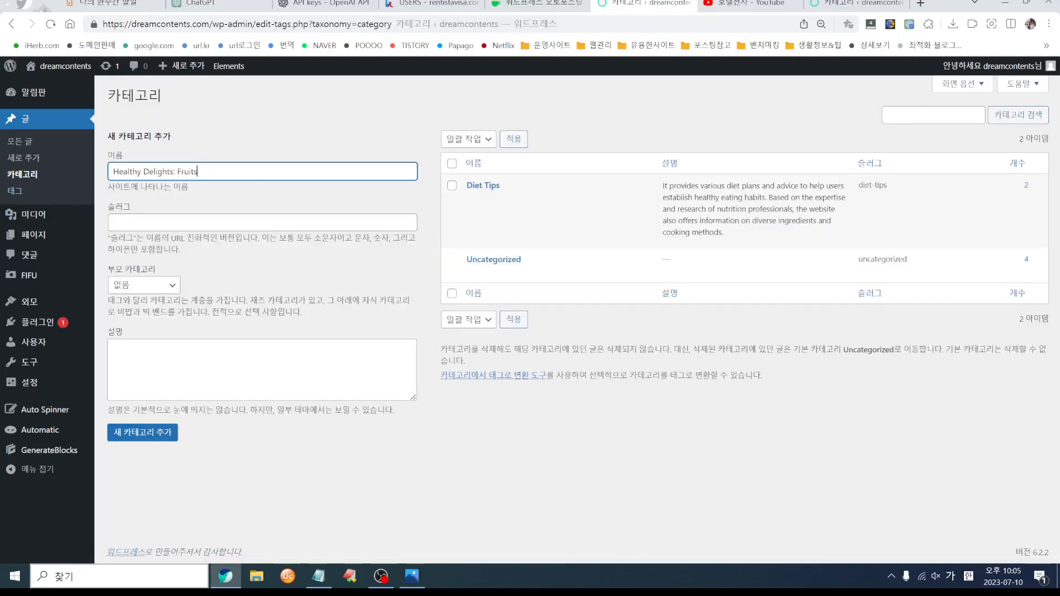
key("BackSpace")
key("BackSpace")
key("BackSpace")
key("BackSpace")
key("BackSpace")
key("BackSpace")
key("BackSpace")
key("BackSpace")
key("BackSpace")
left_click(237, 367)
- Copy the category name and send ChatGPT the prompt "Healthy Fruits 블로그를 설명하는 짧은 글을 영어로 100자 이내로 요약해 주세요."
left_click_drag(165, 172, 110, 171)
key("ctrl+c")
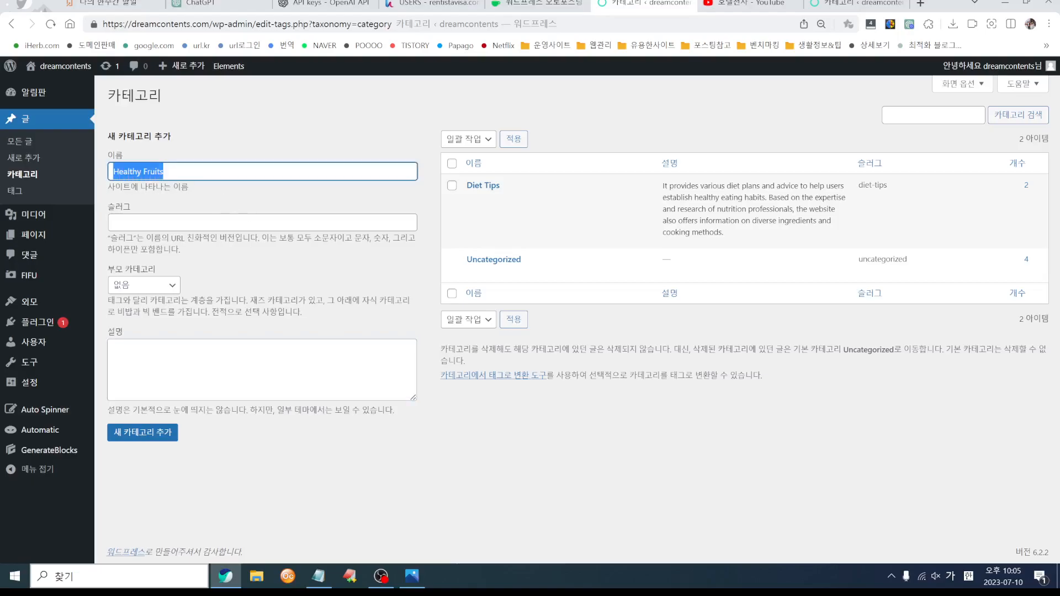
left_click(199, 3)
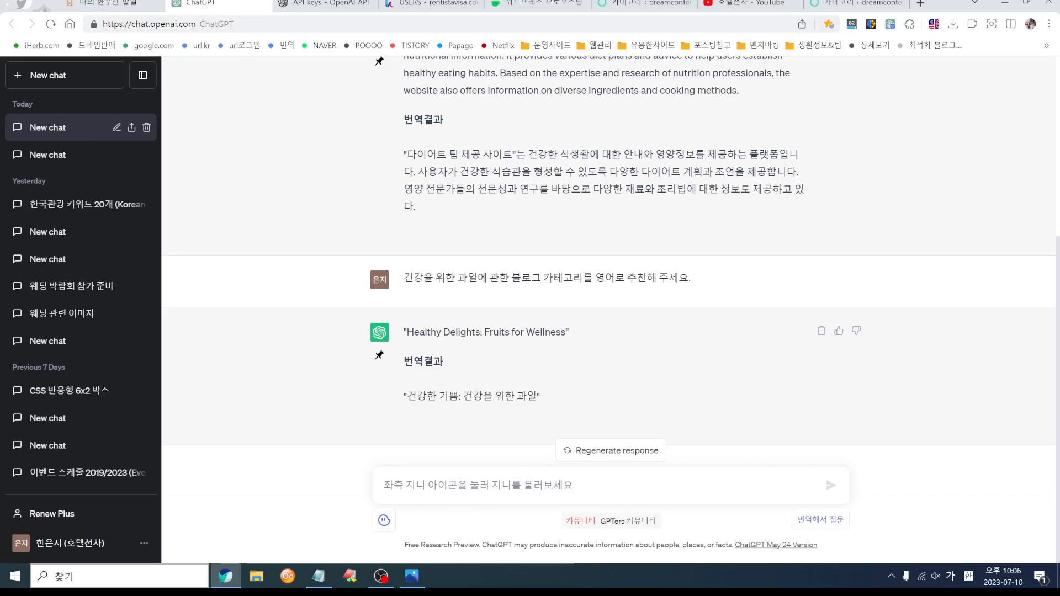
key("ctrl+v")
type("블로그를 서")
type("명하는")
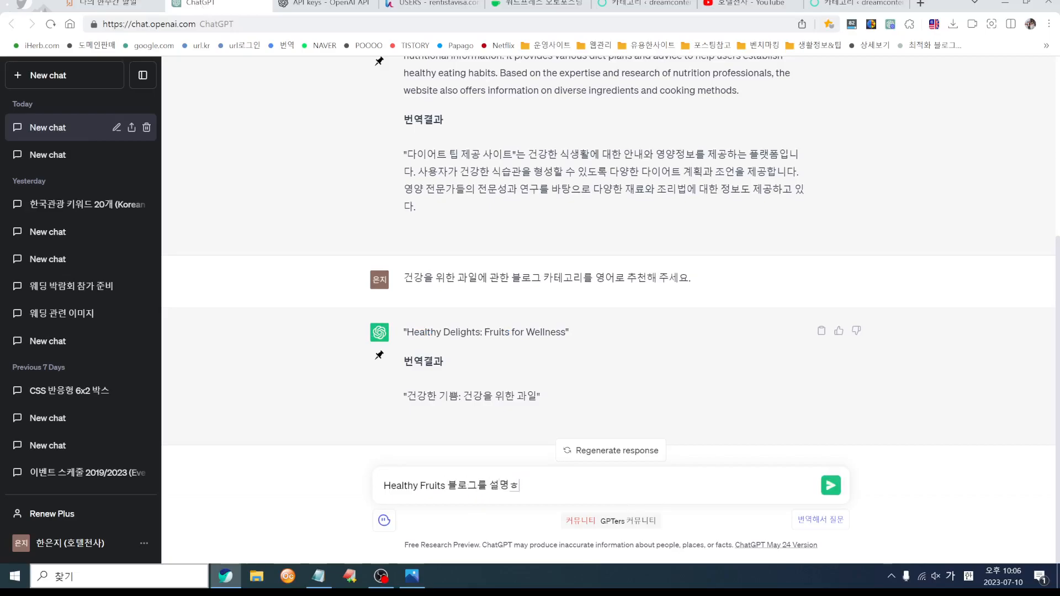
type(" 짧ㅇ")
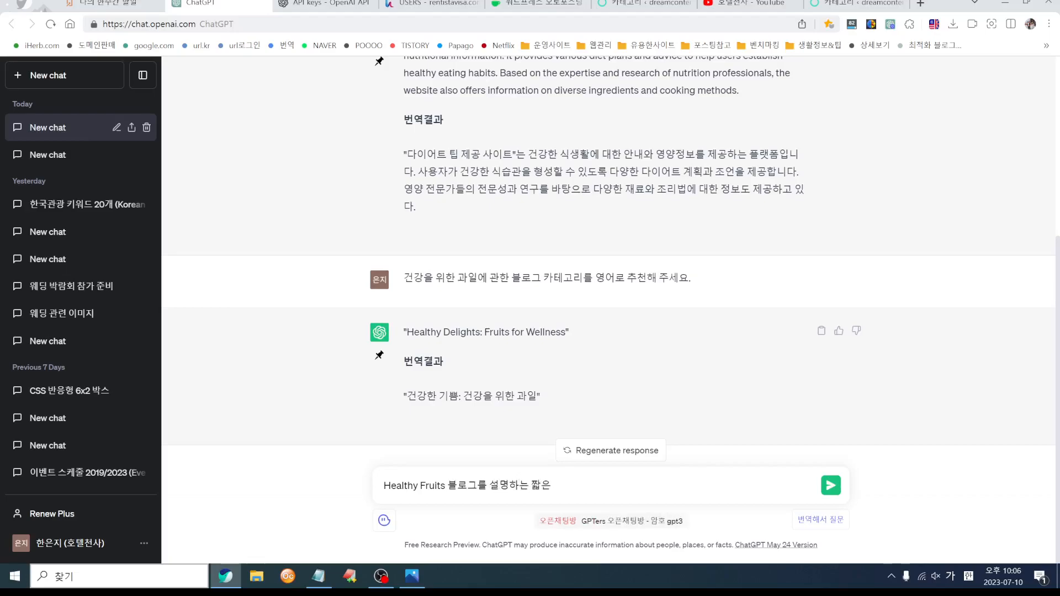
type("은 글을 영어로")
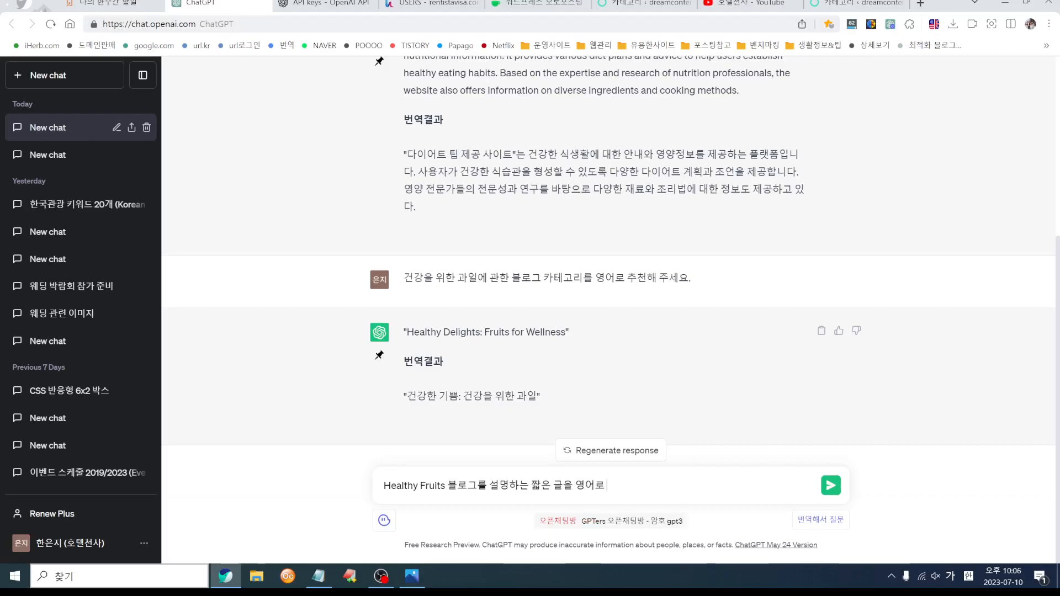
type(" 100ㅈㅏ 인ㅐ로 ㅇㅛ약해 주세요")
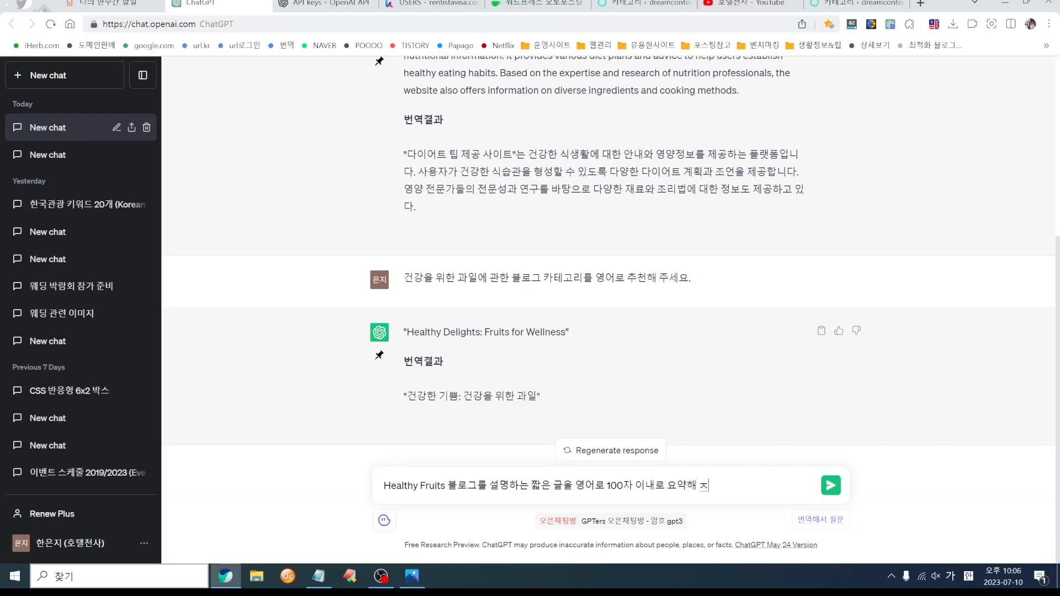
key("Return")
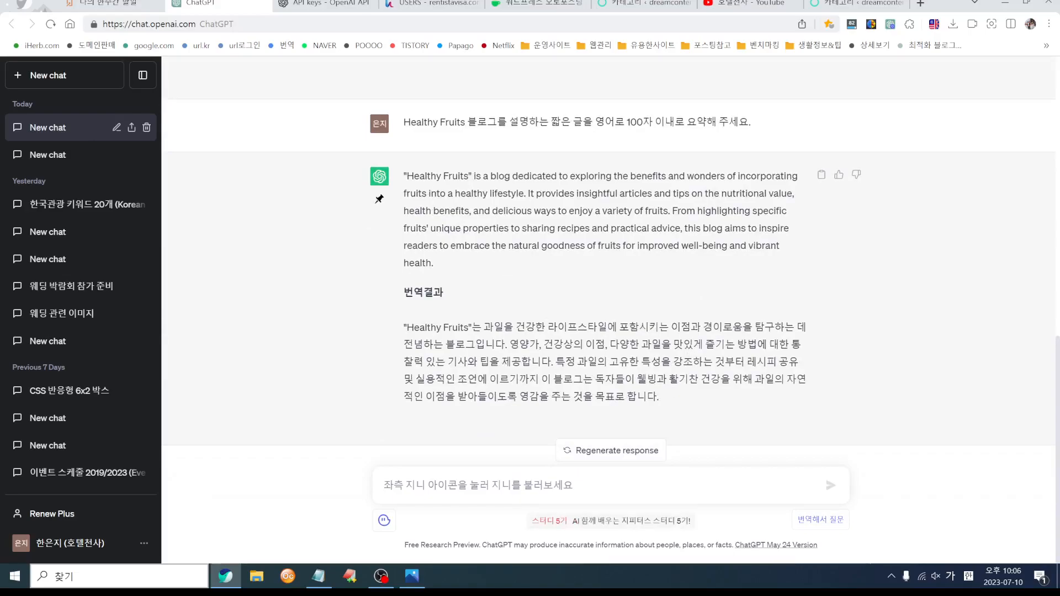
- Copy ChatGPT's English "Healthy Fruits" blog summary into the new WordPress category's description and add the category
left_click_drag(407, 175, 439, 265)
key("ctrl+c")
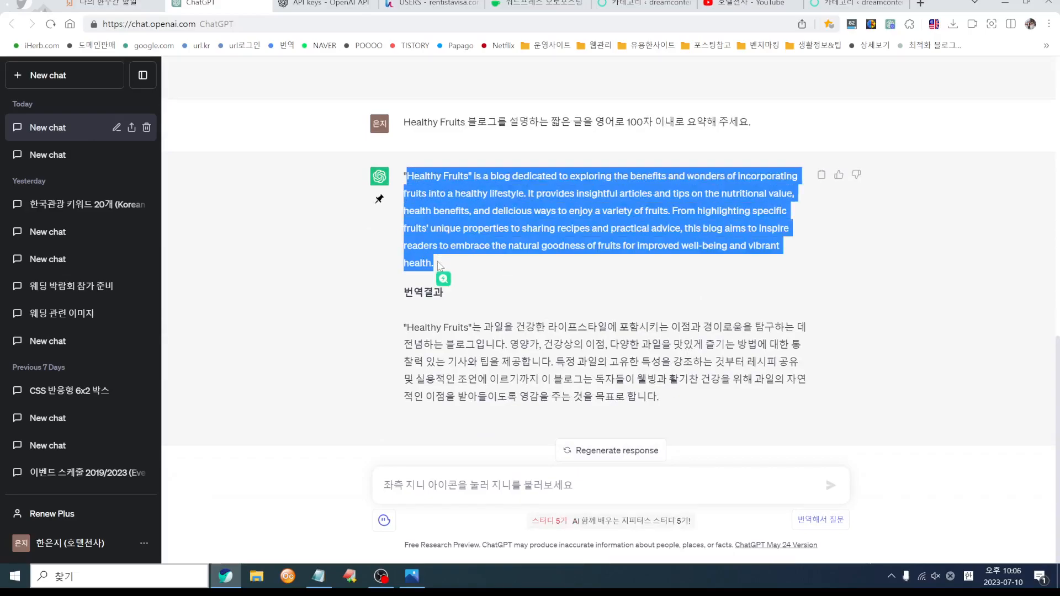
right_click(407, 258)
left_click(426, 265)
left_click(640, 5)
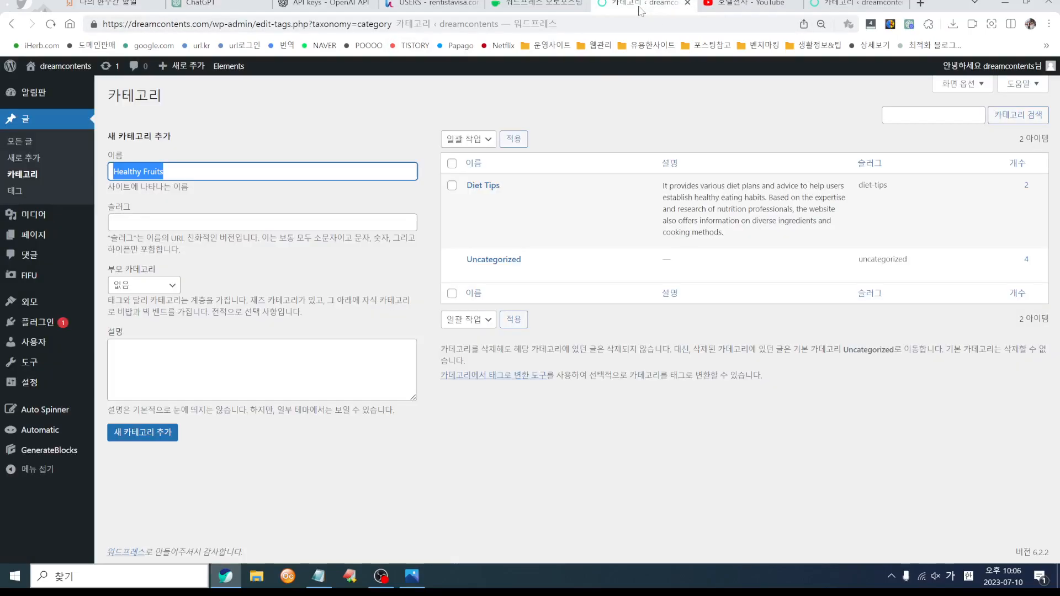
left_click(262, 369)
key("ctrl+v")
left_click(142, 433)
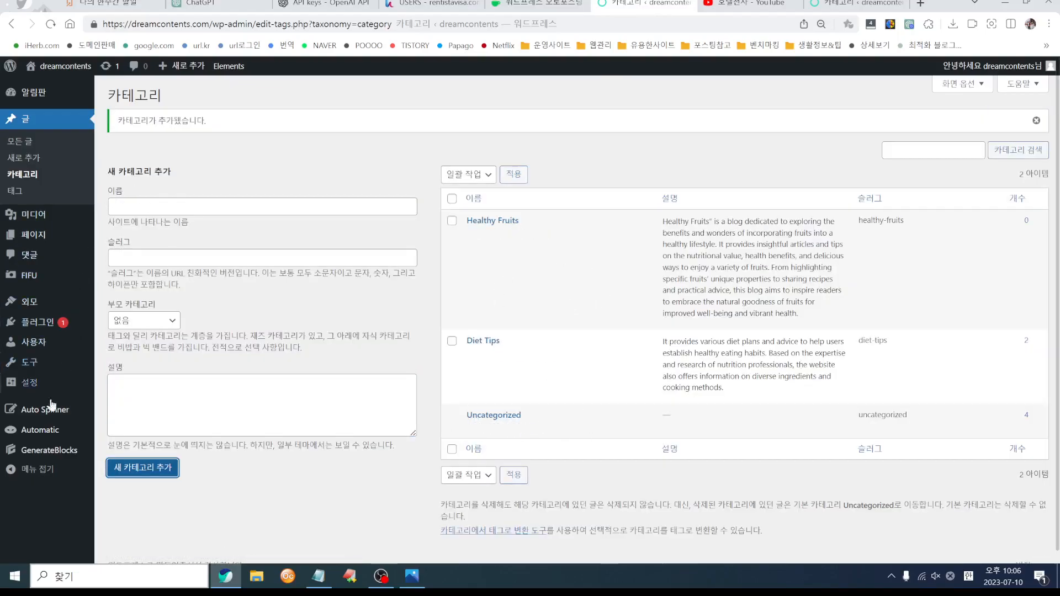
- Start a new Automatic campaign and title it "Healthy Fruits", copying the name from ChatGPT's summary
mouse_move(50, 415)
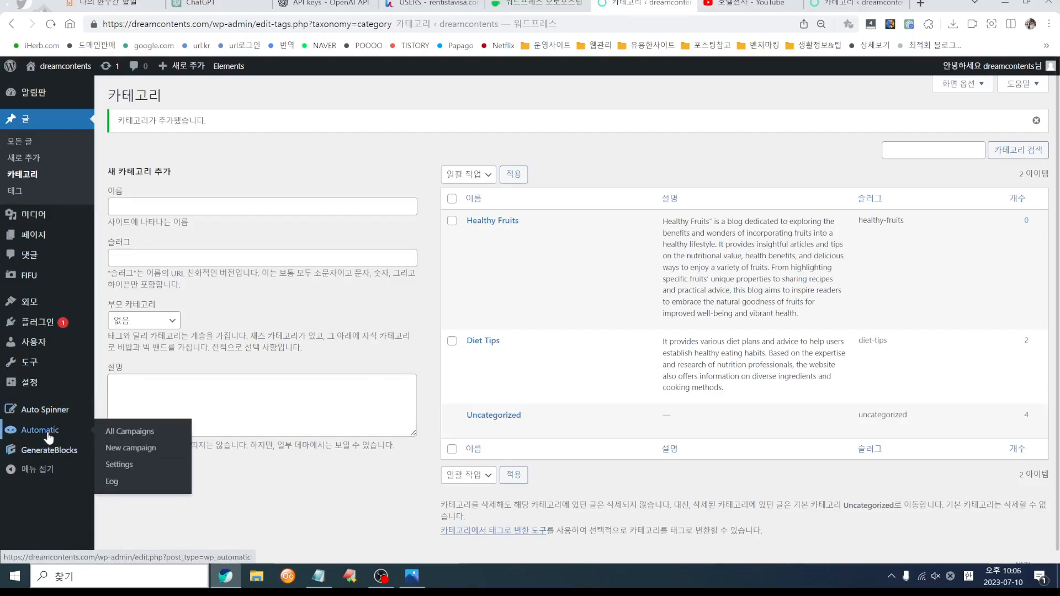
left_click(49, 437)
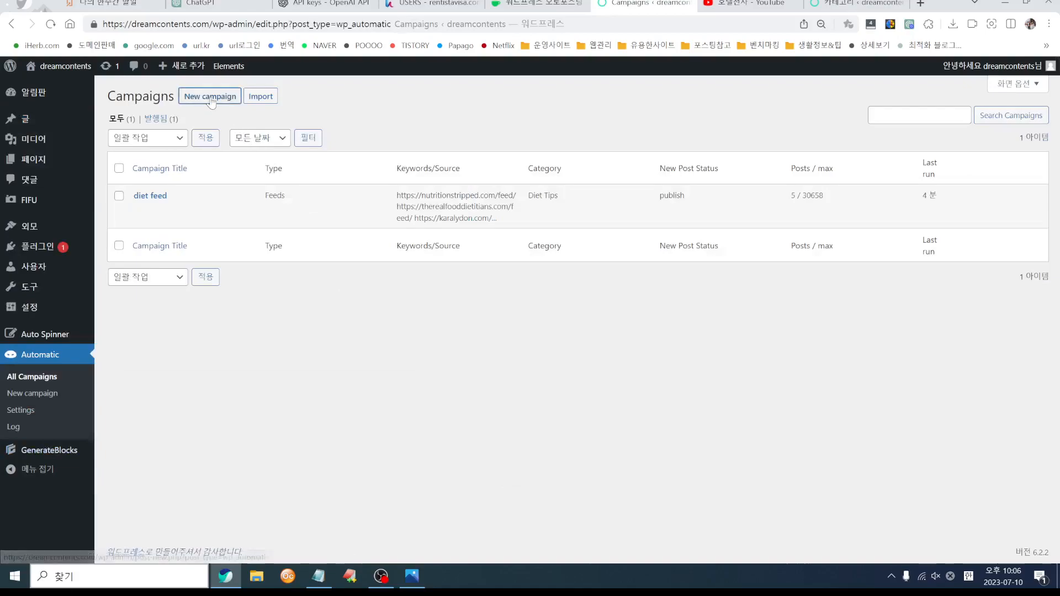
left_click(211, 94)
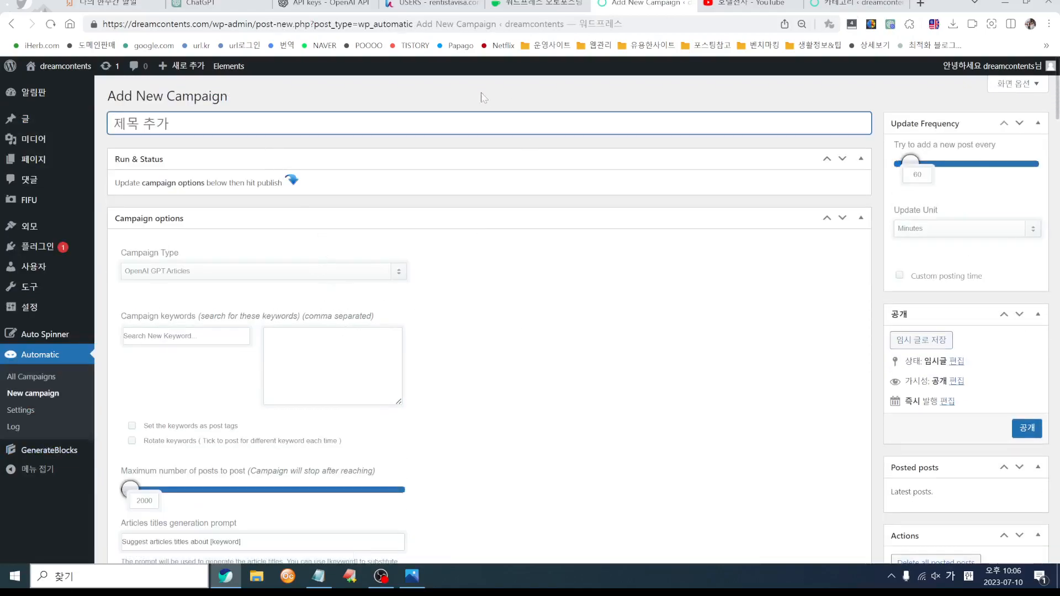
left_click(222, 6)
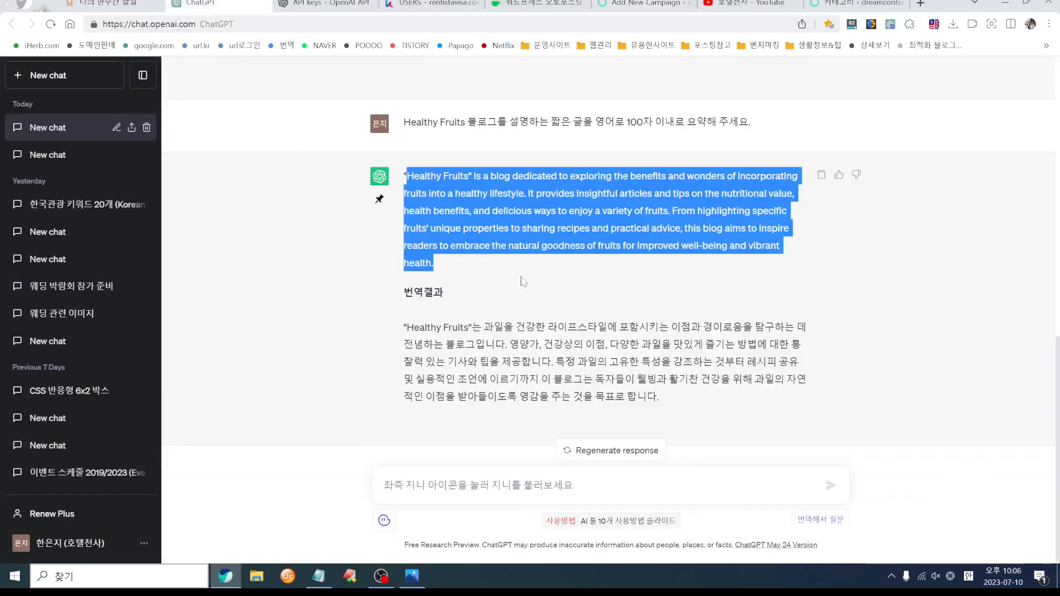
left_click(426, 190)
left_click_drag(406, 177, 467, 188)
key("ctrl+c")
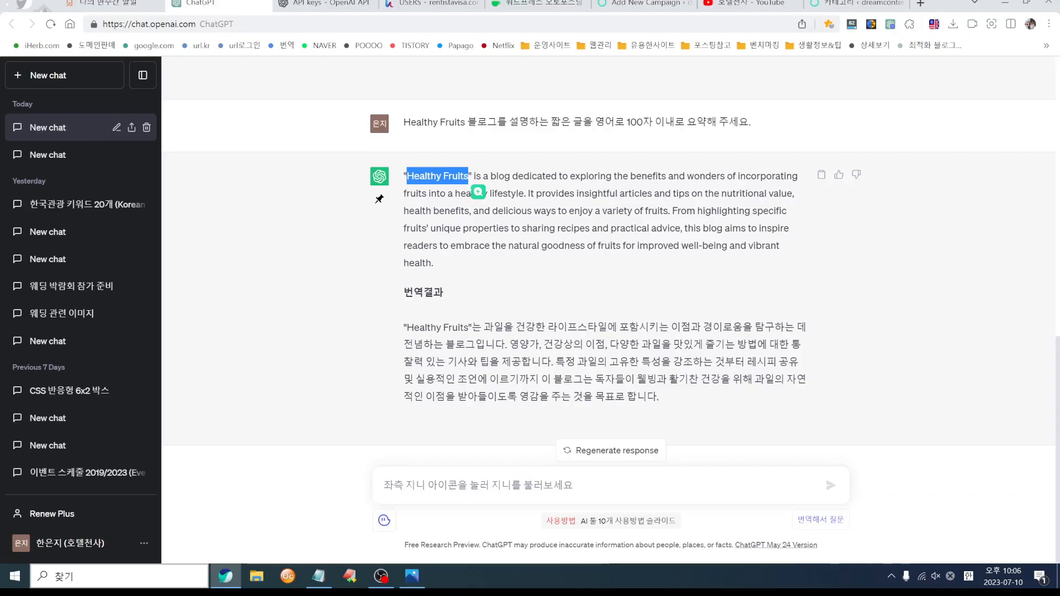
left_click(655, 5)
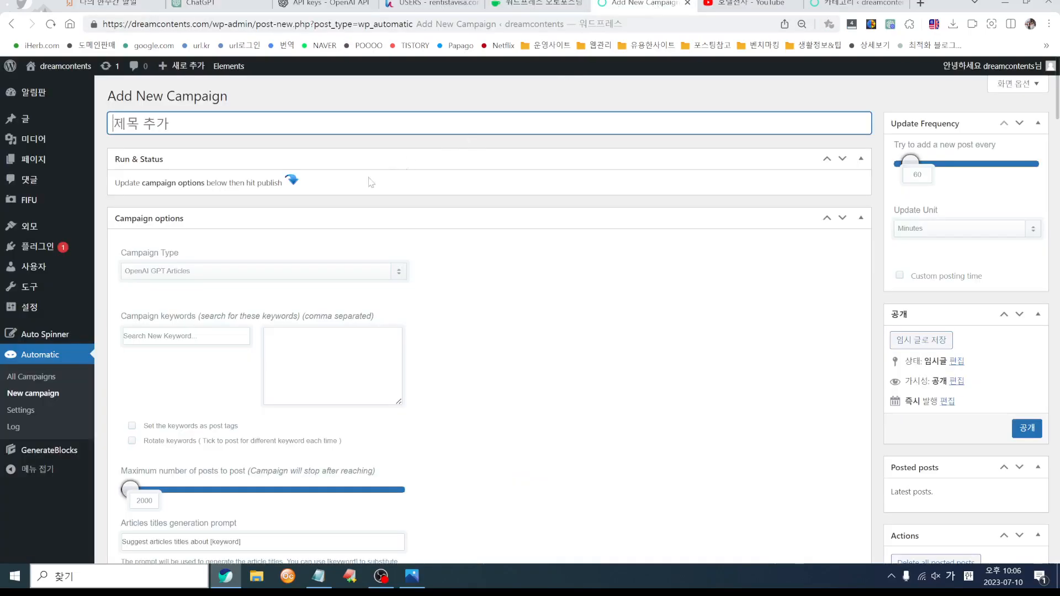
key("ctrl+v")
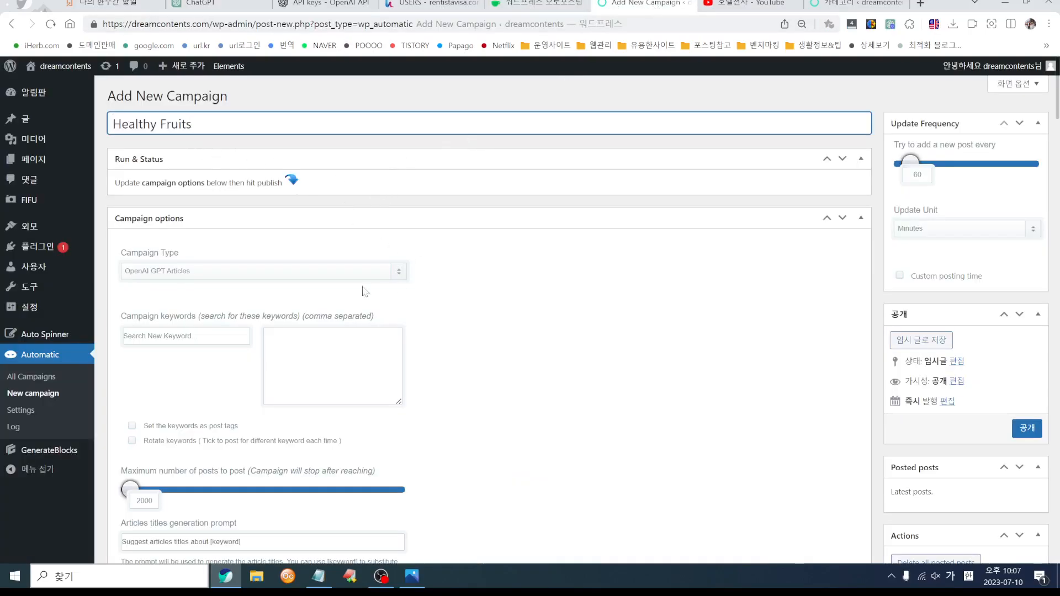
- Set the campaign type of the unsaved "Healthy Fruits" campaign to Feeds
left_click(189, 275)
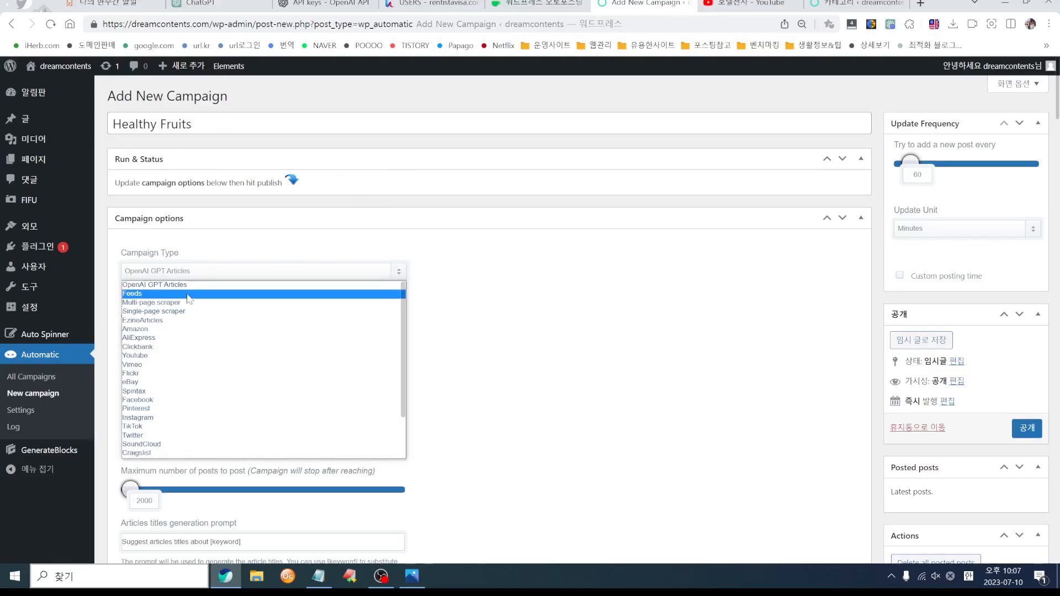
left_click(189, 294)
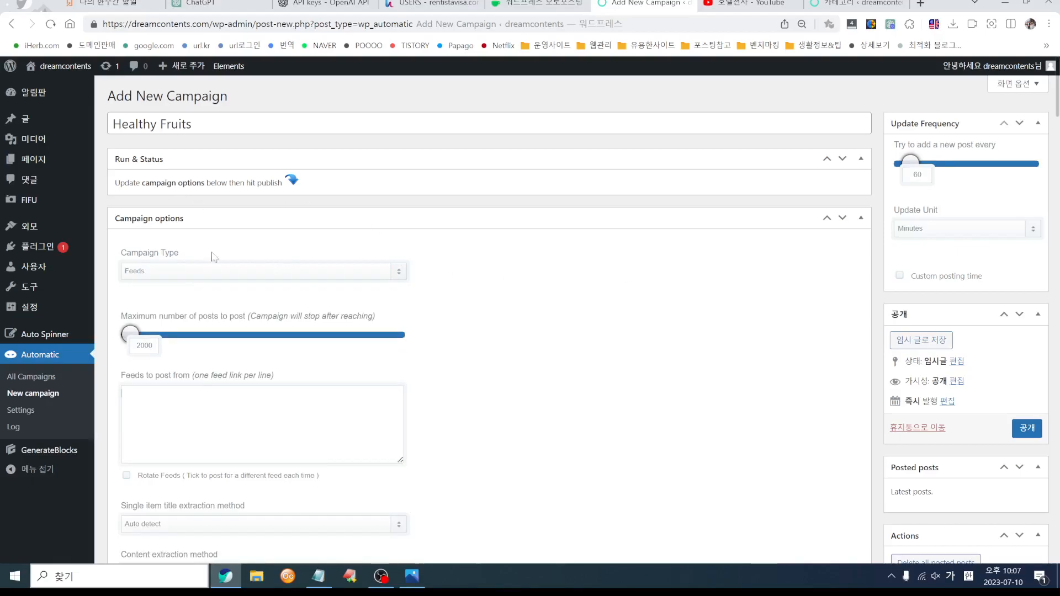
- Leave the unsaved campaign without keeping its changes and duplicate the "diet feed" campaign under the name "Healthy Fruits"
left_click(35, 356)
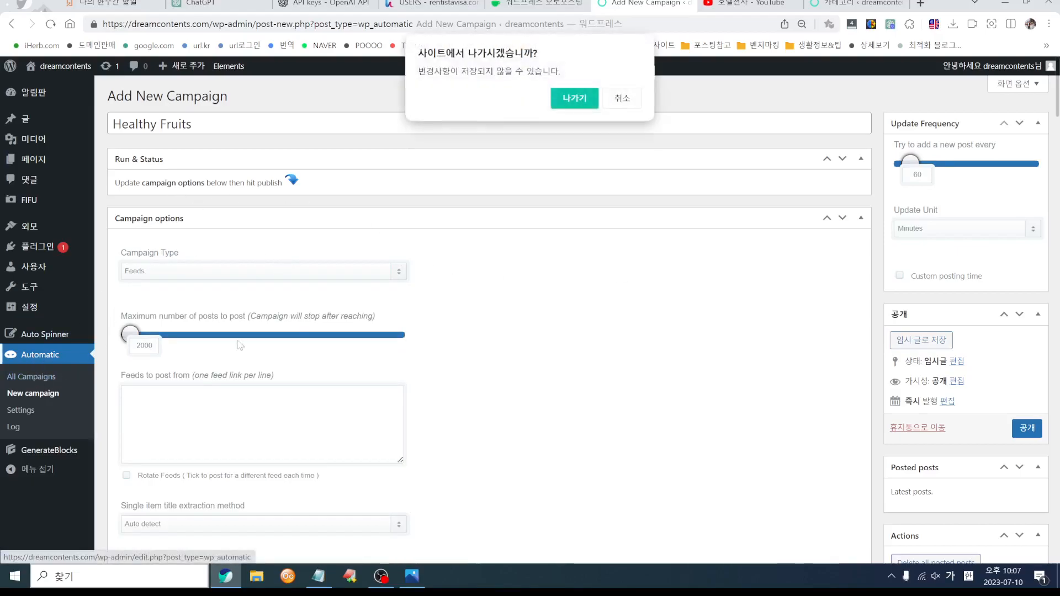
left_click(571, 98)
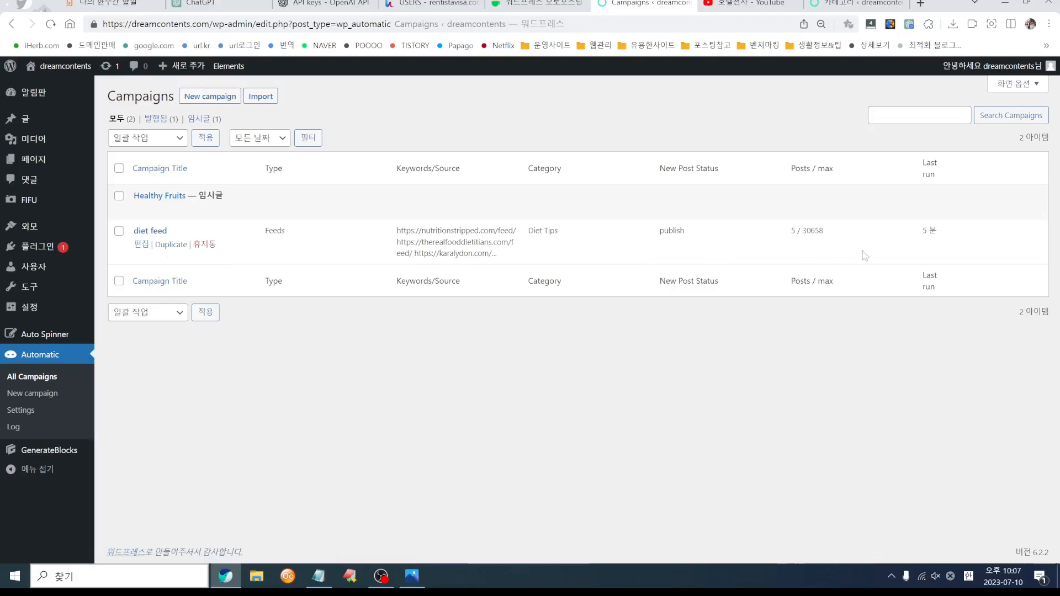
left_click(171, 244)
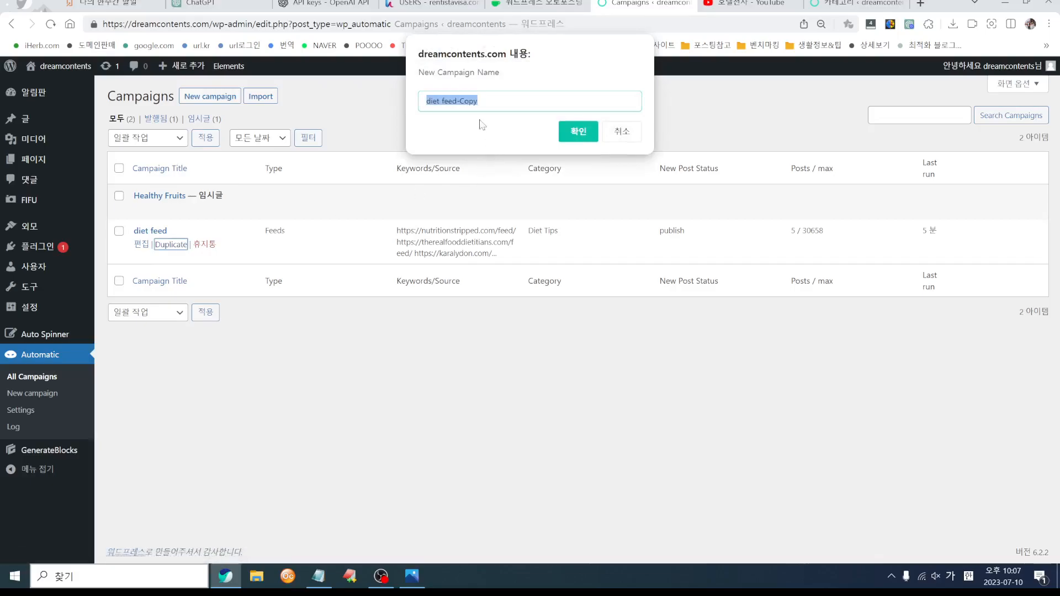
type("Healthy Fruits")
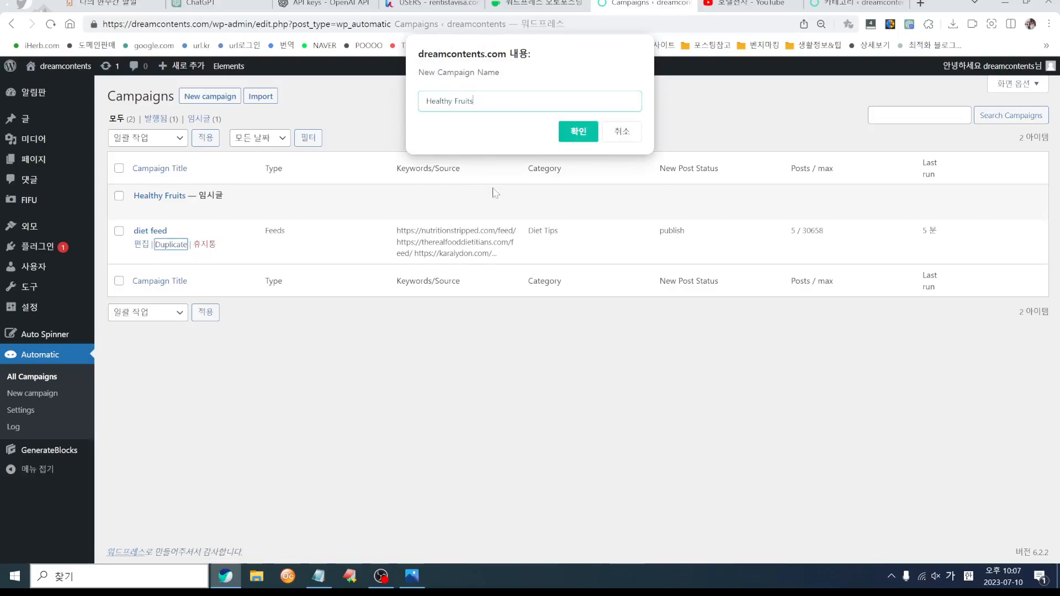
left_click(587, 137)
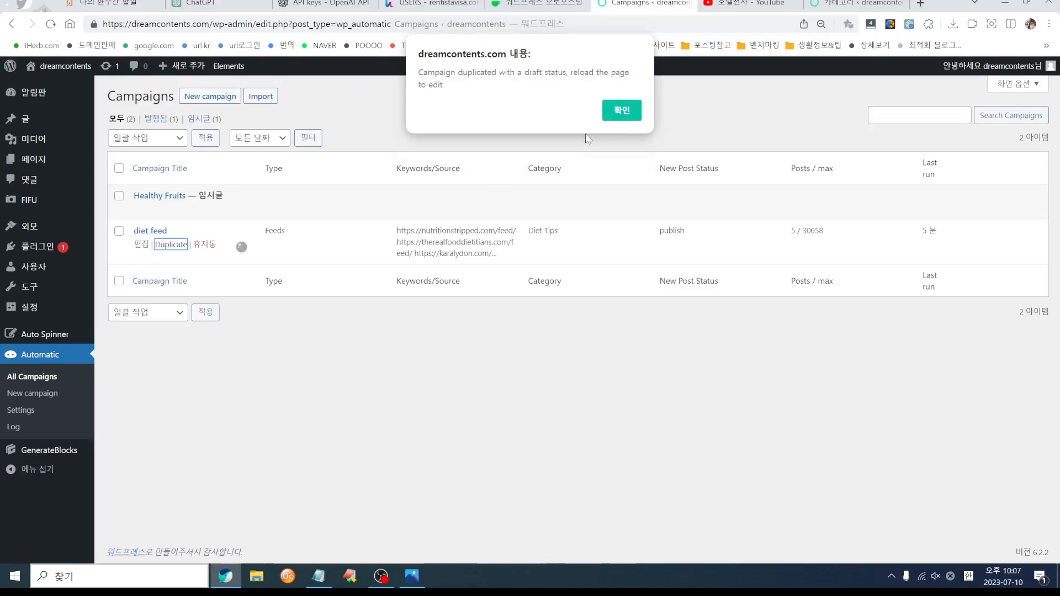
left_click(621, 115)
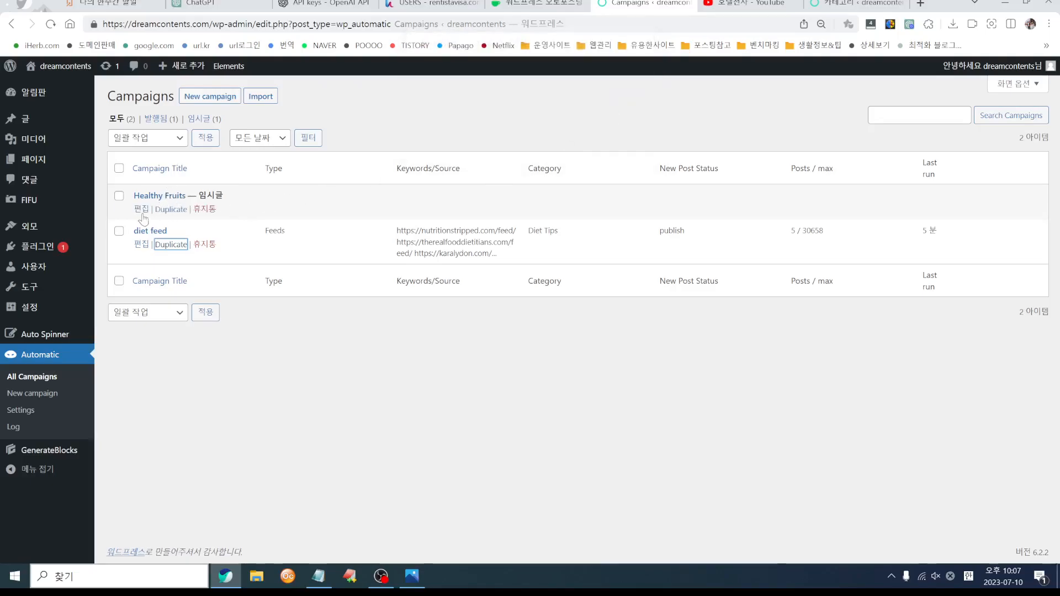
- Open the "Healthy Fruits" draft campaign for editing and set its campaign type to Feeds
left_click(142, 209)
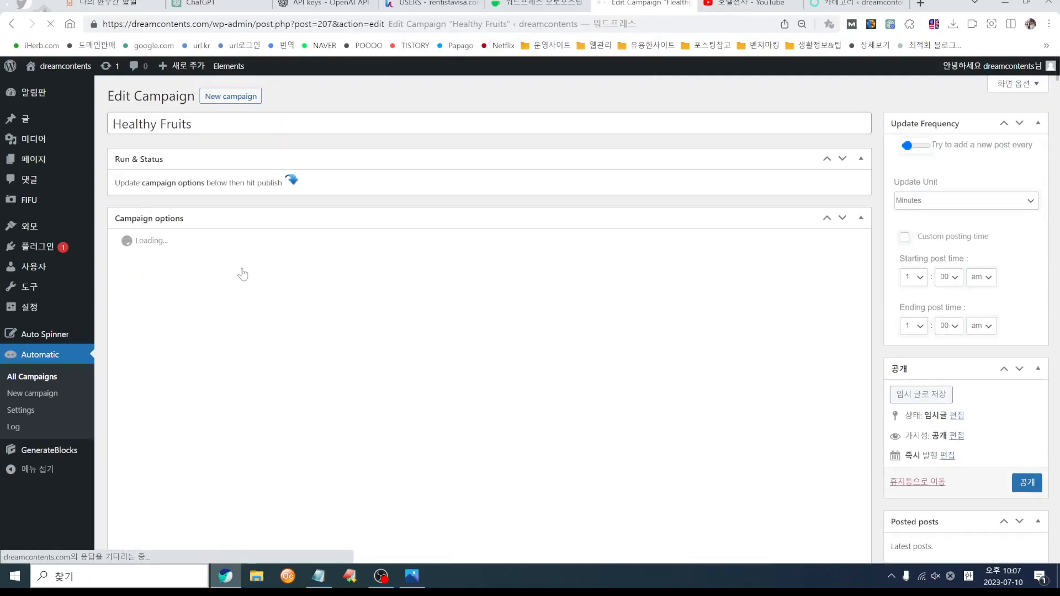
left_click(188, 274)
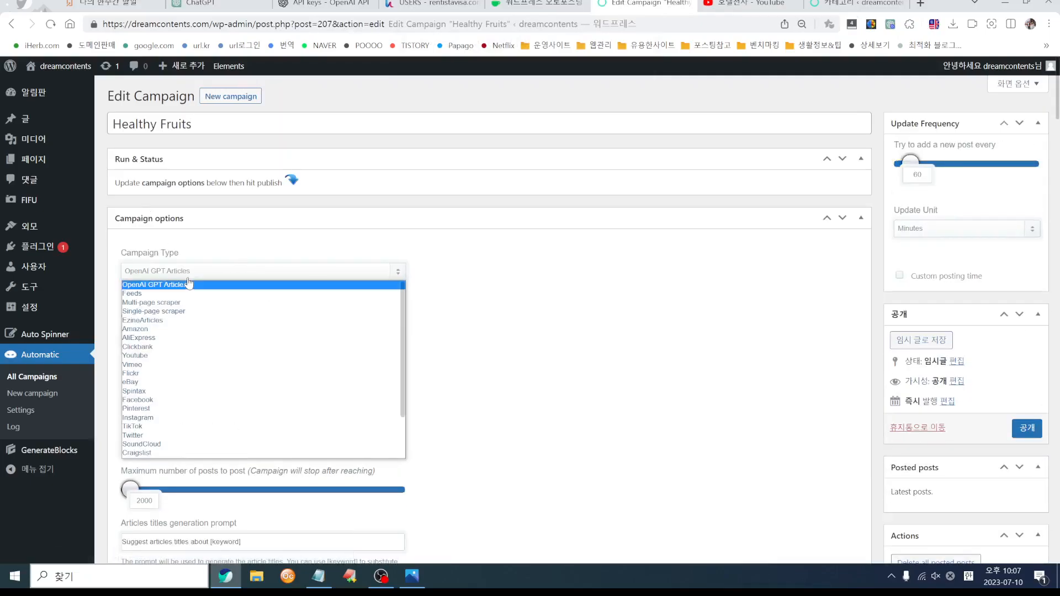
left_click(186, 294)
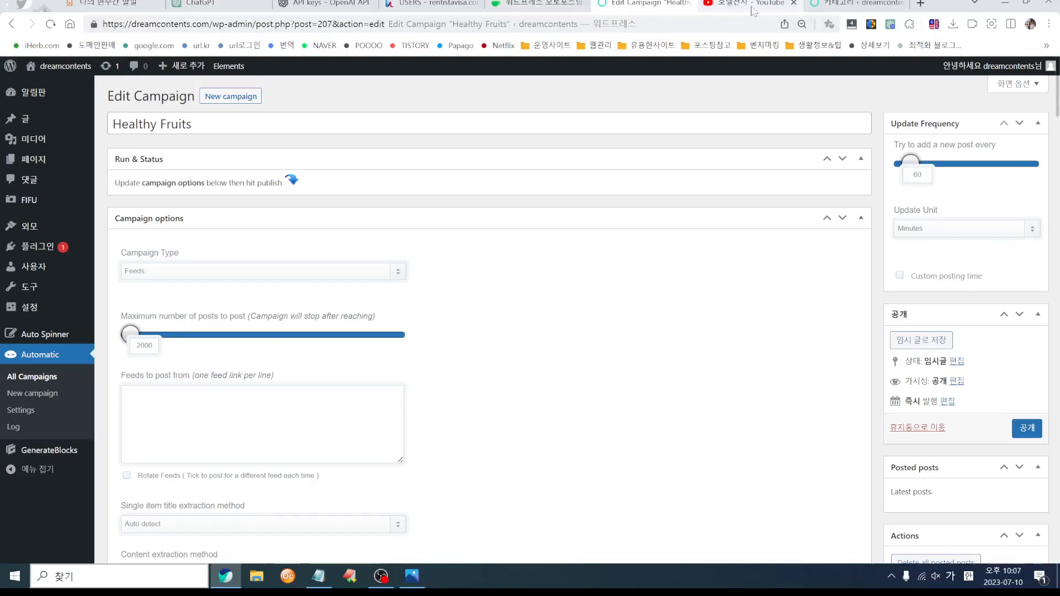
- Replace the categories page with Google and search for "fee rss healty fruit"
left_click(842, 6)
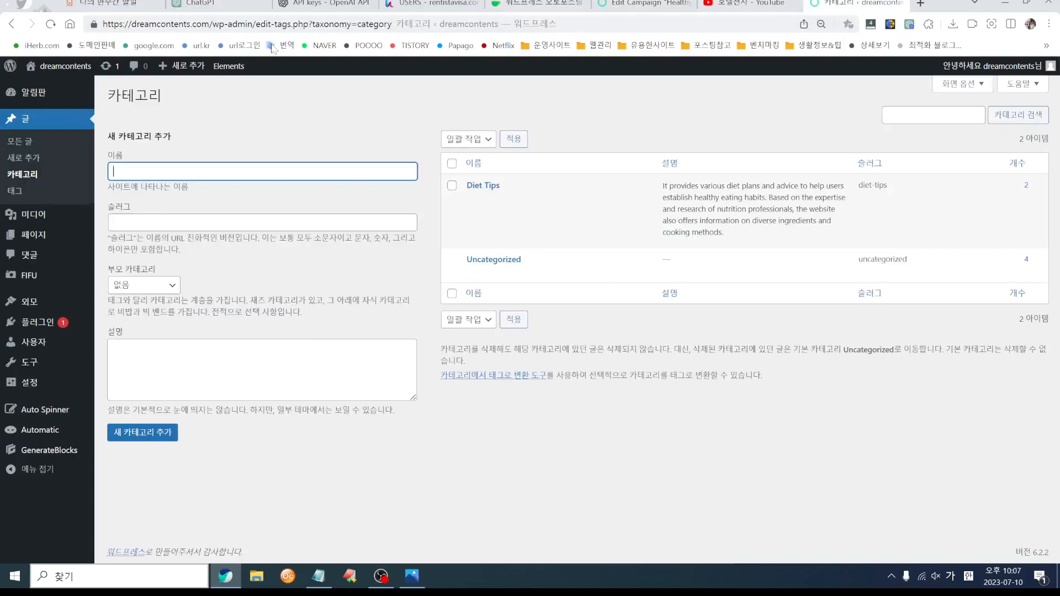
left_click(150, 45)
type("ㄹ")
key("BackSpace")
key("Hangul")
type("f")
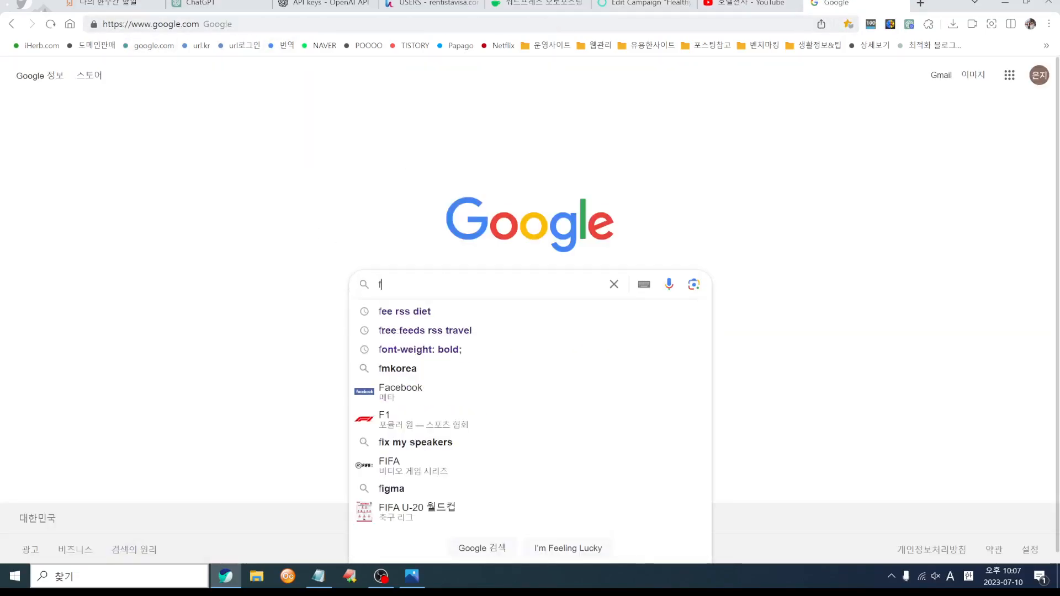
key("Down")
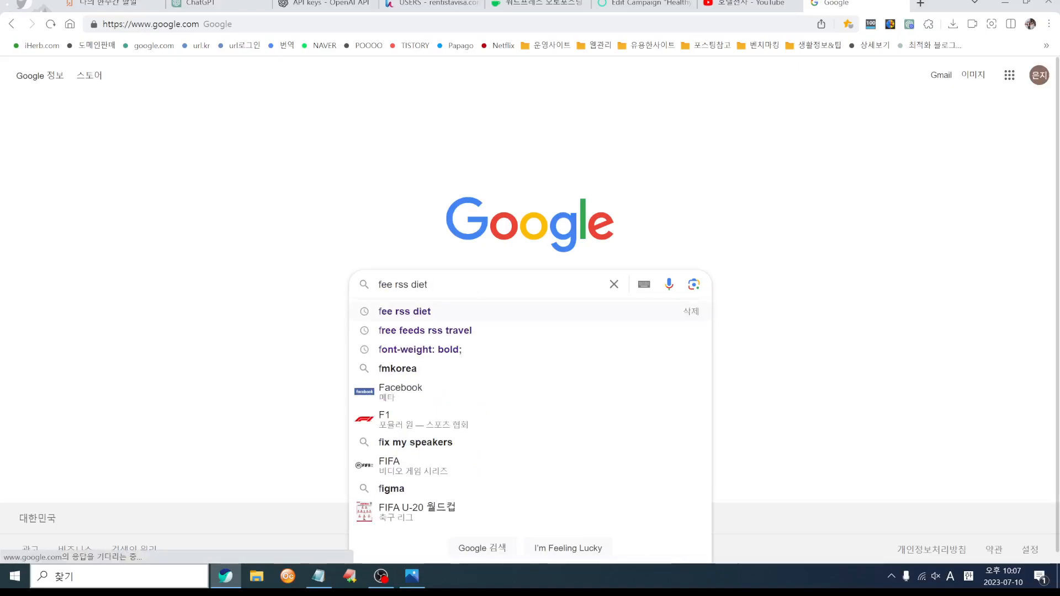
key("BackSpace")
key("BackSpace")
key("BackSpace")
key("BackSpace")
key("BackSpace")
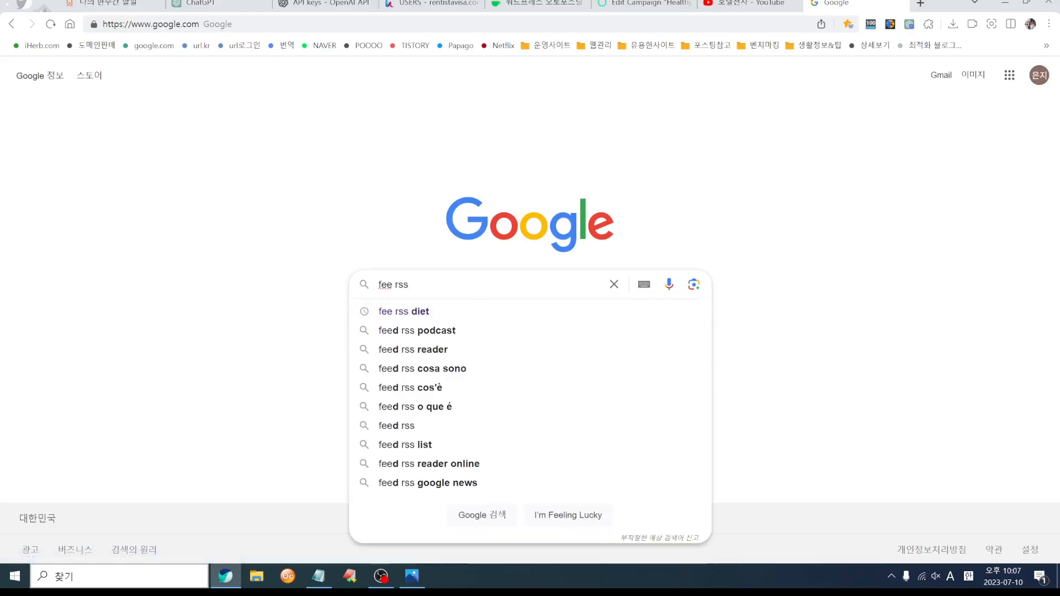
type("healty ")
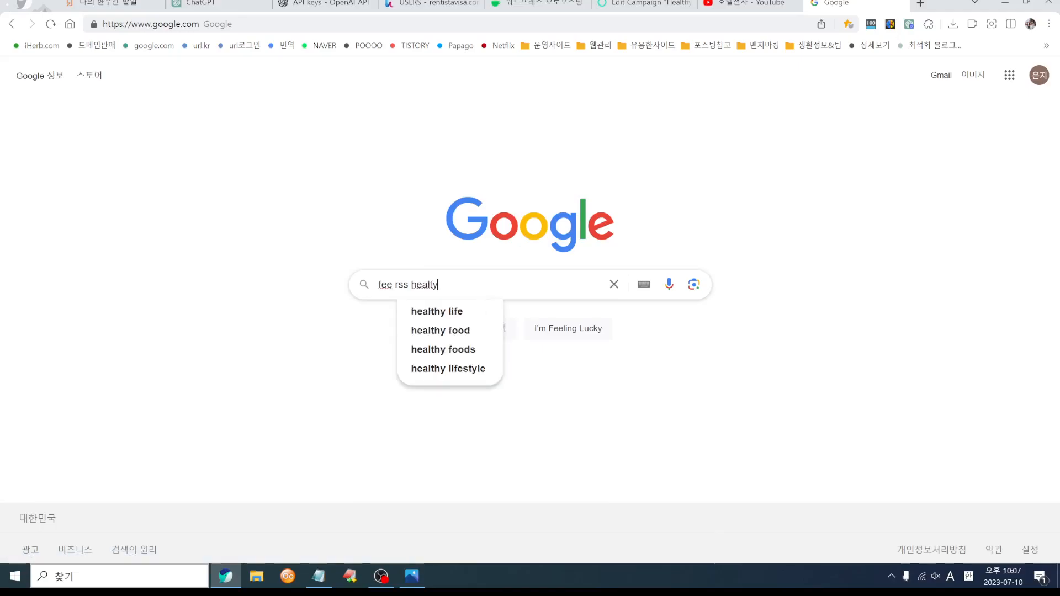
type("fruit")
key("Return")
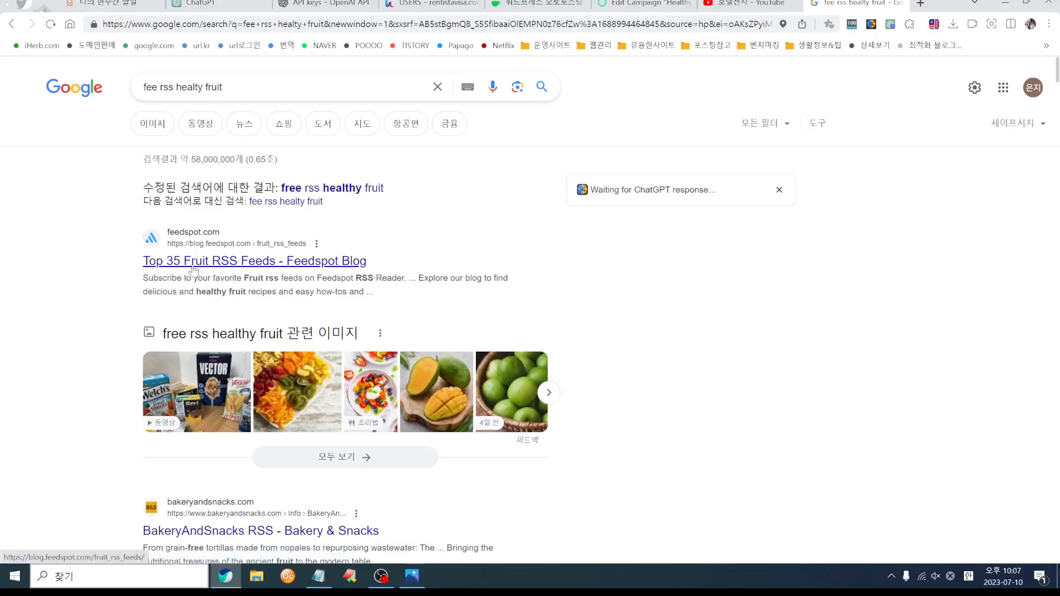
- Open Feedspot's "Top 35 Fruit RSS Feeds" and copy the Good Fruit Grower feed URL into the "Healthy Fruits" campaign's feeds to post from
left_click(292, 264)
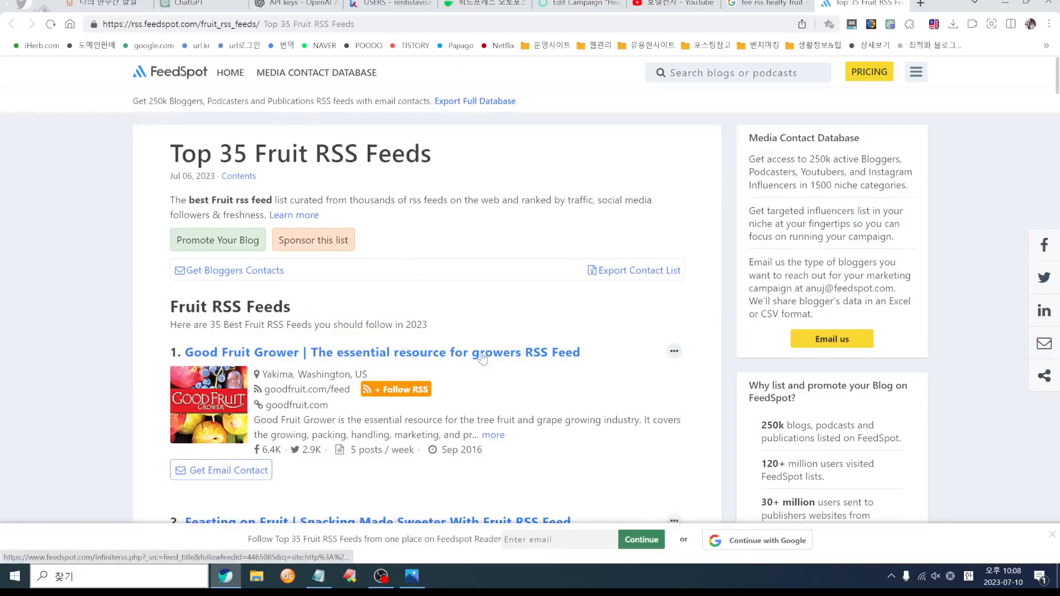
scroll(419, 358, "down", 1)
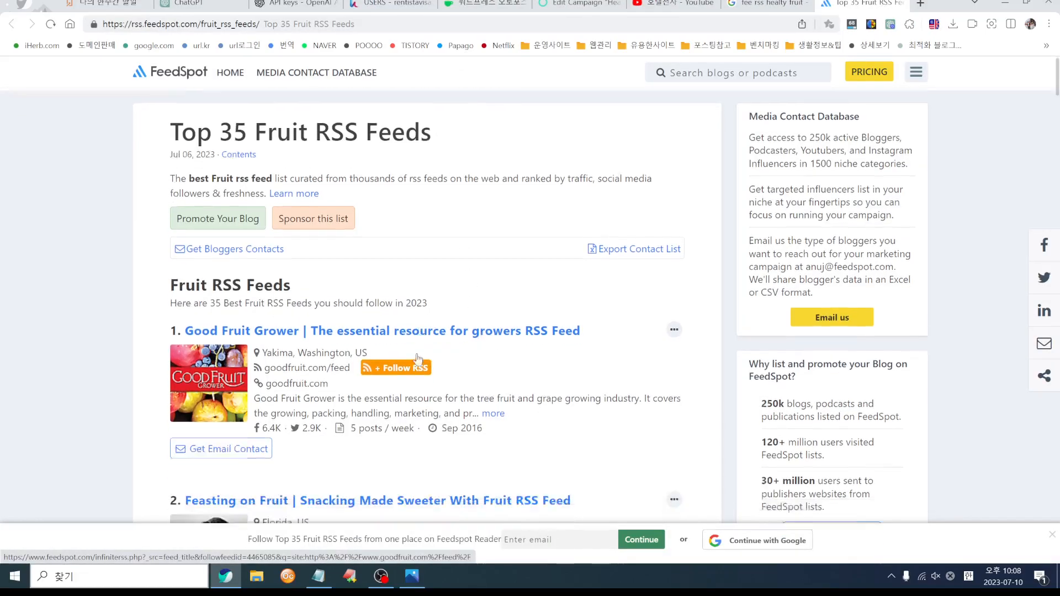
scroll(419, 357, "down", 3)
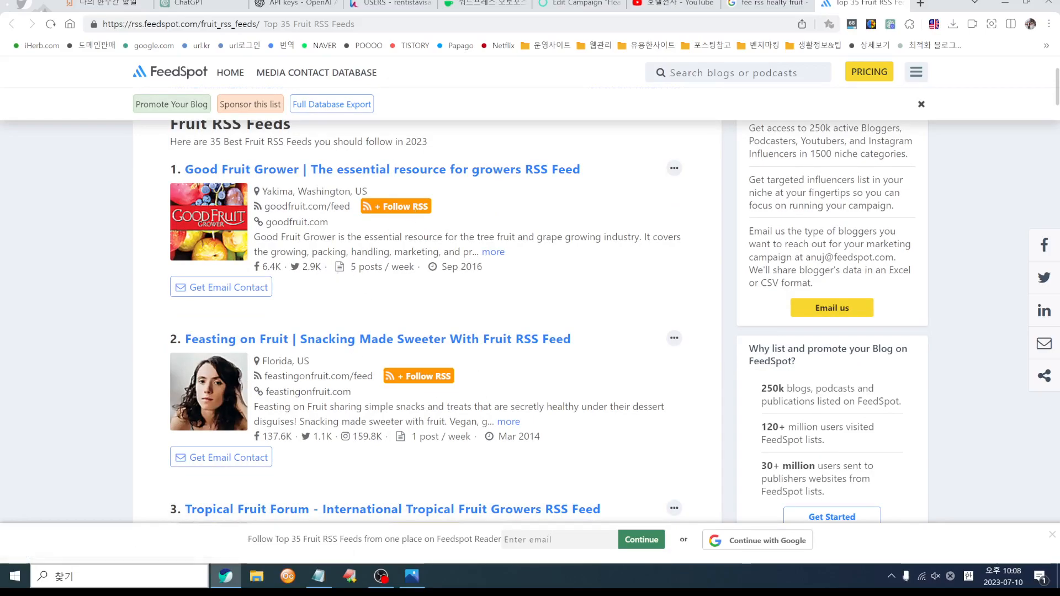
left_click(323, 211)
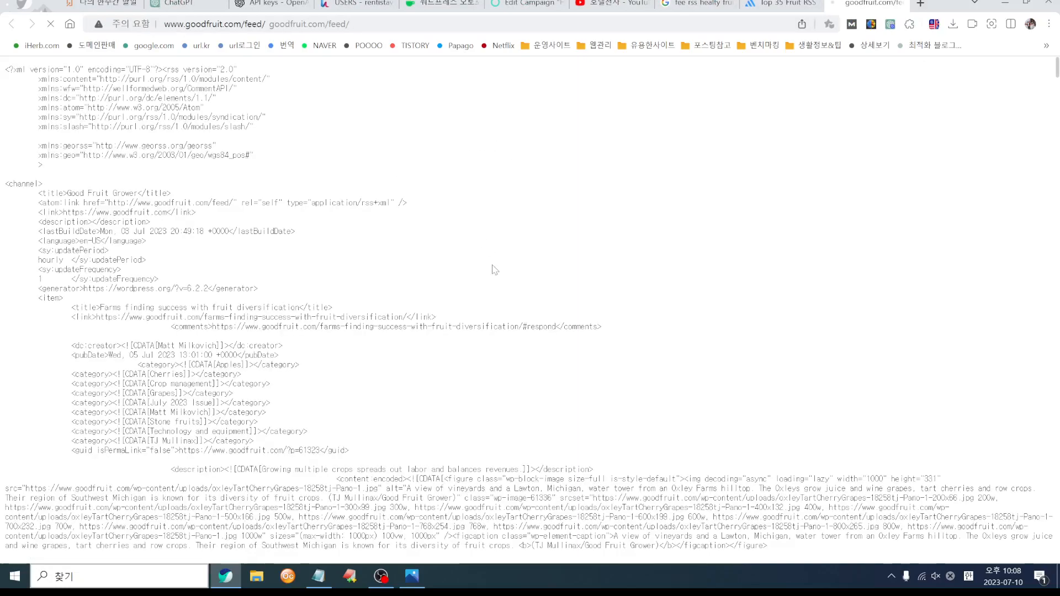
key("ctrl+l")
key("ctrl+c")
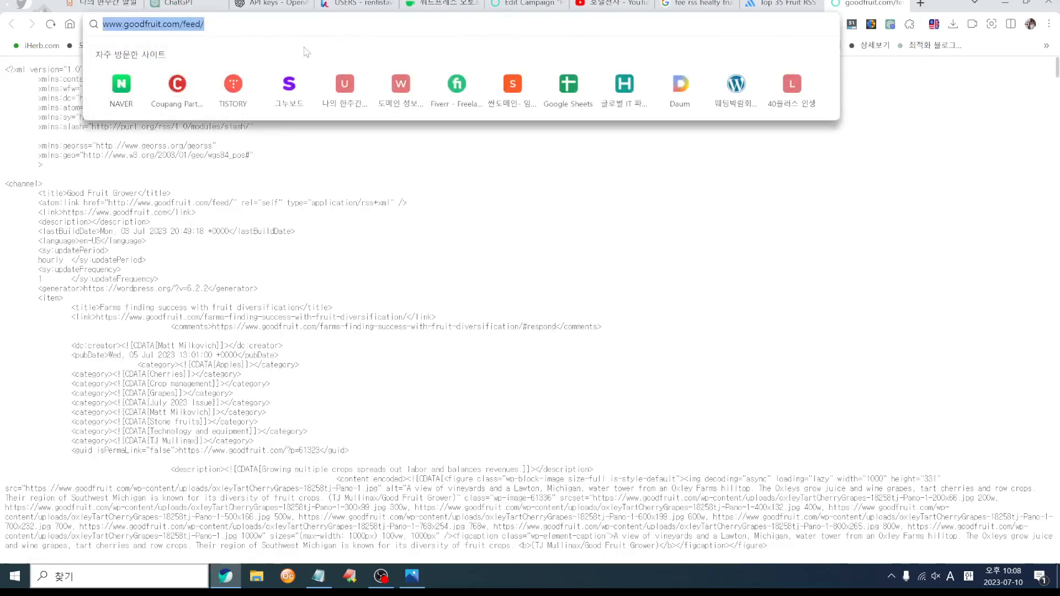
left_click(519, 4)
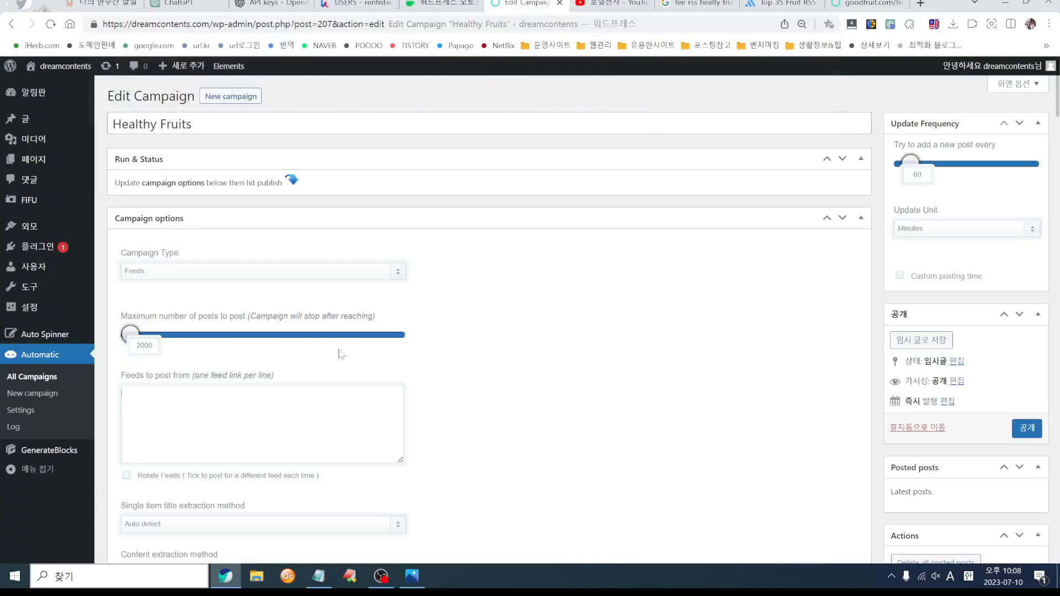
key("ctrl+v")
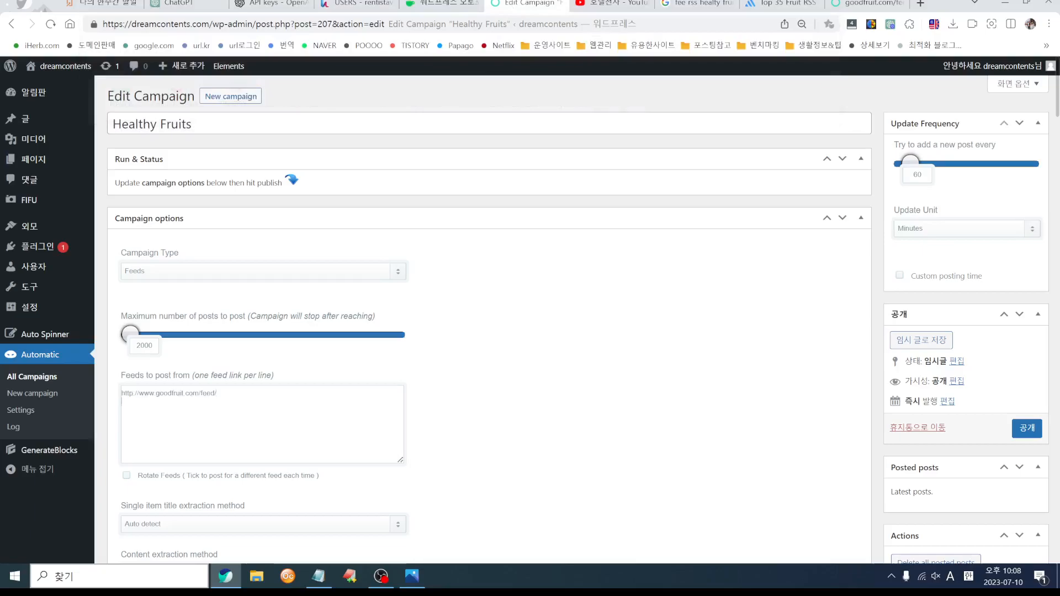
- Copy the Feasting on Fruit feed URL from the Feedspot list onto a new line of the campaign's feeds to post from
left_click(782, 4)
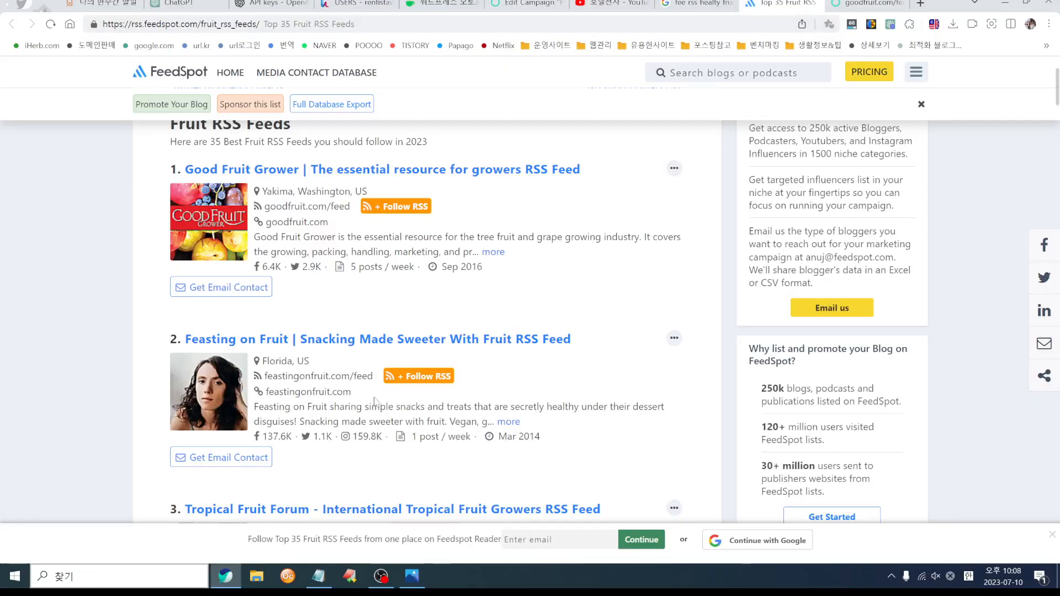
left_click(354, 382)
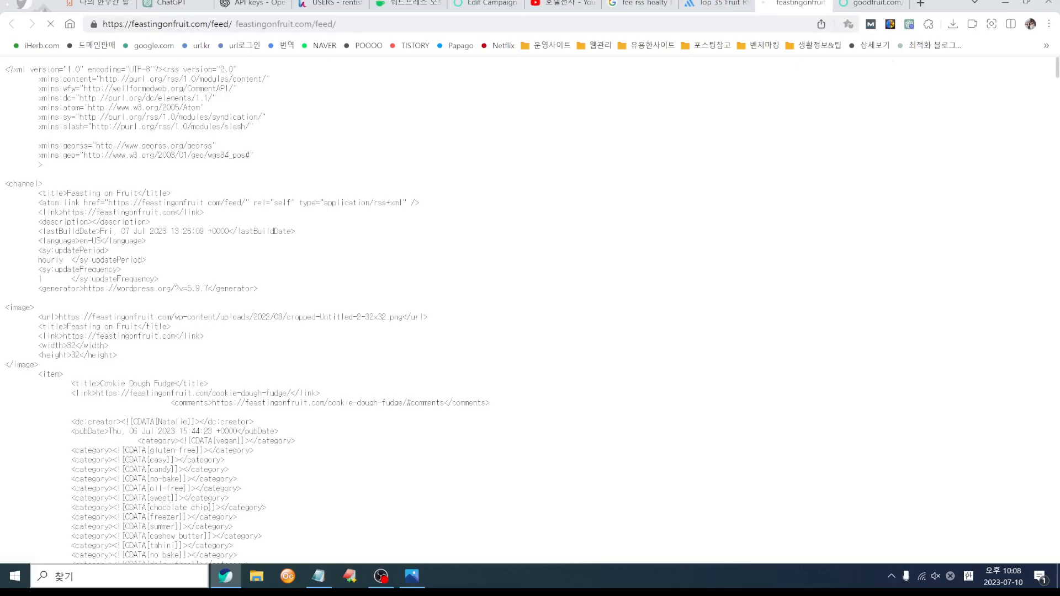
key("ctrl+l")
key("ctrl+c")
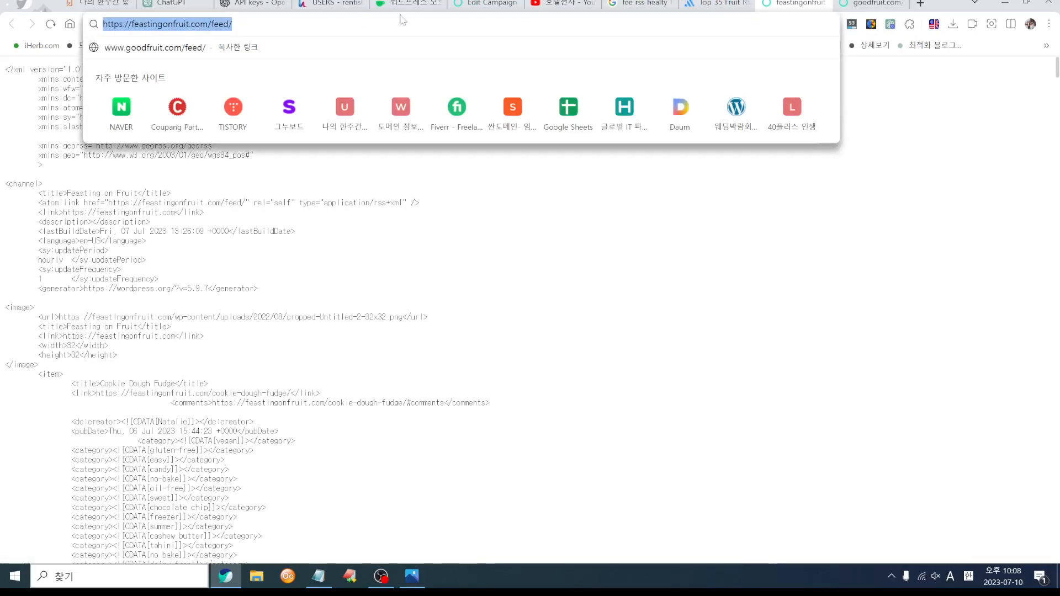
left_click(486, 5)
key("Return")
key("ctrl+v")
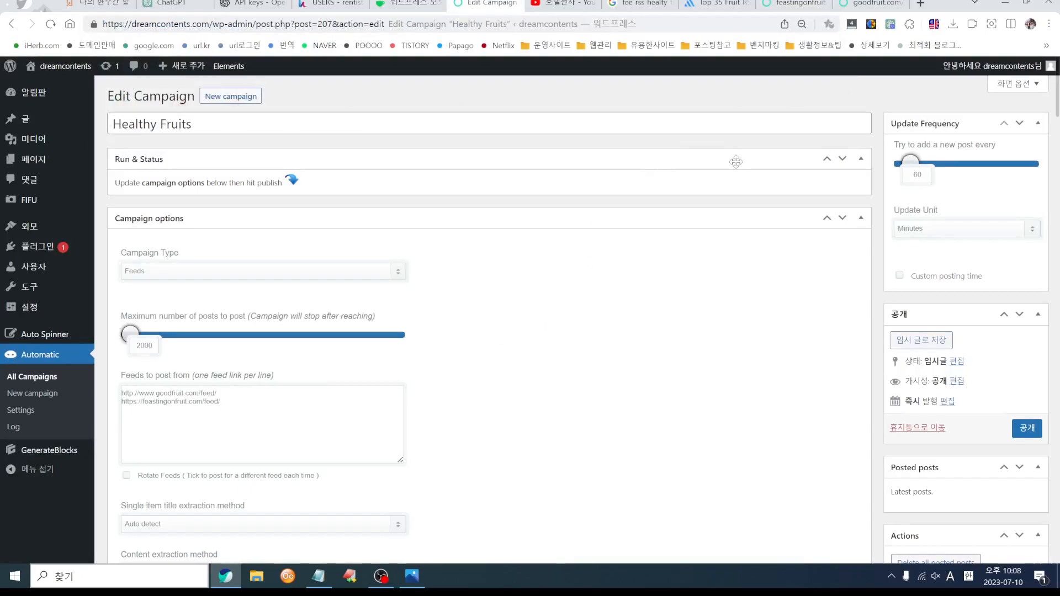
- Copy the Tropical Fruit Forum feed URL from the Feedspot list and add it as the third feed in the campaign
left_click(715, 5)
scroll(387, 277, "down", 4)
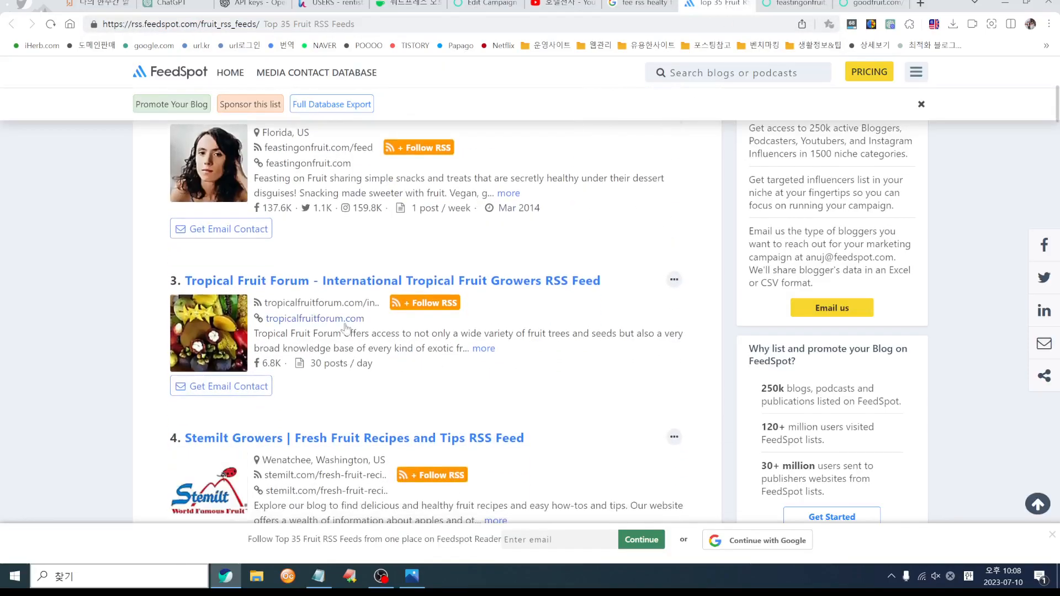
left_click(347, 308)
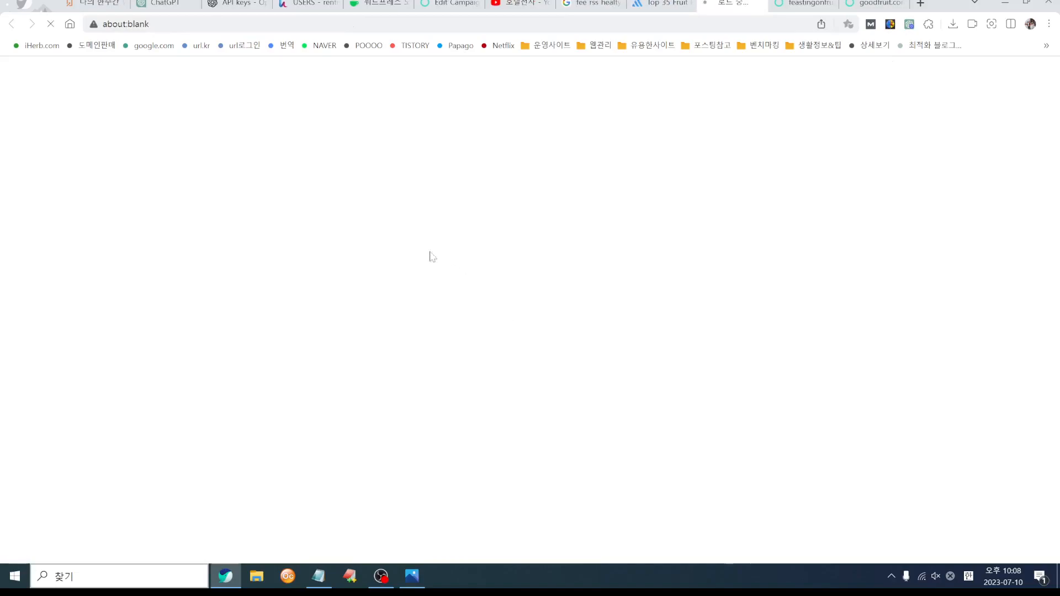
left_click(231, 26)
key("ctrl+c")
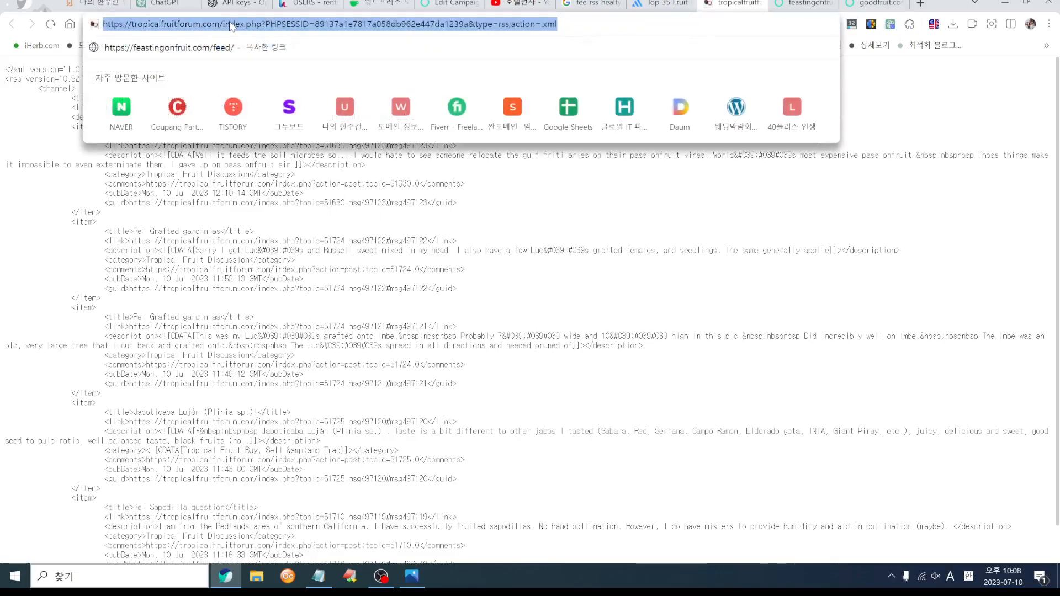
left_click(663, 4)
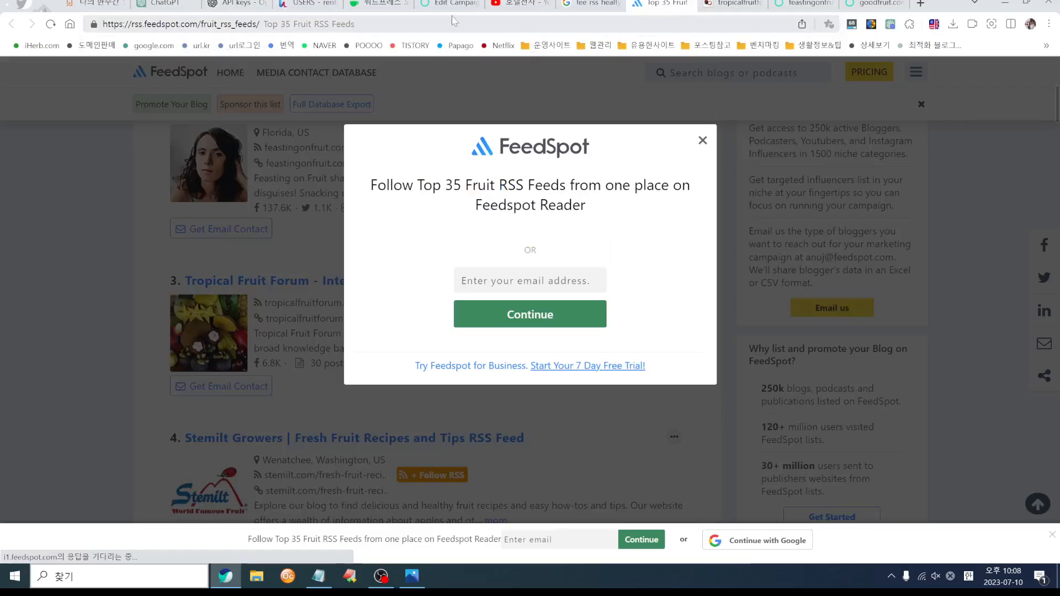
left_click(453, 3)
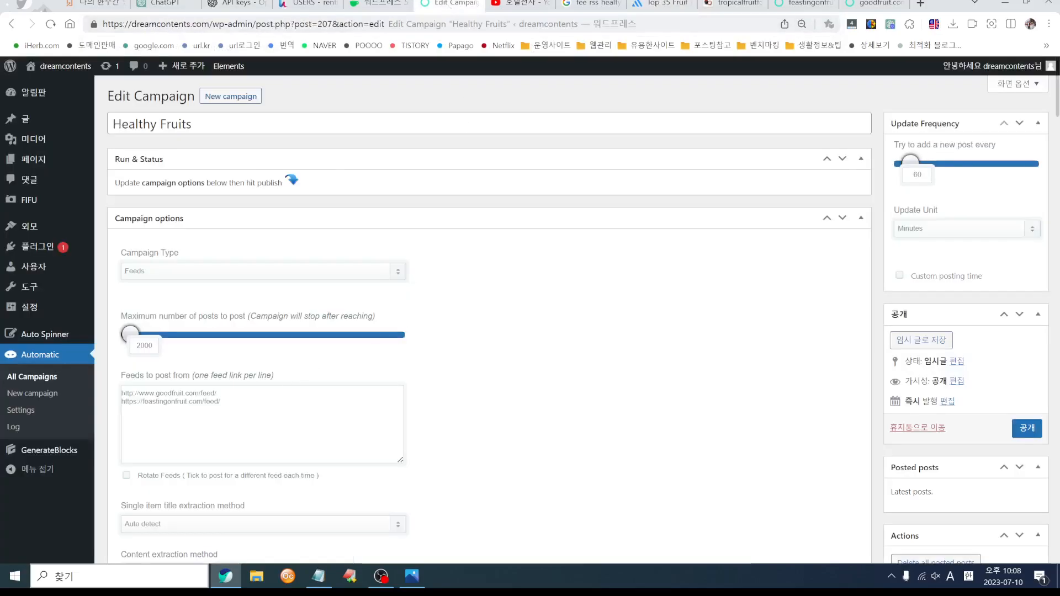
key("ctrl+v")
key("Return")
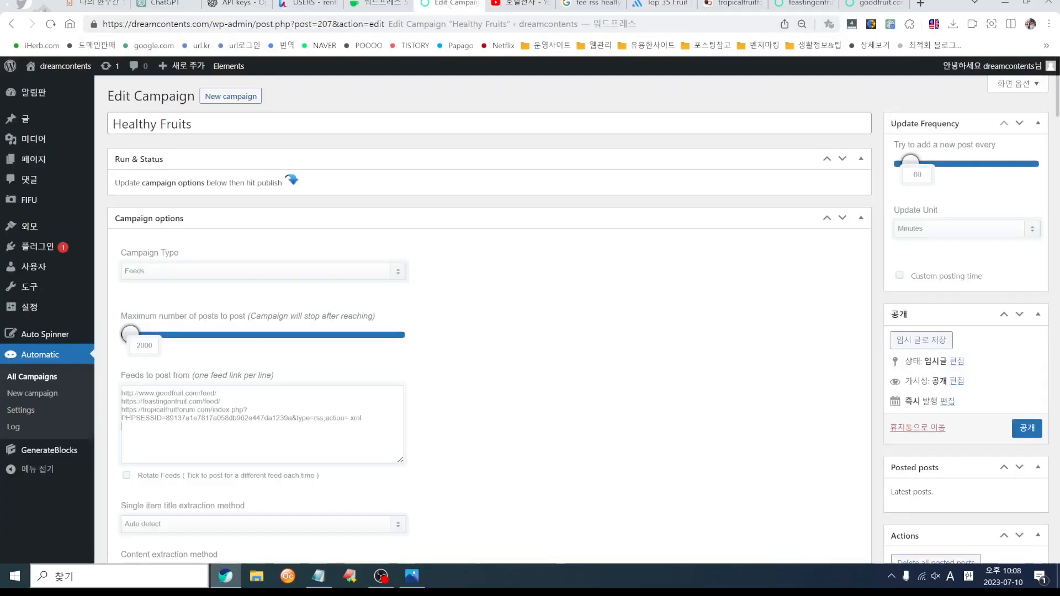
- Copy the Stemilt Growers feed URL from the Feedspot list and add it as the fourth feed in the campaign
left_click(663, 4)
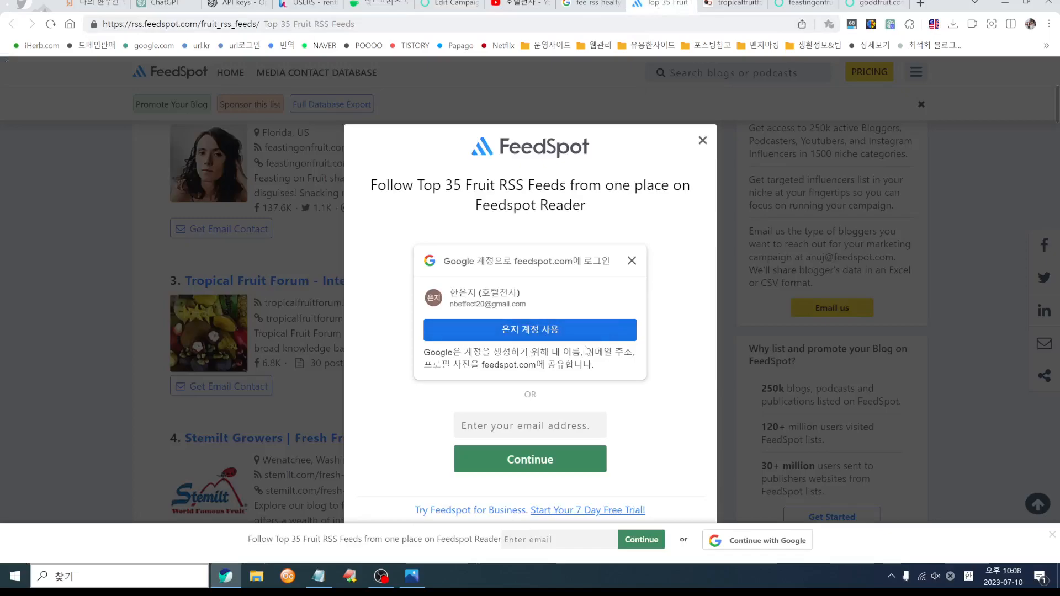
scroll(463, 377, "down", 4)
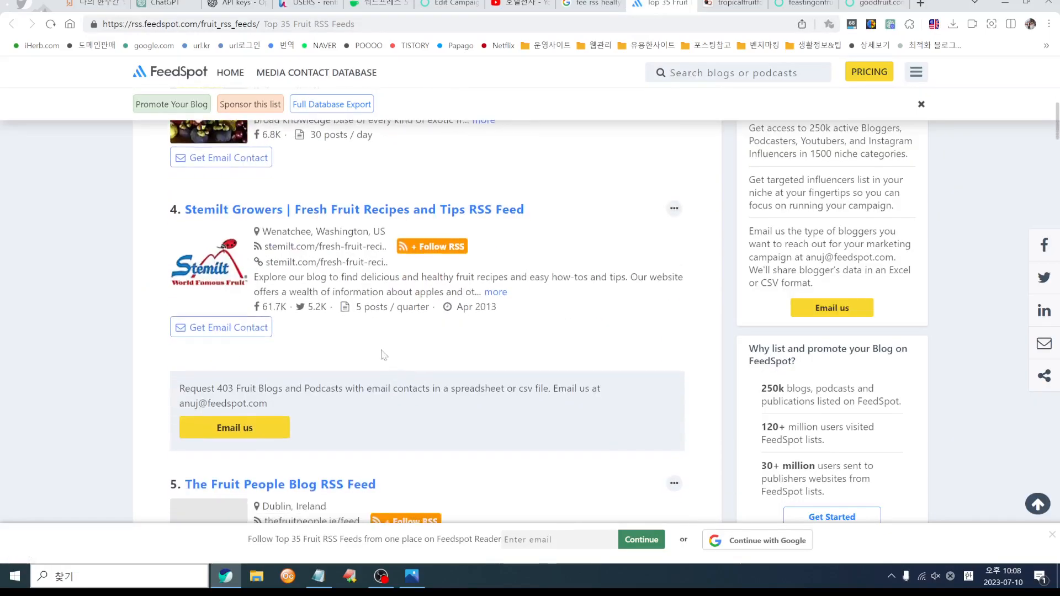
left_click(366, 259)
left_click(310, 25)
key("ctrl+c")
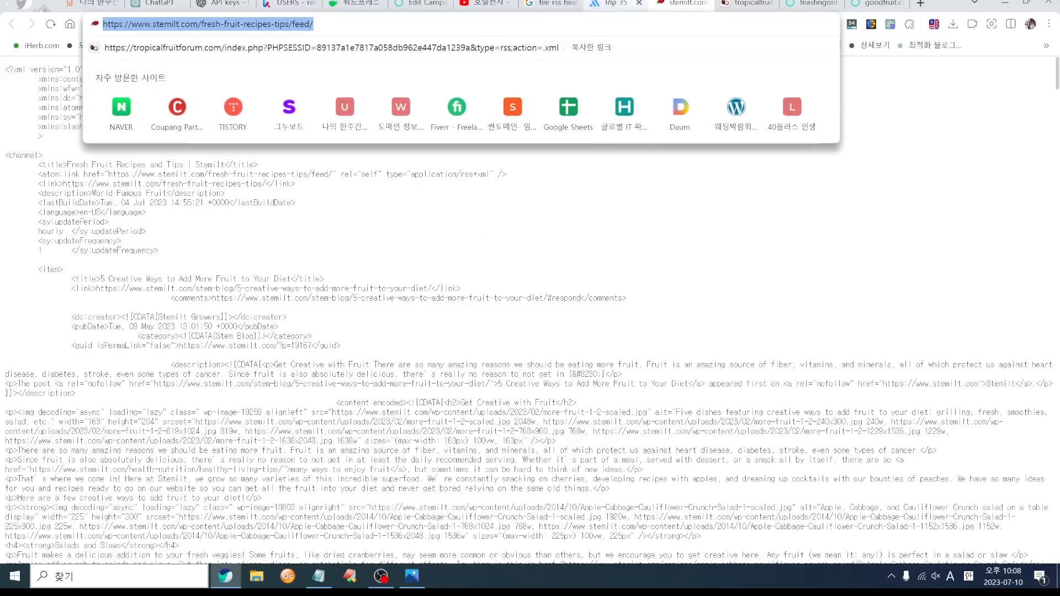
left_click(419, 3)
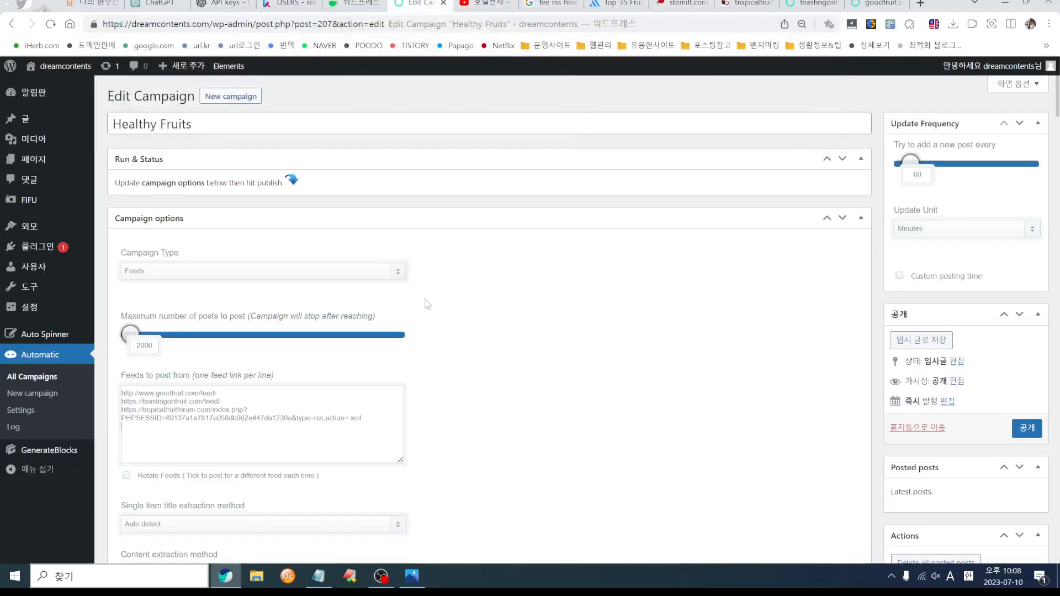
key("ctrl+v")
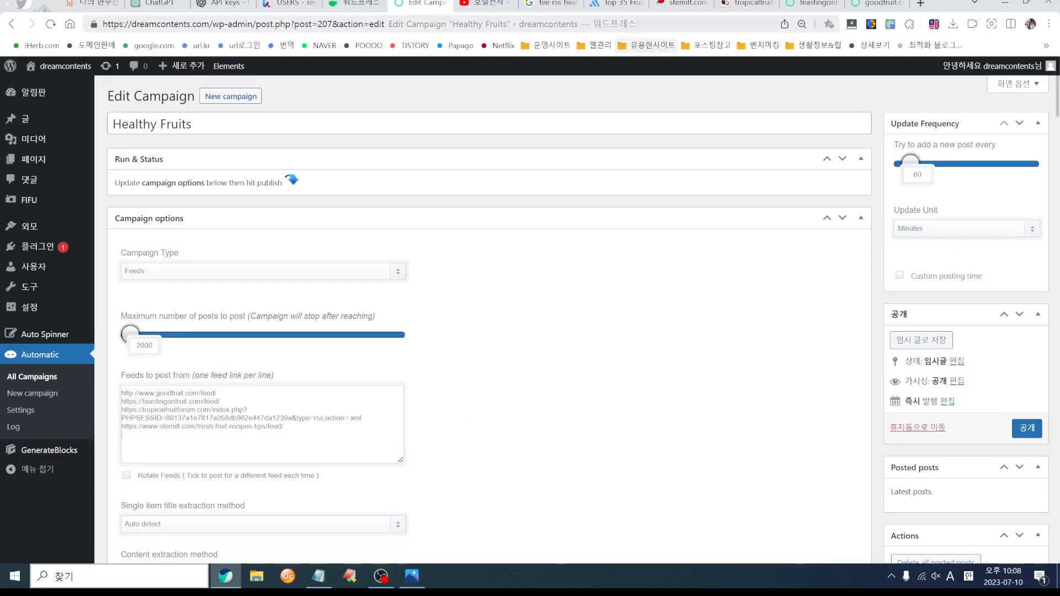
- Open the Stemilt Growers website from the FeedSpot list and examine its blog and the article "5 Creative Ways to Add More Fruit to Your Diet"
left_click(613, 4)
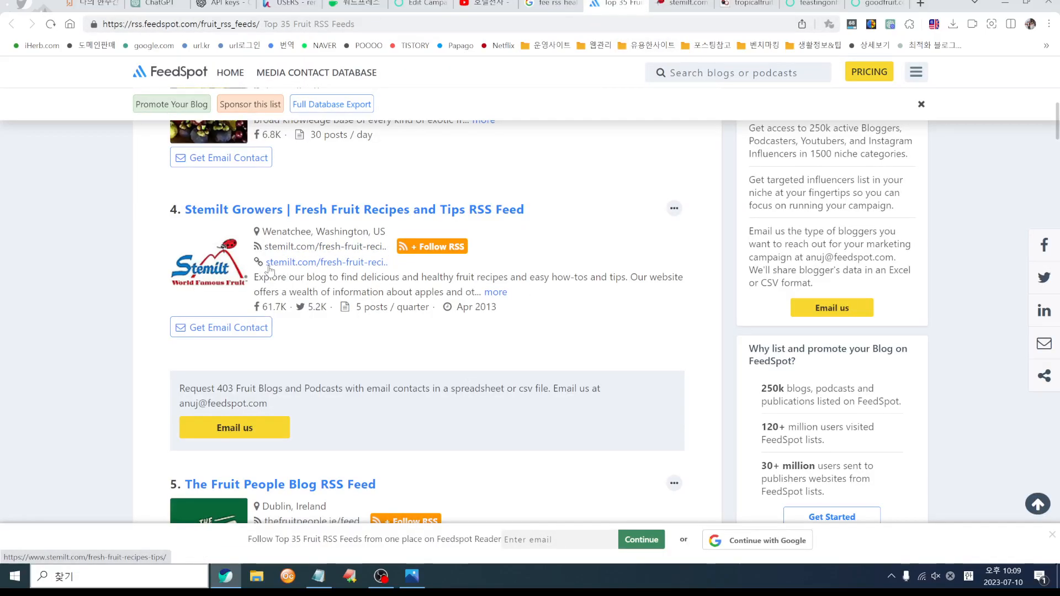
left_click(326, 268)
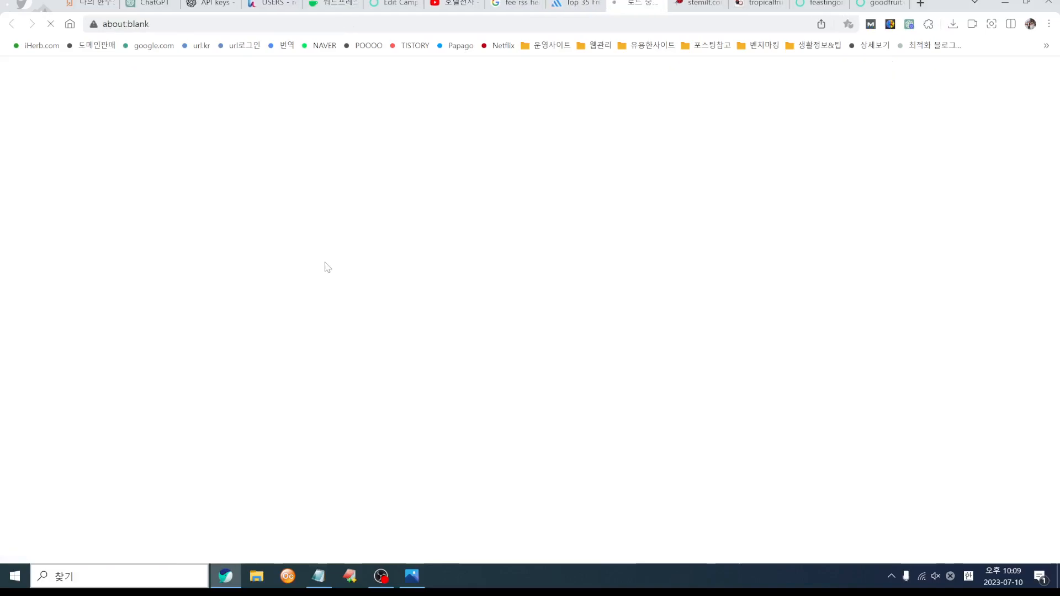
scroll(889, 343, "down", 5)
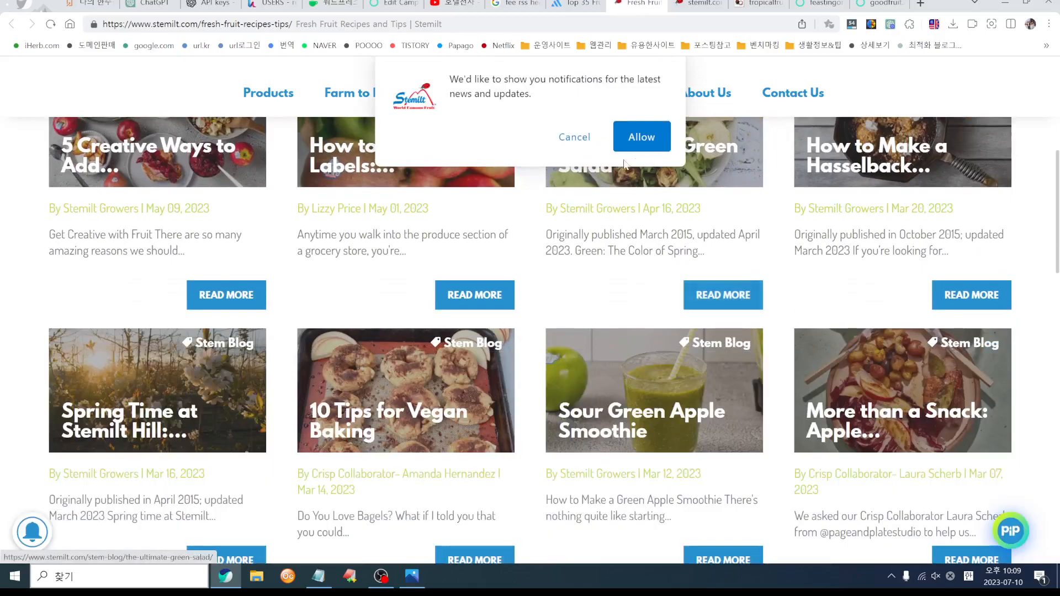
left_click(642, 137)
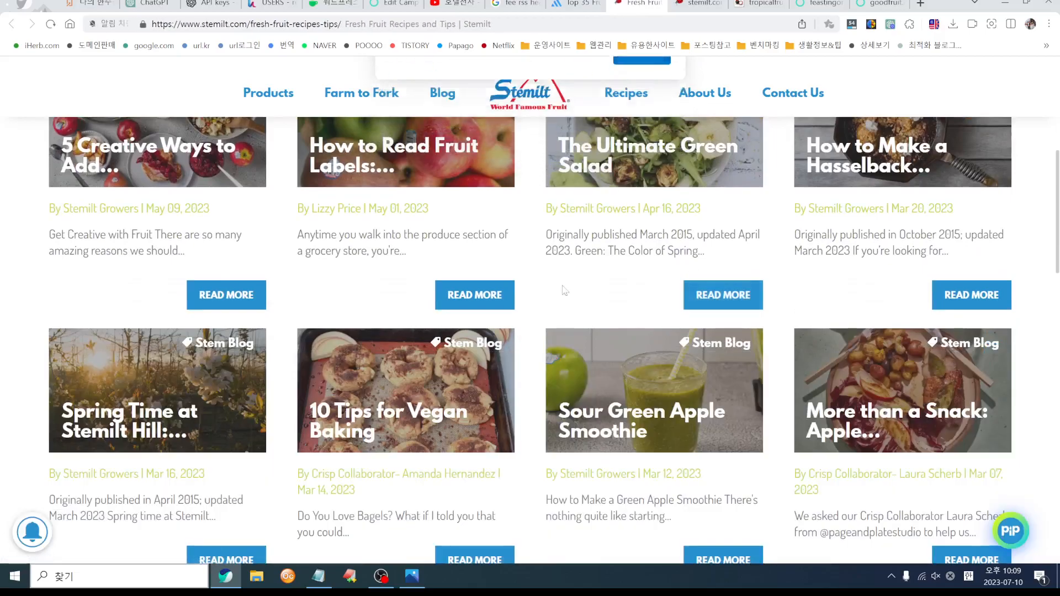
left_click(142, 172)
scroll(334, 301, "down", 8)
scroll(349, 326, "down", 15)
scroll(350, 330, "up", 7)
scroll(349, 330, "up", 10)
left_click(578, 8)
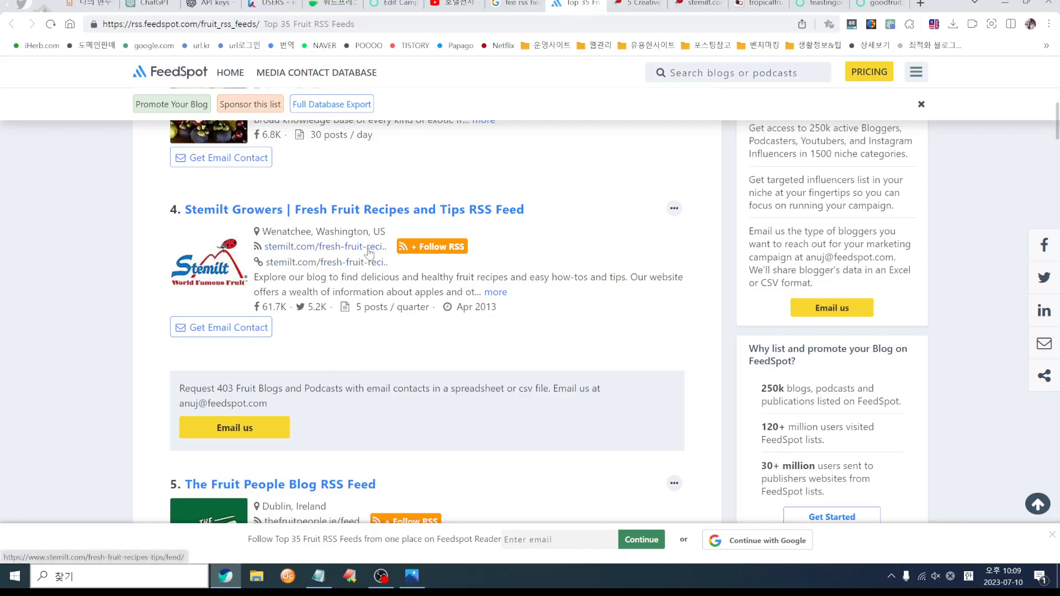
left_click(358, 247)
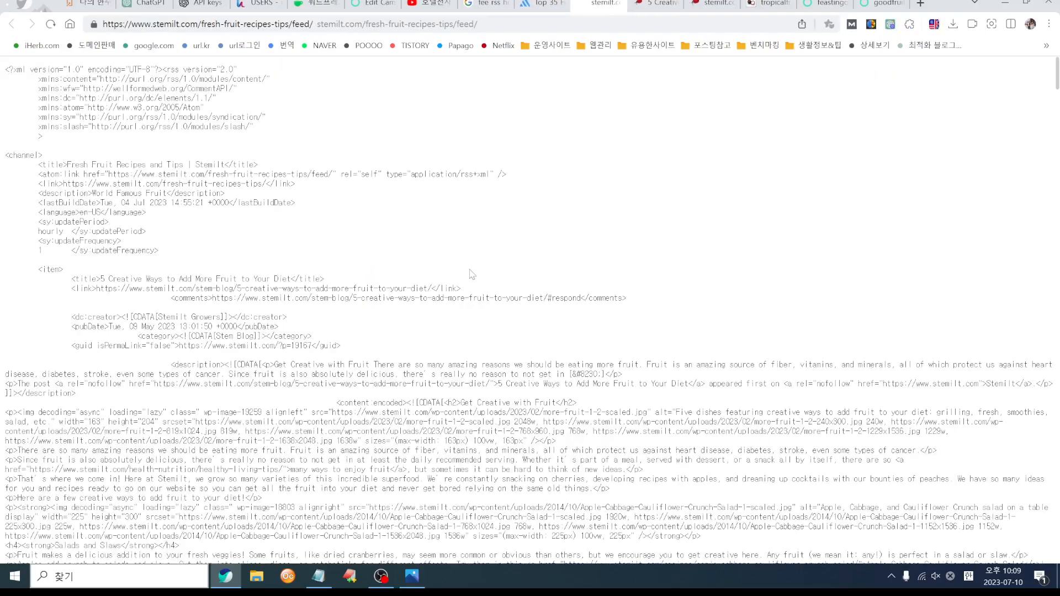
left_click(270, 26)
key("ctrl+c")
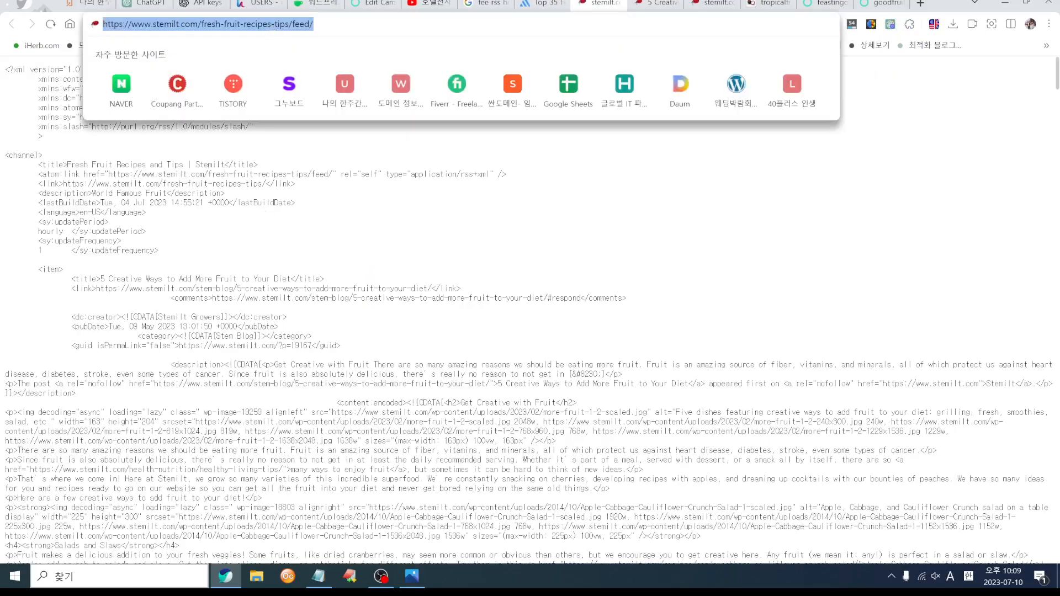
left_click(385, 4)
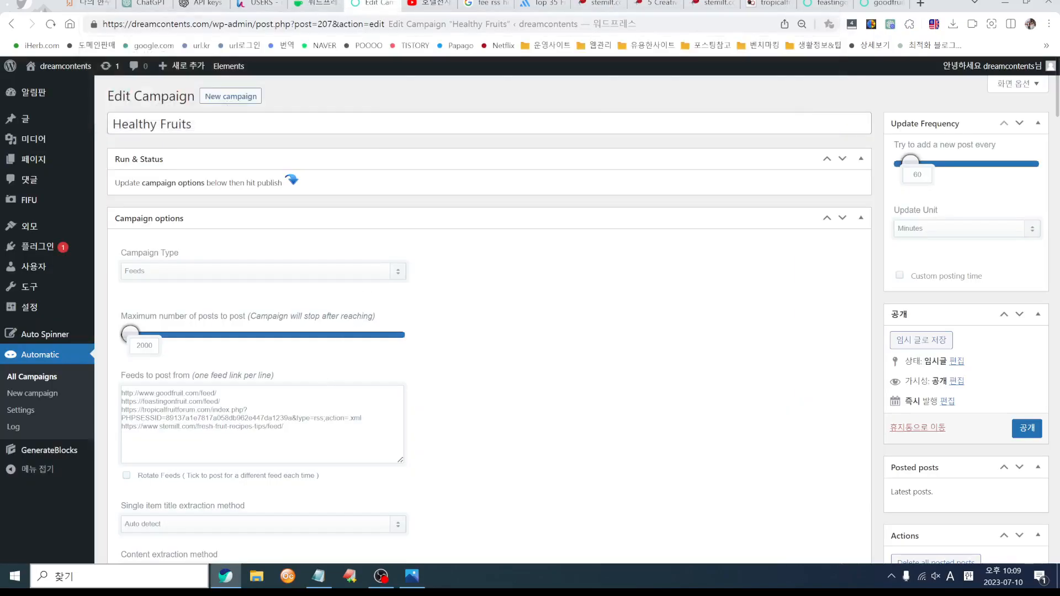
key("ctrl+v")
key("ctrl+z")
left_click(543, 4)
scroll(356, 349, "down", 5)
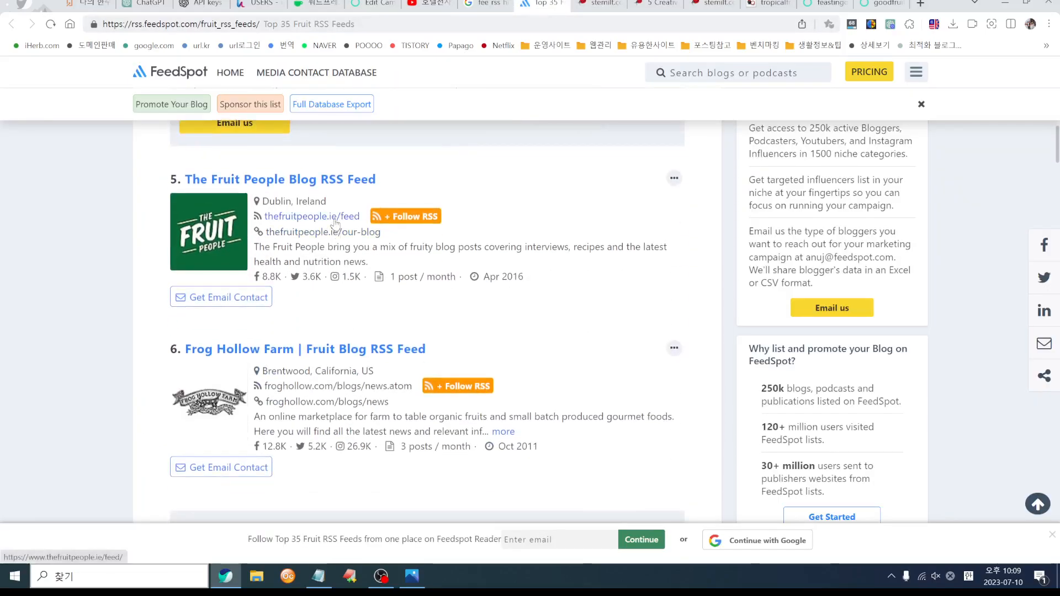
left_click(332, 221)
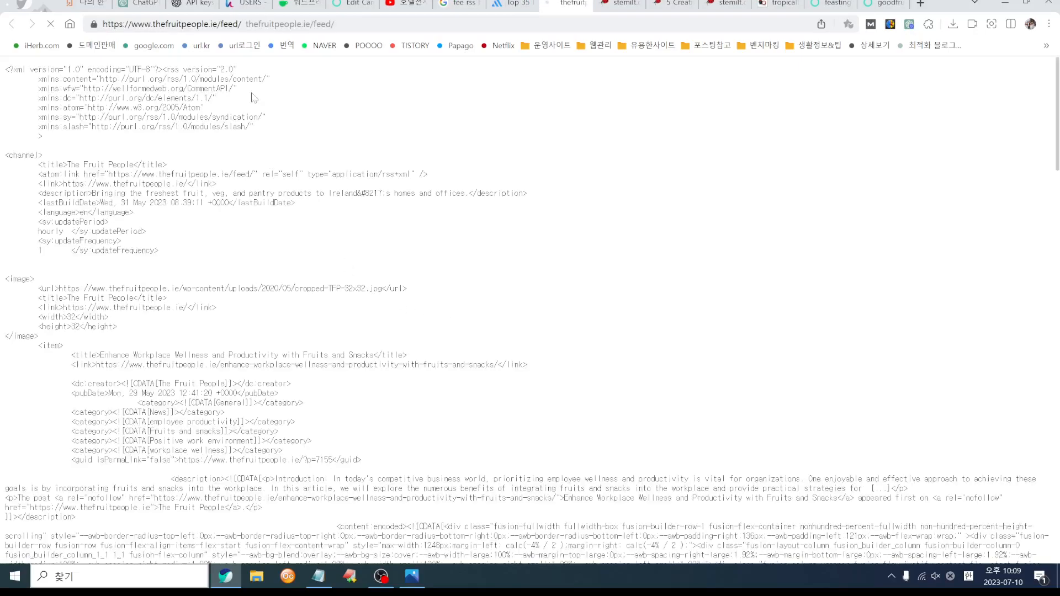
left_click(386, 24)
key("ctrl+c")
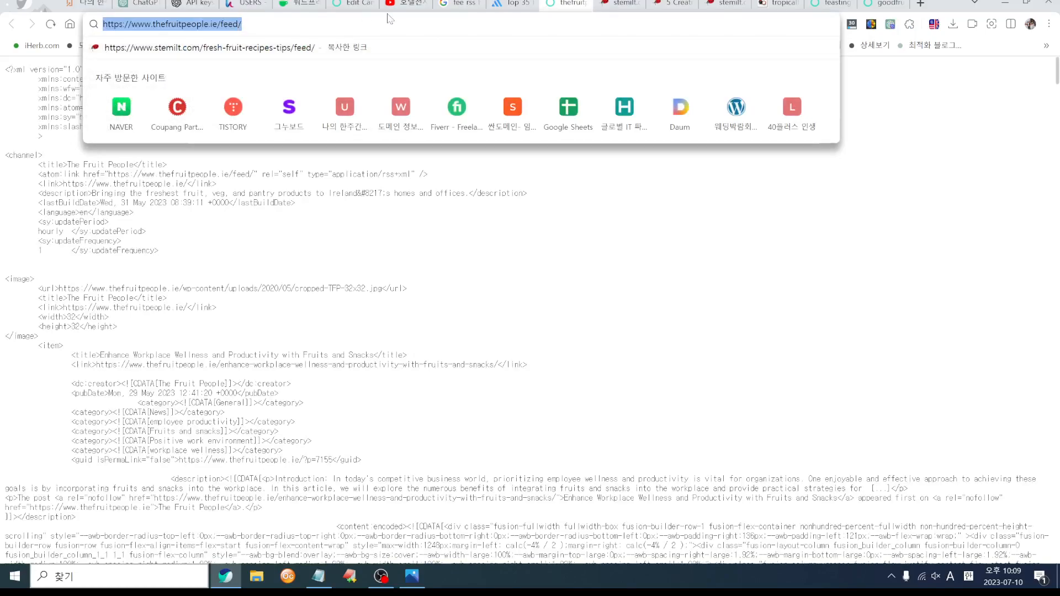
left_click(345, 4)
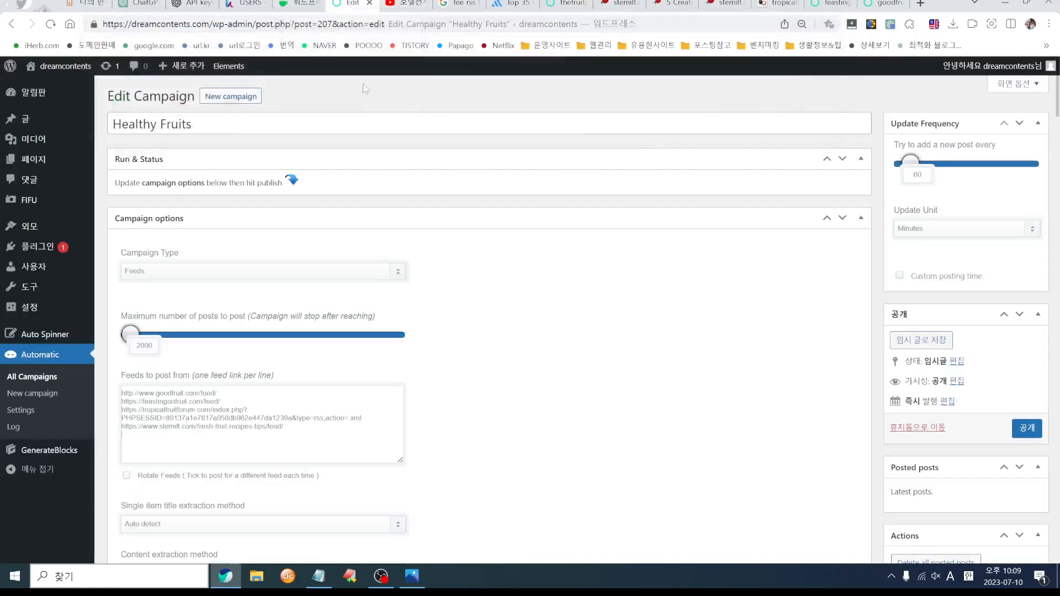
key("ctrl+v")
scroll(486, 459, "down", 4)
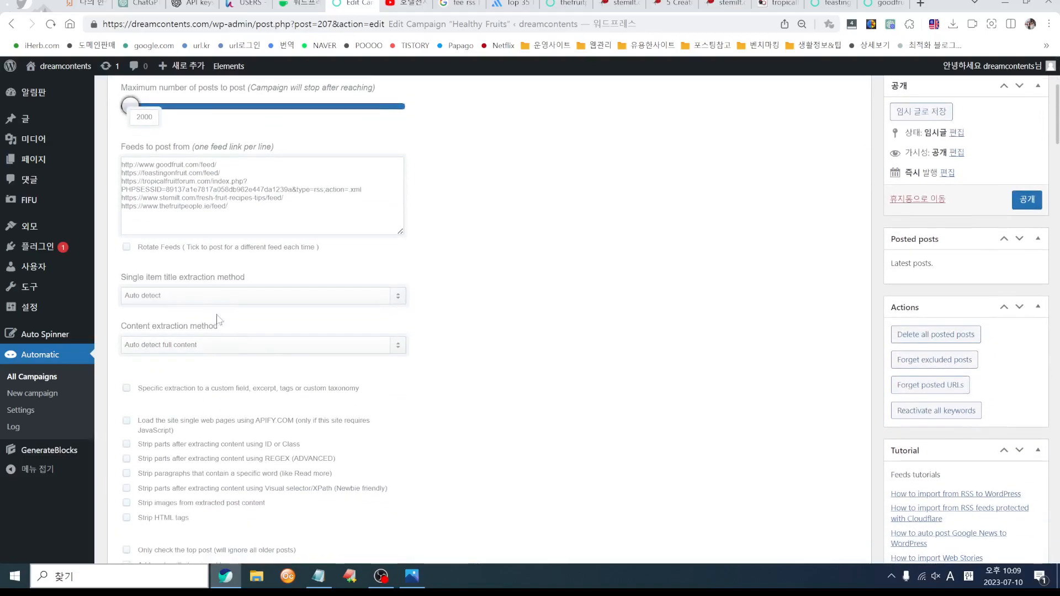
left_click(126, 248)
- Assign the campaign's posts to the Healthy Fruits category under Categories & Tags
scroll(540, 376, "down", 7)
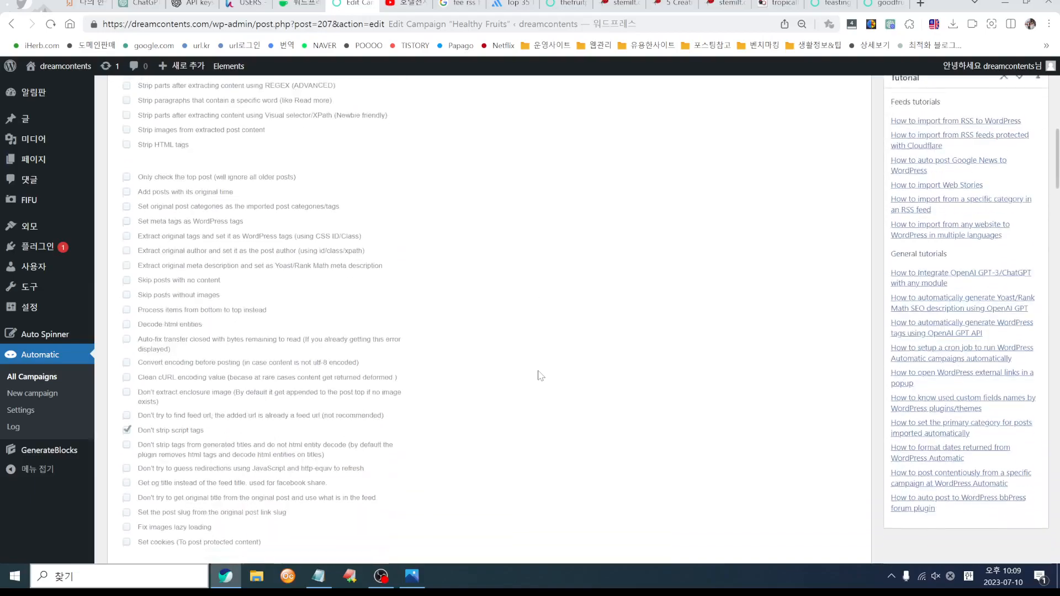
scroll(540, 375, "down", 1)
scroll(540, 375, "down", 8)
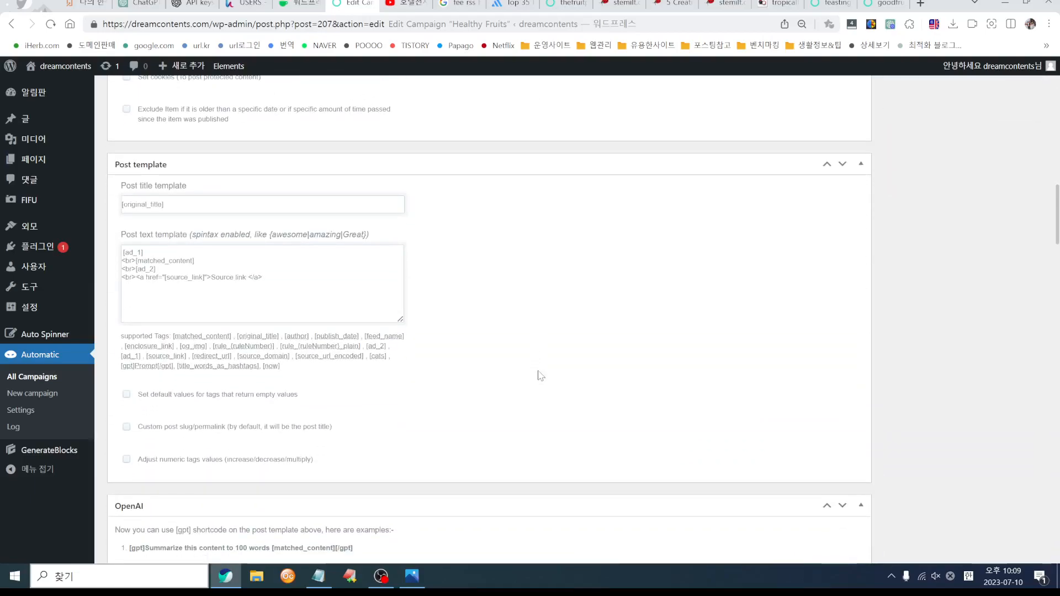
scroll(540, 376, "down", 10)
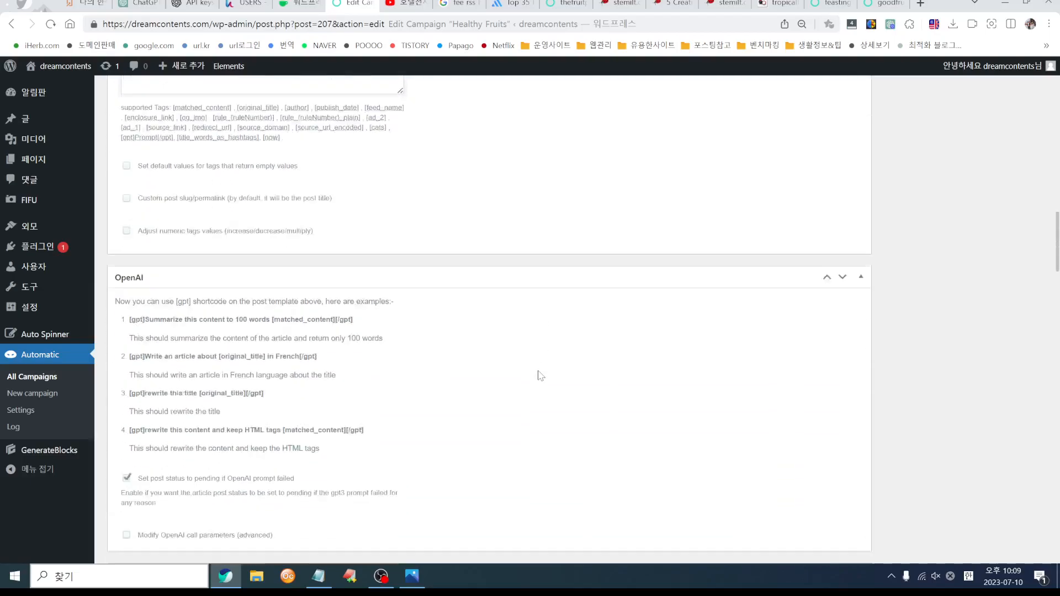
scroll(540, 376, "down", 10)
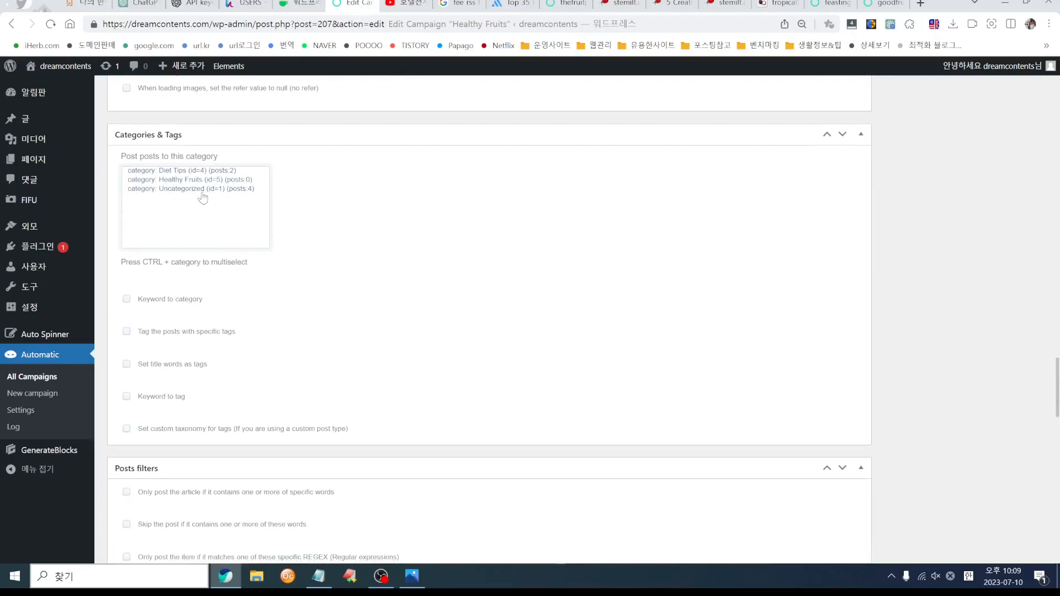
left_click(199, 180)
- Review the campaign's post filters, rewriting, content modification and link settings, and recheck the feed and extraction options
scroll(368, 307, "down", 4)
scroll(369, 307, "down", 3)
scroll(369, 307, "down", 14)
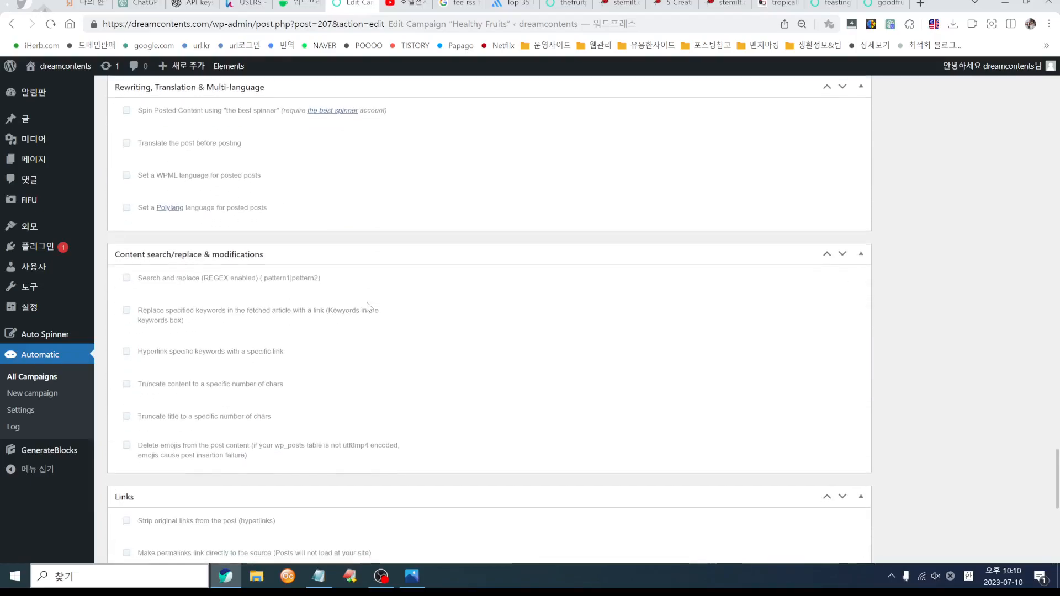
scroll(343, 285, "down", 2)
scroll(437, 402, "up", 20)
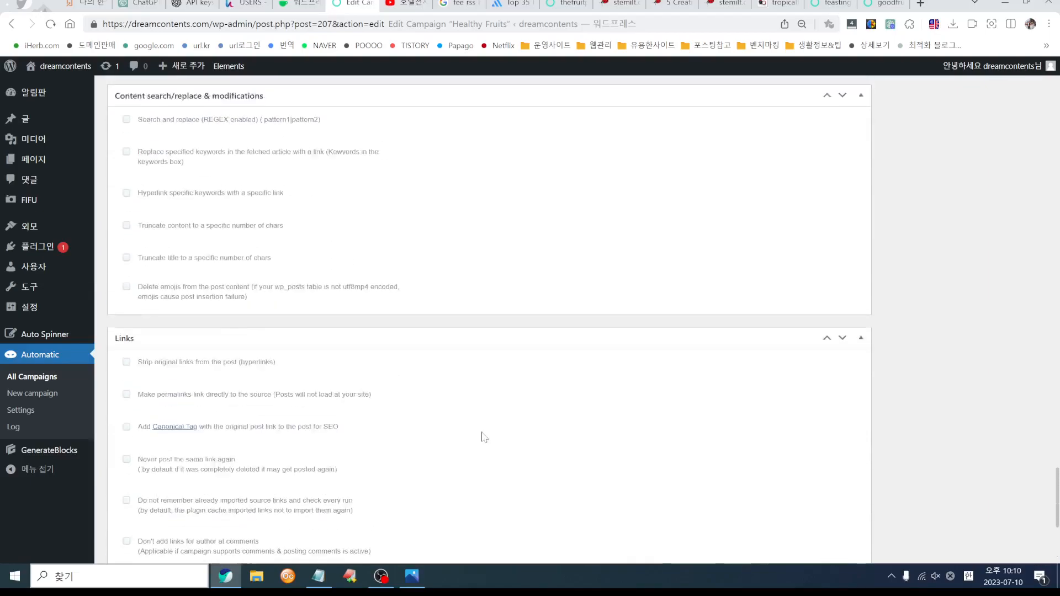
scroll(482, 437, "up", 15)
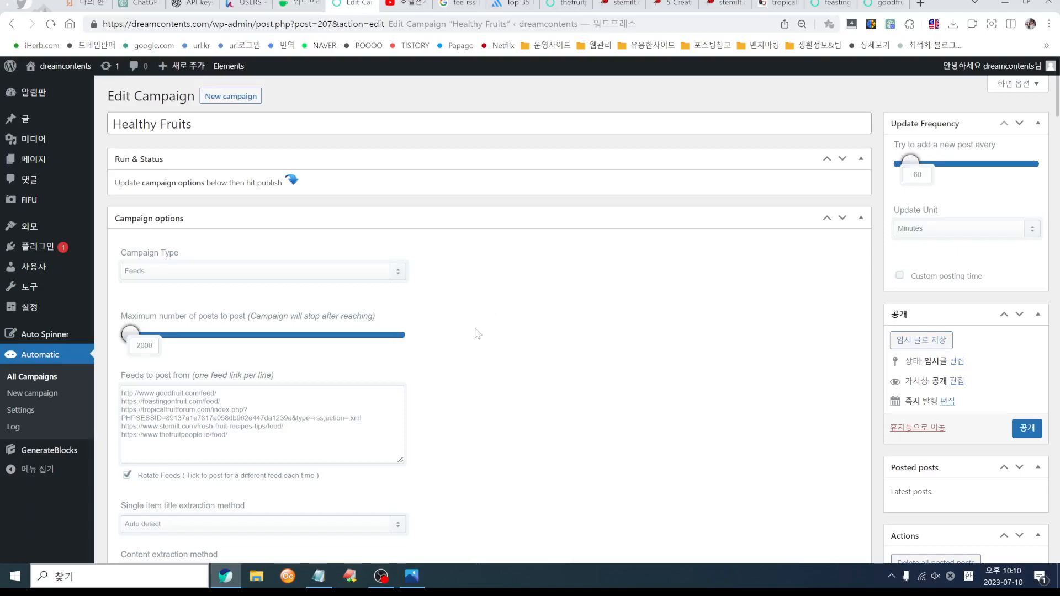
scroll(495, 364, "down", 6)
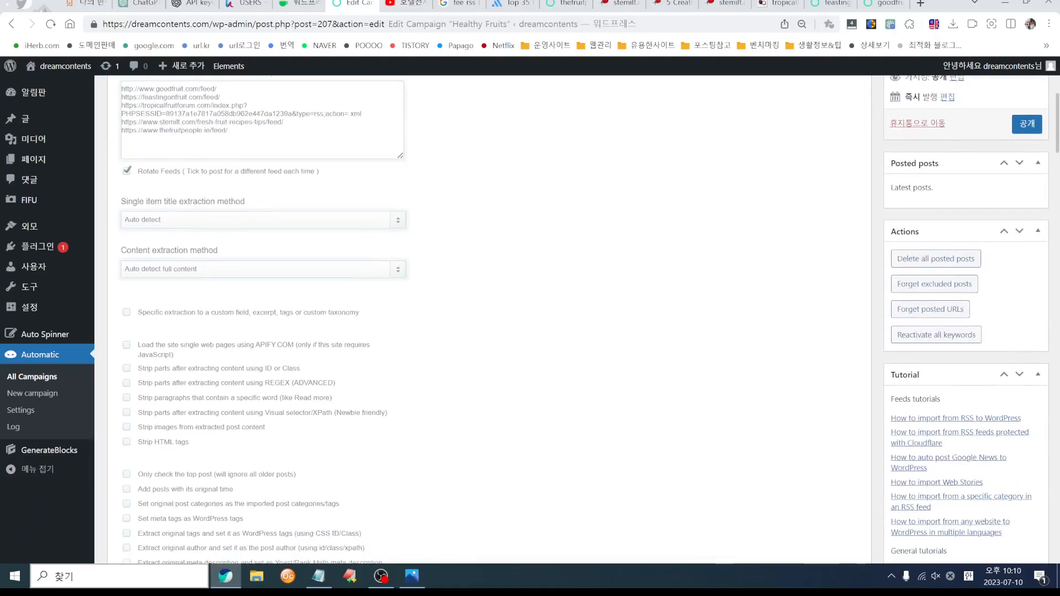
scroll(482, 320, "down", 2)
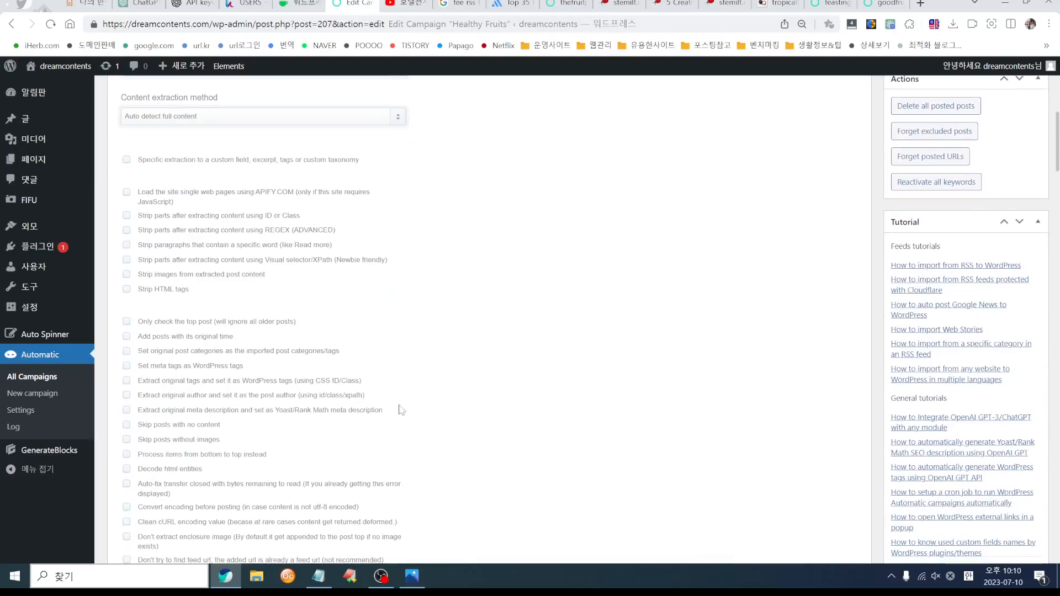
scroll(398, 412, "down", 3)
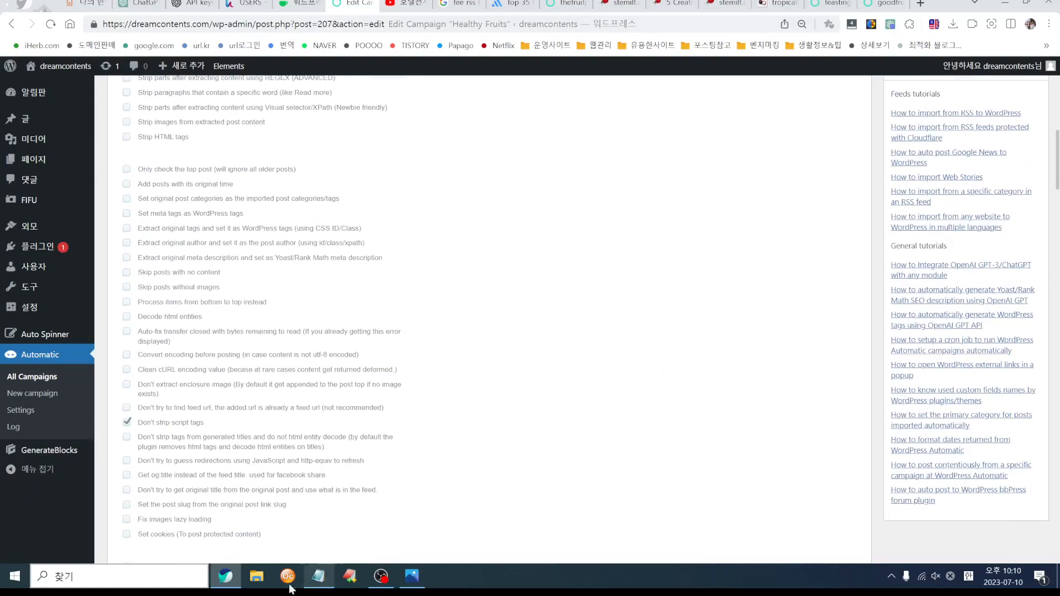
- Close the 6.jpg image and browse in File Explorer to D: > WEB > 워드프레스 > 구매 Plug-in > WP-Automatic-plugin > automatic_setting
left_click(407, 583)
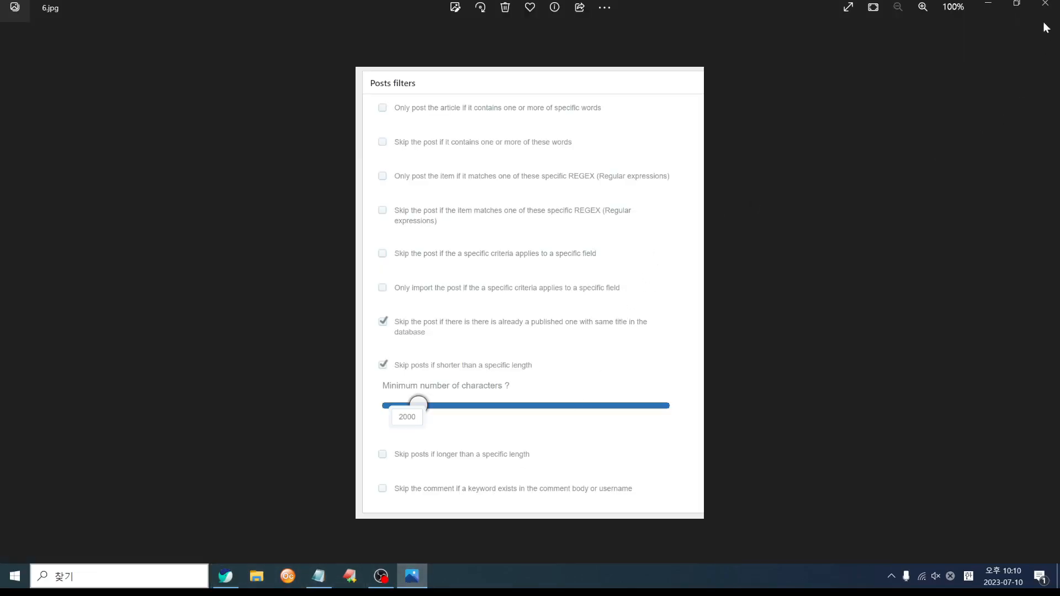
left_click(1044, 5)
left_click(256, 576)
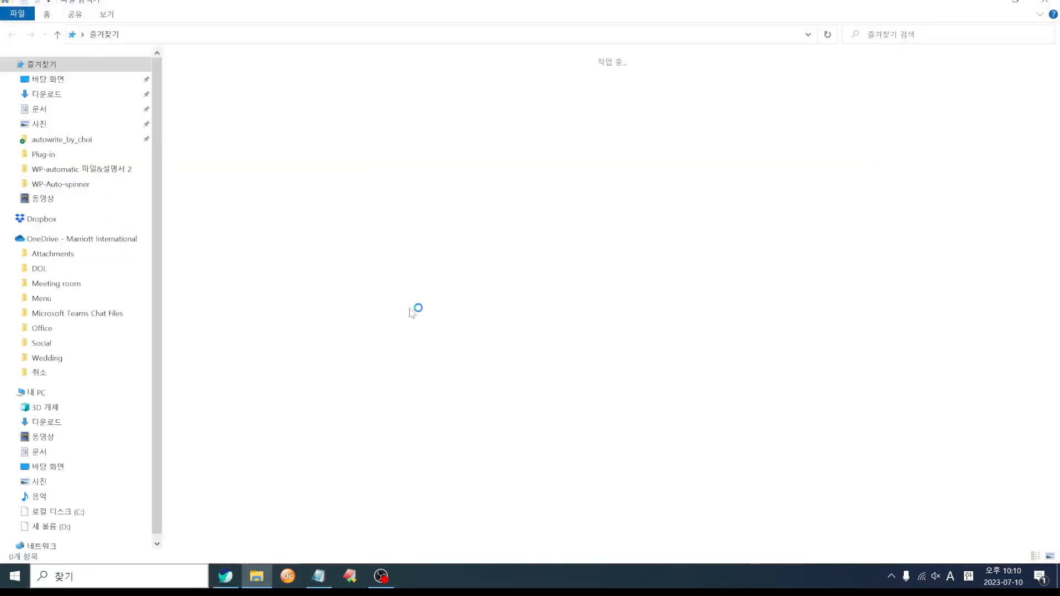
left_click(53, 526)
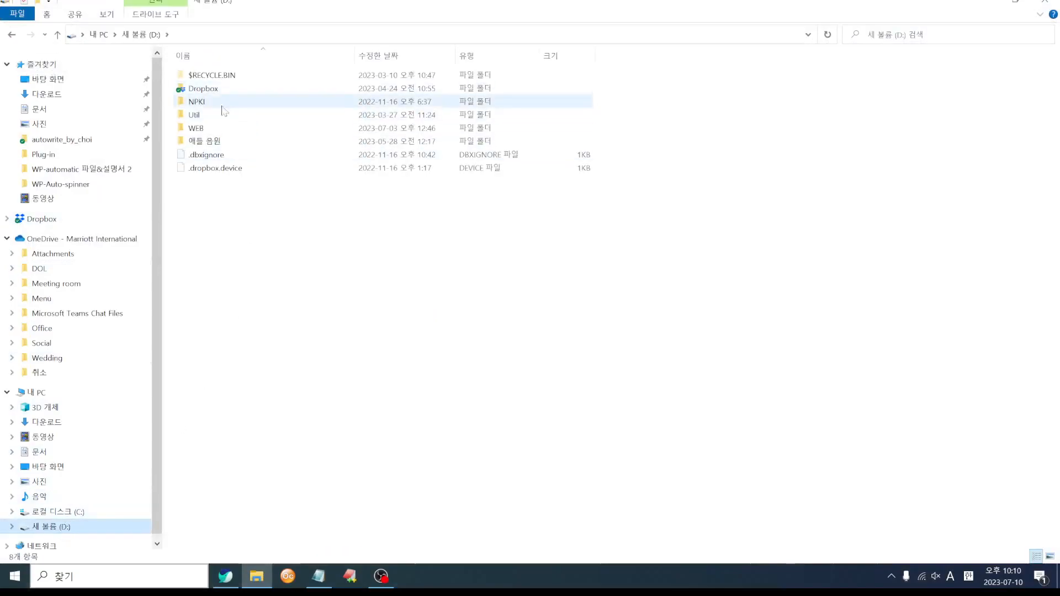
double_click(196, 128)
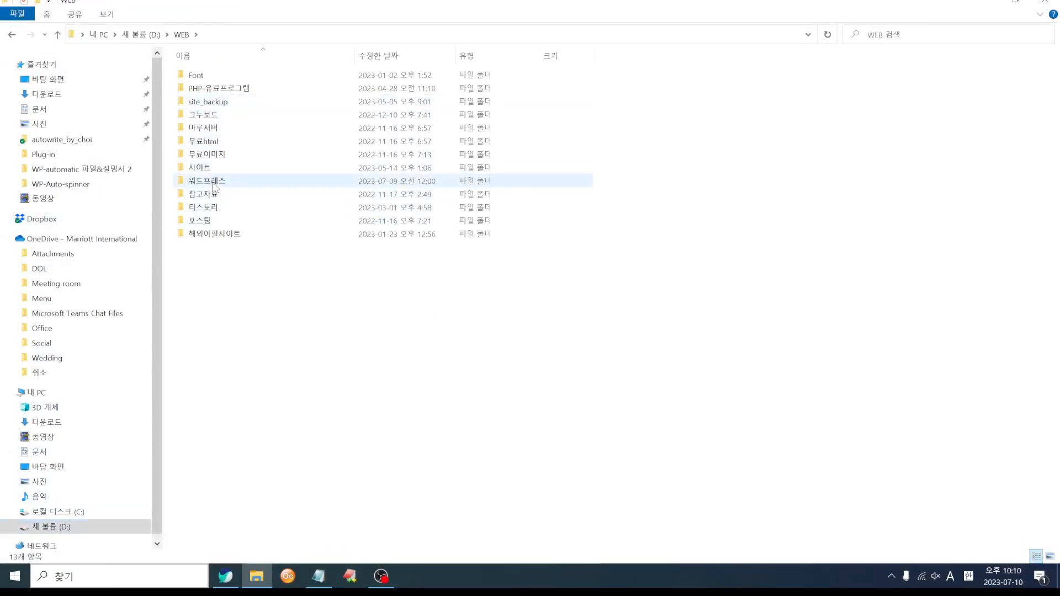
double_click(213, 182)
double_click(212, 79)
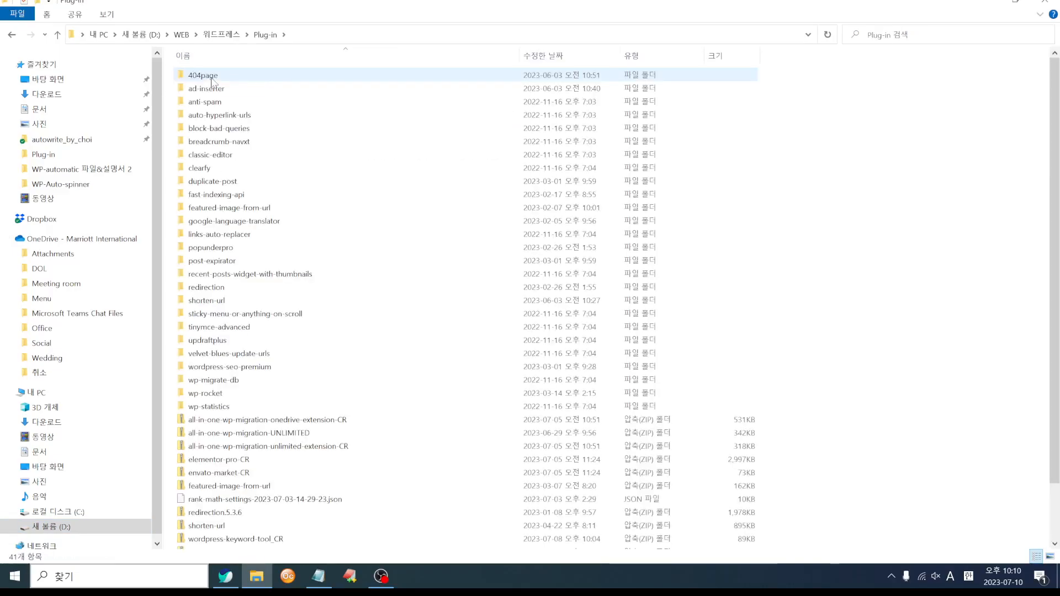
left_click(221, 34)
double_click(220, 101)
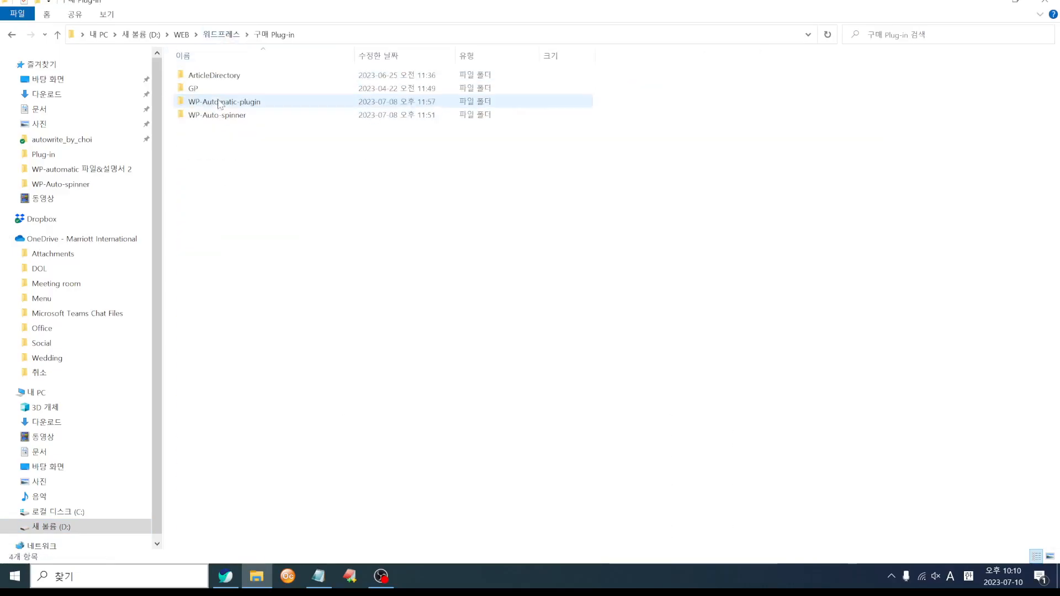
double_click(229, 102)
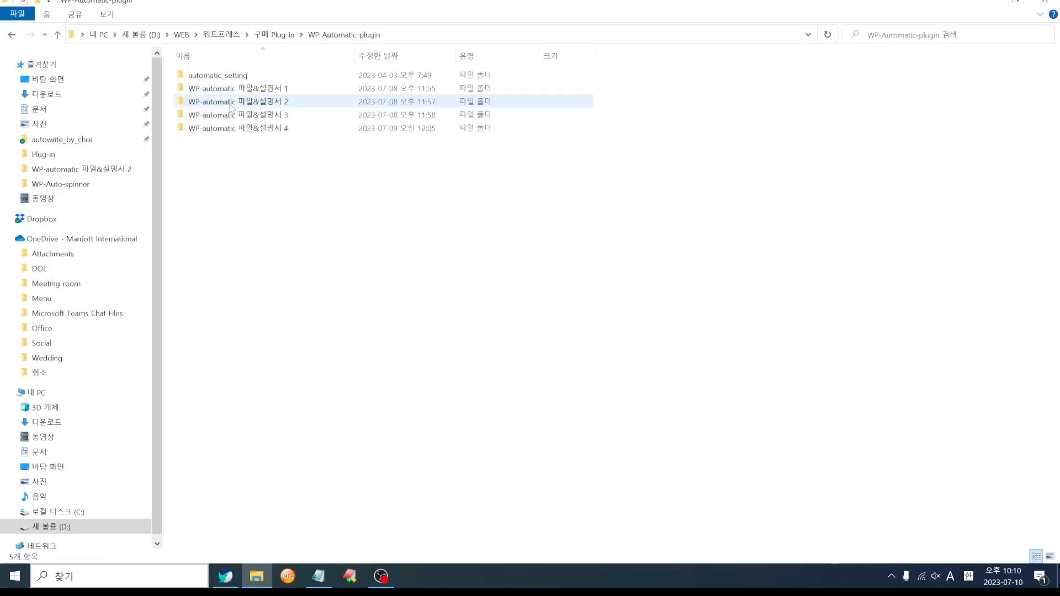
double_click(219, 76)
- Open the reference screenshot 1.jpg and advance to the next image, close File Explorer, and return to the campaign's options in the browser
left_click(217, 88)
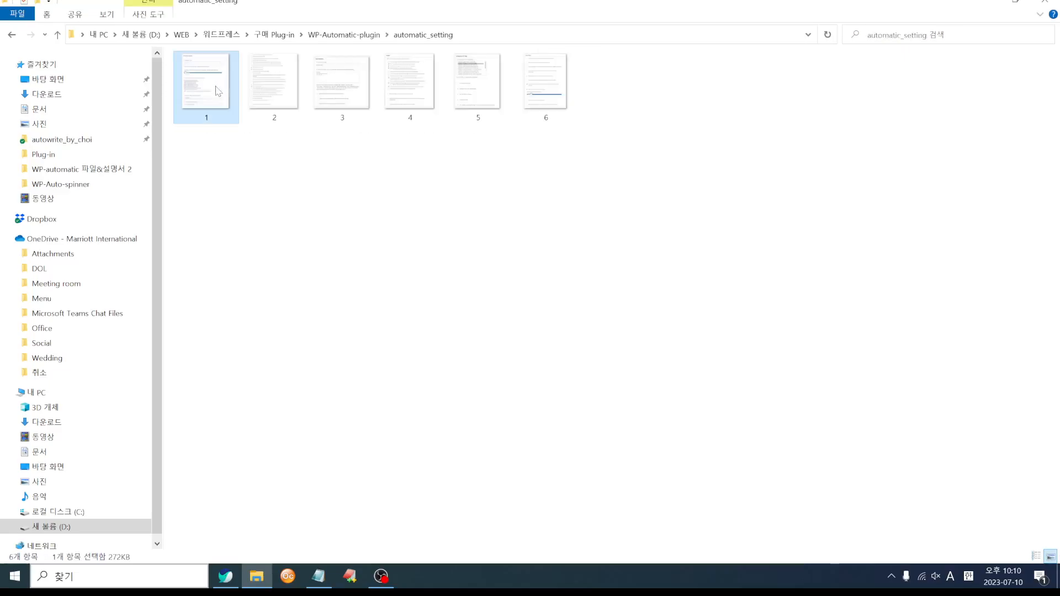
double_click(218, 91)
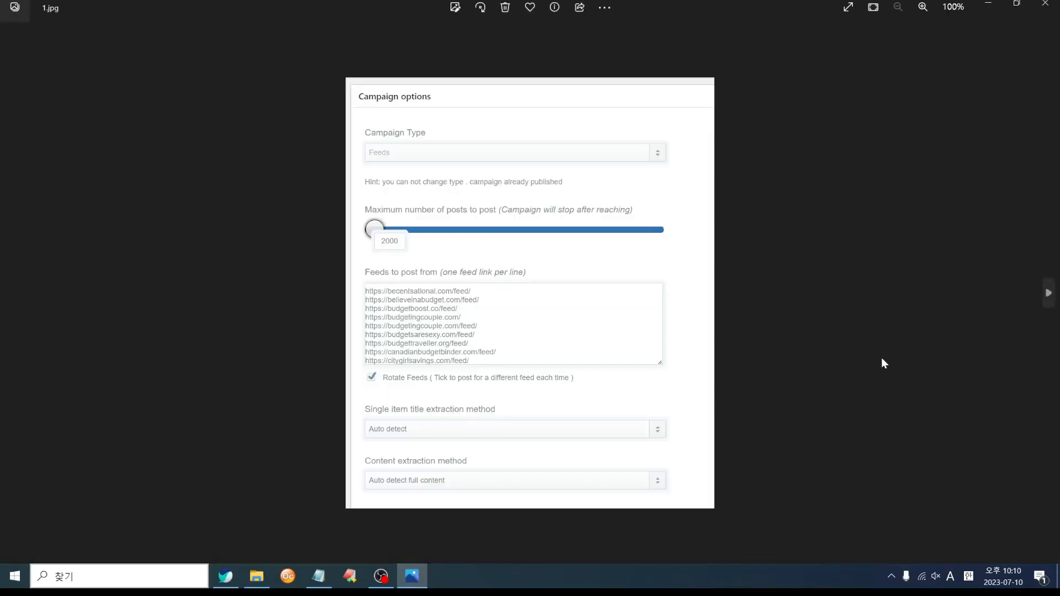
left_click(1052, 297)
key("alt+Tab")
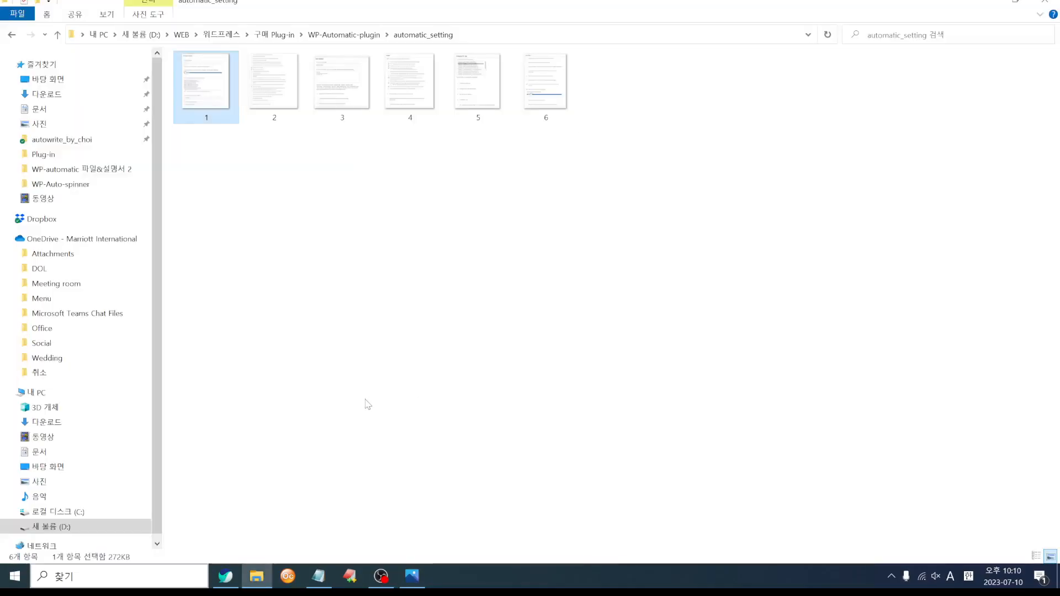
key("alt+Tab")
key("alt+Tab")
left_click(1045, 3)
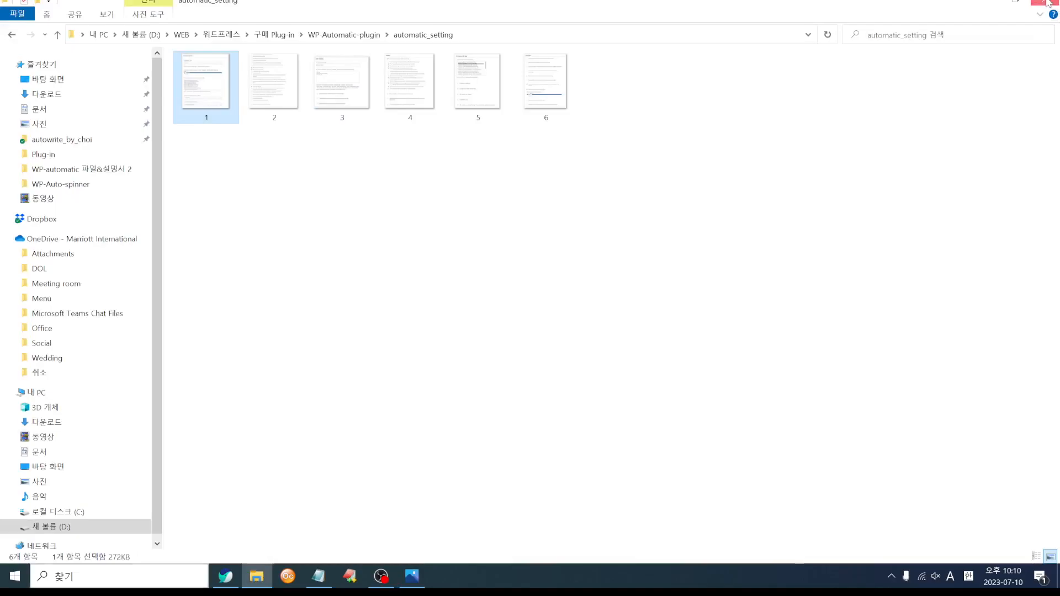
left_click(226, 576)
scroll(331, 414, "down", 2)
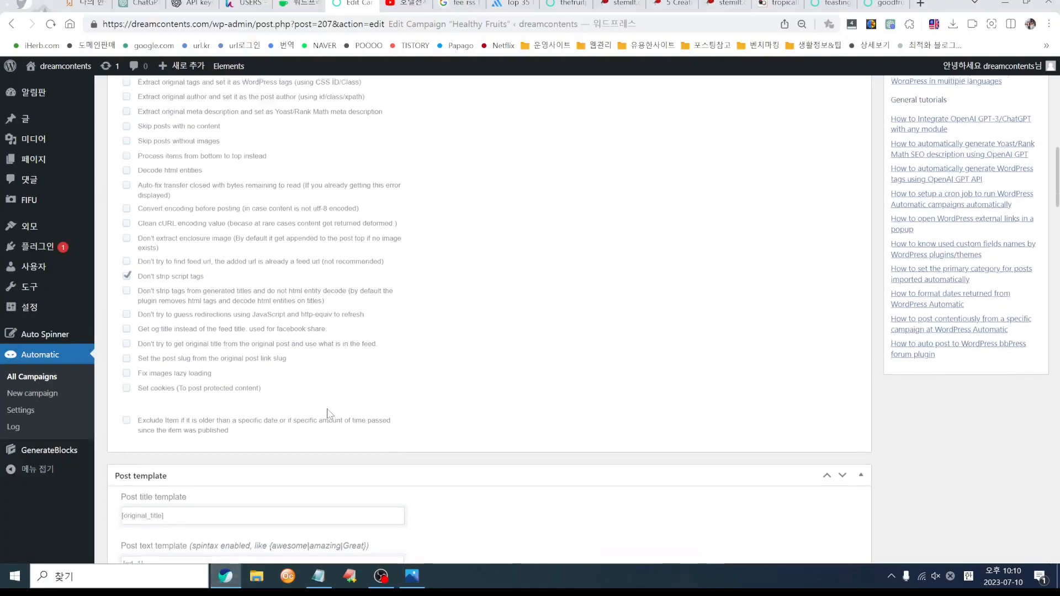
- Compare the campaign's feed-processing options with reference image 2.jpg, and advance the image viewer to 3.jpg
scroll(331, 415, "up", 4)
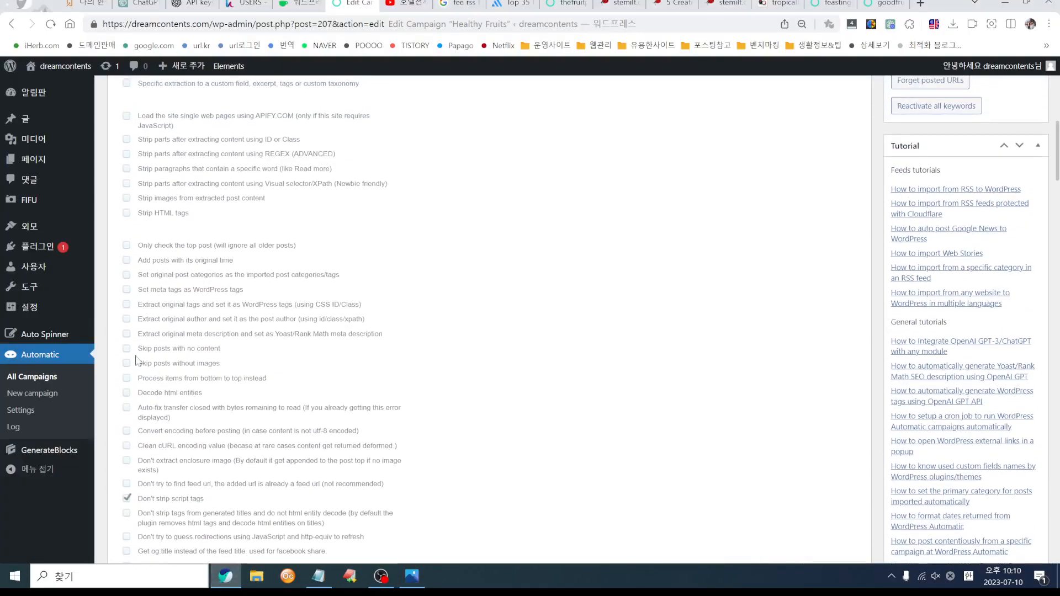
key("alt+Tab")
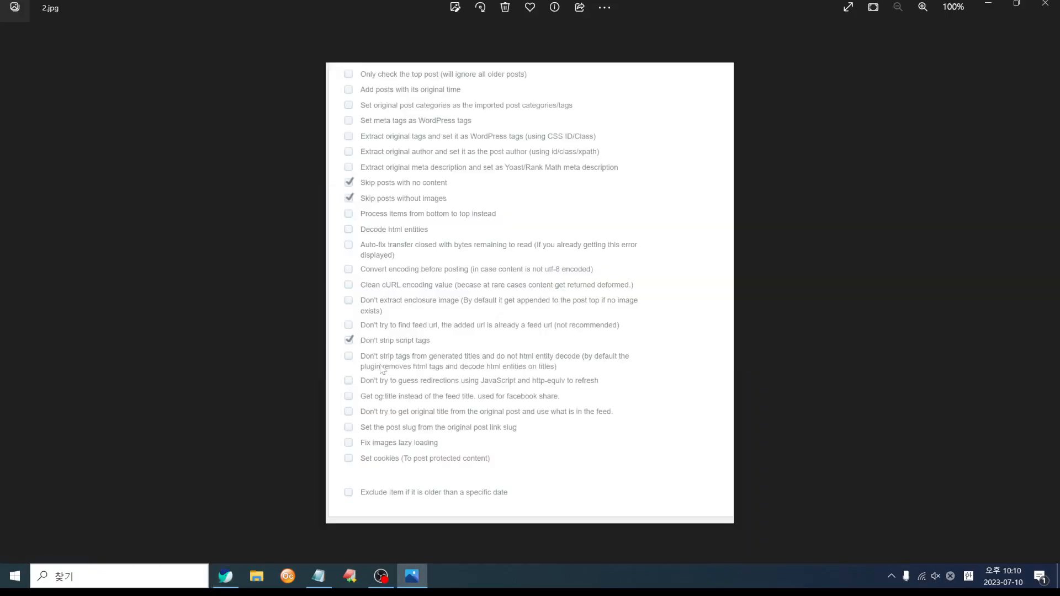
key("alt+Tab")
key("alt+Tab")
left_click(1048, 293)
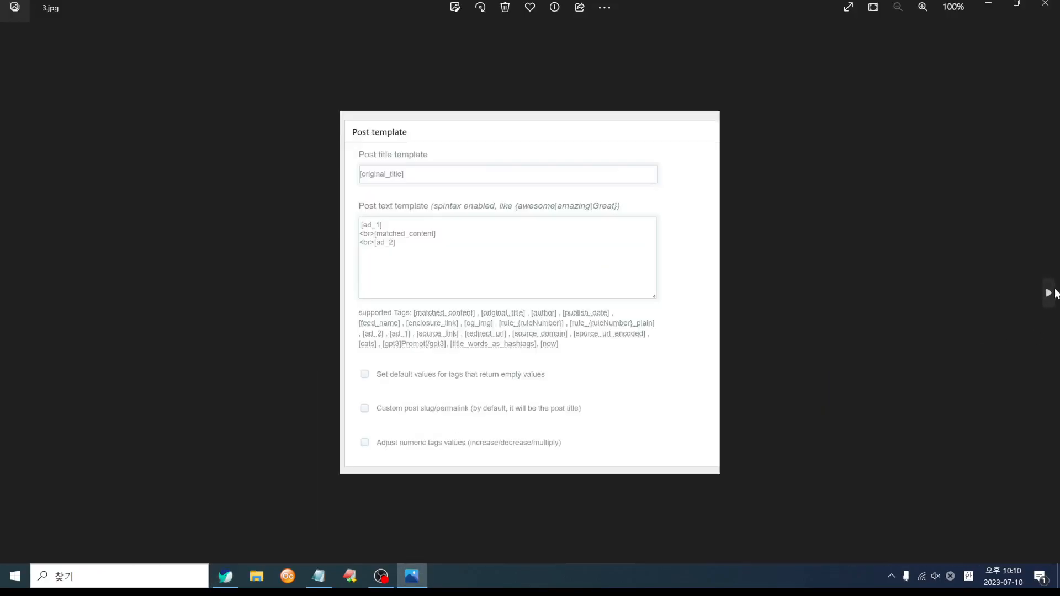
- Remove [ad_1] and [ad_2] from the campaign's post text template and put the source link on its own line
key("alt+Tab")
scroll(265, 447, "down", 10)
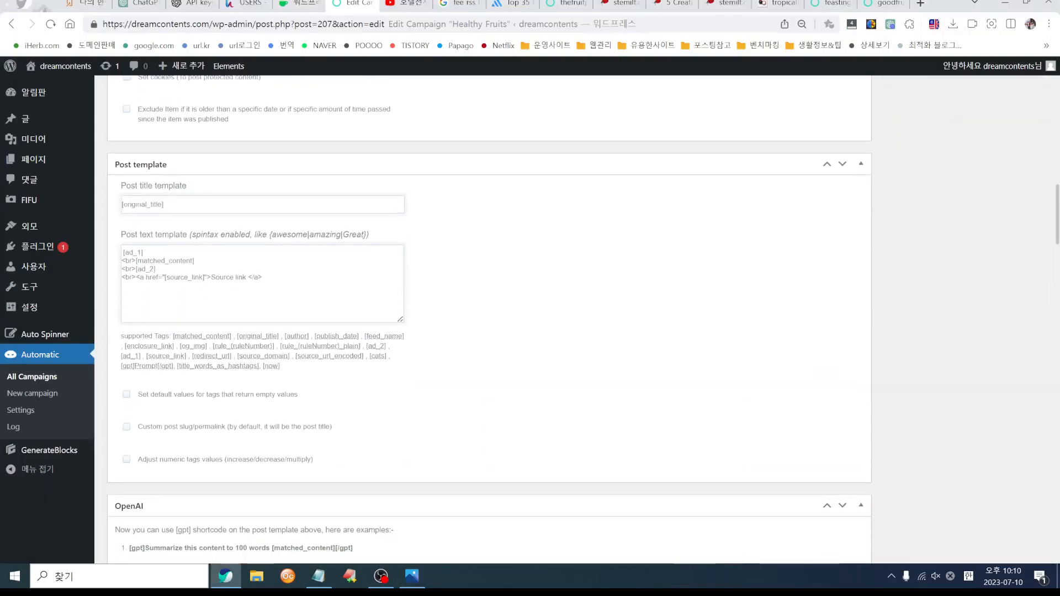
left_click_drag(145, 254, 78, 255)
key("BackSpace")
key("Delete")
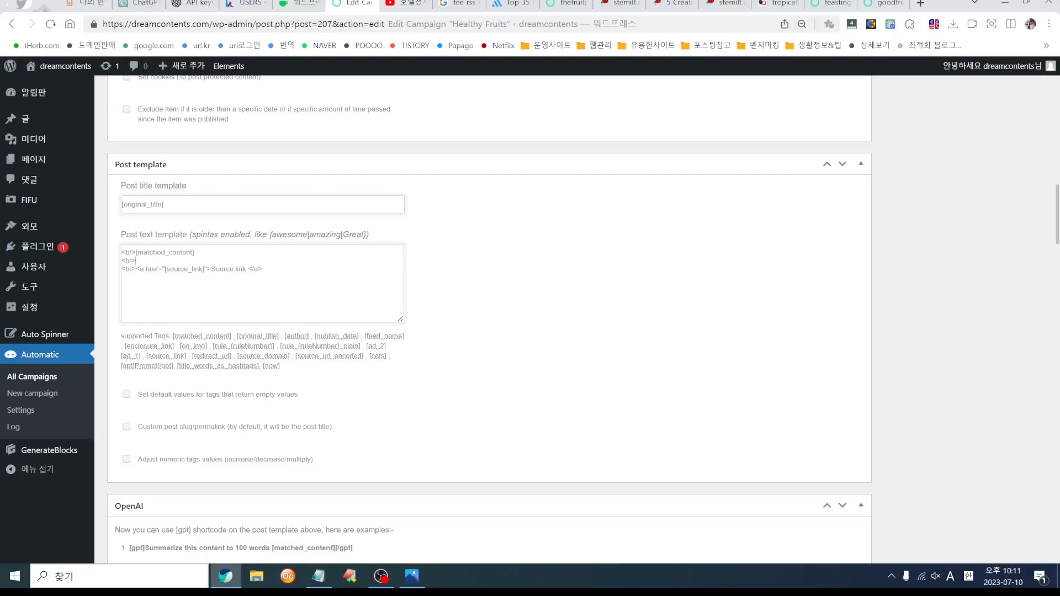
key("Return")
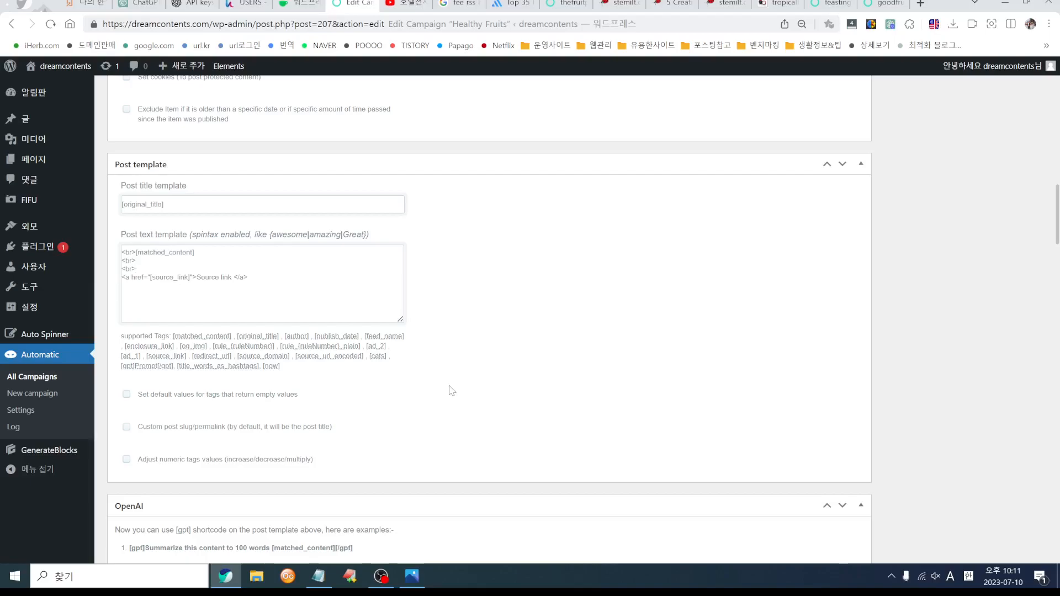
- Check the campaign's post template options against reference image 3.jpg, and advance the image viewer to 4.jpg
scroll(451, 391, "down", 2)
key("alt+Tab")
key("alt+Tab")
scroll(482, 423, "down", 5)
key("alt+Tab")
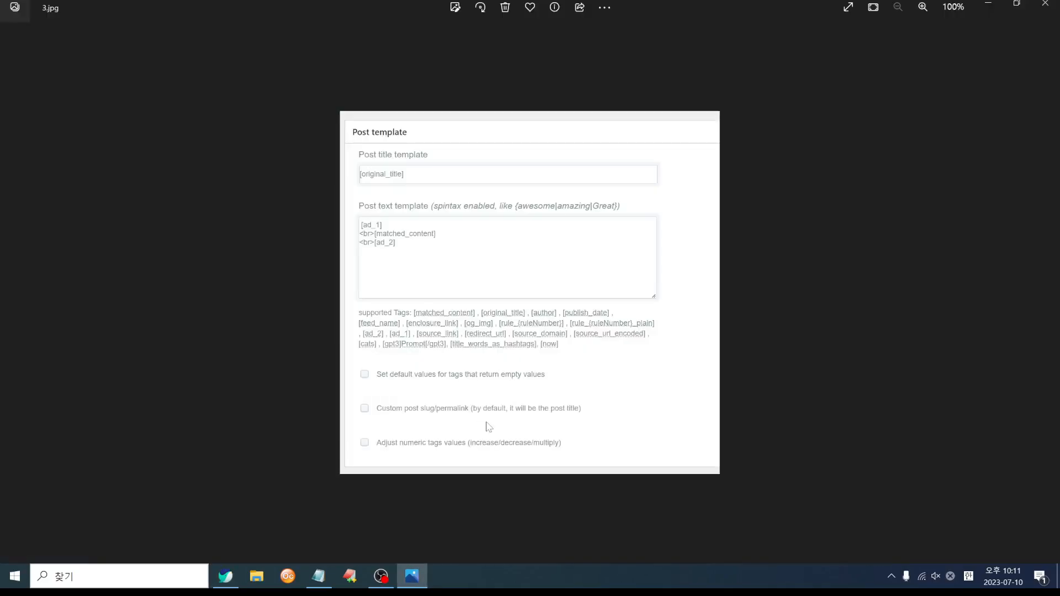
left_click(1048, 293)
key("alt+Tab")
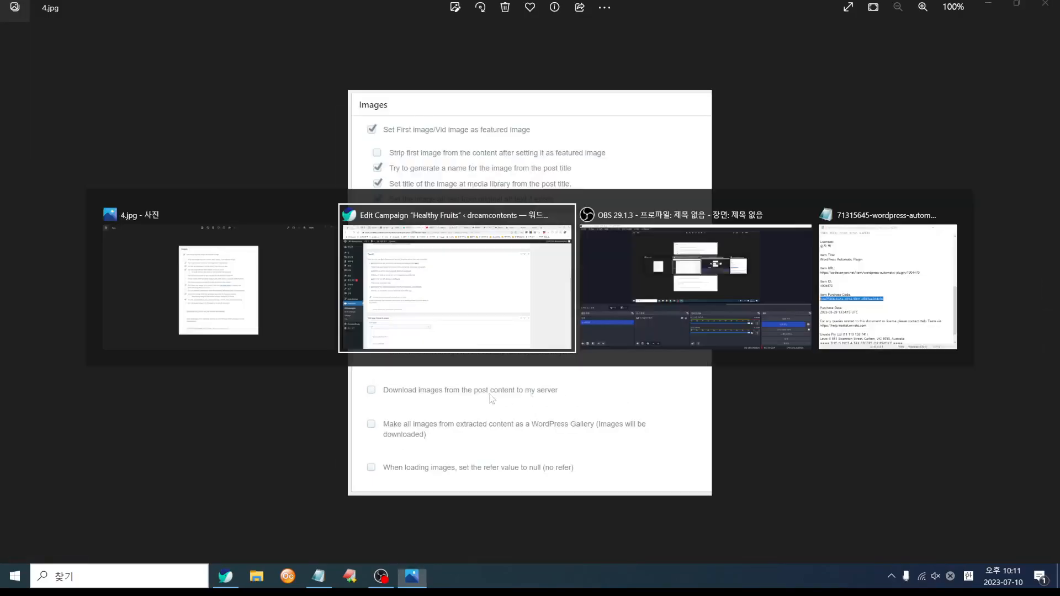
- In the Images options, enable generating the image name and media library title from the post title, and setting alt text from the original
scroll(401, 407, "down", 6)
scroll(399, 406, "up", 4)
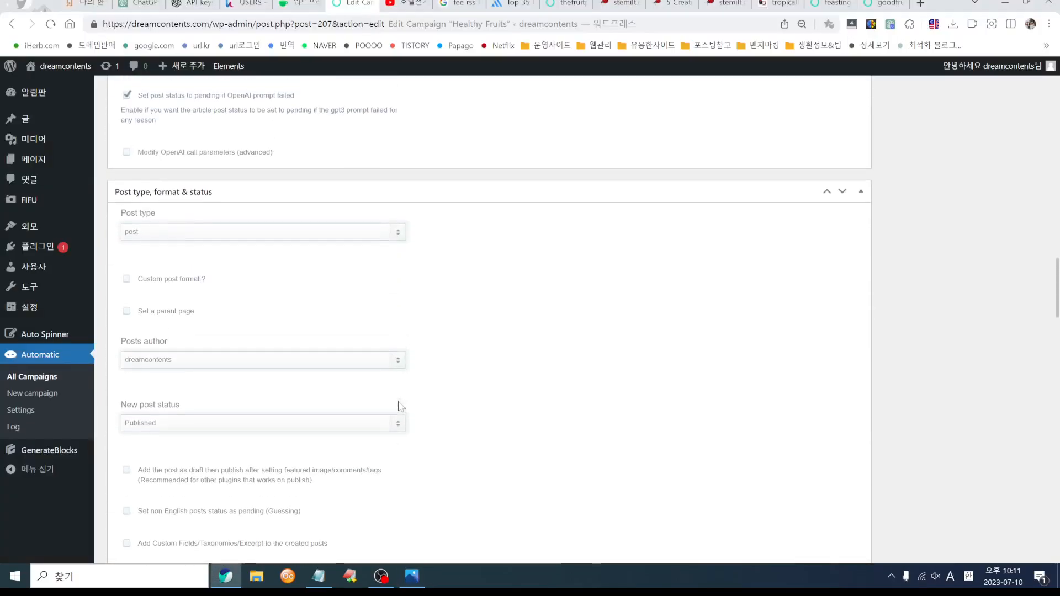
scroll(301, 431, "down", 6)
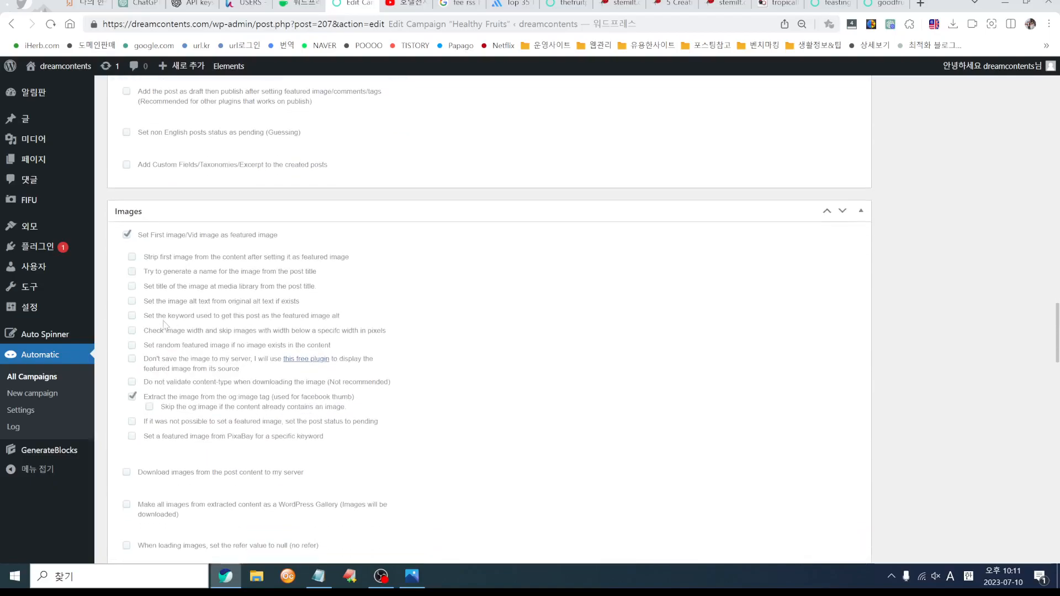
key("alt+Tab")
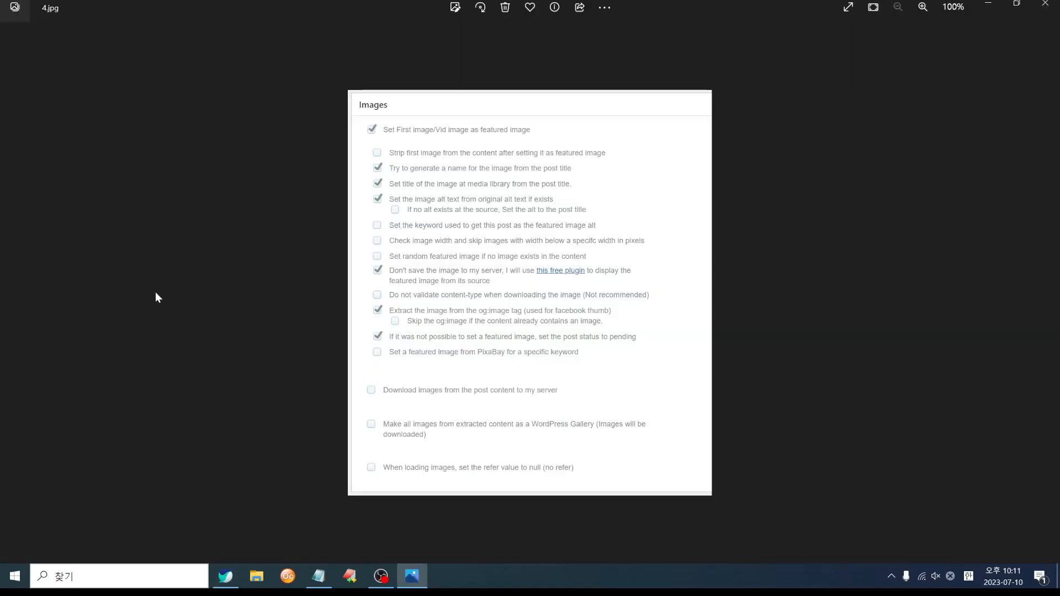
key("alt+Tab")
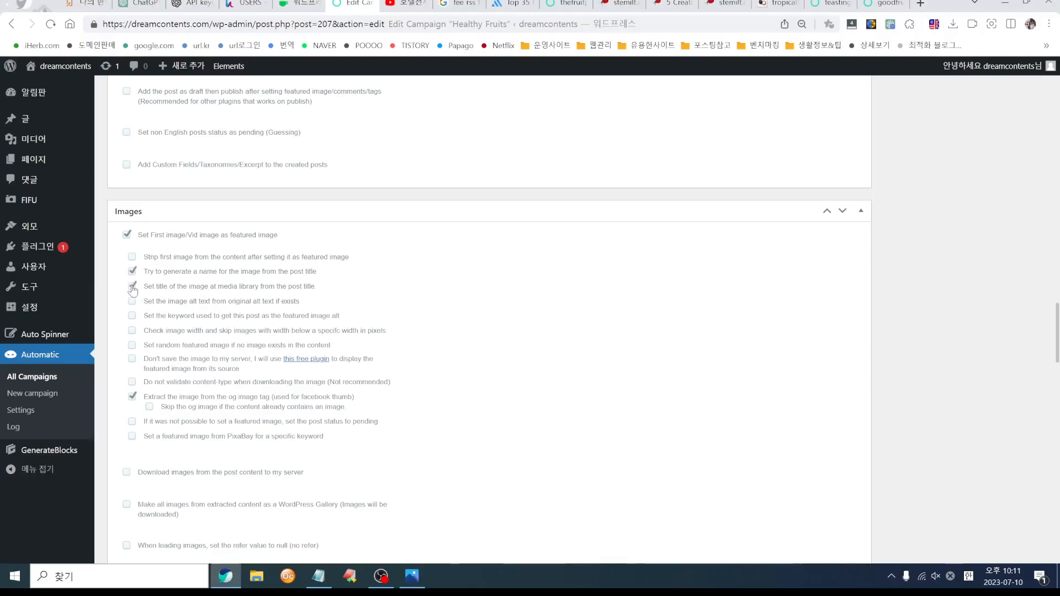
key("alt+Tab")
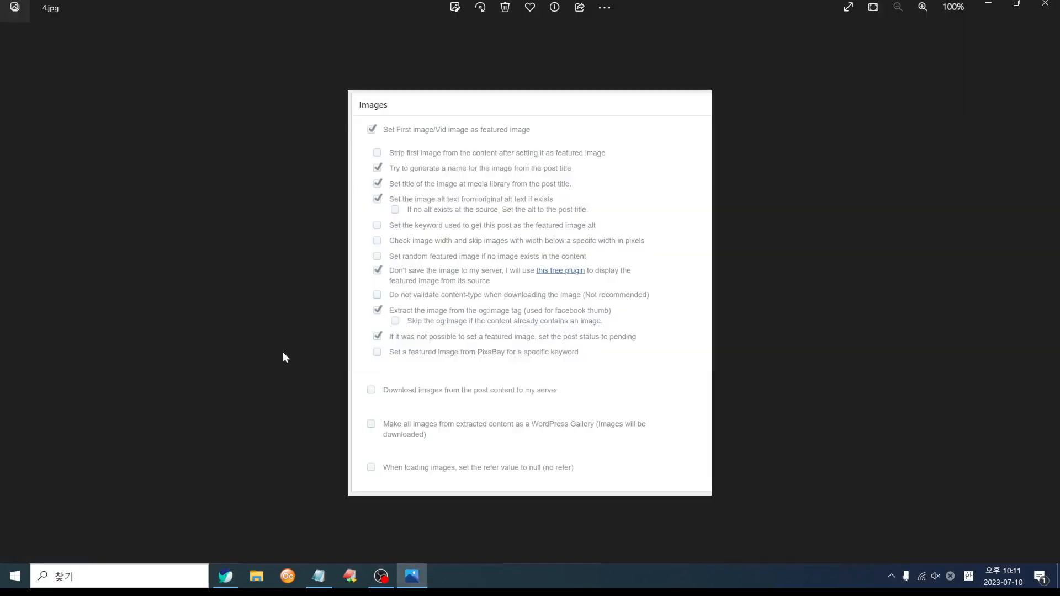
key("alt+Tab")
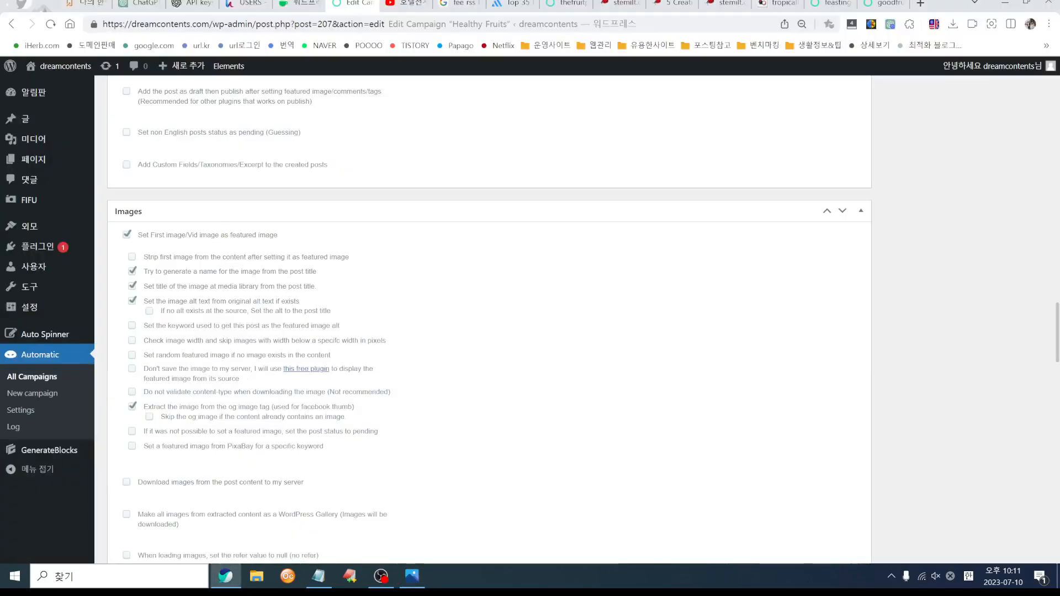
- Following reference image 4.jpg, set the post status to pending when a featured image cannot be set
key("alt+Tab")
key("alt+Tab")
key("alt+Tab")
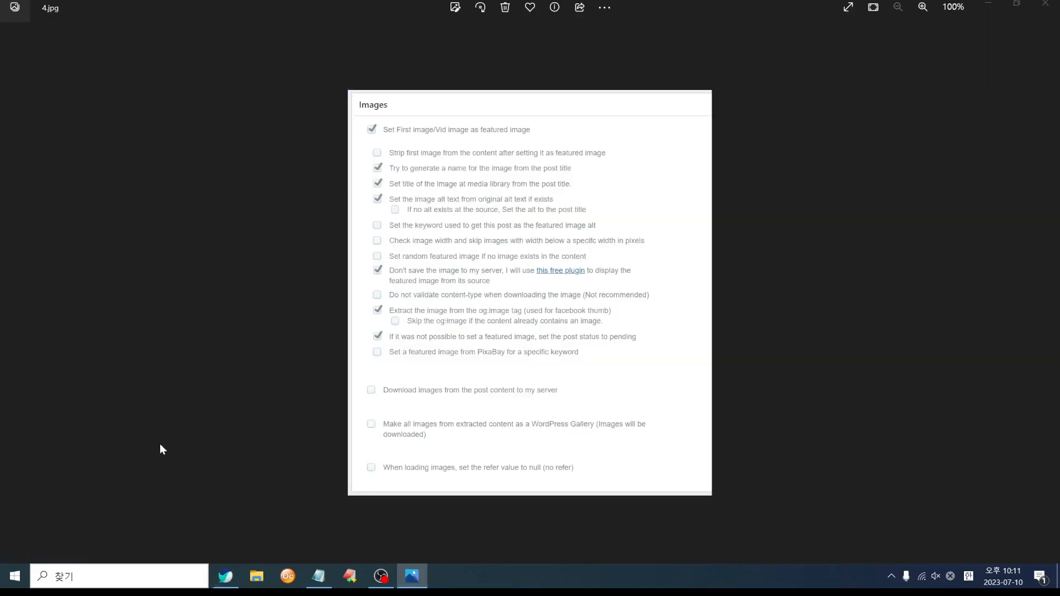
key("alt+Tab")
- Compare the Categories & Tags settings with reference image 5.jpg, and advance the image viewer to 6.jpg
scroll(369, 430, "down", 5)
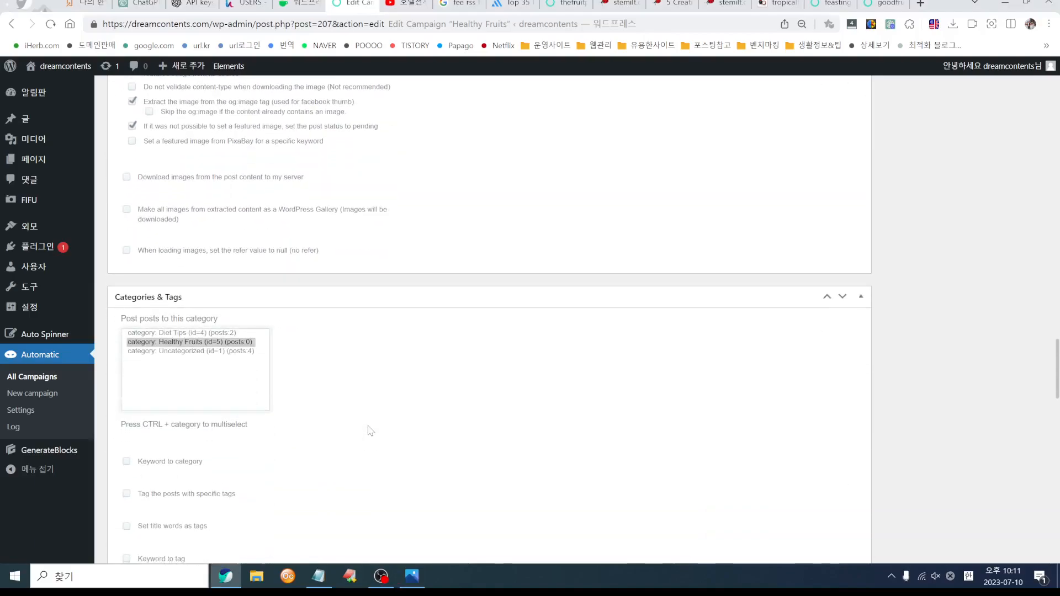
scroll(353, 422, "down", 3)
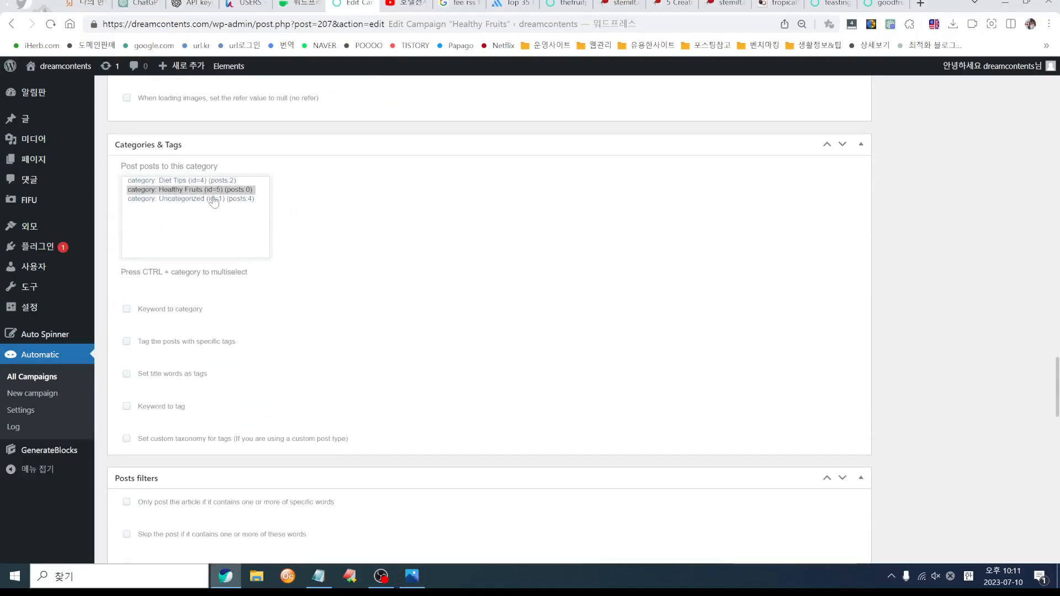
key("alt+Tab")
key("alt+Tab")
key("alt+Tab")
key("Right")
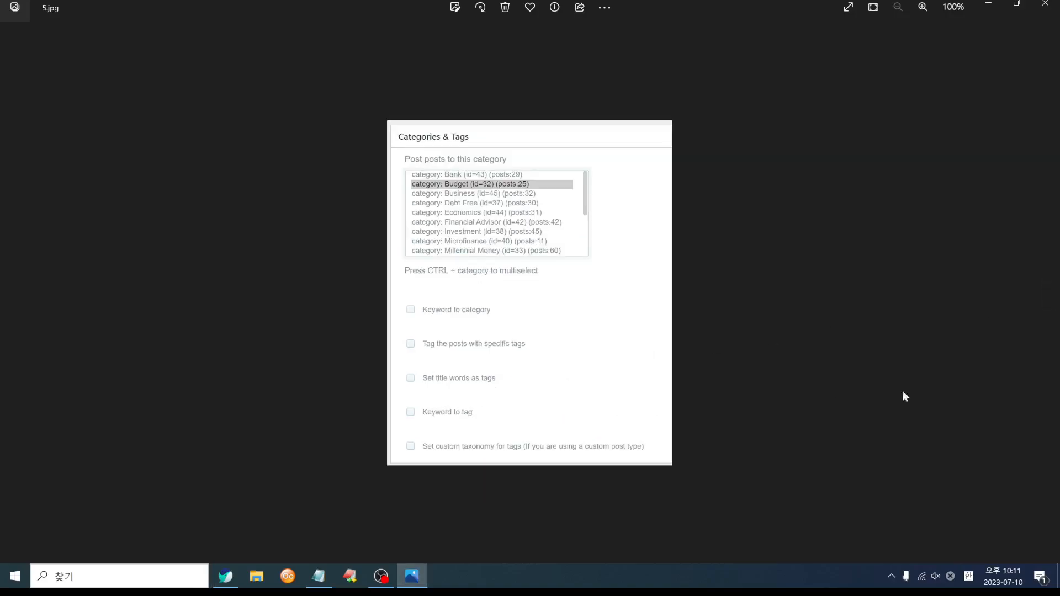
left_click(1045, 296)
- Following 6.jpg, set the Posts filters to skip posts with an already published title and posts shorter than 2000 characters
key("alt+Tab")
scroll(270, 434, "down", 8)
scroll(271, 435, "up", 3)
scroll(271, 435, "down", 3)
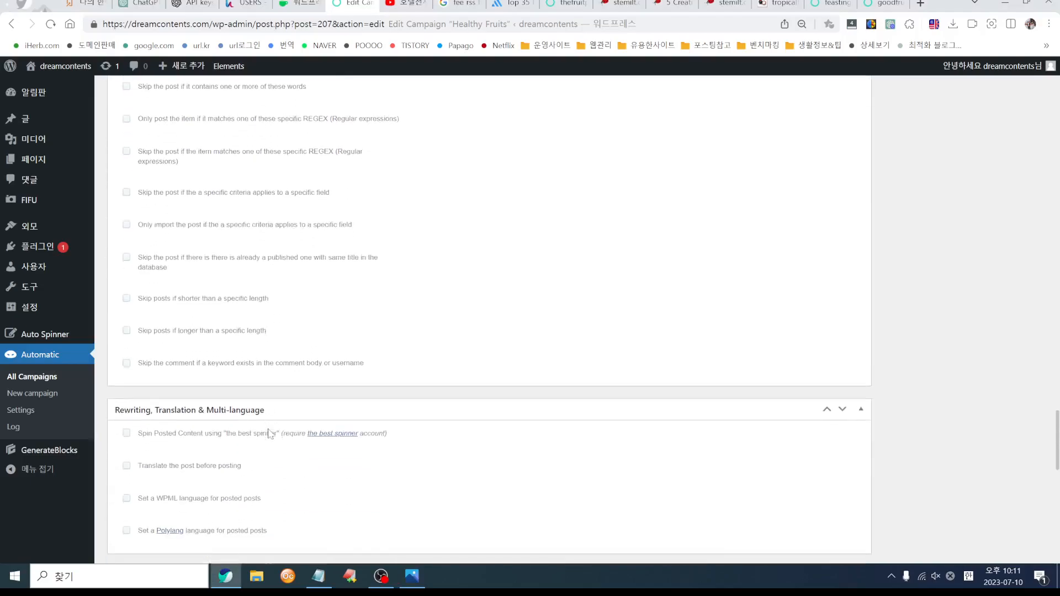
scroll(270, 435, "up", 1)
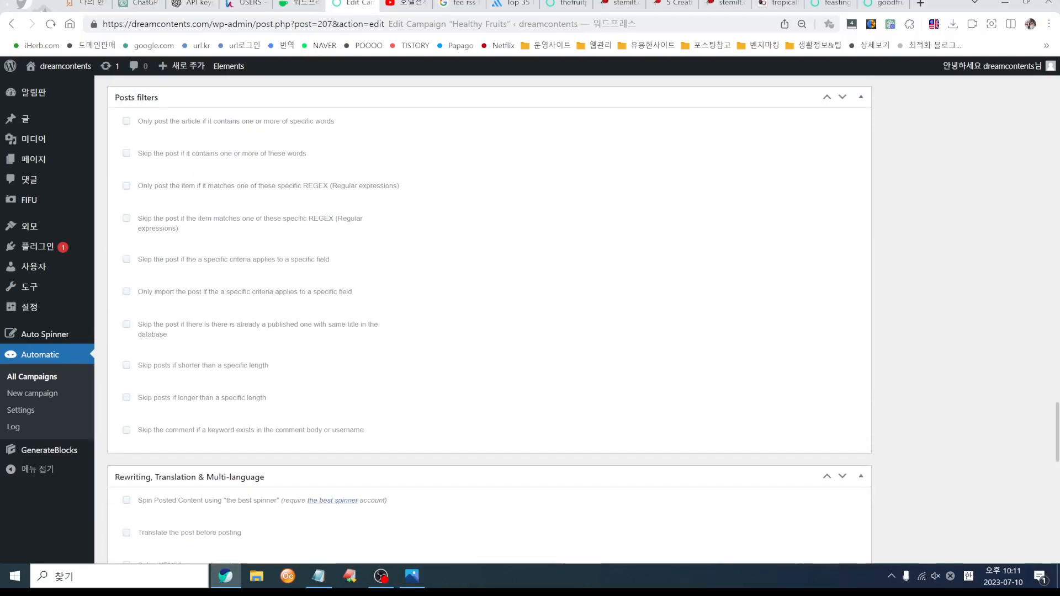
key("alt+Tab")
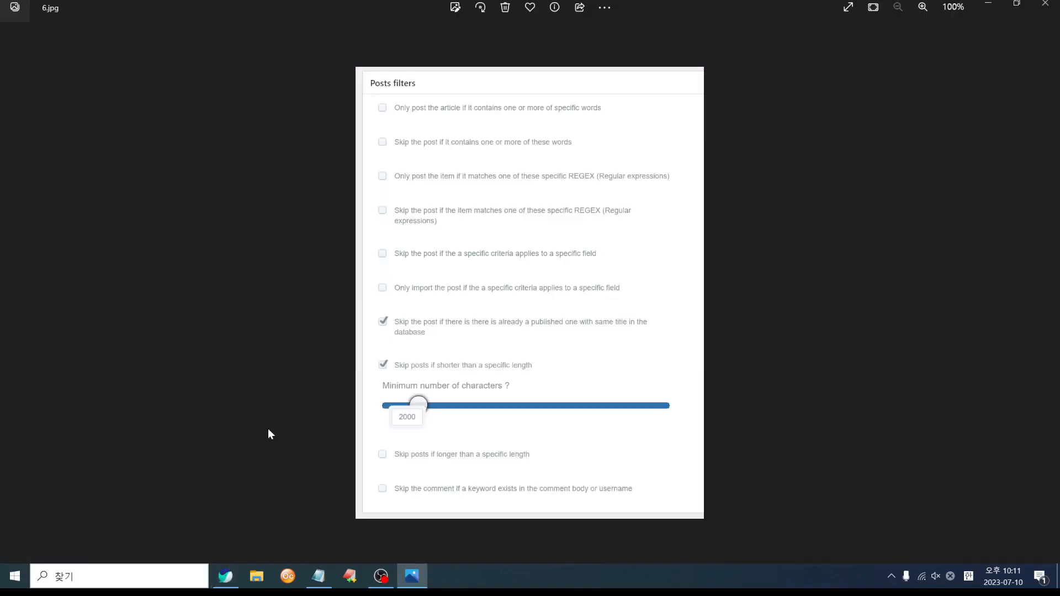
key("alt+Tab")
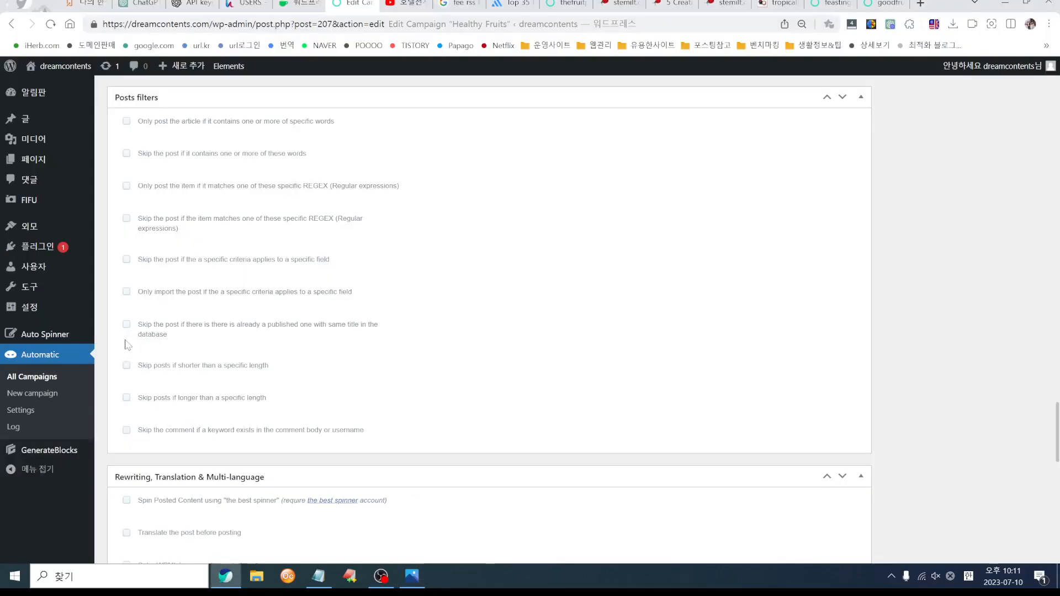
left_click(126, 365)
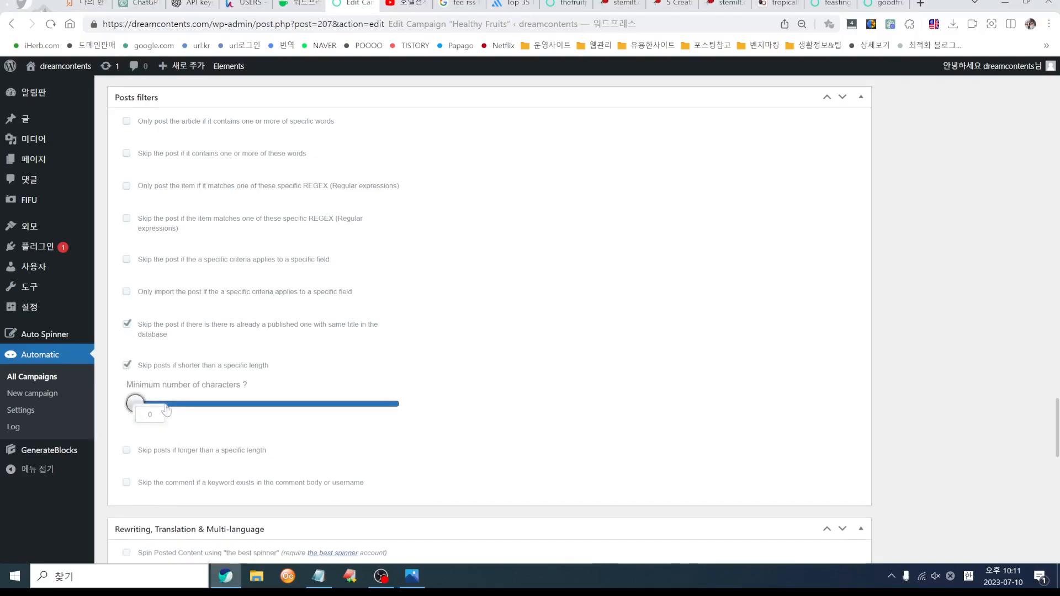
type("2")
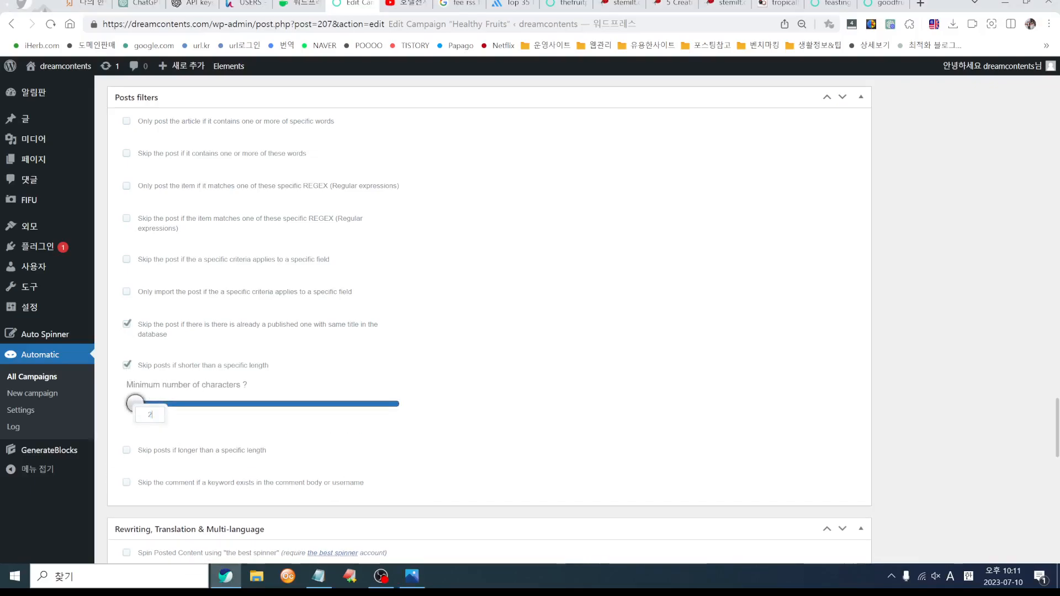
- Enable translating the post before posting with Google Translator and set the source language to English
scroll(476, 450, "down", 3)
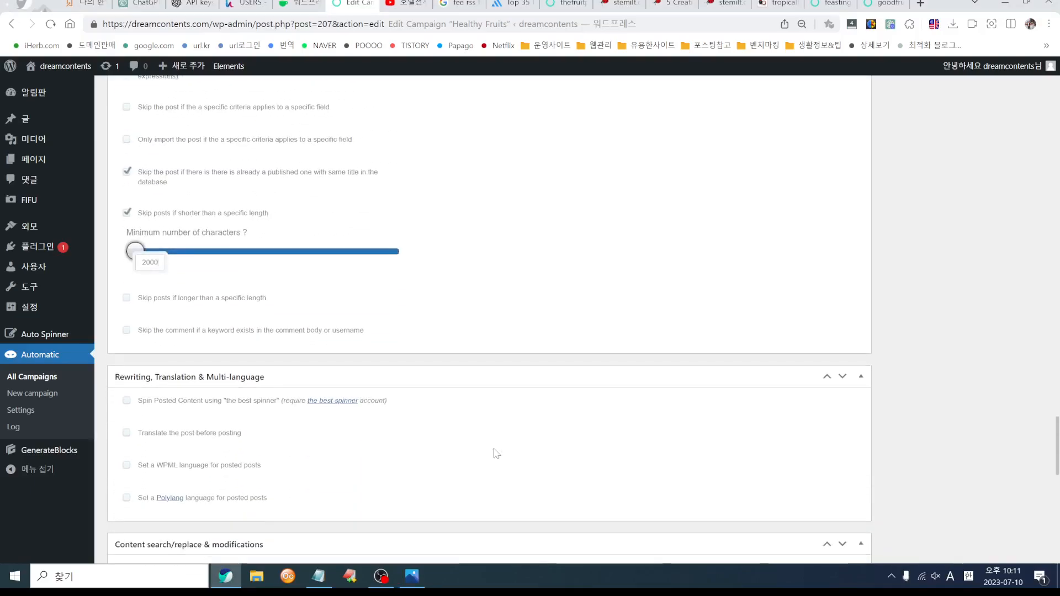
key("alt+Tab")
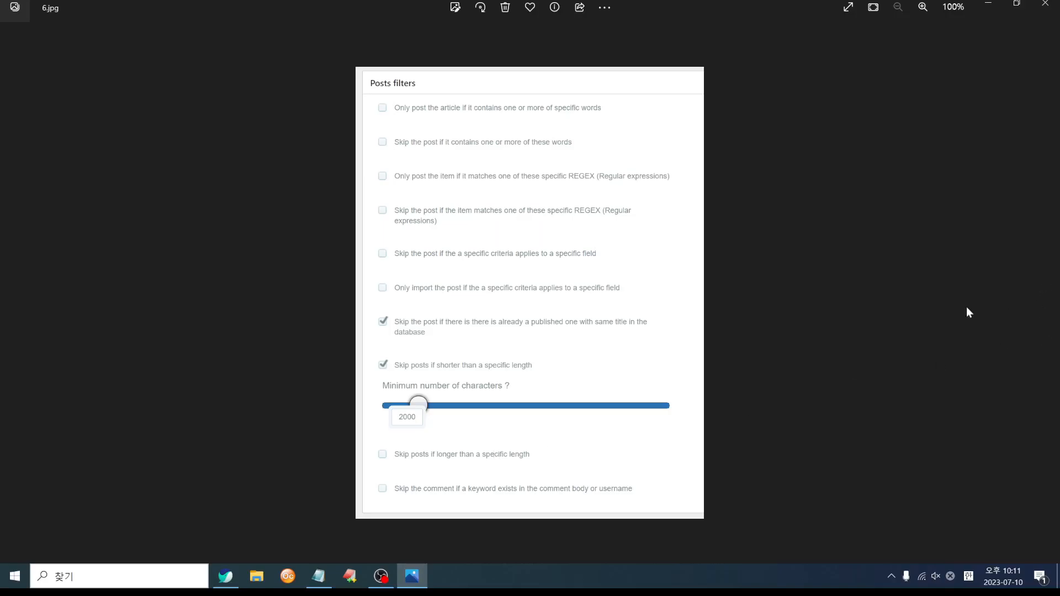
key("alt+Tab")
scroll(355, 438, "down", 3)
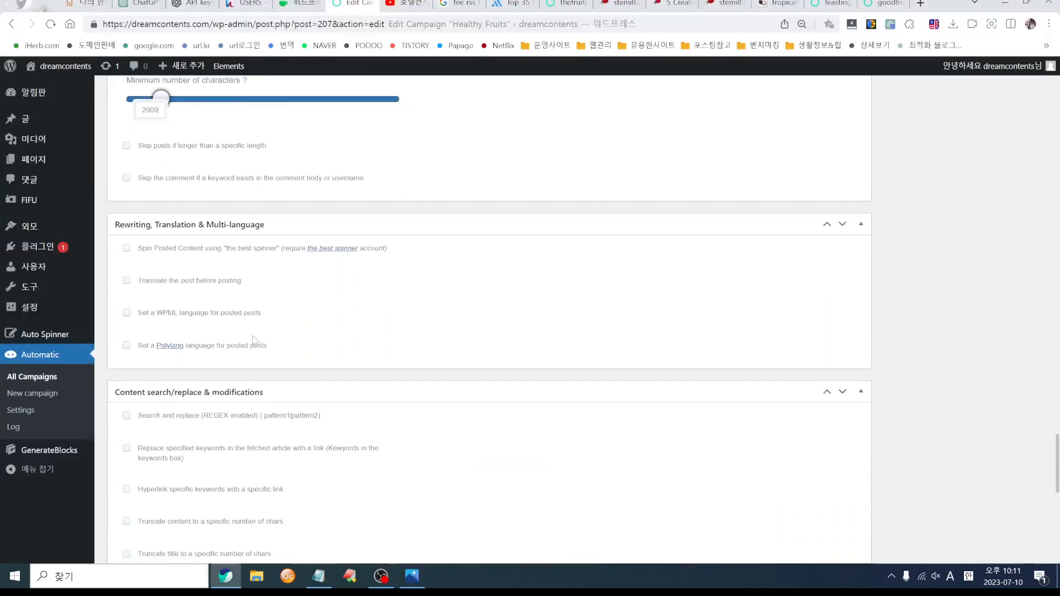
left_click(126, 280)
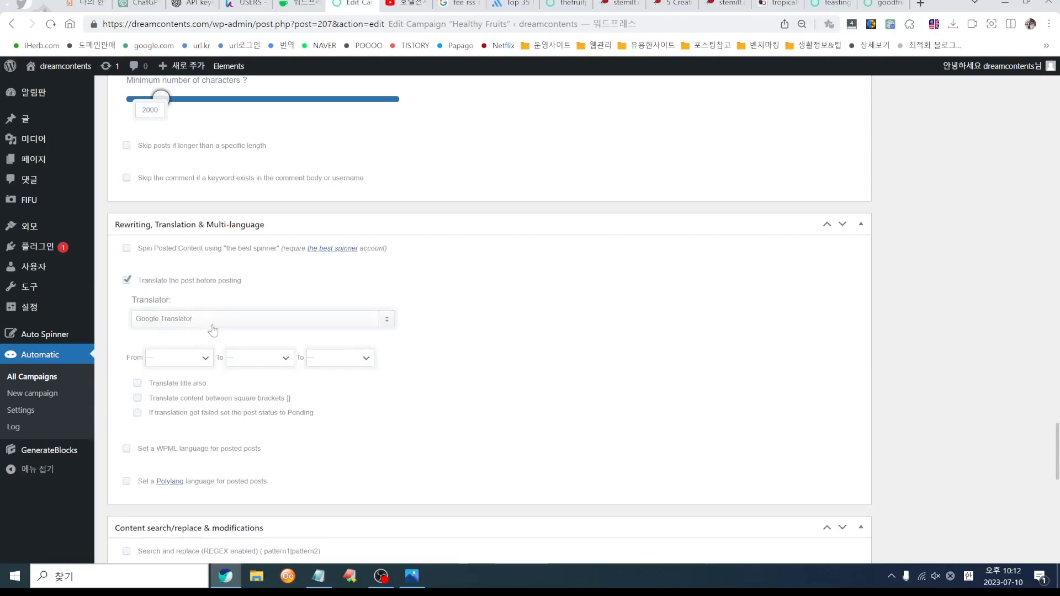
left_click(186, 361)
key("e")
- Set the first target language of the post translation to Spanish
left_click(256, 367)
key("s")
scroll(264, 469, "down", 2)
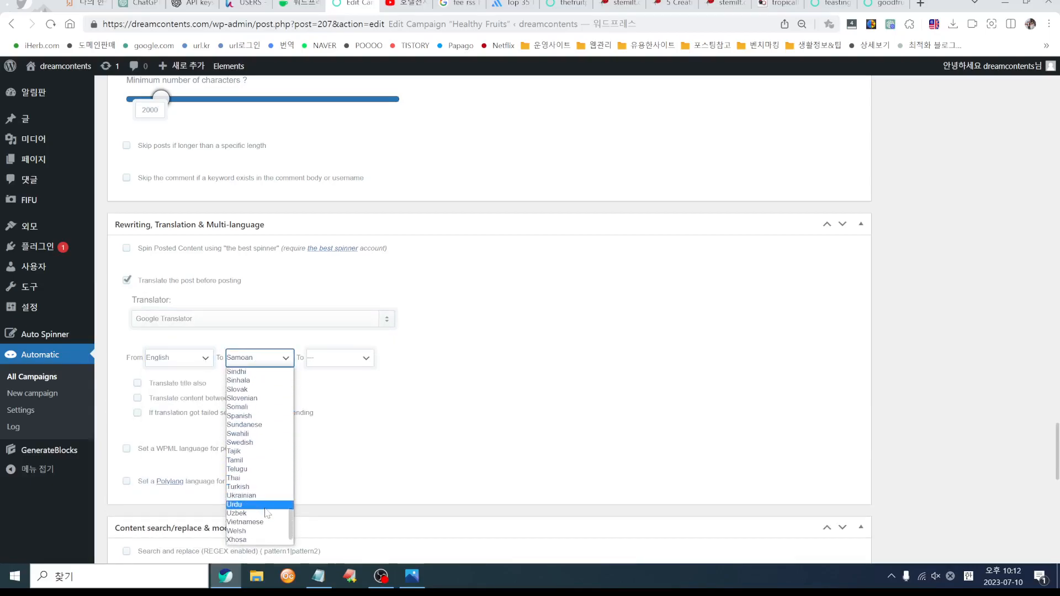
scroll(267, 513, "down", 2)
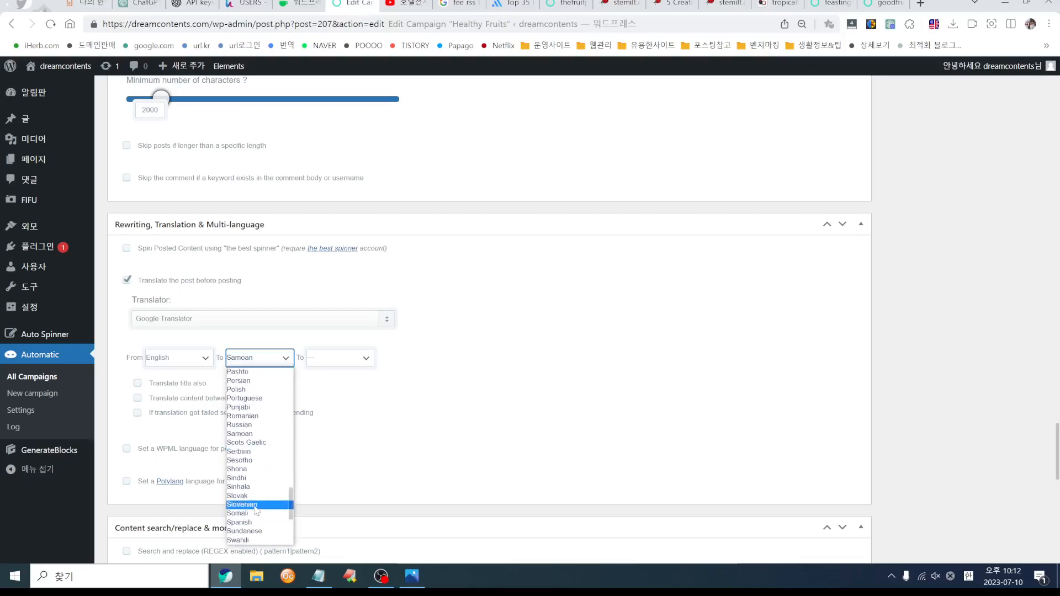
left_click(255, 523)
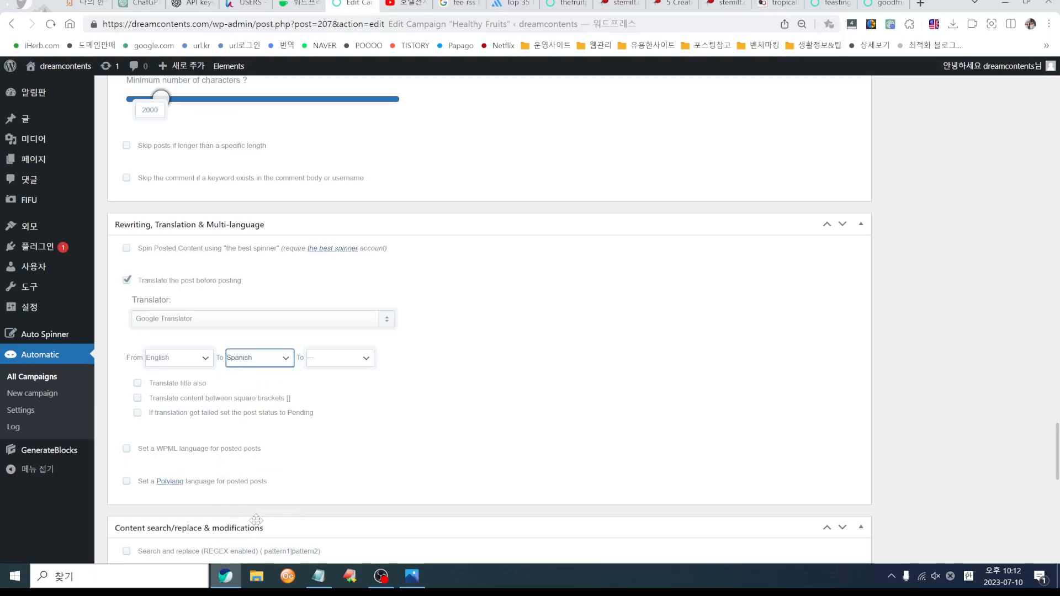
- Set the second target language of the post translation to English and enable translating the title also
left_click(339, 358)
key("e")
key("Return")
scroll(488, 390, "down", 2)
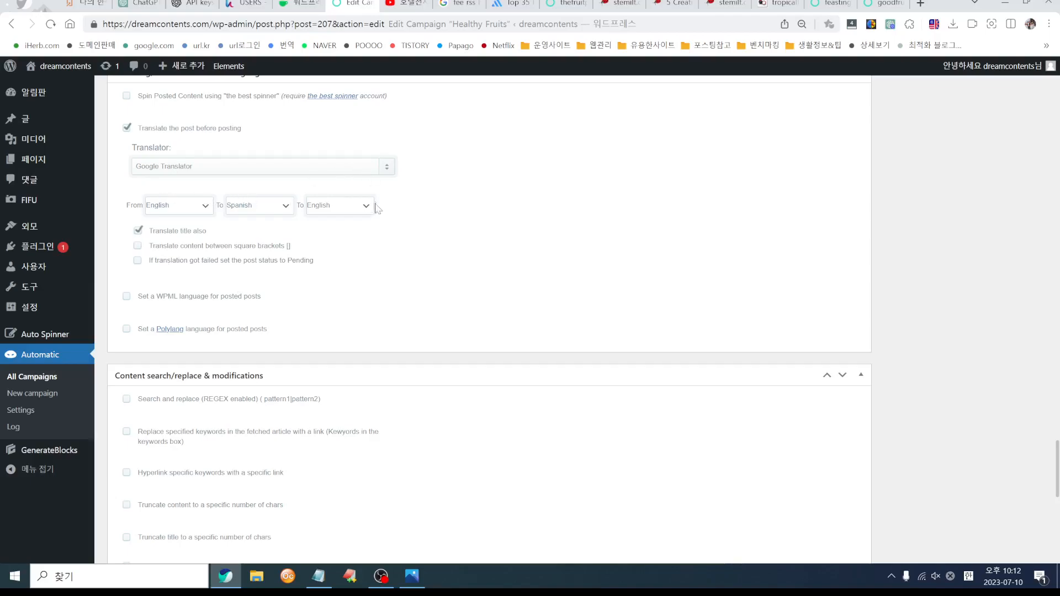
- Review the campaign's content modification, link and miscellaneous options alongside the reference image
scroll(422, 282, "down", 3)
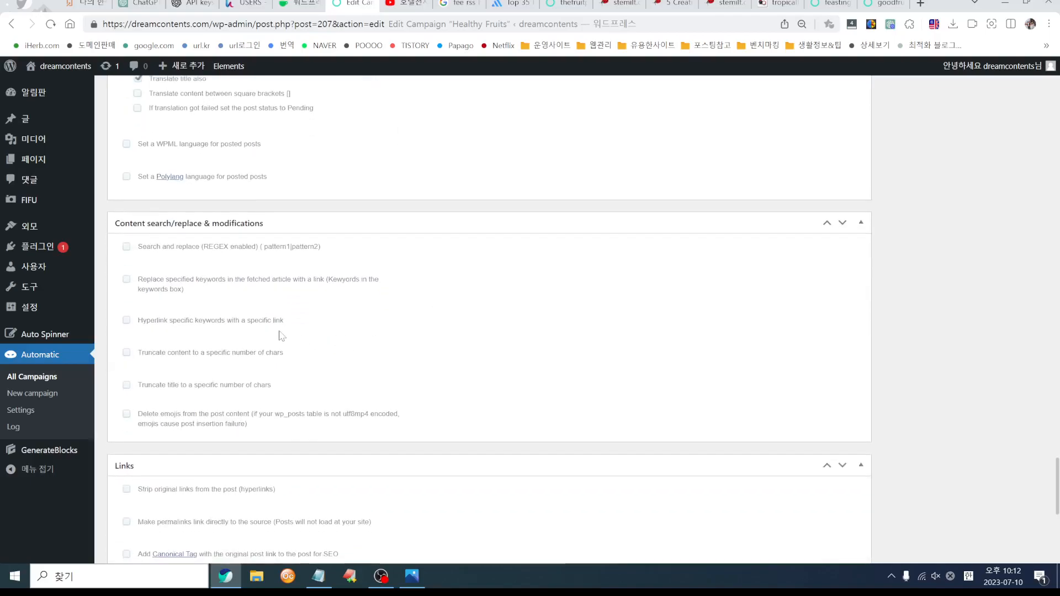
key("alt+Tab")
key("alt+Tab")
scroll(315, 406, "down", 3)
scroll(314, 406, "down", 6)
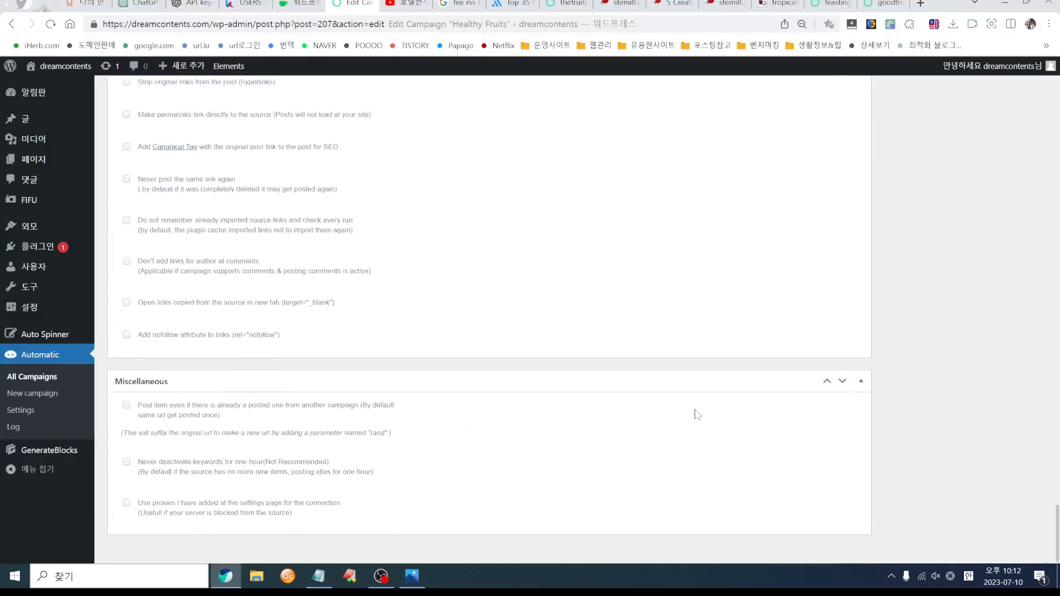
- Set the campaign's update frequency to try adding a new post every 10 hours
scroll(713, 420, "up", 14)
scroll(734, 424, "up", 15)
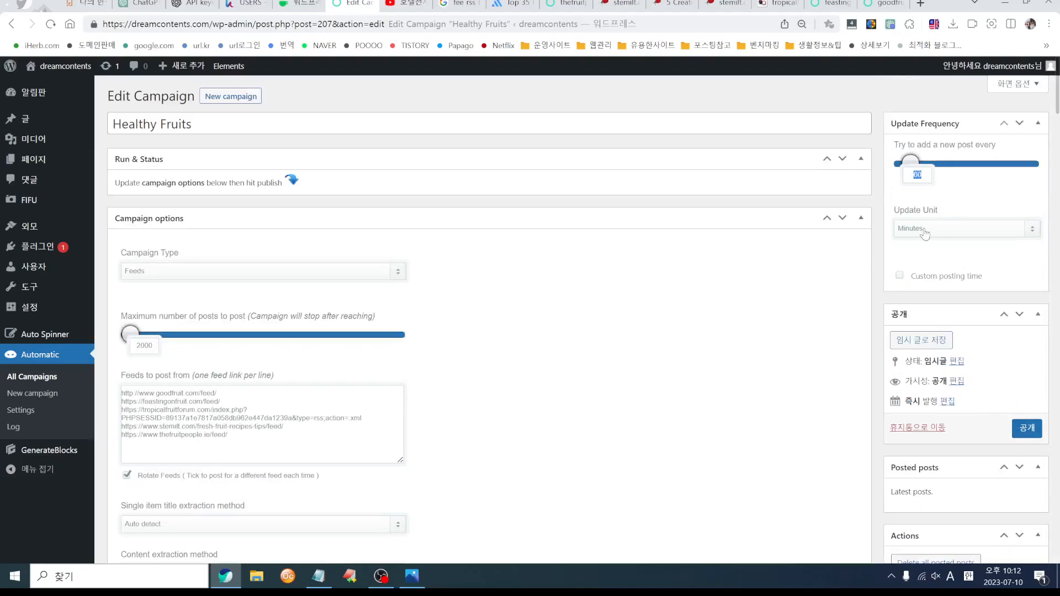
type("1")
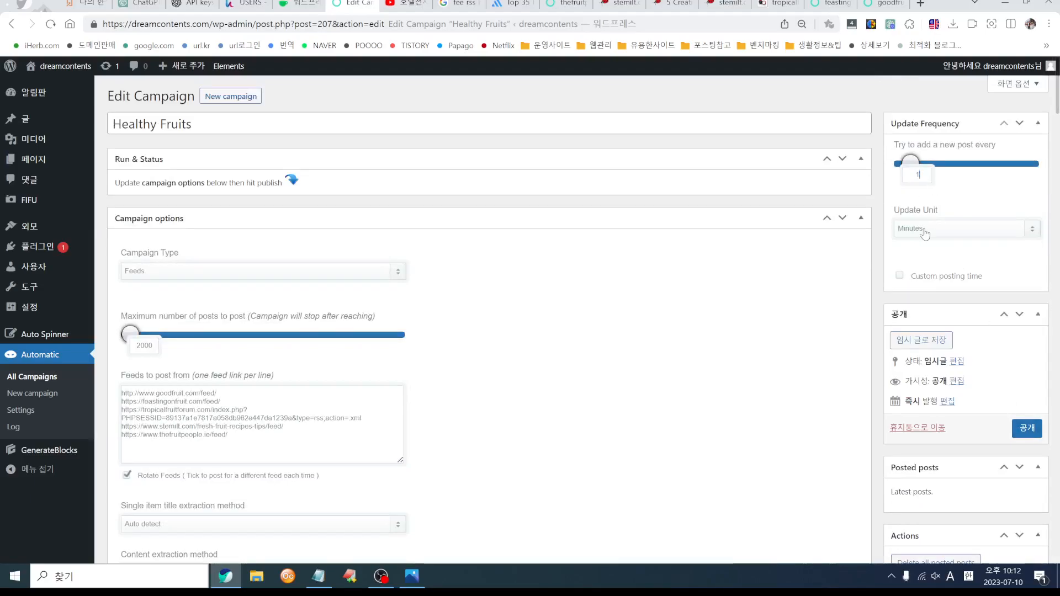
left_click(933, 236)
left_click(933, 247)
- Publish the Healthy Fruits campaign and run it once
left_click(1028, 429)
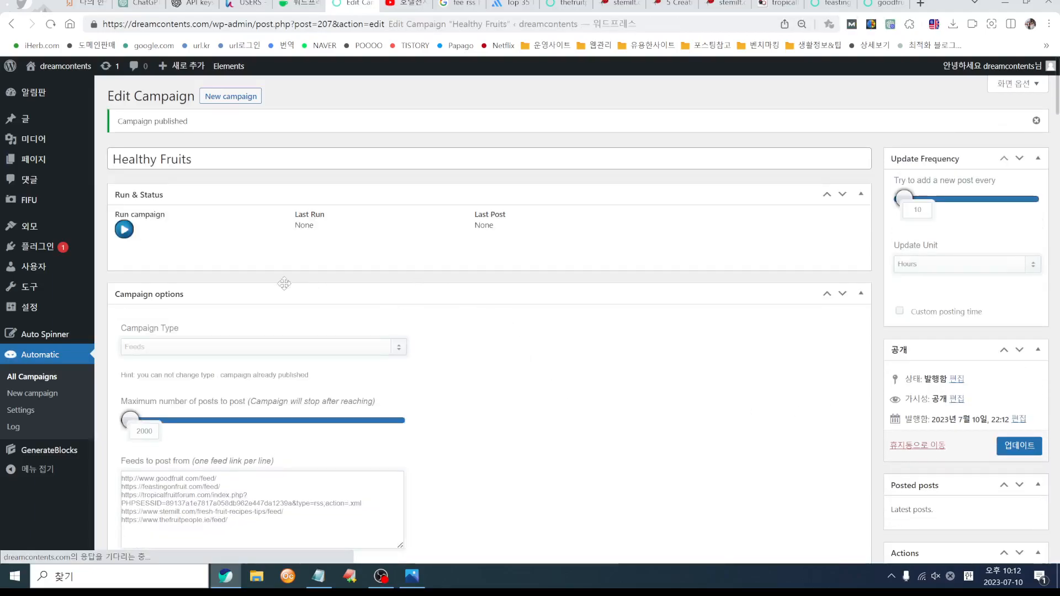
left_click(125, 231)
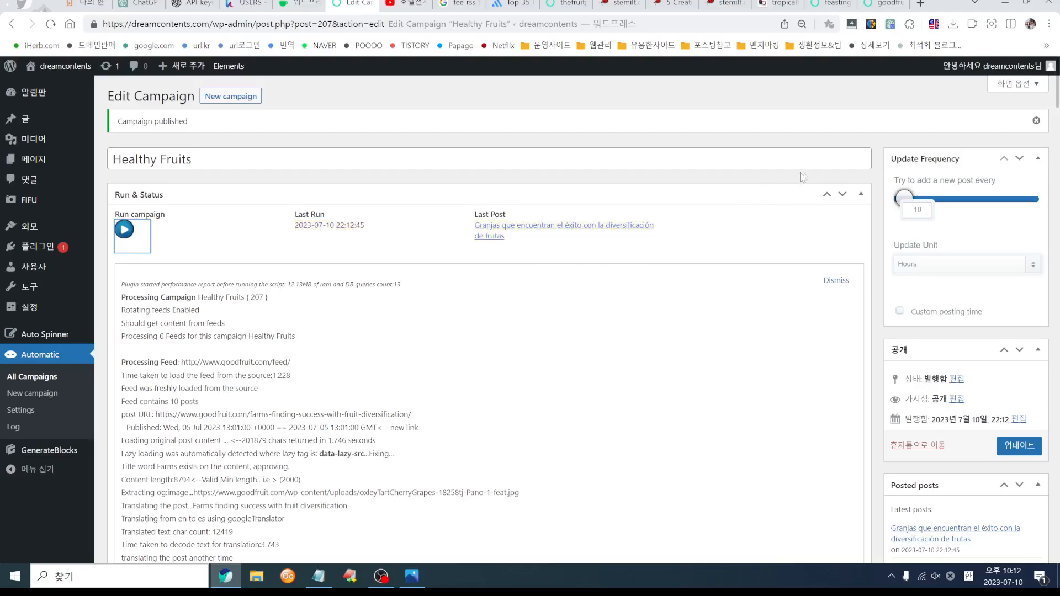
- Close the fruit feed and source site tabs, keeping the Google search, and close the reference image 6.jpg
left_click(831, 4)
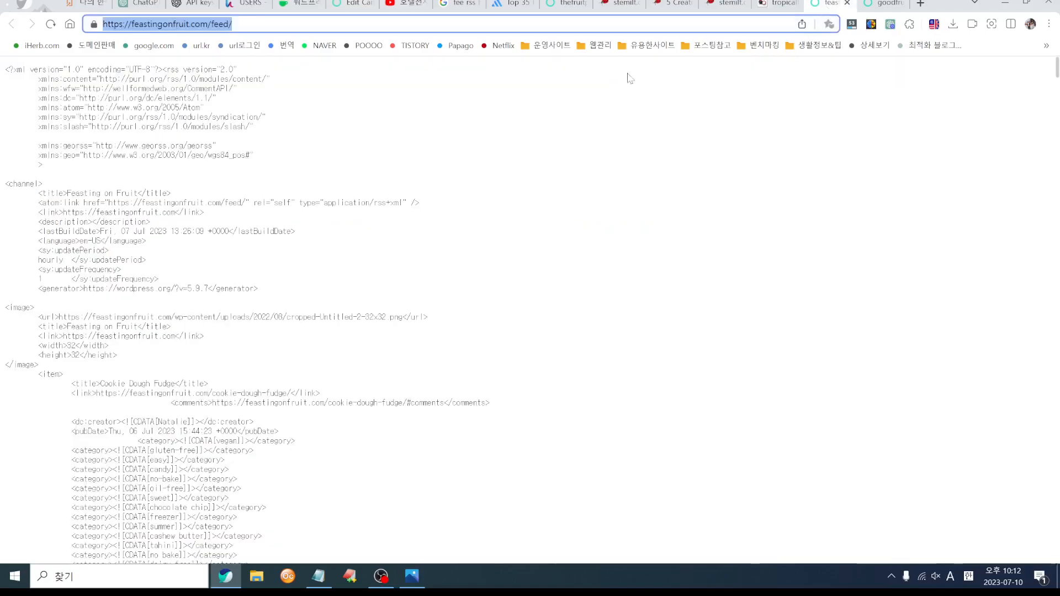
left_click(582, 5)
left_click(584, 4)
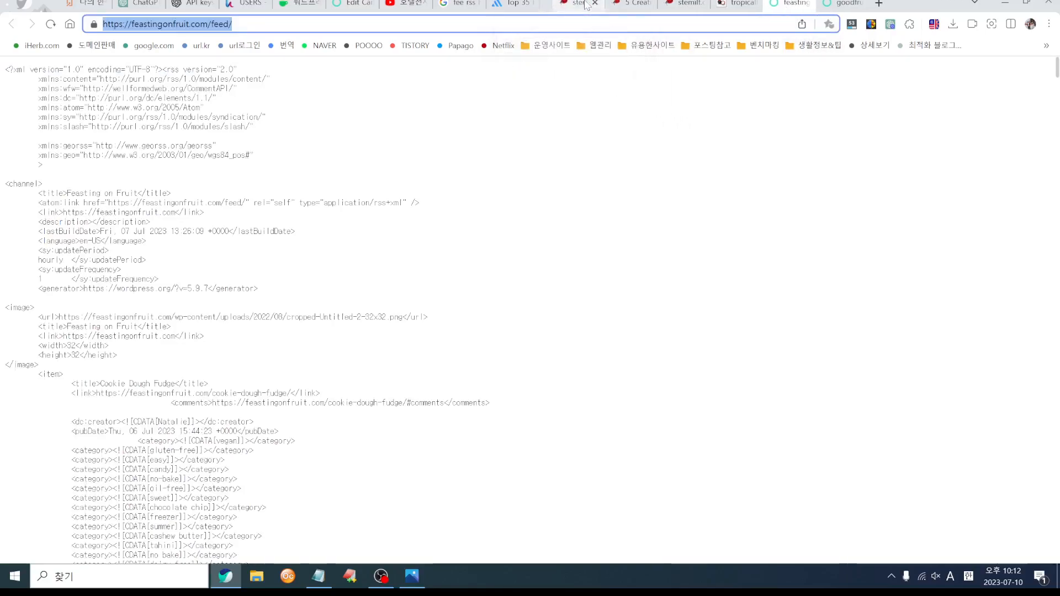
left_click(585, 4)
left_click(585, 5)
left_click(585, 5)
left_click(585, 4)
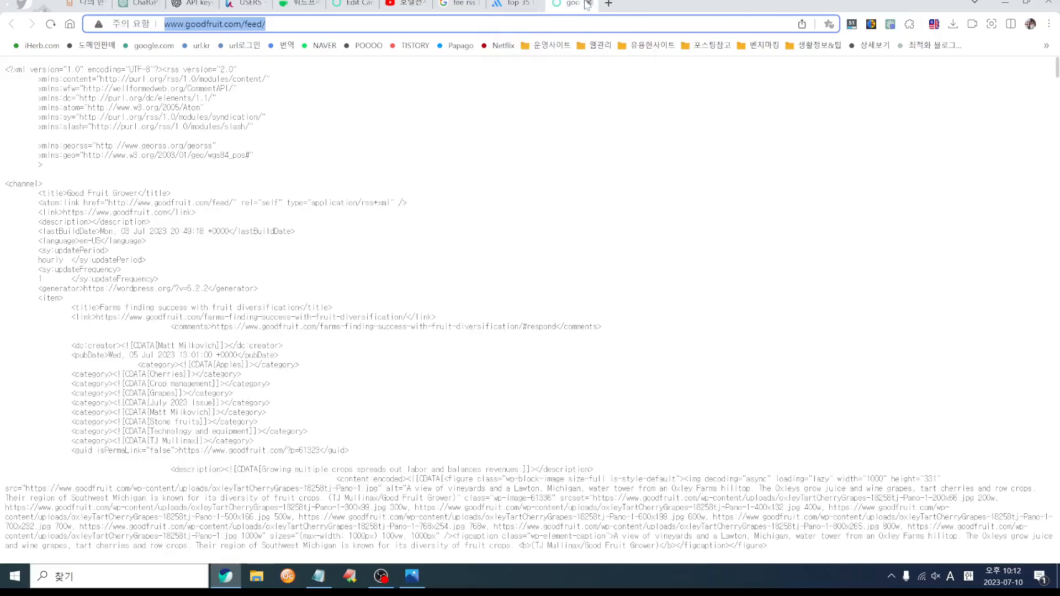
left_click(585, 4)
left_click(585, 5)
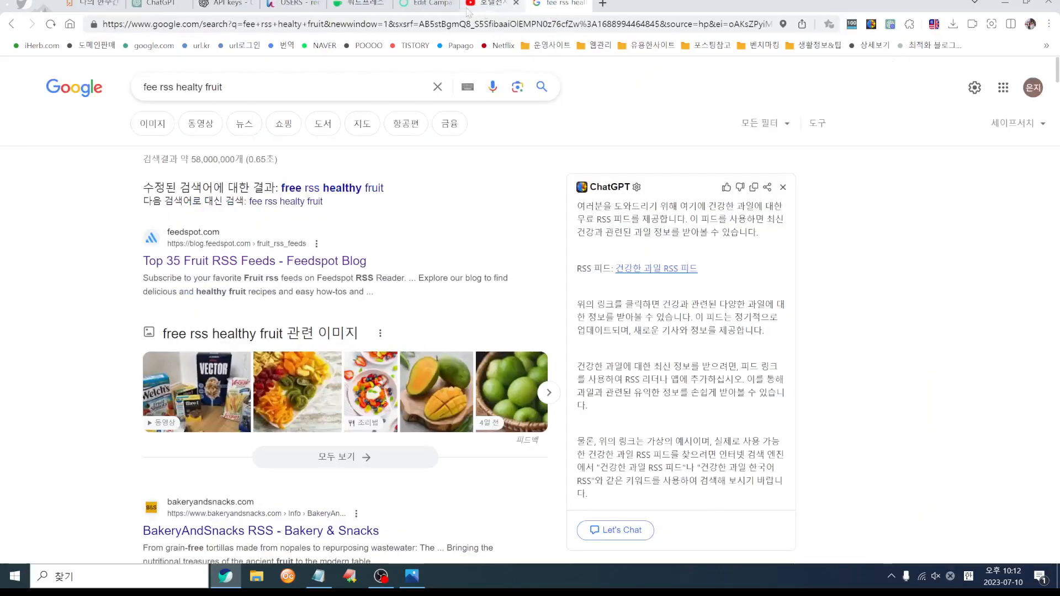
left_click(440, 7)
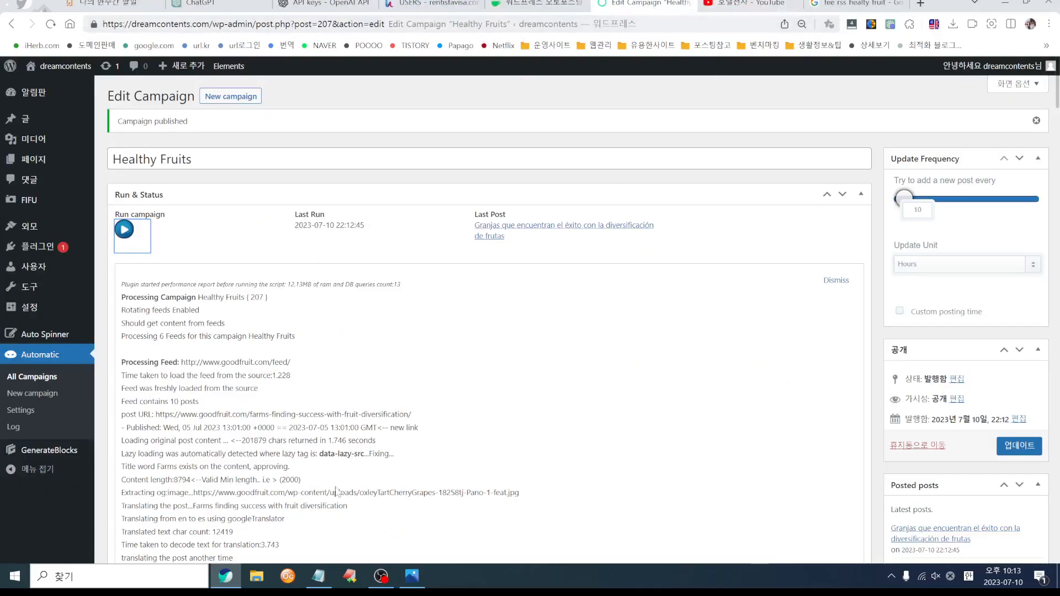
left_click(412, 575)
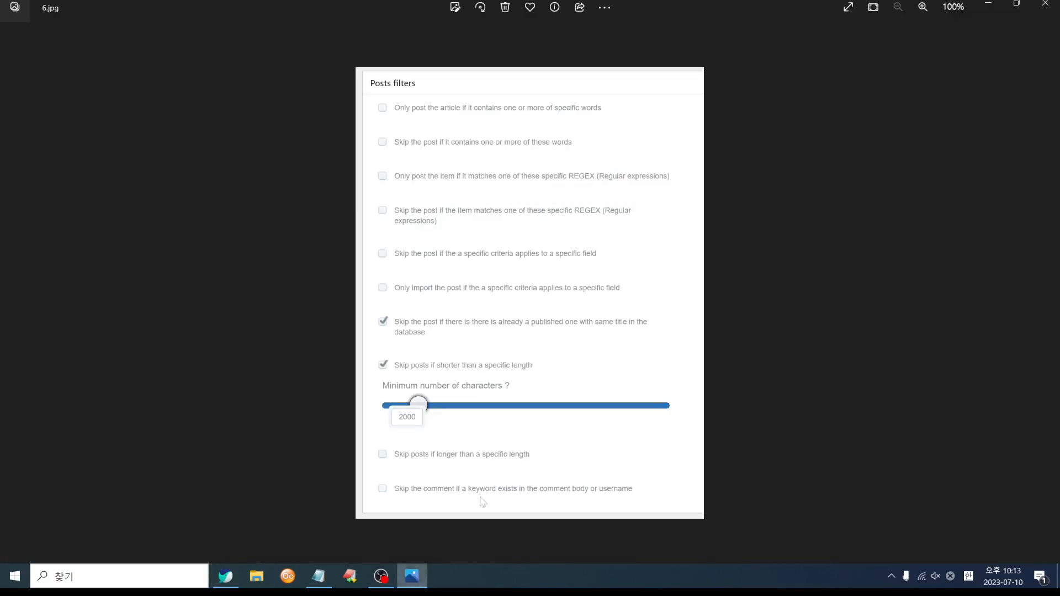
left_click(1046, 7)
- Load the dreamcontents.com homepage in place of the Google search results and check it against the campaign's last run
left_click(856, 4)
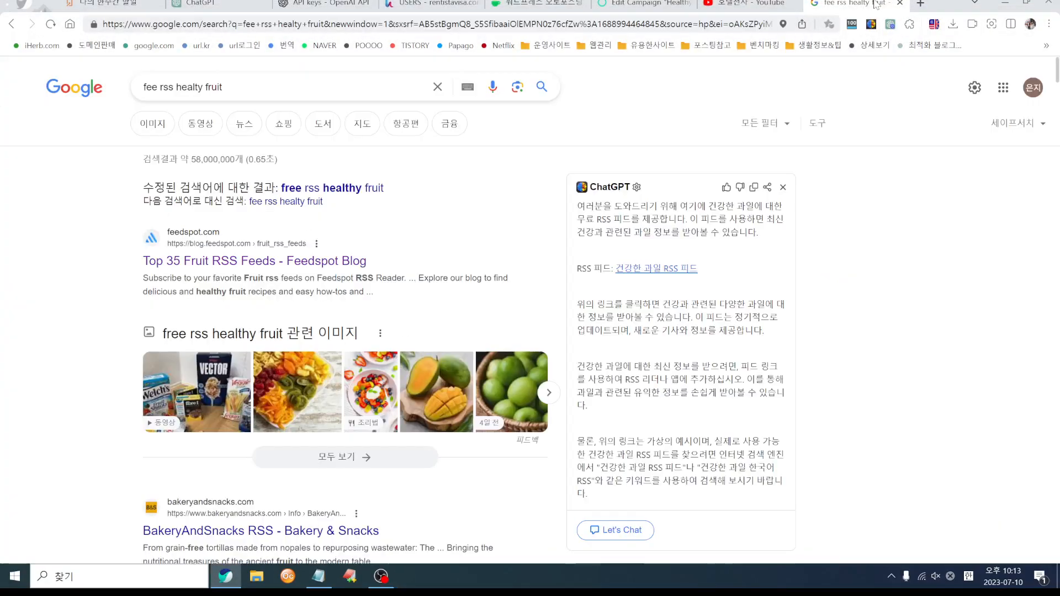
left_click(444, 27)
type("drea")
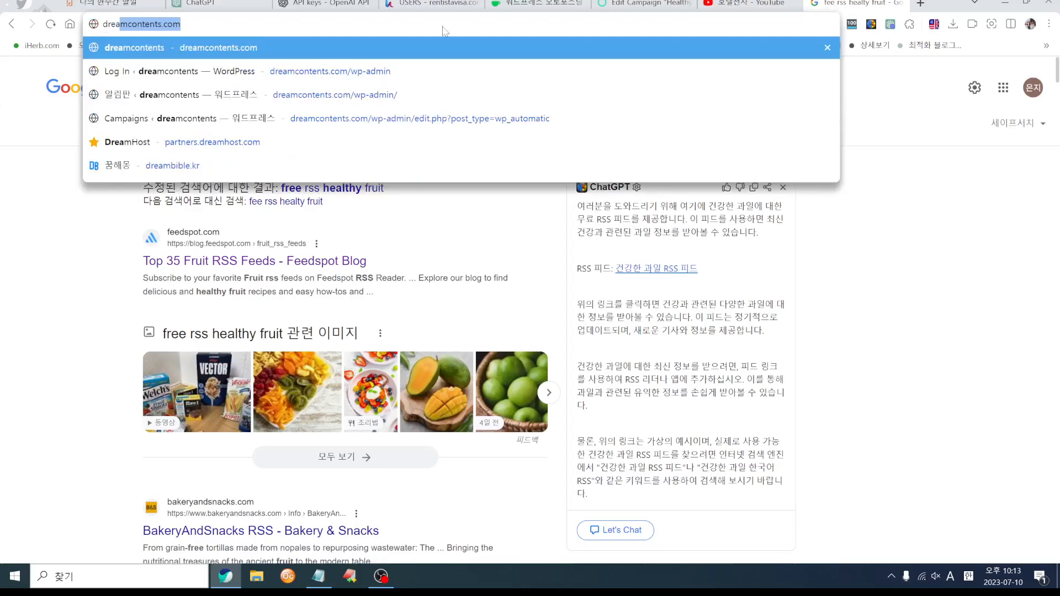
key("Return")
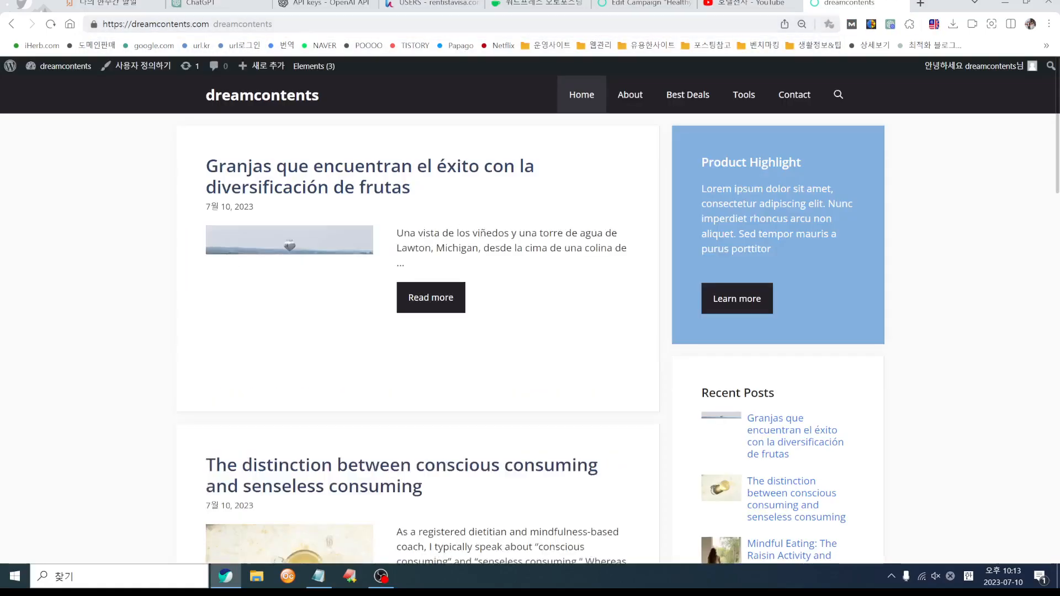
left_click(638, 5)
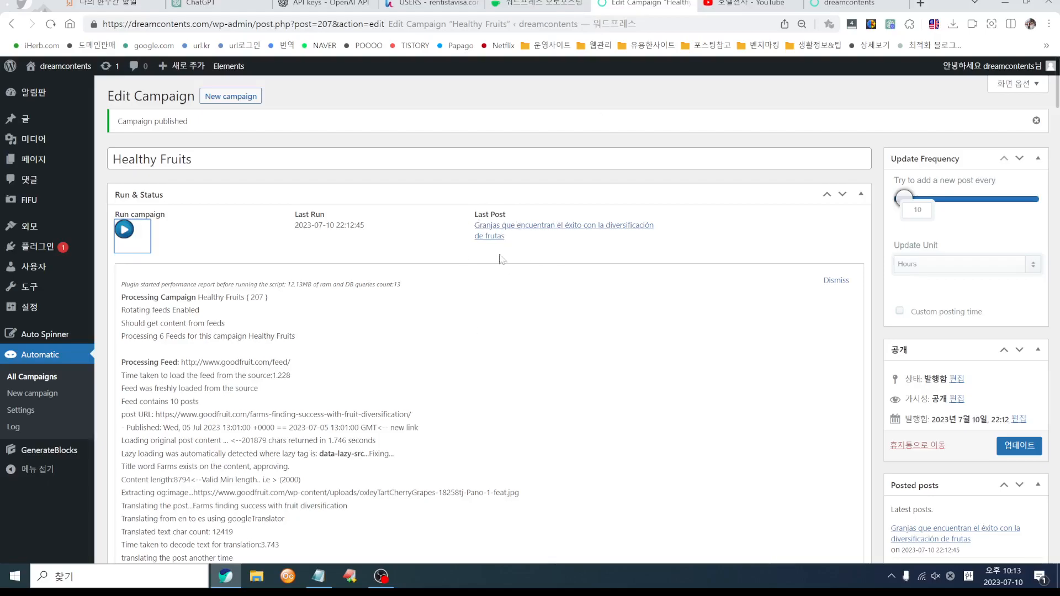
left_click(850, 4)
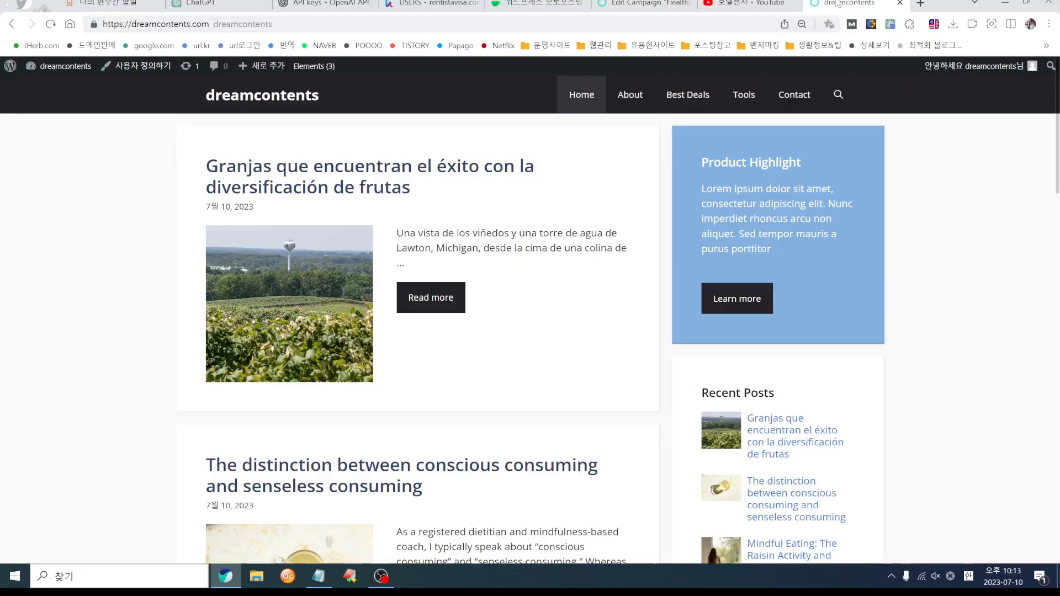
- Open the Spanish post "Granjas que encuentran el éxito con la diversificación de frutas" and review its text and images
left_click(428, 307)
scroll(465, 390, "down", 5)
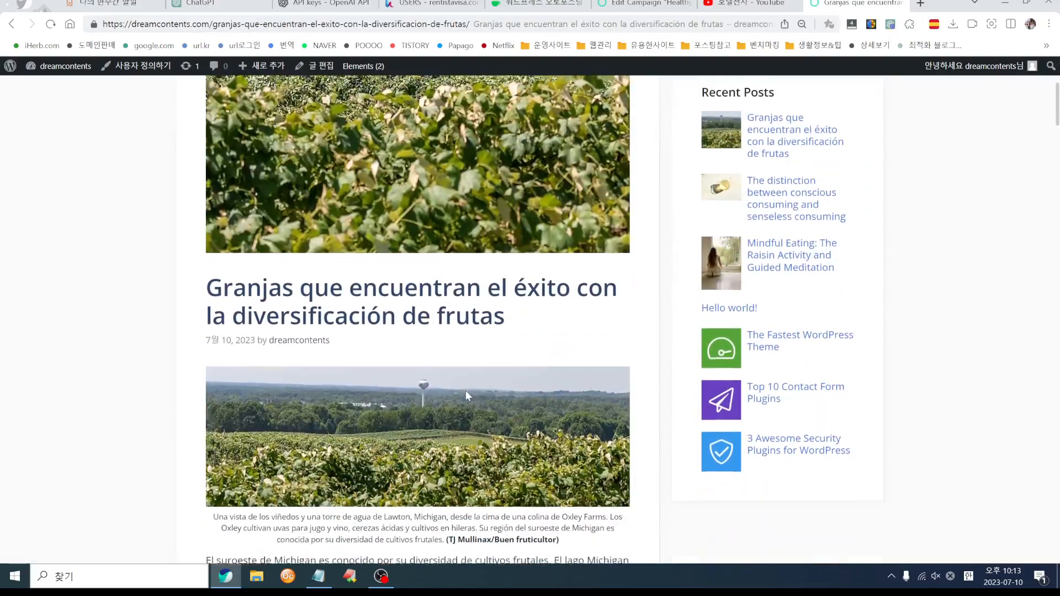
scroll(465, 390, "down", 7)
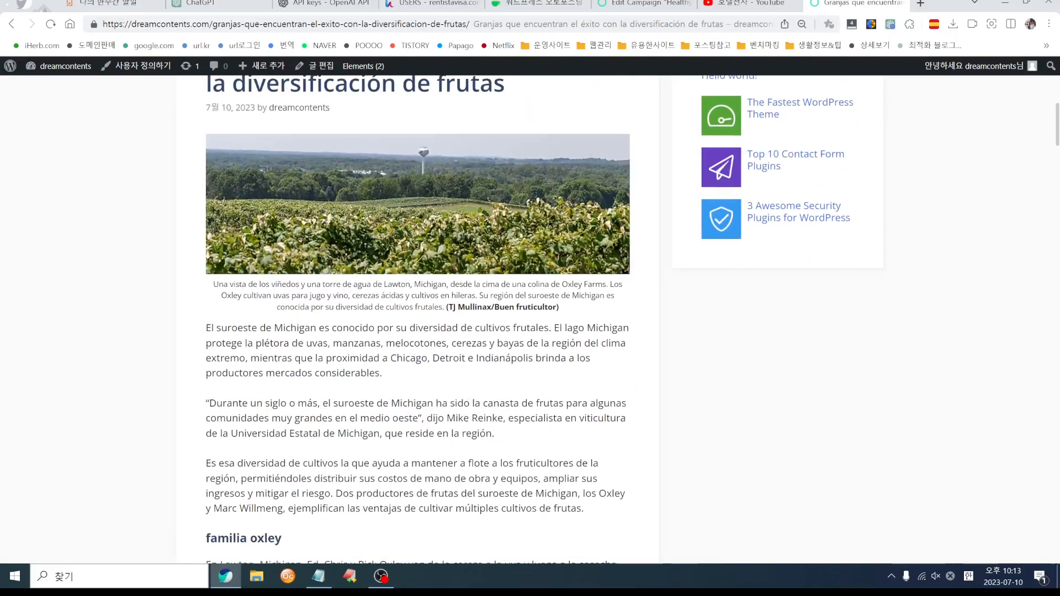
scroll(385, 406, "down", 3)
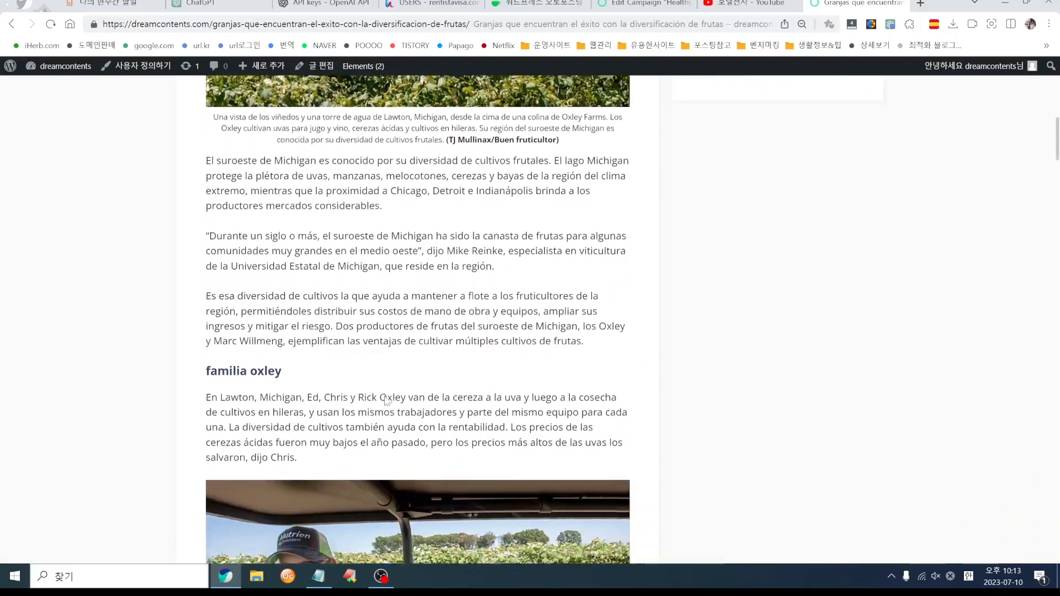
scroll(385, 401, "down", 14)
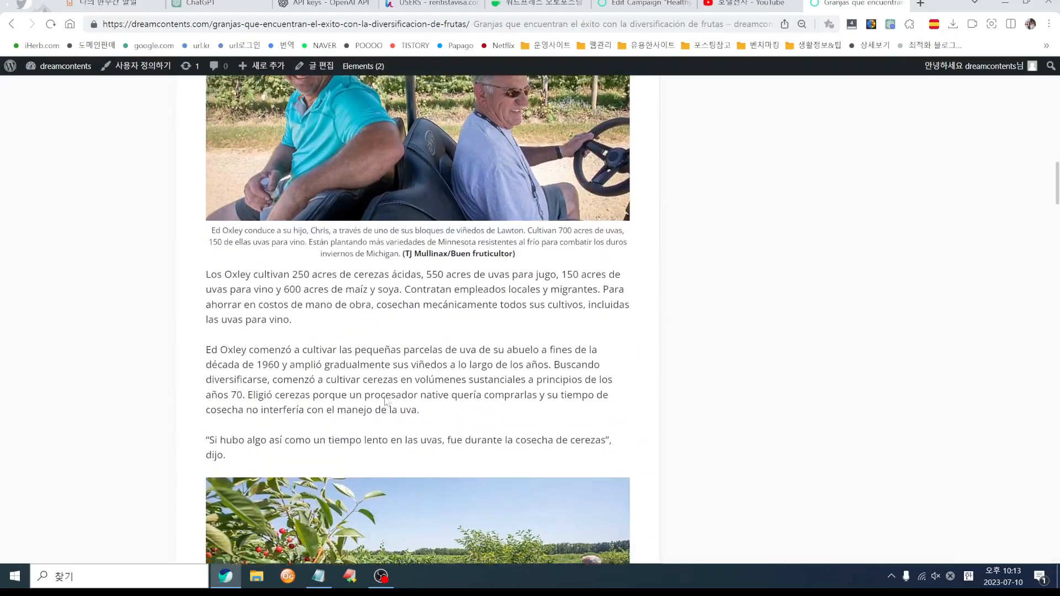
scroll(384, 400, "down", 20)
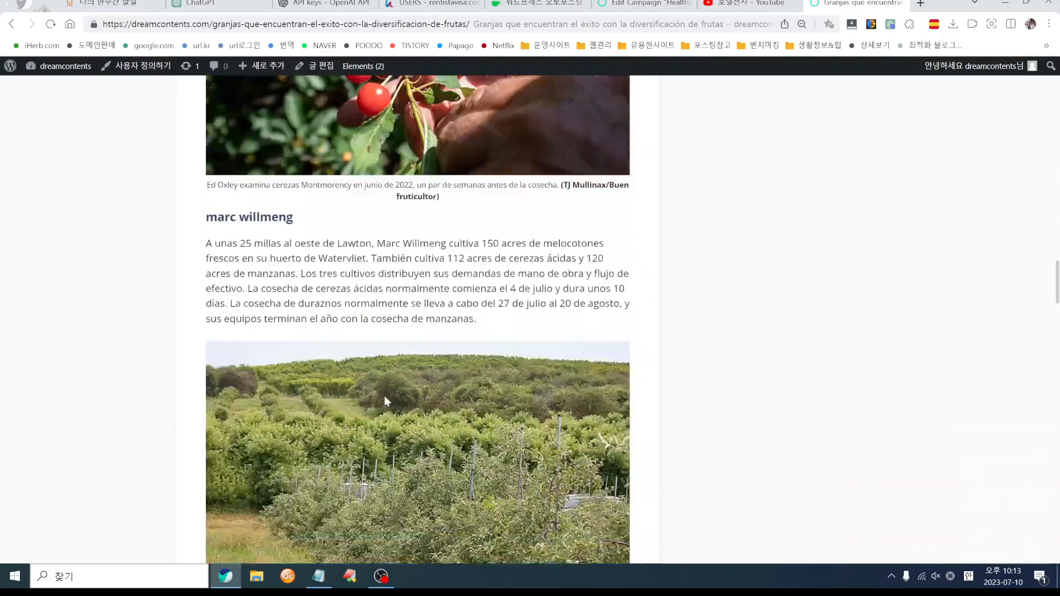
scroll(386, 401, "down", 20)
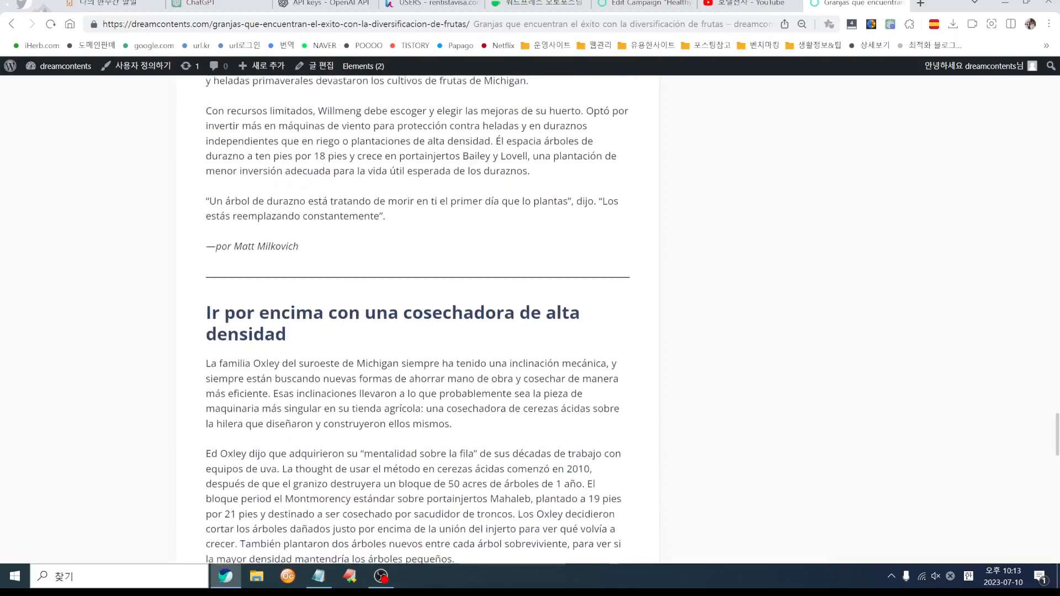
scroll(386, 401, "up", 7)
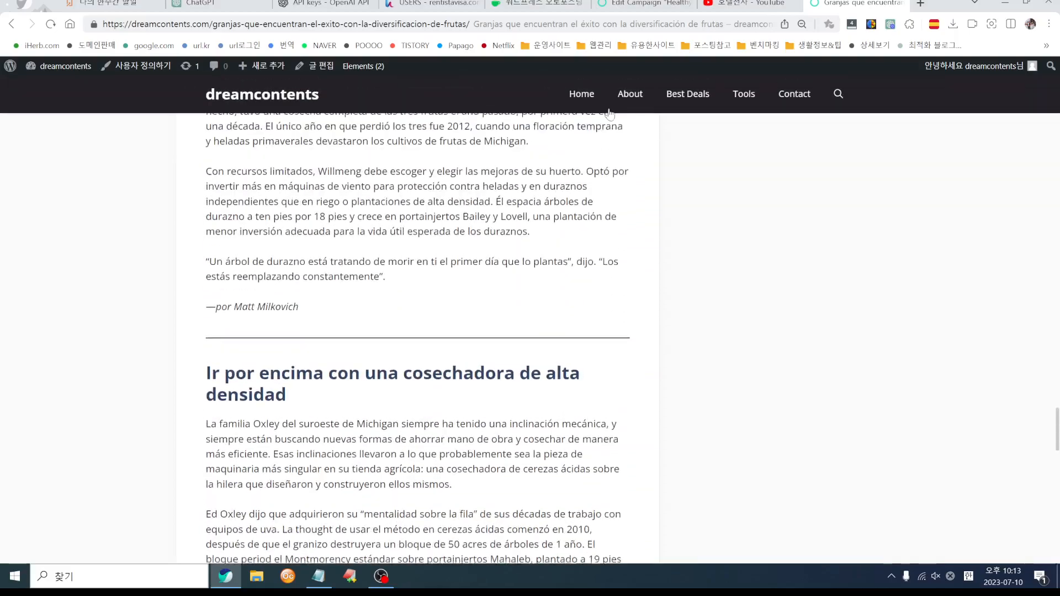
- Return to the Healthy Fruits campaign and run it again to generate another post
left_click(645, 4)
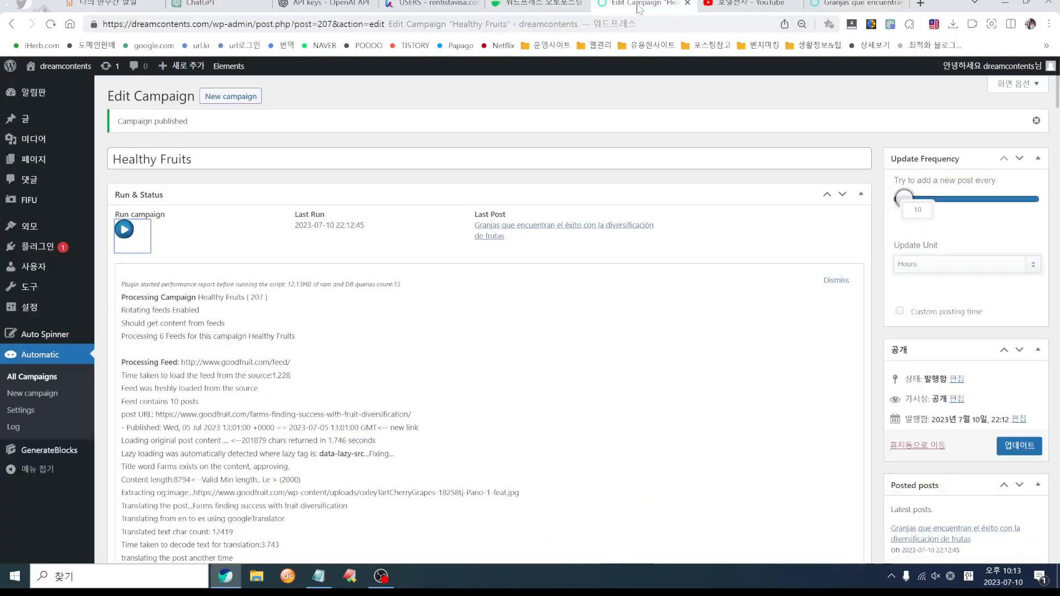
left_click(121, 242)
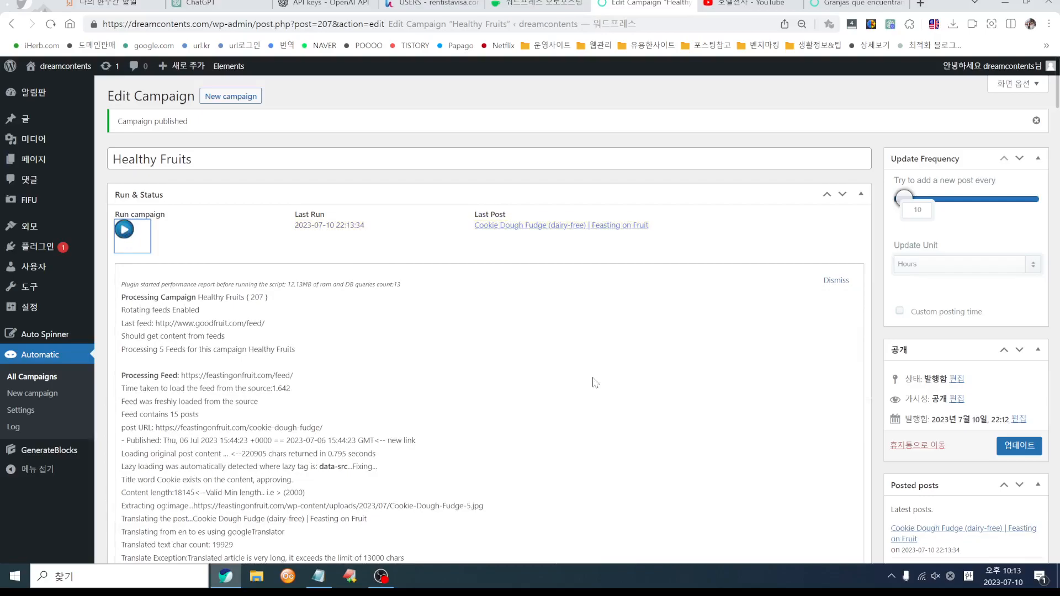
left_click(590, 230)
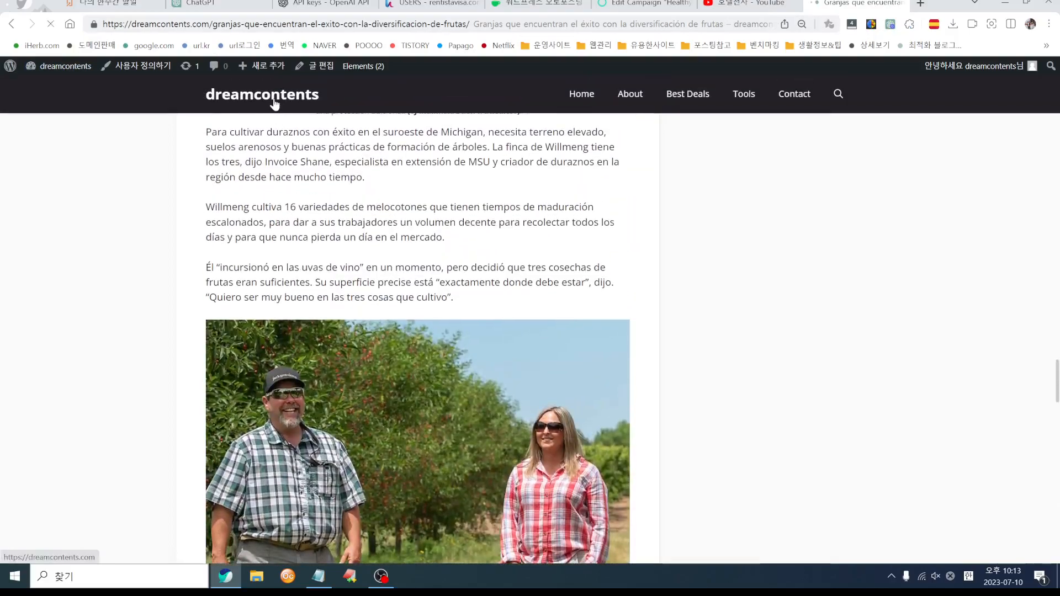
- Open the "Cookie Dough Fudge (dairy-free) | Feasting on Fruit" post from the dreamcontents homepage and review it down to its source link and category
left_click(274, 102)
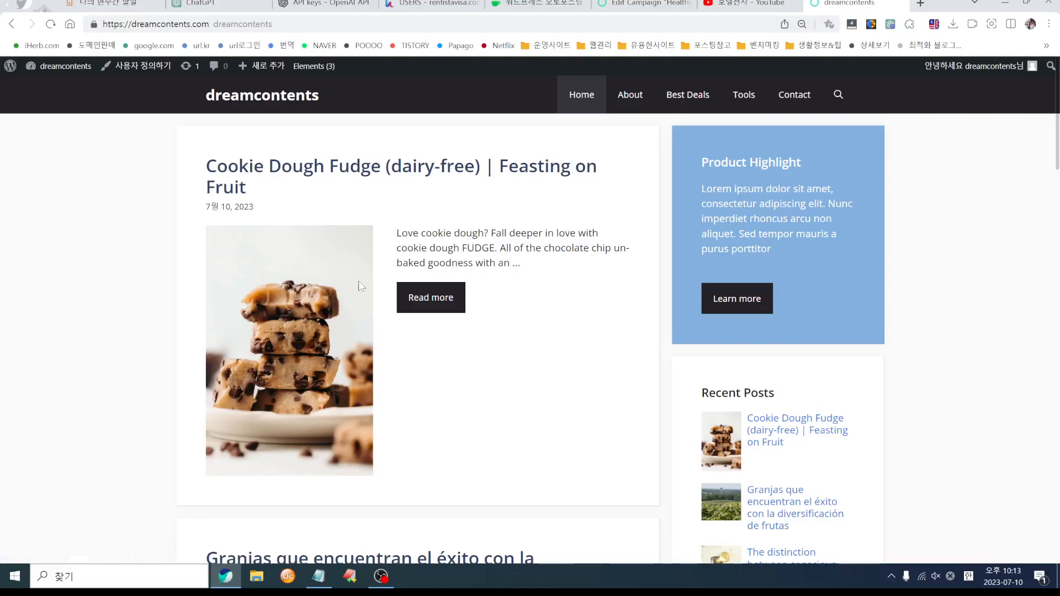
left_click(456, 310)
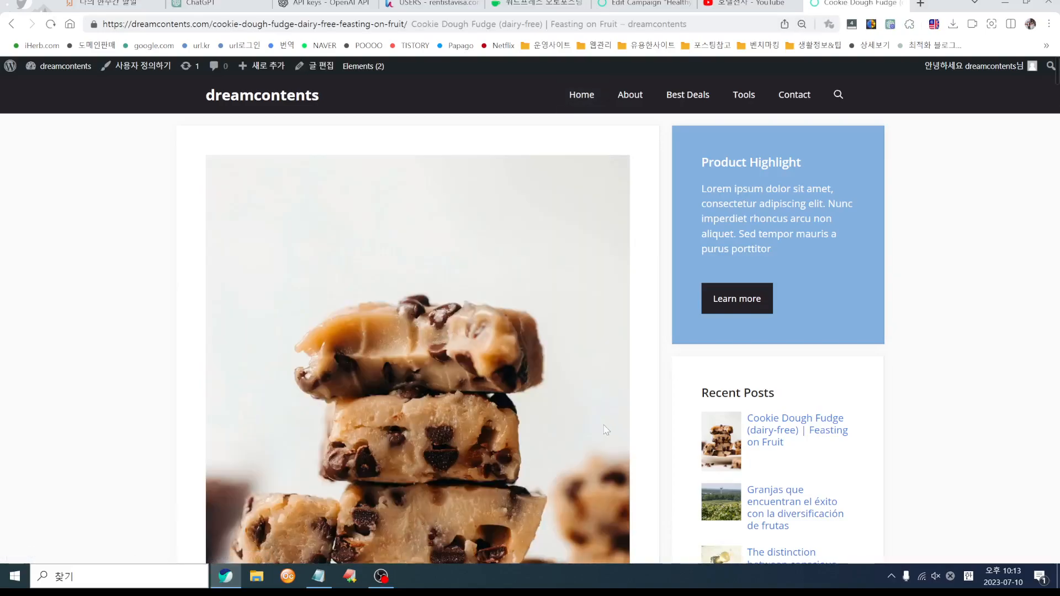
scroll(606, 430, "down", 10)
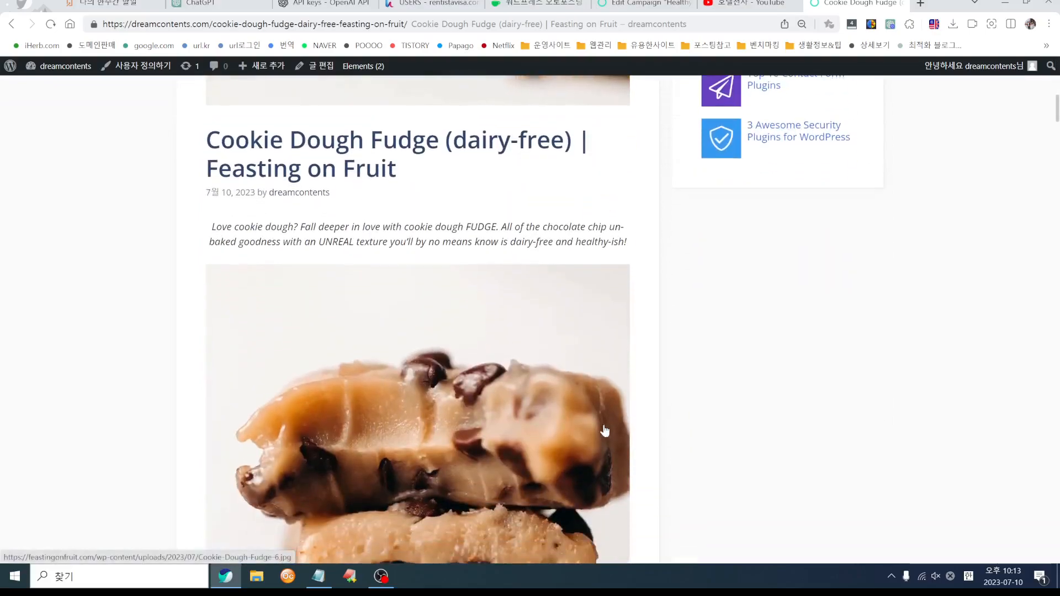
scroll(606, 429, "down", 15)
scroll(604, 431, "down", 15)
scroll(604, 430, "down", 15)
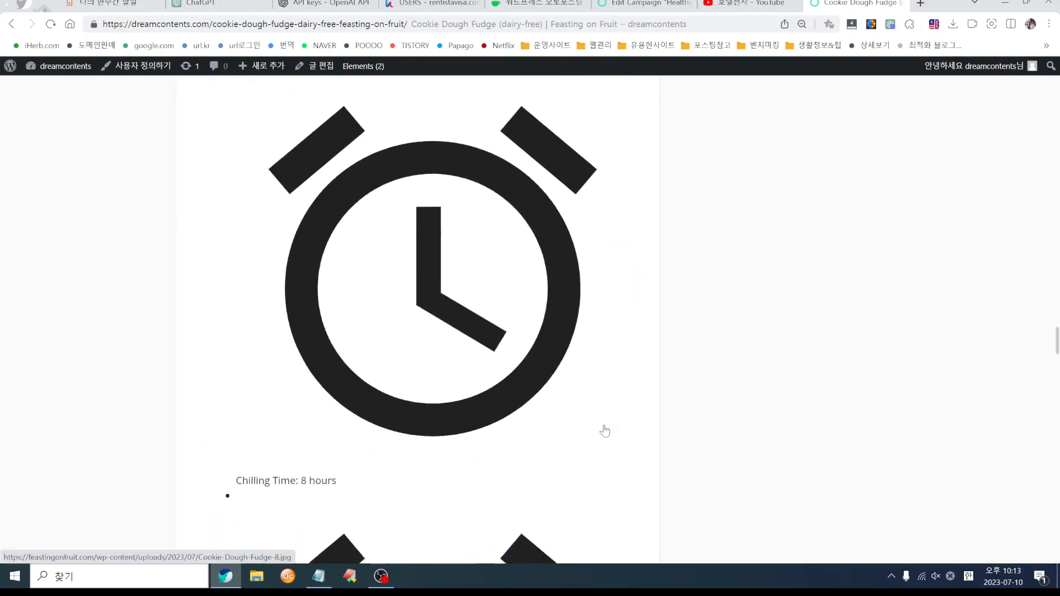
scroll(604, 431, "down", 15)
scroll(606, 430, "down", 15)
scroll(689, 430, "down", 15)
scroll(689, 432, "down", 3)
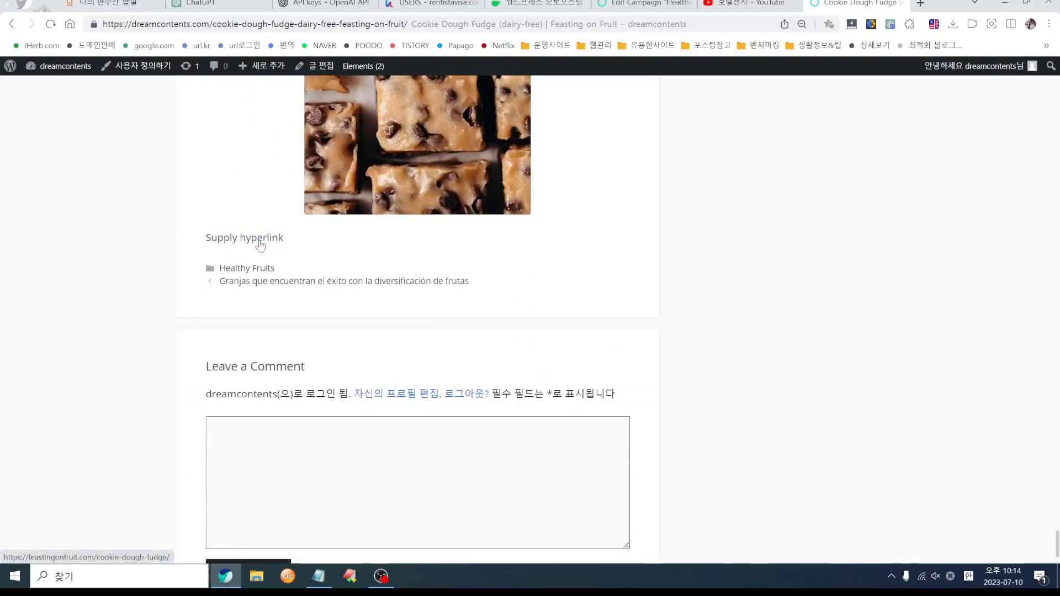
scroll(327, 265, "down", 2)
scroll(769, 433, "up", 10)
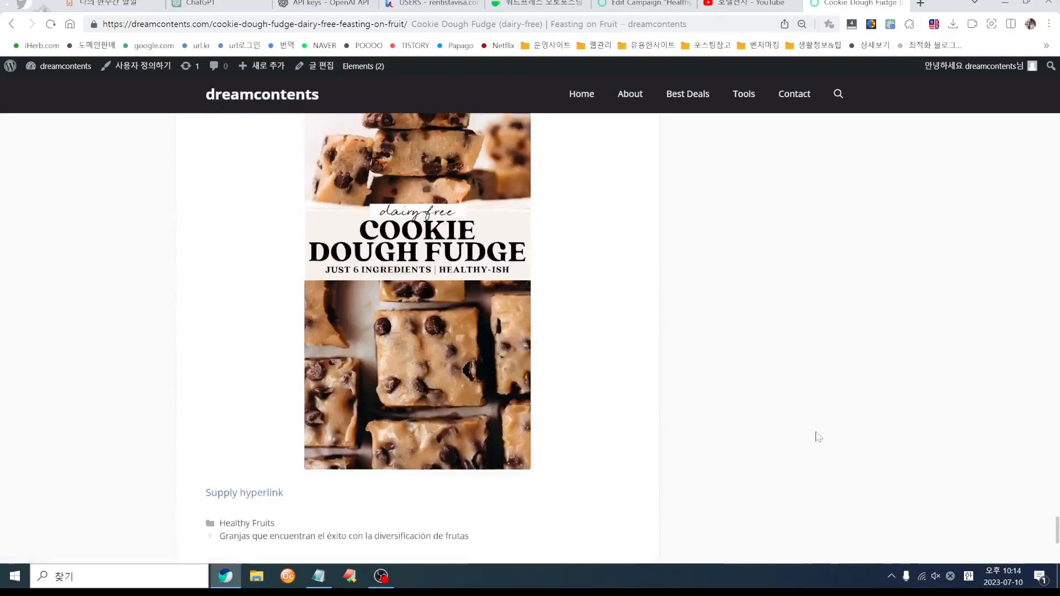
left_click_drag(1054, 531, 1054, 82)
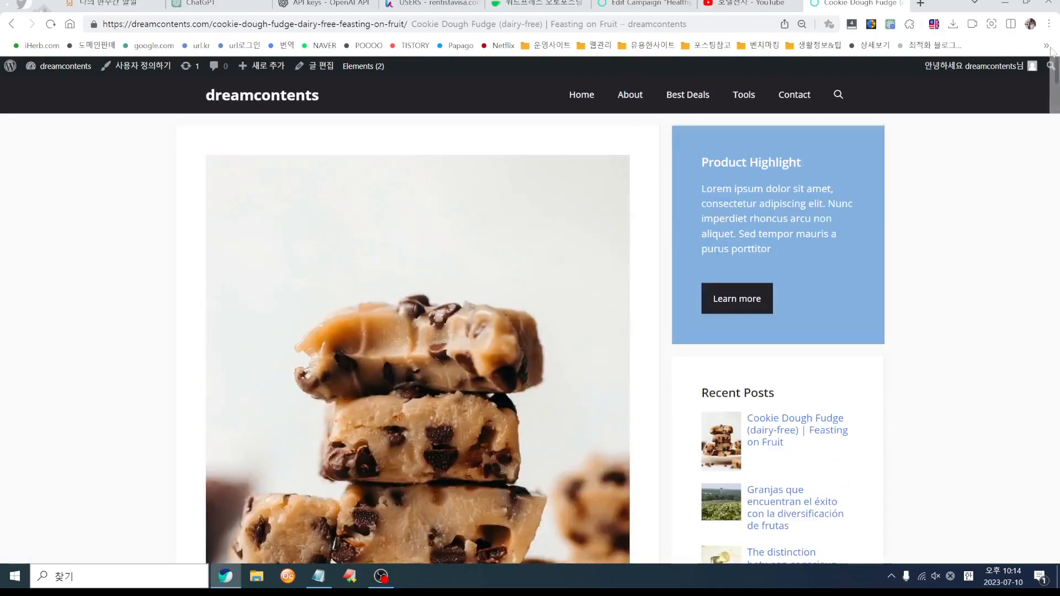
- Return to the dreamcontents homepage and look over the list of generated posts
left_click(266, 109)
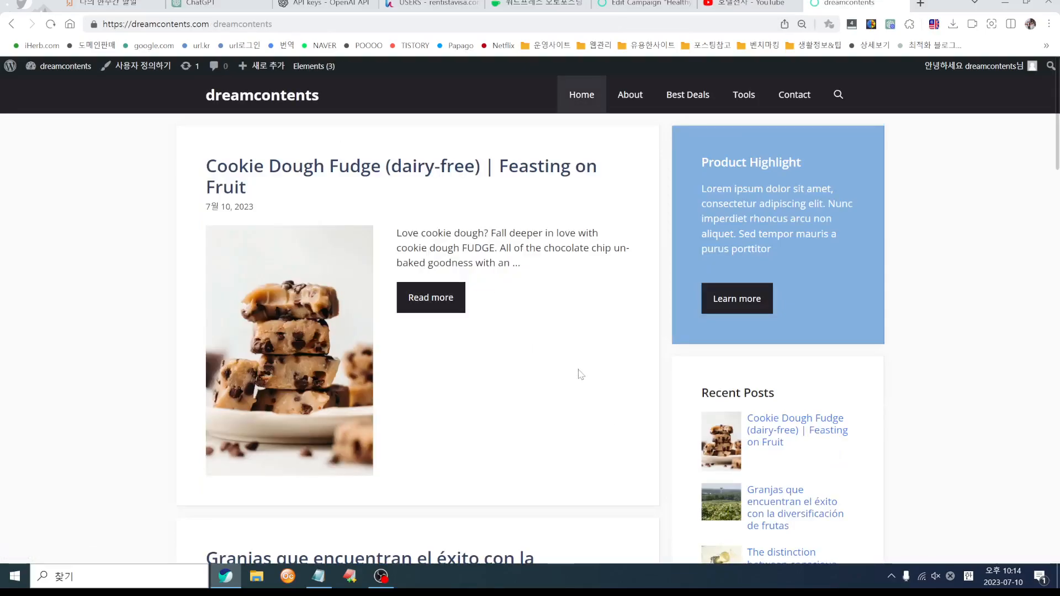
scroll(580, 374, "down", 4)
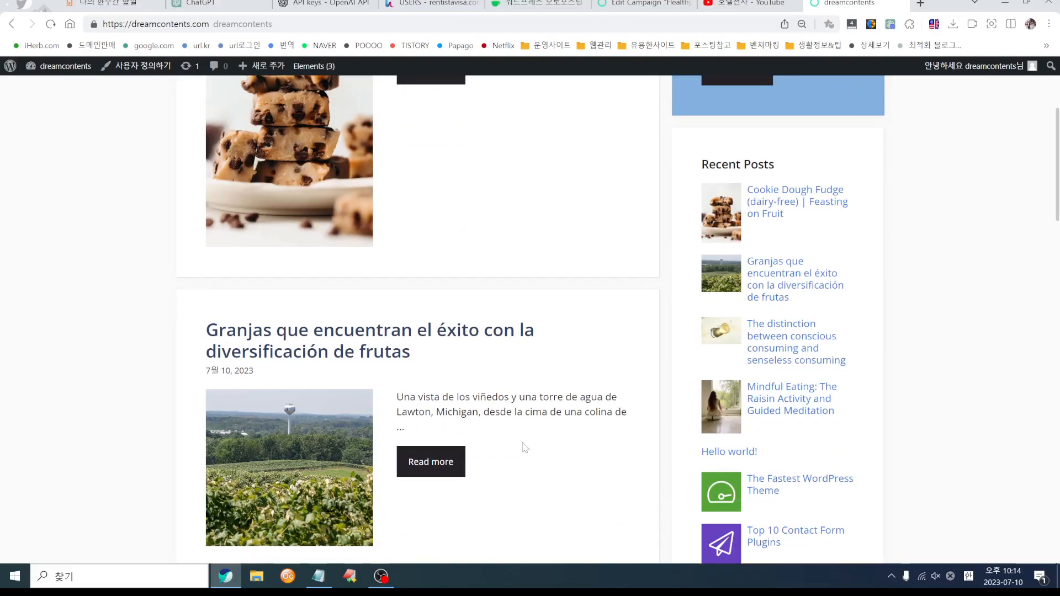
scroll(436, 464, "up", 4)
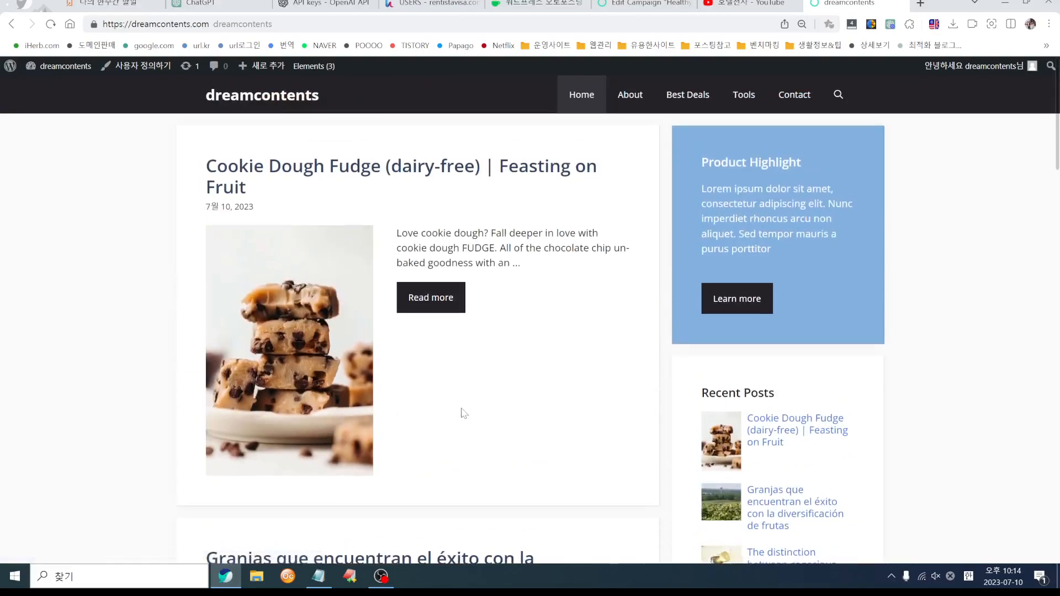
scroll(507, 398, "down", 1)
scroll(507, 399, "down", 15)
scroll(506, 400, "up", 15)
- From the site's WordPress dashboard, search the plugin directory for "seo" and install and activate the Rank Math plugin
left_click(71, 87)
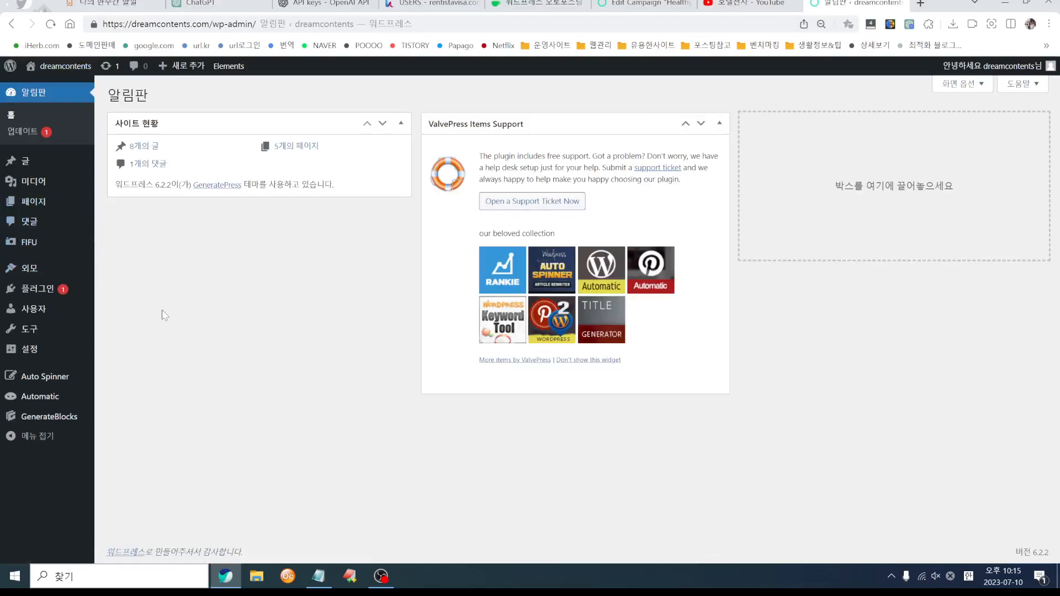
left_click(41, 290)
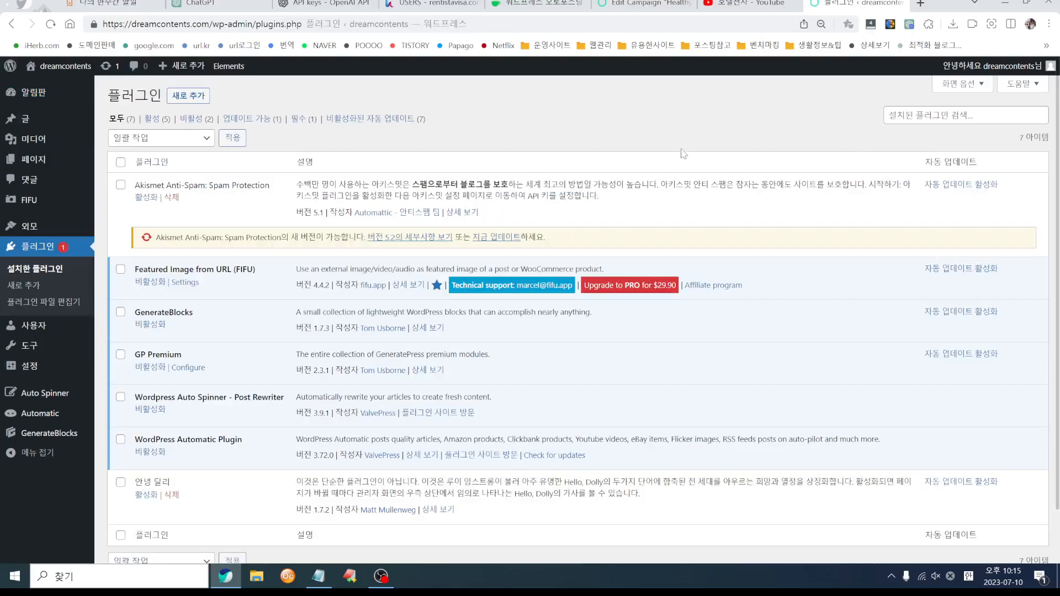
left_click(207, 99)
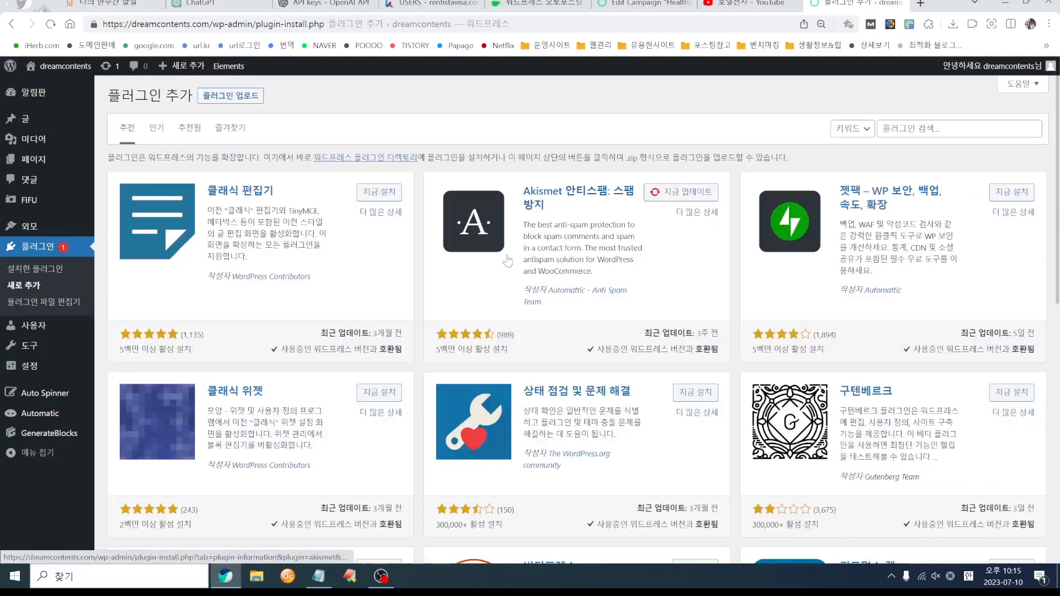
left_click(898, 128)
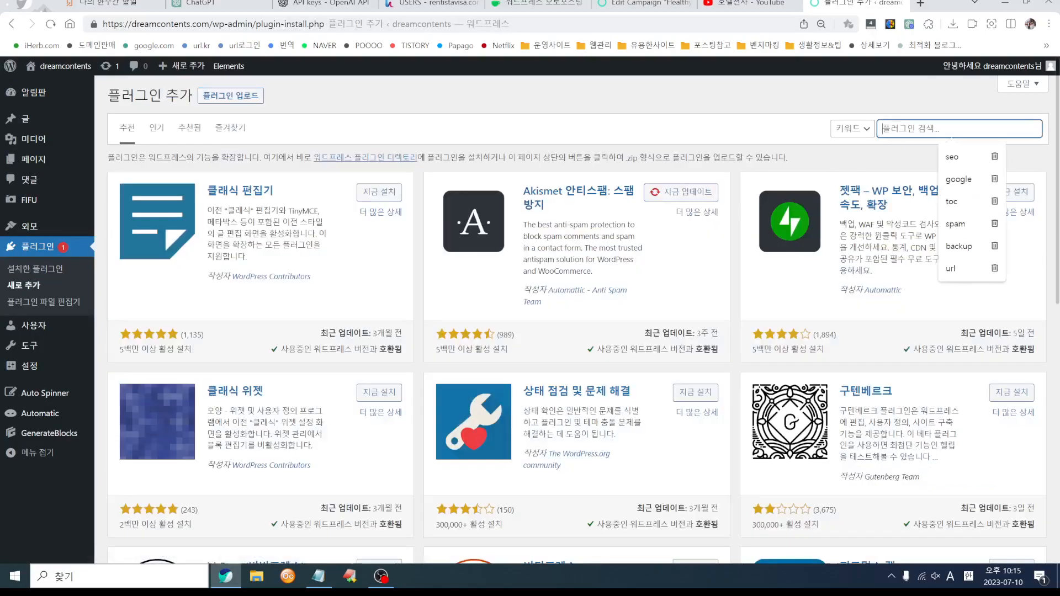
left_click(960, 158)
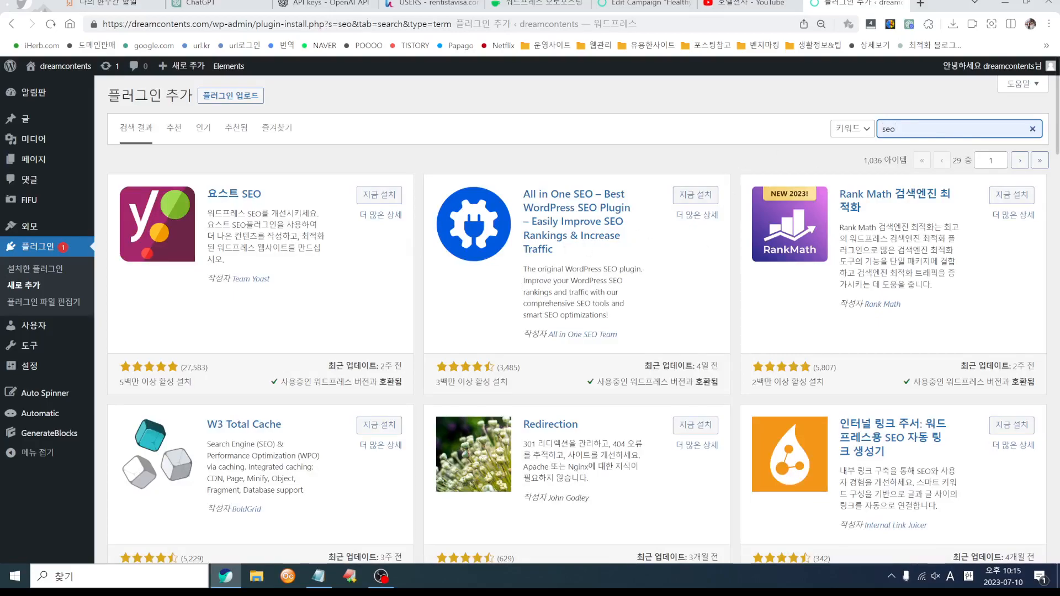
left_click(1009, 195)
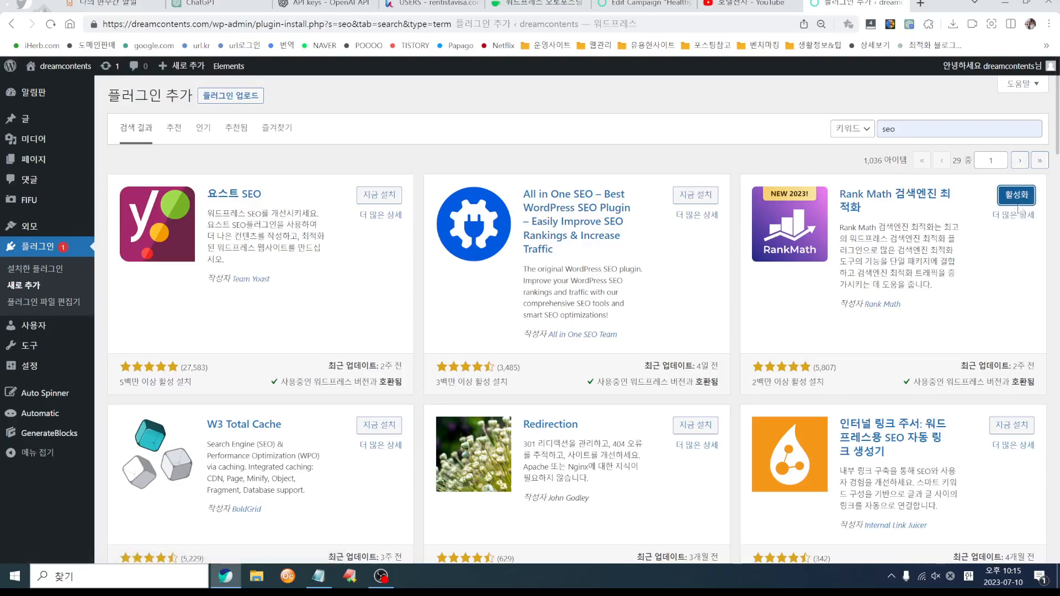
left_click(1016, 196)
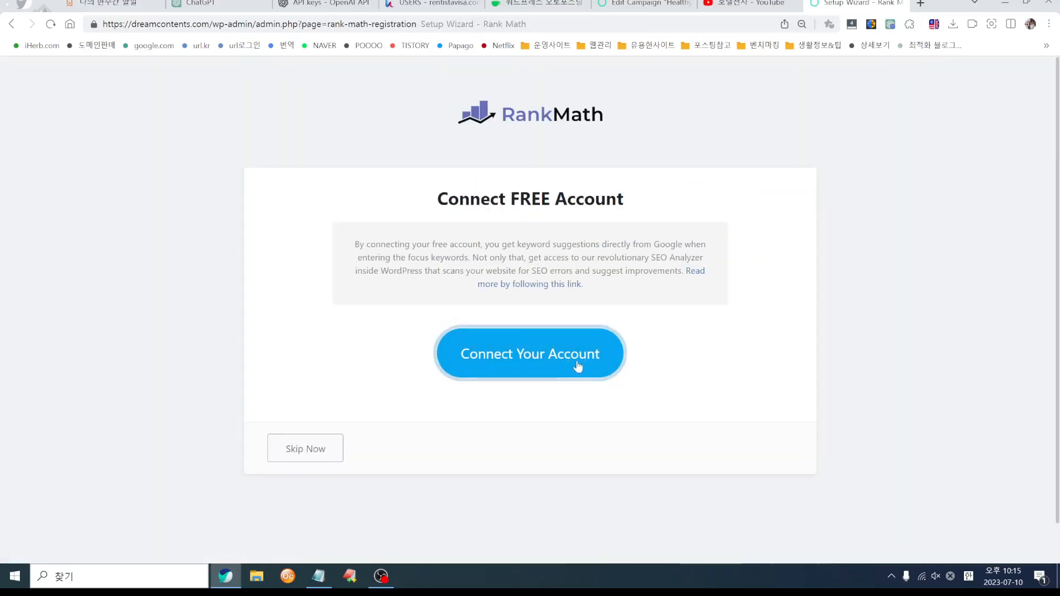
- Connect Rank Math to a free account through Google sign-in and activate the Rank Math Free Plan for dreamcontents.com
left_click(549, 359)
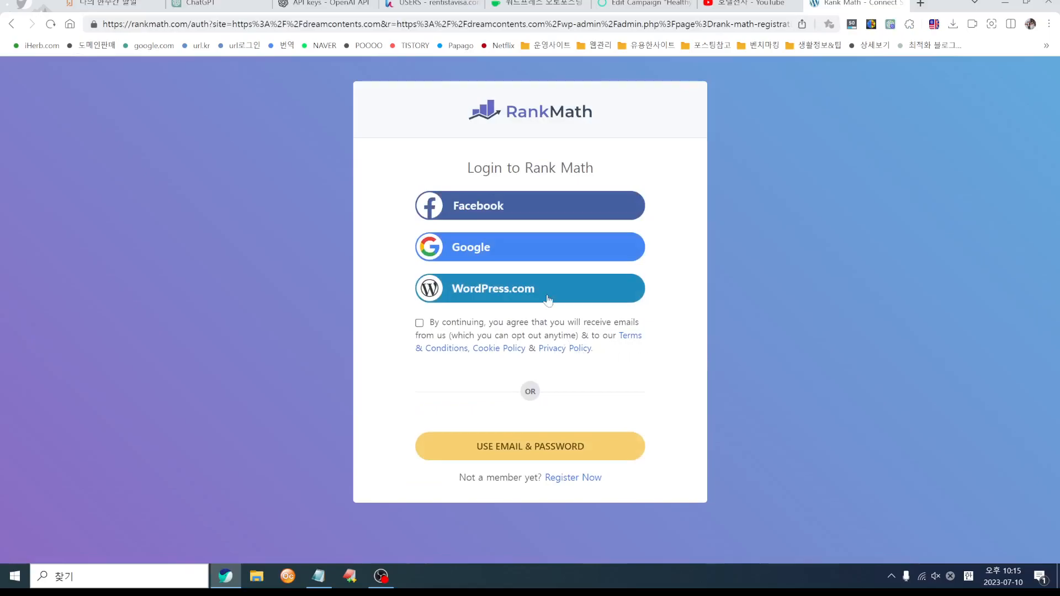
left_click(506, 252)
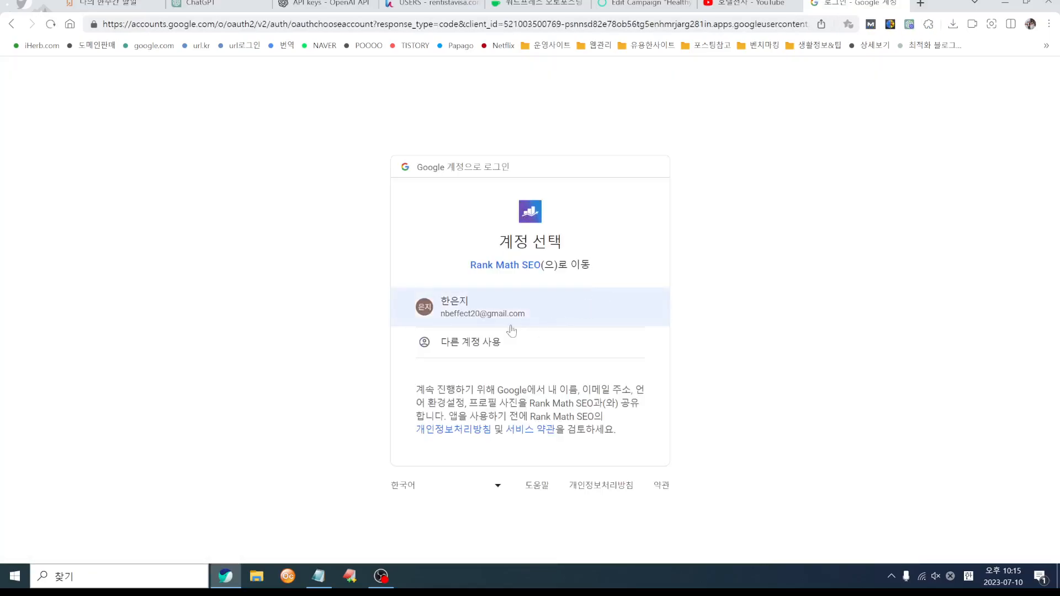
left_click(604, 314)
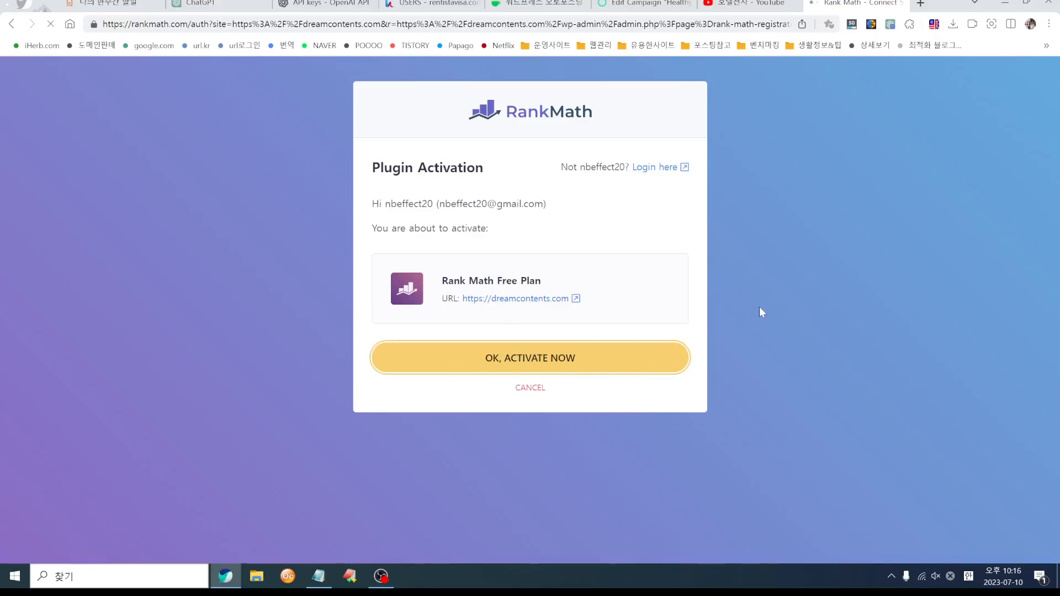
- Start the Rank Math setup wizard in Advanced (고급) mode and save the site details with their preset values
scroll(487, 390, "down", 3)
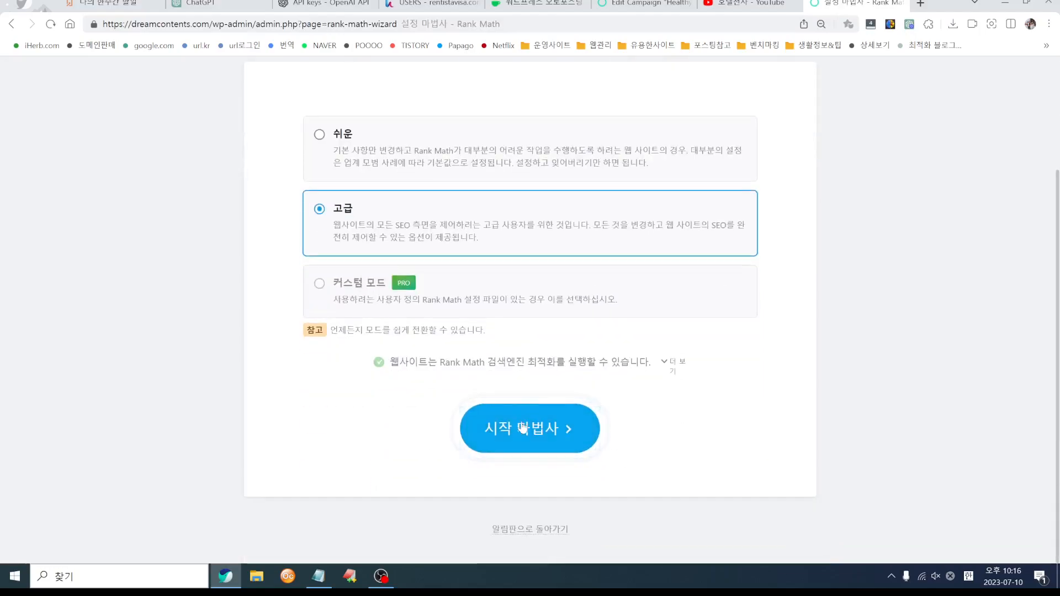
left_click(524, 435)
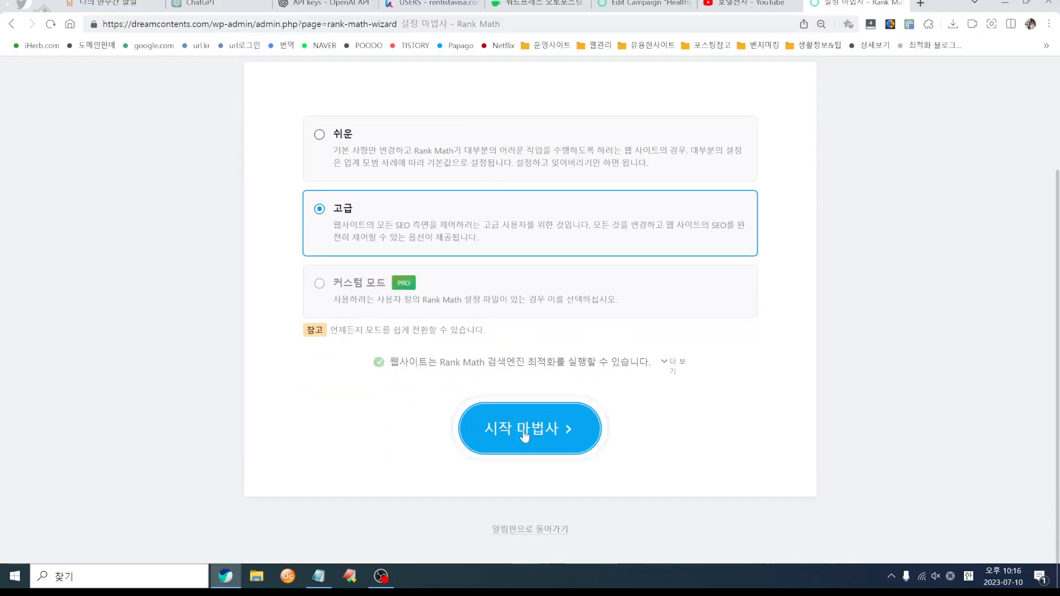
scroll(525, 437, "down", 6)
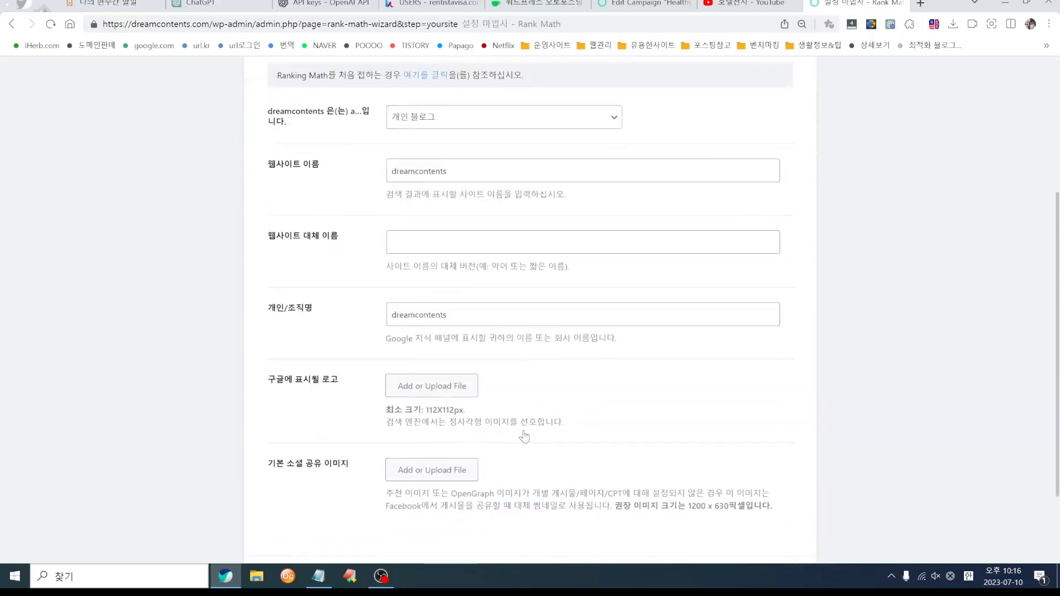
left_click(748, 476)
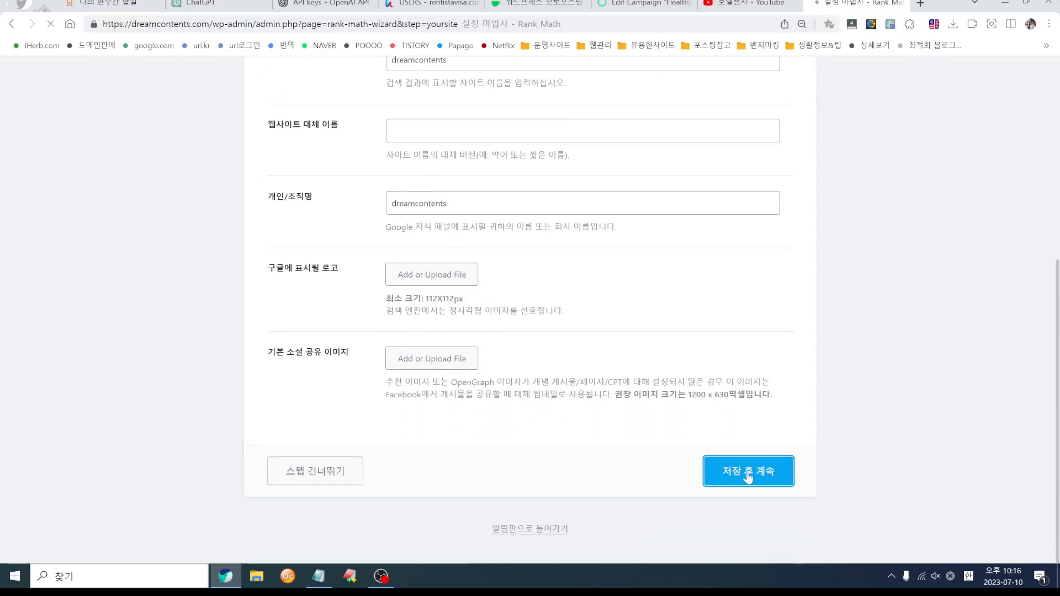
- Connect Google services to Rank Math with the existing Google account and grant the requested additional access
scroll(697, 463, "down", 4)
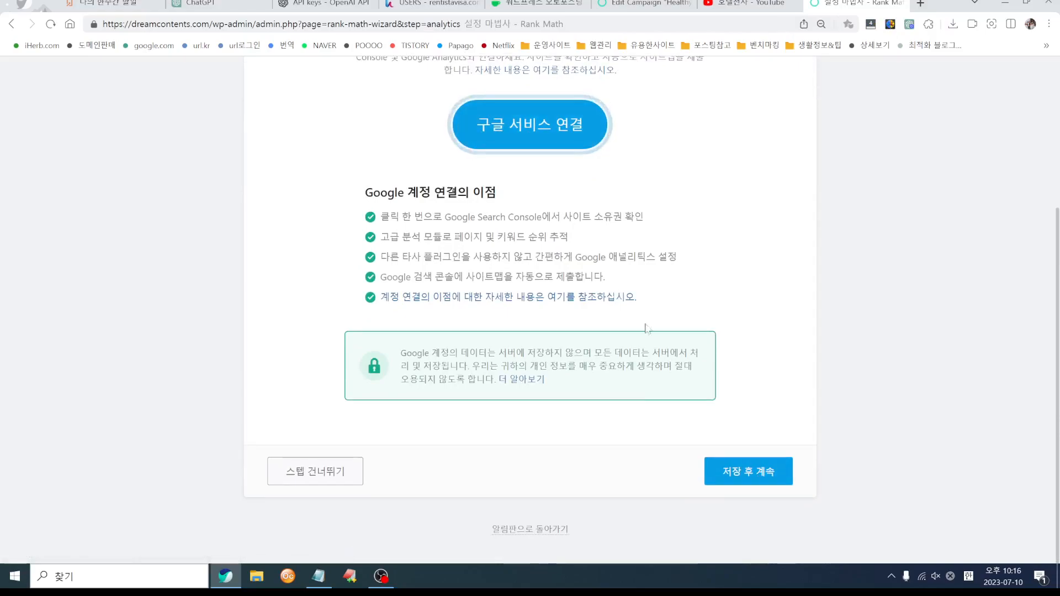
left_click(523, 128)
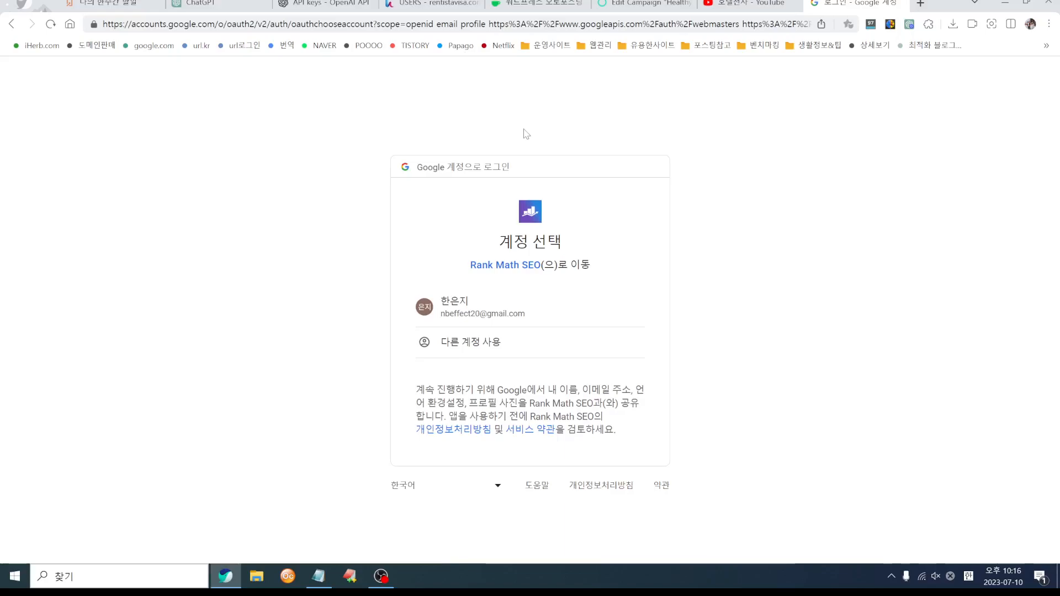
left_click(456, 319)
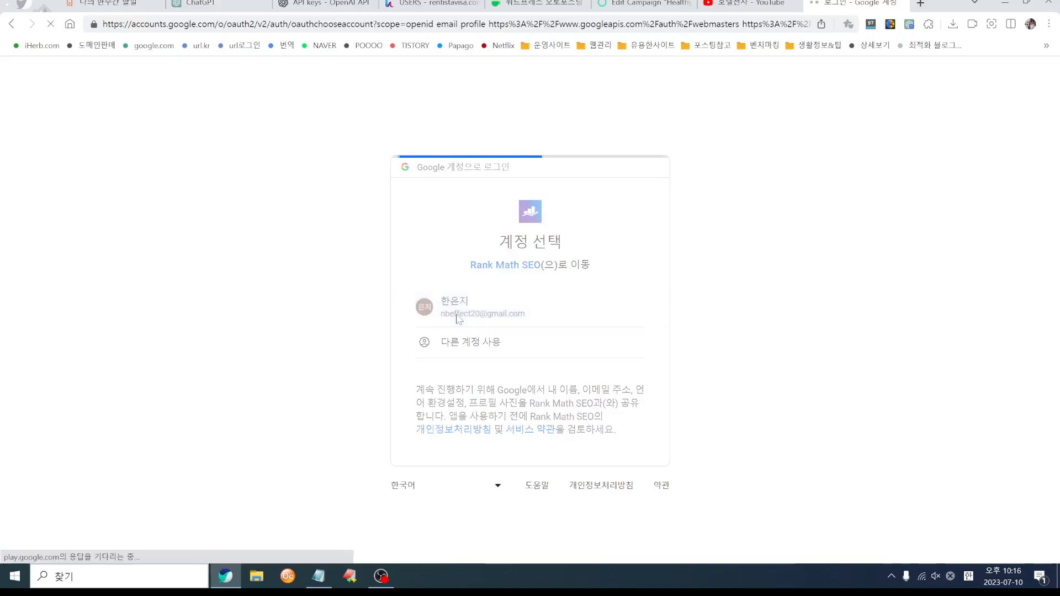
scroll(566, 407, "down", 1)
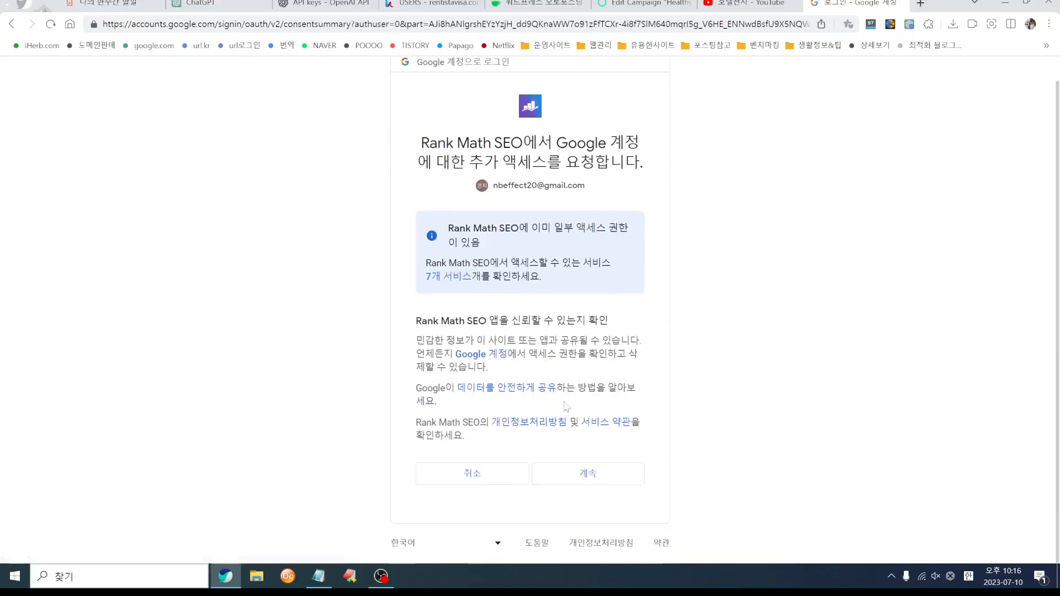
left_click(589, 474)
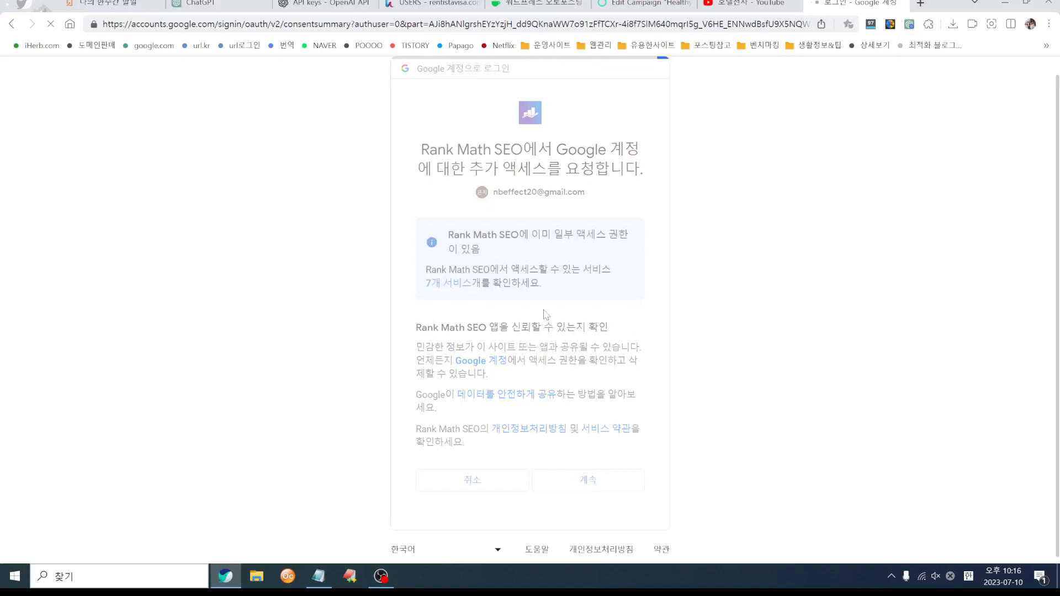
- Review the wizard's search console, analytics and AdSense settings and save them with email reports left enabled
scroll(503, 316, "down", 3)
scroll(502, 316, "down", 7)
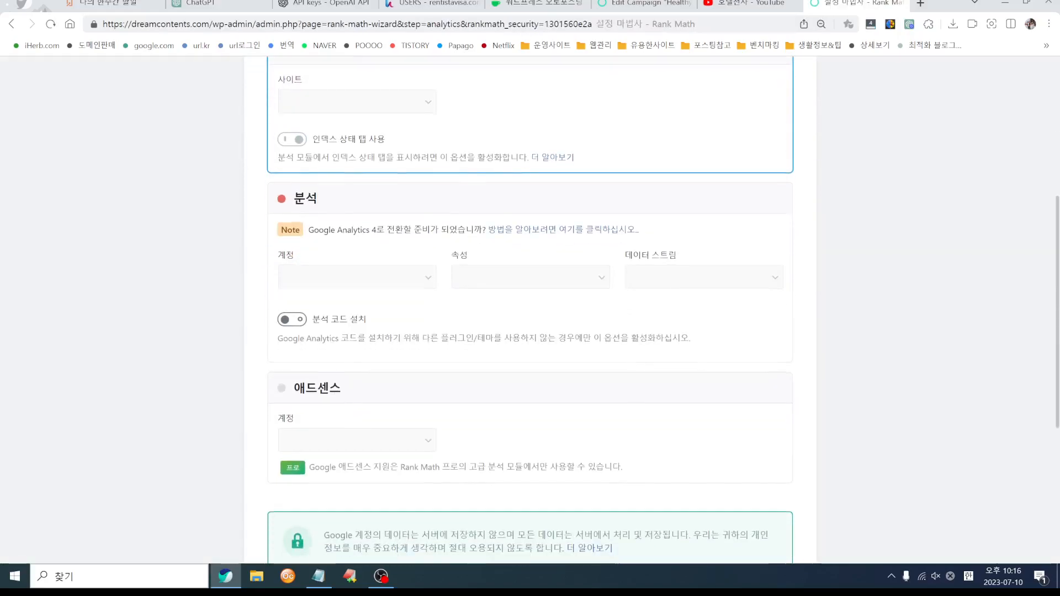
scroll(530, 309, "down", 1)
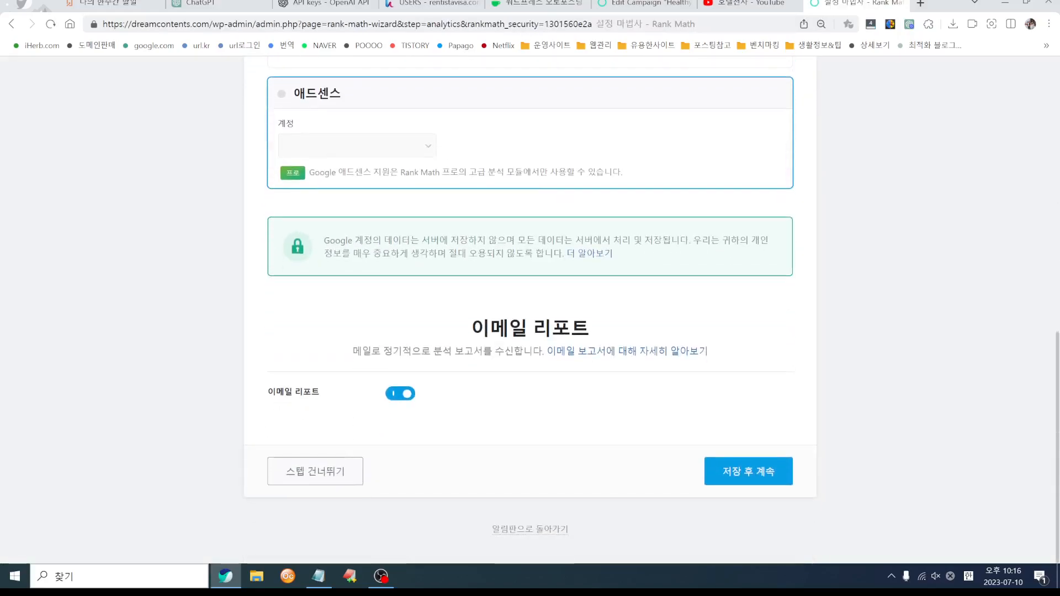
left_click(745, 477)
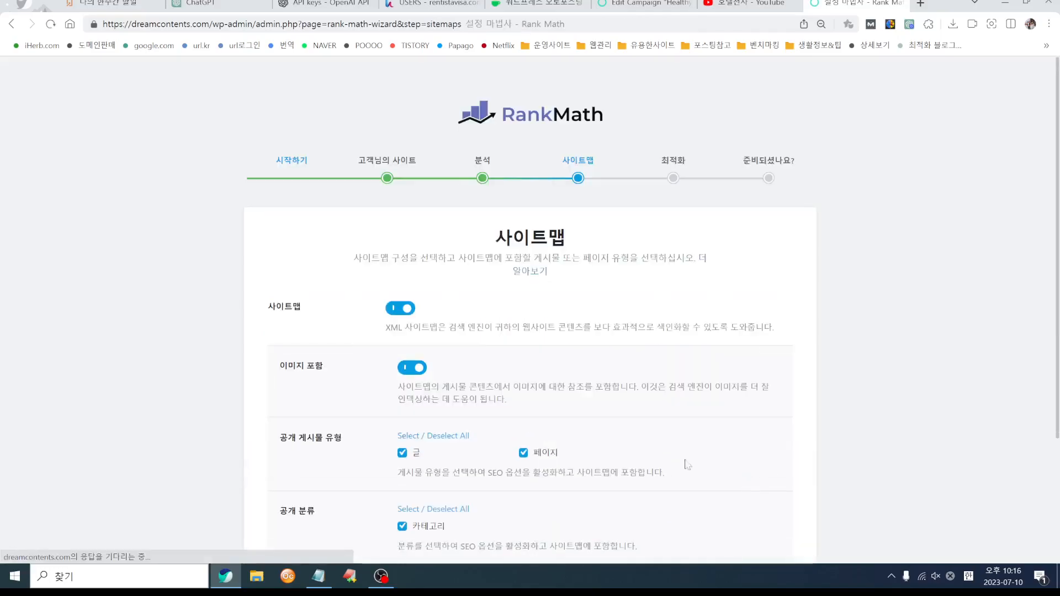
- Save the preset sitemap settings, complete the remaining setup wizard stages and return to the Rank Math dashboard
scroll(627, 421, "down", 3)
left_click(748, 478)
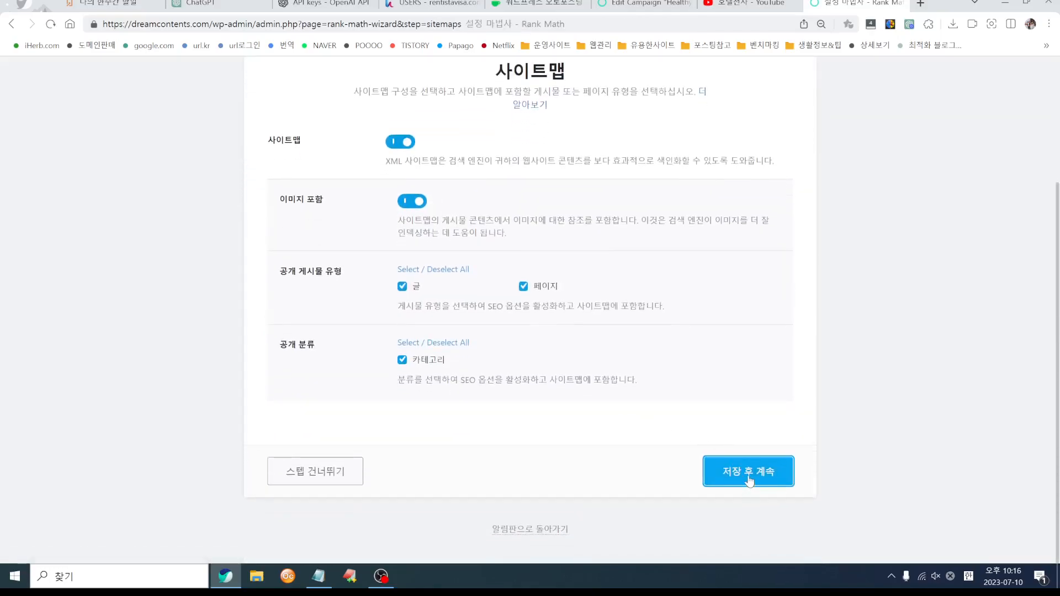
scroll(712, 436, "down", 2)
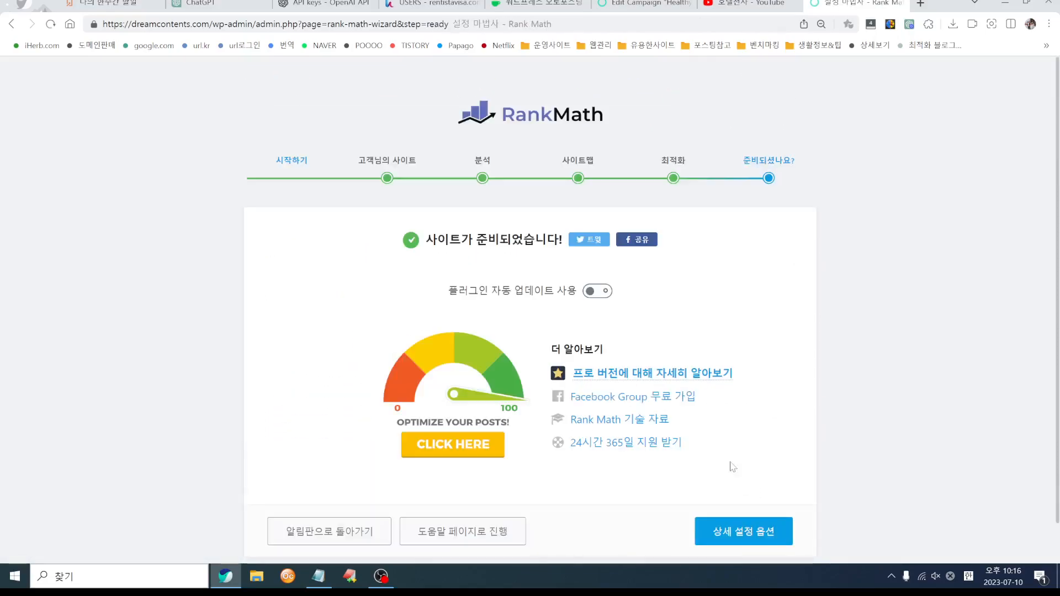
scroll(712, 489, "down", 1)
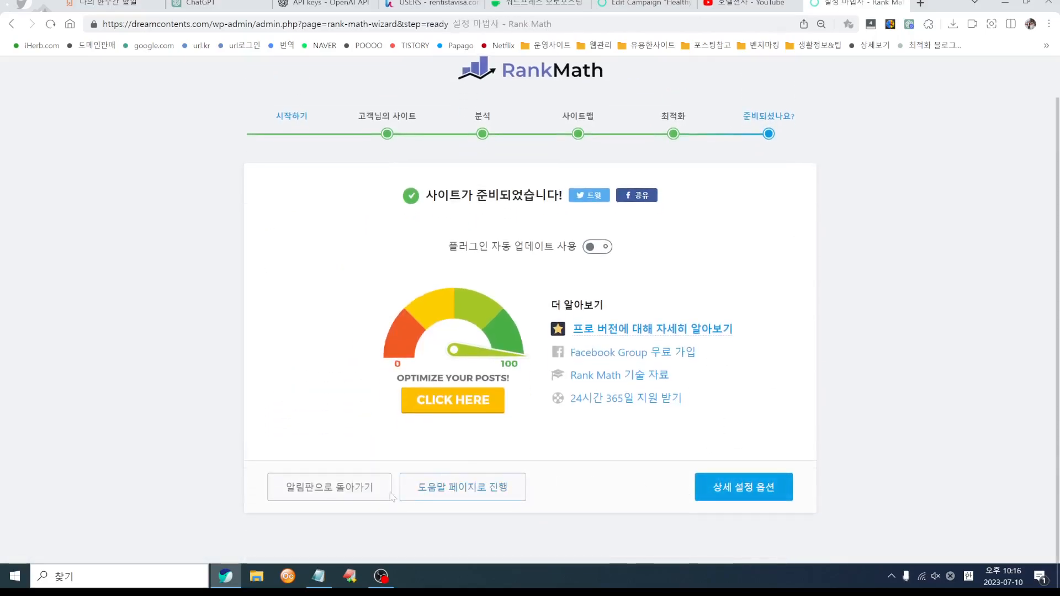
left_click(329, 488)
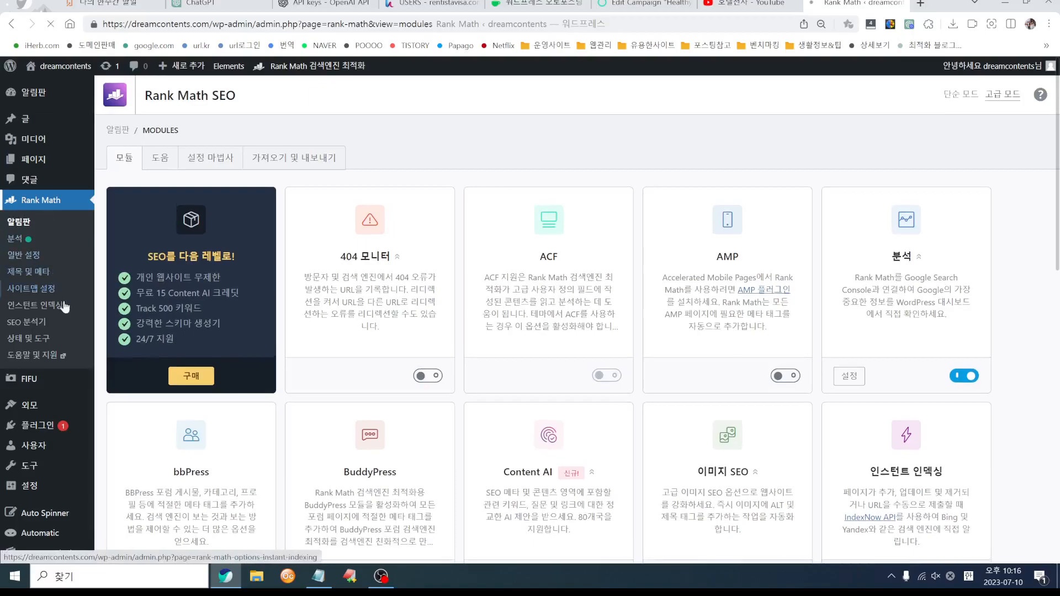
left_click(295, 158)
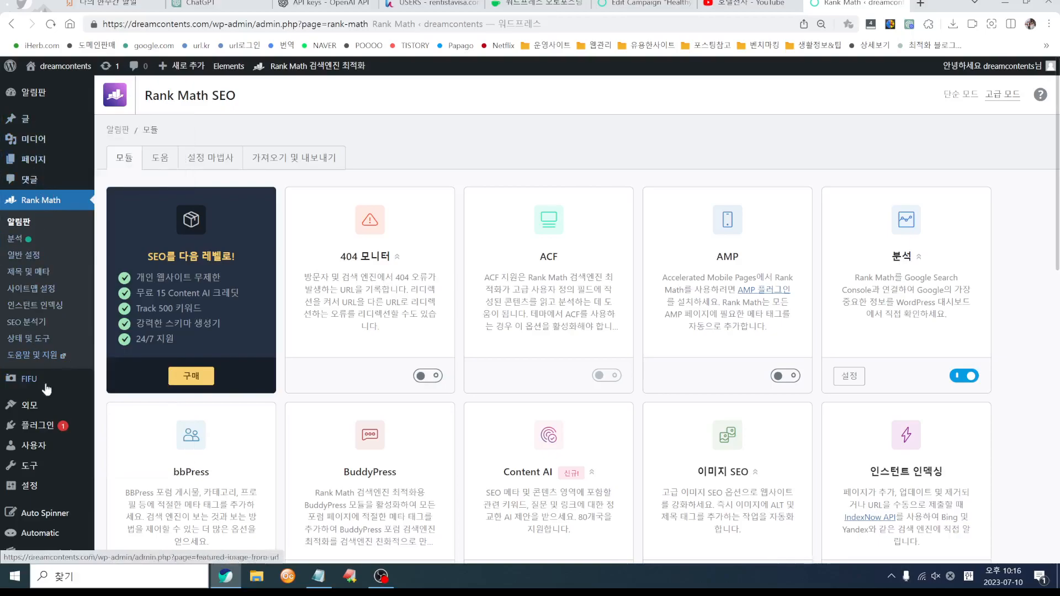
- Search the plugin directory for "google" and install and activate the Google Site Kit (구글 사이트 키트) plugin
mouse_move(38, 435)
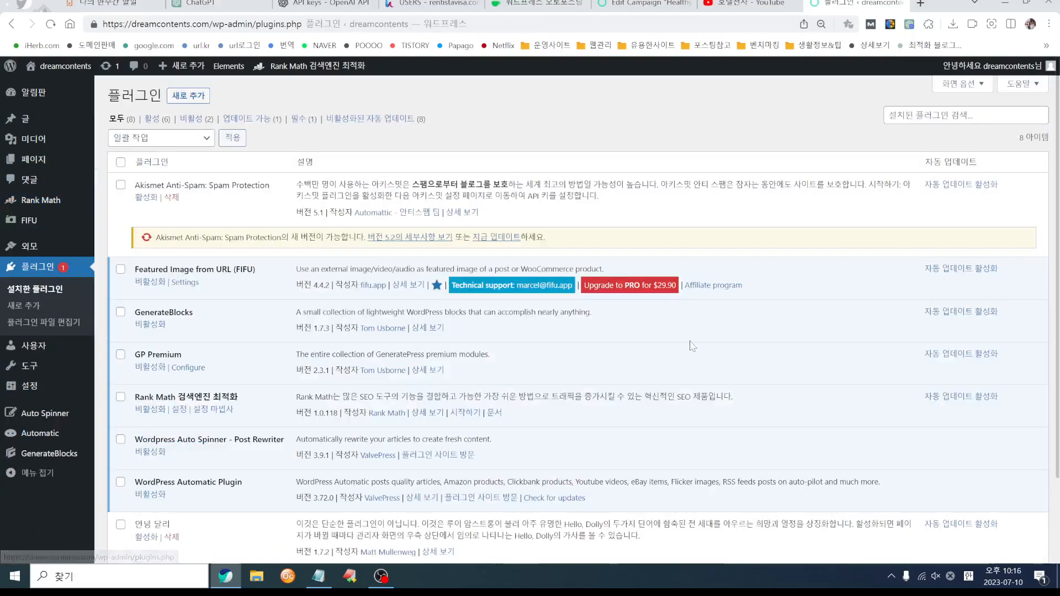
left_click(188, 99)
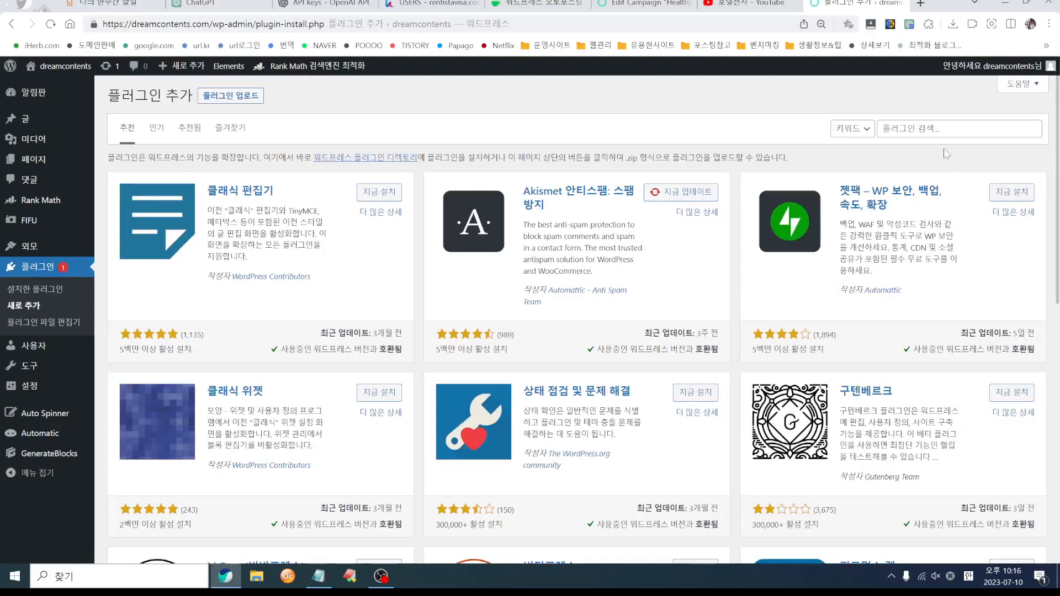
left_click(945, 129)
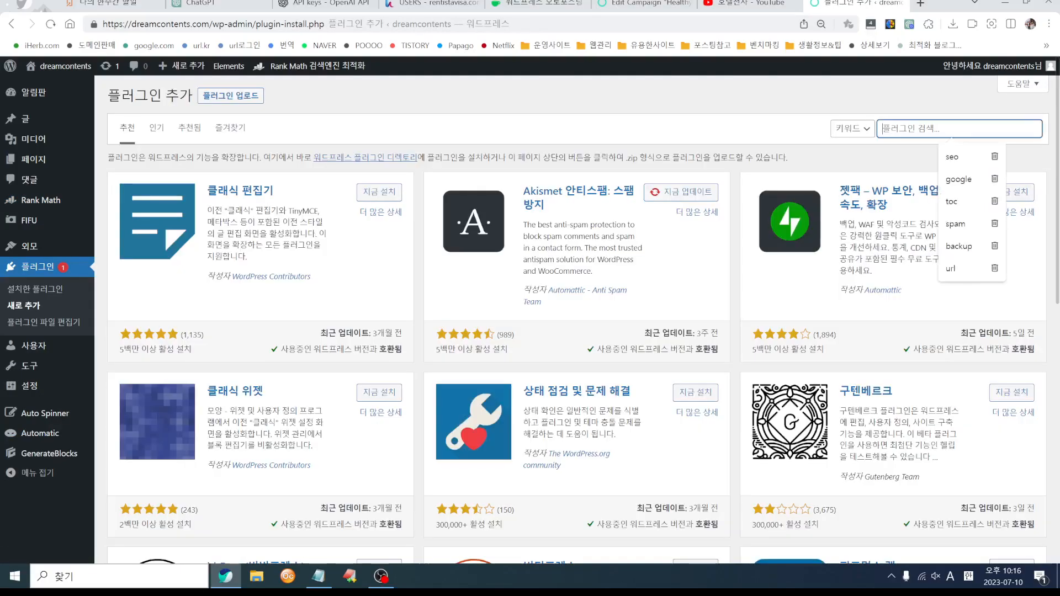
left_click(951, 181)
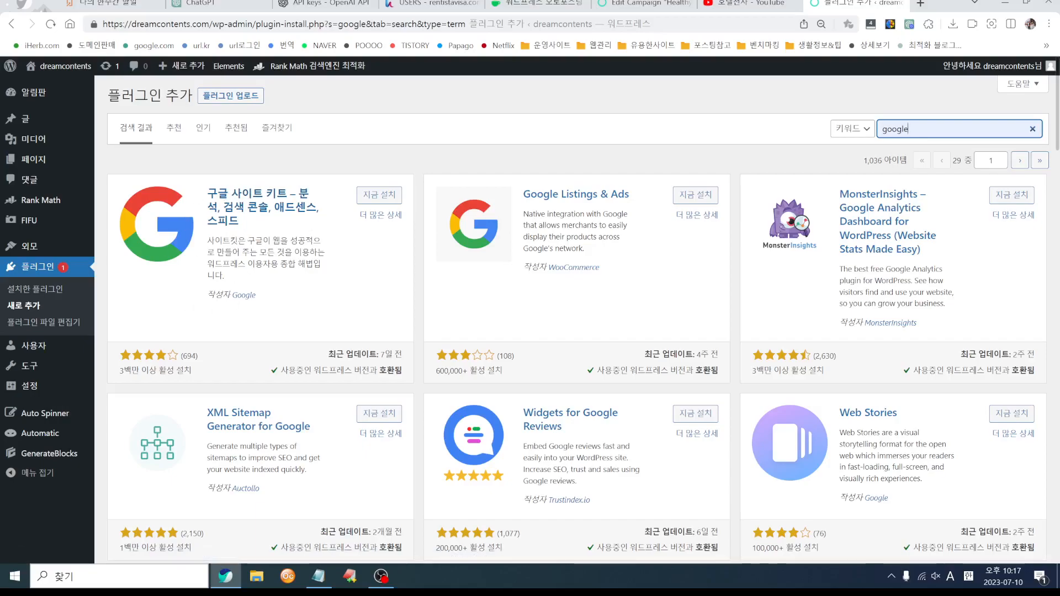
left_click(380, 197)
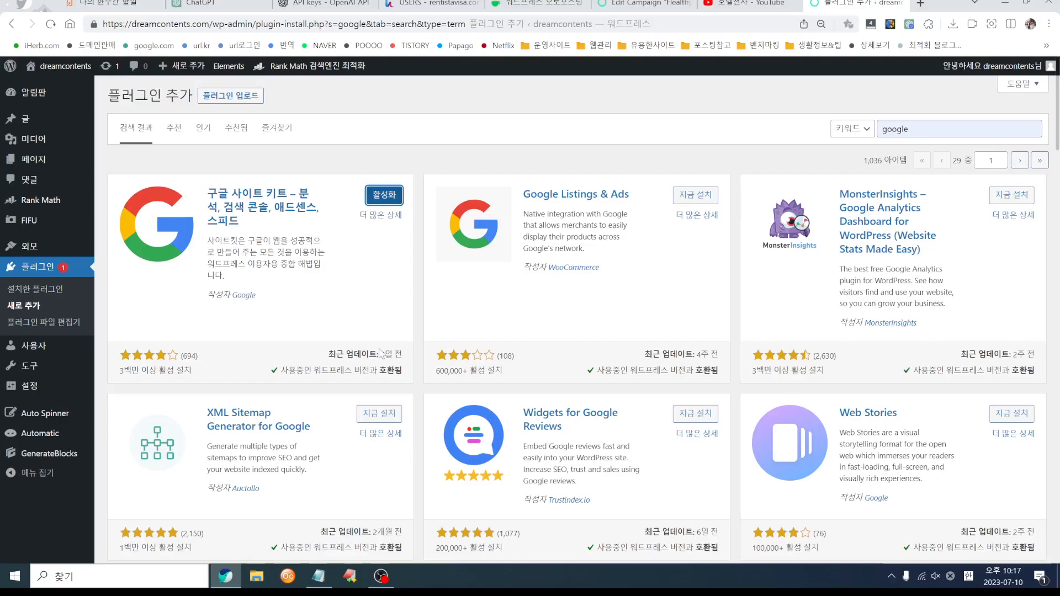
left_click(386, 200)
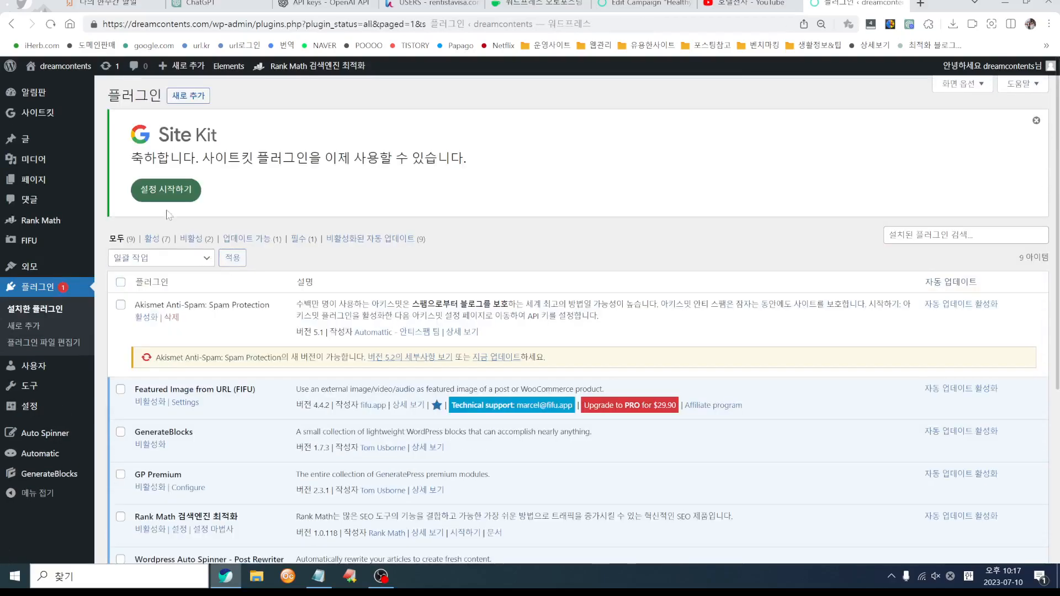
- Start the Site Kit setup, enable the Google Analytics connection and anonymous usage data sharing, and proceed to Google sign-in
left_click(165, 189)
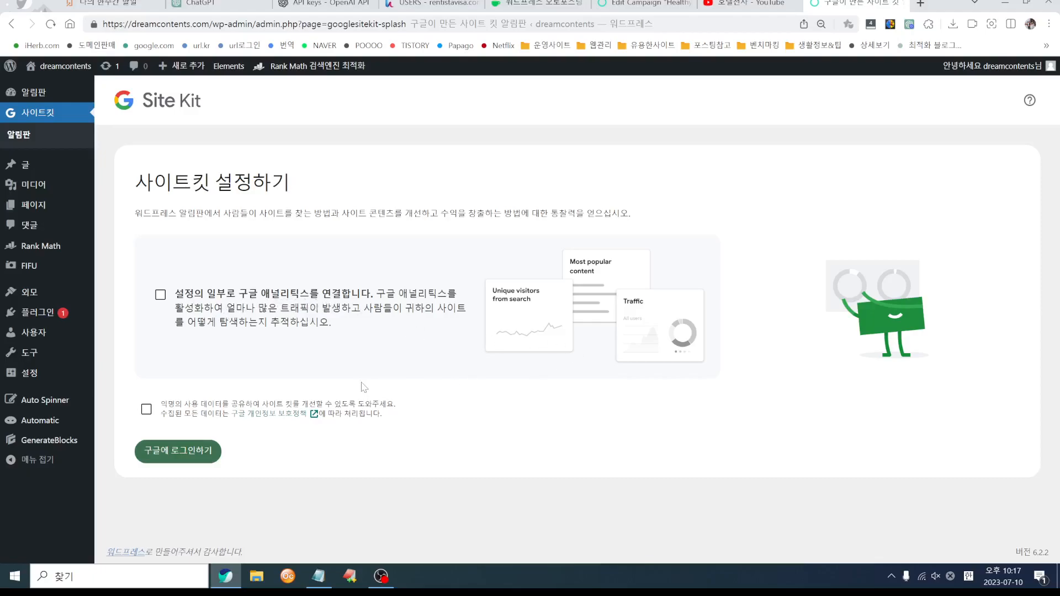
left_click(165, 298)
left_click(148, 412)
left_click(177, 458)
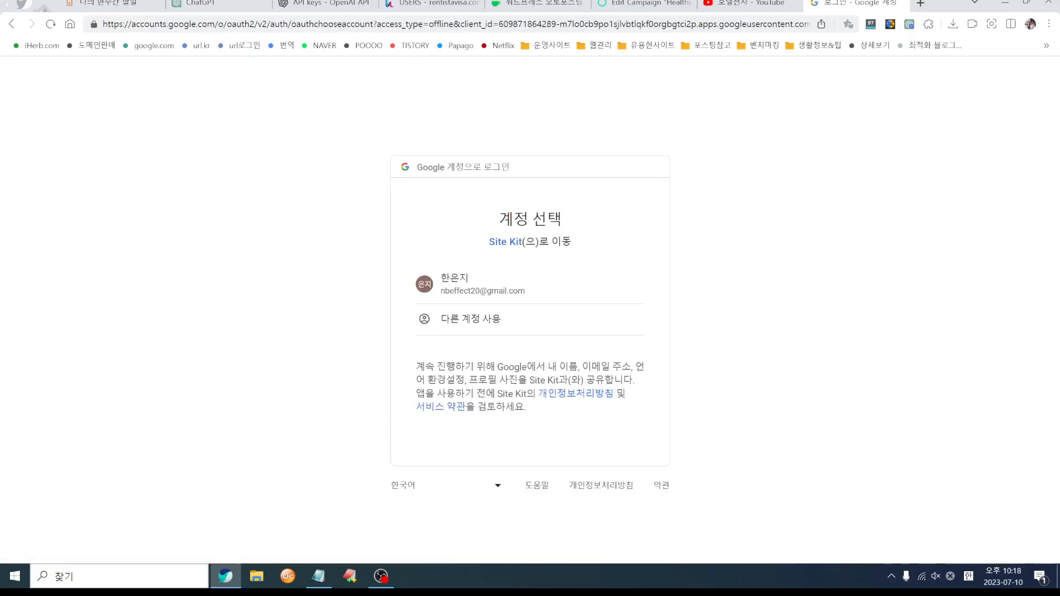
- Authorize Site Kit with the listed Google account and advance through the verification, data access, Search Console and Google Analytics setup stages
left_click(465, 294)
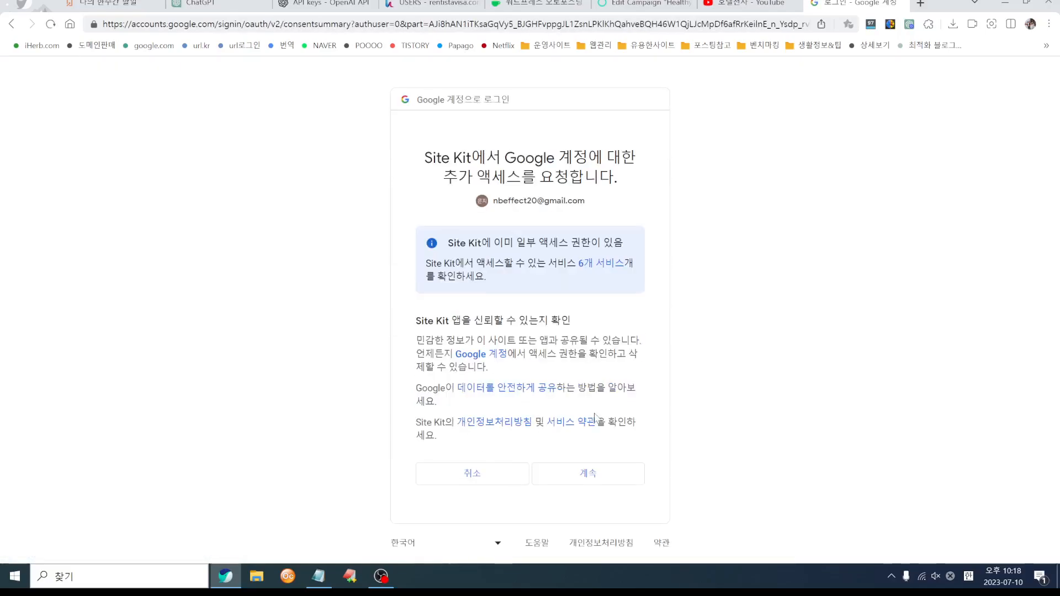
left_click(577, 476)
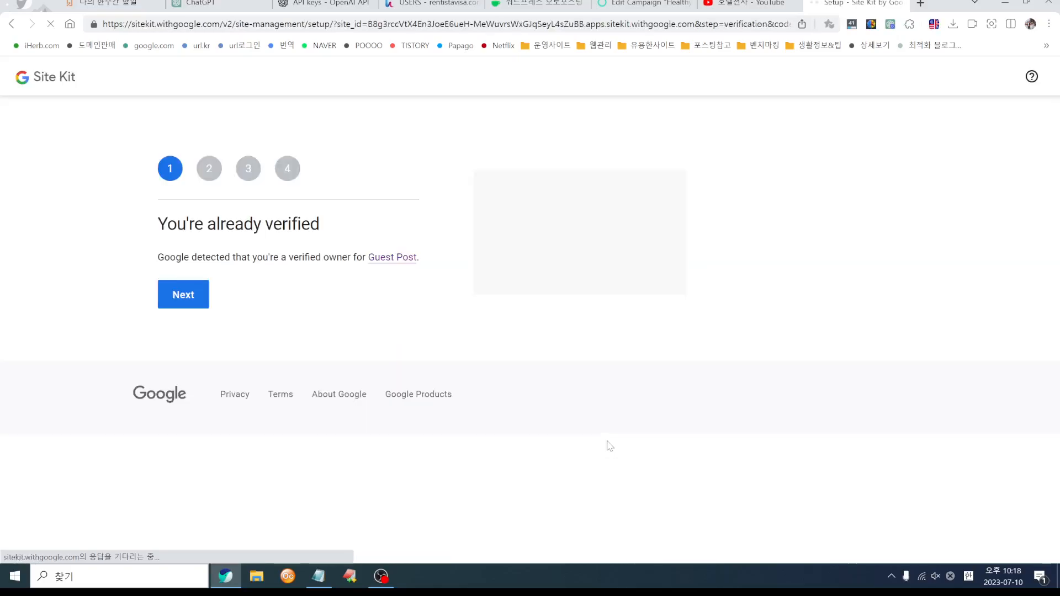
left_click(184, 297)
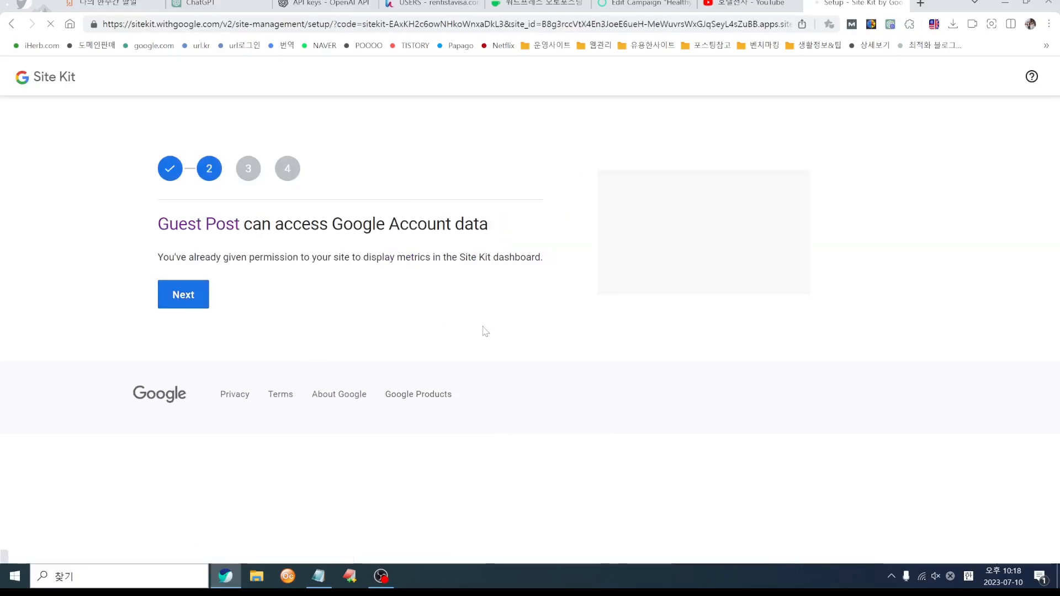
left_click(176, 308)
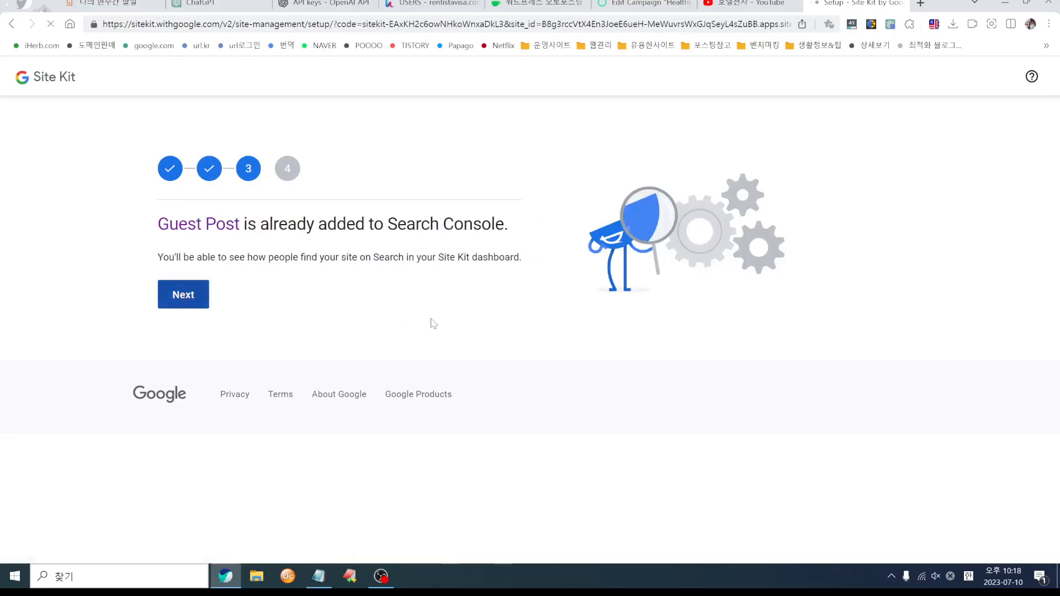
left_click(182, 293)
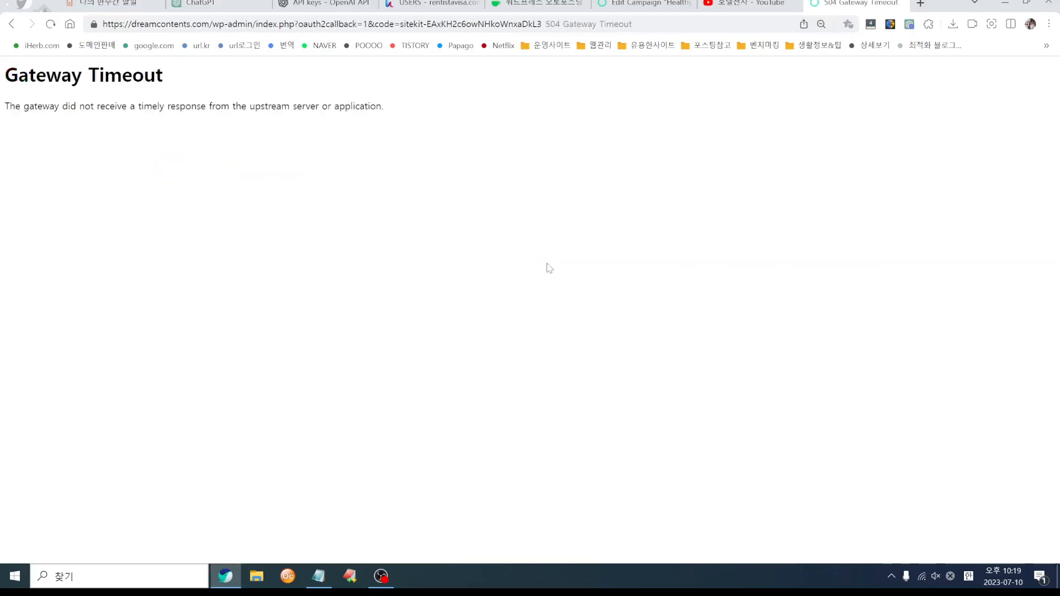
left_click(12, 25)
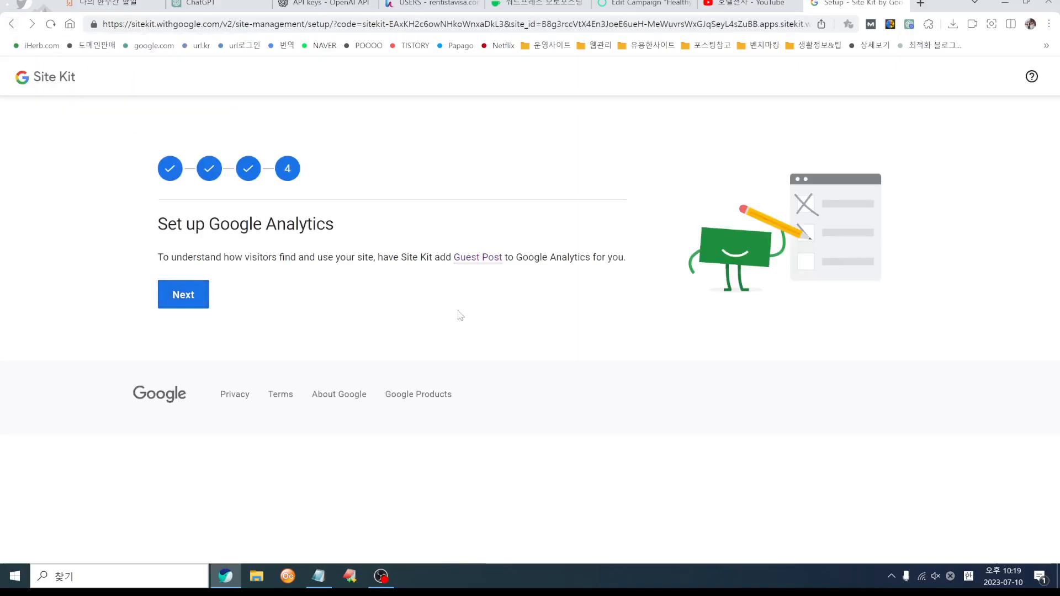
left_click(182, 294)
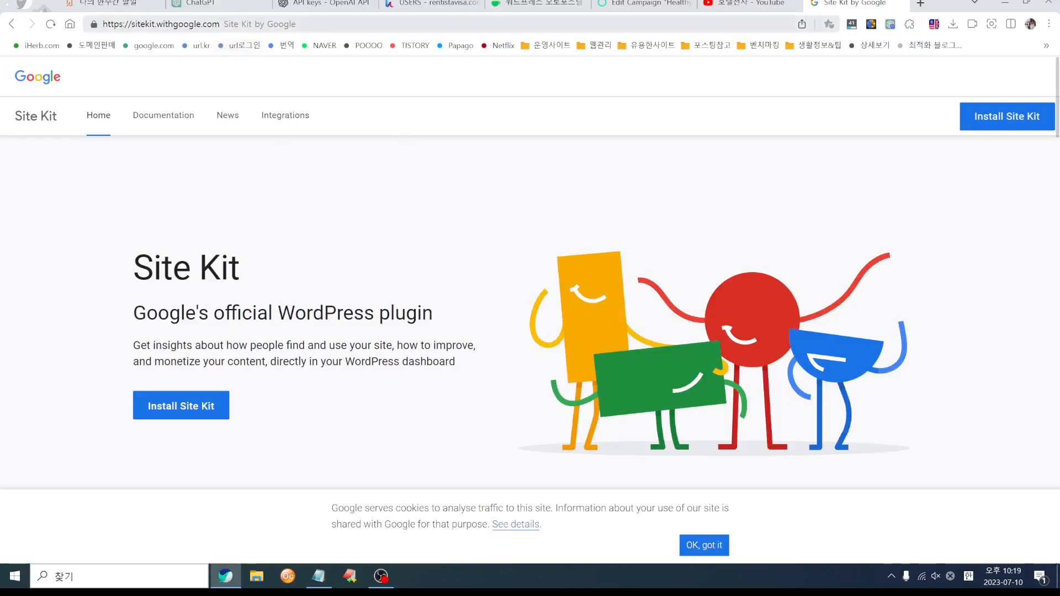
- Return to the dreamcontents WordPress admin, open the Site Kit dashboard and enable automatic updates for the plugin
left_click(232, 23)
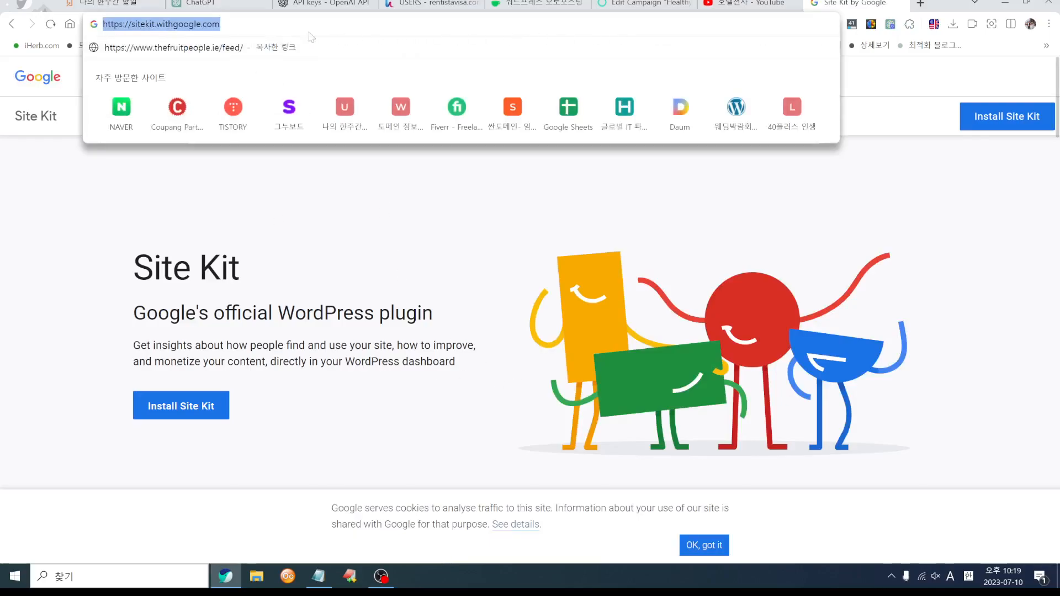
left_click(645, 3)
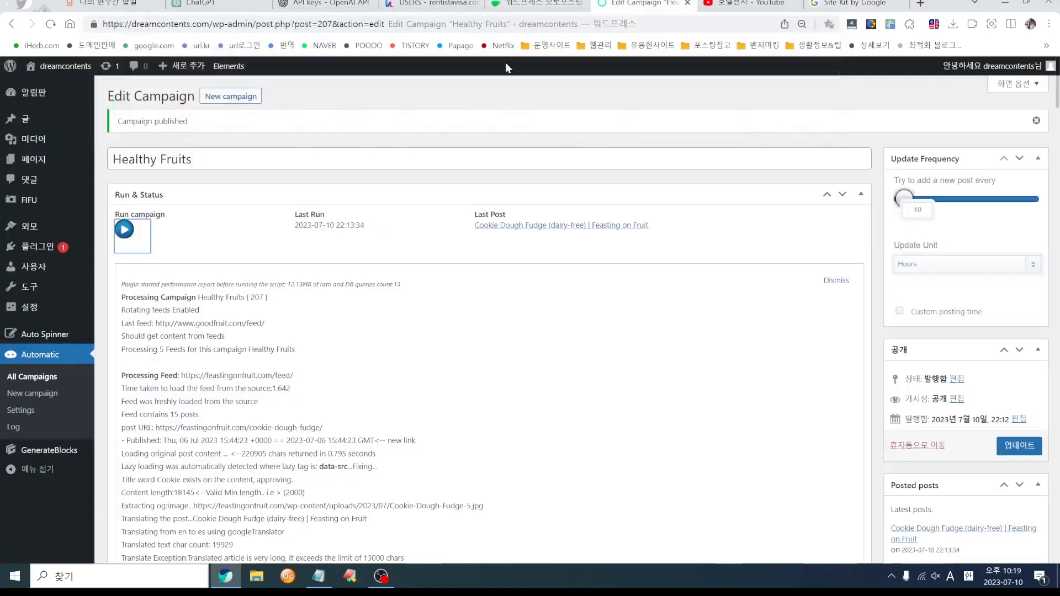
left_click(29, 120)
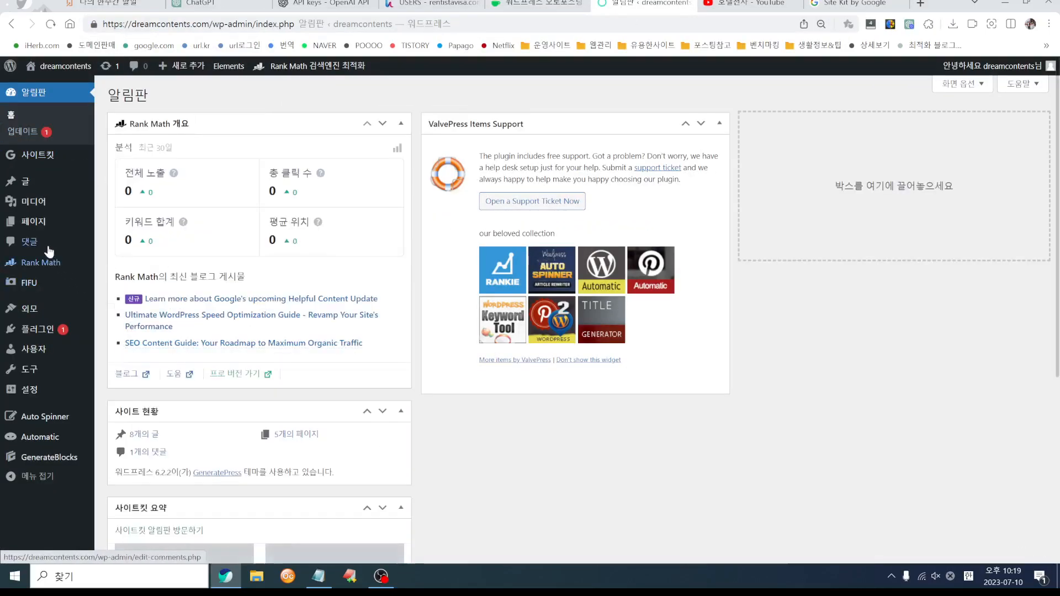
left_click(37, 156)
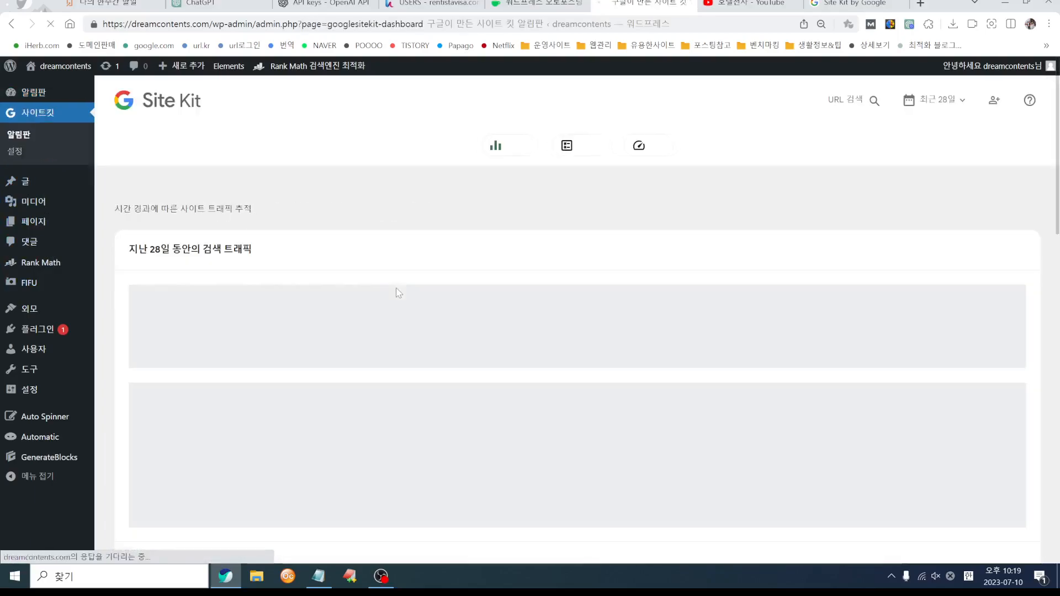
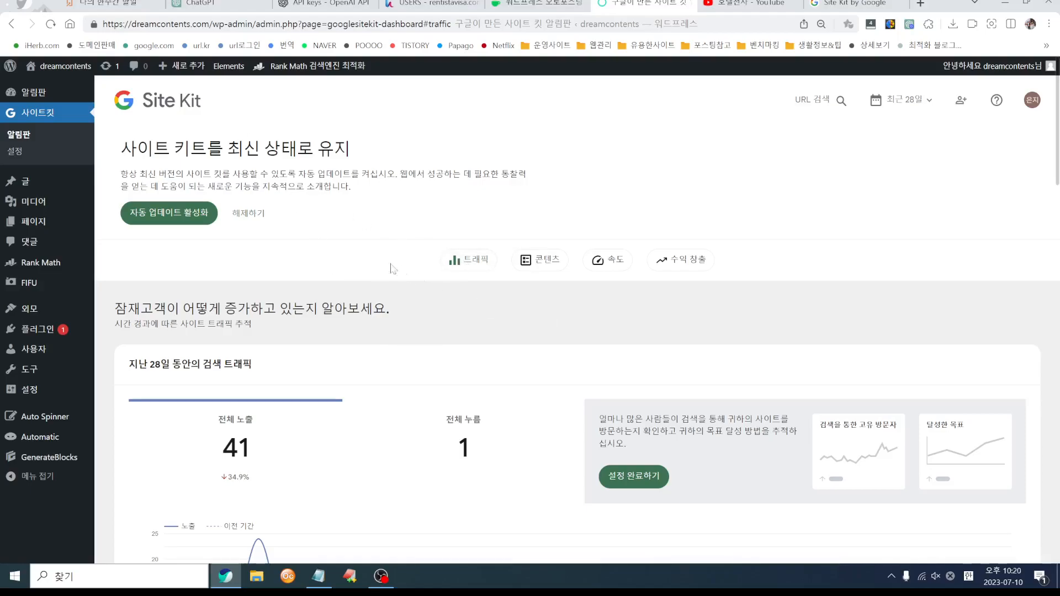
left_click(209, 222)
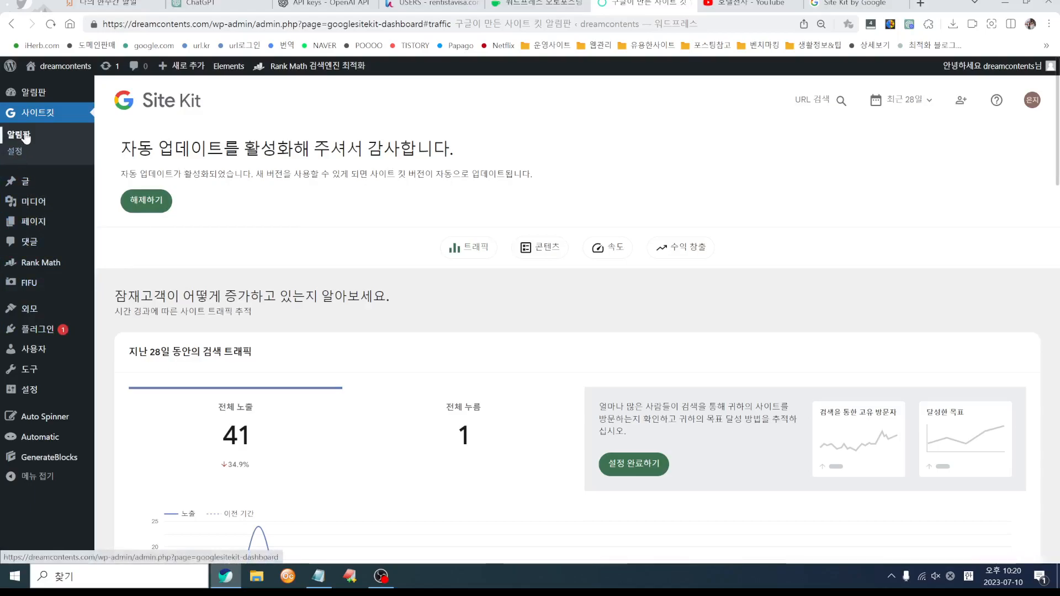
- Complete the Analytics setup in Site Kit's settings using the Guest Post account and the dreamcontents.com property and web data stream
left_click(16, 153)
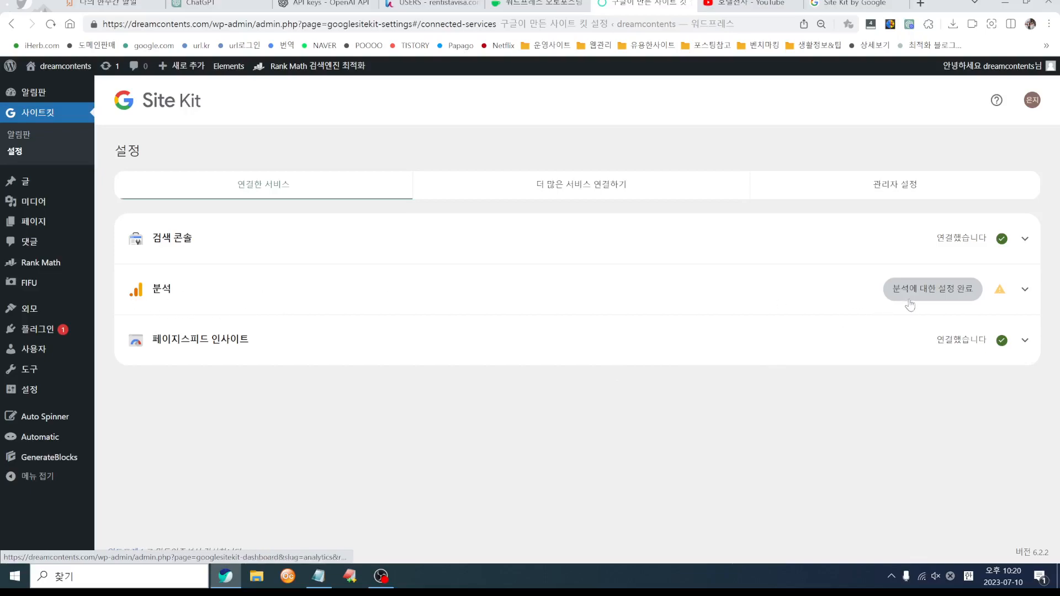
left_click(951, 295)
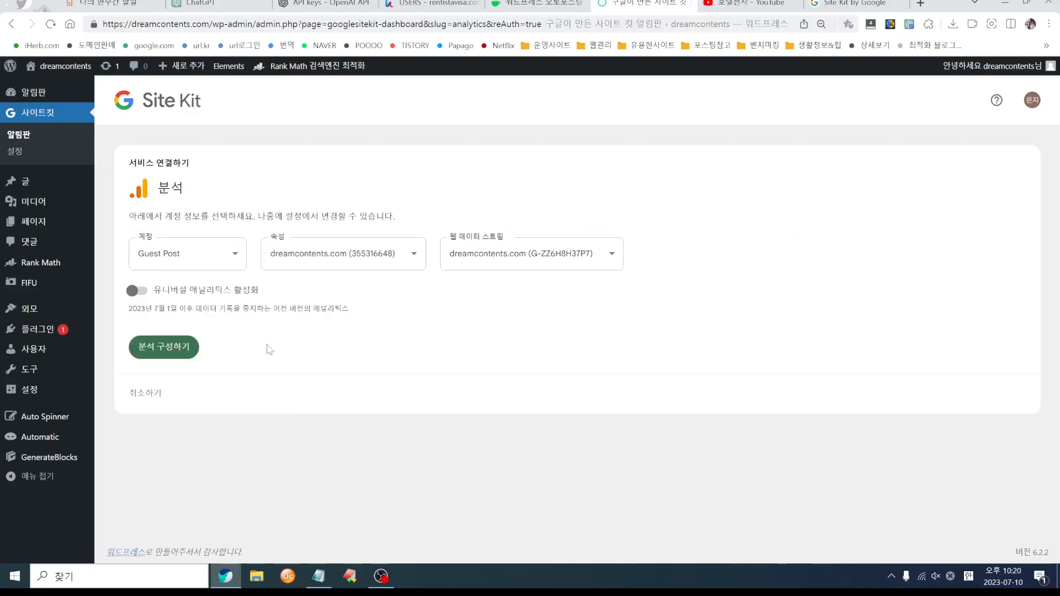
left_click(165, 353)
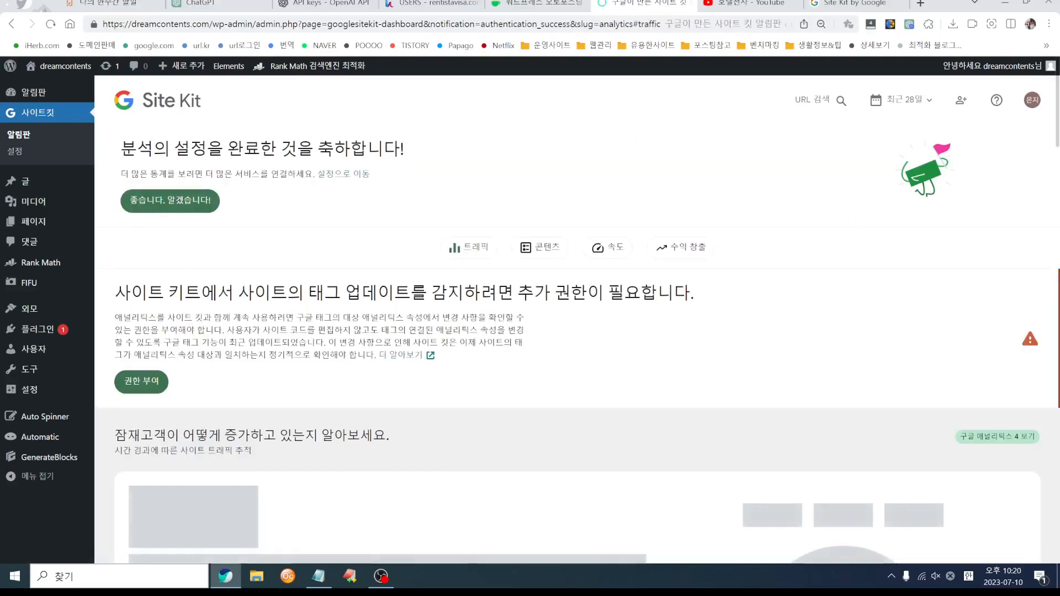
- Grant Site Kit the additional Google tag permission with the same Google account and dismiss the Analytics completion notice
left_click(138, 389)
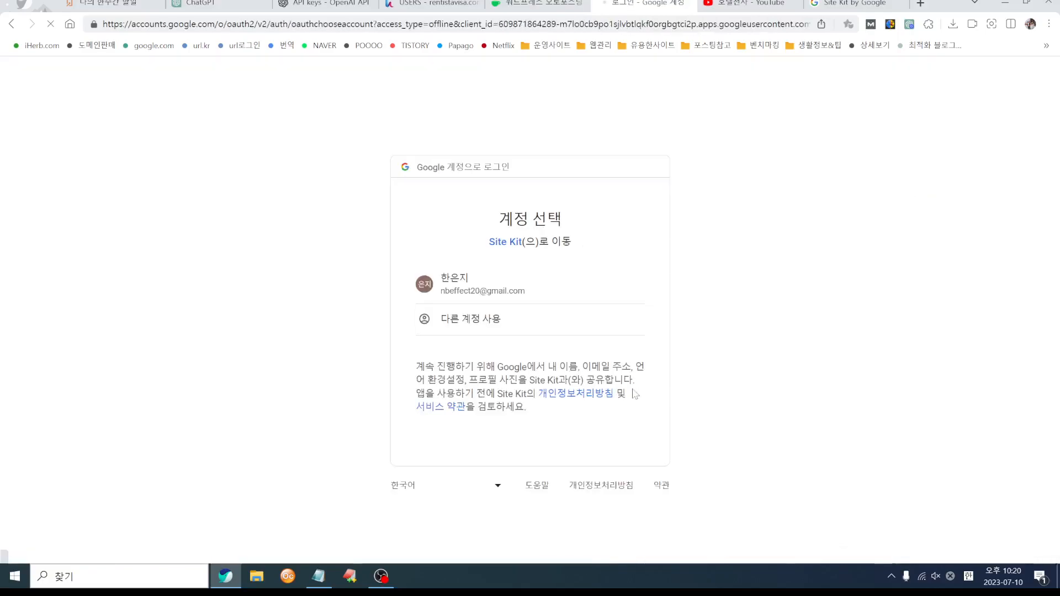
left_click(473, 293)
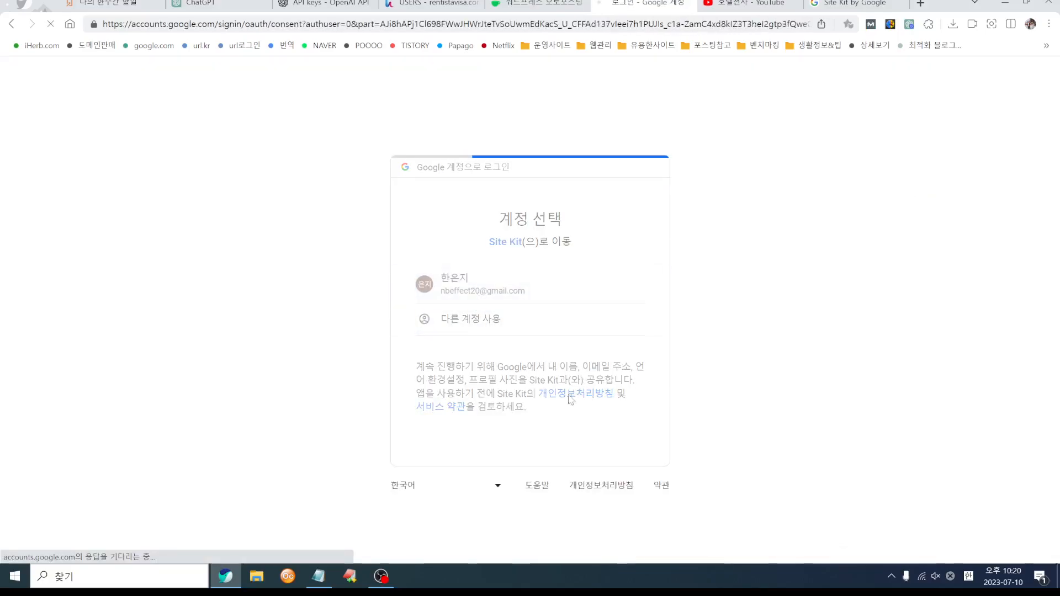
left_click(579, 476)
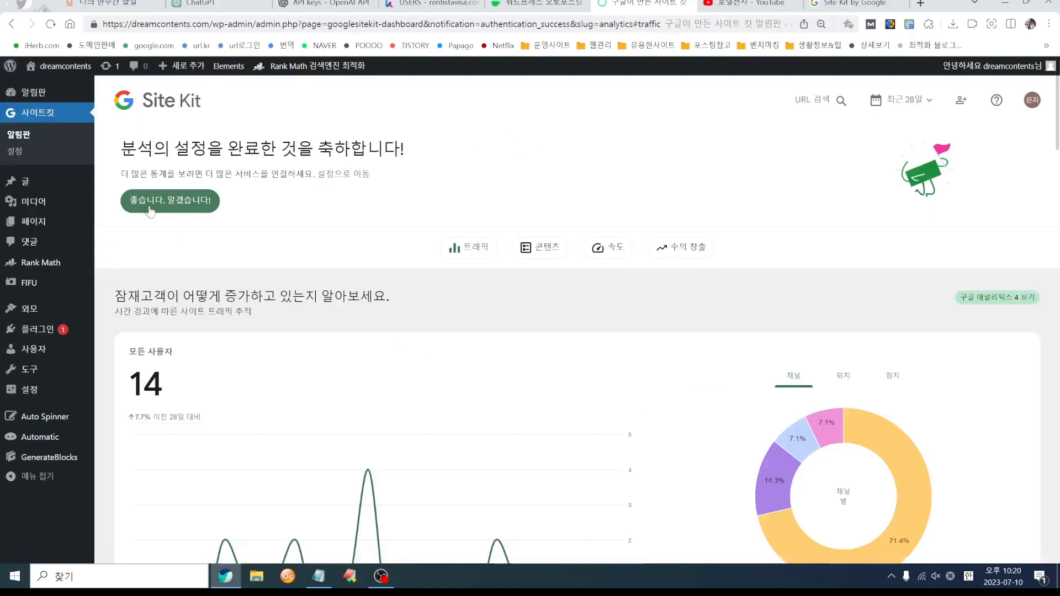
left_click(158, 204)
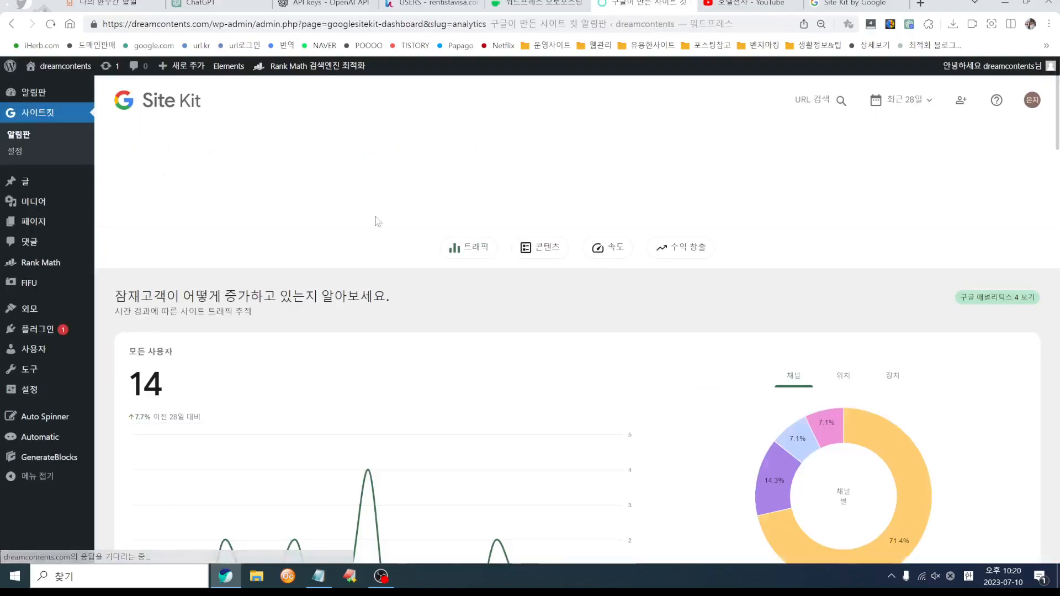
- Decline the Site Kit research study invitation and review the traffic overview on the dashboard
scroll(641, 319, "down", 4)
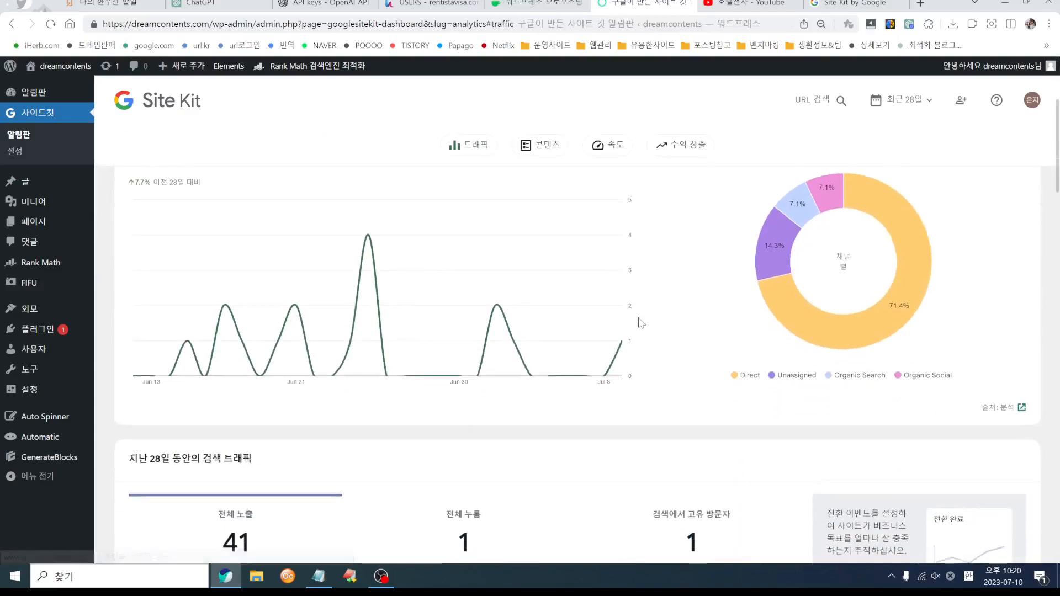
scroll(342, 277, "up", 5)
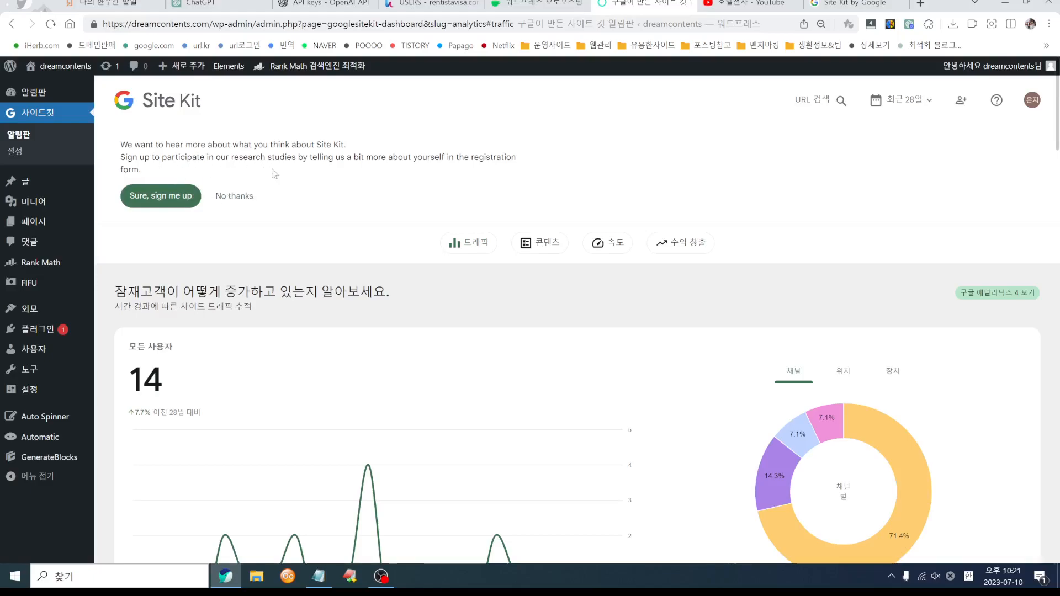
left_click(232, 196)
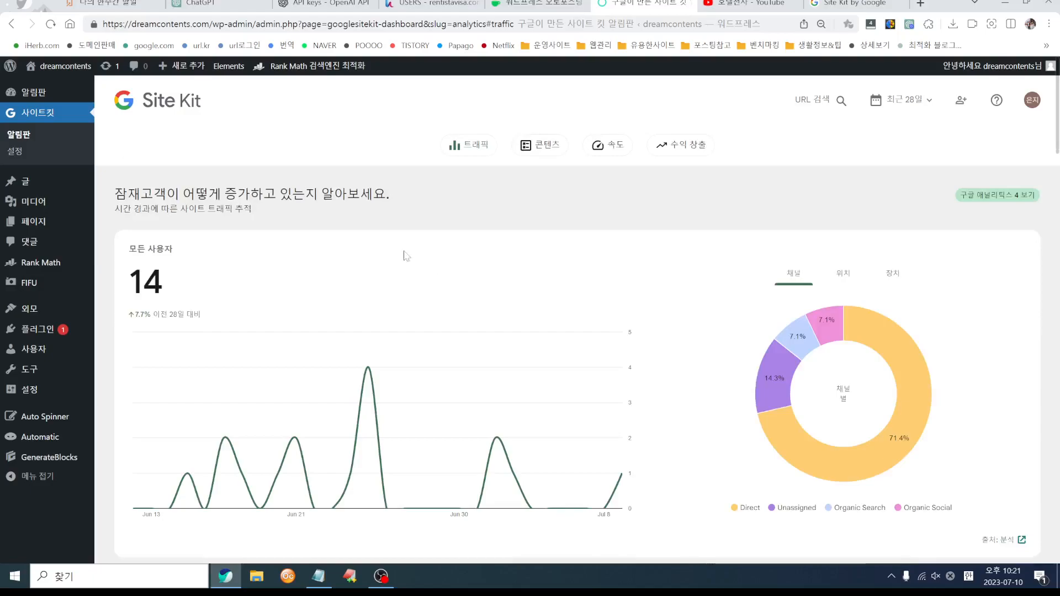
scroll(462, 379, "down", 5)
scroll(464, 383, "up", 5)
- Review the installed plugins, search the plugin directory for "toc" and install the 쉬운 목차 (Easy Table of Contents) plugin
left_click(138, 330)
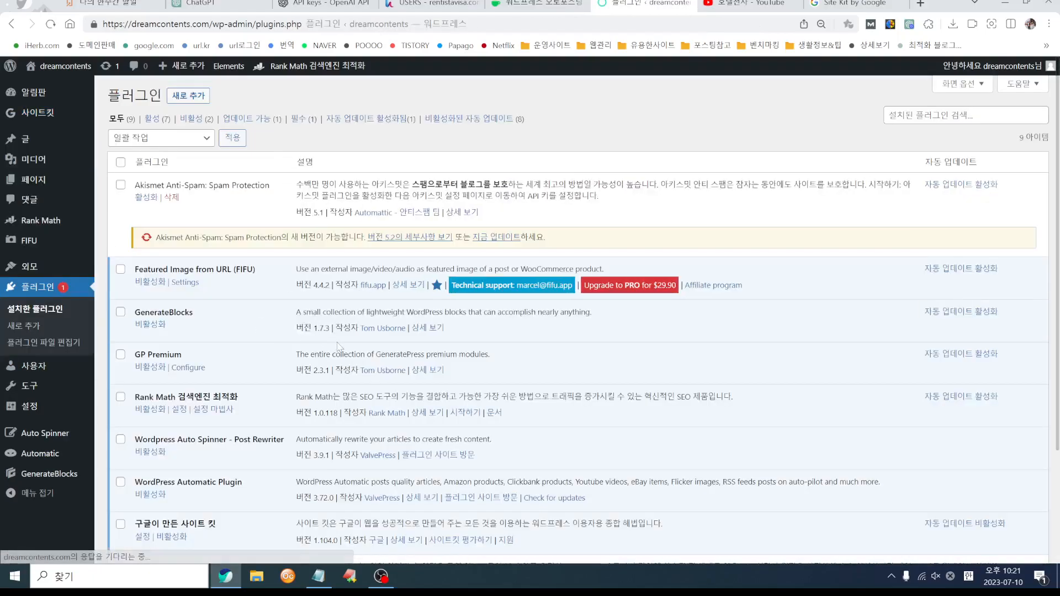
scroll(199, 342, "down", 3)
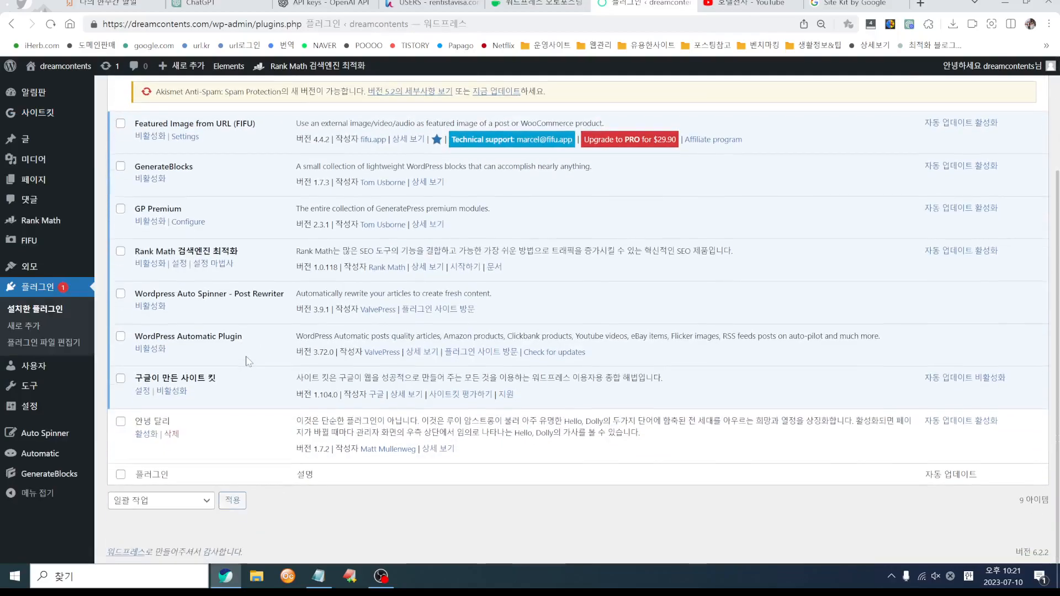
scroll(185, 285, "up", 2)
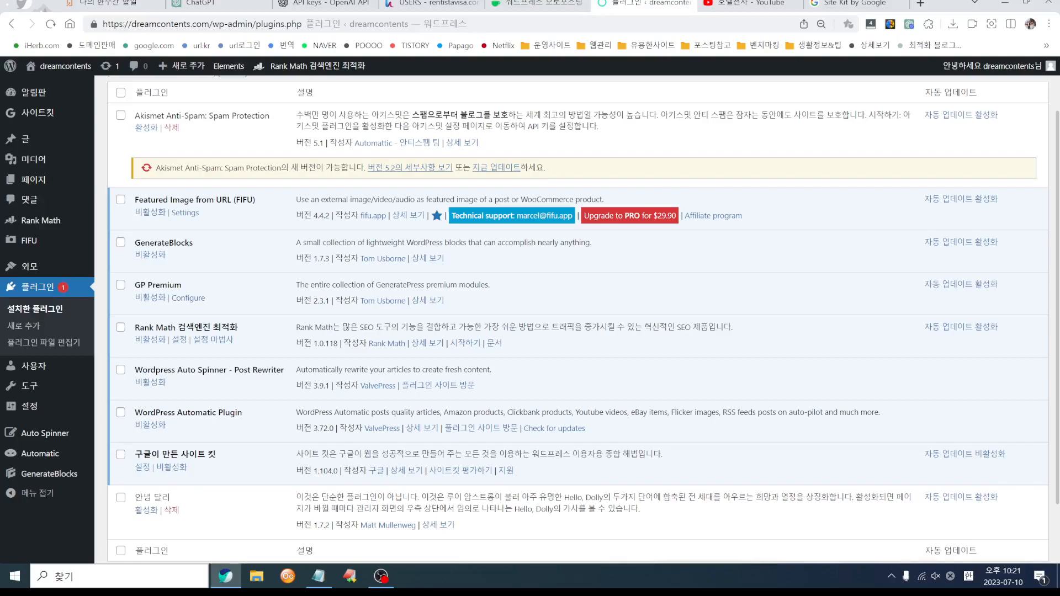
left_click(41, 289)
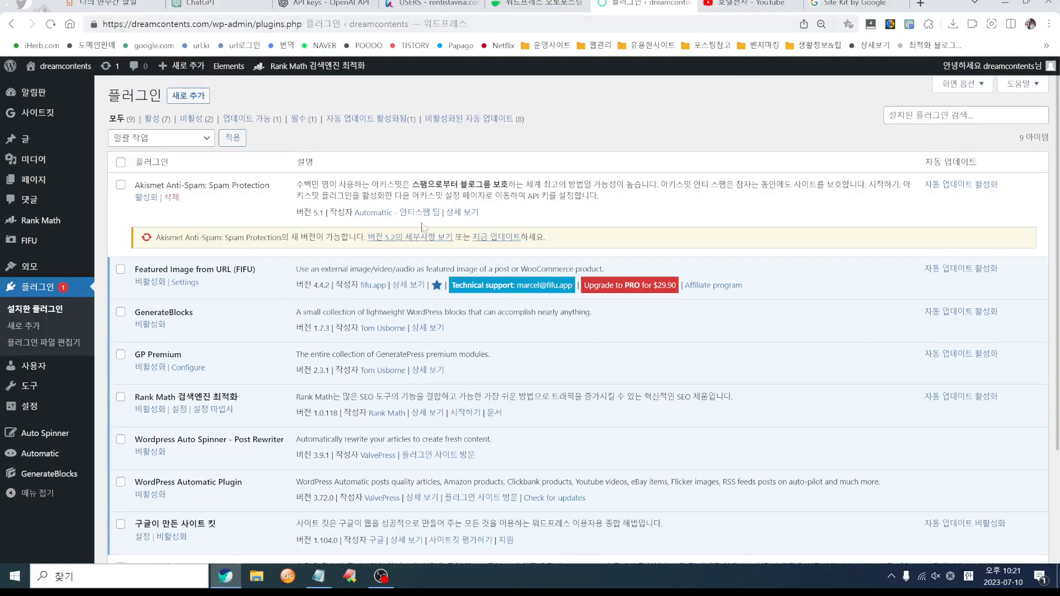
left_click(200, 100)
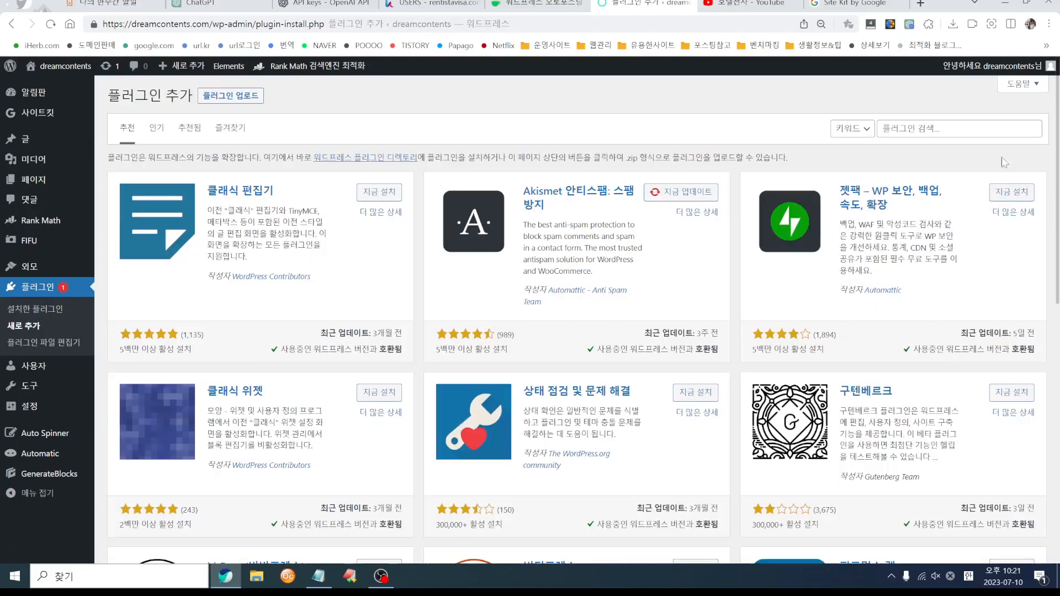
left_click(966, 130)
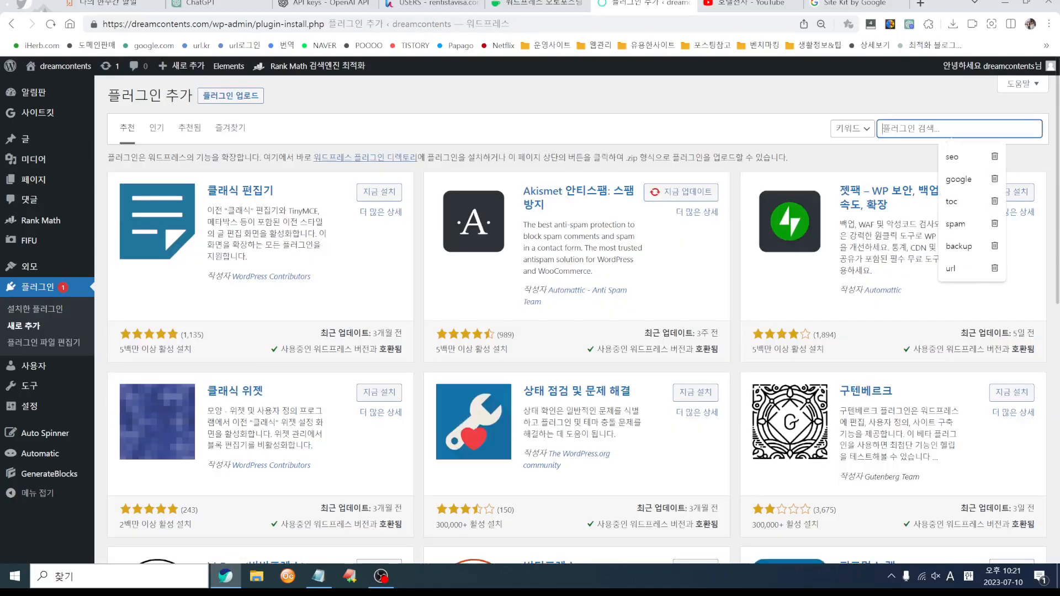
type("toc")
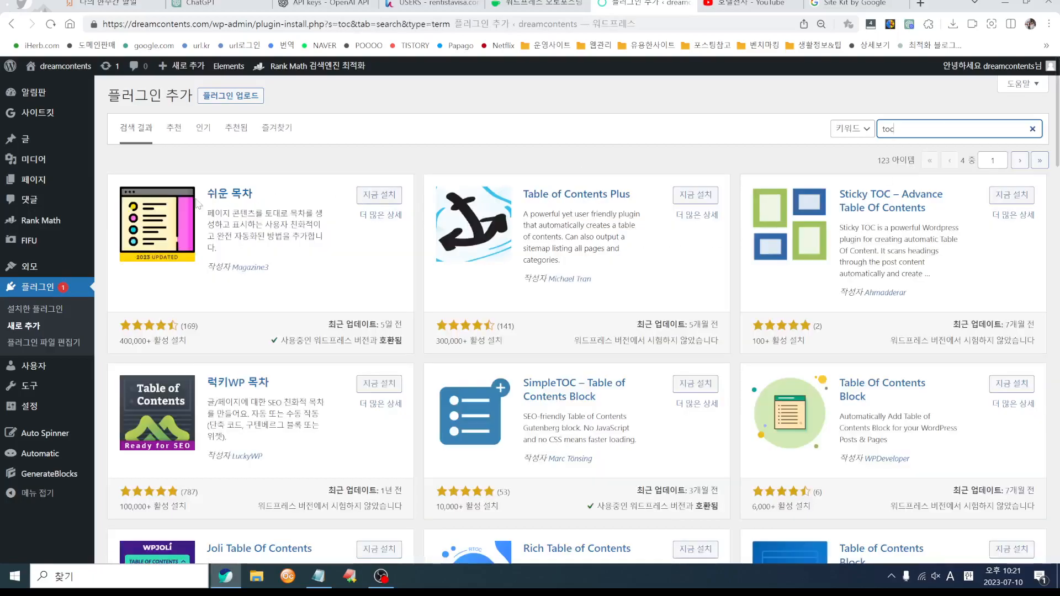
left_click(380, 197)
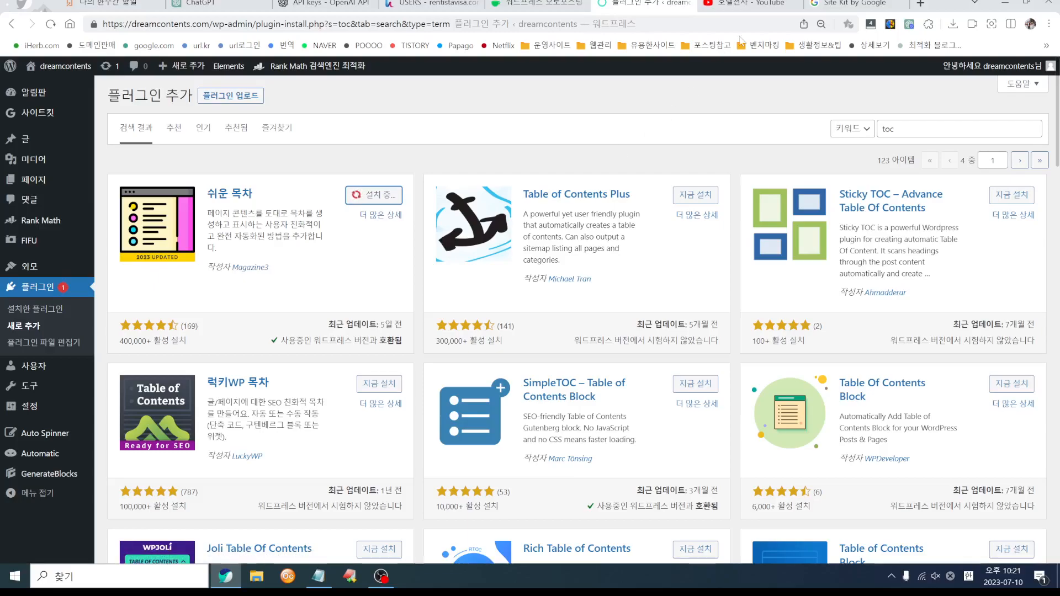
- Open vegetarian.kr in the Site Kit website's browser tab and view the article 채식주의자의 식사 준비와 요리 팁 5가지
left_click(850, 4)
type("vej")
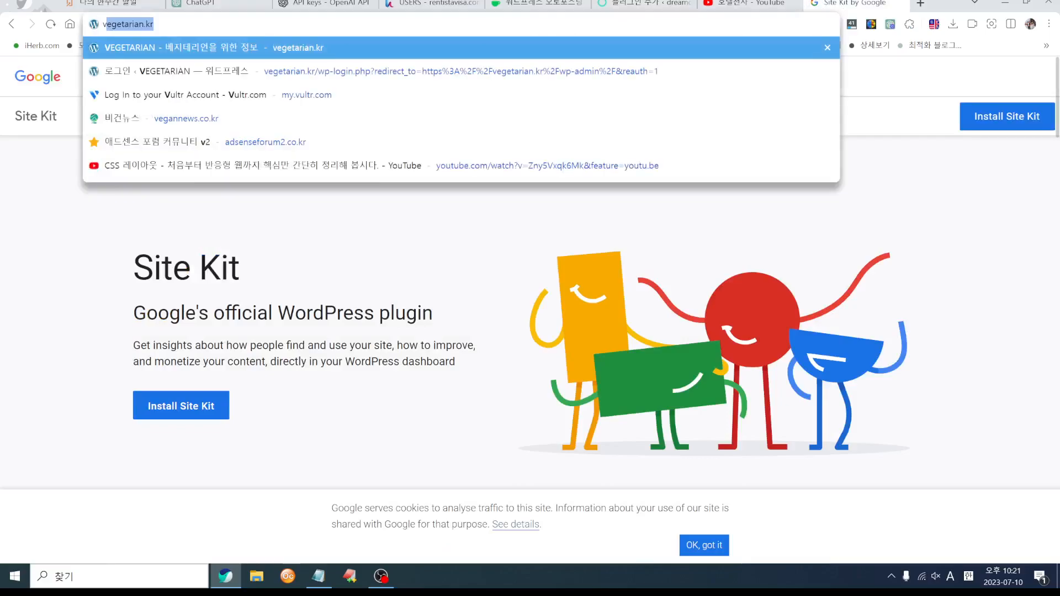
key("Return")
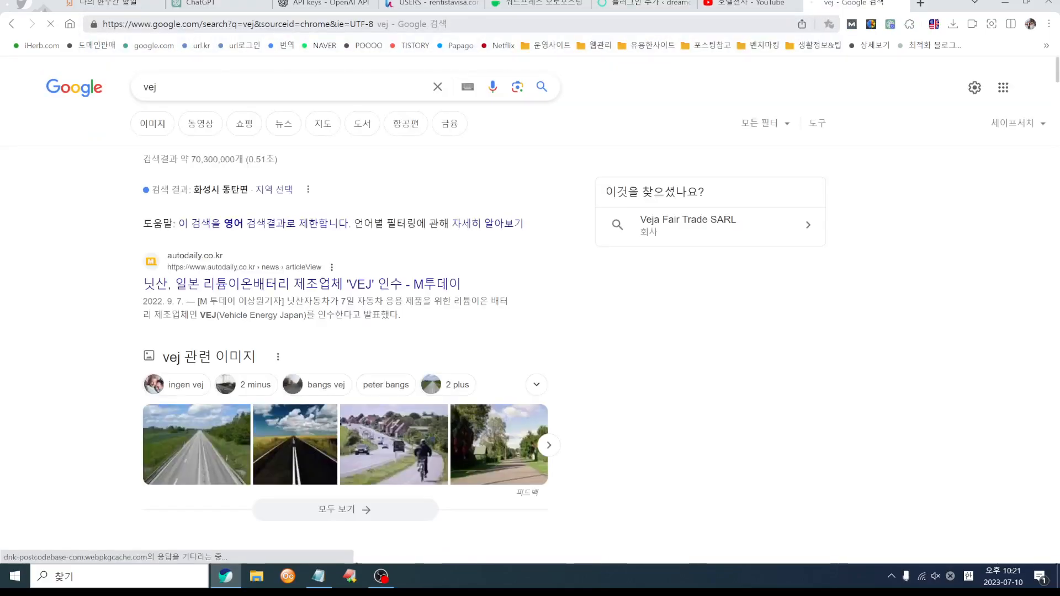
left_click(331, 25)
type("ve")
key("Return")
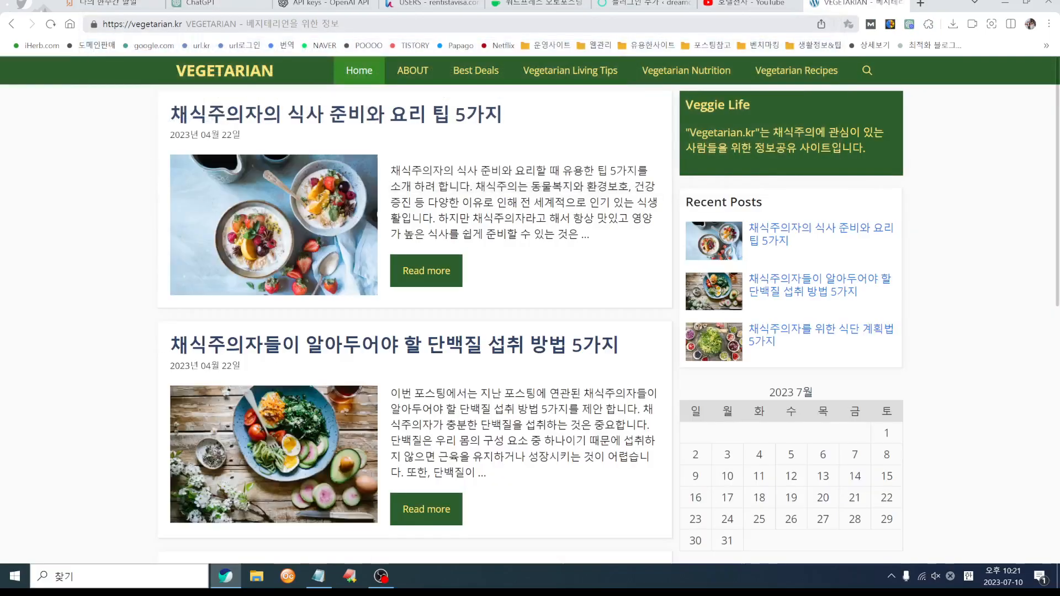
left_click(340, 115)
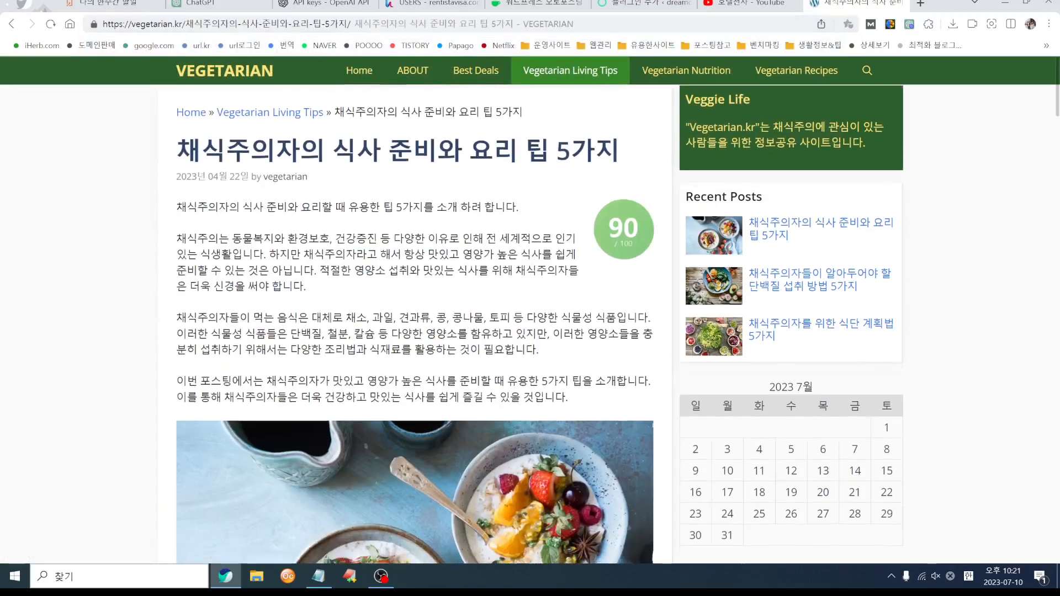
- Examine the table of contents box and section headings in the vegetarian.kr article
scroll(340, 115, "down", 10)
scroll(249, 145, "up", 1)
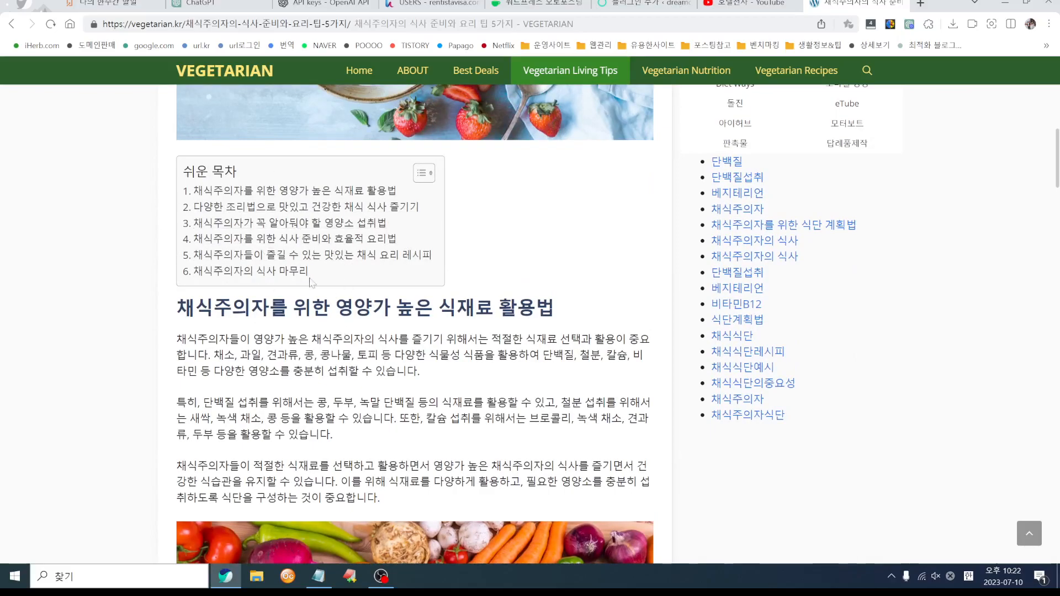
scroll(488, 349, "up", 3)
scroll(499, 419, "down", 2)
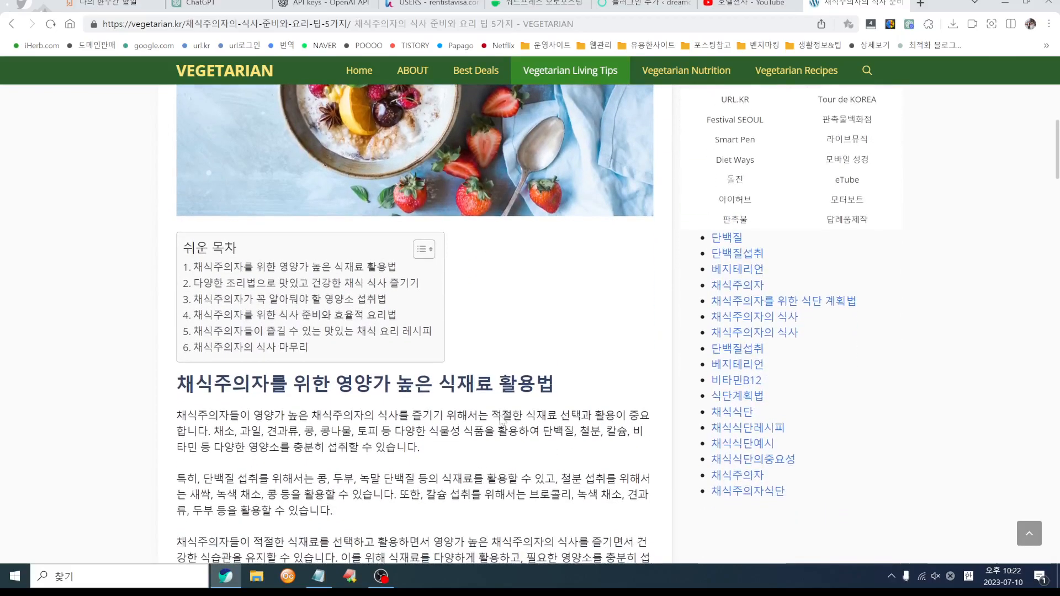
scroll(501, 420, "down", 6)
scroll(454, 414, "up", 10)
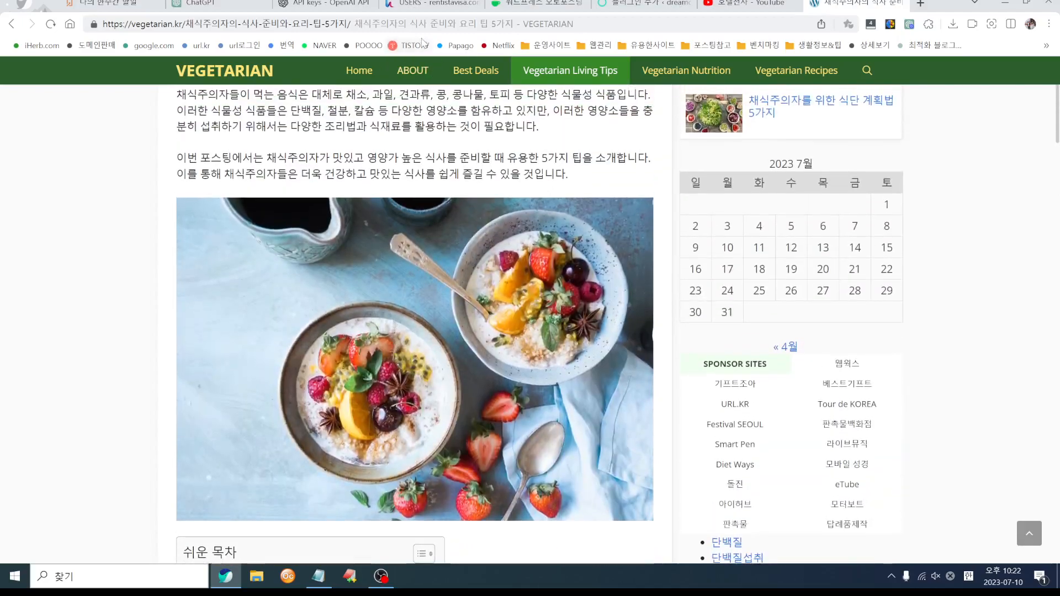
- Return to the dreamcontents admin, activate the 쉬운 목차 plugin and decline its newsletter subscription
left_click(643, 3)
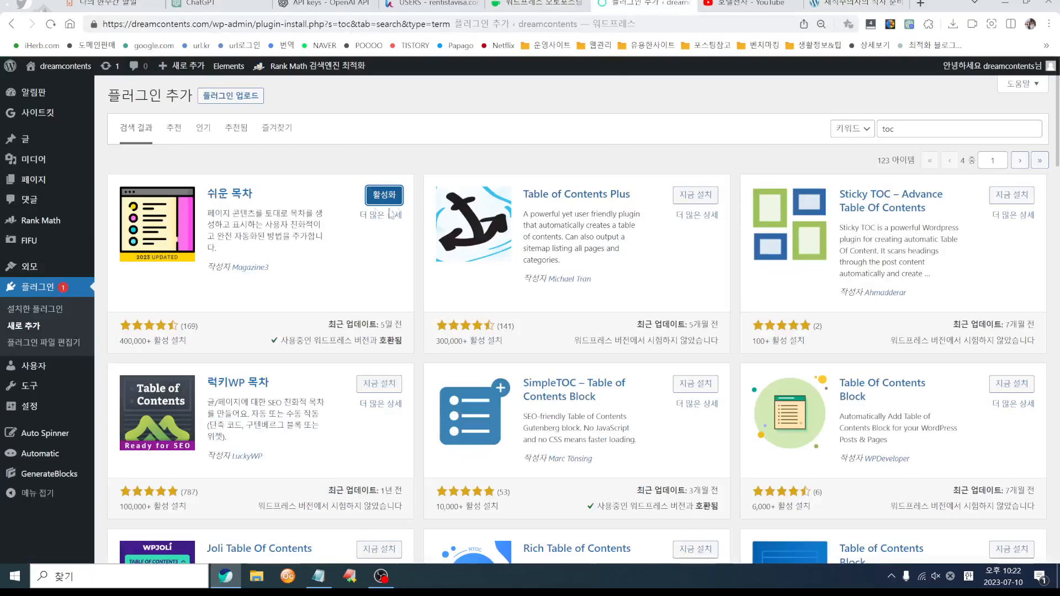
left_click(384, 194)
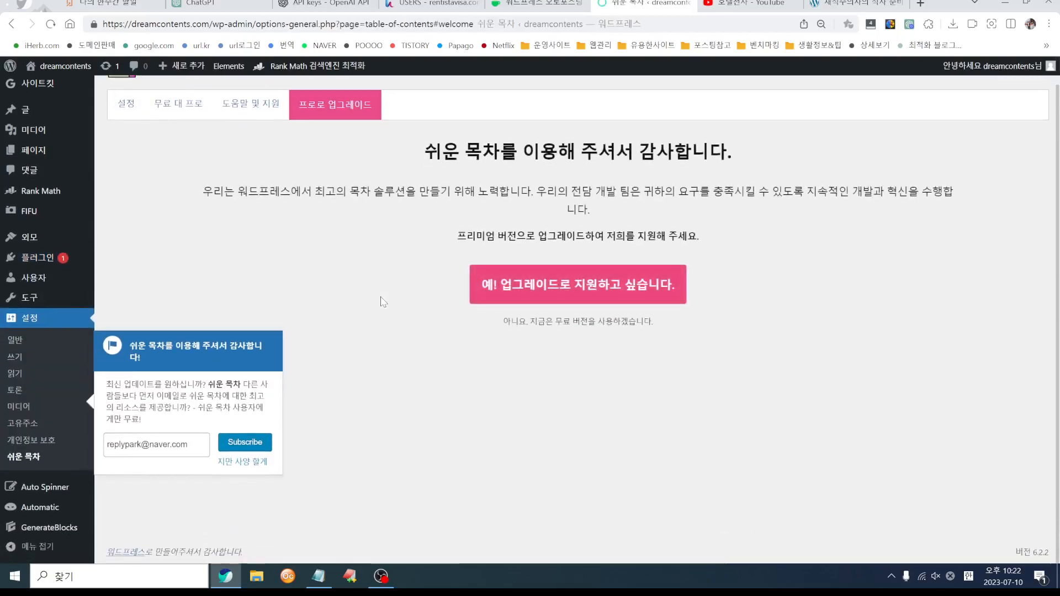
left_click(238, 466)
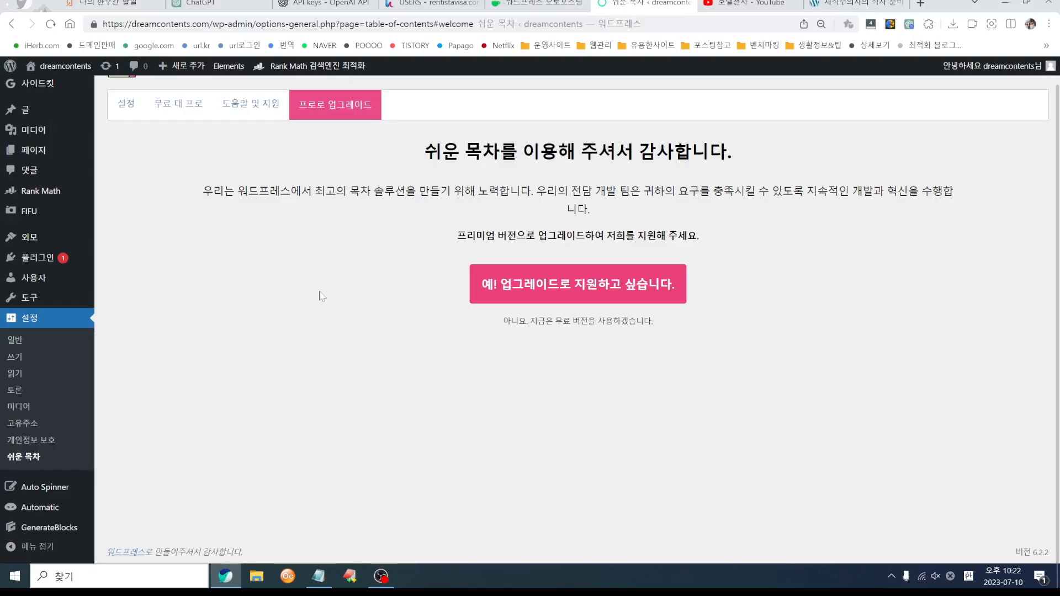
- Examine the breadcrumb trail above the title of the vegetarian.kr article
left_click(856, 5)
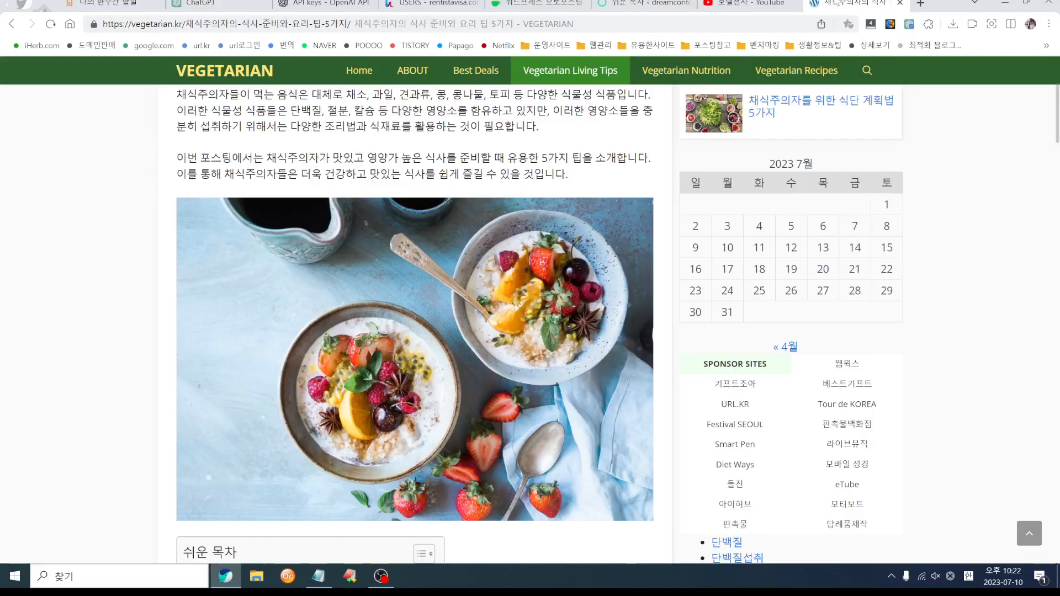
scroll(605, 277, "up", 4)
left_click_drag(169, 121, 538, 115)
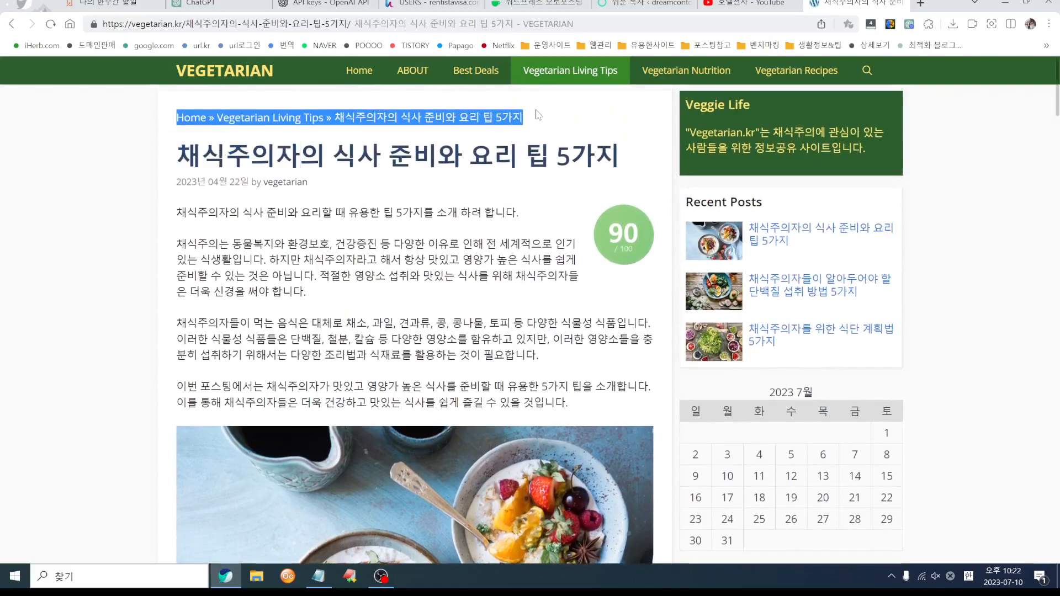
left_click(577, 116)
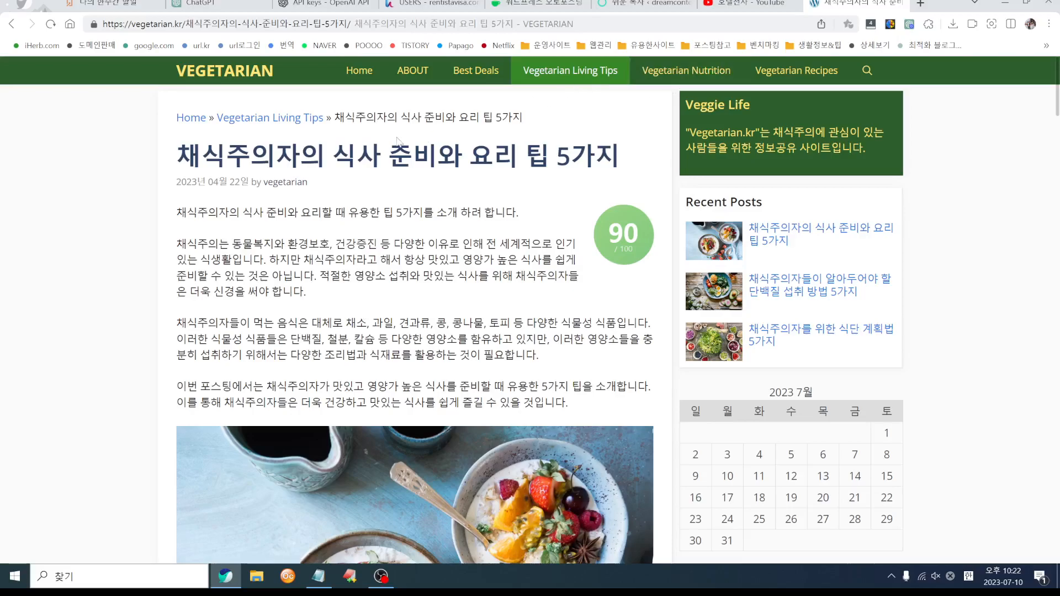
- Enable the Breadcrumbs function in Rank Math's general settings on the dreamcontents site
left_click(643, 3)
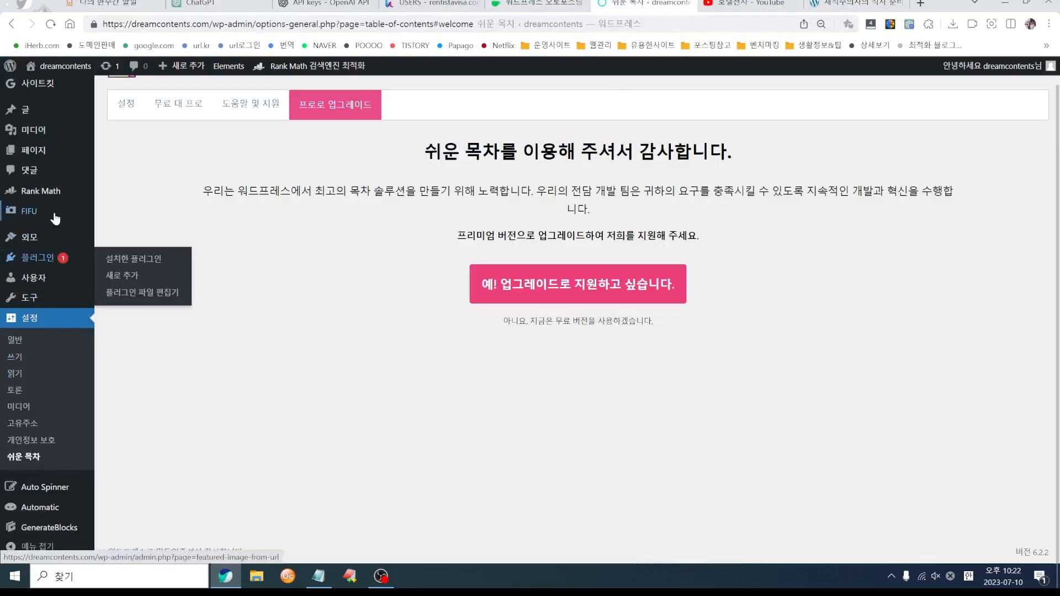
mouse_move(56, 209)
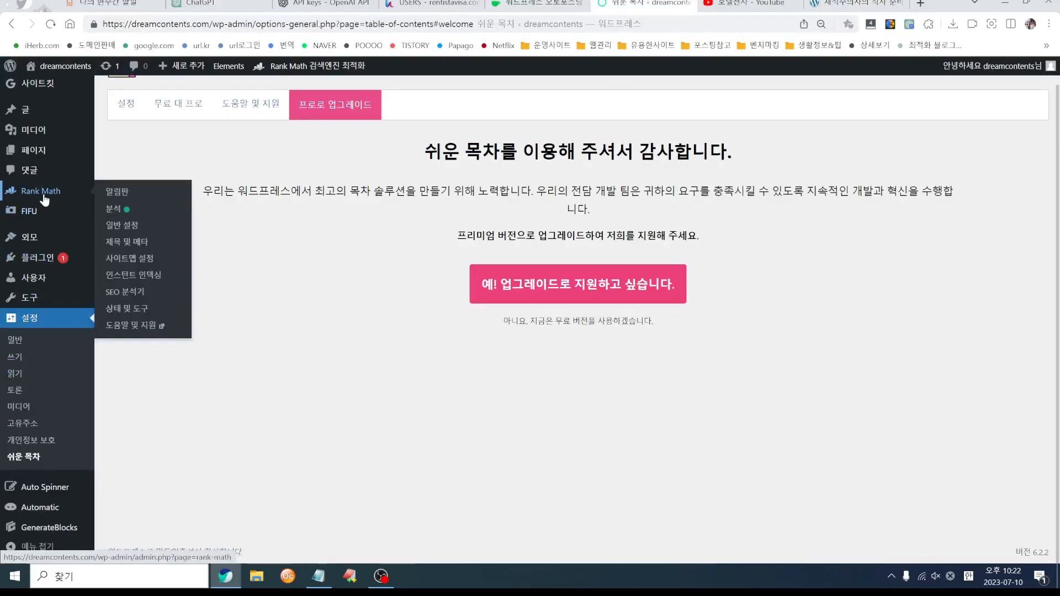
left_click(44, 197)
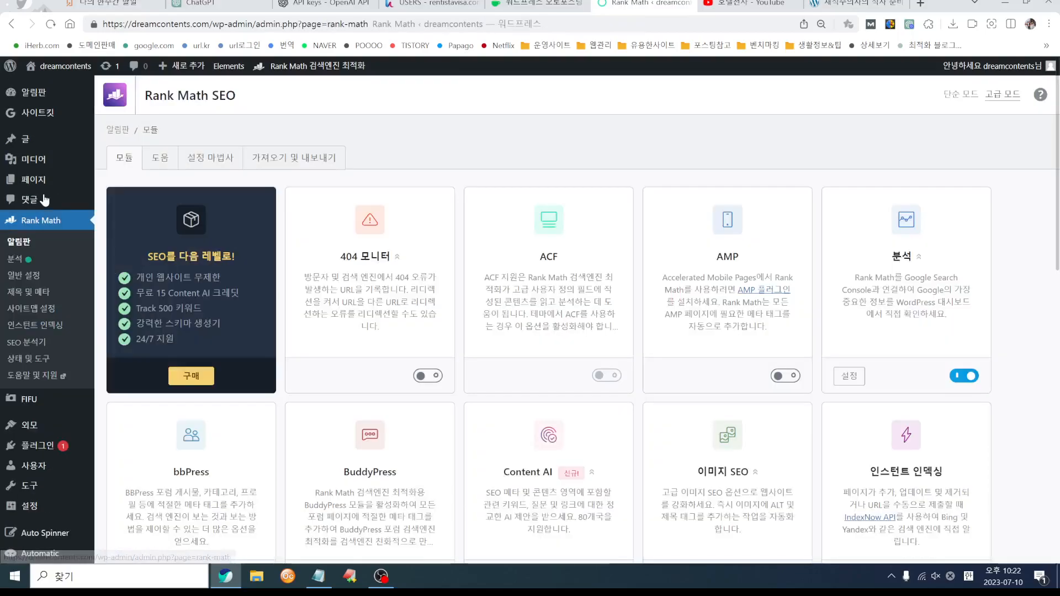
left_click(32, 277)
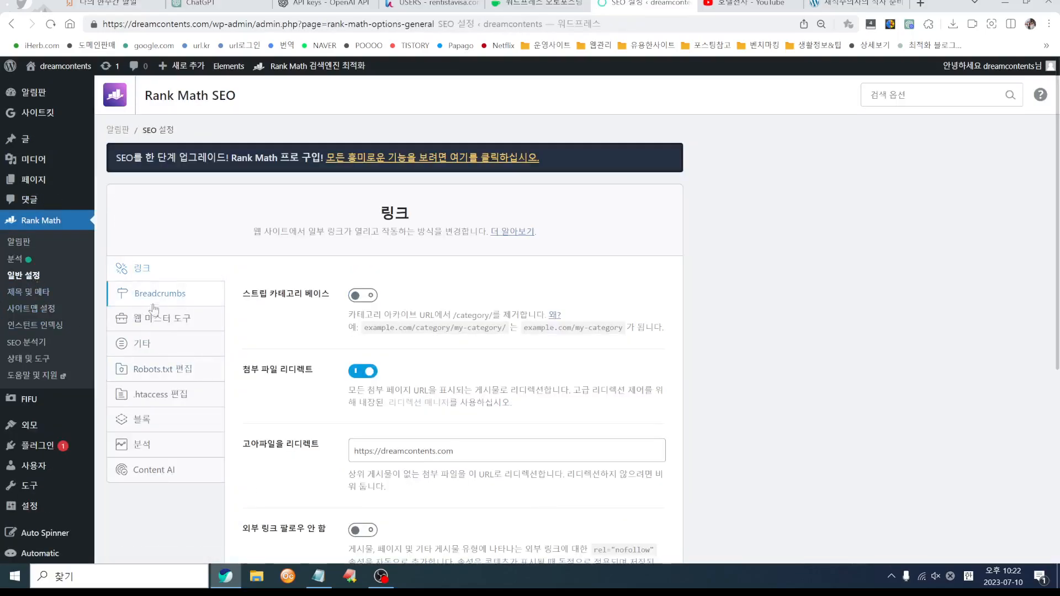
left_click(167, 302)
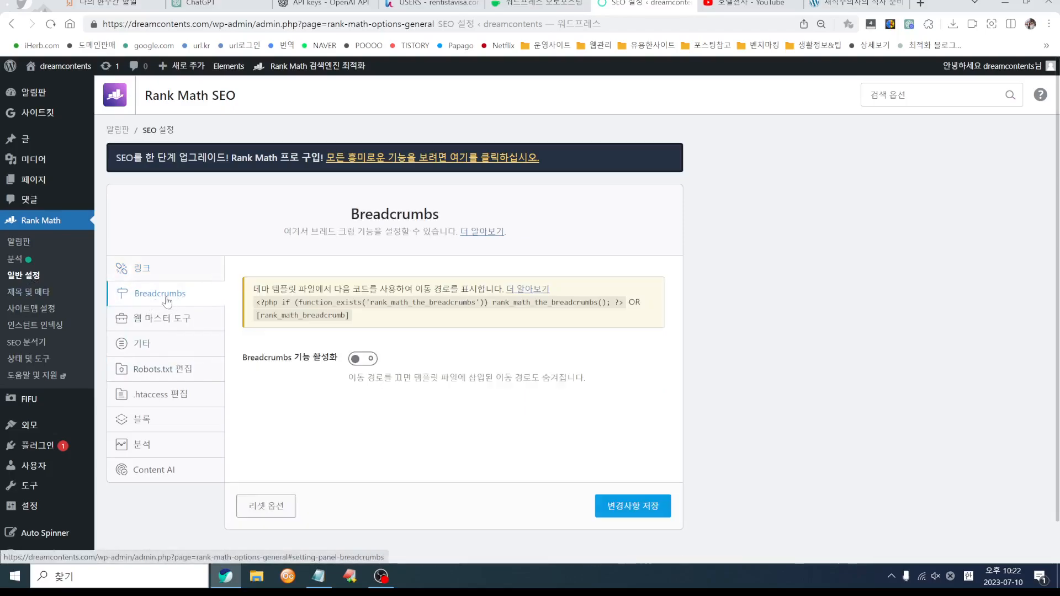
left_click(366, 360)
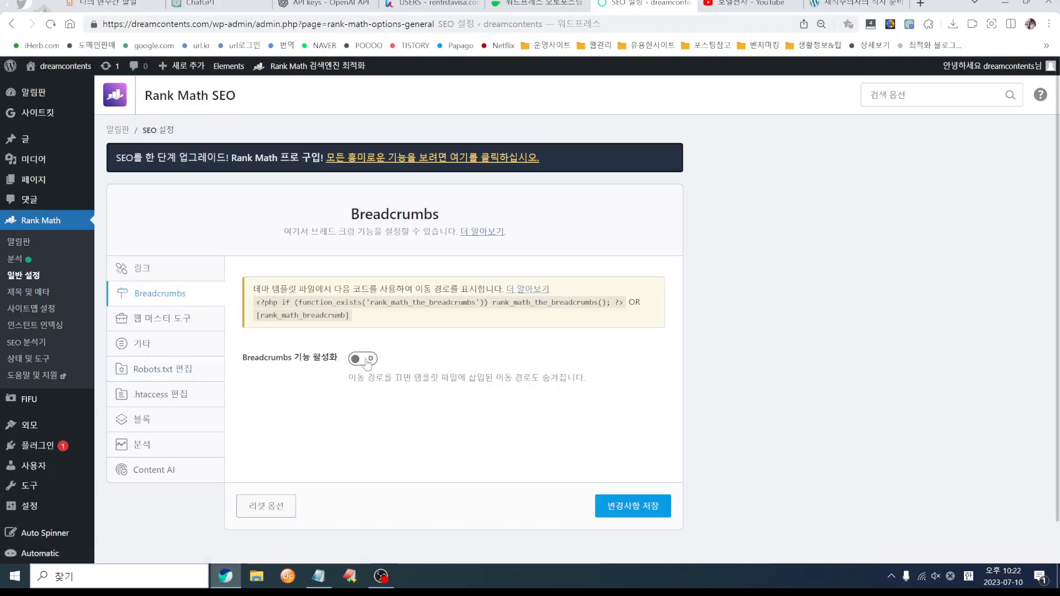
- Set the breadcrumb separator character to » and save the changes
scroll(607, 384, "down", 4)
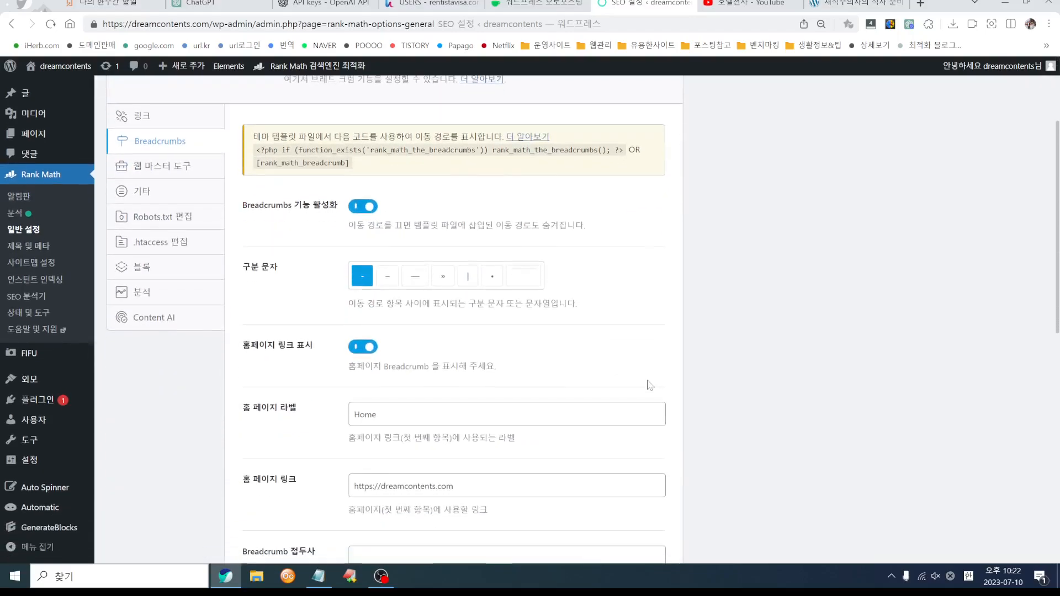
scroll(649, 385, "down", 5)
scroll(649, 385, "up", 6)
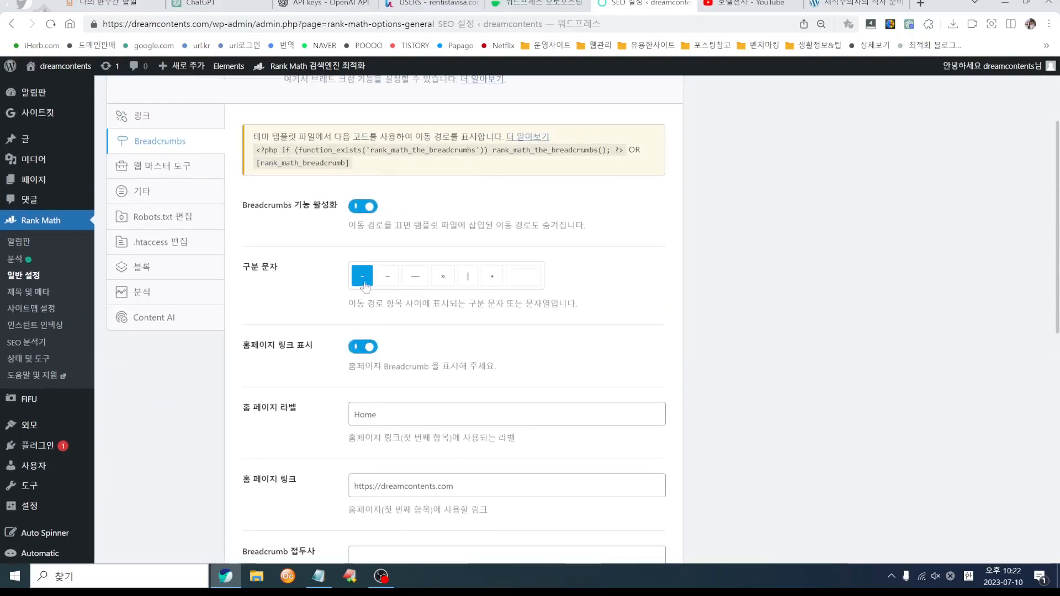
scroll(540, 377, "down", 4)
scroll(539, 377, "up", 4)
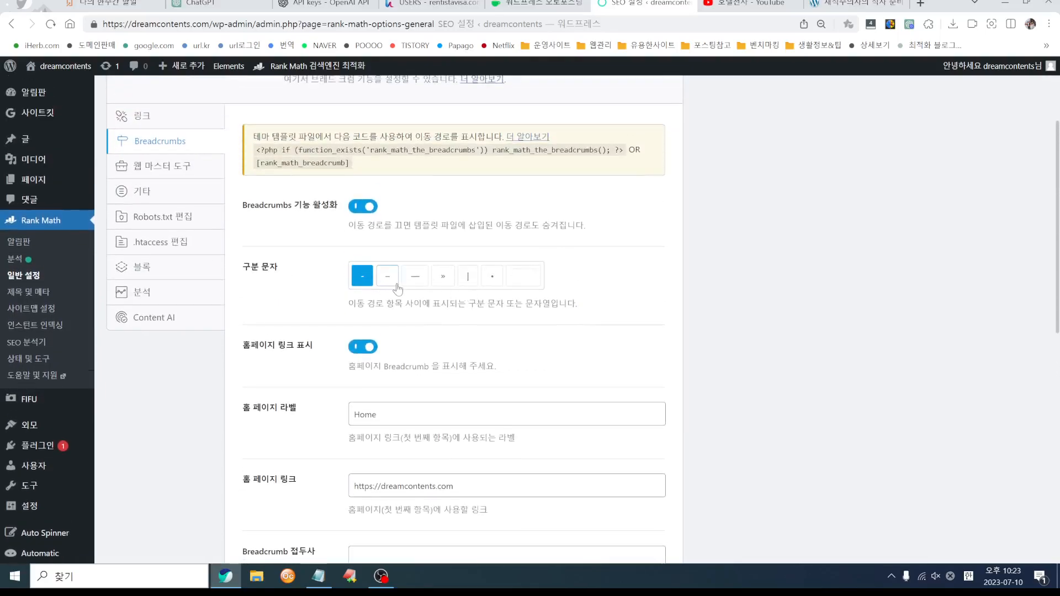
left_click(443, 277)
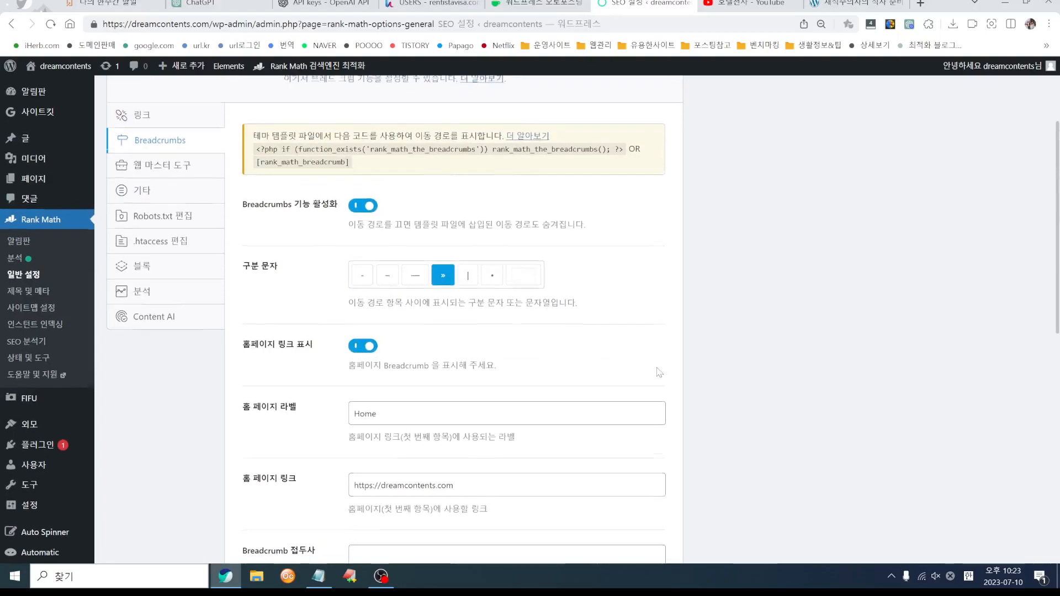
scroll(658, 372, "down", 10)
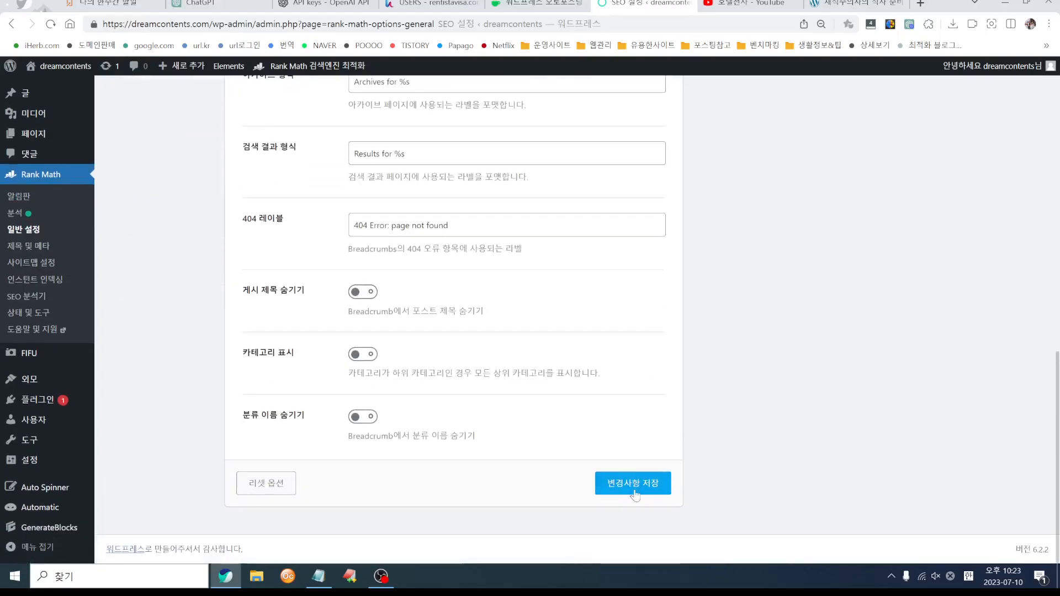
left_click(633, 495)
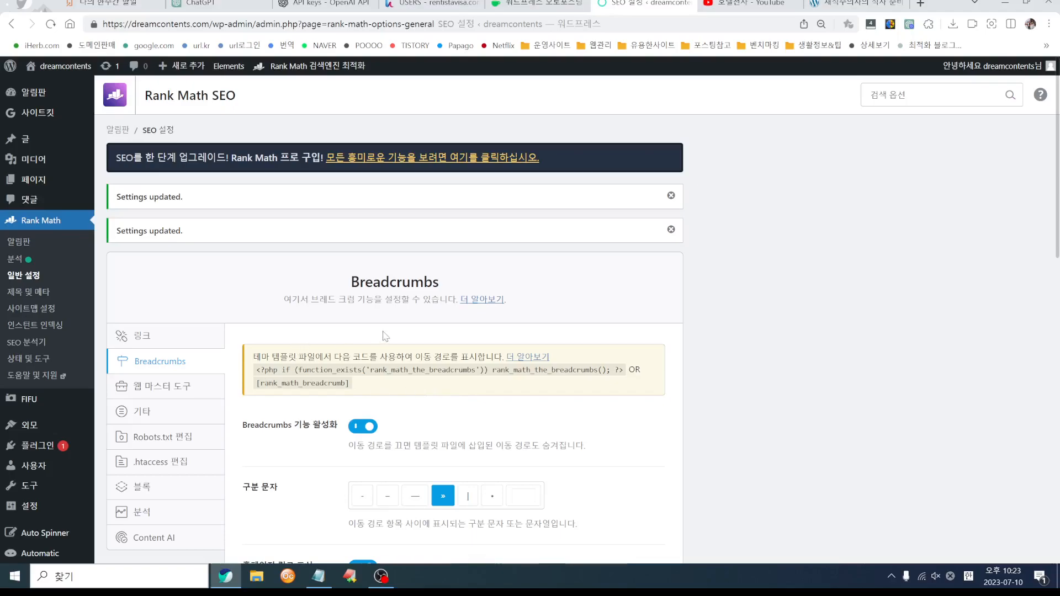
- Copy the rank_math_the_breadcrumbs PHP template code from the Breadcrumbs settings notice
scroll(364, 384, "down", 1)
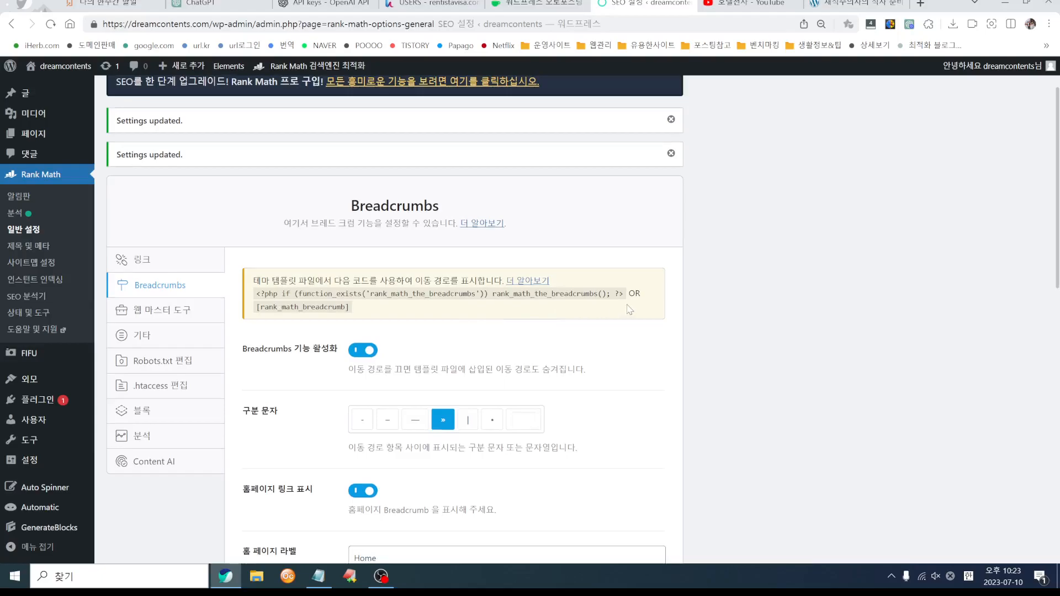
left_click_drag(252, 297, 627, 299)
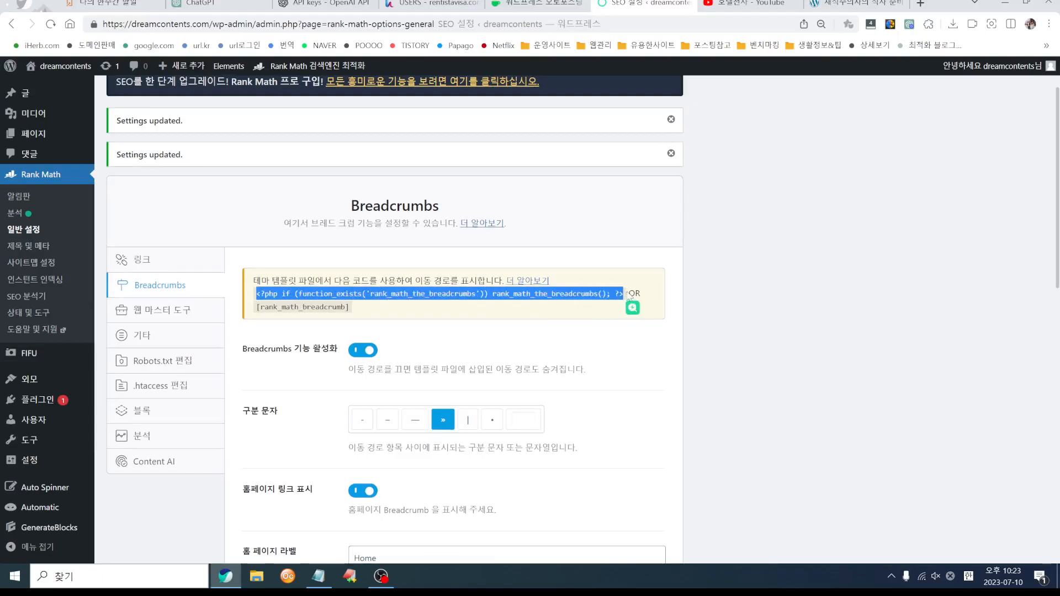
left_click_drag(251, 312, 360, 312)
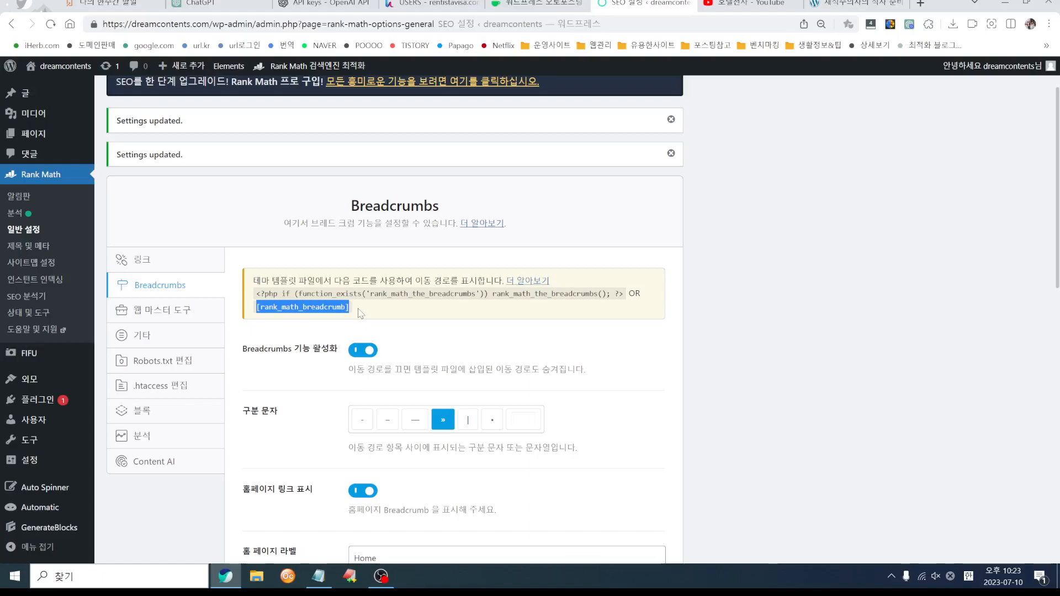
left_click_drag(256, 293, 623, 293)
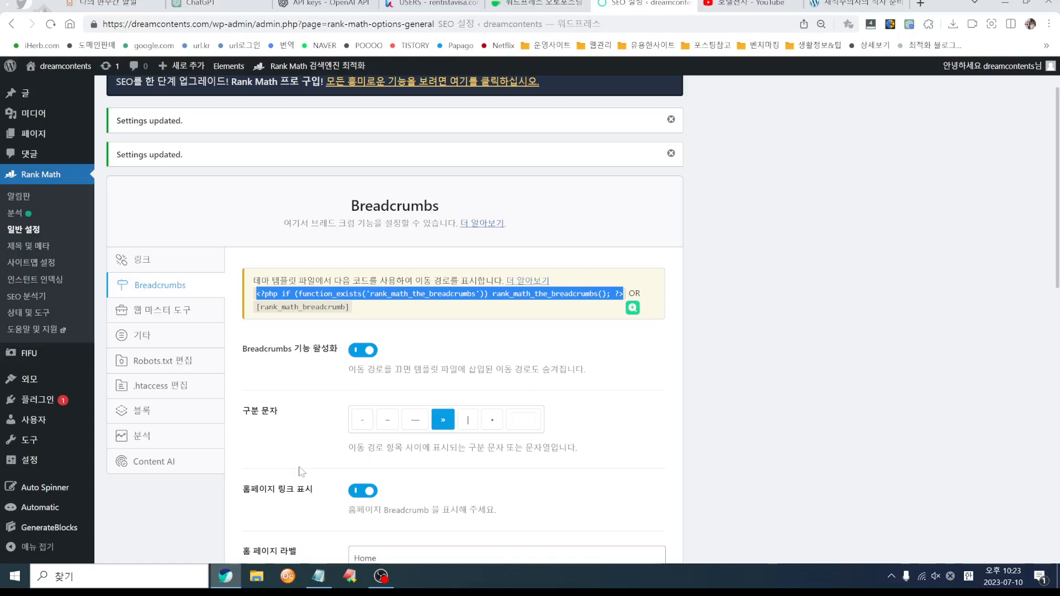
right_click(335, 295)
left_click(356, 305)
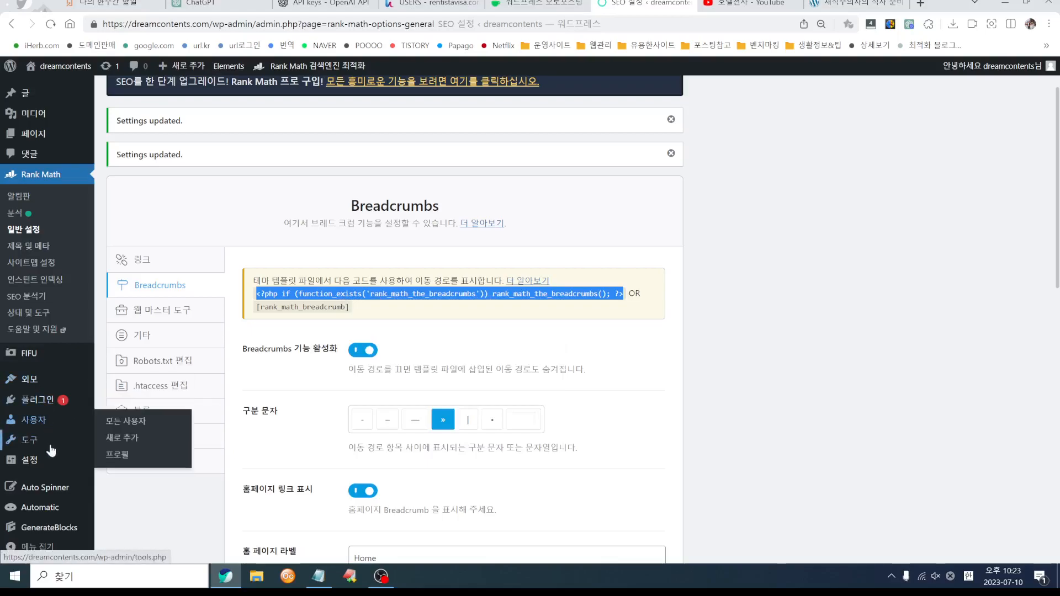
- Create a new theme element of type Hook under the site's appearance Elements
mouse_move(40, 385)
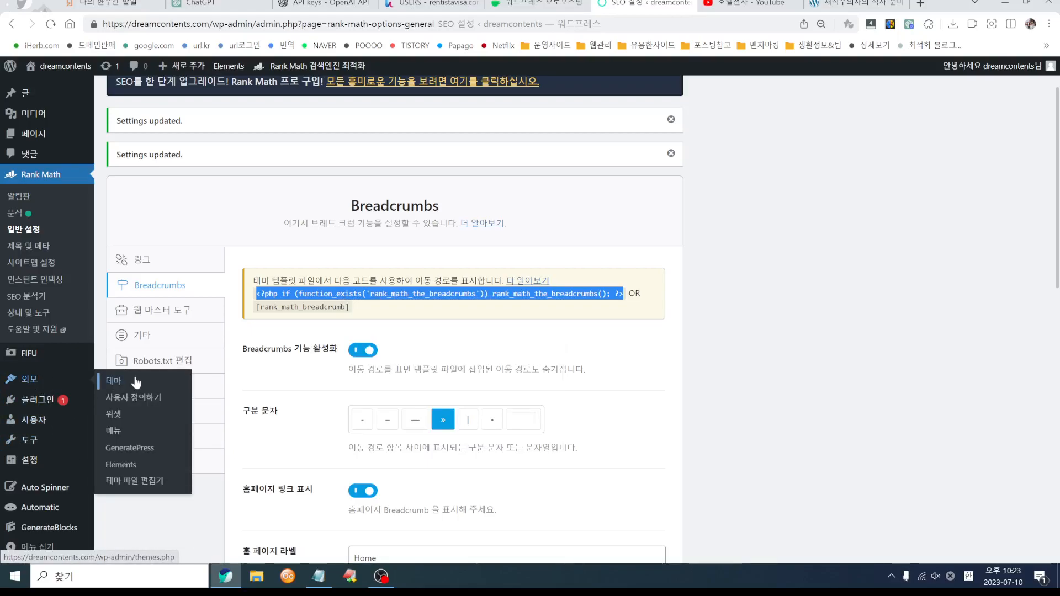
left_click(120, 468)
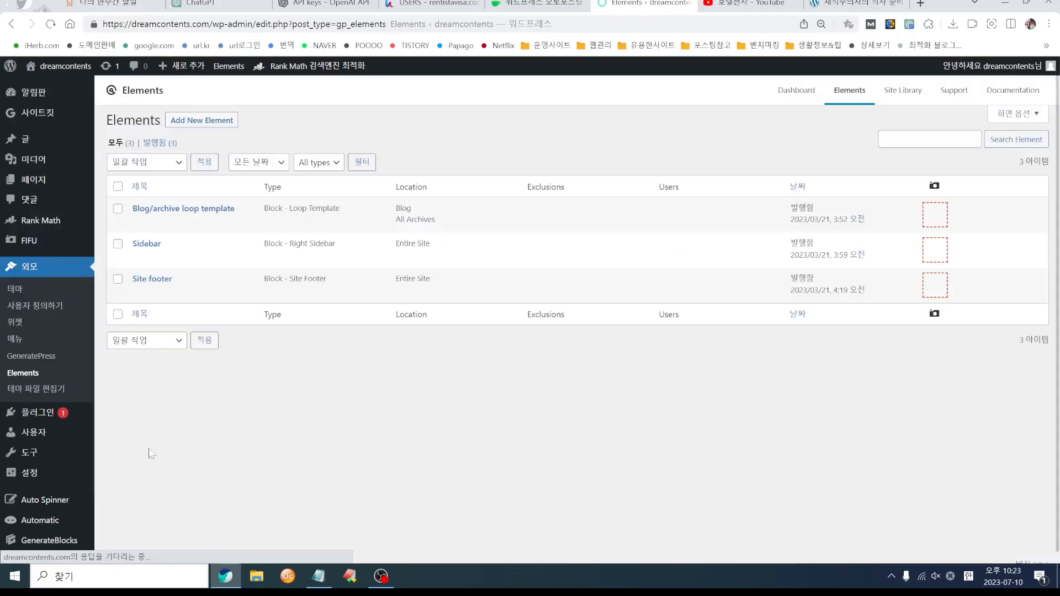
left_click(202, 123)
left_click(450, 321)
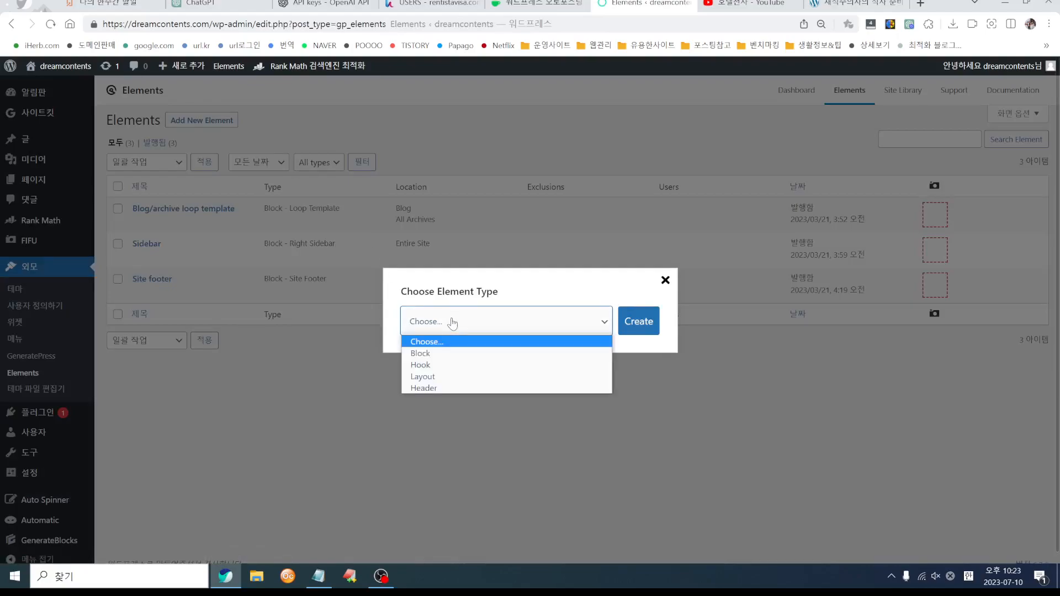
left_click(450, 365)
left_click(639, 322)
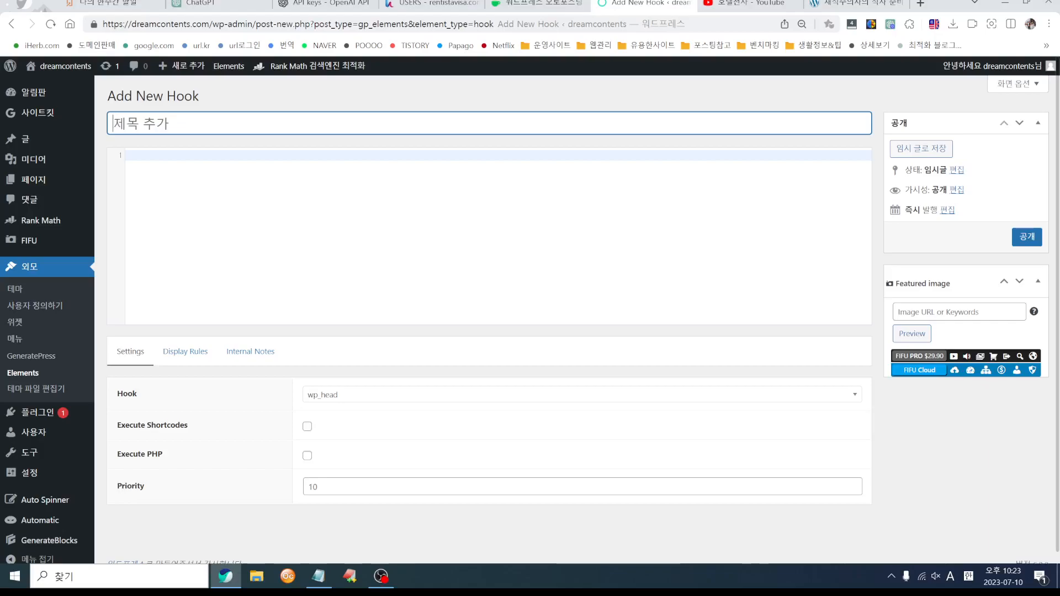
- Paste the copied breadcrumb PHP code into the hook and title it "Rank math breadcrumbs"
left_click(265, 156)
key("ctrl+v")
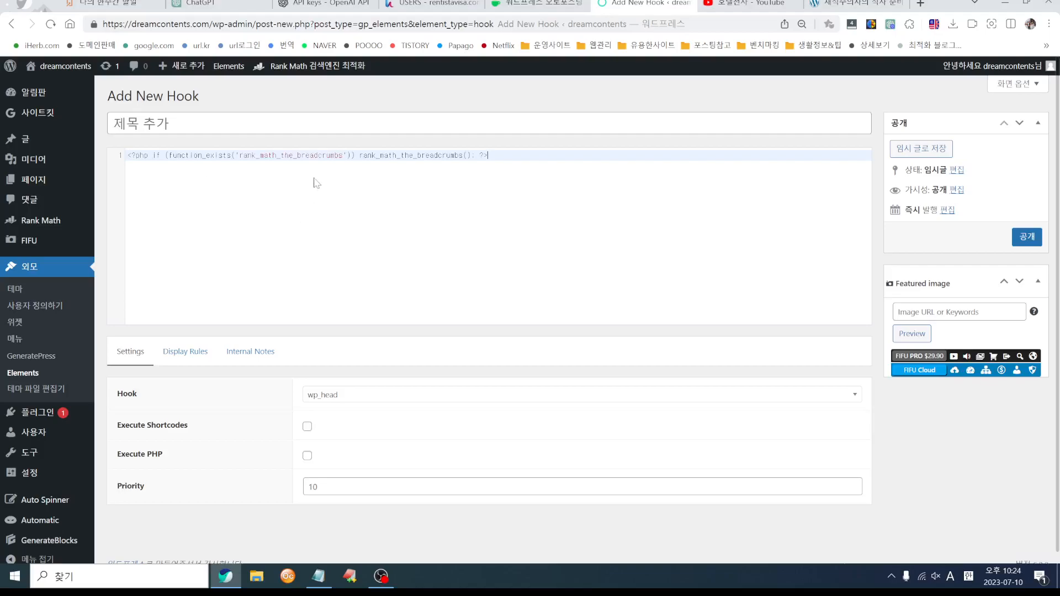
left_click_drag(298, 155, 340, 155)
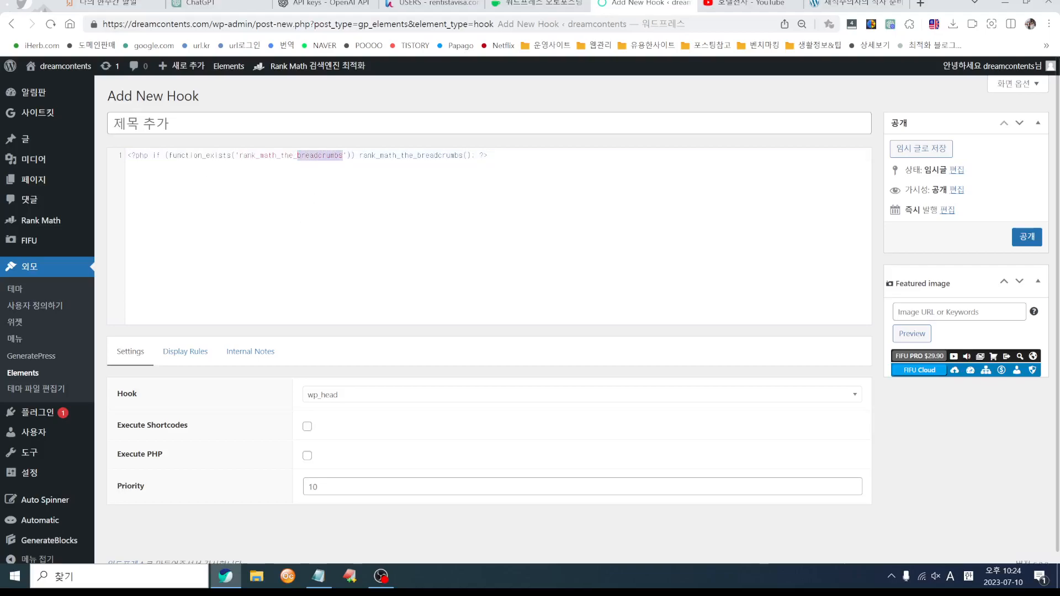
left_click(262, 126)
key("ctrl+v")
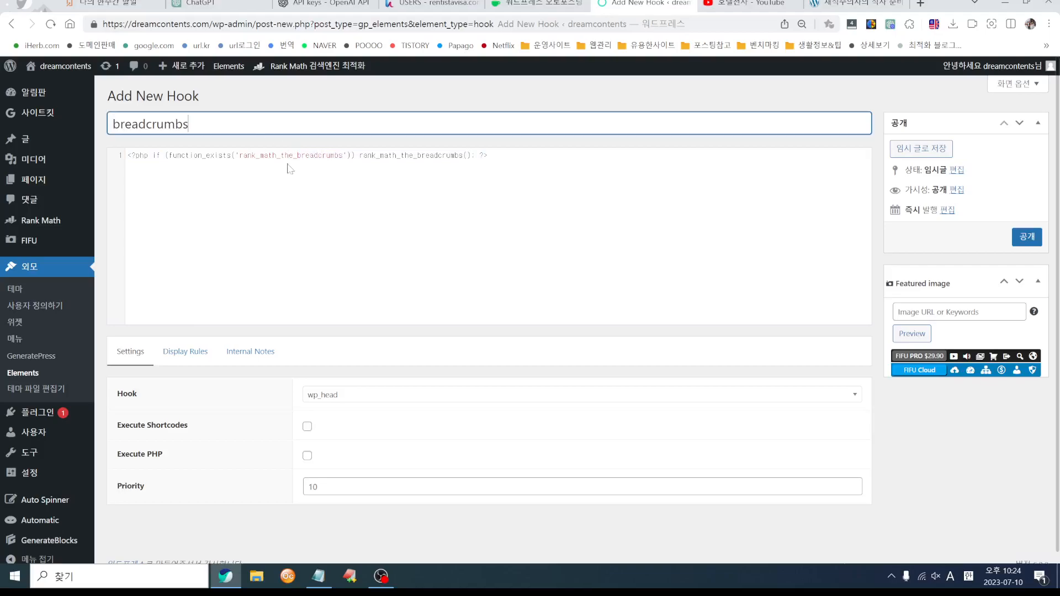
key("Delete")
type("Rank ")
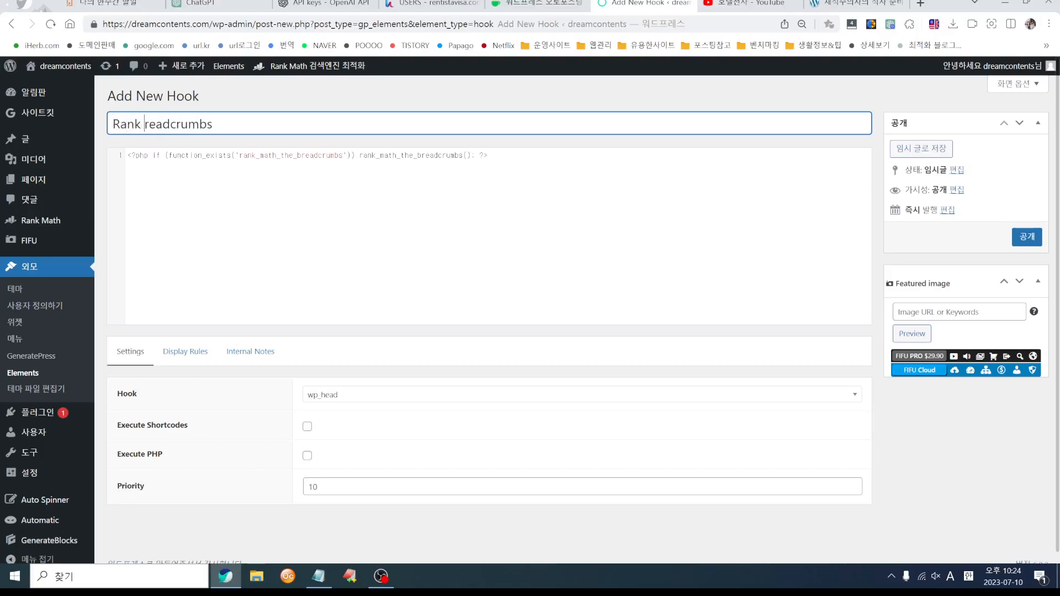
type("math b")
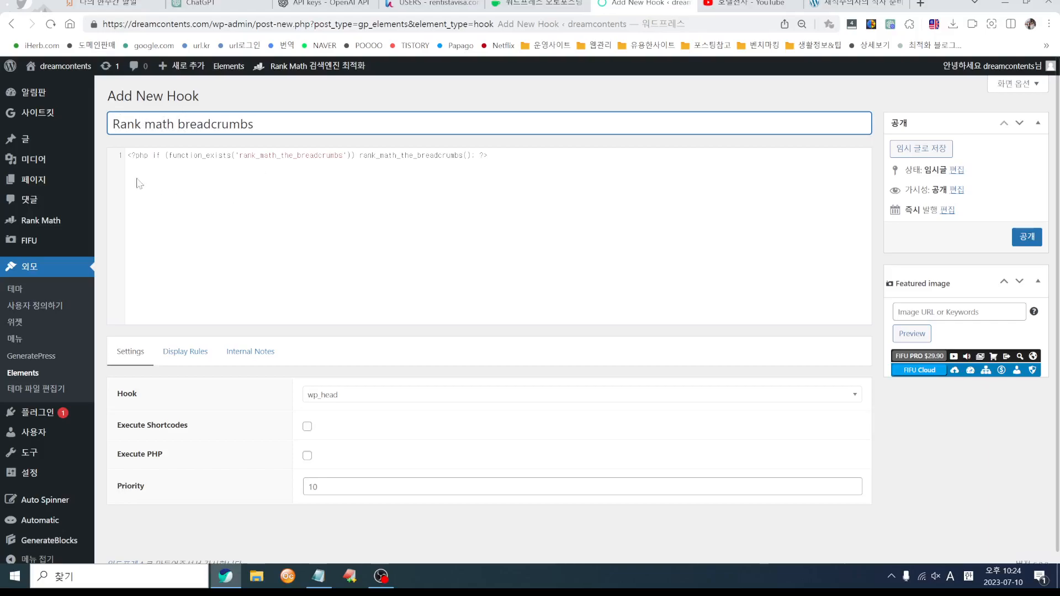
- Enable Execute PHP for the "Rank math breadcrumbs" hook
left_click_drag(127, 155, 488, 155)
left_click(533, 169)
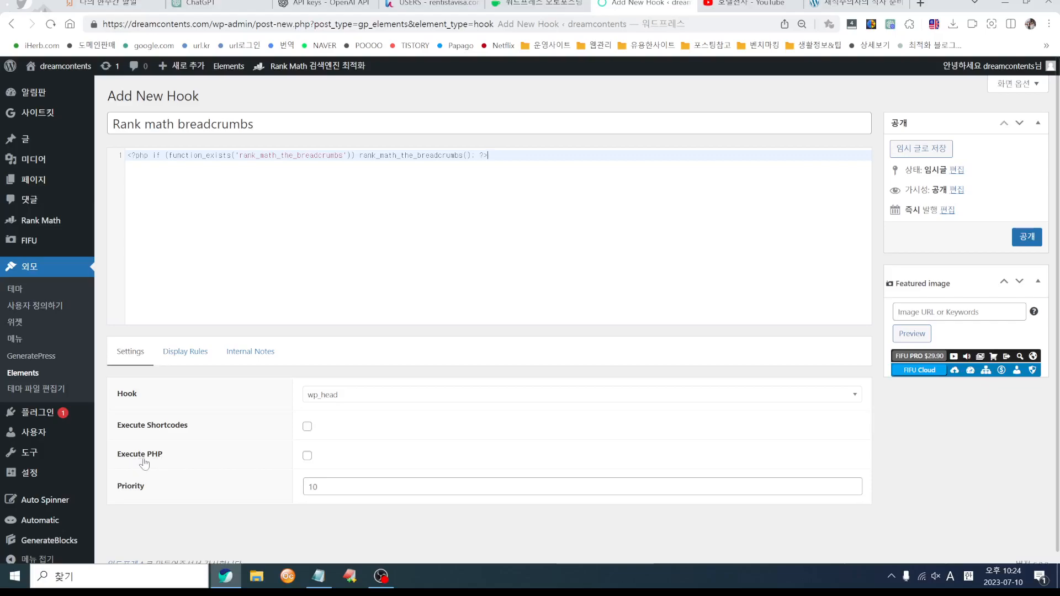
left_click(307, 455)
- Set the hook location to generate_before_content, using the breadcrumb placement on the vegetarian.kr sample post as reference
left_click(398, 398)
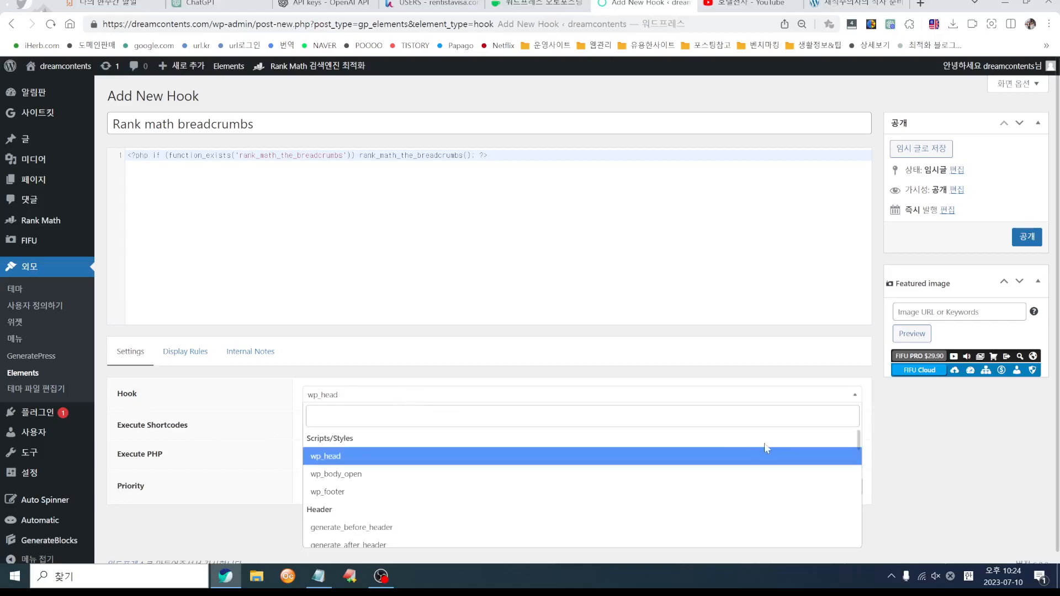
scroll(760, 448, "down", 4)
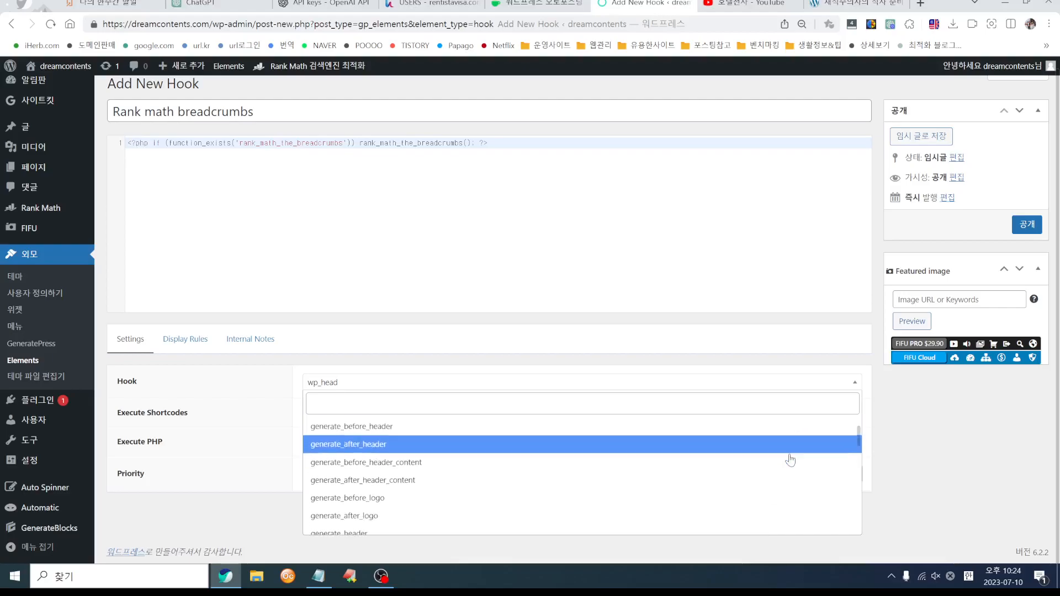
left_click(855, 4)
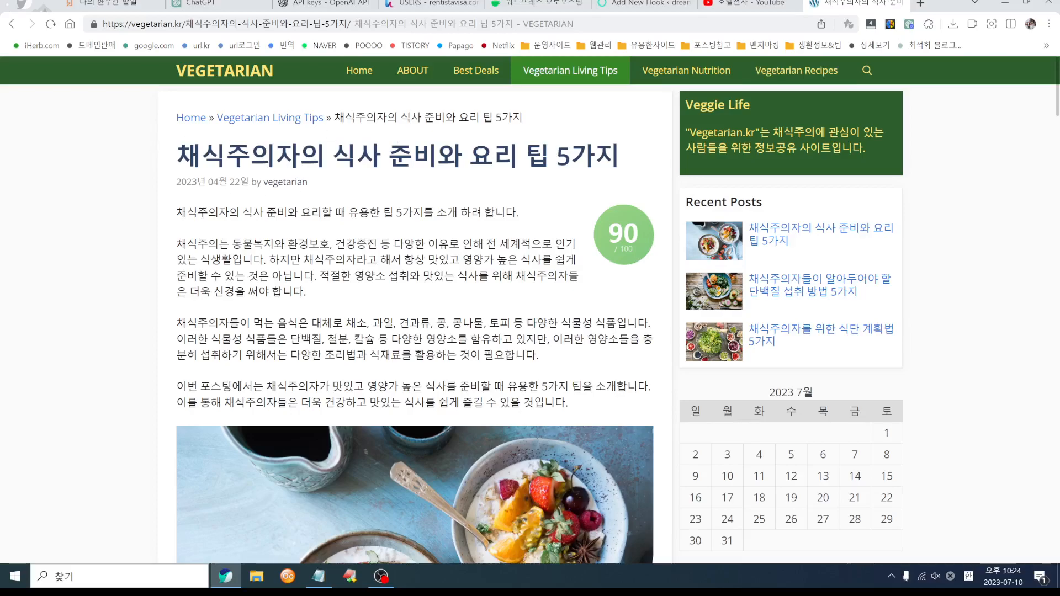
left_click(624, 5)
scroll(535, 450, "down", 2)
scroll(525, 466, "down", 5)
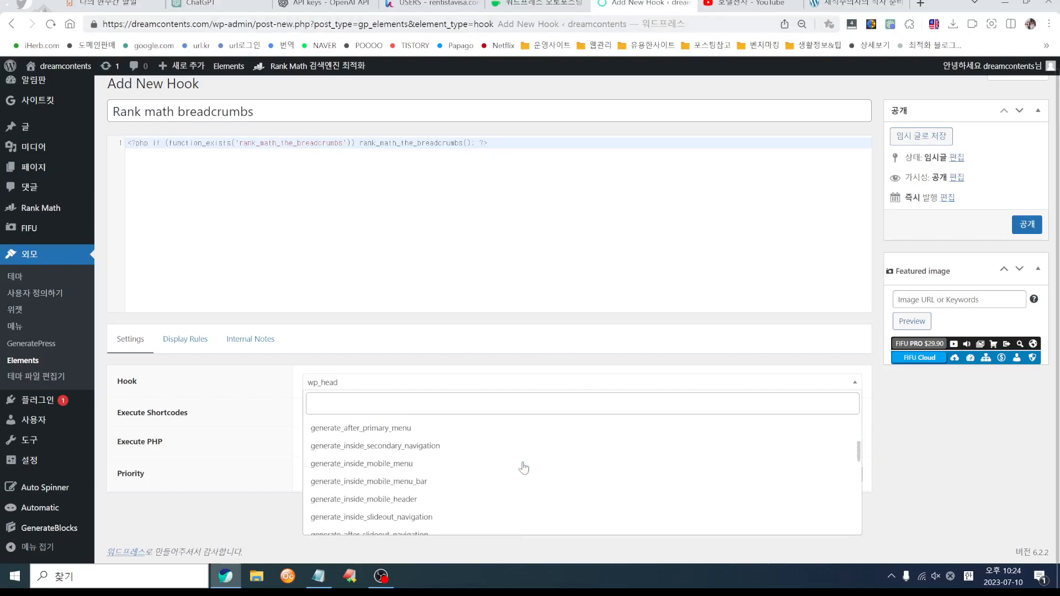
scroll(521, 473, "down", 3)
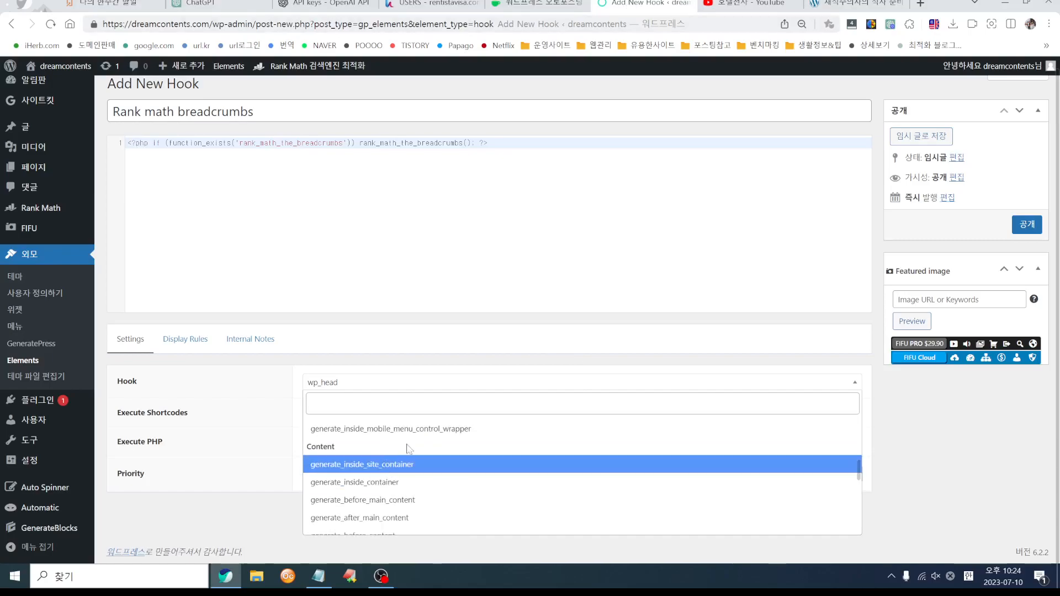
left_click(856, 4)
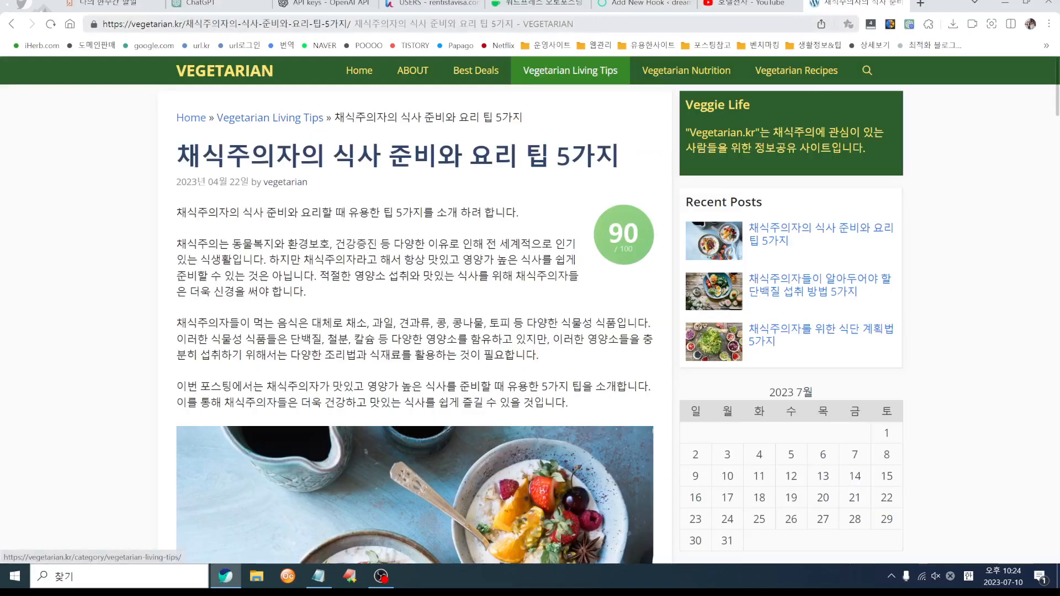
left_click(643, 4)
scroll(445, 506, "down", 1)
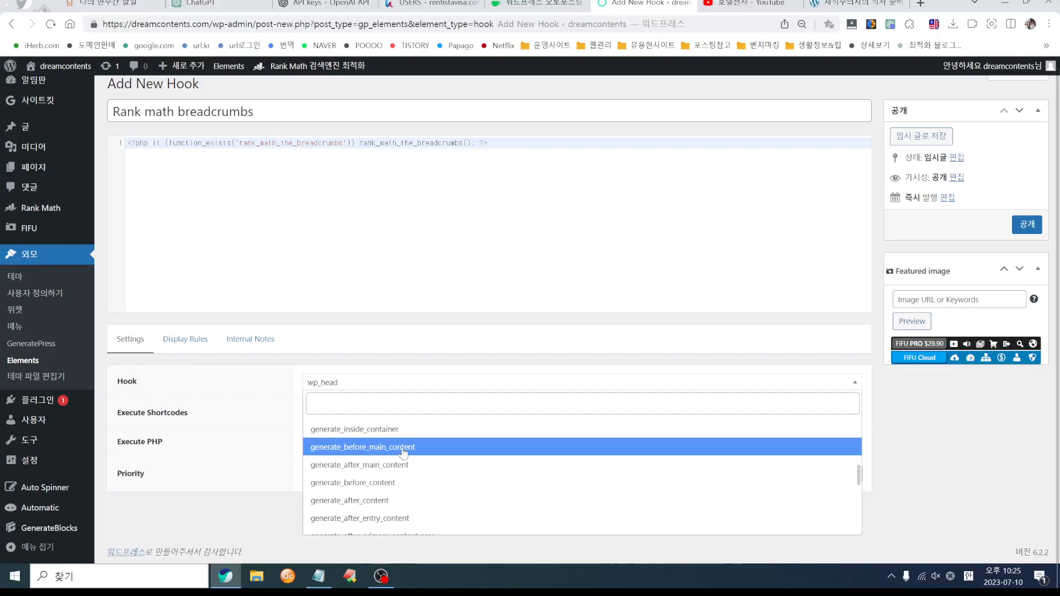
left_click(393, 483)
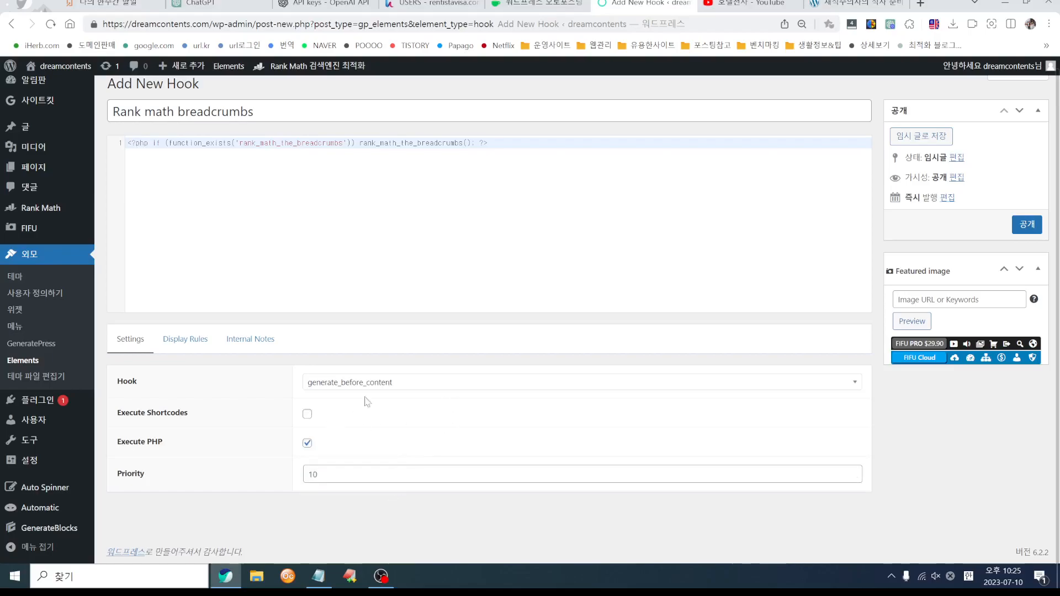
- Set the hook's display location rule to Entire Site and publish the hook
left_click(180, 346)
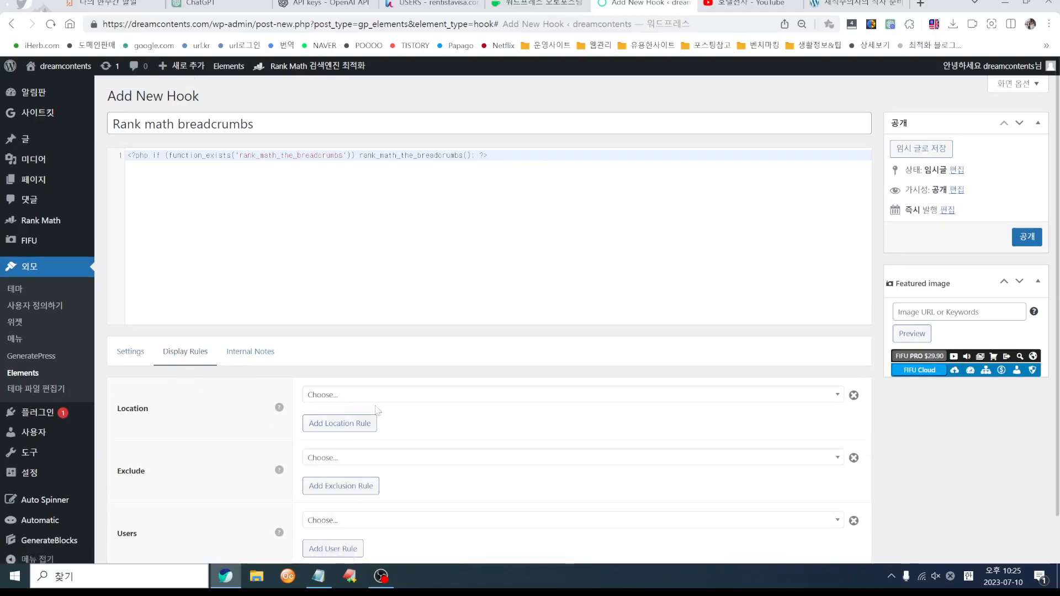
left_click(549, 398)
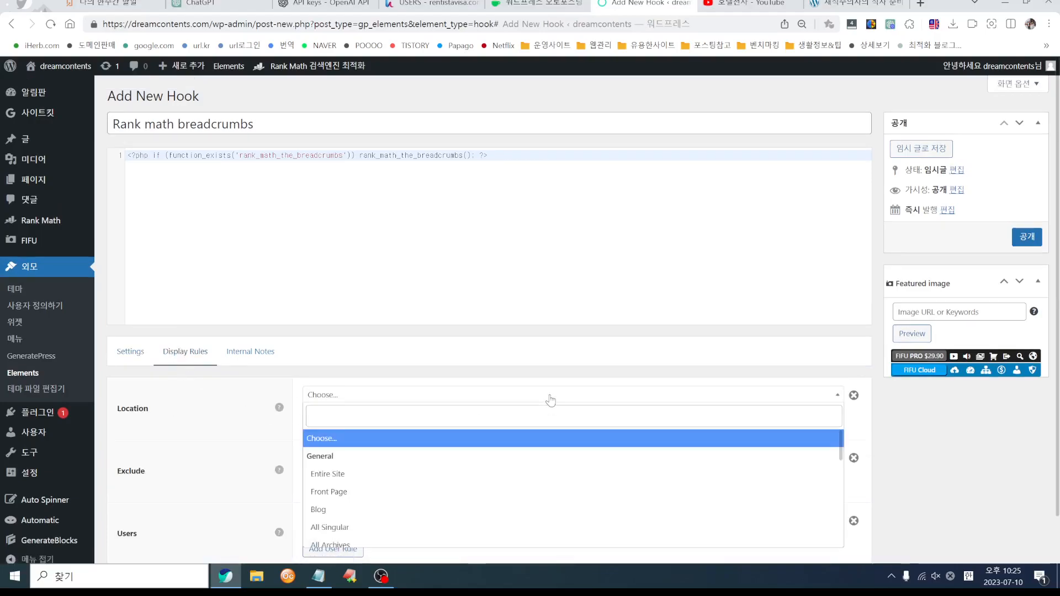
left_click(342, 480)
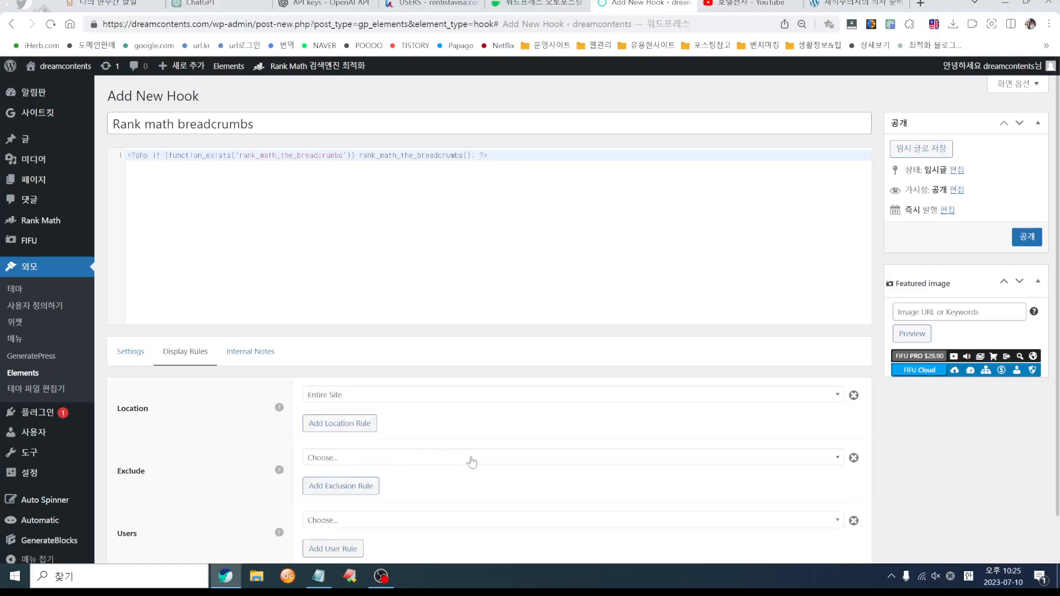
left_click(1027, 237)
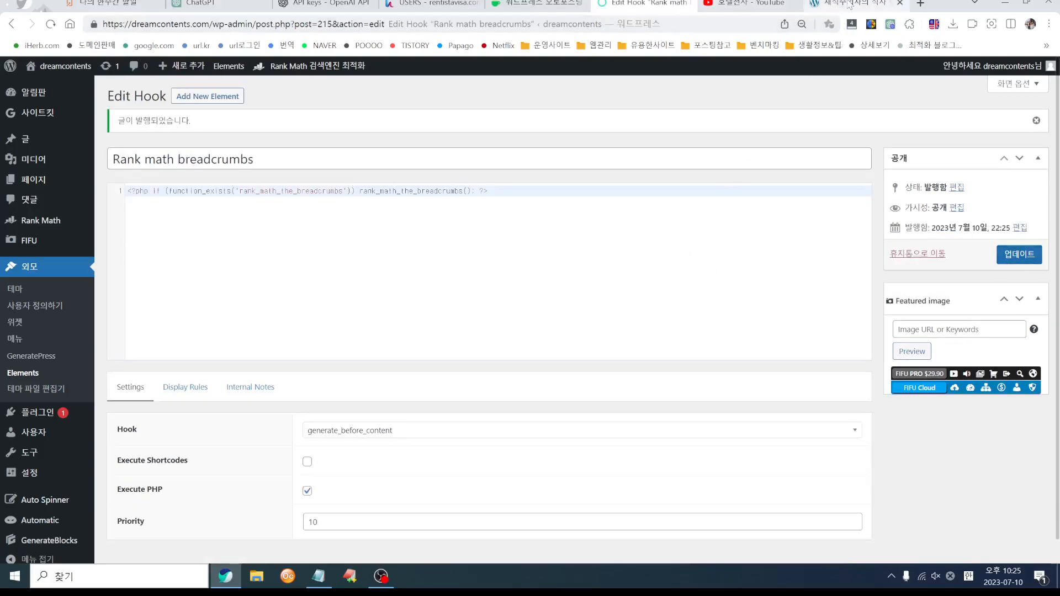
- Open dreamcontents.com in a new tab and check the breadcrumb trail on the Cookie Dough Fudge post
left_click(920, 4)
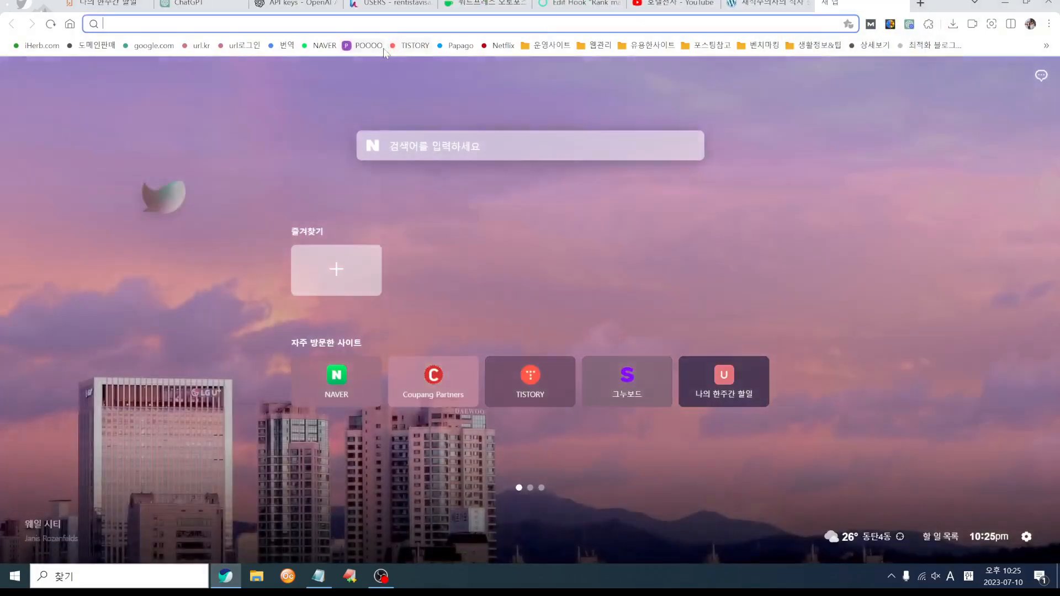
type("dreamcontents.com")
left_click(385, 52)
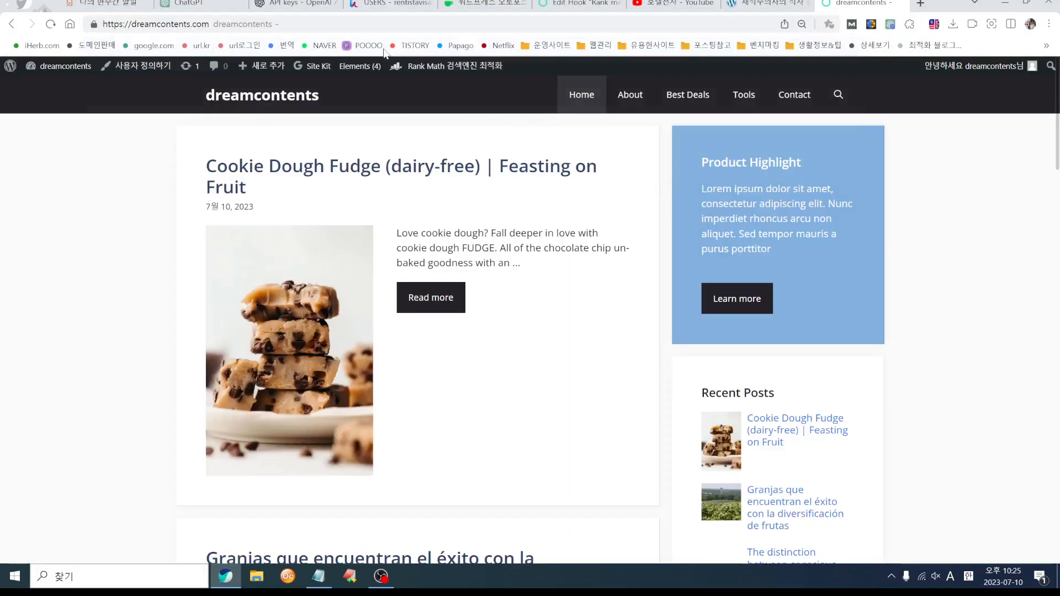
left_click(424, 306)
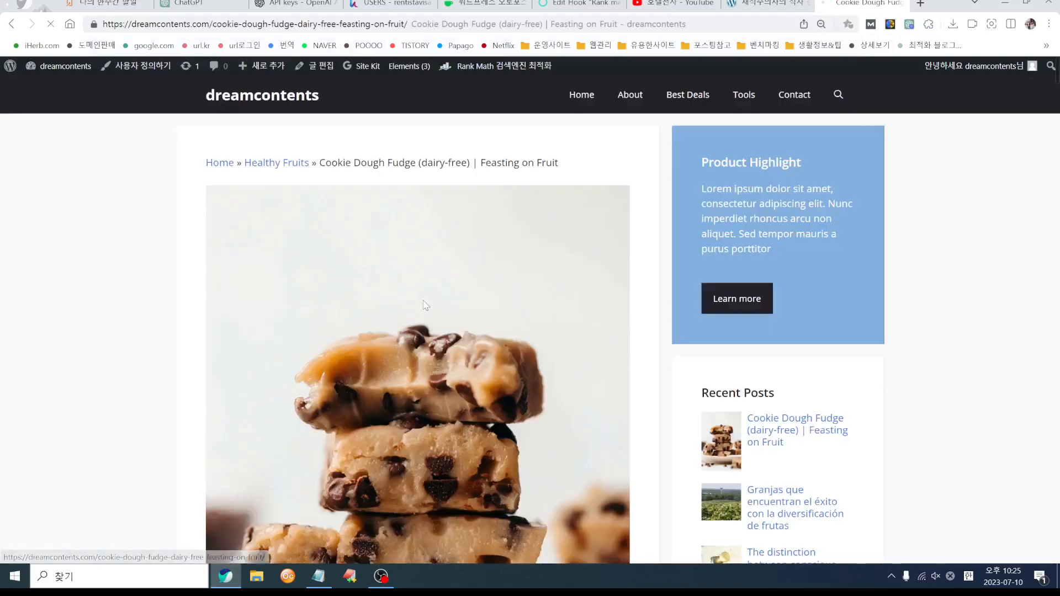
left_click_drag(200, 166, 558, 164)
left_click(594, 167)
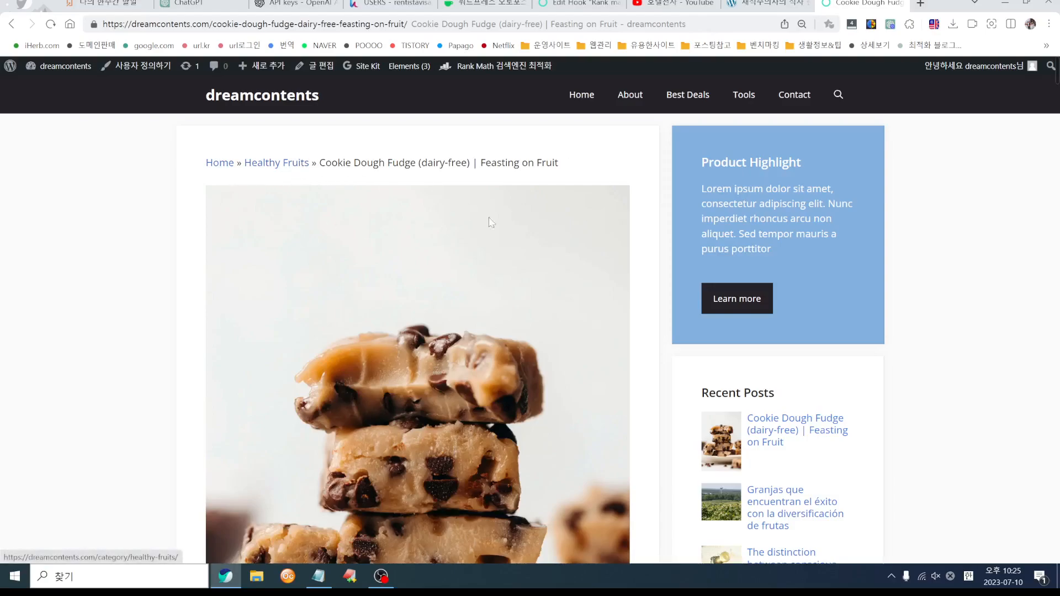
- Look through the Cookie Dough Fudge post down to its table of contents box
scroll(535, 272, "down", 5)
scroll(533, 270, "down", 12)
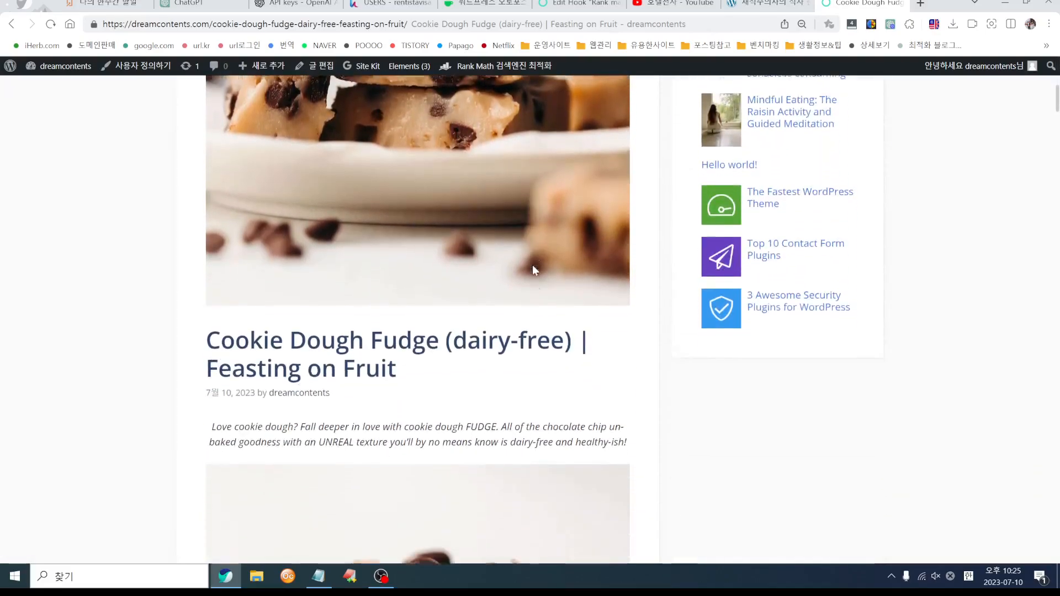
scroll(533, 270, "down", 4)
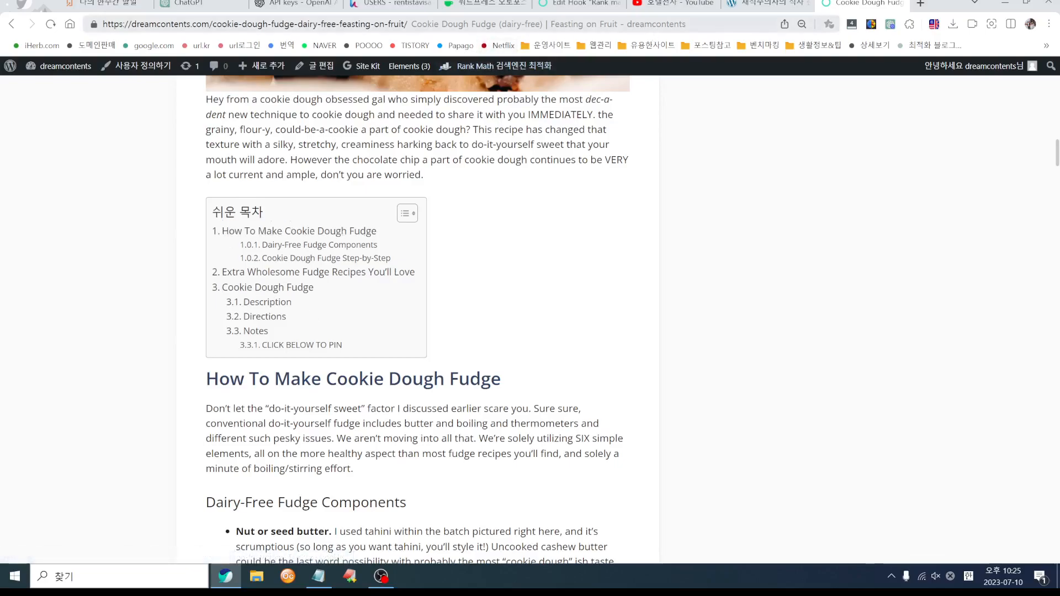
- Return to the WordPress admin and open the 쉬운 목차 (Easy Table of Contents) settings
left_click(584, 3)
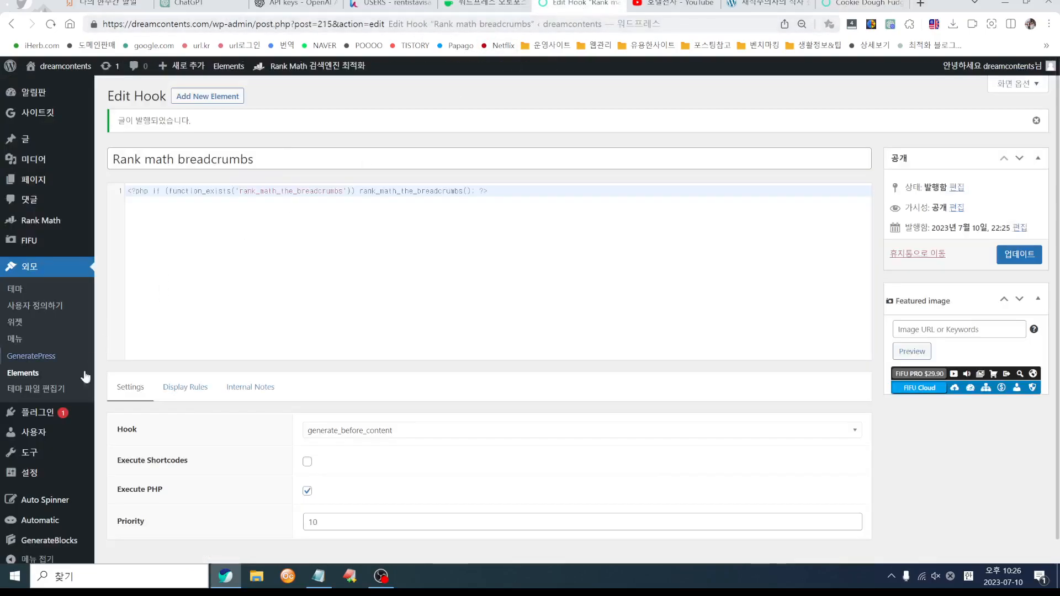
mouse_move(76, 453)
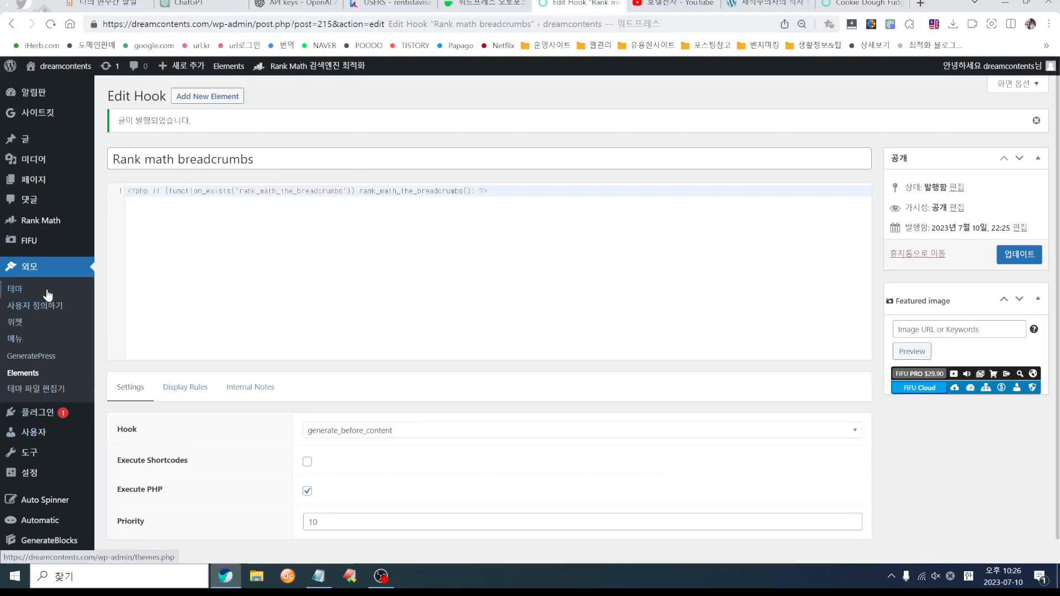
scroll(49, 436, "down", 1)
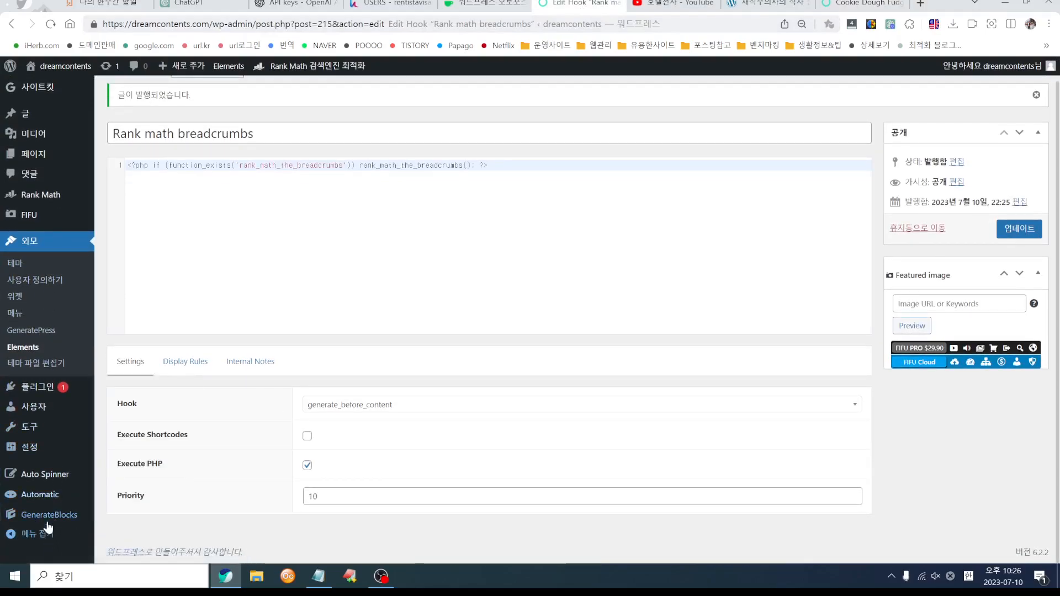
mouse_move(47, 516)
mouse_move(36, 451)
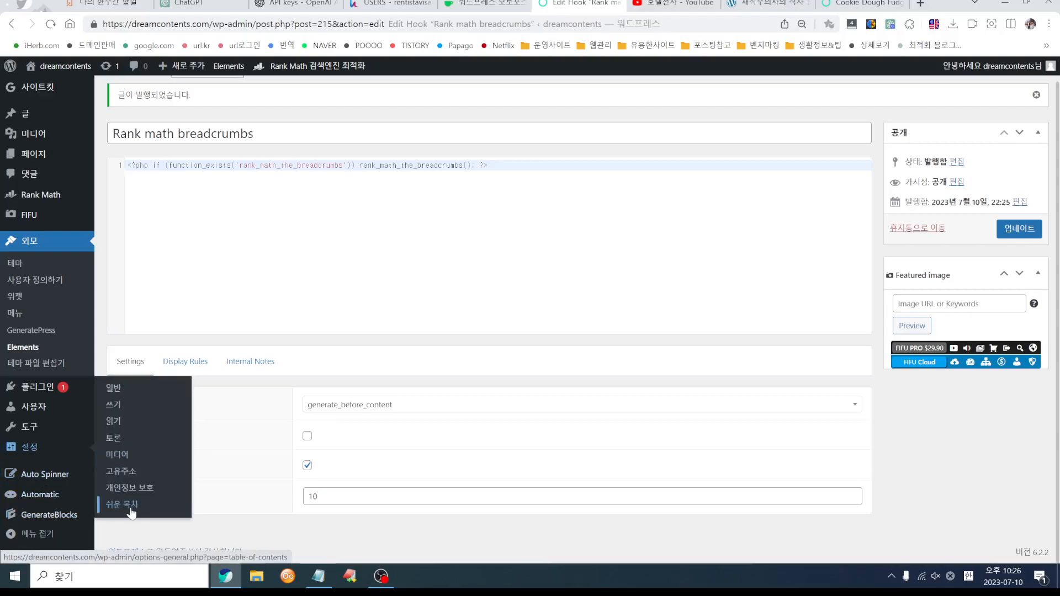
left_click(131, 507)
- Set the table of contents header label to "Table of Contents | 목차" and save the settings
scroll(522, 386, "down", 2)
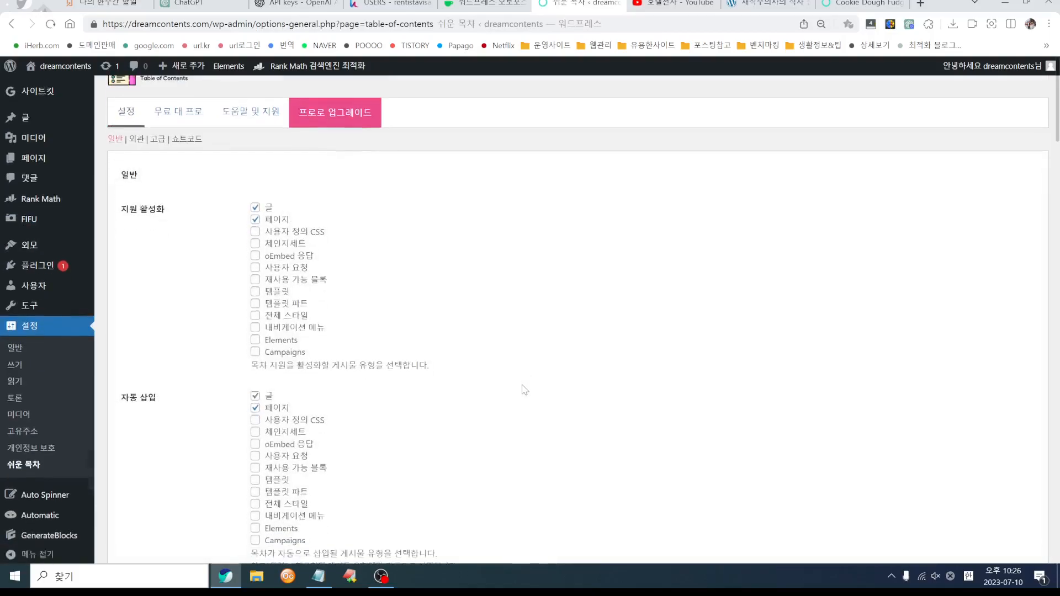
scroll(380, 330, "down", 7)
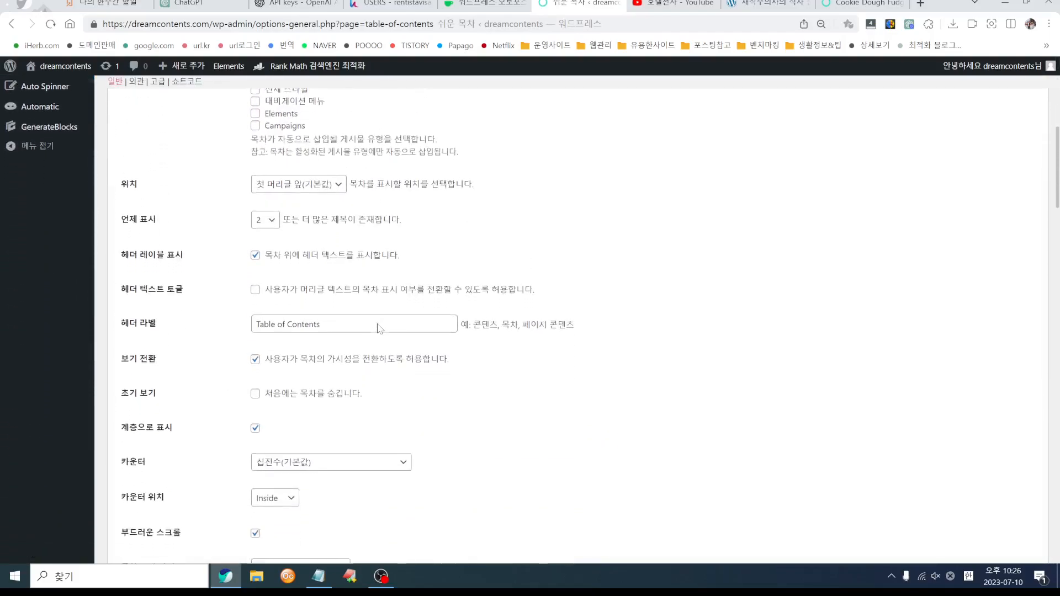
scroll(378, 328, "down", 2)
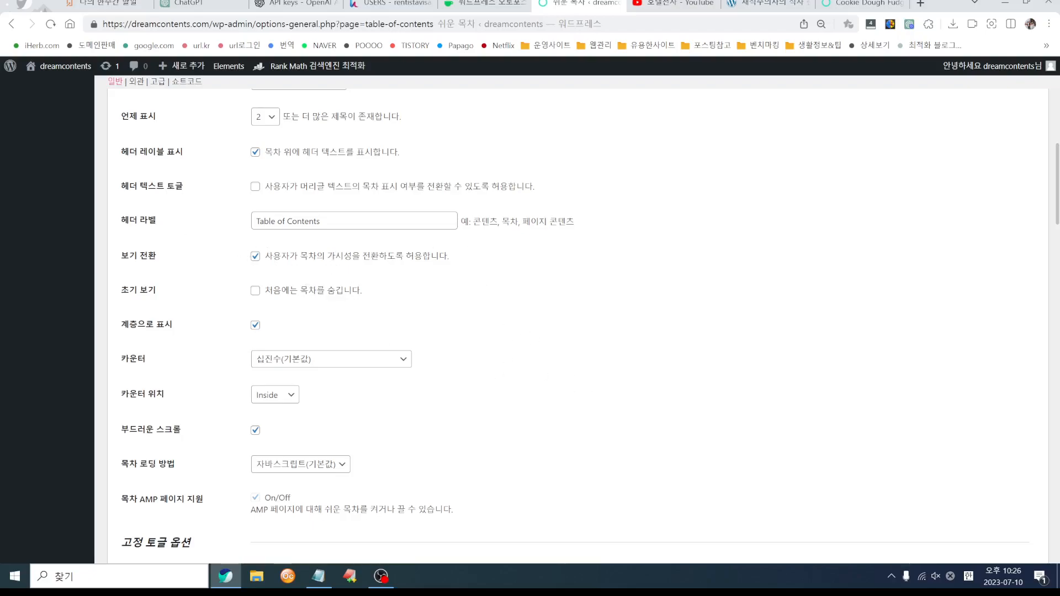
left_click(328, 221)
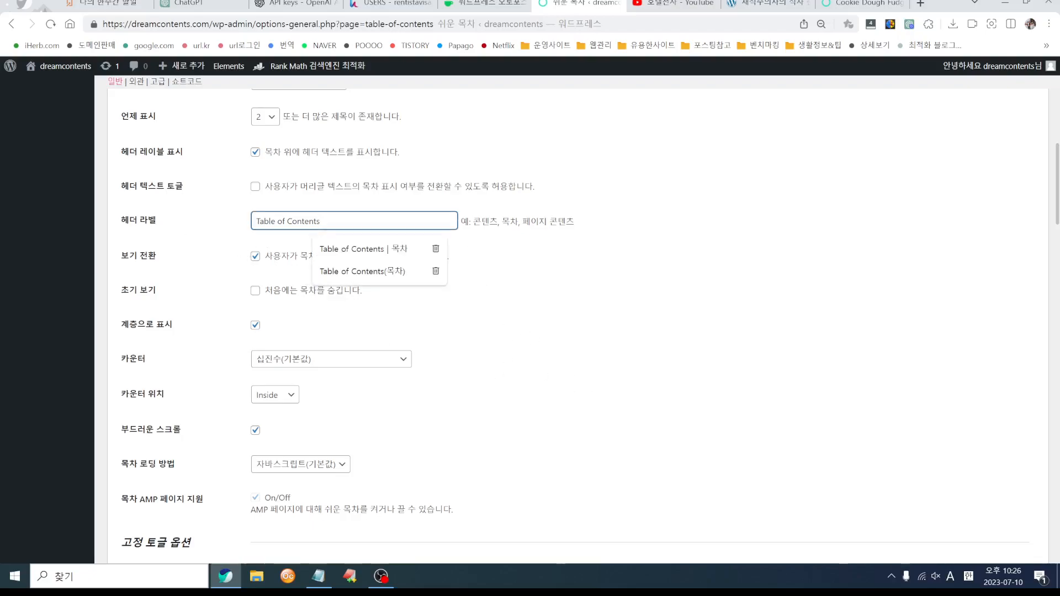
key("Down")
key("Return")
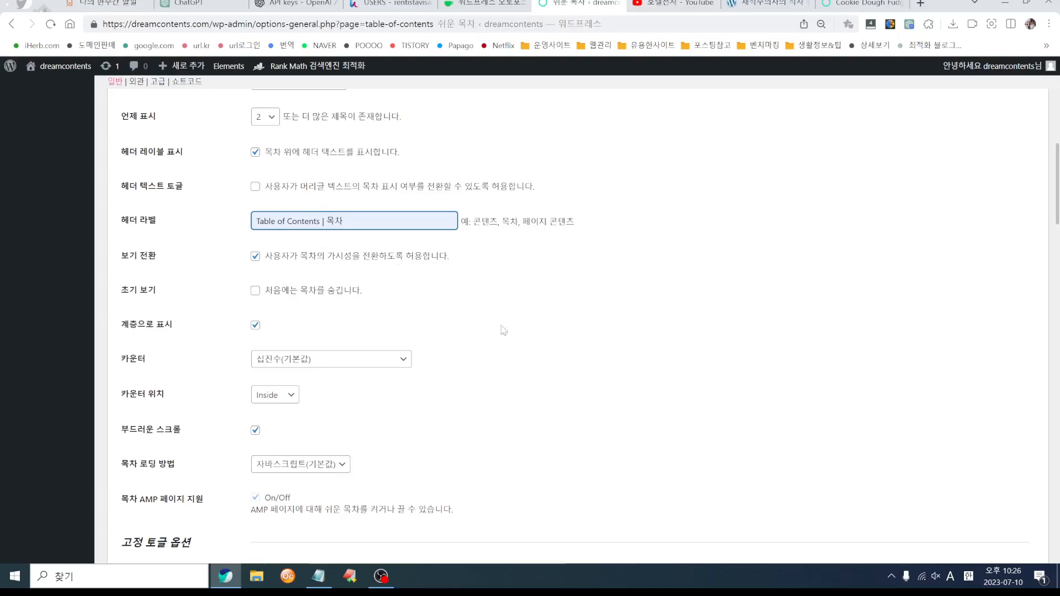
scroll(588, 366, "down", 8)
scroll(590, 366, "down", 14)
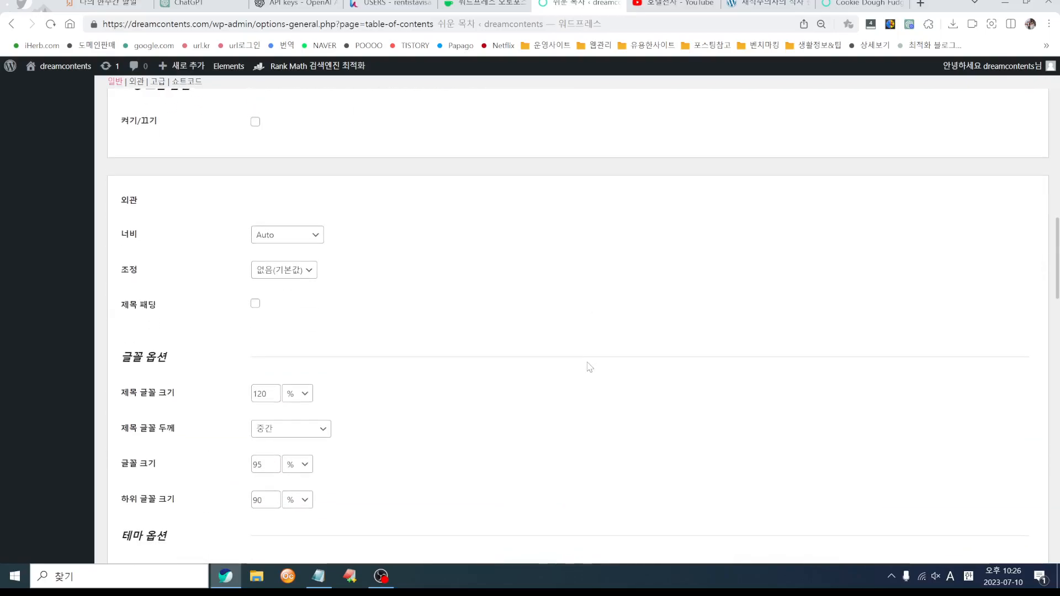
scroll(589, 366, "down", 15)
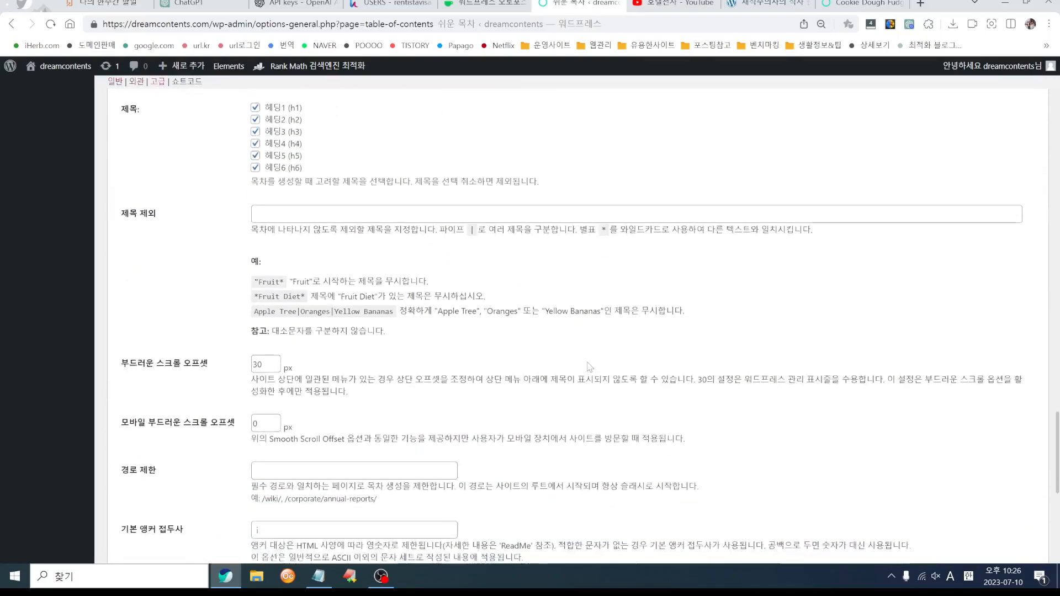
left_click(138, 503)
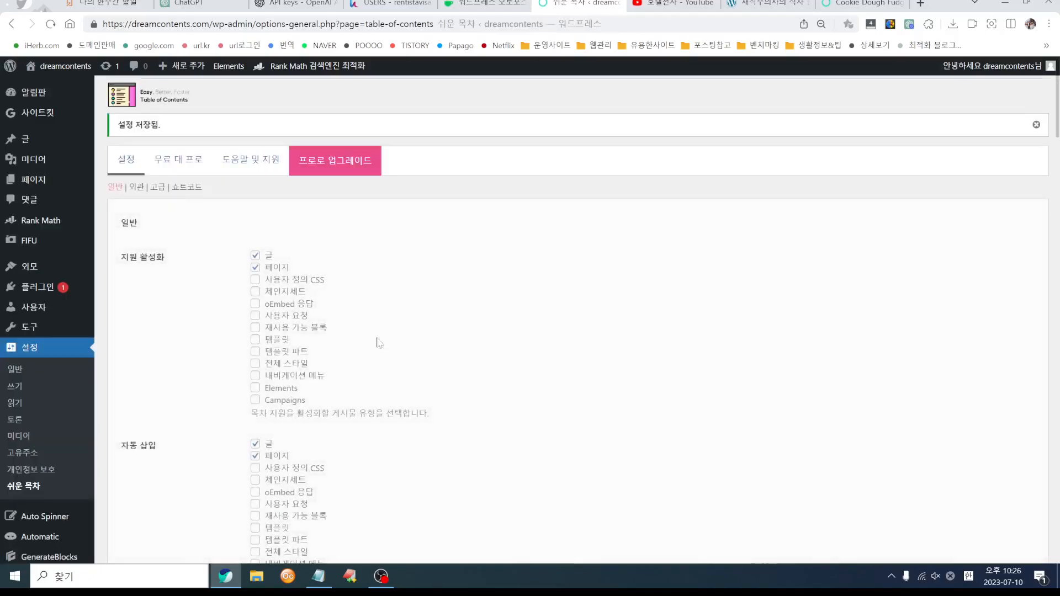
- Reload the Cookie Dough Fudge post and test collapsing and expanding its table of contents
key("ctrl+9")
key("F5")
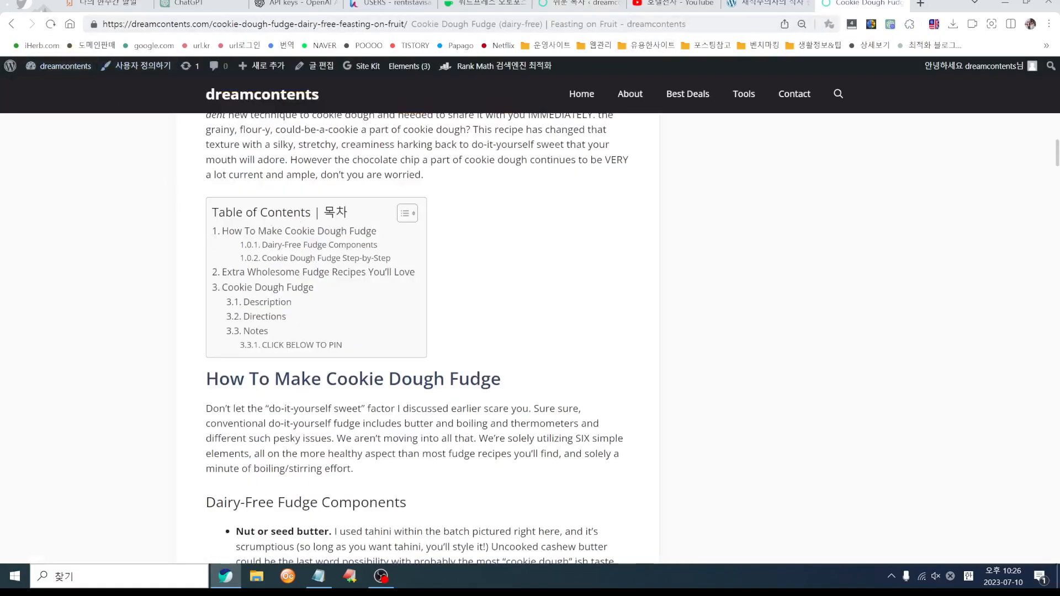
left_click(409, 214)
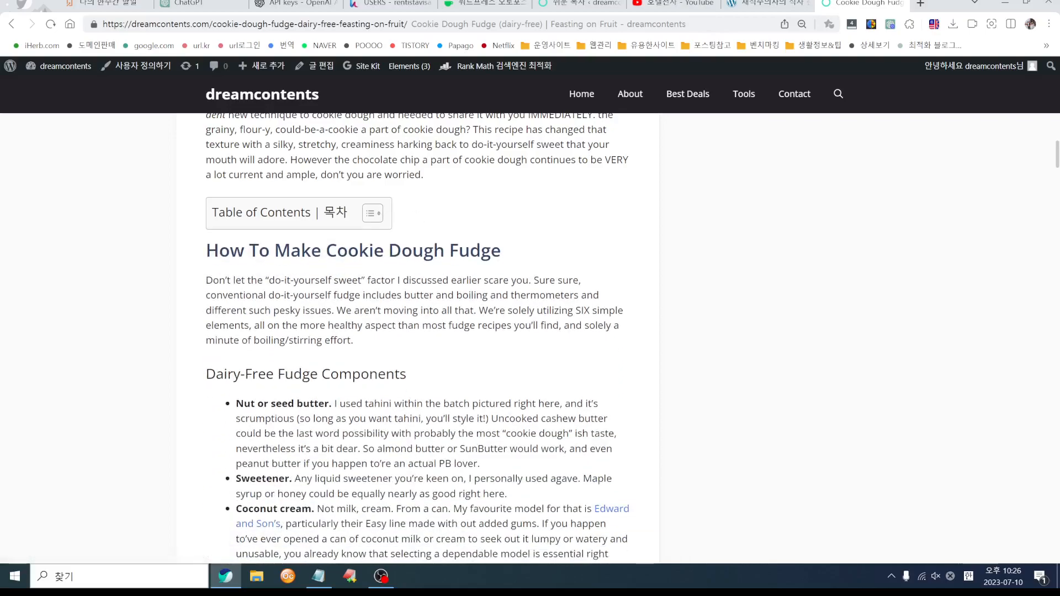
left_click(375, 216)
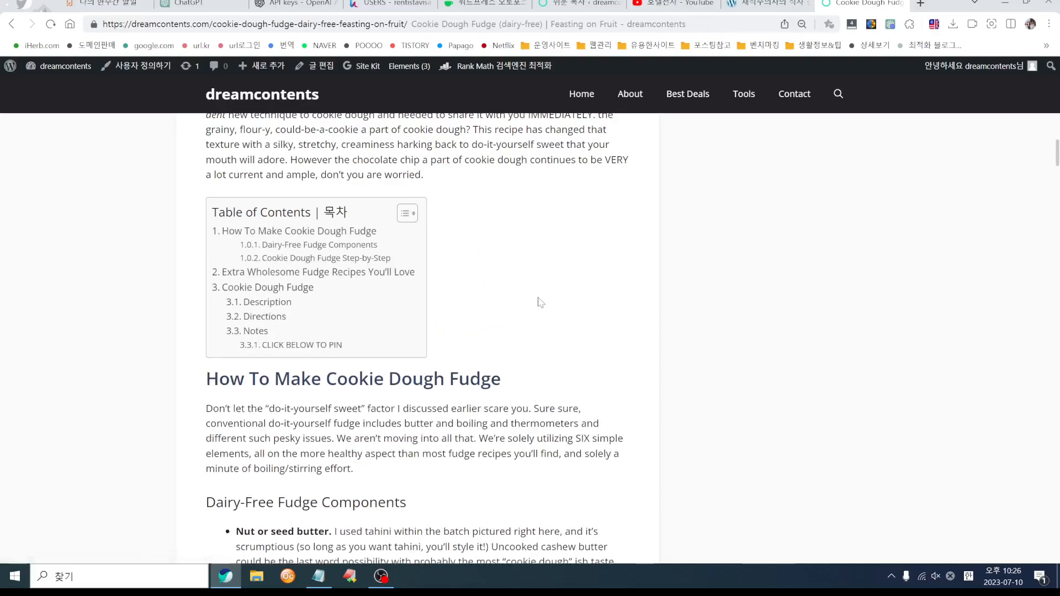
left_click(408, 215)
left_click(375, 217)
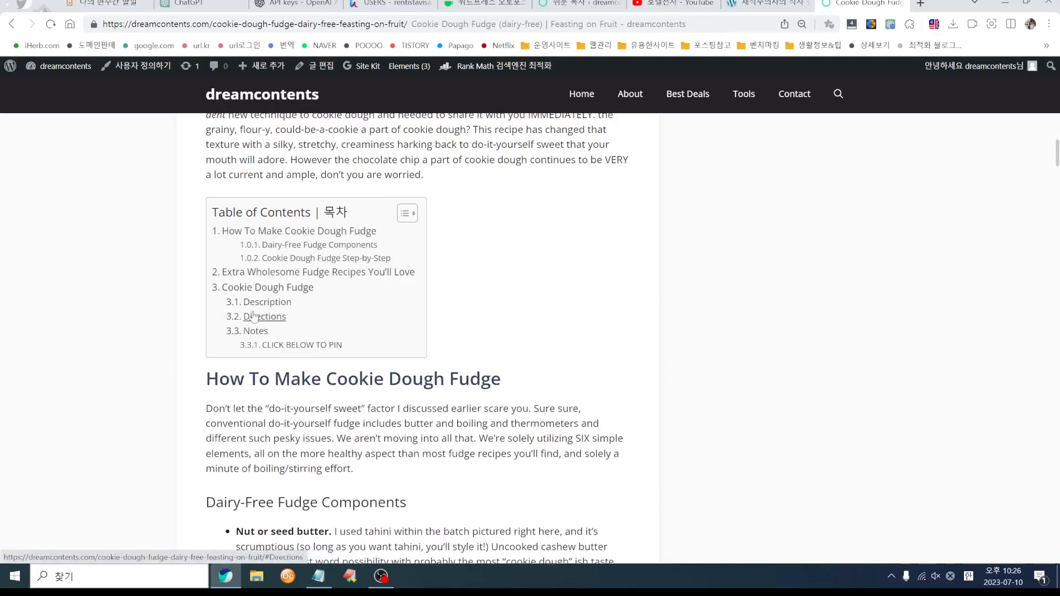
- Test the Directions link in the Cookie Dough Fudge table of contents, and look back up through the post
left_click(253, 316)
scroll(302, 331, "up", 8)
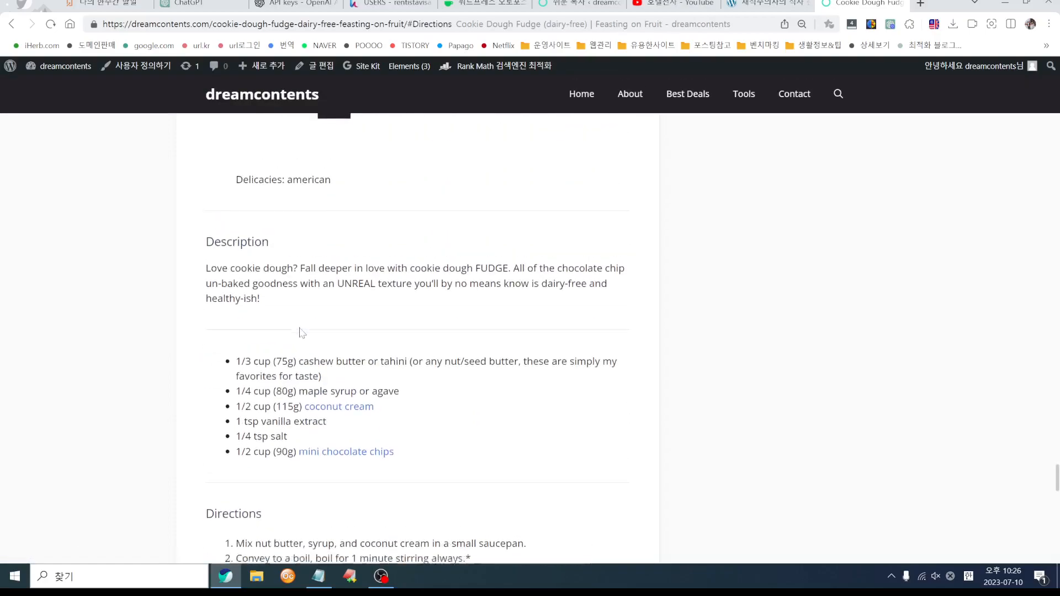
scroll(302, 332, "up", 10)
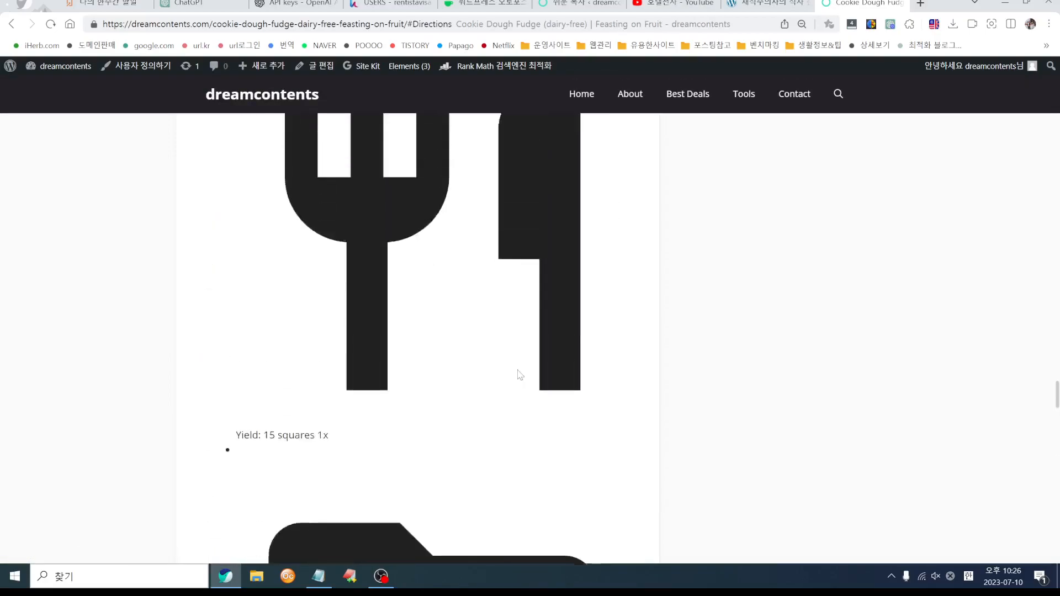
scroll(514, 331, "up", 5)
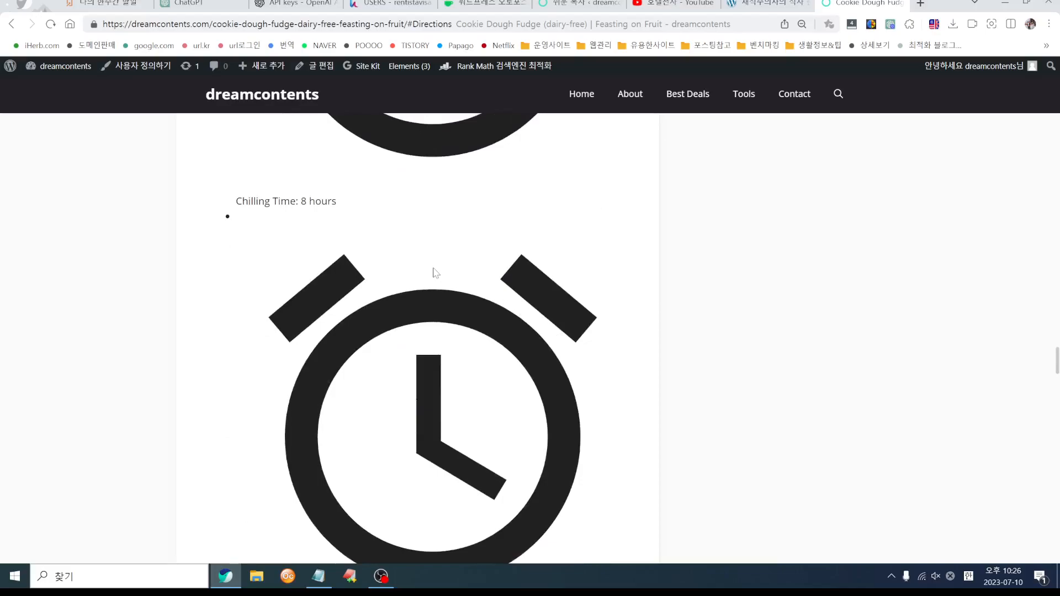
- Return to the WordPress admin and review the list of installed plugins
left_click(580, 3)
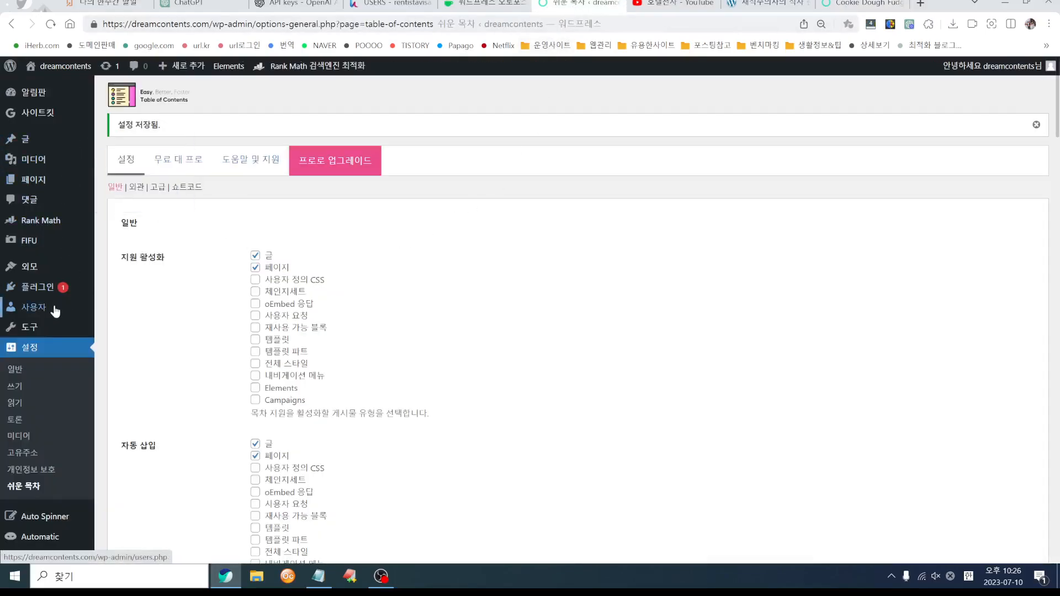
left_click(138, 286)
scroll(463, 324, "down", 10)
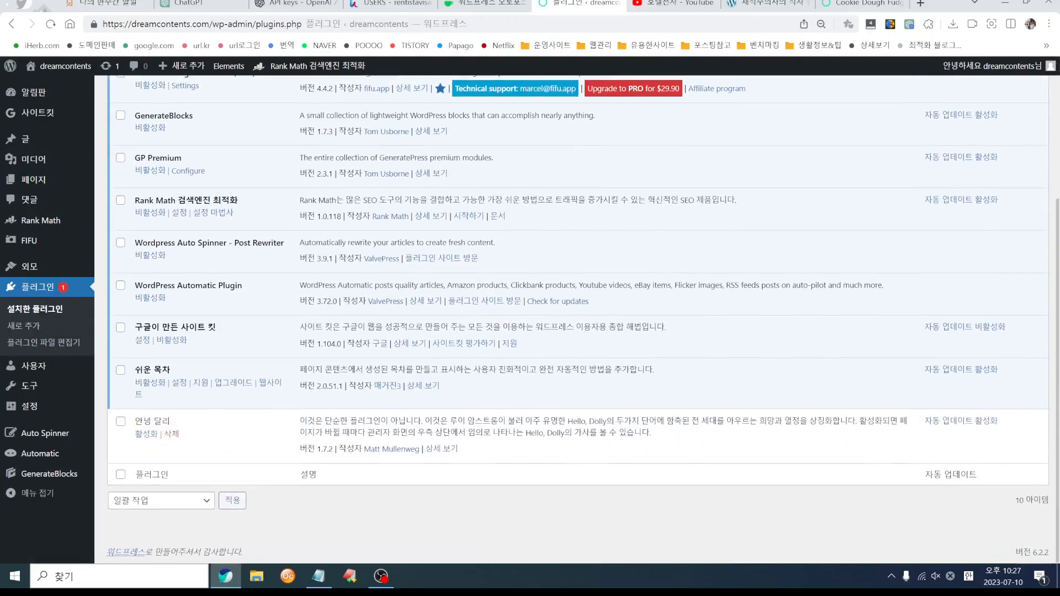
scroll(154, 382, "up", 3)
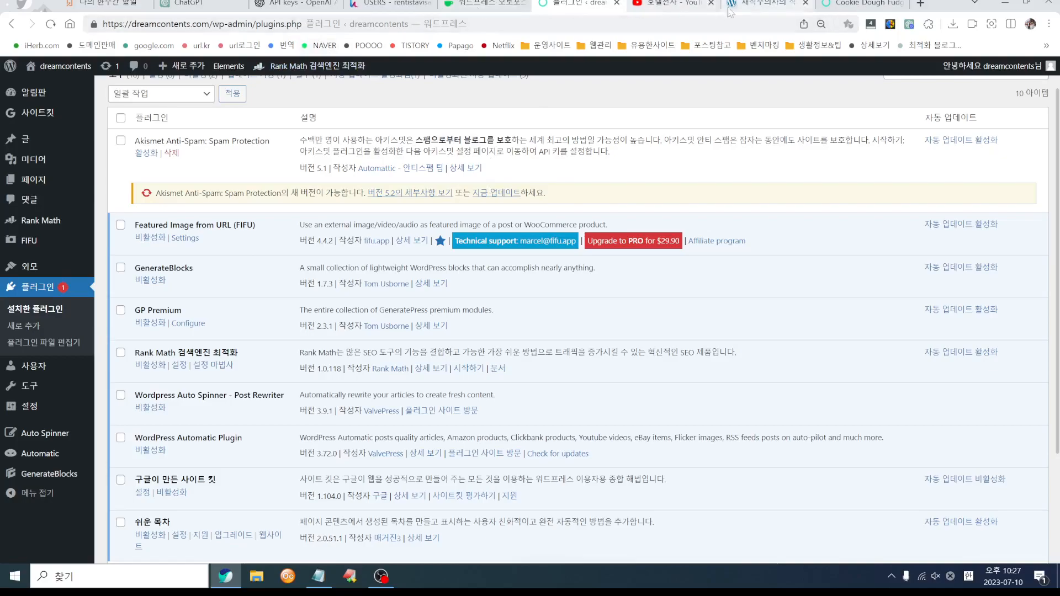
- Open Google in place of the other WordPress site and search for "site:dreamcontents.com"
left_click(865, 4)
left_click(320, 25)
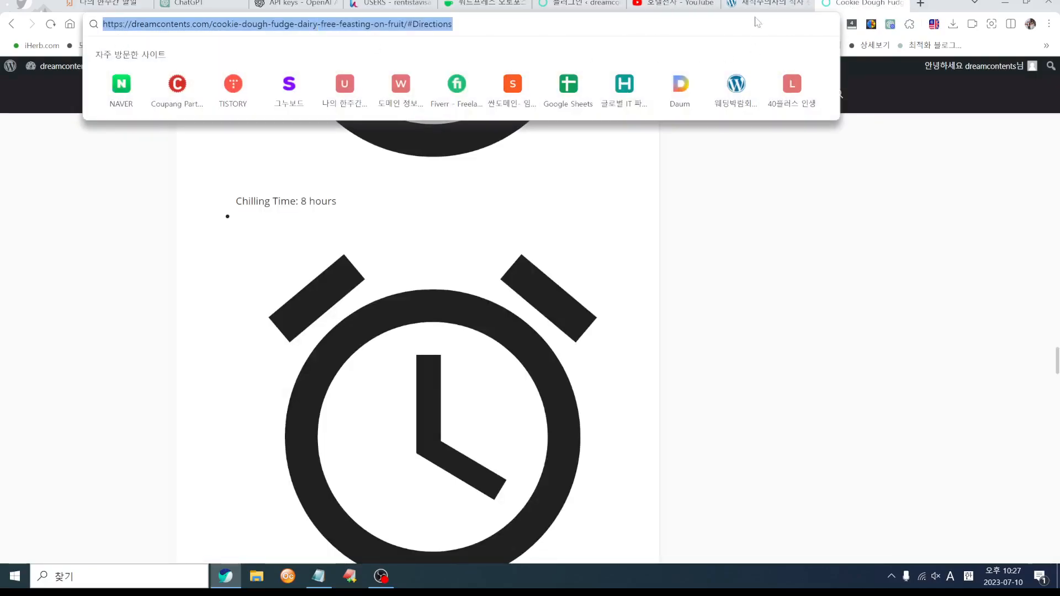
key("ctrl+shift+Tab")
left_click(155, 46)
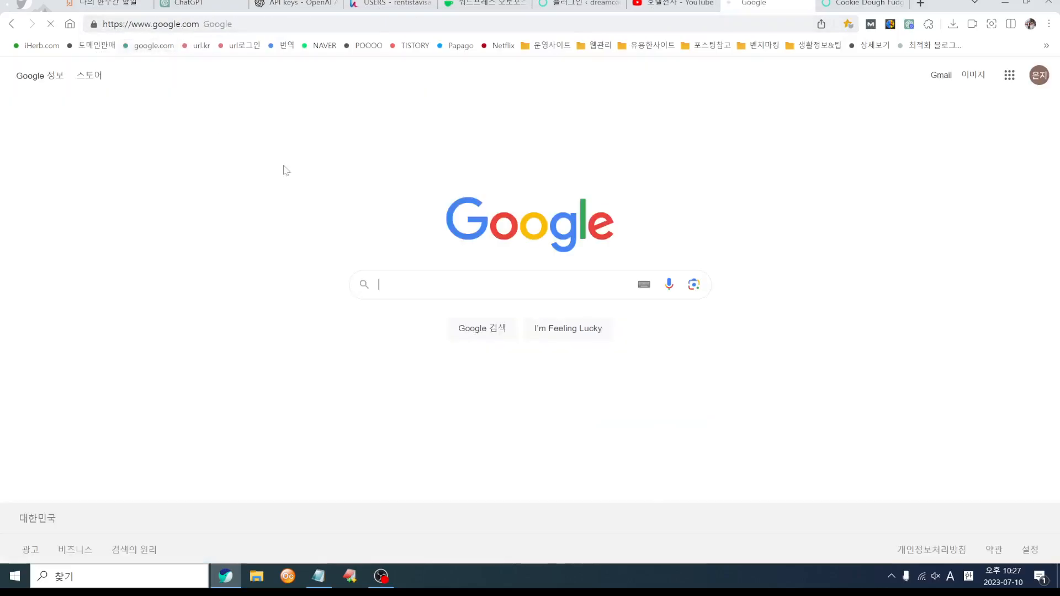
left_click(423, 280)
type("s")
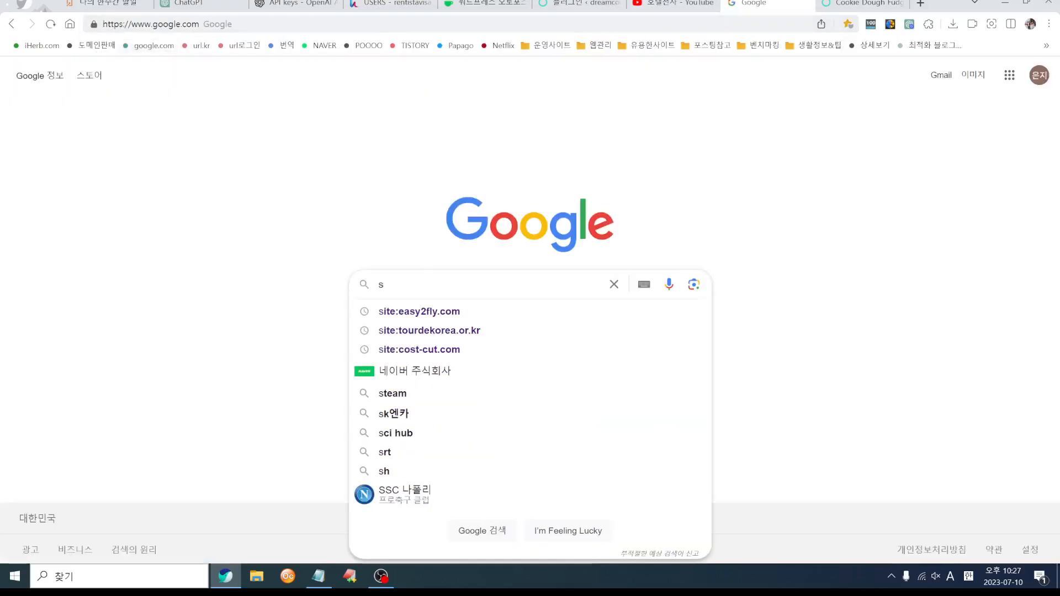
type("ite:")
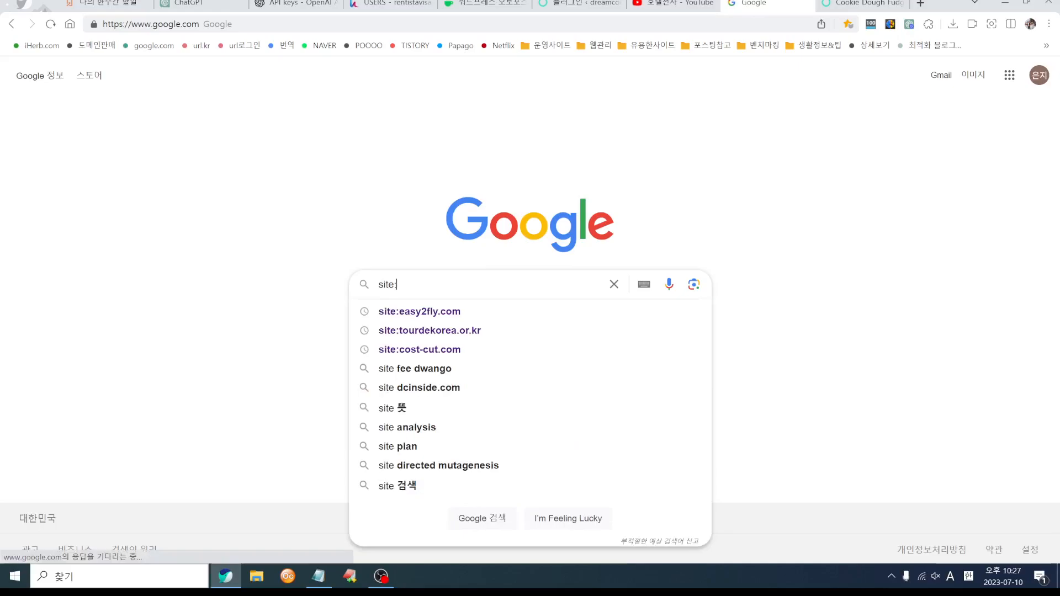
type("dreamcontents.com")
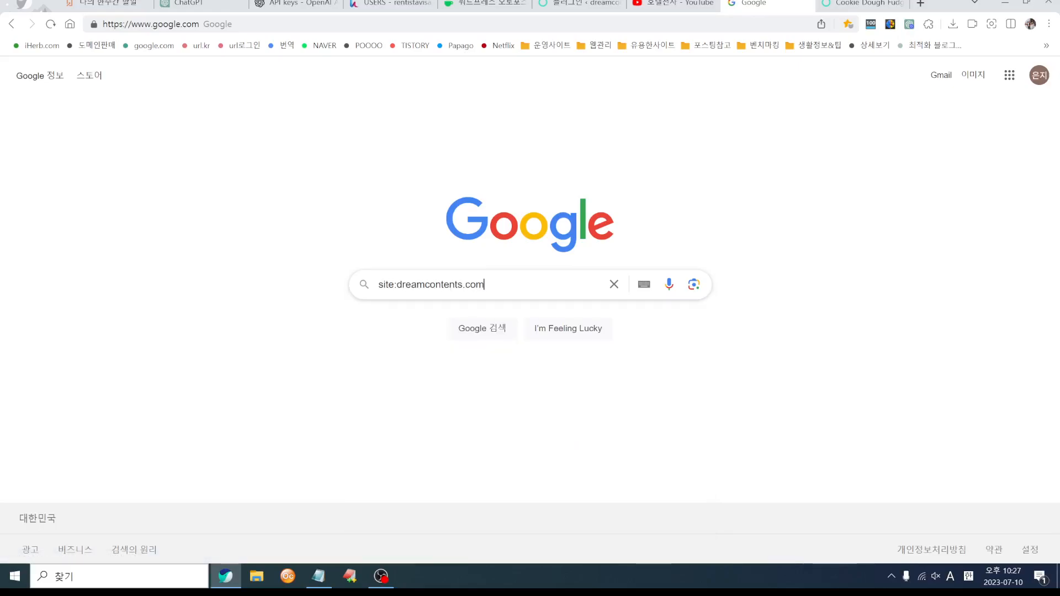
key("Return")
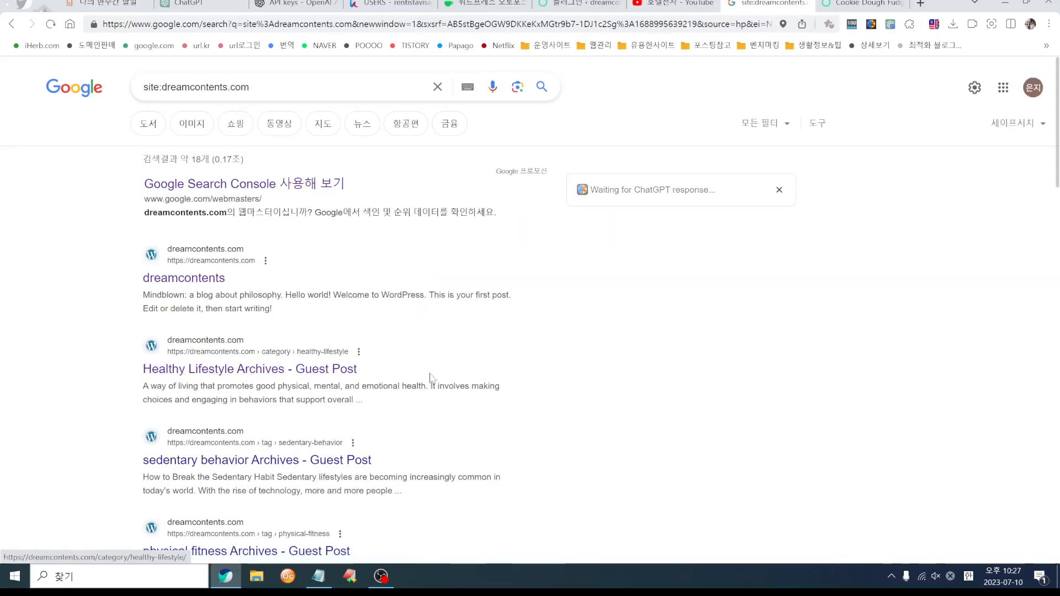
- Examine the result count and the indexed dreamcontents.com pages in the Google results
scroll(428, 381, "down", 3)
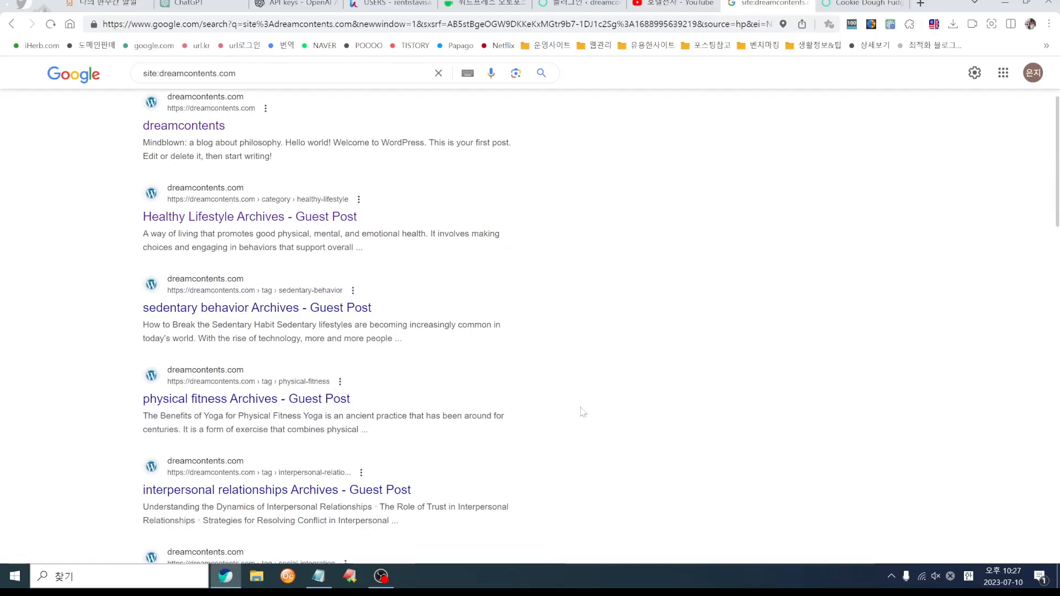
scroll(552, 419, "down", 5)
scroll(333, 396, "down", 13)
scroll(297, 291, "up", 20)
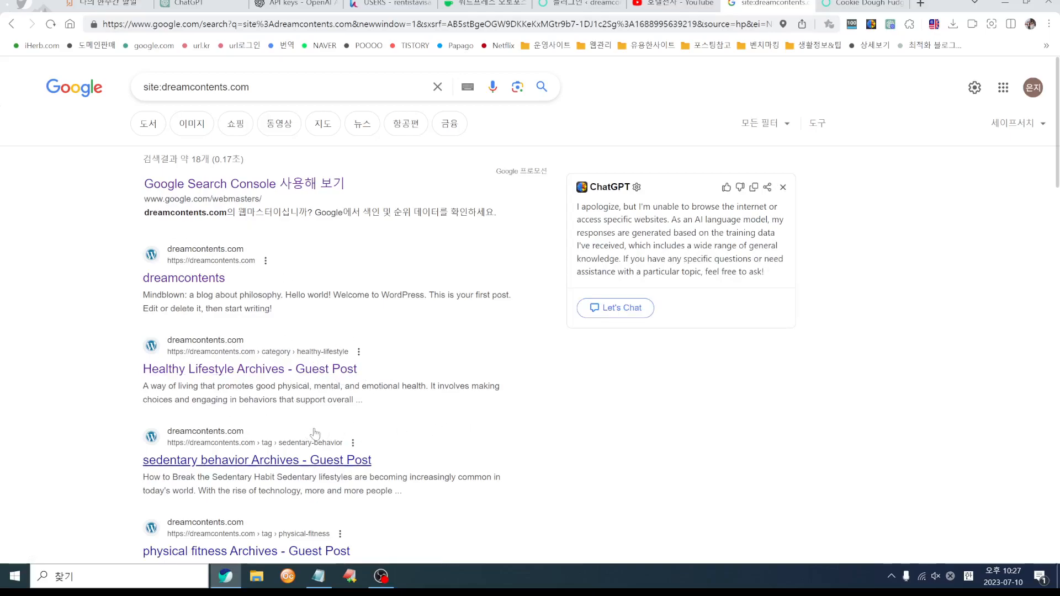
left_click_drag(190, 159, 219, 159)
scroll(491, 464, "down", 12)
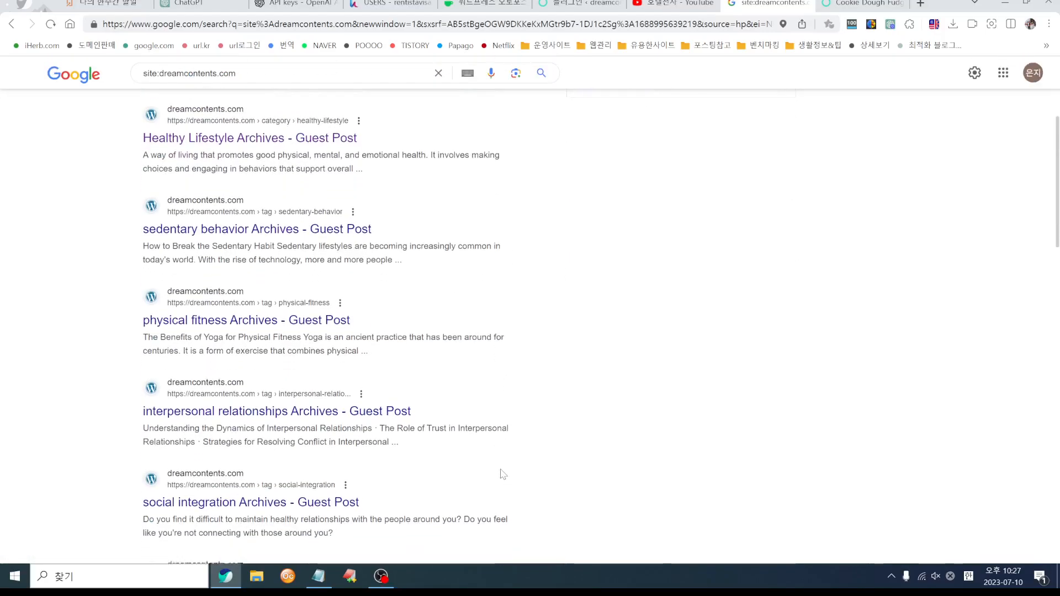
scroll(397, 484, "down", 4)
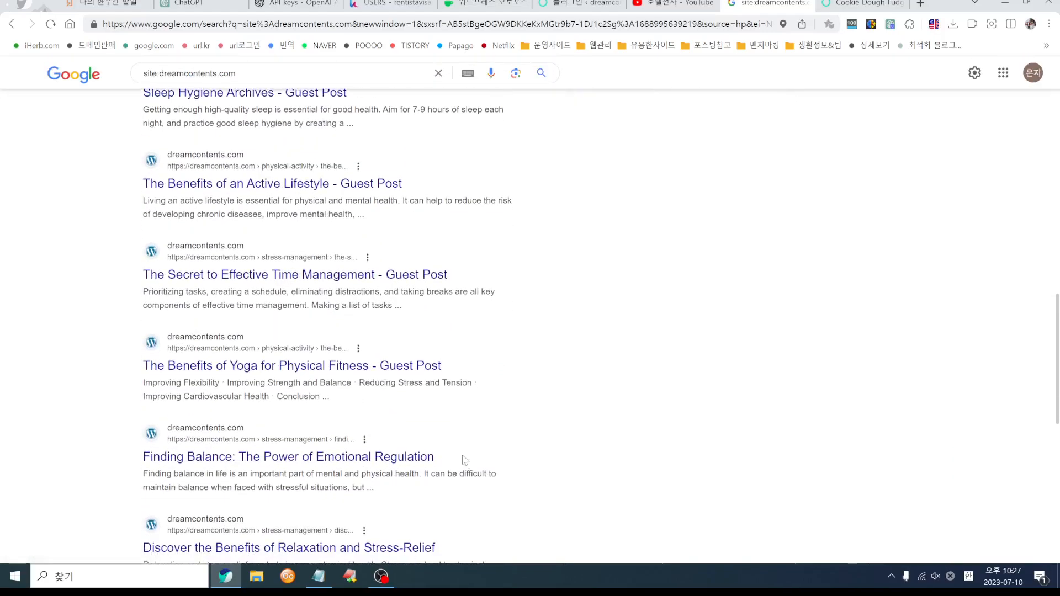
- Check the indexed "Finding Balance: The Power of Emotional Regulation" and "The Power of Resilience" pages, returning to the search query
left_click(340, 462)
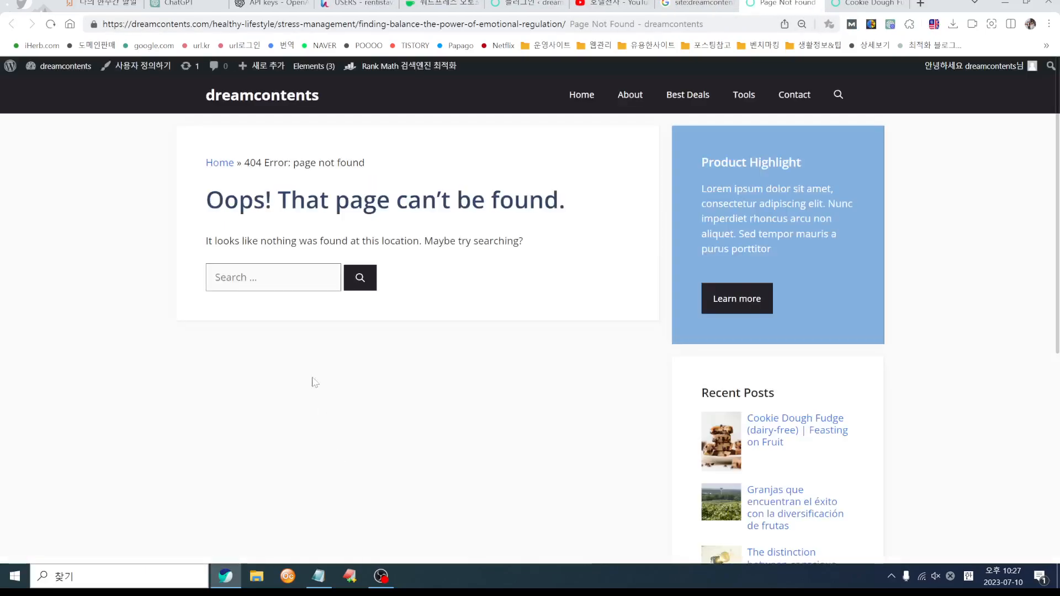
left_click(696, 4)
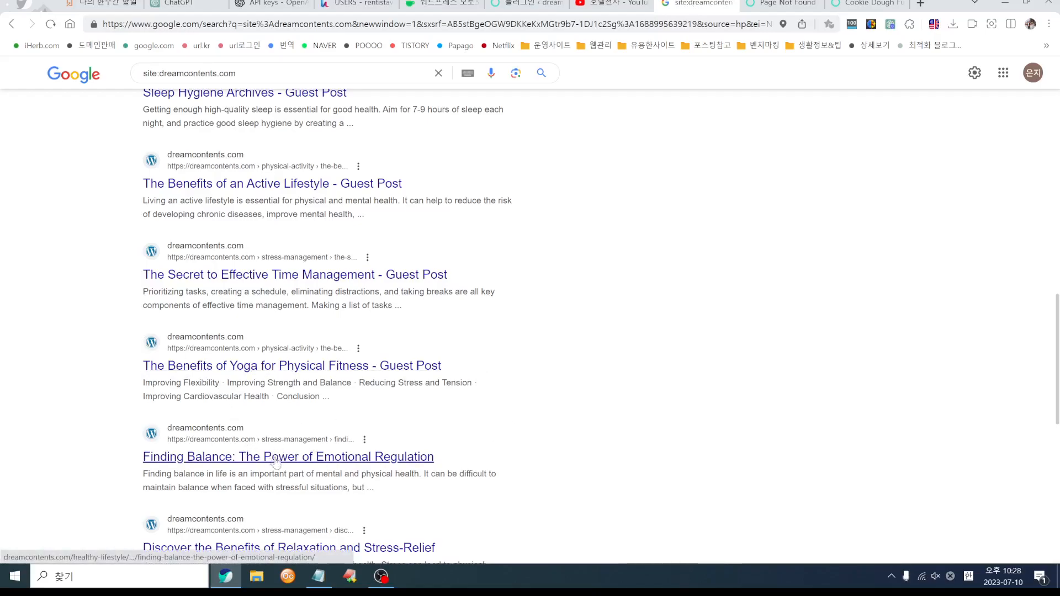
scroll(248, 461, "down", 5)
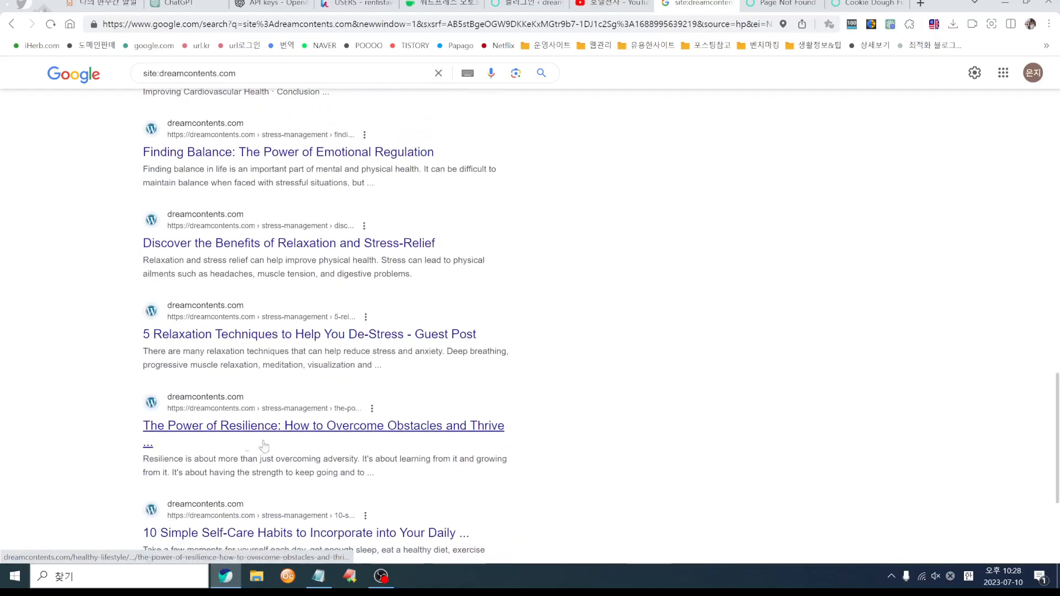
left_click(331, 428)
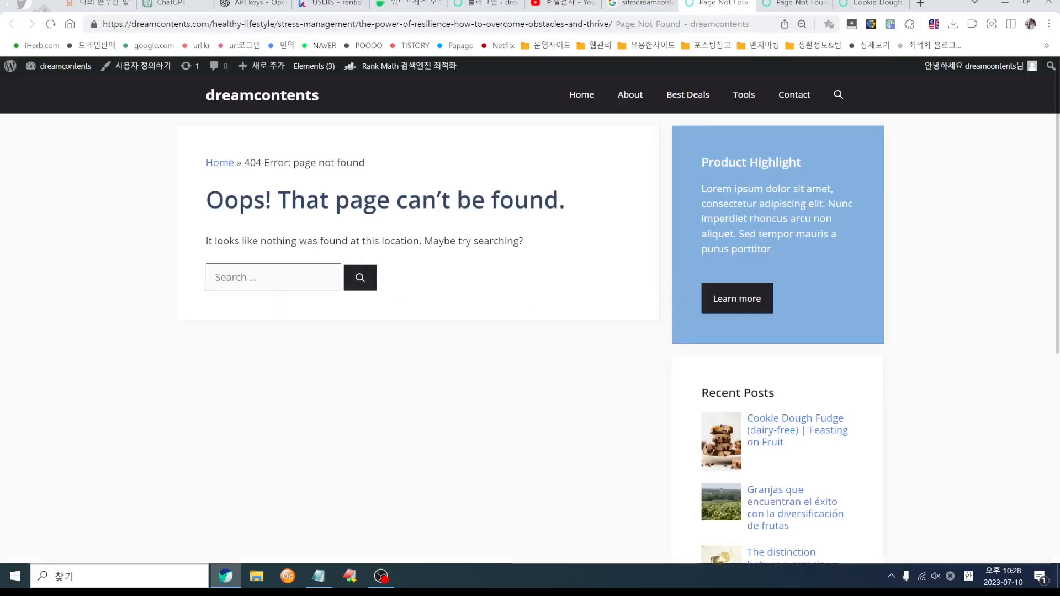
left_click_drag(306, 200, 485, 212)
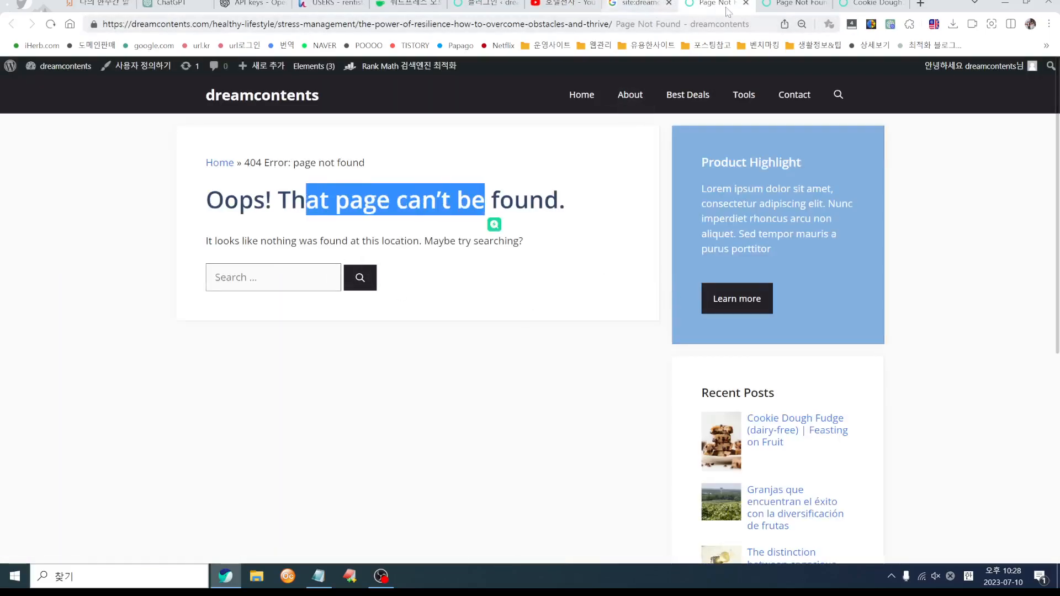
left_click(630, 6)
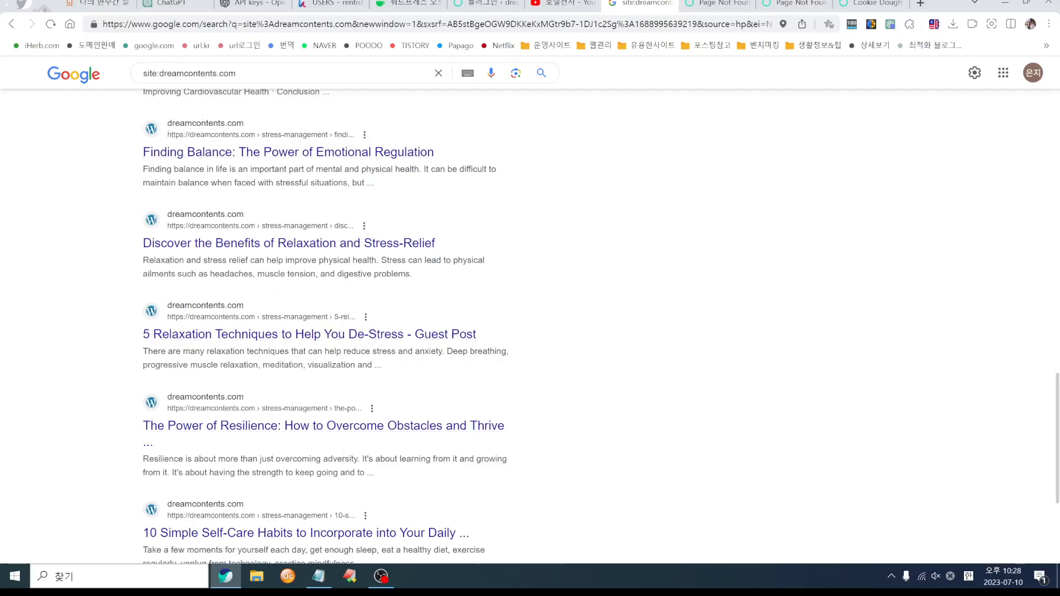
left_click_drag(241, 74, 140, 75)
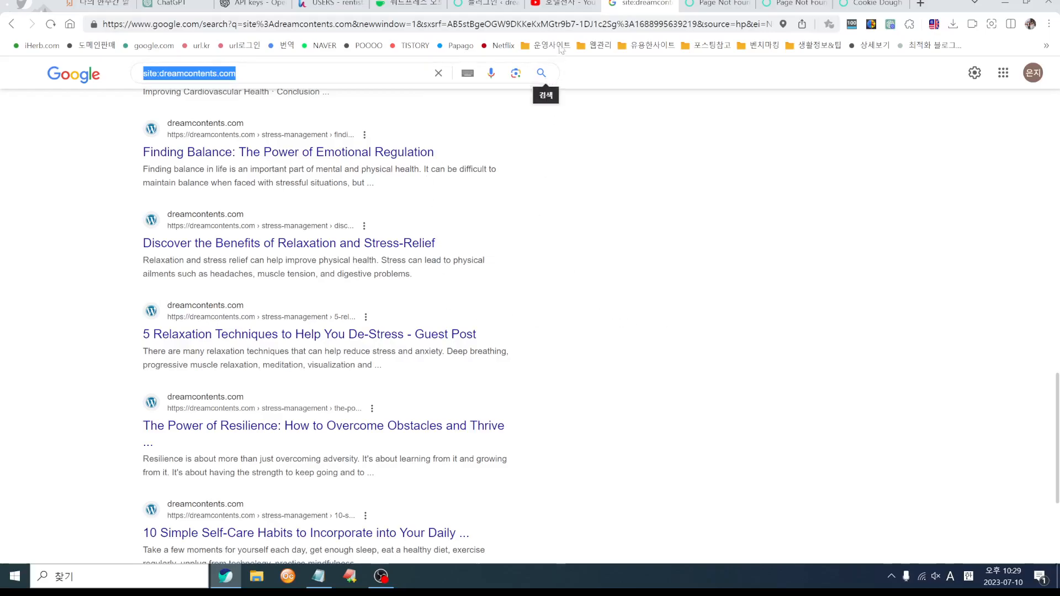
- Switch to the 호텔천사 YouTube channel page and look over its videos and subscriber information
left_click(561, 4)
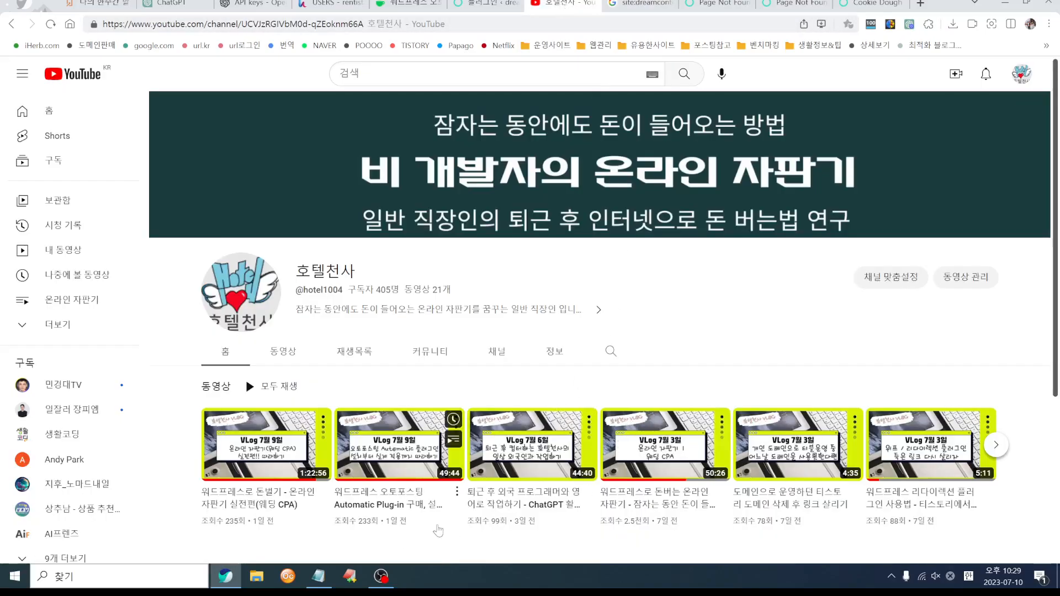
scroll(436, 522, "down", 2)
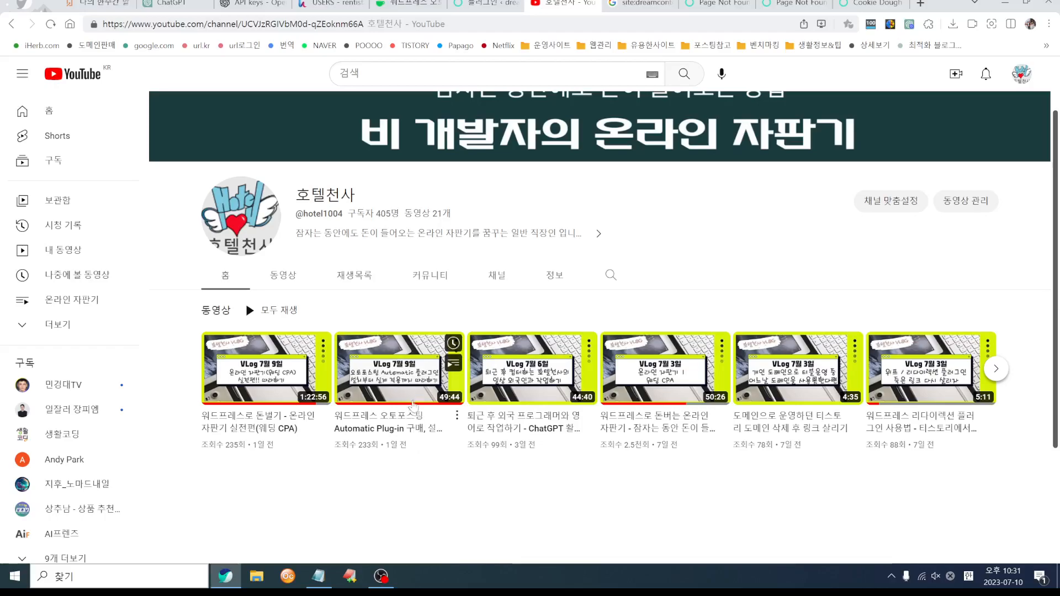
mouse_move(409, 411)
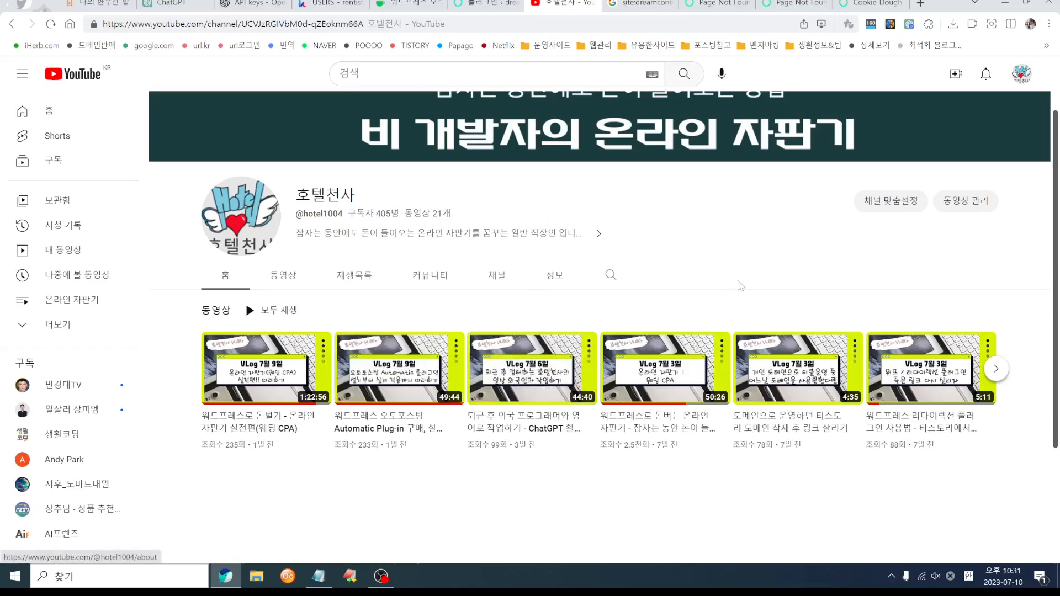
scroll(740, 285, "up", 2)
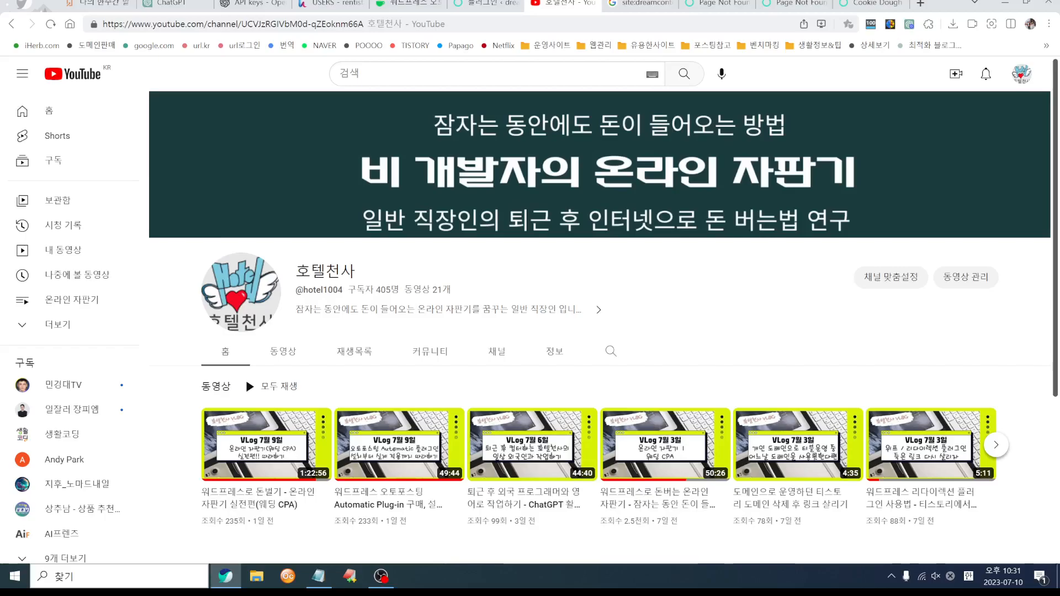
left_click_drag(402, 290, 376, 290)
left_click(624, 282)
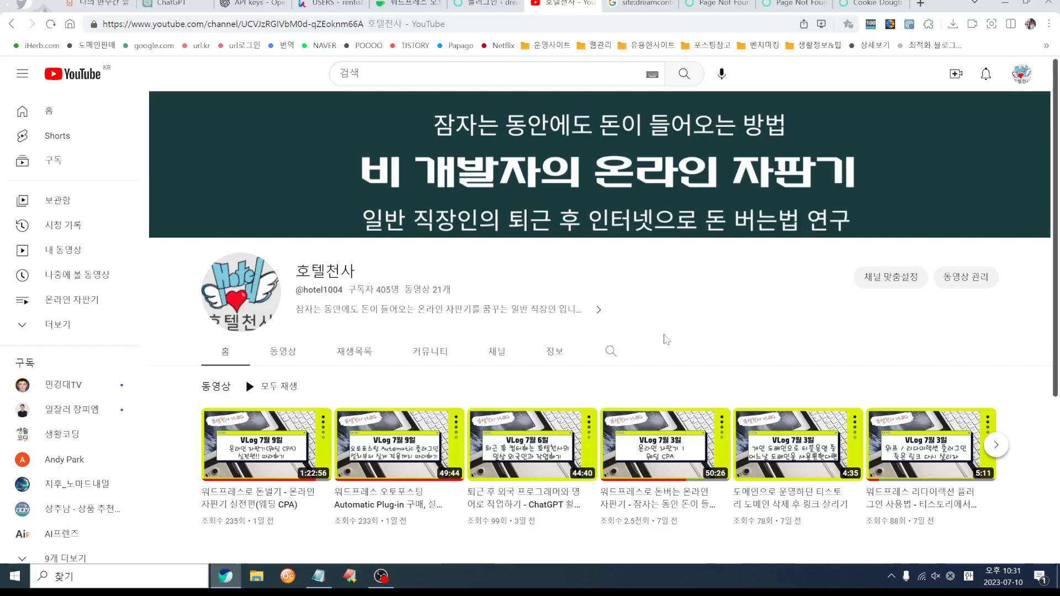